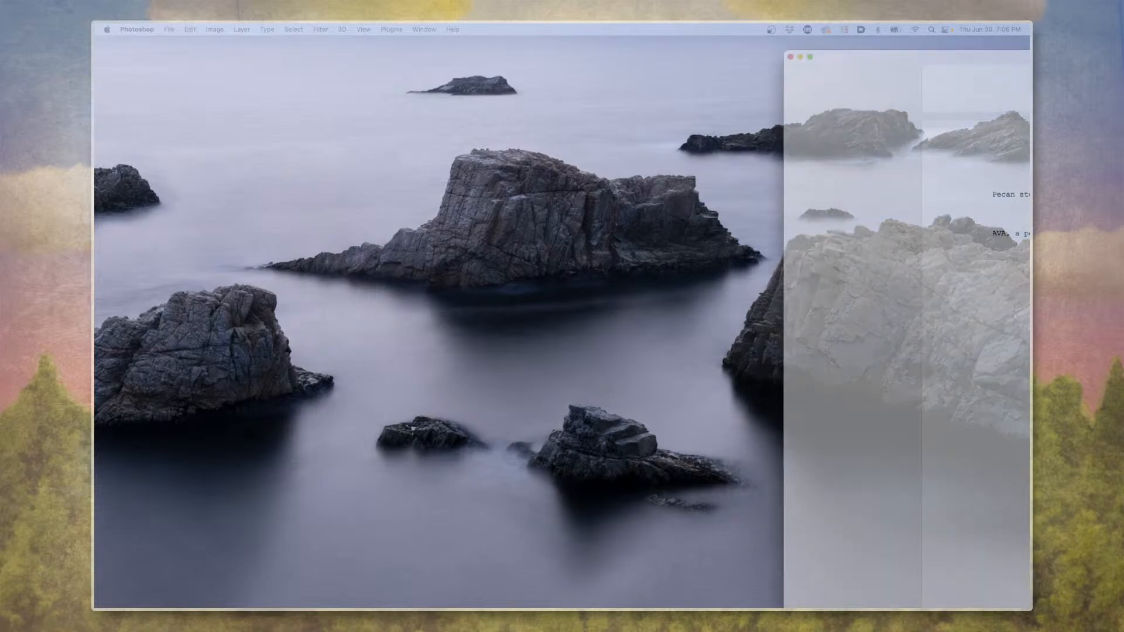
# Switch to Final Draft, move the Fall Episode 1.fdx window fully into view, and read Lark and Ava's scene on page 4.
pyautogui.moveTo(1028, 58); pyautogui.dragTo(613, 29)
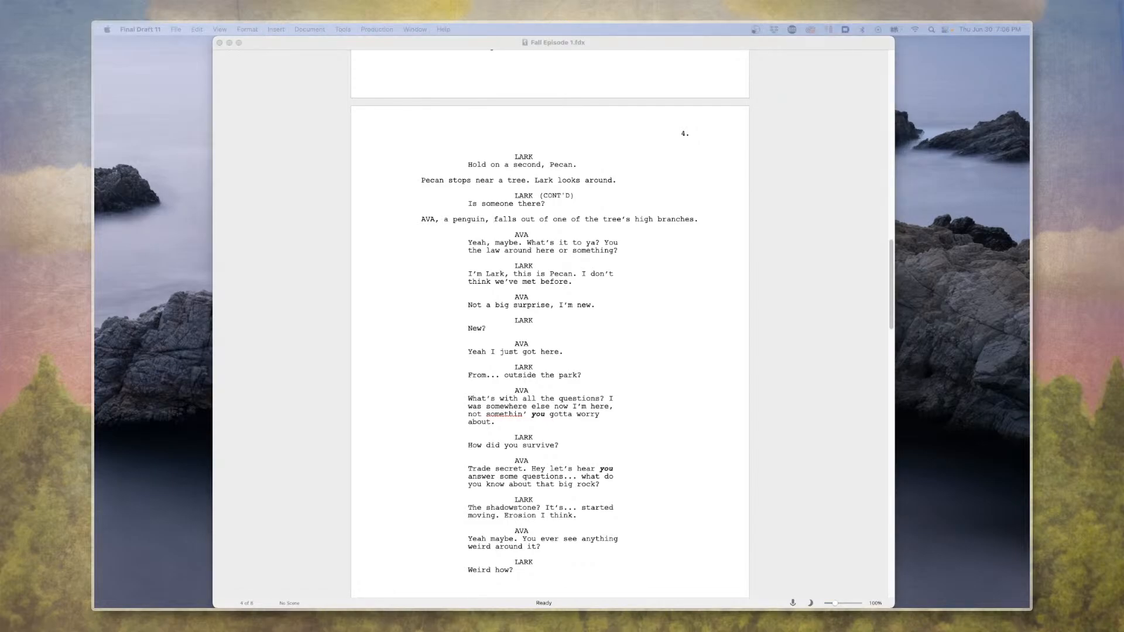
pyautogui.click(708, 202)
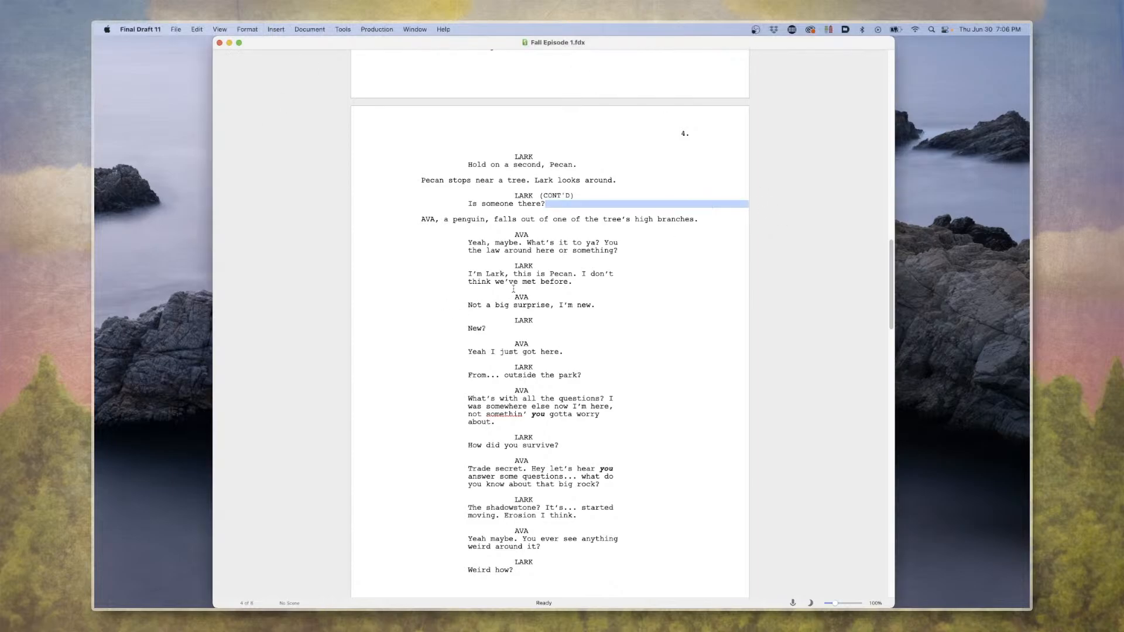
pyautogui.click(453, 231)
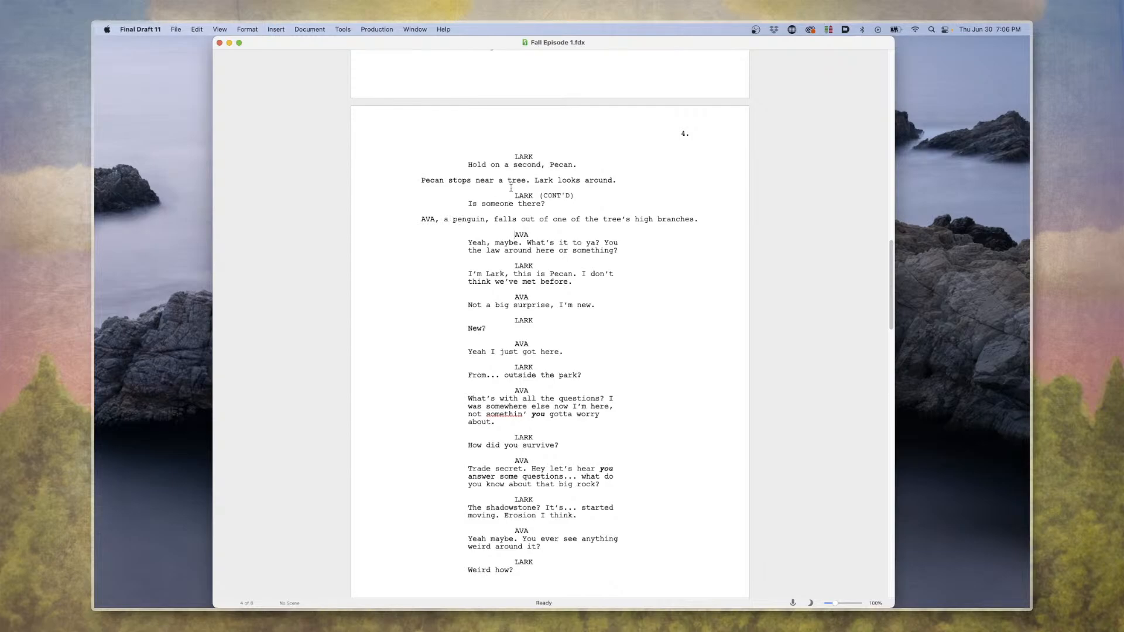
pyautogui.scroll(-1, 448, 197)
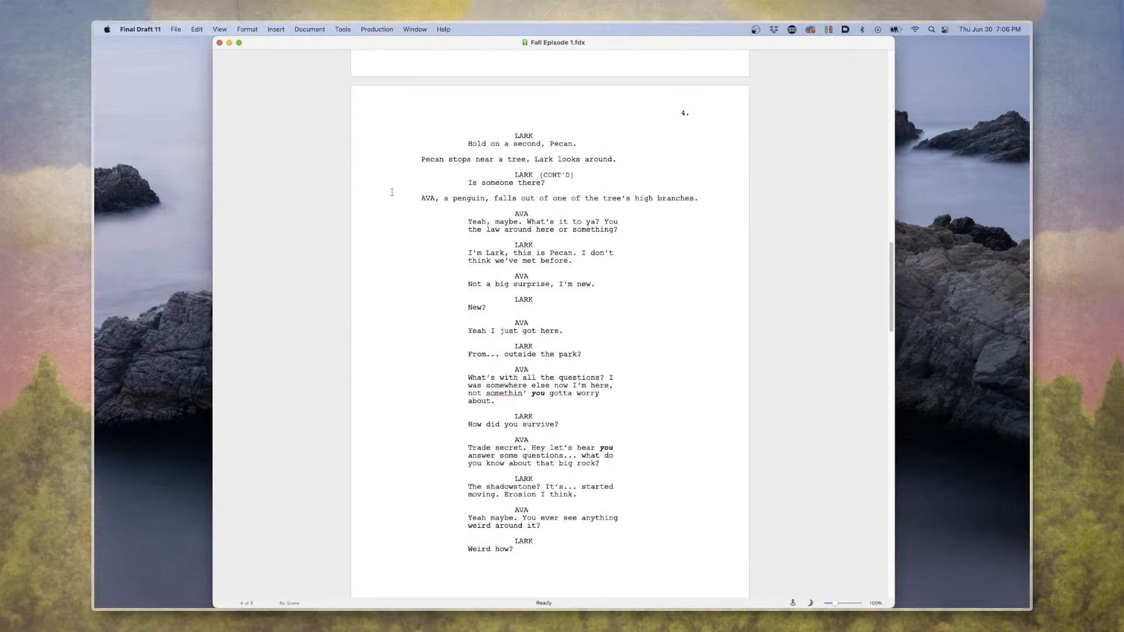
pyautogui.scroll(-5, 564, 163)
pyautogui.scroll(18, 565, 163)
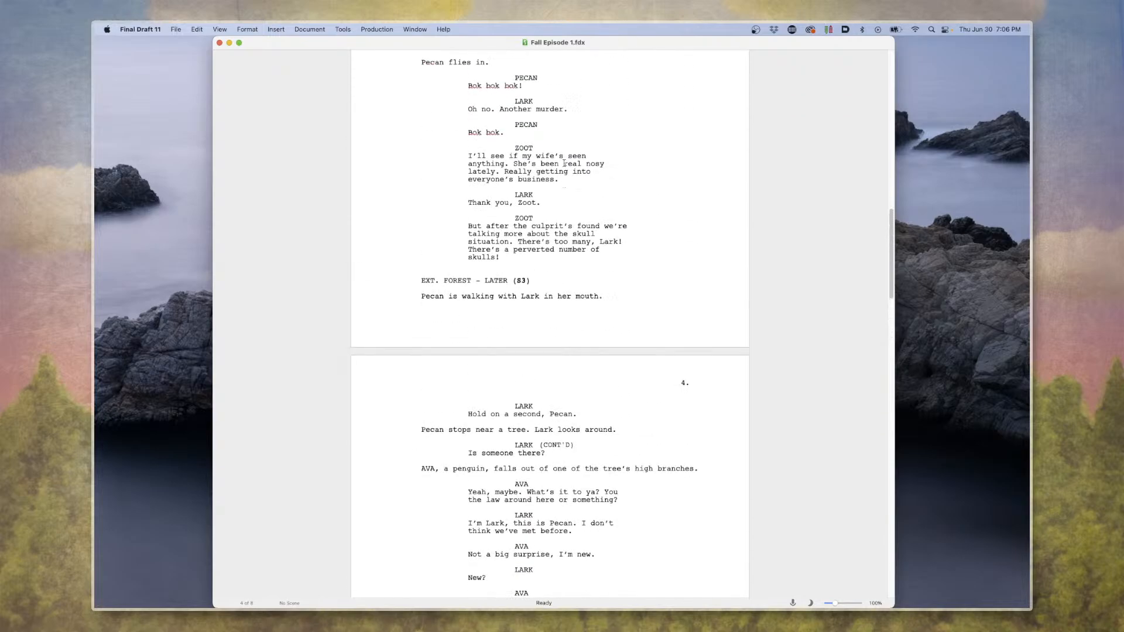
pyautogui.scroll(-6, 565, 163)
pyautogui.scroll(-10, 565, 163)
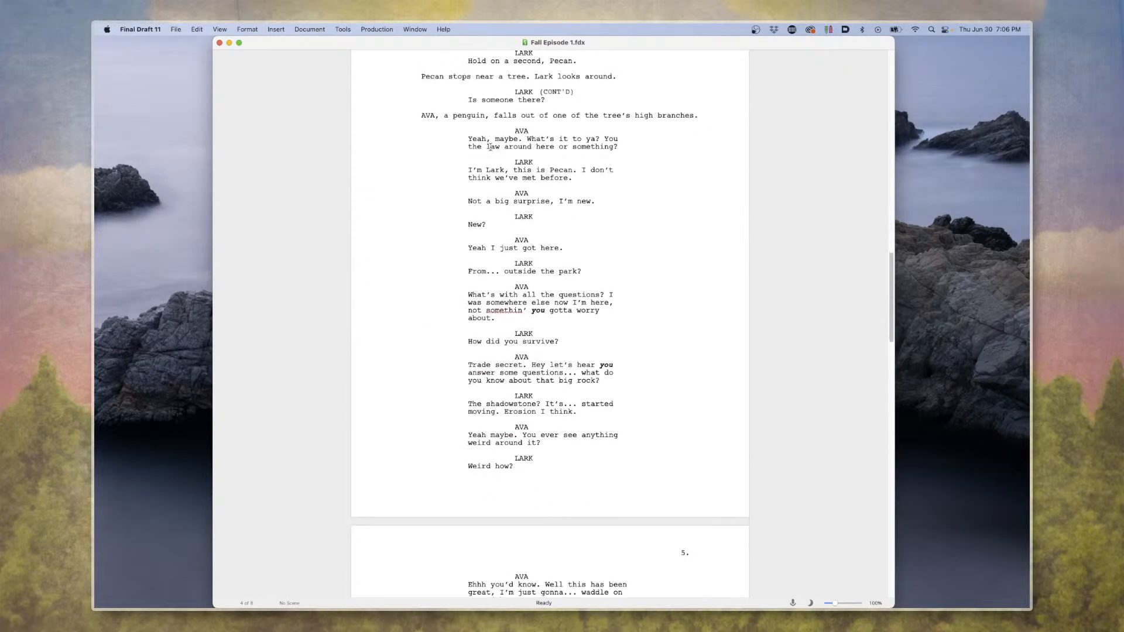
pyautogui.scroll(5, 491, 146)
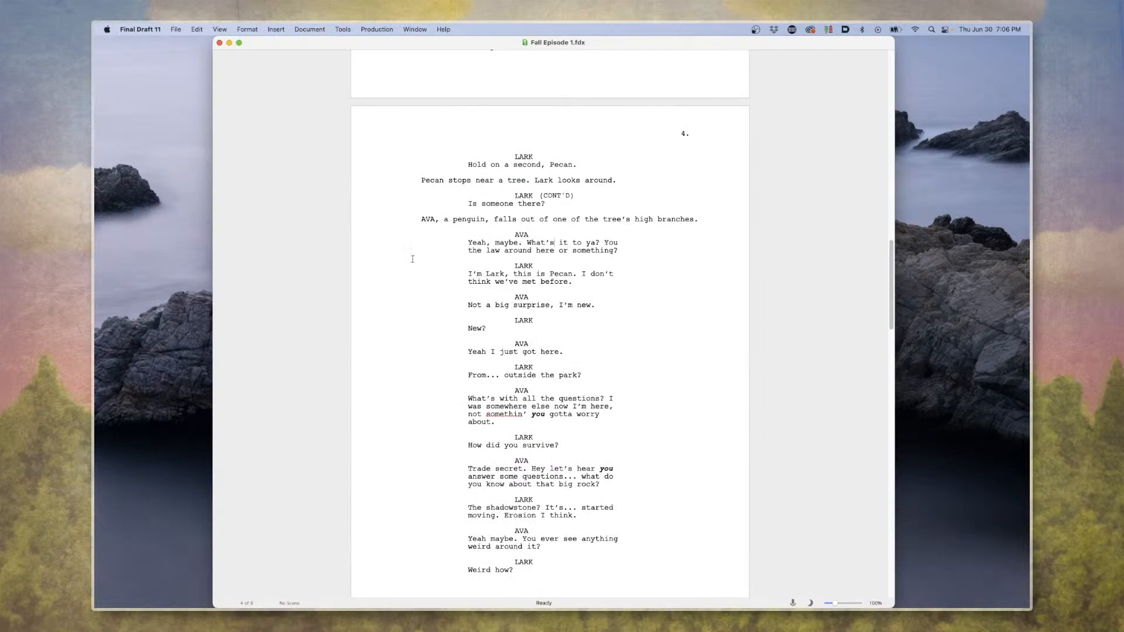
pyautogui.click(423, 248)
pyautogui.scroll(-1, 423, 248)
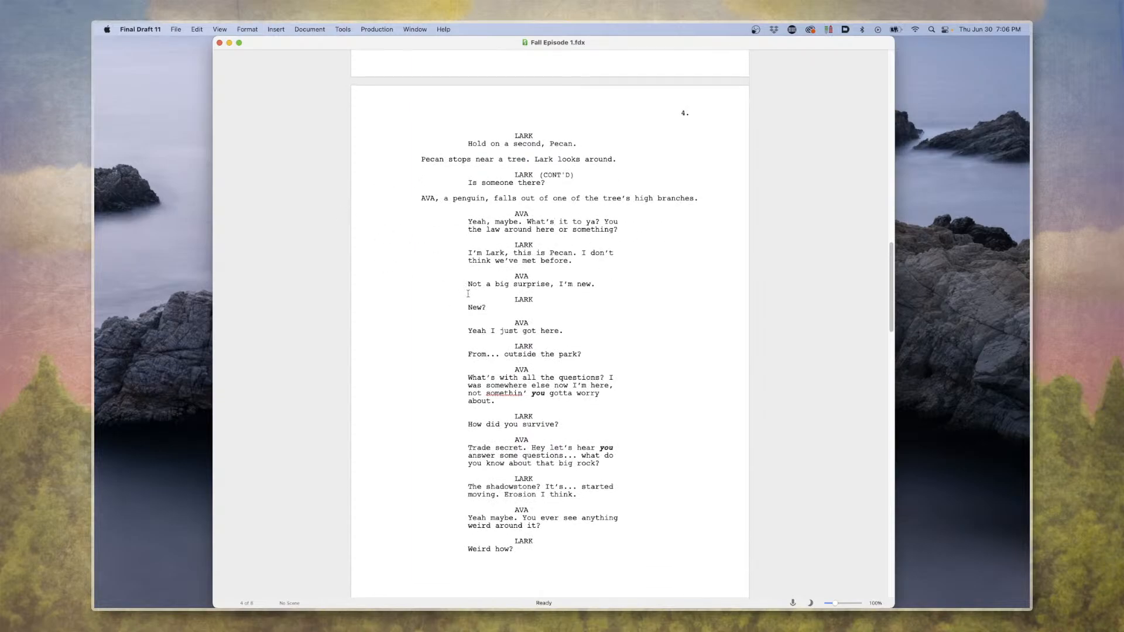
# Replace "Not a big surprise" in Ava's page 4 line with "This may come as a large surprise to you, hehehehhehehehehehehehehe".
pyautogui.click(575, 306)
pyautogui.moveTo(470, 284)
pyautogui.mouseDown()
pyautogui.moveTo(524, 284)
pyautogui.moveTo(483, 284)
pyautogui.mouseUp()
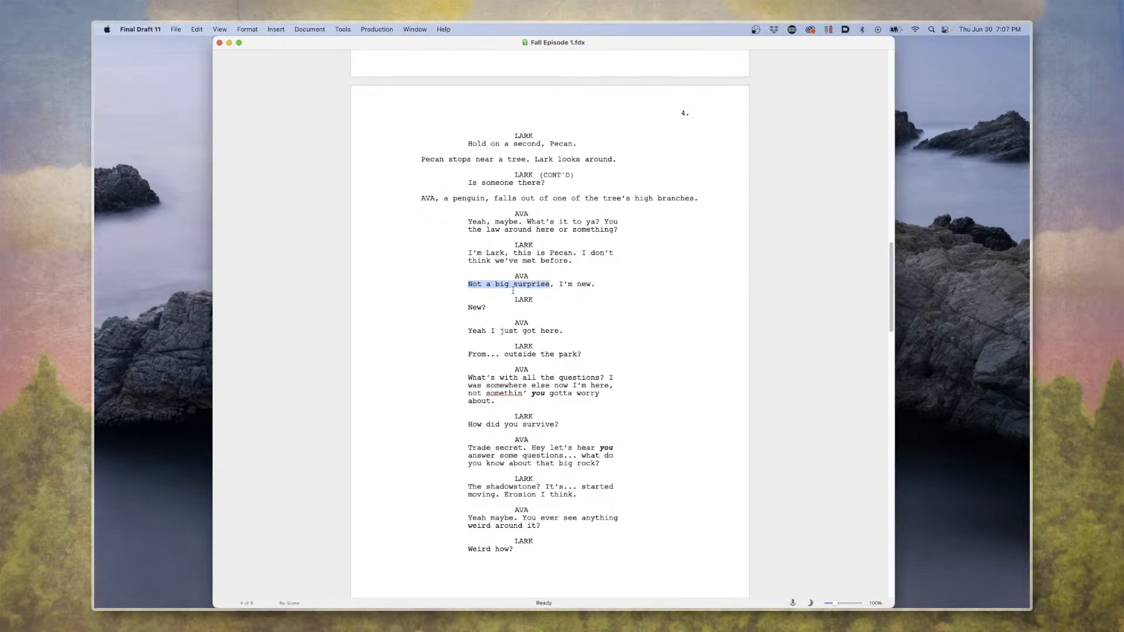
pyautogui.write('This may come')
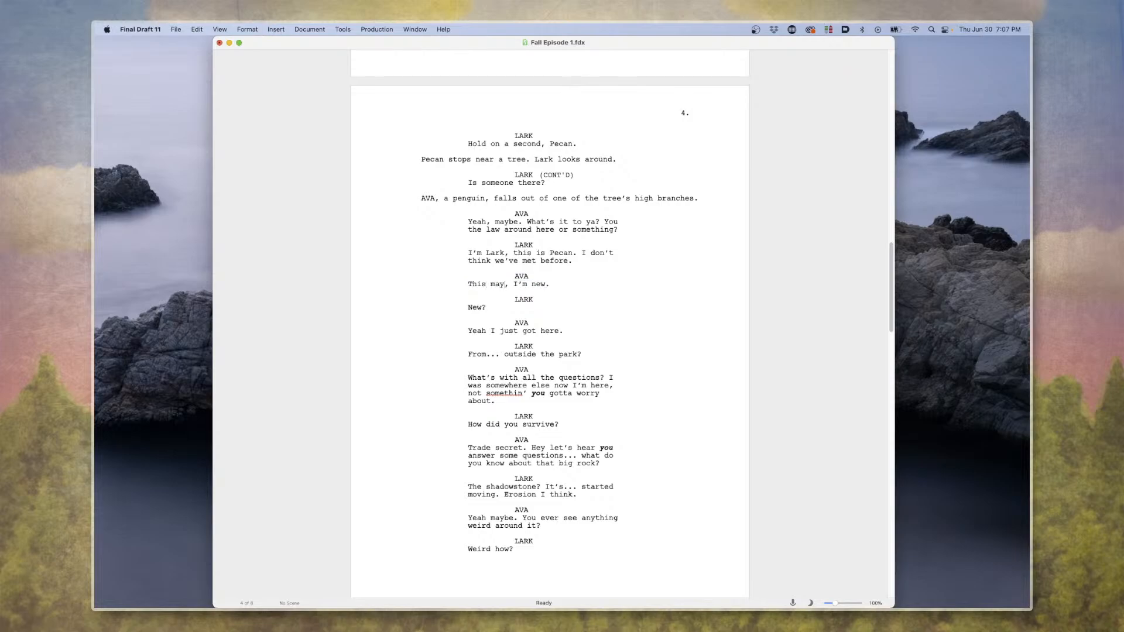
pyautogui.write(' as a large surp')
pyautogui.write('rise to you, heheh')
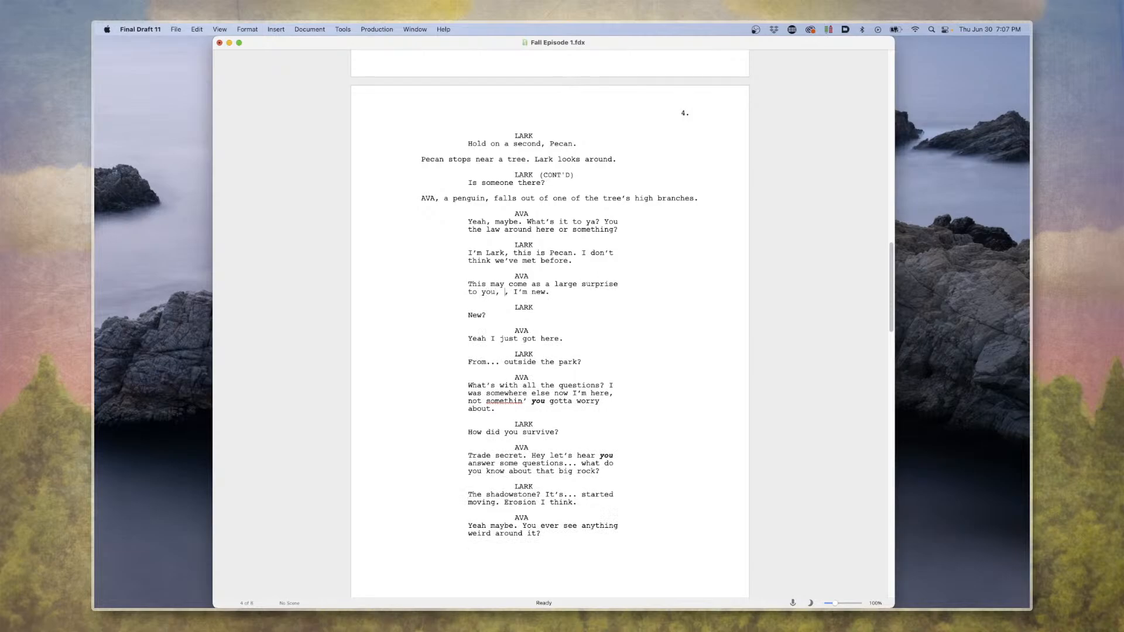
pyautogui.write('ehhehehehehehehehehe')
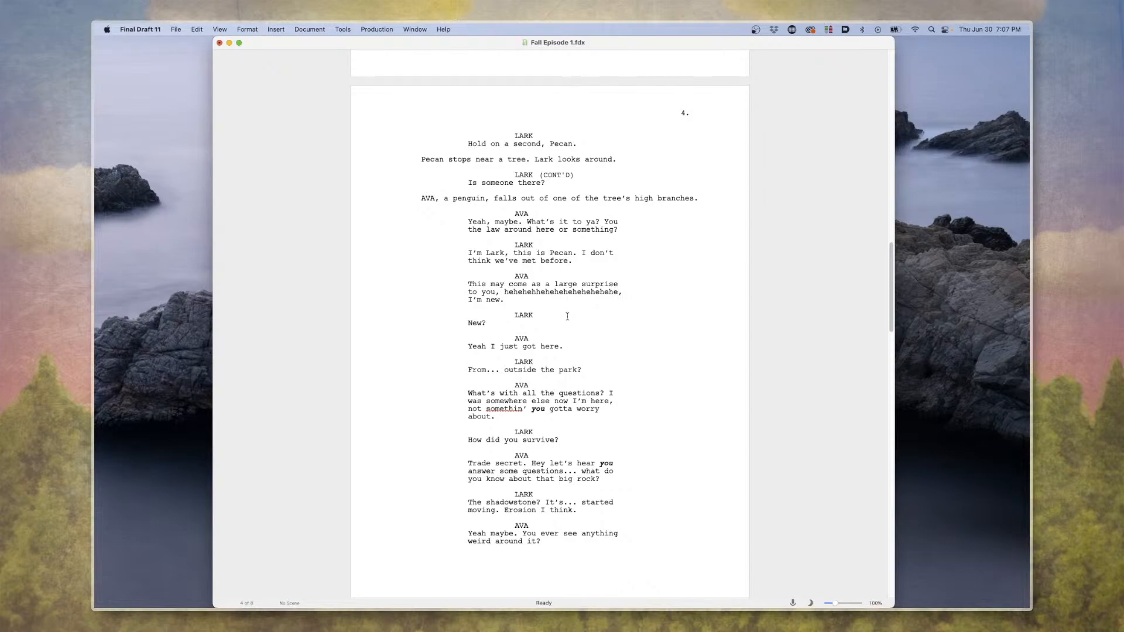
# Add "look at the power that I have" after the laughter in Ava's line.
pyautogui.write('llo')
pyautogui.write('ok')
pyautogui.press('BackSpace')
pyautogui.press('BackSpace')
pyautogui.press('BackSpace')
pyautogui.press('BackSpace')
pyautogui.write('ook at the power that I have, I’m')
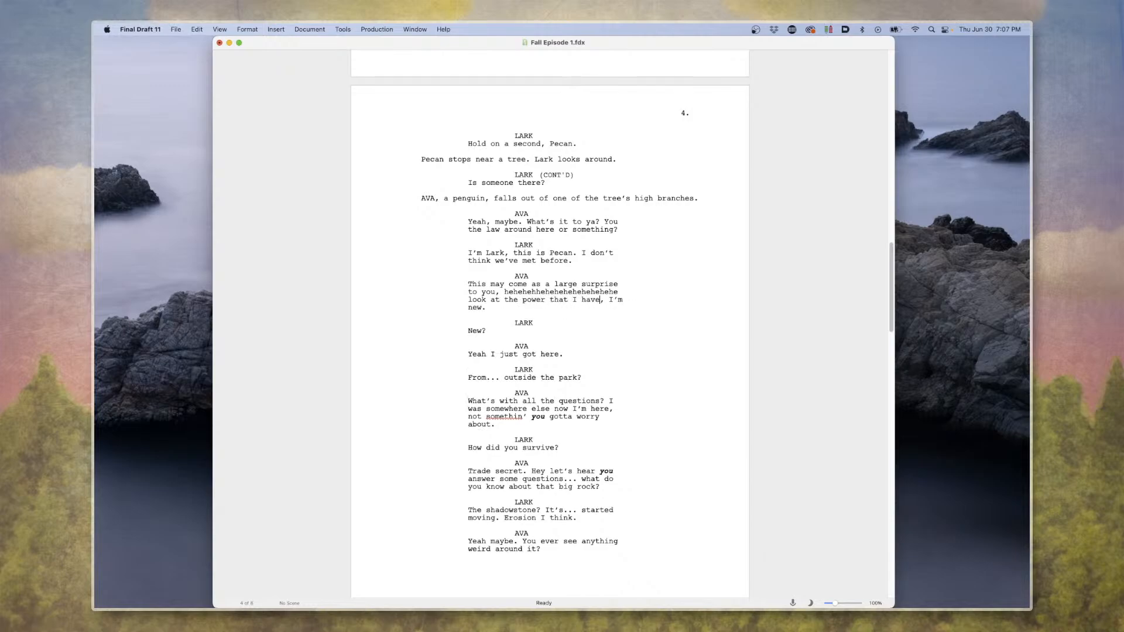
# Undo the whole rewrite of Ava's "I'm new" line and deselect the text.
pyautogui.press('super+z')
pyautogui.press('super+z')
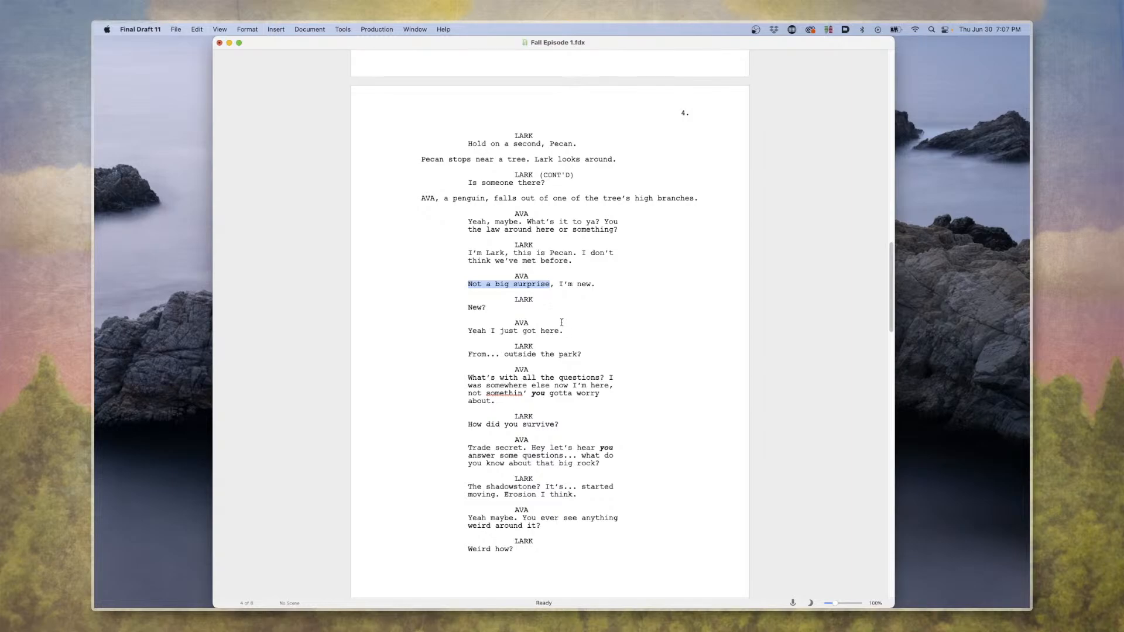
pyautogui.click(562, 322)
# Read through Lark and Ava's dialogue on pages 4 and 5 of the script.
pyautogui.scroll(2, 556, 316)
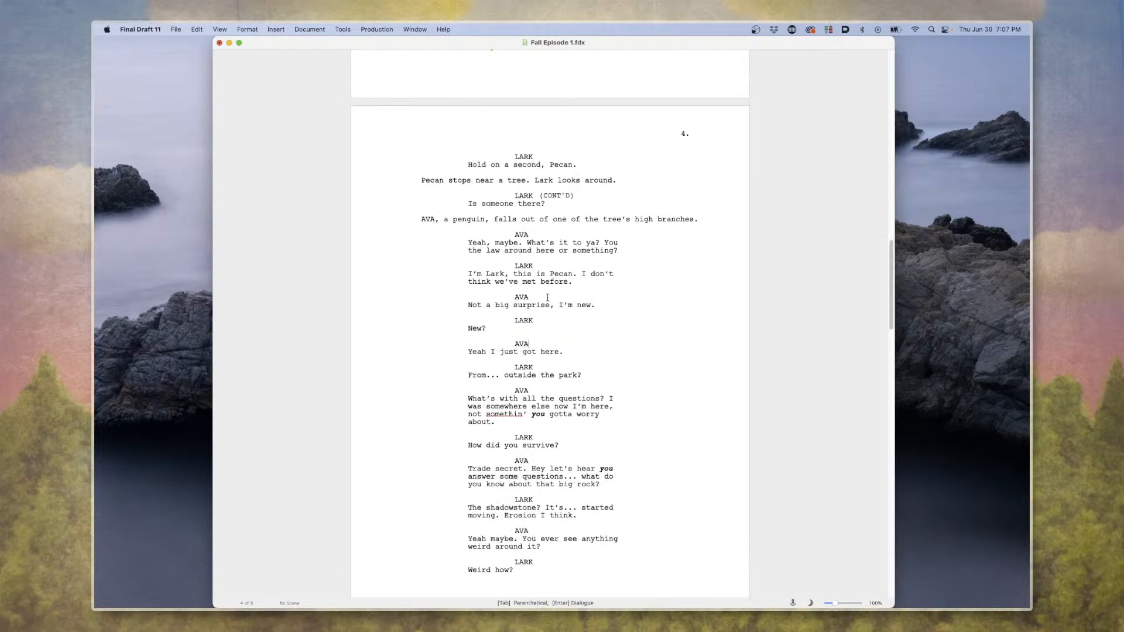
pyautogui.scroll(-3, 548, 297)
pyautogui.doubleClick(579, 299)
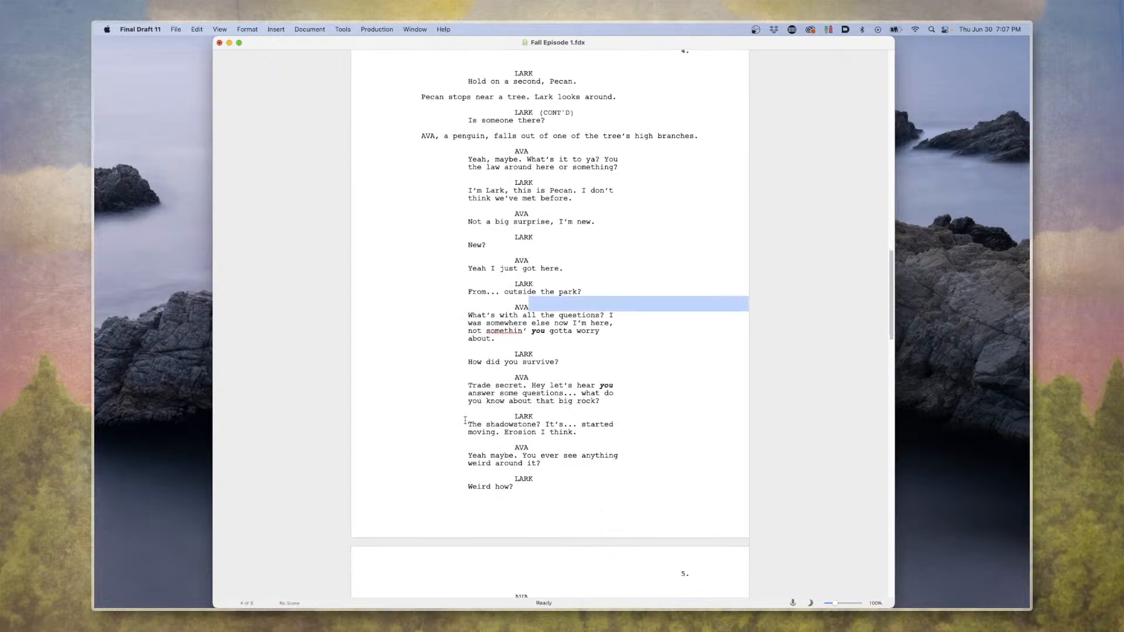
pyautogui.scroll(-1, 562, 301)
pyautogui.scroll(3, 545, 303)
pyautogui.click(528, 304)
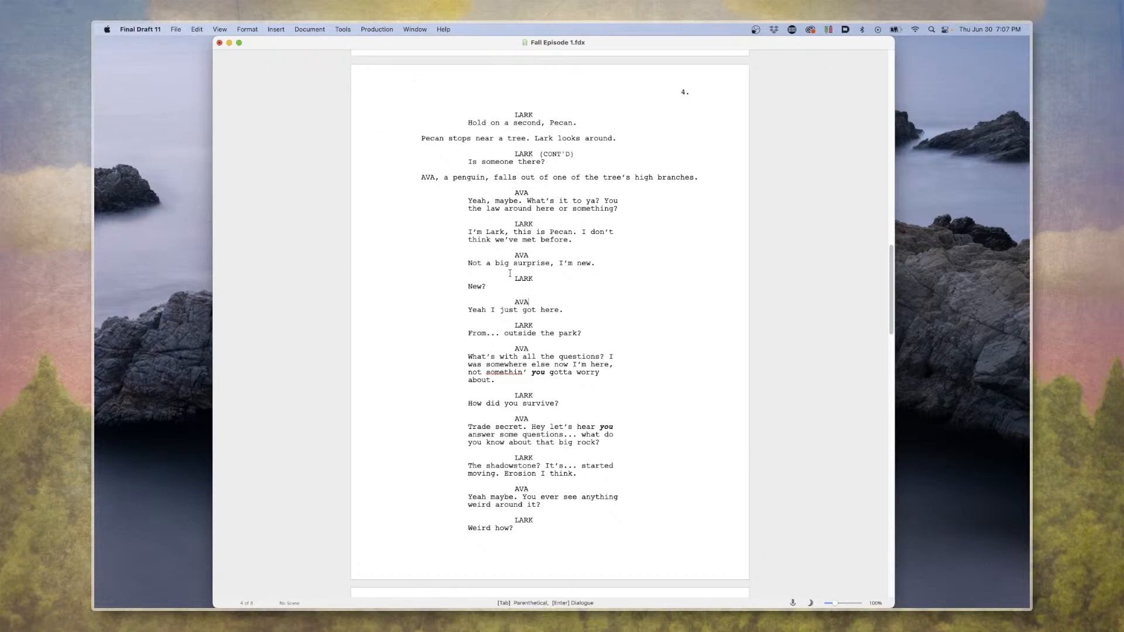
pyautogui.scroll(-2, 510, 274)
pyautogui.scroll(2, 530, 252)
pyautogui.scroll(-20, 494, 279)
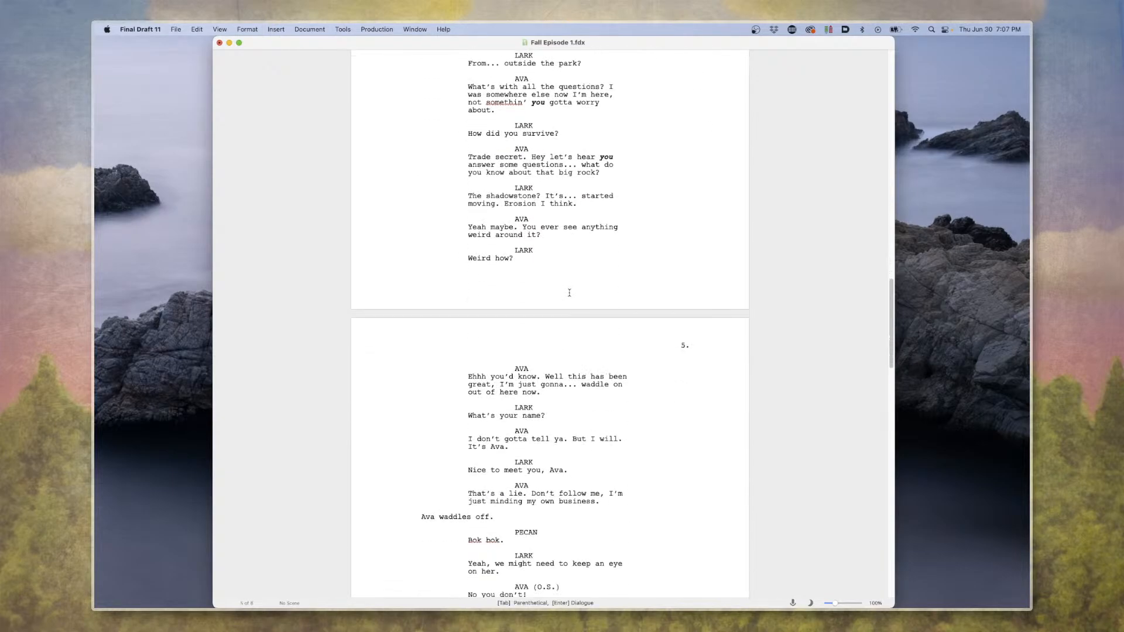
pyautogui.scroll(15, 552, 300)
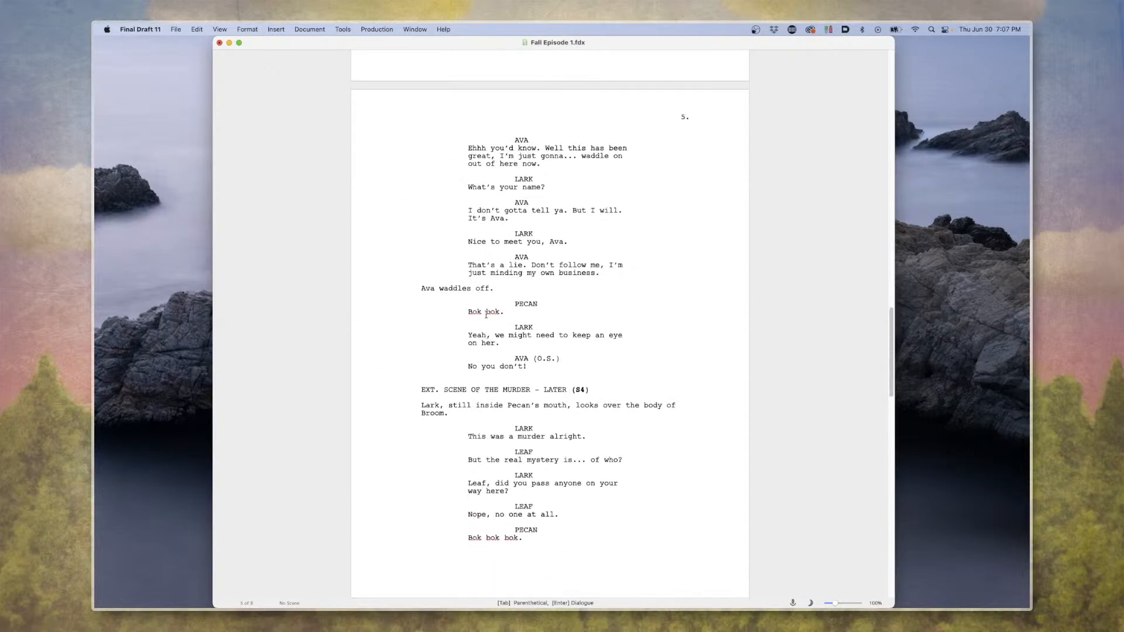
pyautogui.scroll(8, 486, 315)
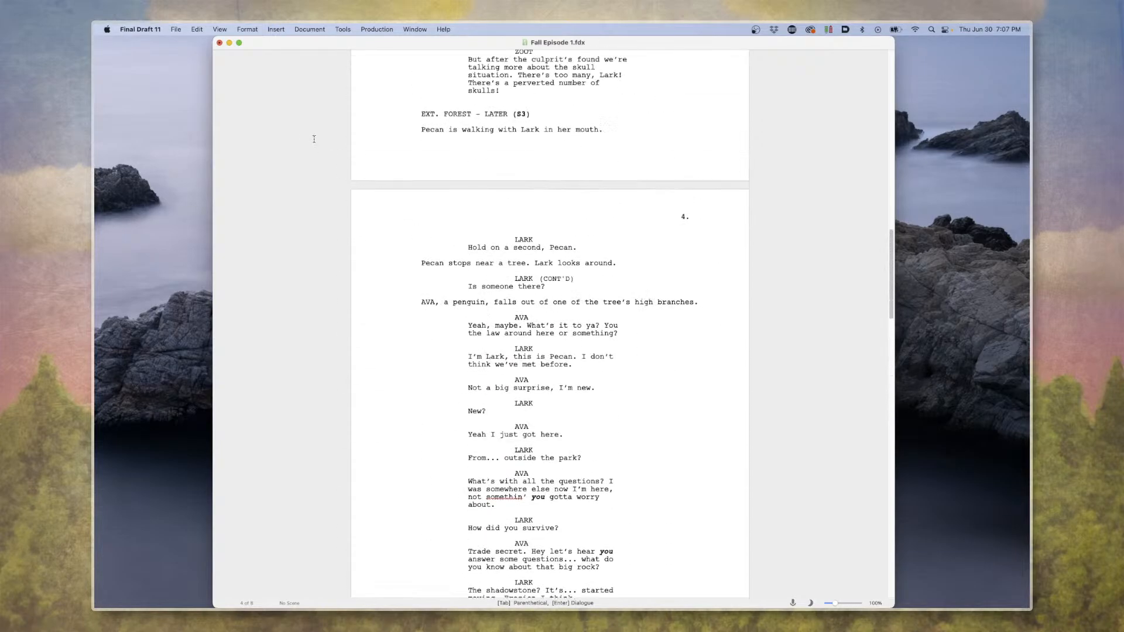
pyautogui.scroll(-4, 520, 174)
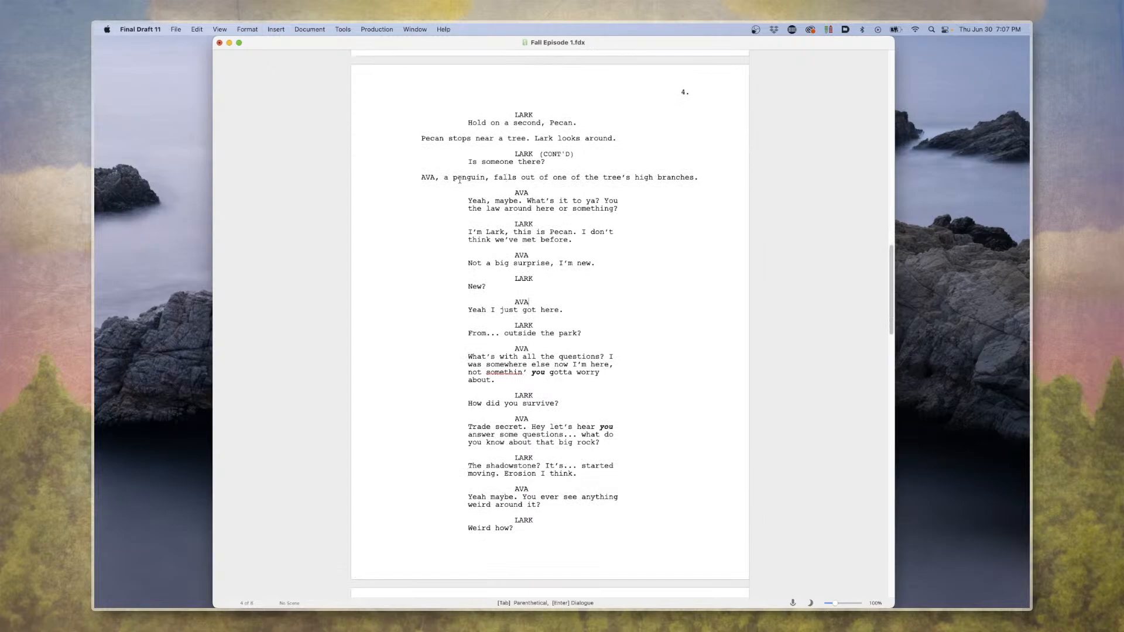
pyautogui.scroll(-3, 467, 183)
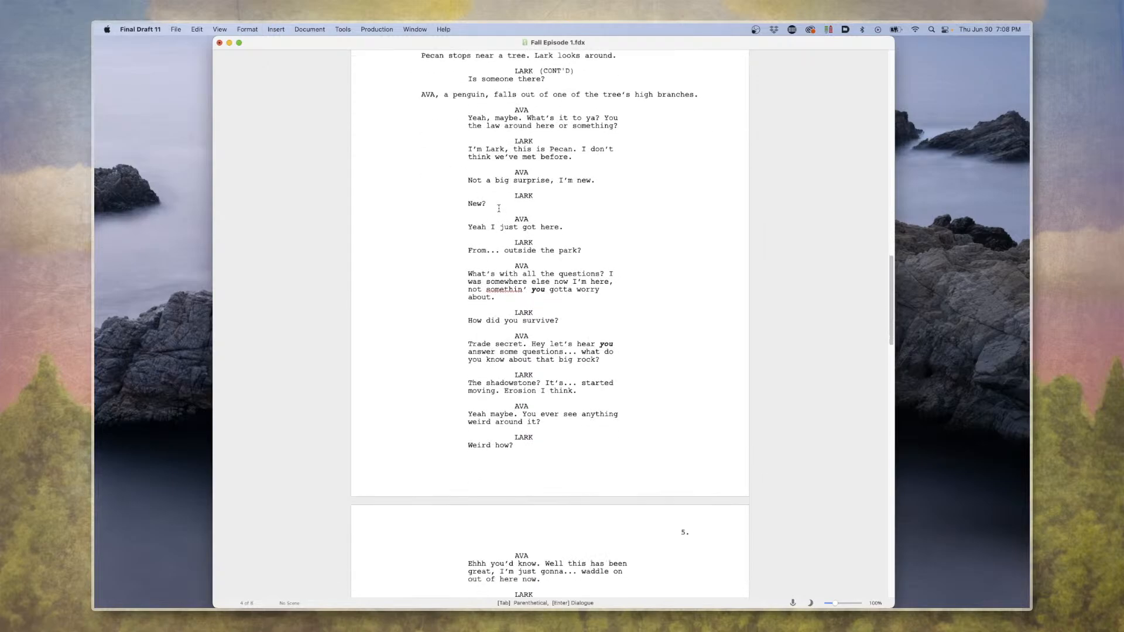
# Extend Lark's "New?" line on page 4 with "Ah-whaaaaaa??? That just happened".
pyautogui.click(498, 209)
pyautogui.write('Ah-whaaaaaa/??')
pyautogui.press('BackSpace')
pyautogui.press('BackSpace')
pyautogui.press('BackSpace')
pyautogui.write('??? That just happened. A')
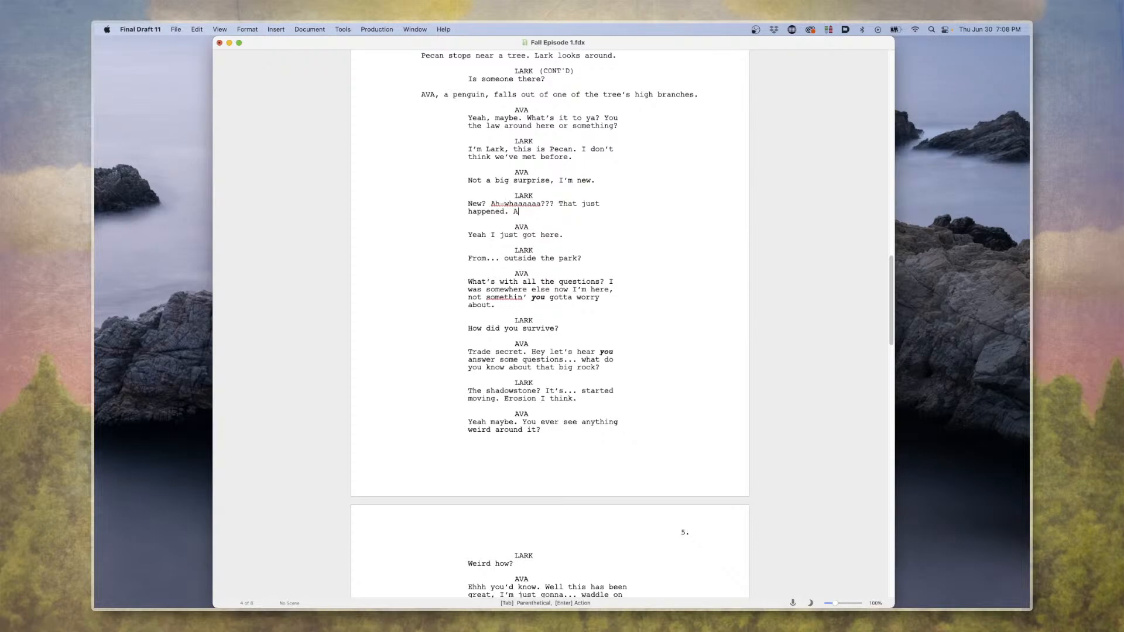
# Continue Lark's line with "Awooga. What?! I cannot believe it. Oh no!!! Uh oh!!!!".
pyautogui.write('wooga. What?! I cannot believe it. ')
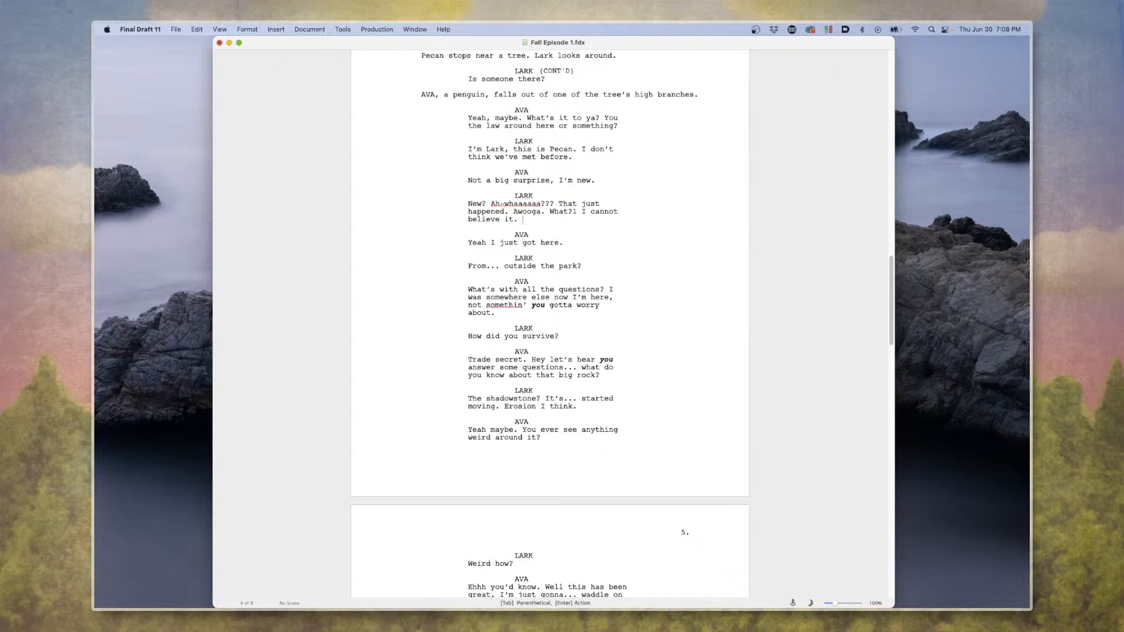
pyautogui.write('Oh no!!! Uh oh!!!!')
# Undo all the text added after "New?" in Lark's line.
pyautogui.press('super')
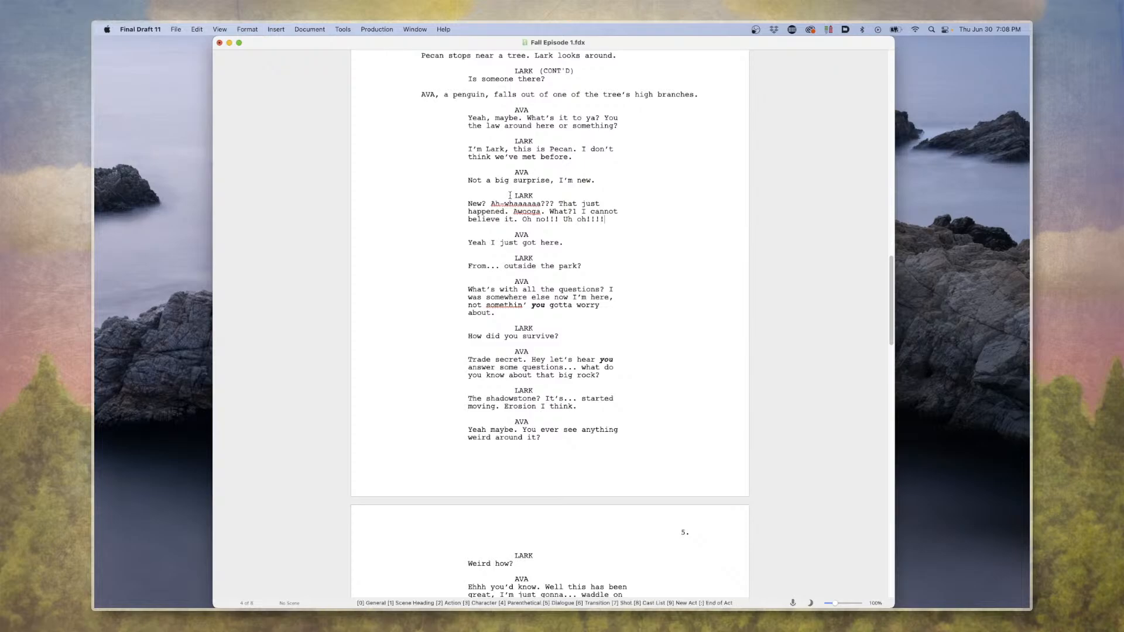
pyautogui.press('super+z')
pyautogui.press('super+z')
pyautogui.press('super+z')
pyautogui.press('super+z')
pyautogui.press('super+z')
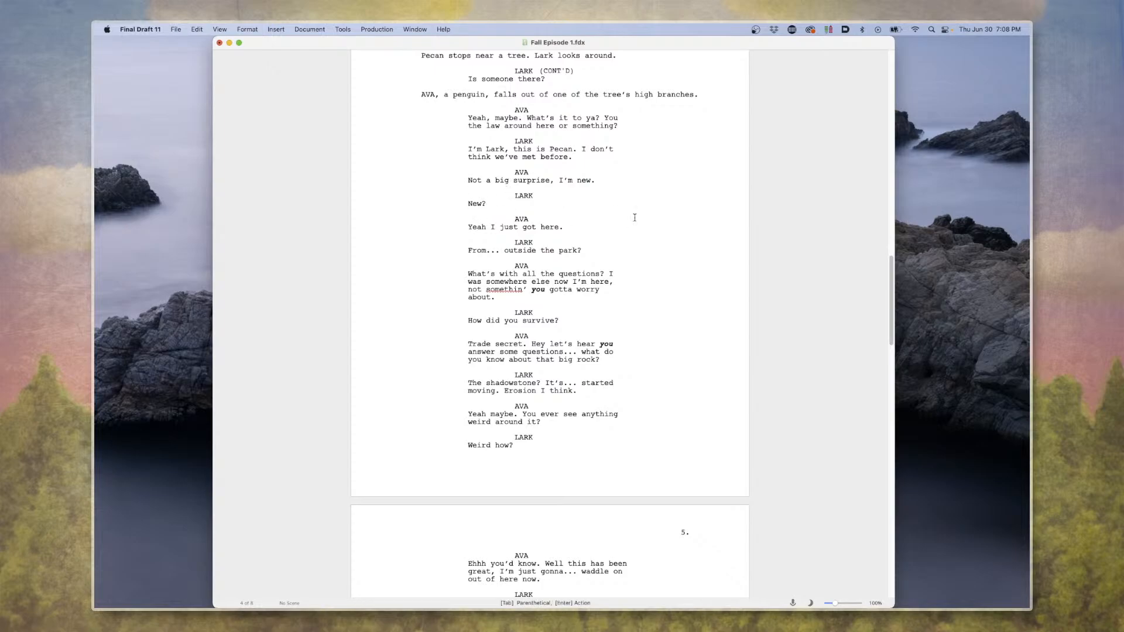
# Skim the script from Lark and Ava's scene on page 4 through the murder scene and Noodles' log on page 6.
pyautogui.scroll(-2, 573, 255)
pyautogui.scroll(5, 572, 256)
pyautogui.scroll(-20, 522, 236)
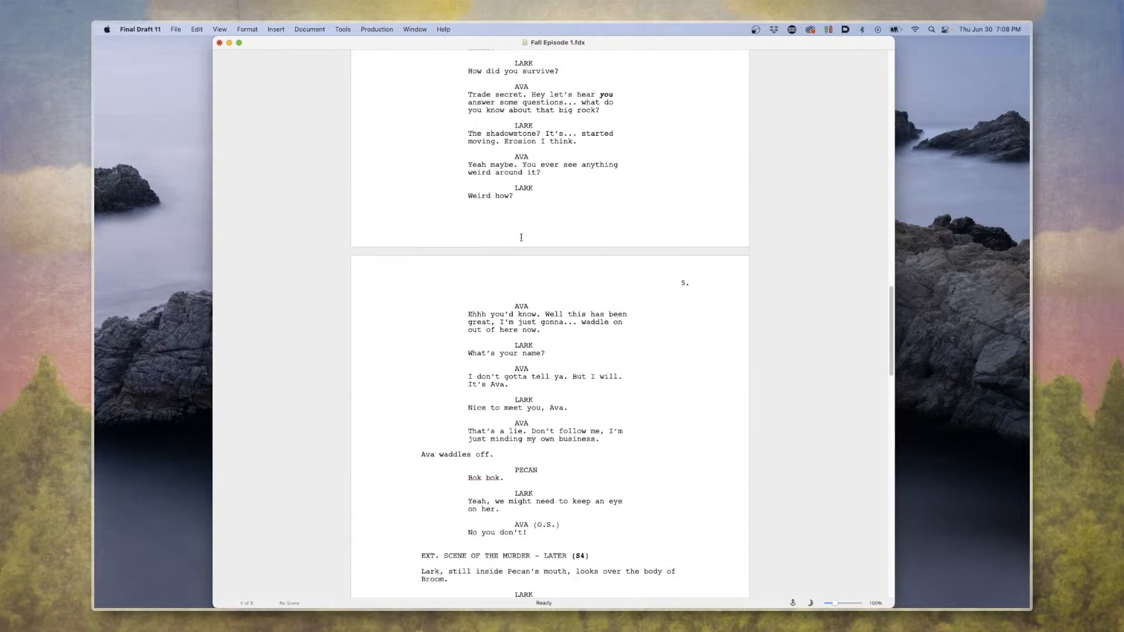
pyautogui.scroll(-10, 513, 238)
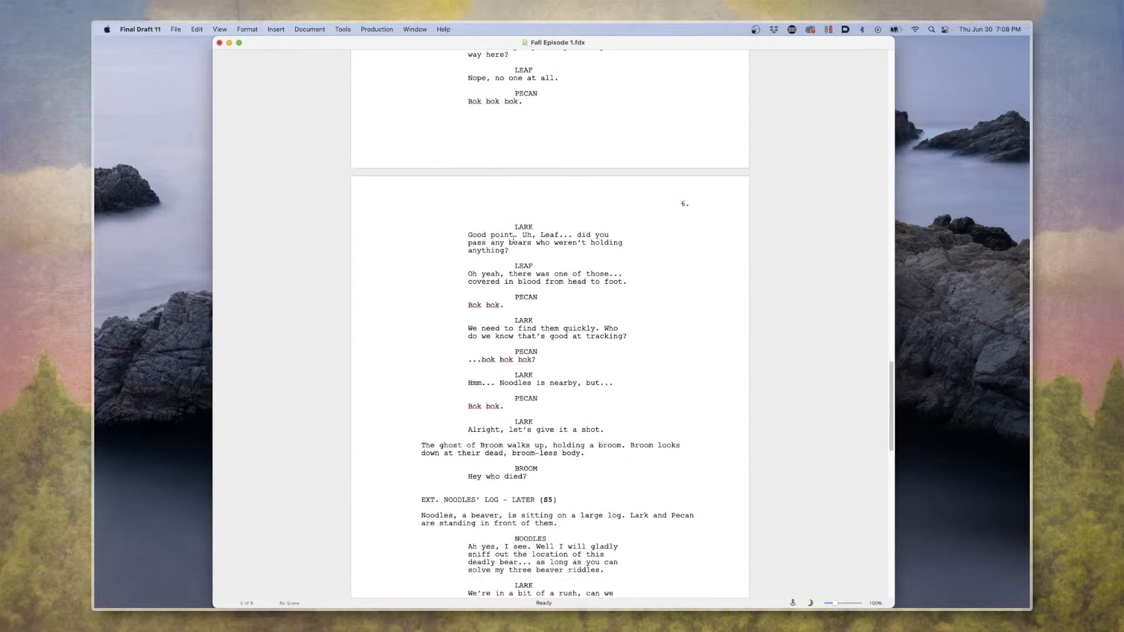
pyautogui.scroll(17, 513, 239)
pyautogui.scroll(20, 513, 238)
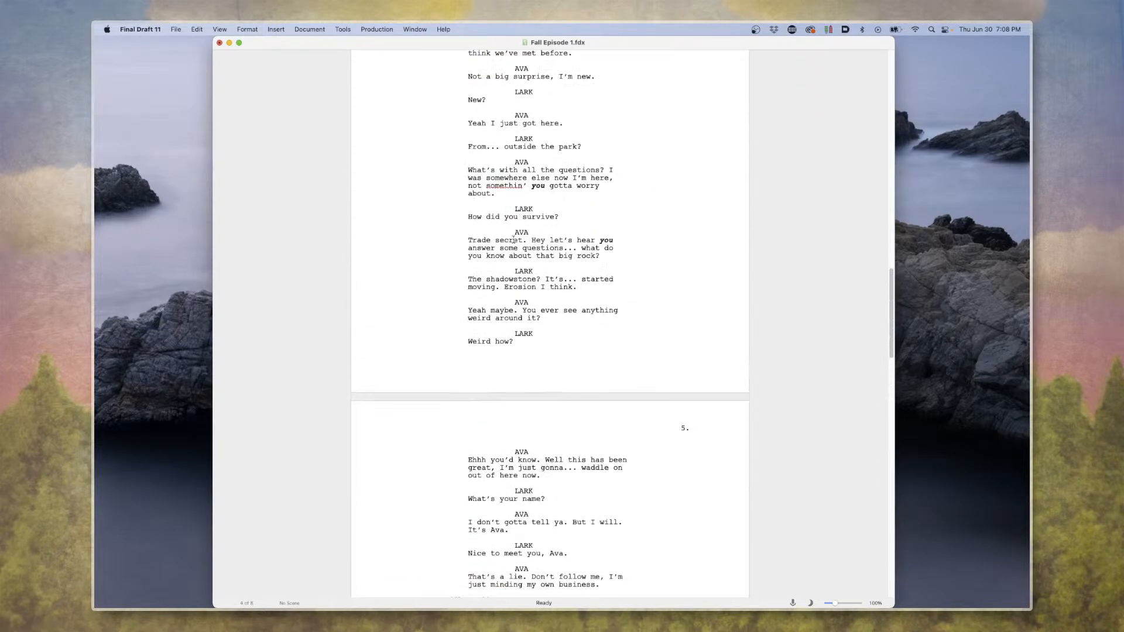
pyautogui.scroll(-5, 514, 239)
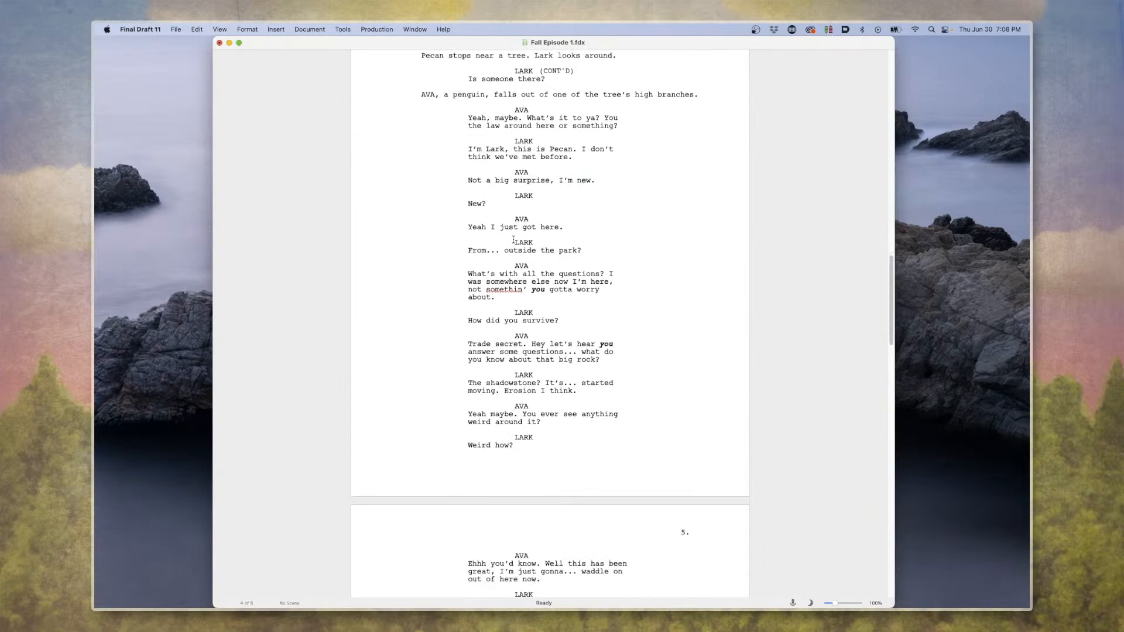
# Review Lark's "From... outside the park?" line and Ava's reply about all the questions on page 4.
pyautogui.tripleClick(534, 253)
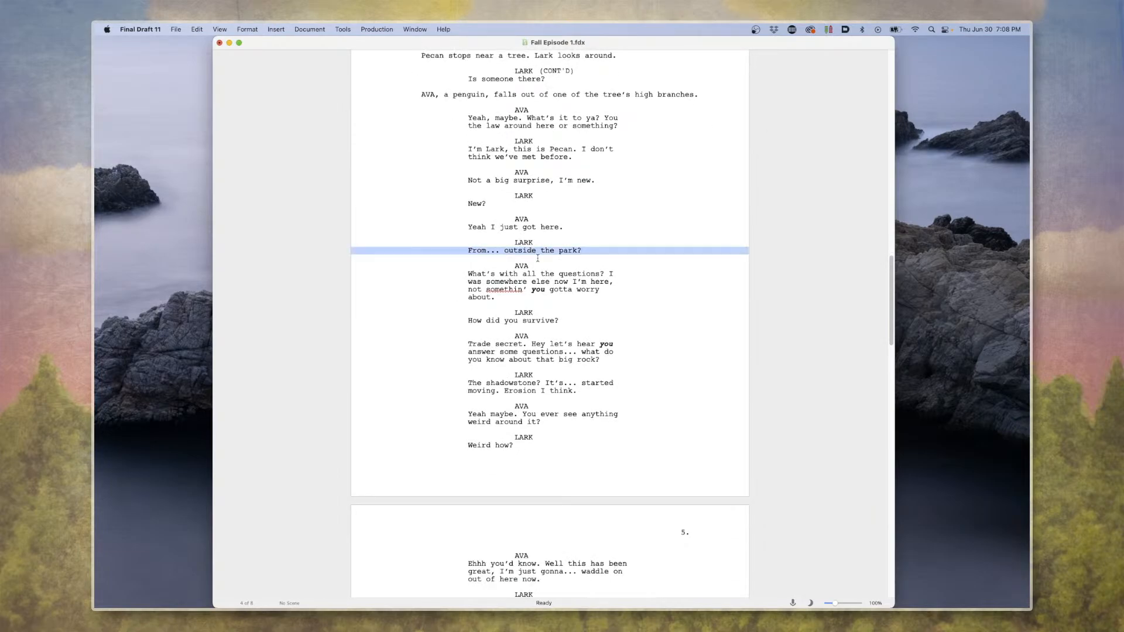
pyautogui.doubleClick(534, 261)
pyautogui.click(385, 312)
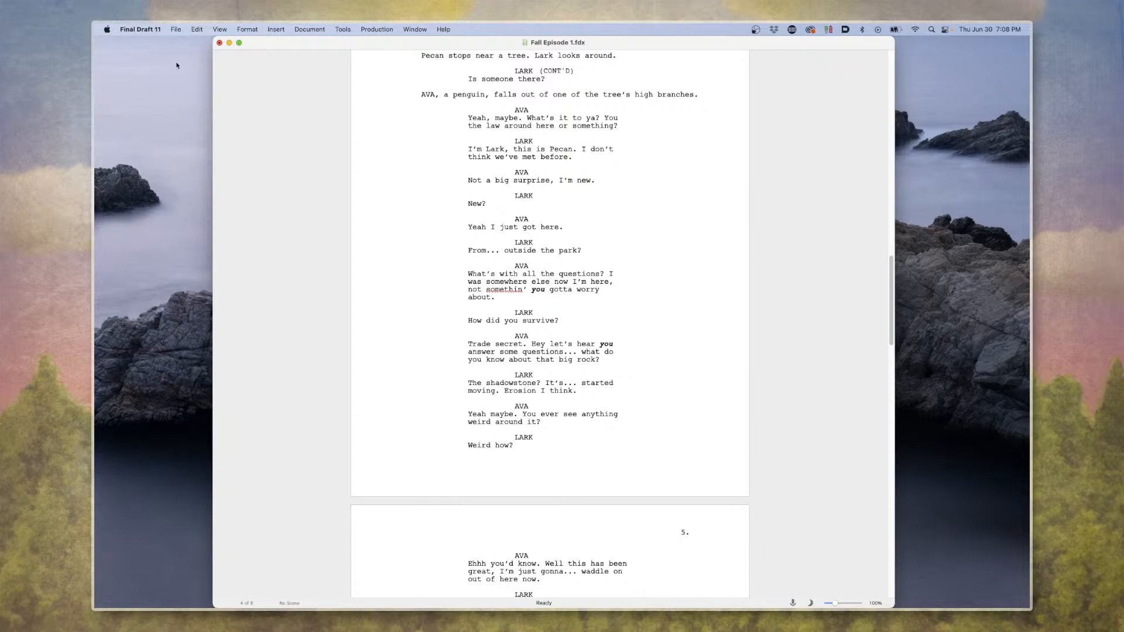
pyautogui.scroll(3, 507, 256)
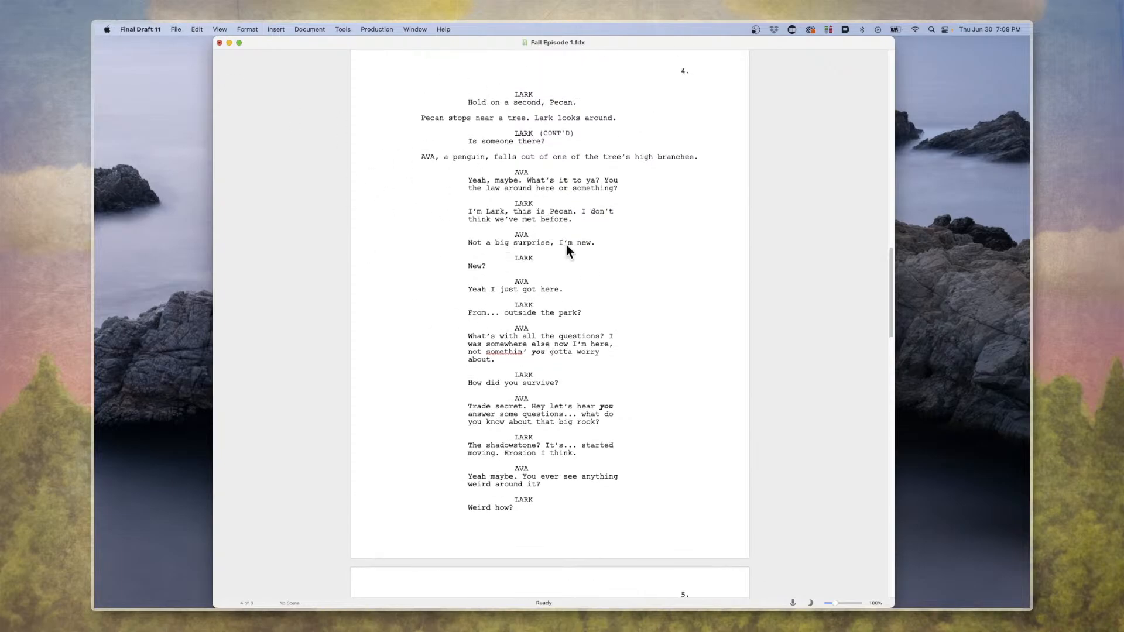
pyautogui.tripleClick(475, 328)
pyautogui.scroll(-1, 507, 335)
pyautogui.click(507, 335)
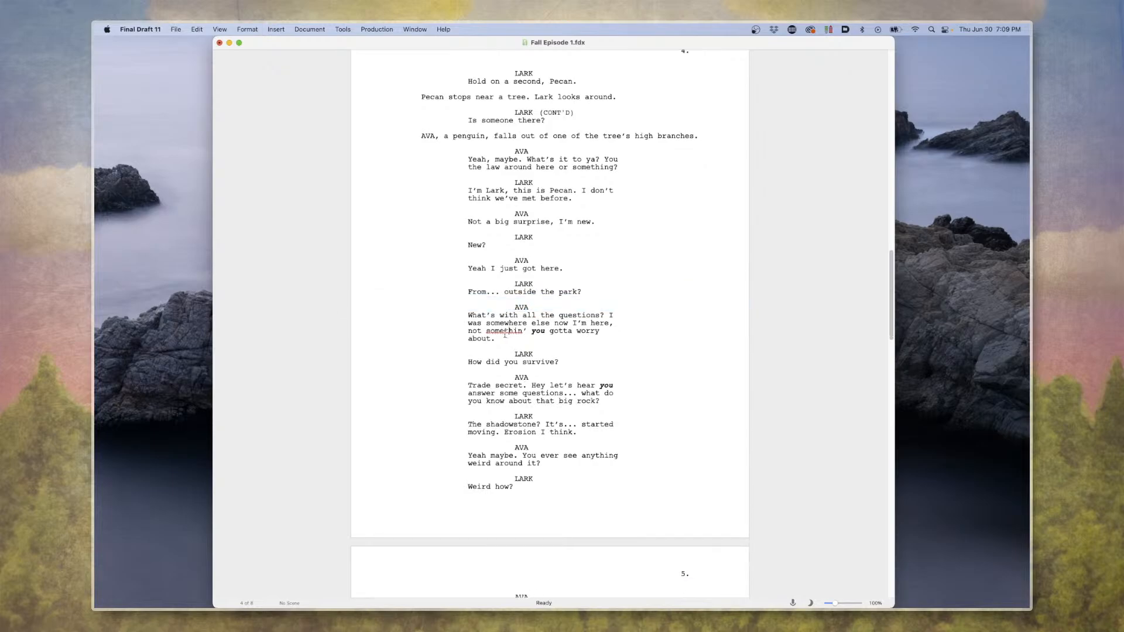
pyautogui.scroll(-1, 508, 333)
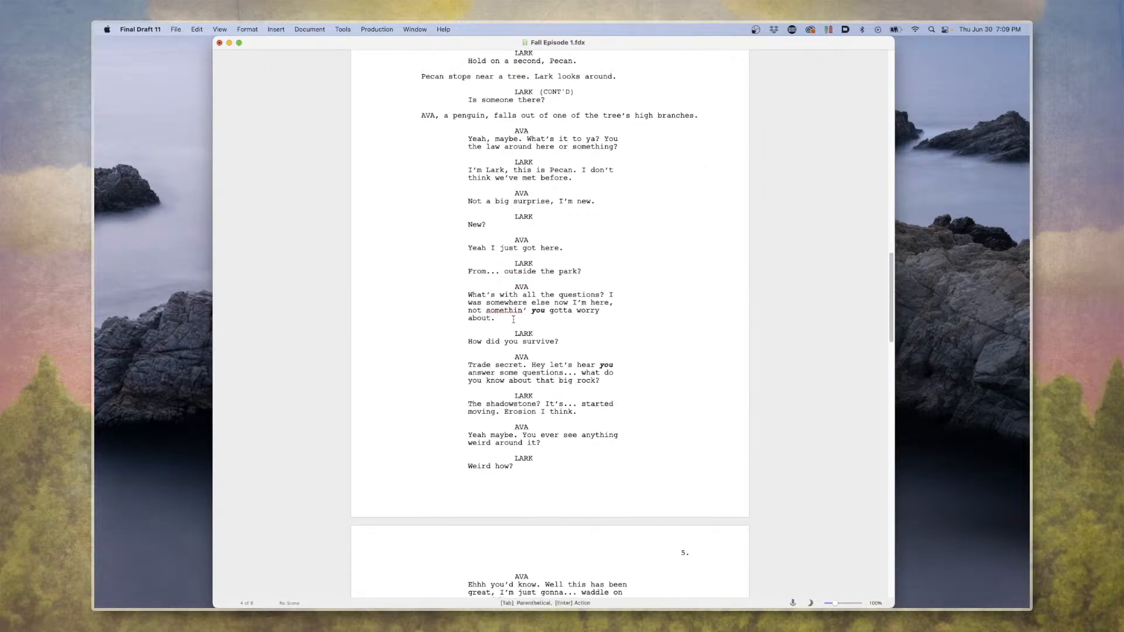
# Switch to Amadeus Pro, create a new sound document, and resize and move its window lower over the script.
pyautogui.moveTo(95, 609)
pyautogui.press('super+Tab')
pyautogui.press('super+n')
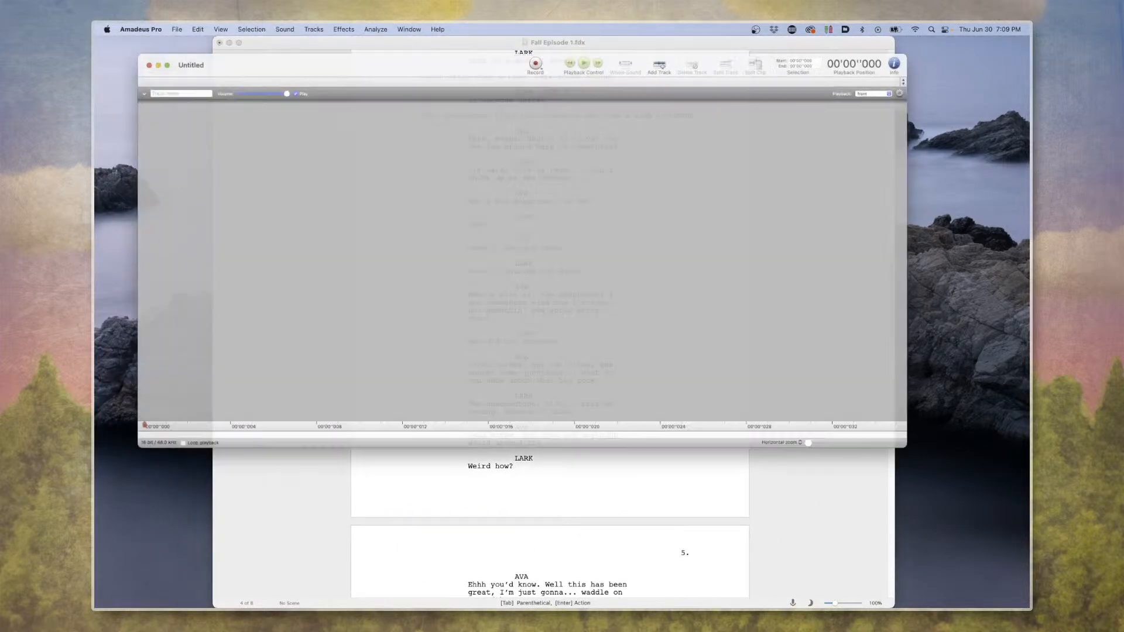
pyautogui.moveTo(231, 38); pyautogui.dragTo(276, 71)
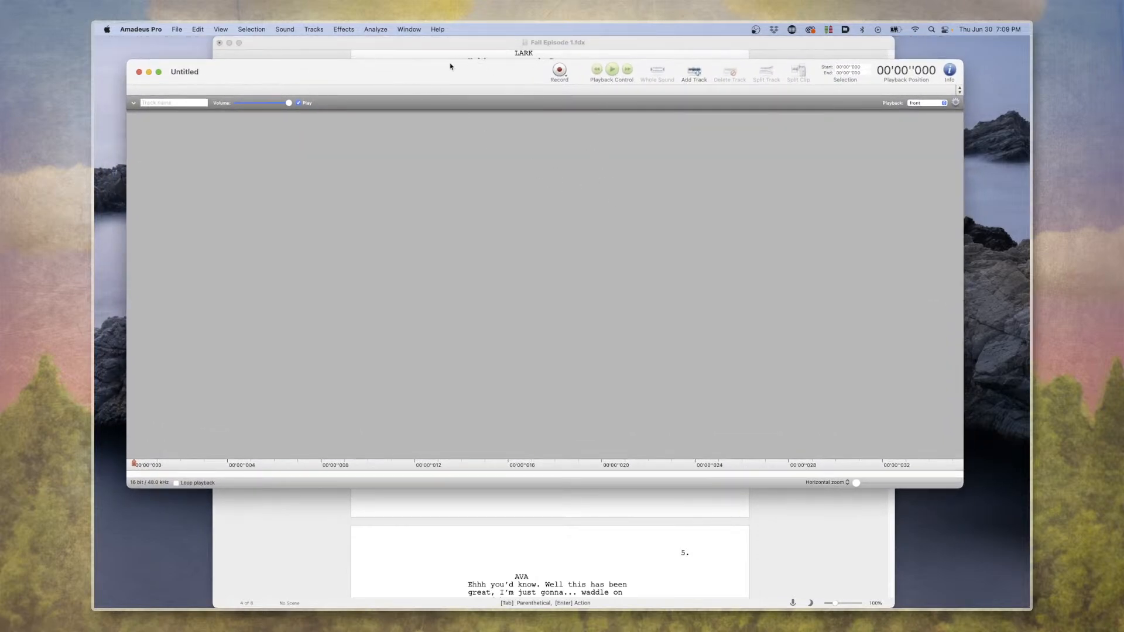
pyautogui.moveTo(451, 66); pyautogui.dragTo(386, 79)
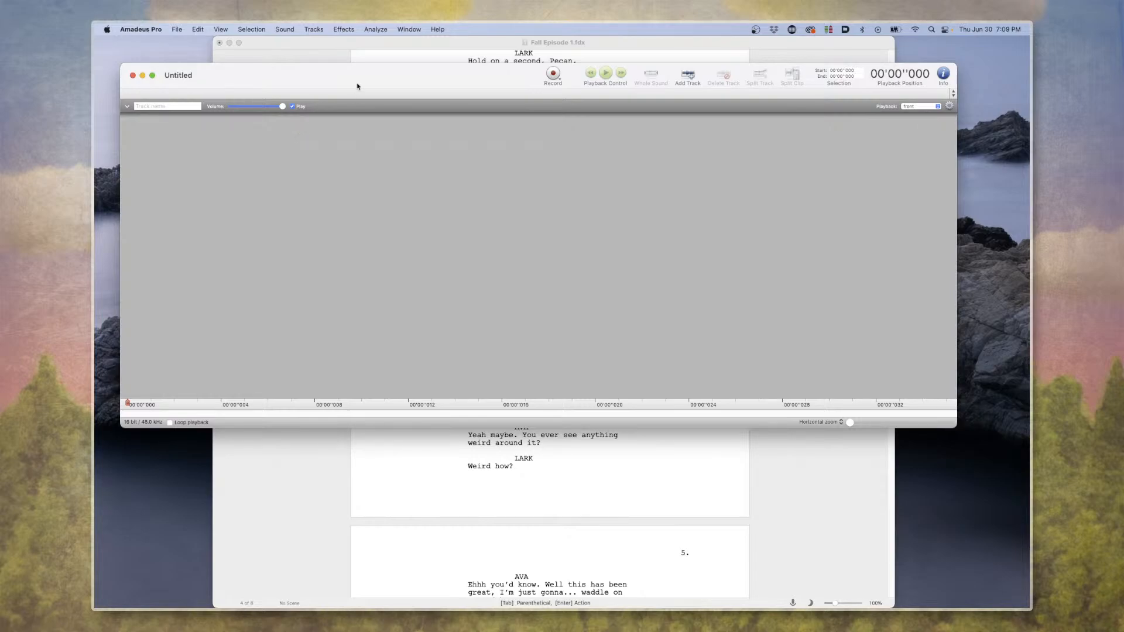
pyautogui.moveTo(326, 69); pyautogui.dragTo(321, 135)
# Locate Ava's "Yeah I just got here." line in the script, and record a voice take of about 5 seconds in Amadeus Pro.
pyautogui.click(306, 110)
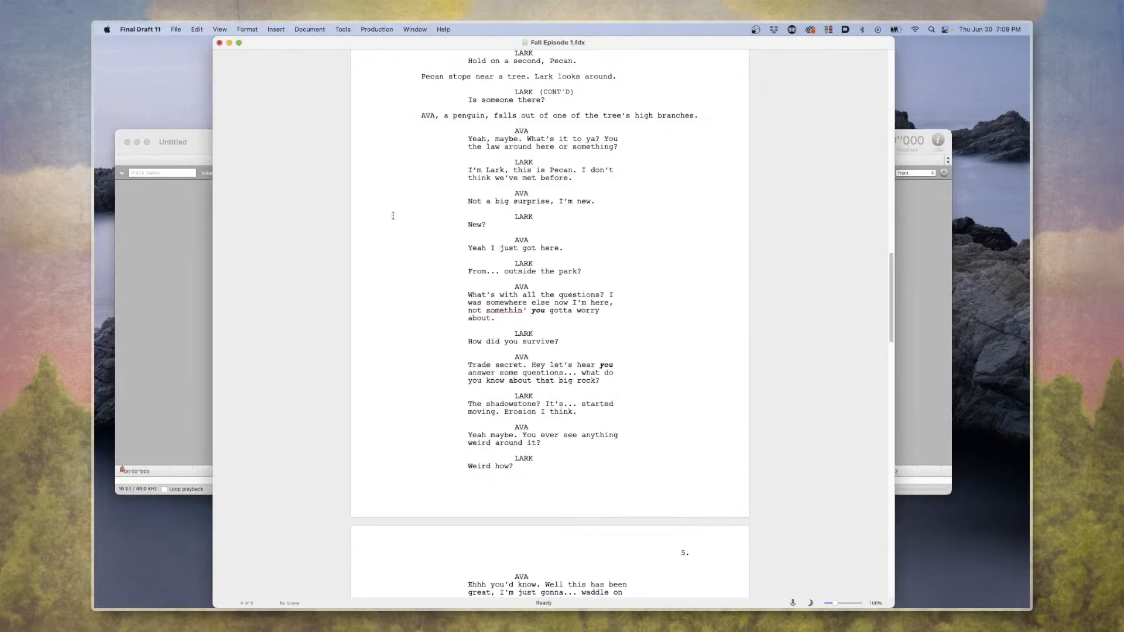
pyautogui.scroll(-2, 565, 237)
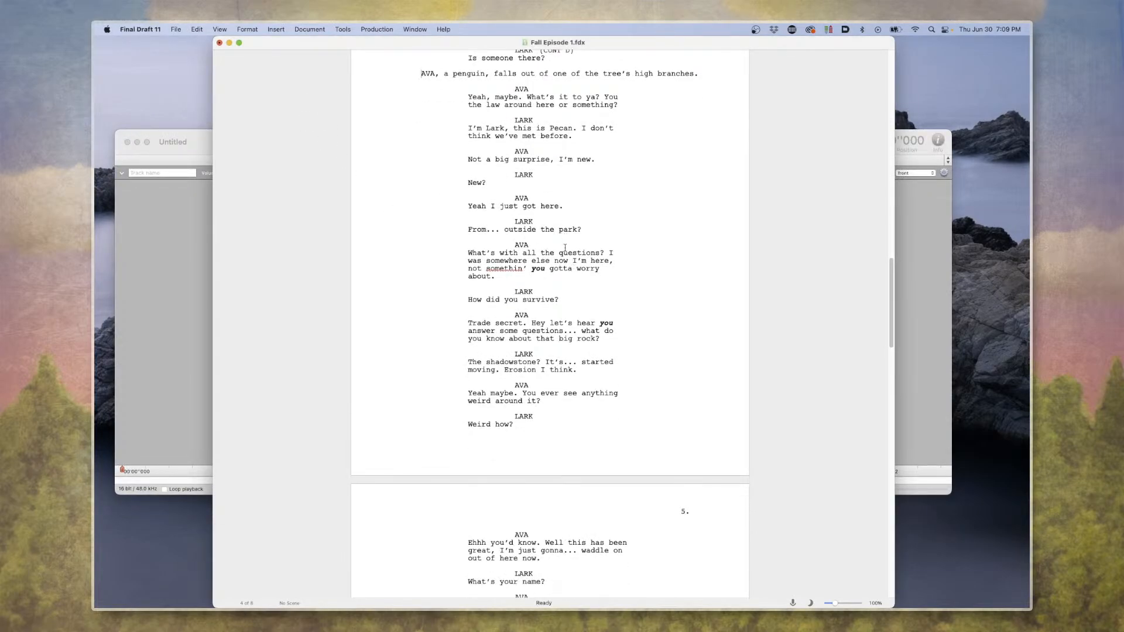
pyautogui.click(542, 206)
pyautogui.click(174, 239)
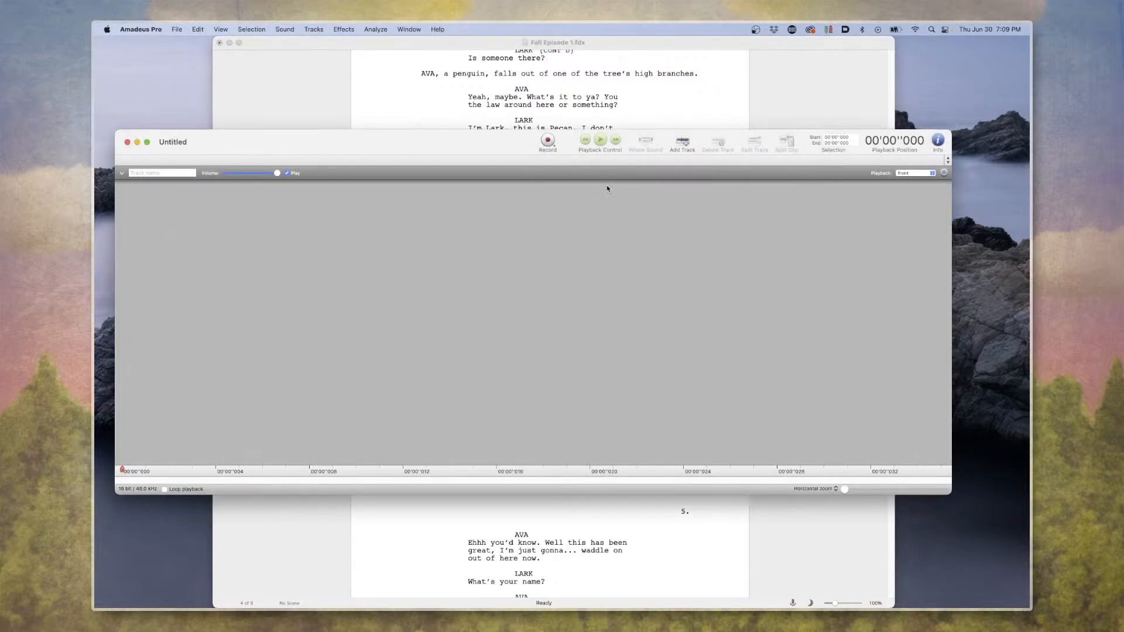
pyautogui.click(547, 143)
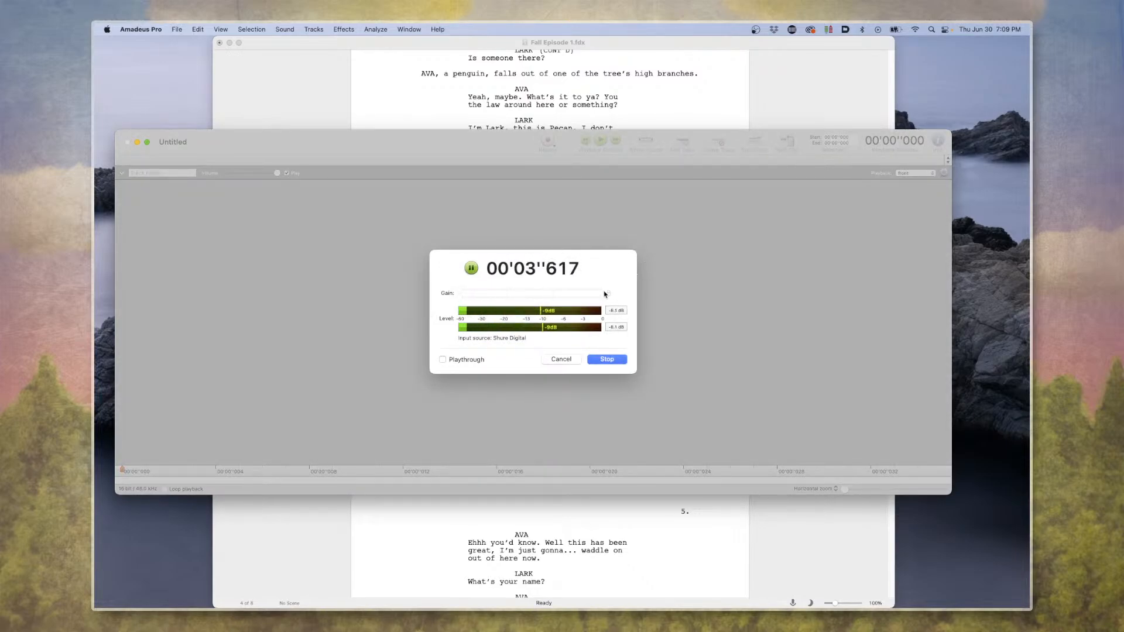
pyautogui.click(613, 361)
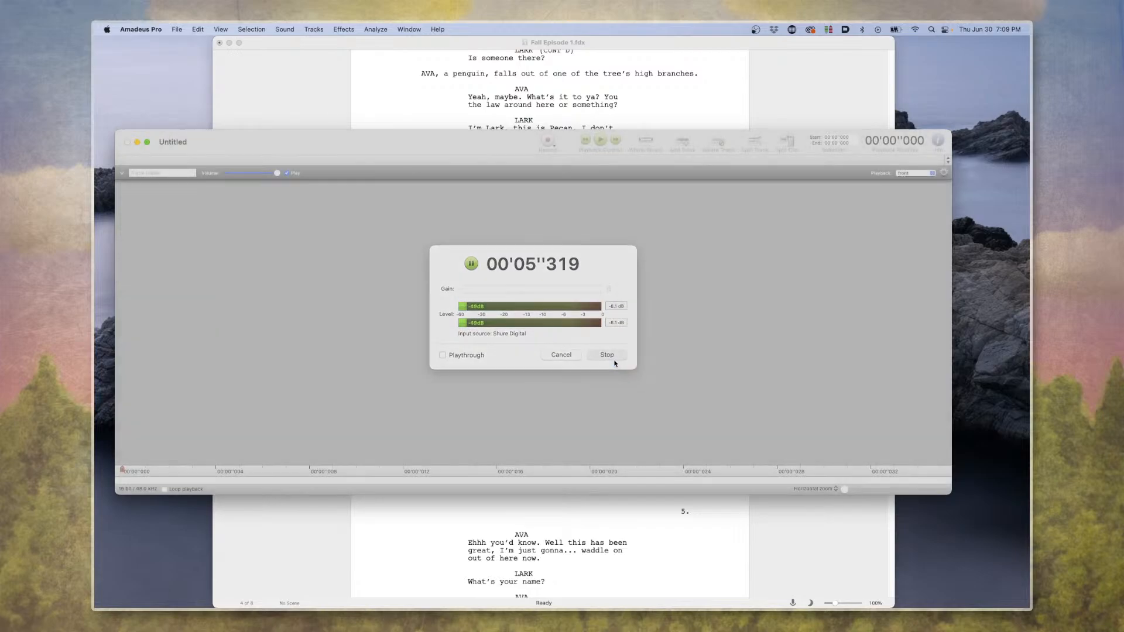
# Listen to the recorded take several times, starting playback around the beginning of the speech.
pyautogui.click(433, 345)
pyautogui.press('space')
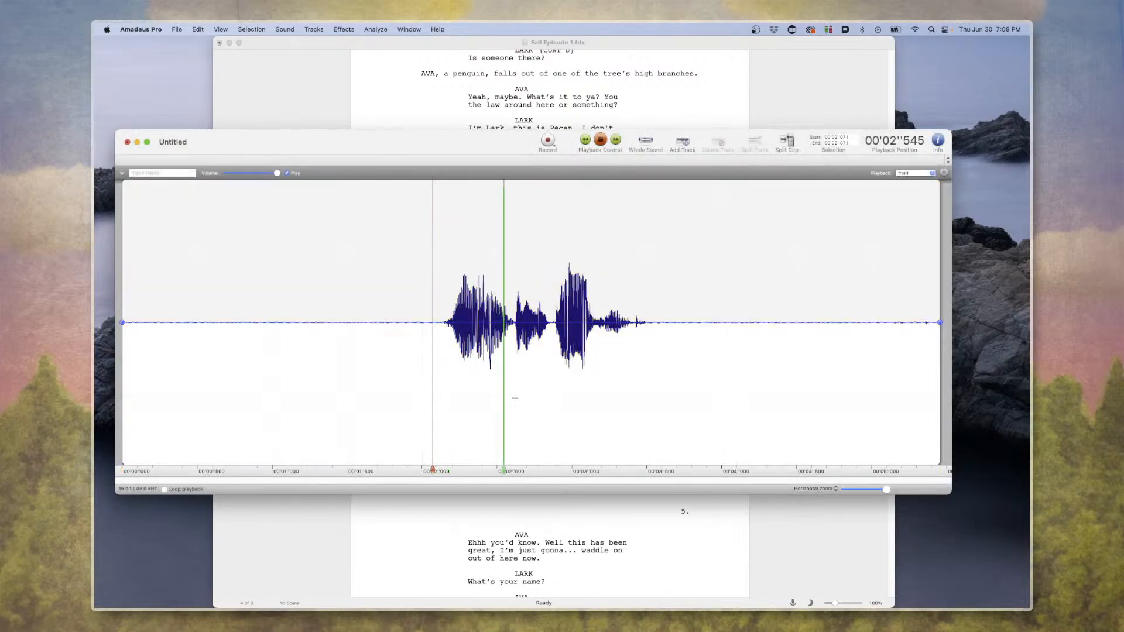
pyautogui.press('space')
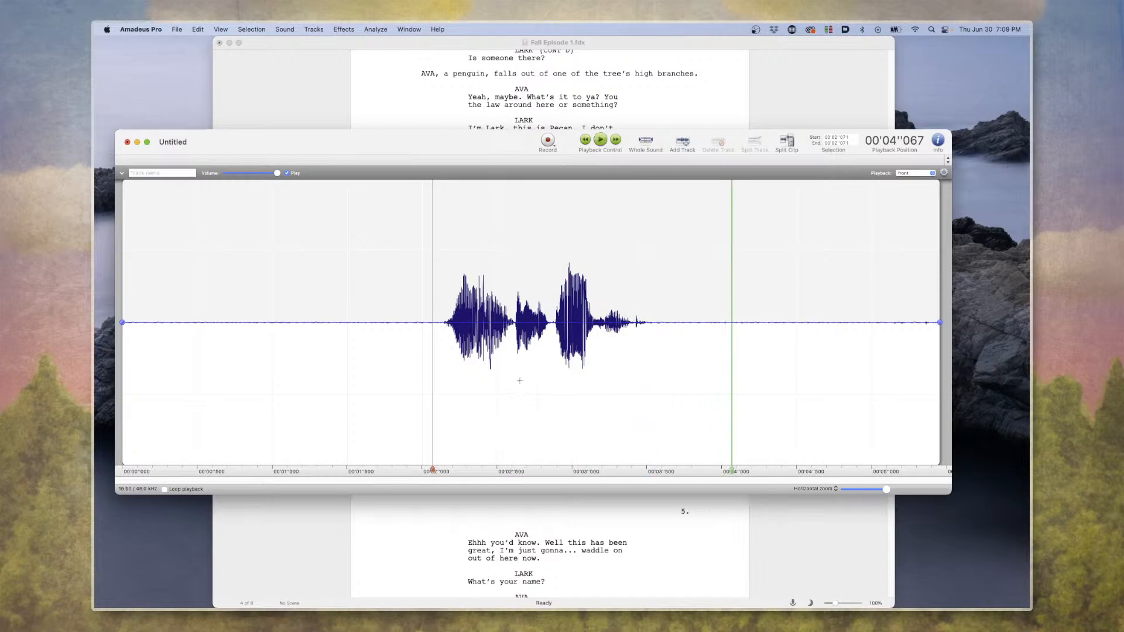
pyautogui.click(453, 326)
pyautogui.press('space')
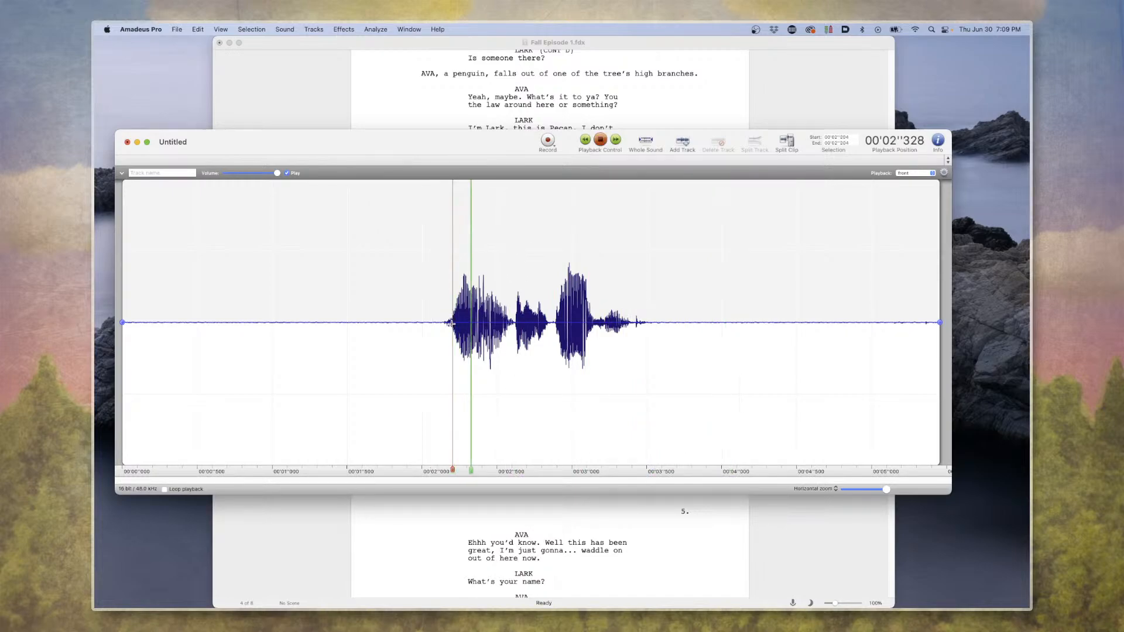
pyautogui.press('space')
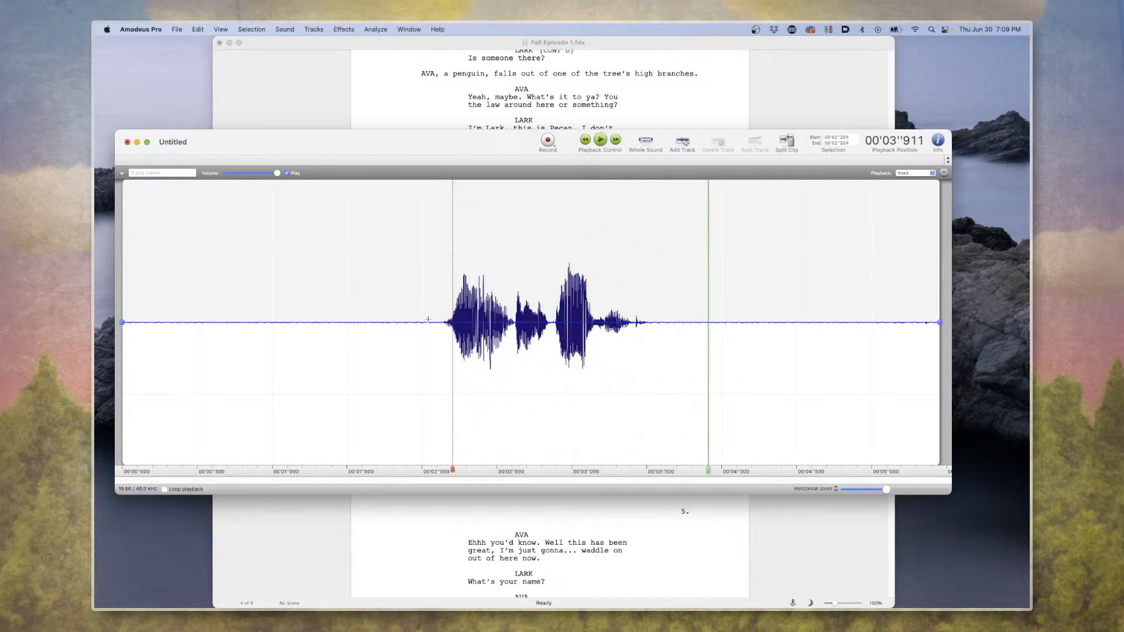
pyautogui.click(429, 320)
pyautogui.press('space')
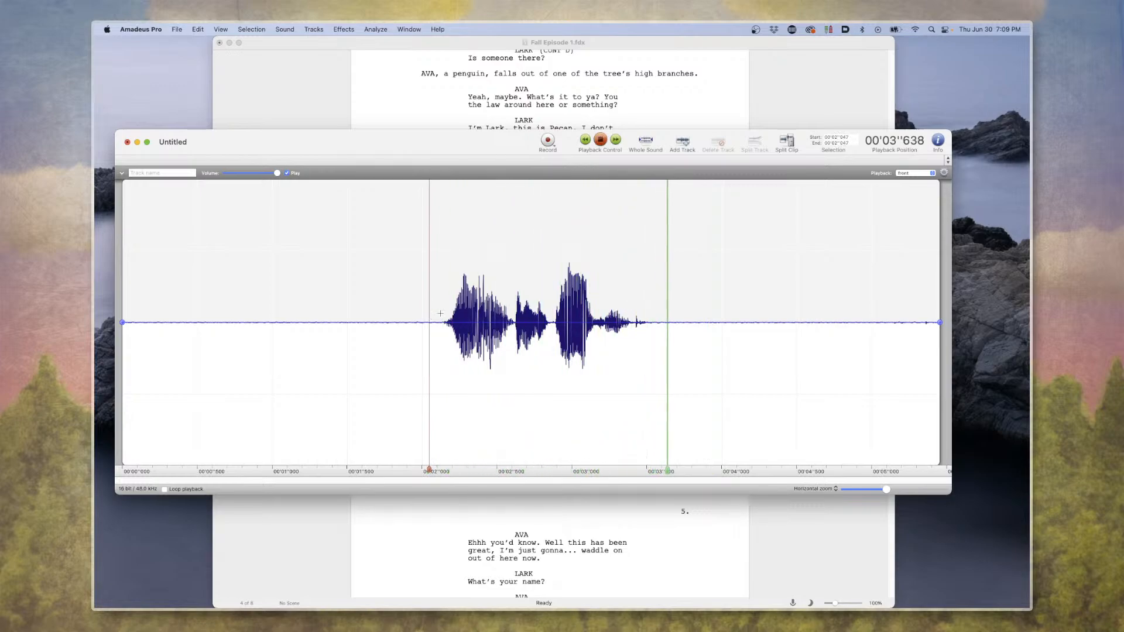
pyautogui.press('space')
# Select the spoken part of the take, apply the AUHipass and mda Dynamics audio units to it, and play it back.
pyautogui.moveTo(407, 309); pyautogui.dragTo(711, 322)
pyautogui.click(314, 29)
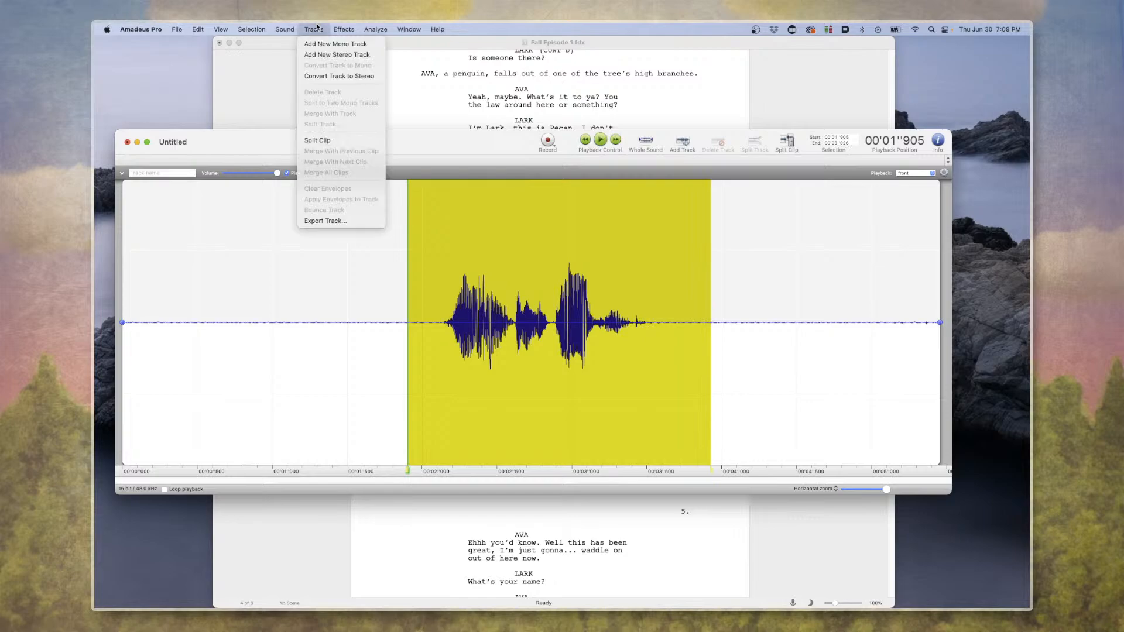
pyautogui.moveTo(265, 28)
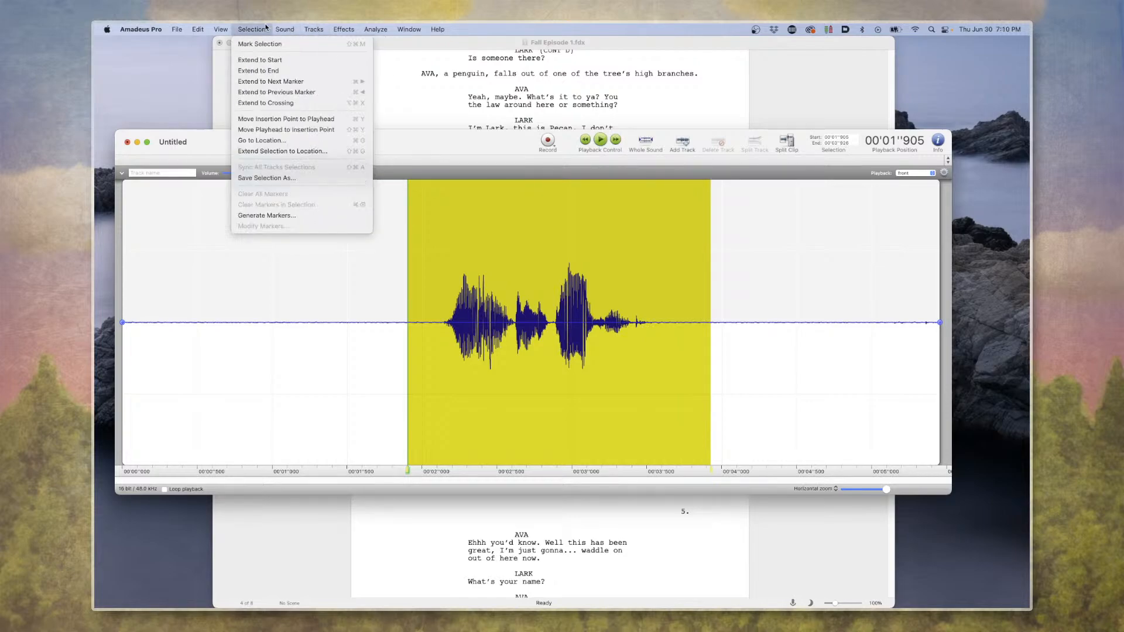
pyautogui.click(229, 27)
pyautogui.click(343, 29)
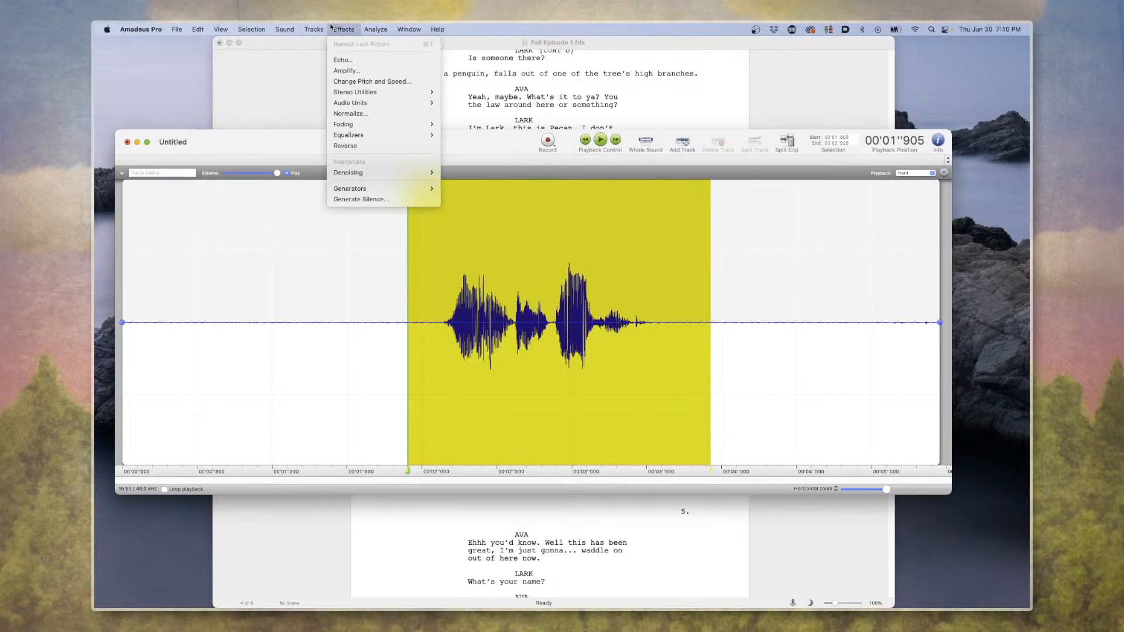
pyautogui.moveTo(377, 139)
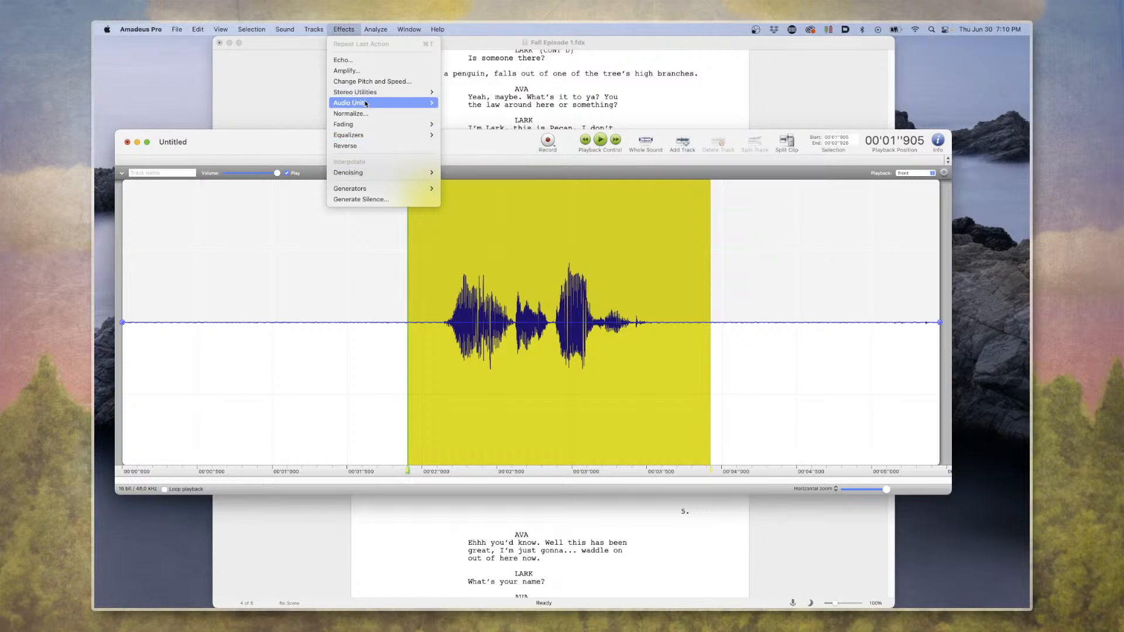
pyautogui.click(468, 103)
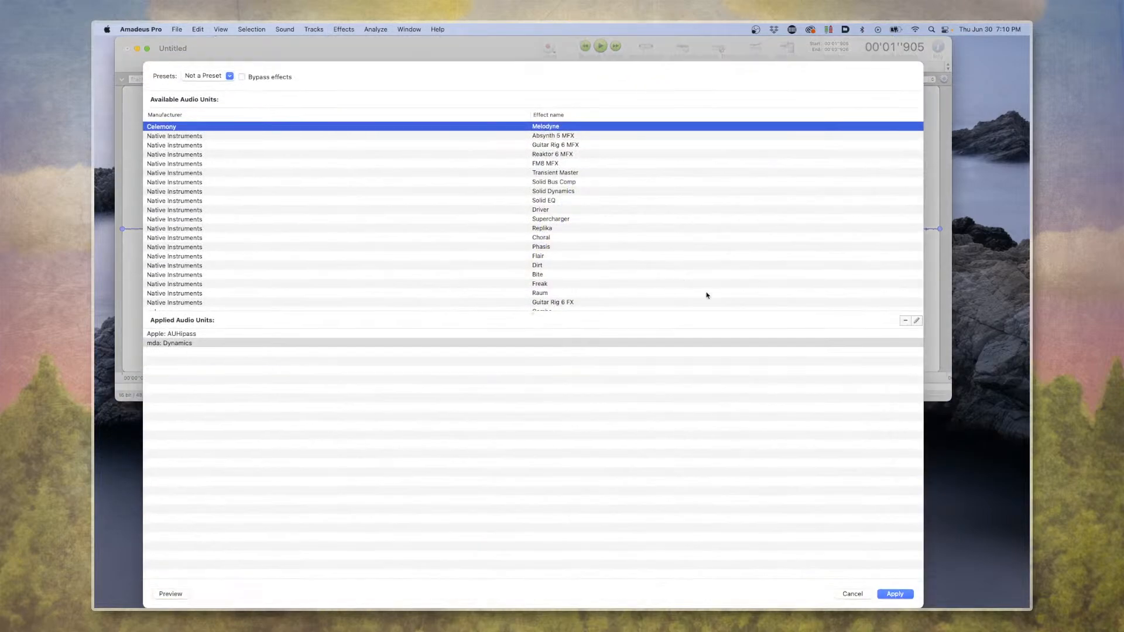
pyautogui.click(214, 335)
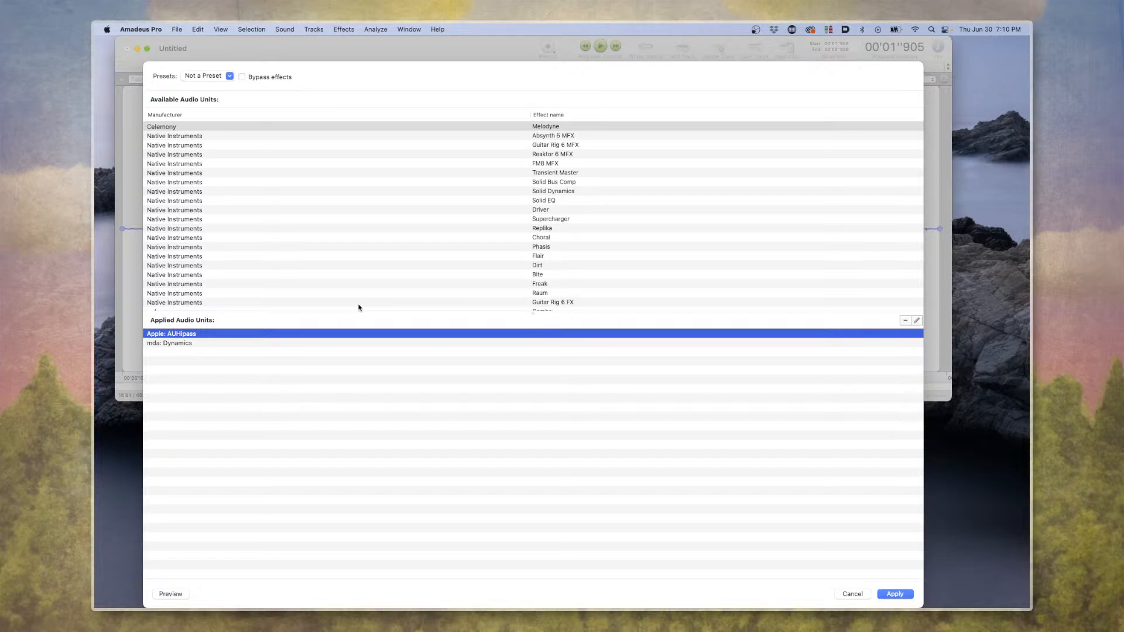
pyautogui.click(230, 344)
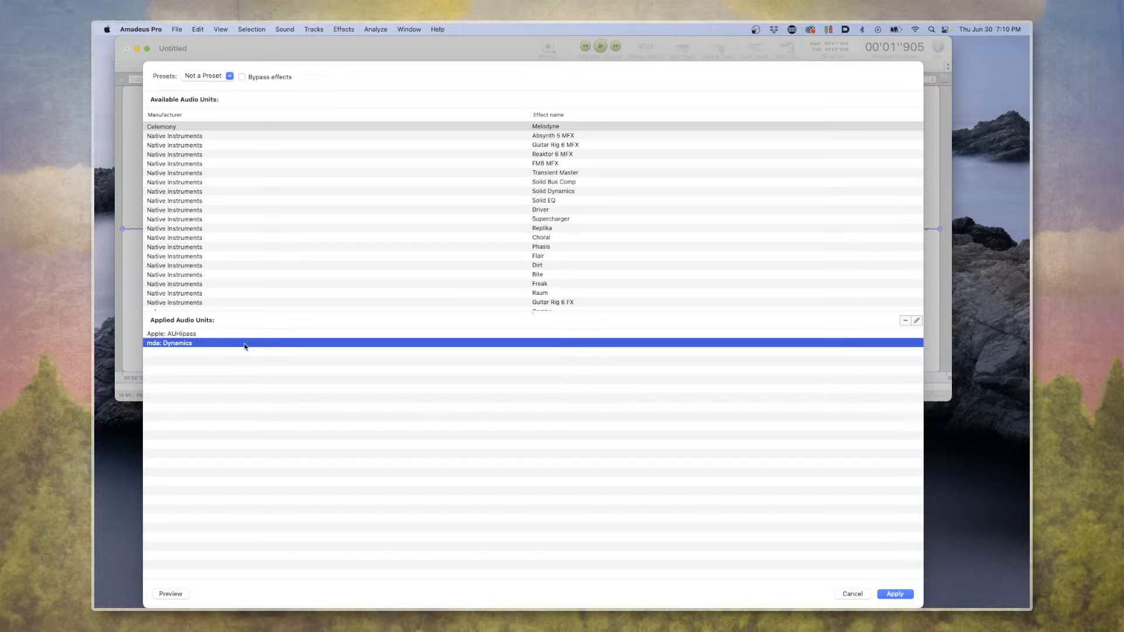
pyautogui.click(891, 595)
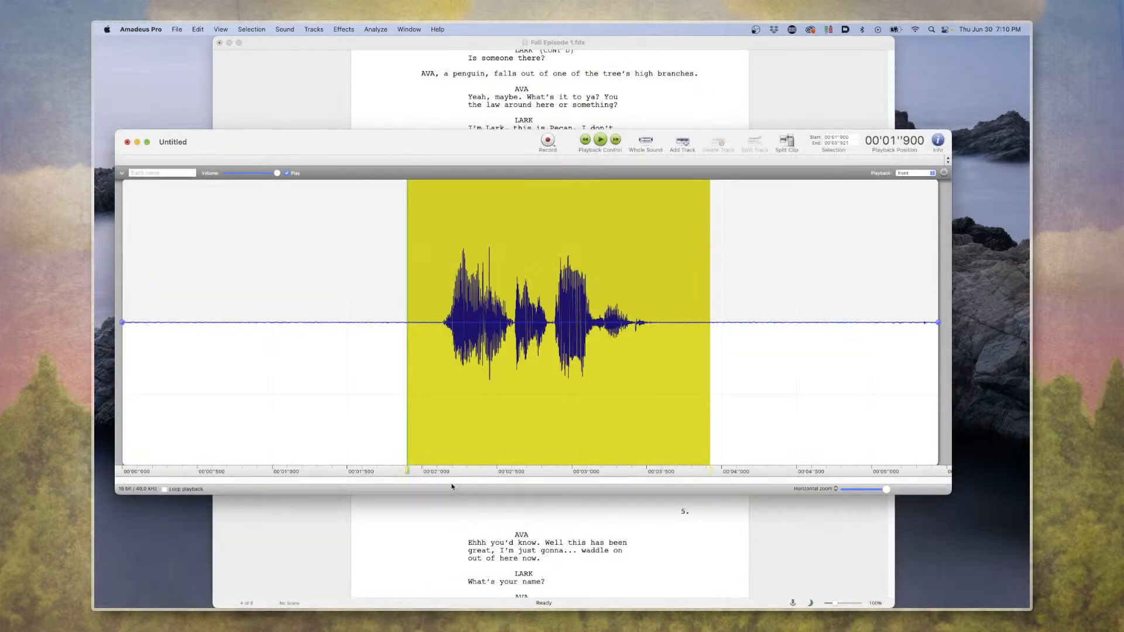
pyautogui.press('space')
pyautogui.press('space')
# Change the selection's pitch and speed together, locked at 110%, and play the result.
pyautogui.click(314, 29)
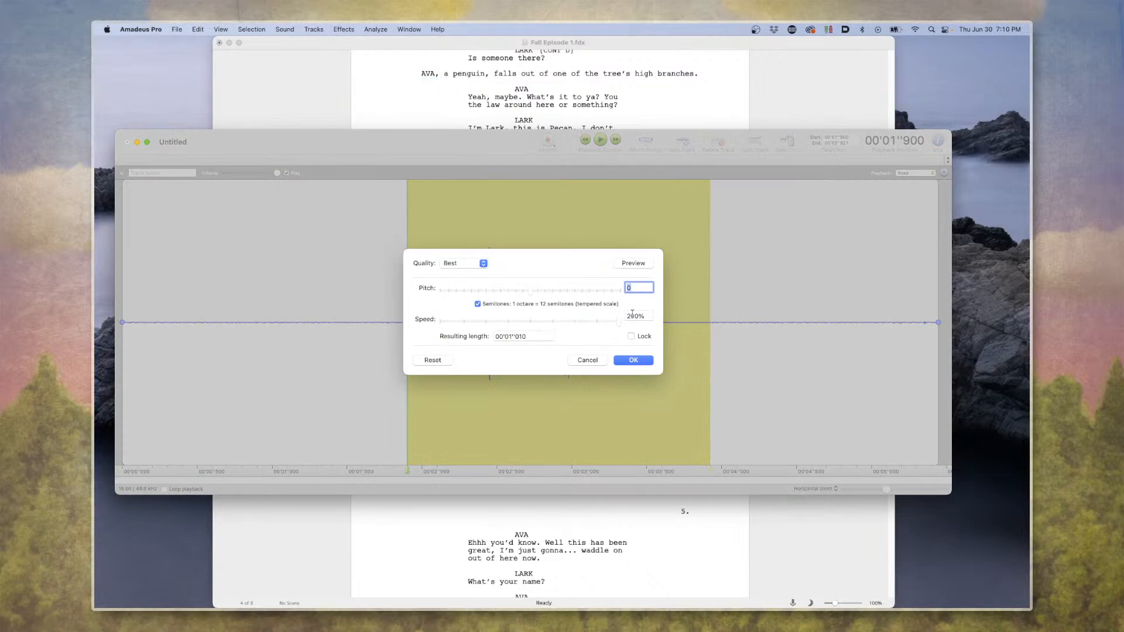
pyautogui.doubleClick(632, 315)
pyautogui.click(632, 336)
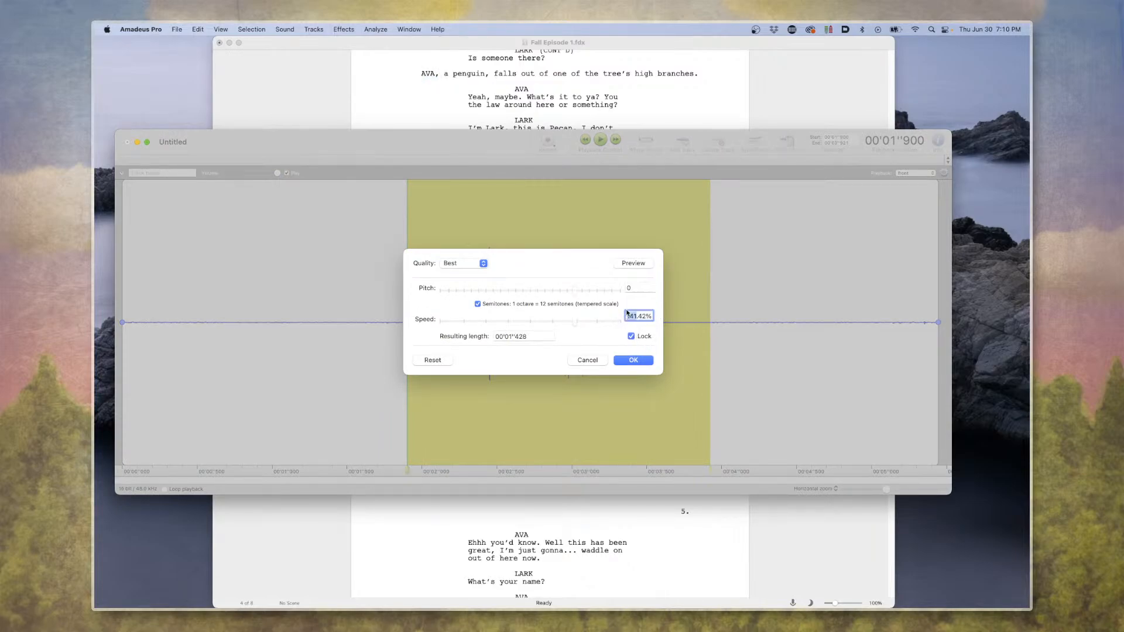
pyautogui.write('110')
pyautogui.press('Return')
pyautogui.press('space')
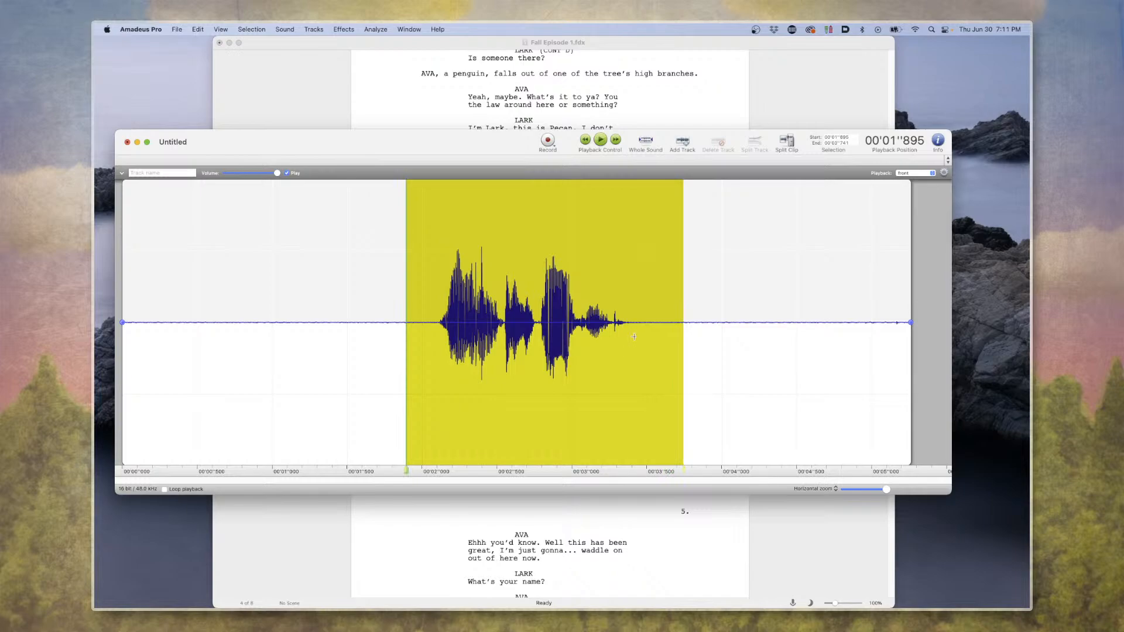
pyautogui.press('space')
# Move the sound window further down and select Ava's "Yeah, maybe. What's it to ya?" dialogue in the script as the next line to read.
pyautogui.moveTo(400, 159); pyautogui.dragTo(394, 228)
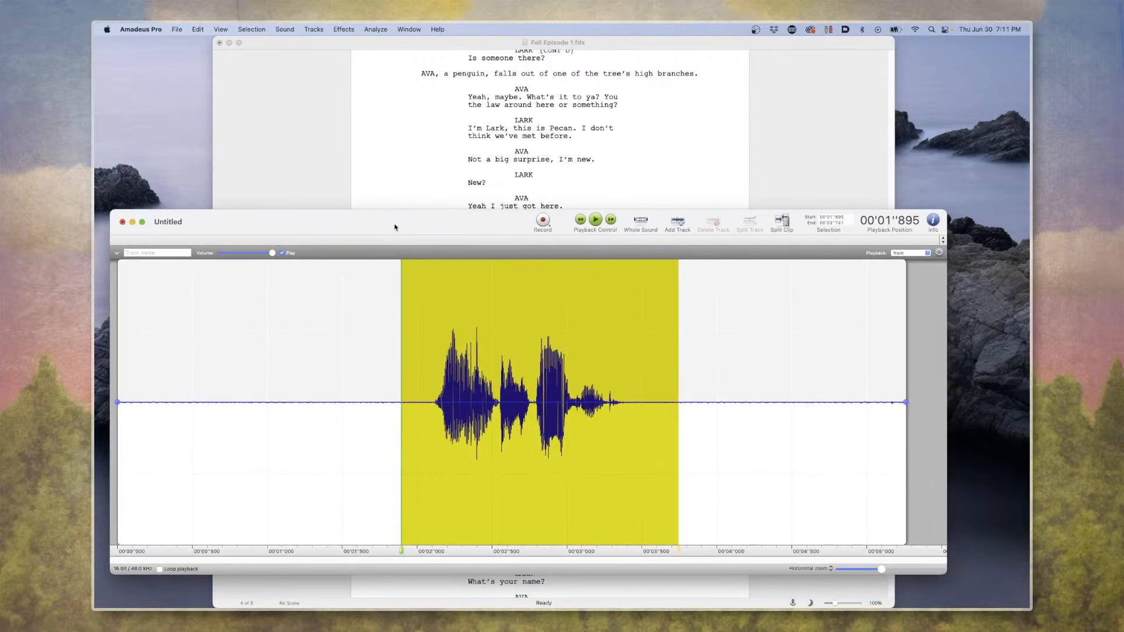
pyautogui.click(488, 194)
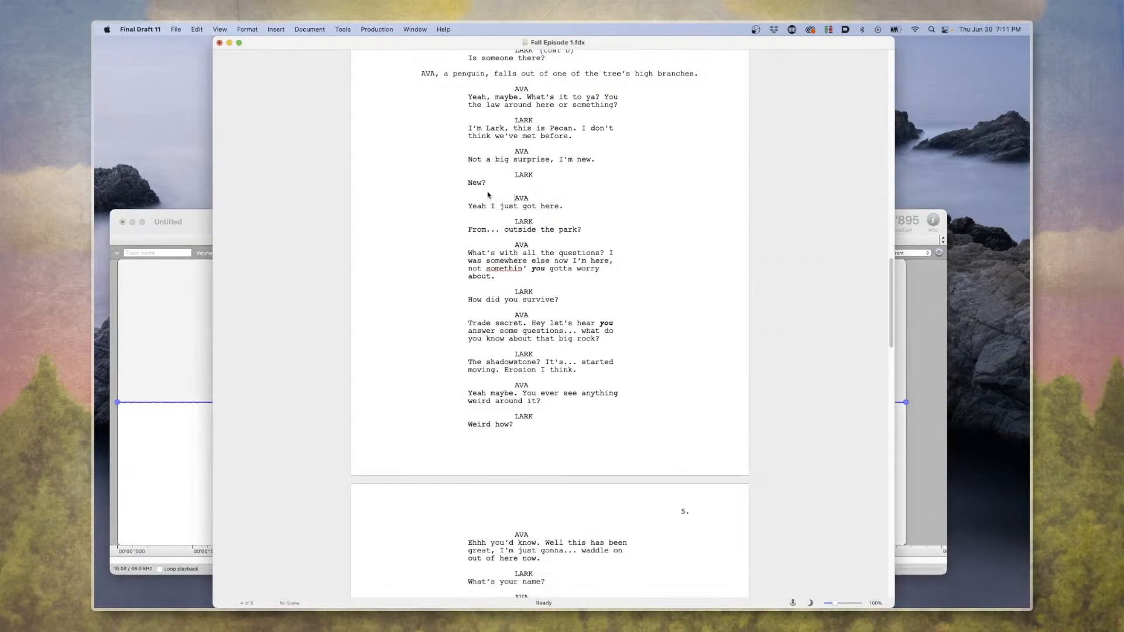
pyautogui.scroll(5, 502, 219)
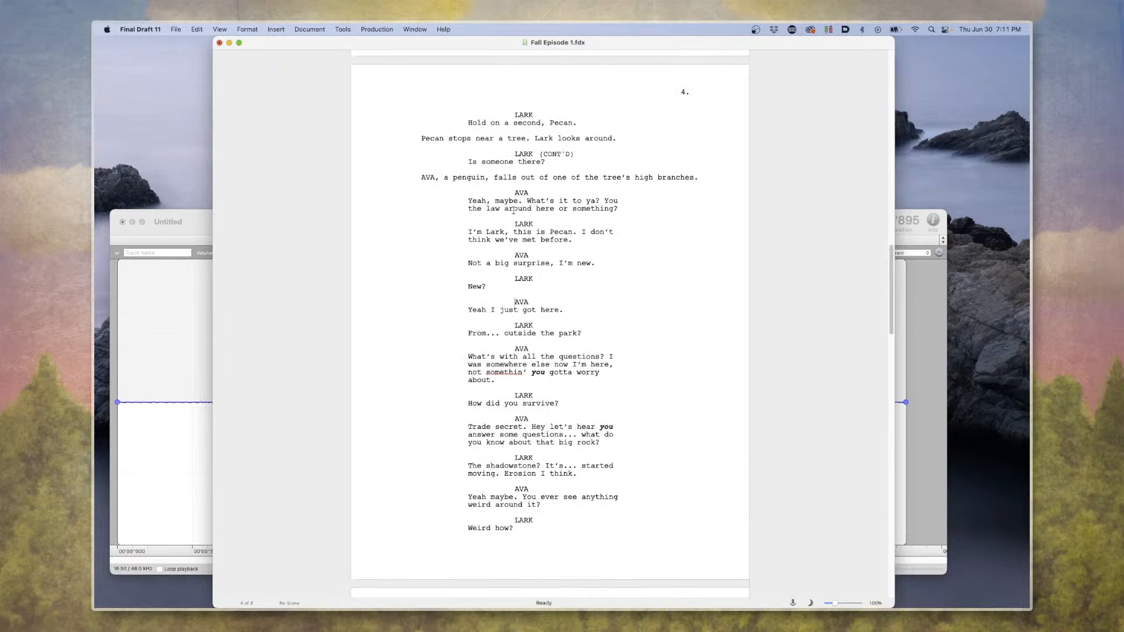
pyautogui.tripleClick(527, 222)
pyautogui.click(577, 233)
pyautogui.tripleClick(556, 204)
pyautogui.scroll(-2, 540, 230)
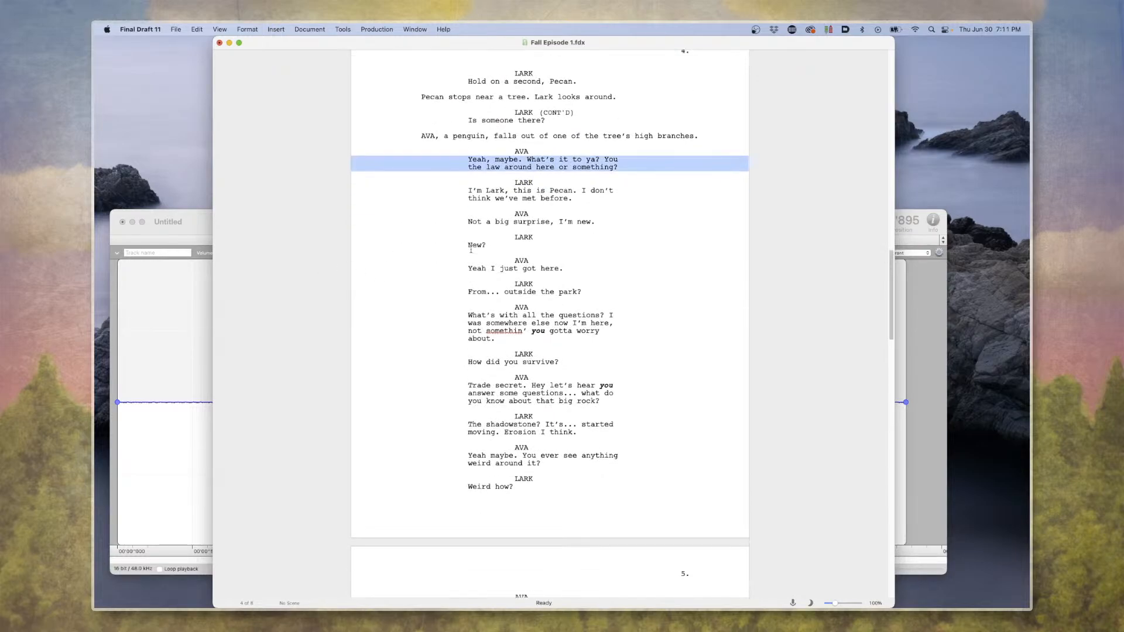
# Record Ava's "Yeah, maybe" line over the selected audio in Amadeus Pro and play back the new take.
pyautogui.click(176, 335)
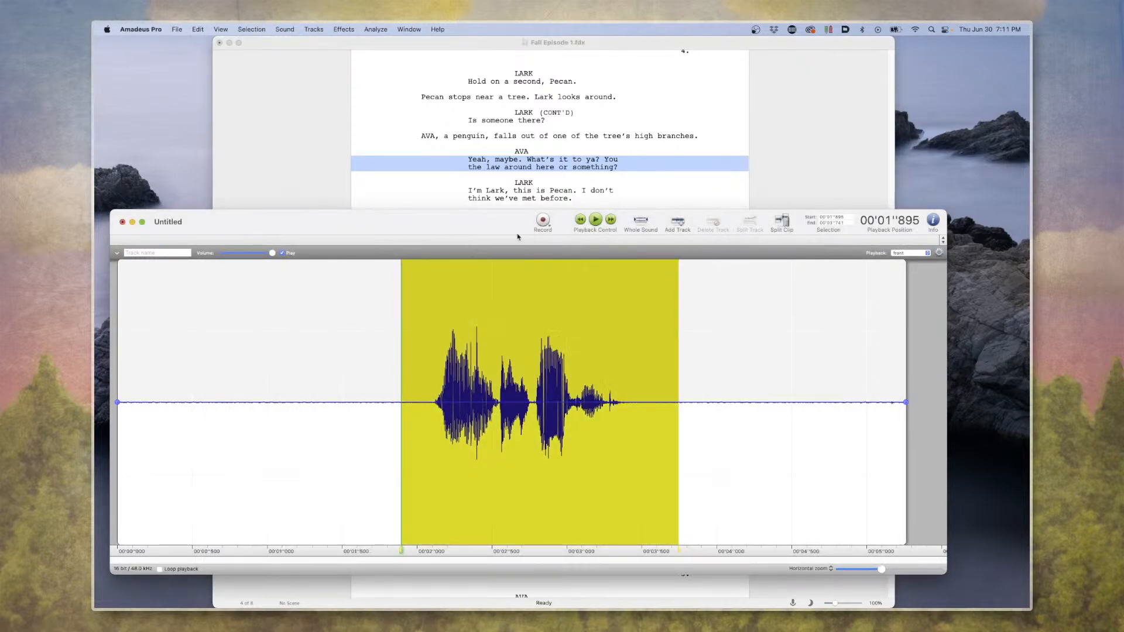
pyautogui.click(543, 220)
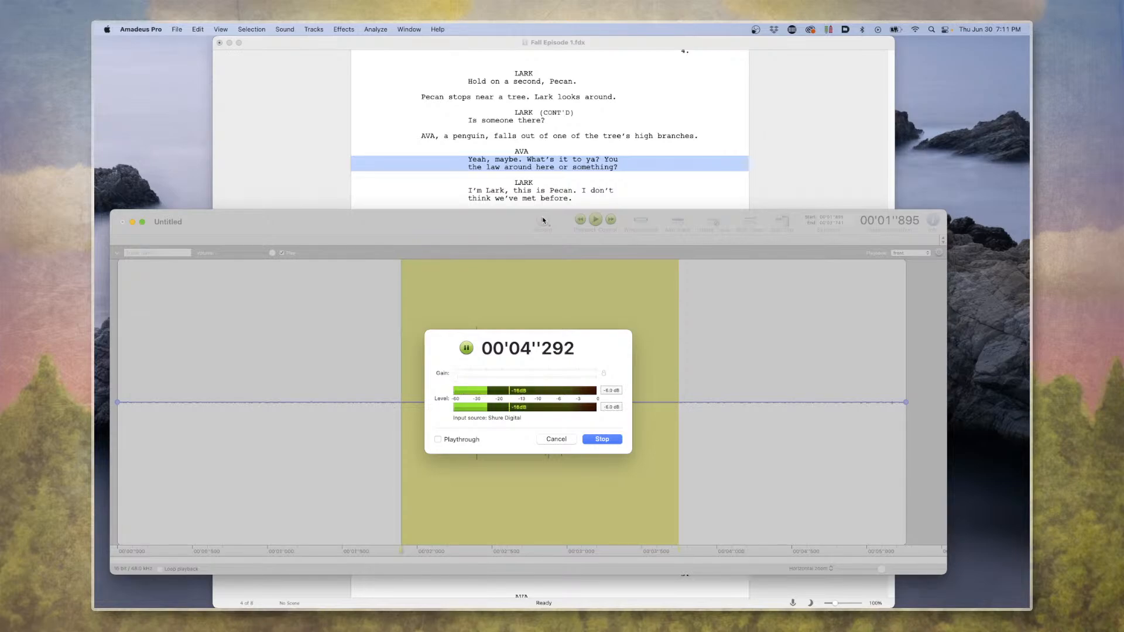
pyautogui.press('Return')
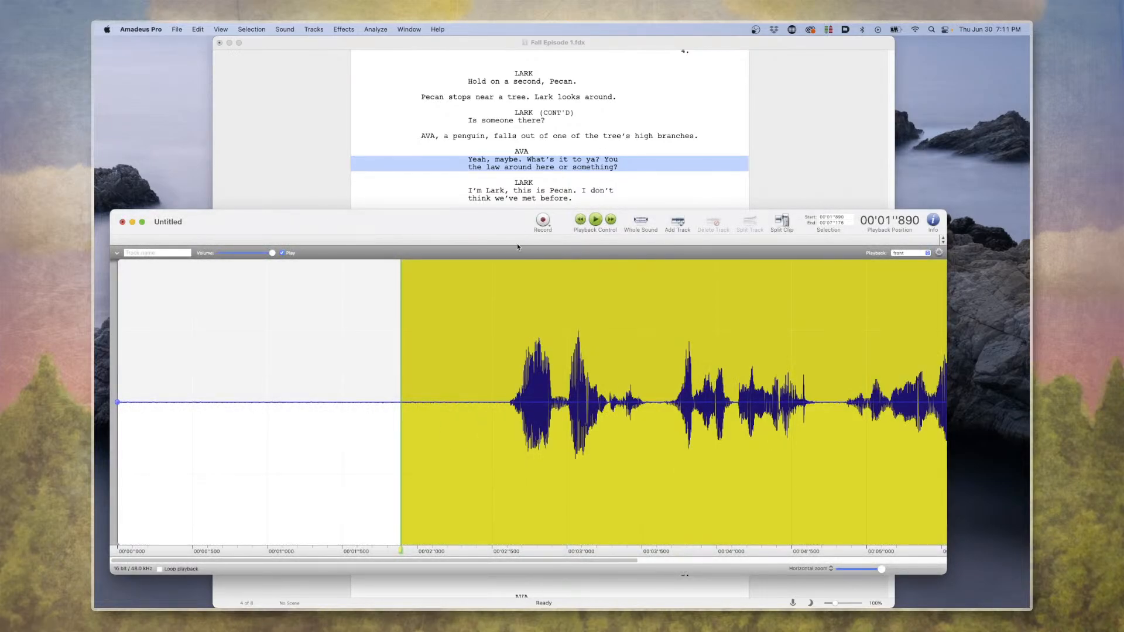
pyautogui.press('space')
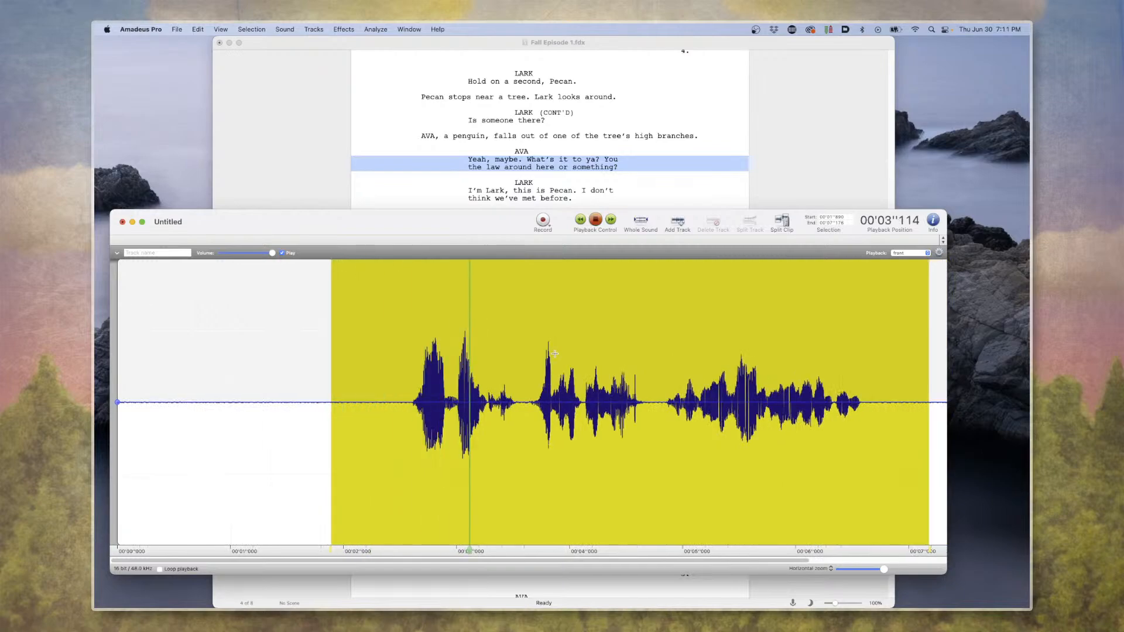
# Apply the audio unit effects chain to the selected new take and play it back.
pyautogui.click(340, 31)
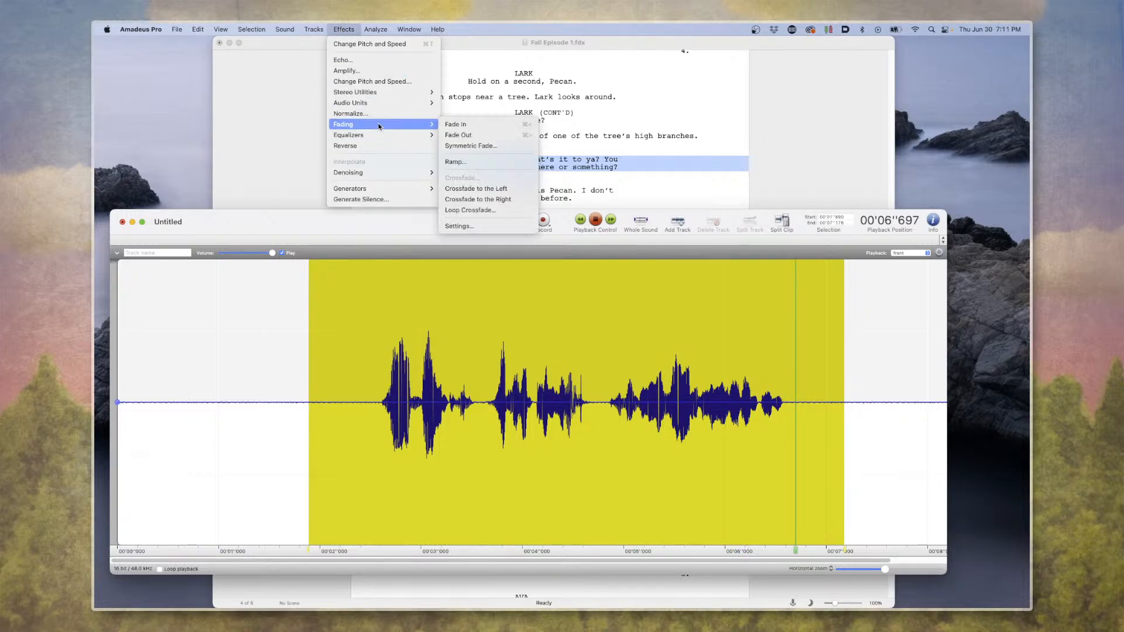
pyautogui.moveTo(410, 103)
pyautogui.click(471, 105)
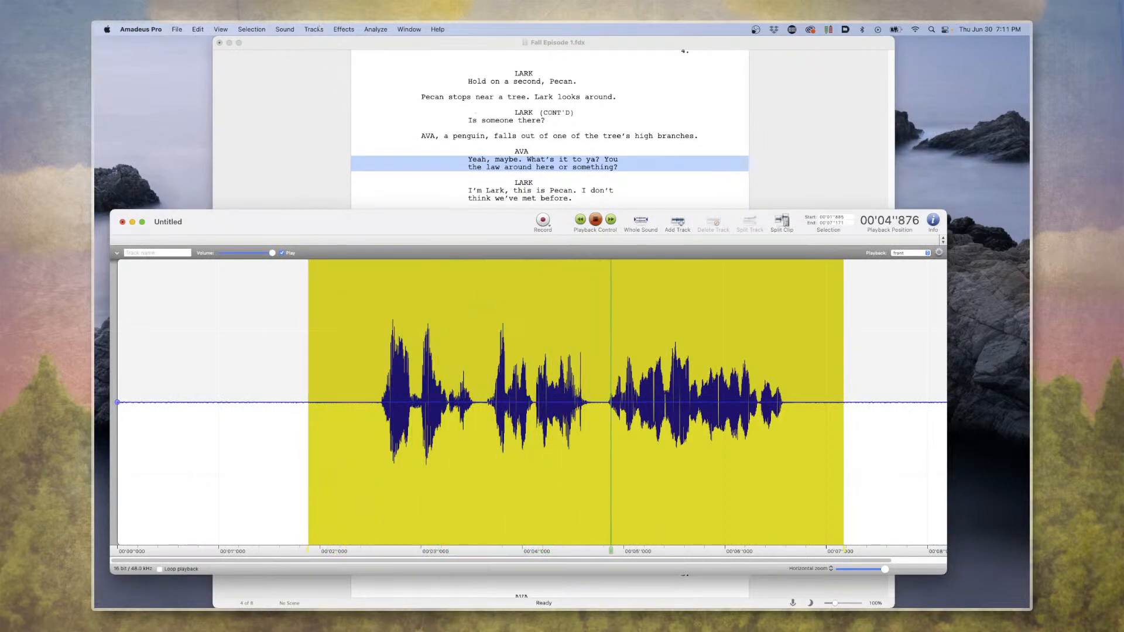
# Change the selected take's pitch and speed together, locked at 110% with Best quality, and play the result.
pyautogui.click(313, 30)
pyautogui.moveTo(344, 29)
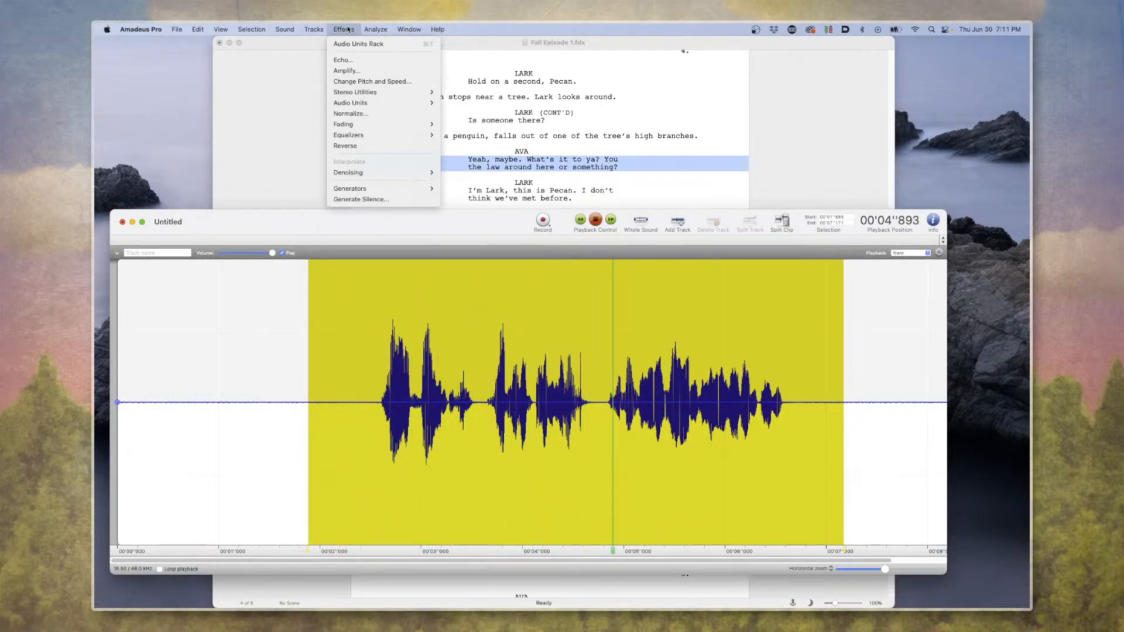
pyautogui.click(363, 82)
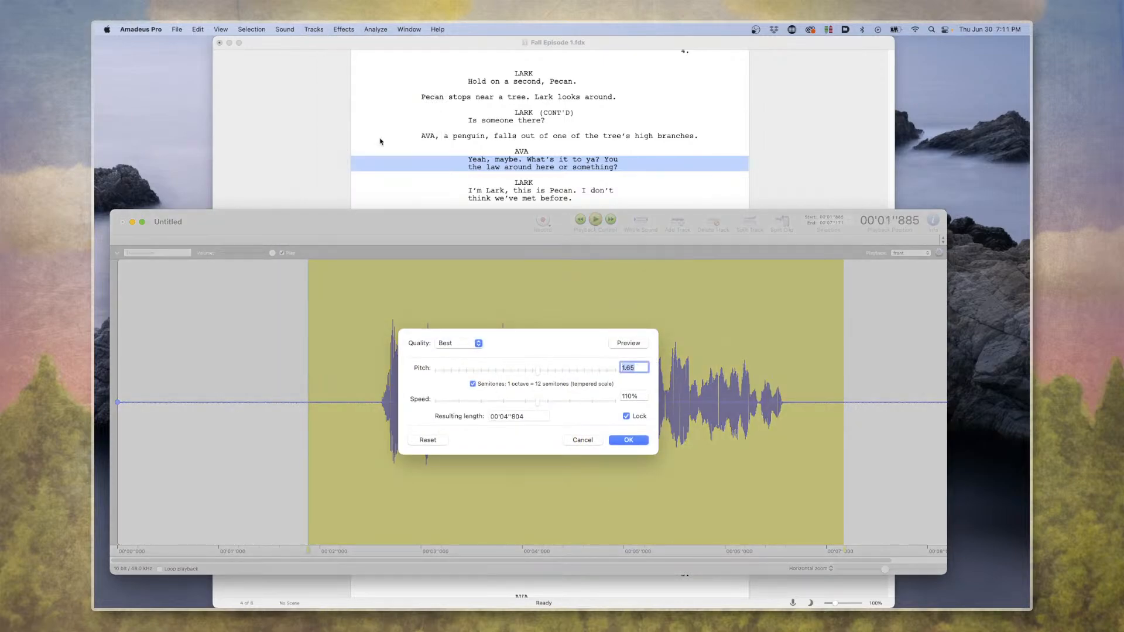
pyautogui.press('Return')
pyautogui.press('space')
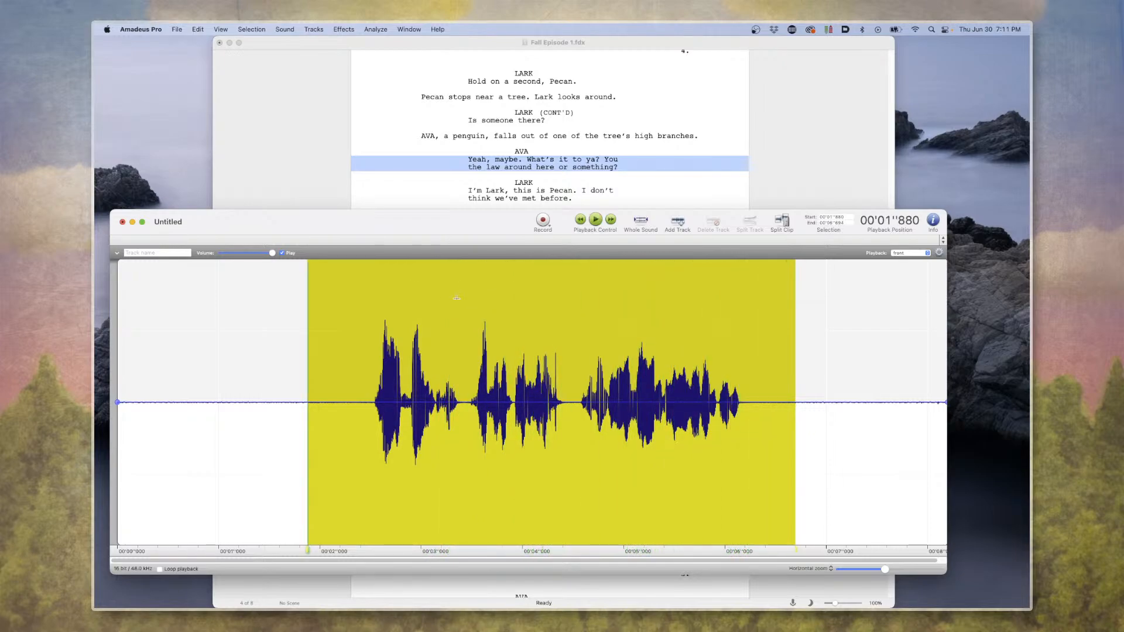
pyautogui.click(381, 347)
pyautogui.moveTo(733, 360); pyautogui.dragTo(404, 354)
pyautogui.click(344, 353)
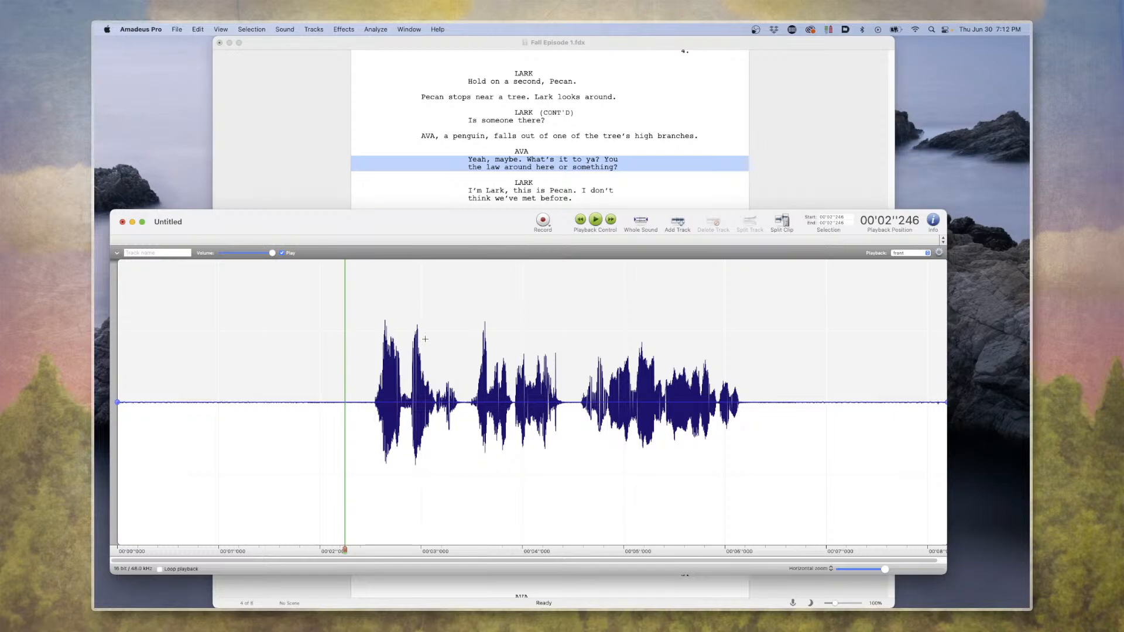
pyautogui.moveTo(374, 375); pyautogui.dragTo(653, 380)
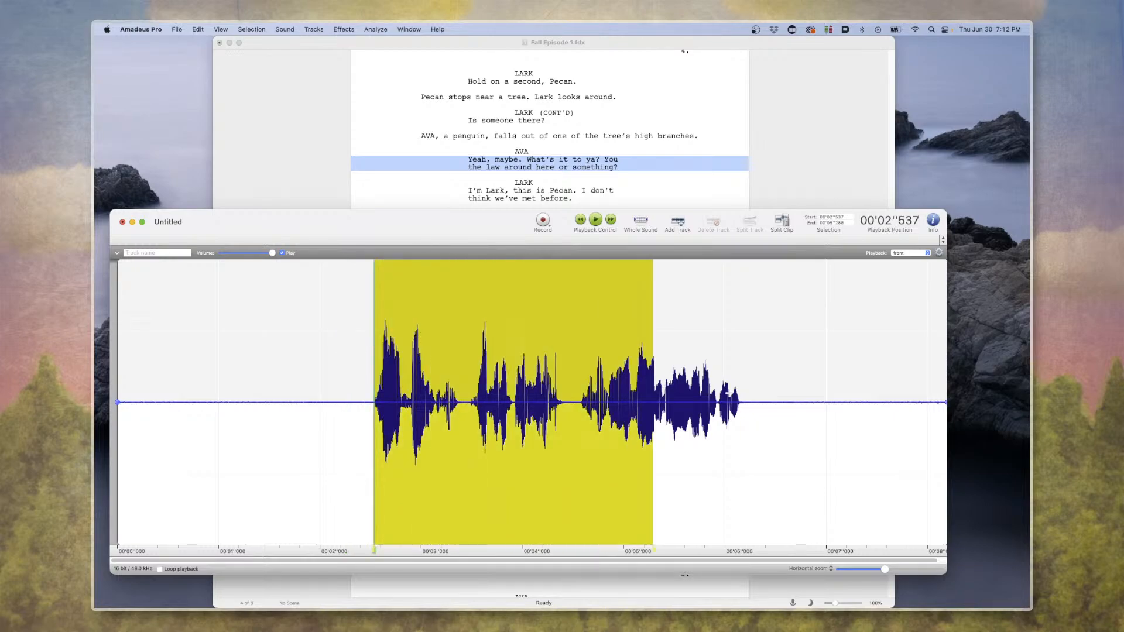
pyautogui.moveTo(767, 383); pyautogui.dragTo(350, 390)
pyautogui.click(339, 382)
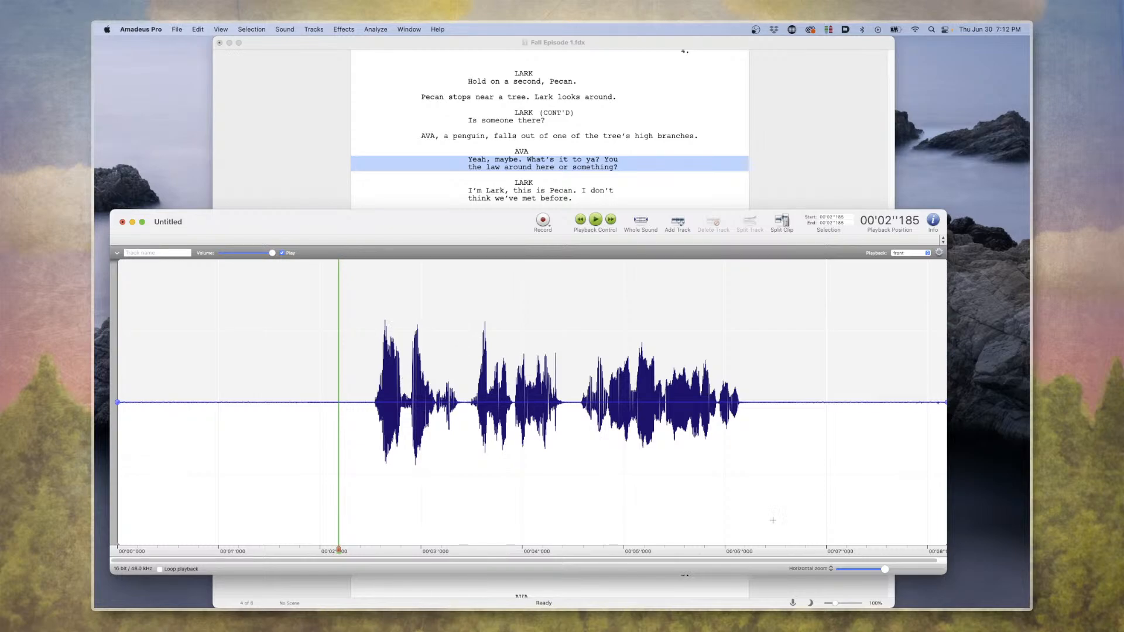
# Put away the untitled sound window in Amadeus Pro and clear the script window to reveal the desktop.
pyautogui.press('super+w')
pyautogui.click(544, 436)
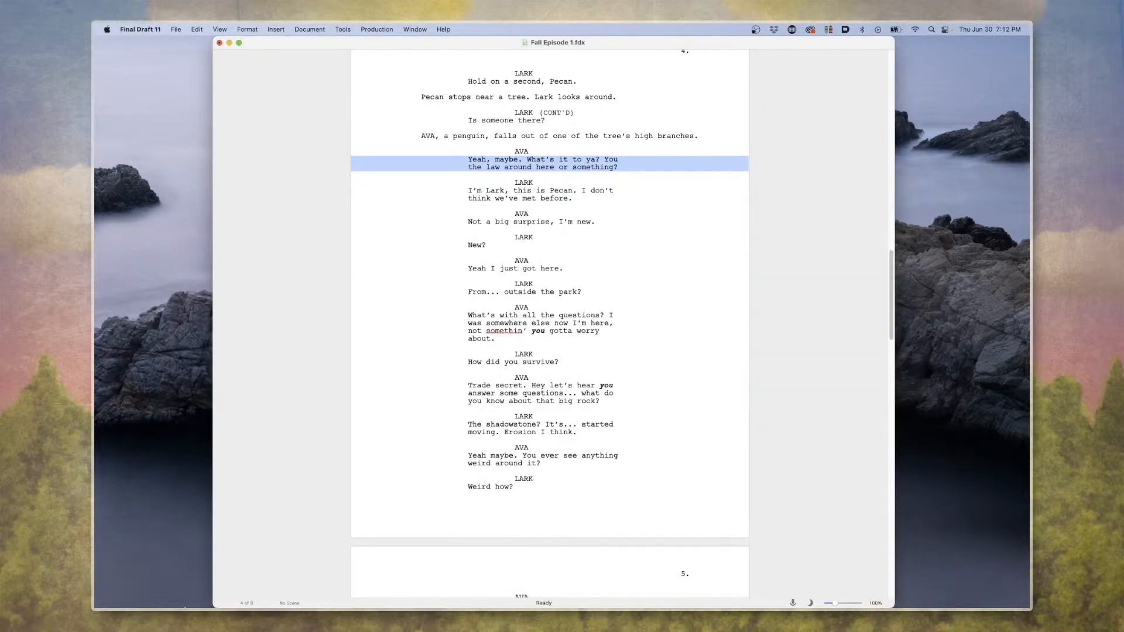
pyautogui.press('super+w')
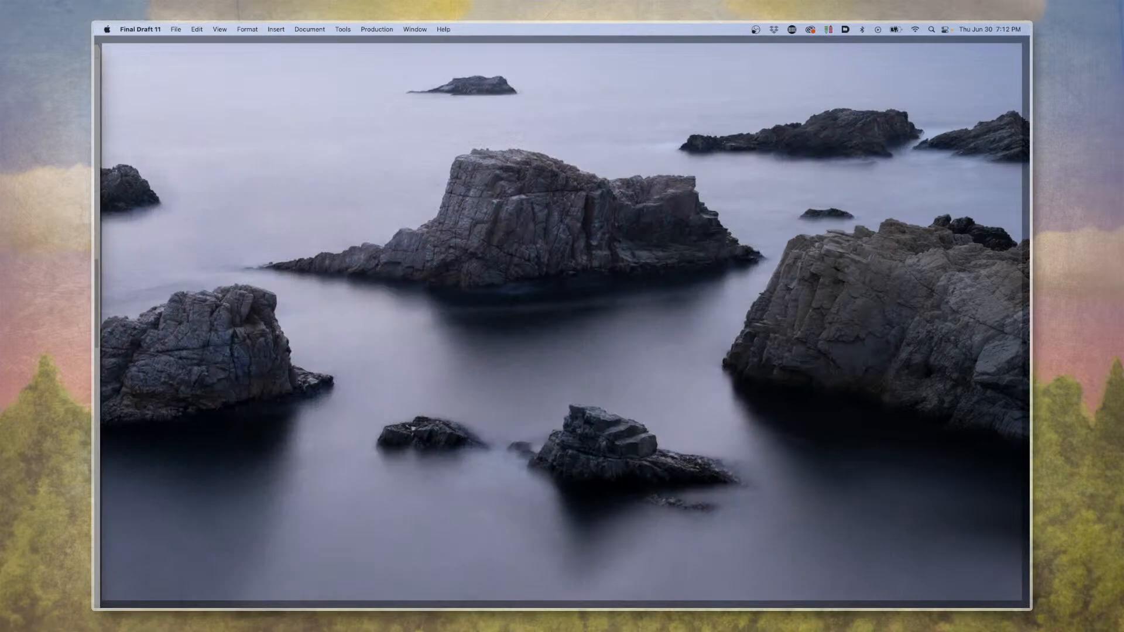
pyautogui.press('F11')
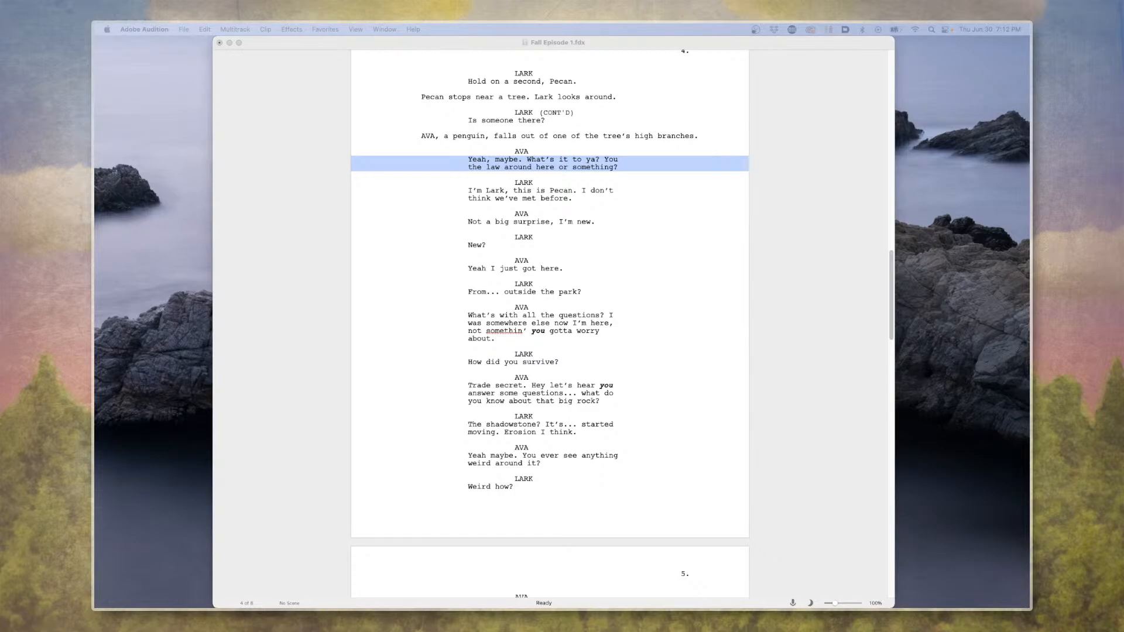
# Leave the Final Draft script and switch to the "E1 - S3 - Lark and Pecan meet Ava" multitrack session in Adobe Audition.
pyautogui.click(669, 157)
pyautogui.scroll(4, 711, 158)
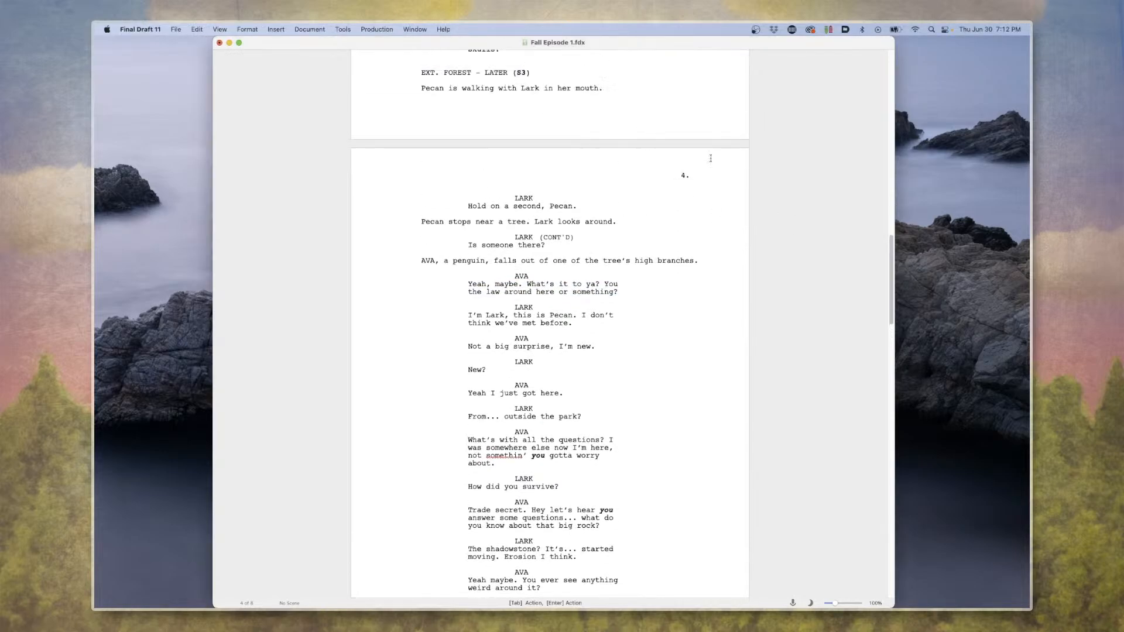
pyautogui.press('super+q')
pyautogui.click(567, 367)
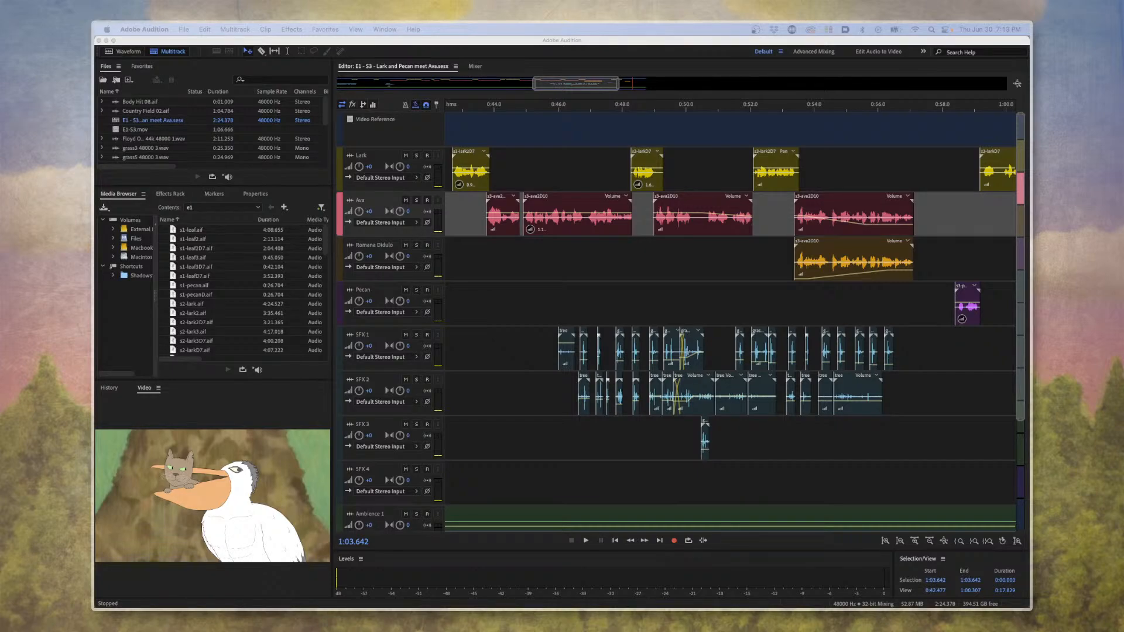
pyautogui.click(487, 108)
# Examine the Lark, Ava and SFX clips along the timeline, ending with the whole multitrack session in view.
pyautogui.hscroll(5, 528, 182)
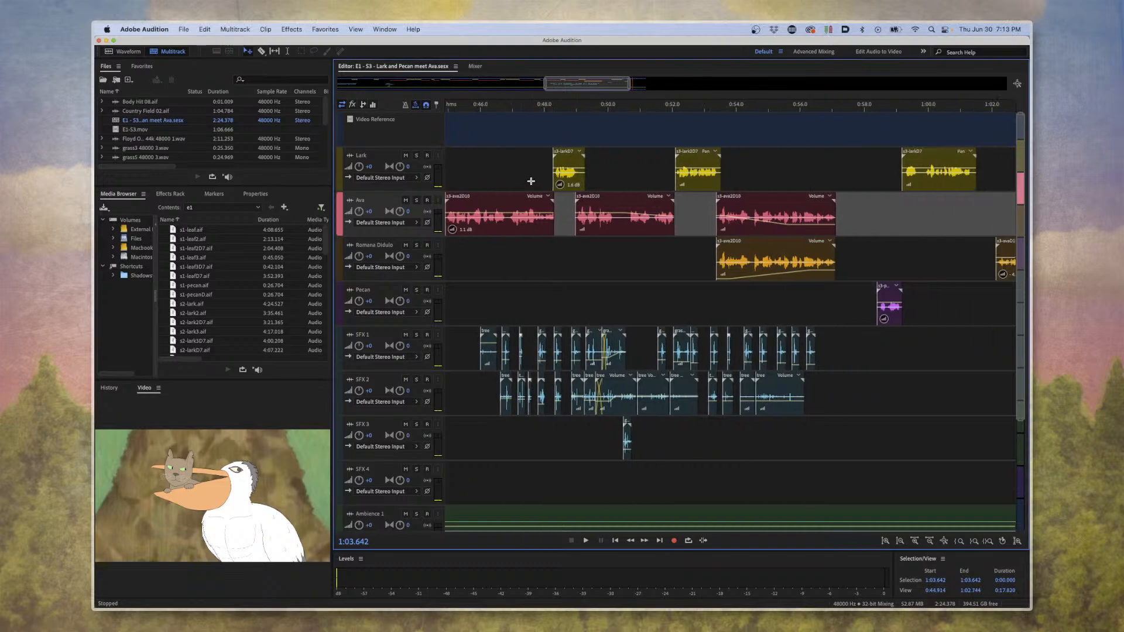
pyautogui.moveTo(531, 183); pyautogui.dragTo(538, 183)
pyautogui.hscroll(-12, 550, 199)
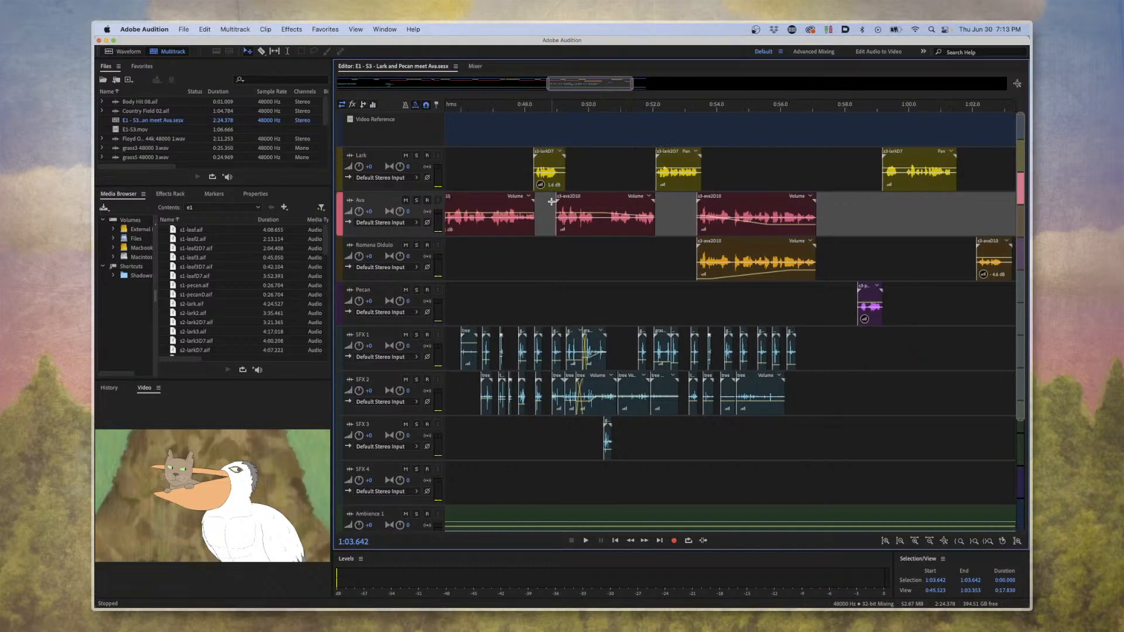
pyautogui.hscroll(-7, 561, 215)
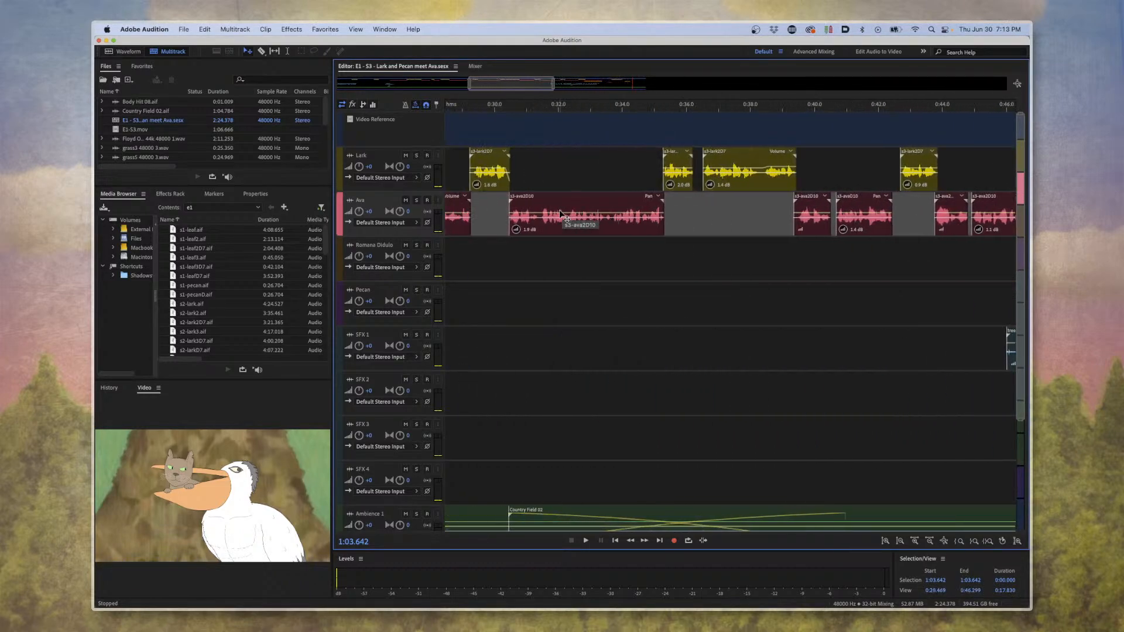
pyautogui.click(561, 155)
pyautogui.press('-')
pyautogui.press('-')
pyautogui.press('-')
pyautogui.press('-')
pyautogui.press('-')
pyautogui.press('-')
pyautogui.press('-')
pyautogui.press('-')
pyautogui.press('-')
pyautogui.press('-')
pyautogui.press('-')
pyautogui.press('-')
pyautogui.press('-')
pyautogui.press('-')
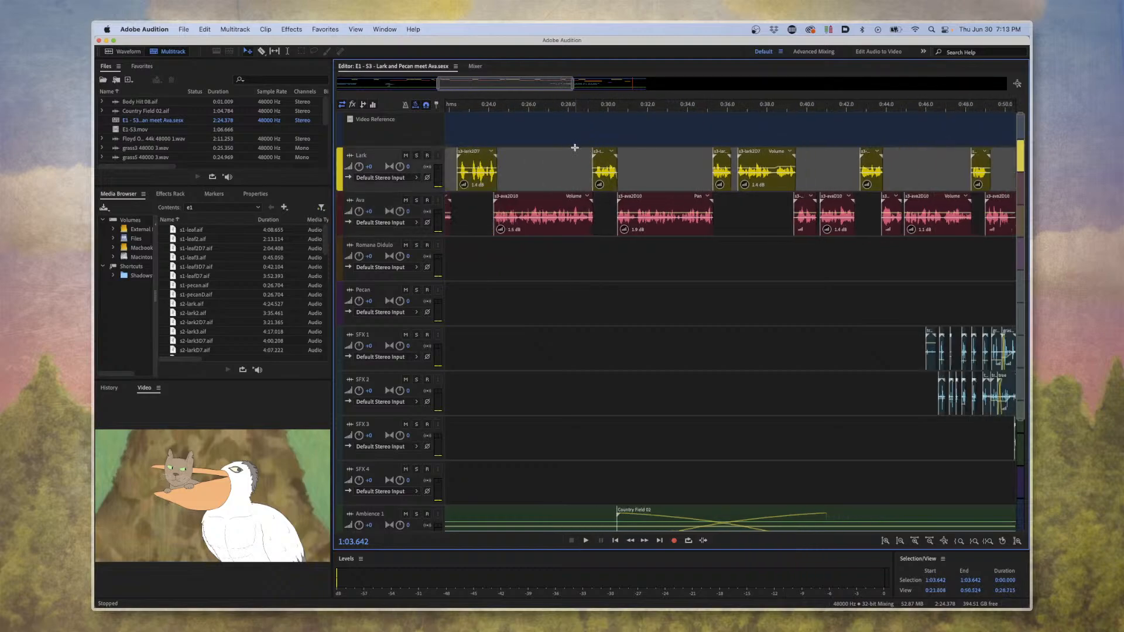
pyautogui.hscroll(-10, 571, 149)
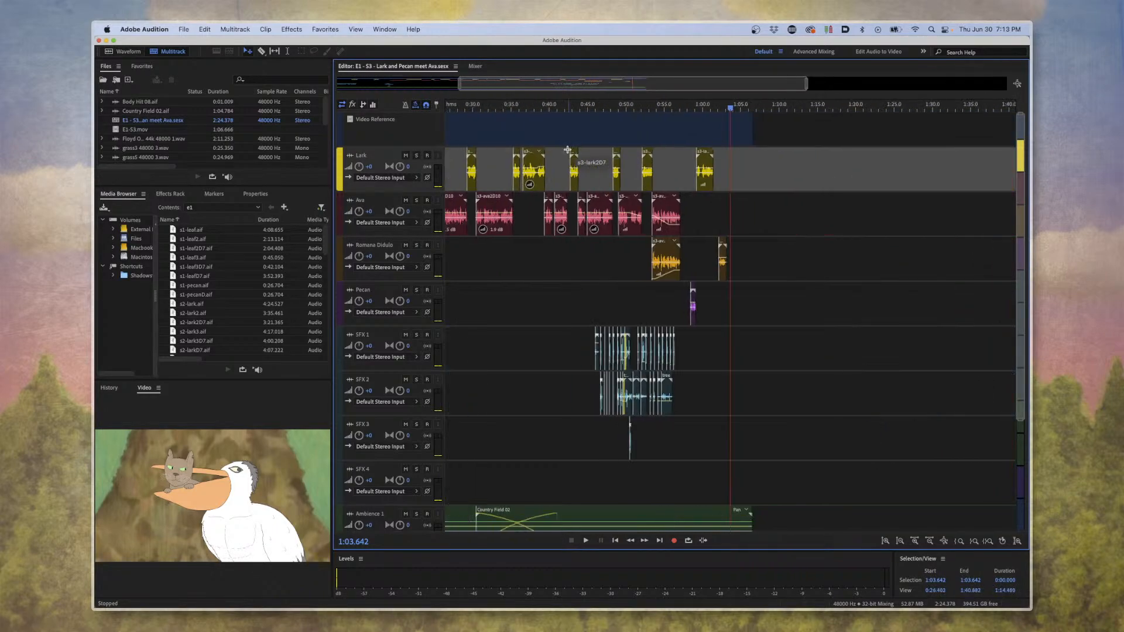
pyautogui.click(556, 143)
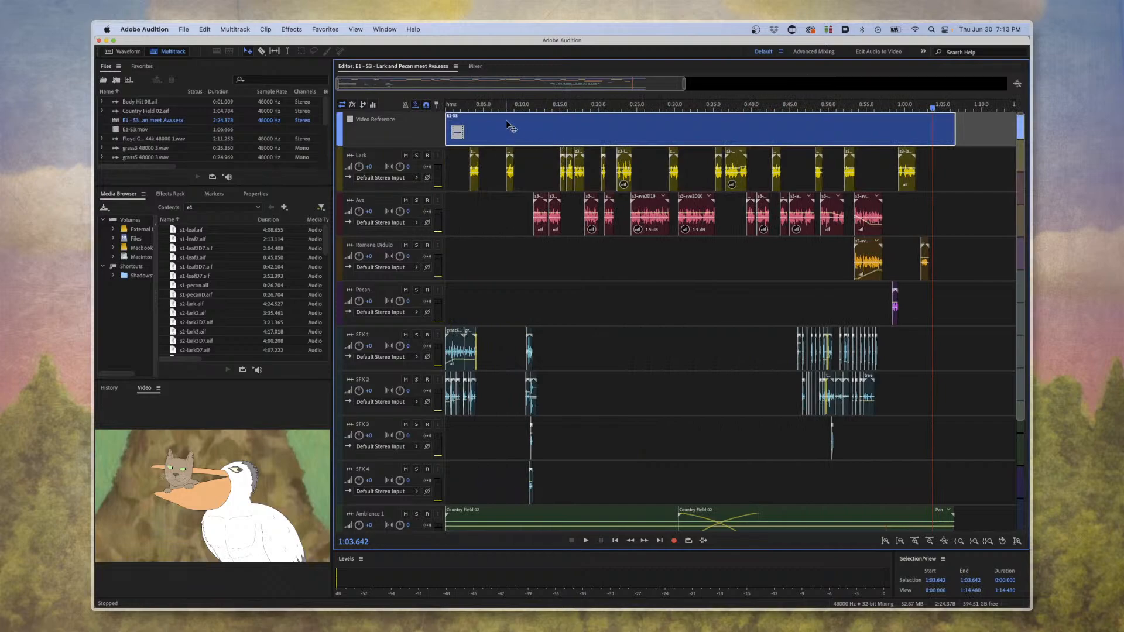
# Return the playhead to the start of the session and briefly play the opening of the scene.
pyautogui.click(490, 107)
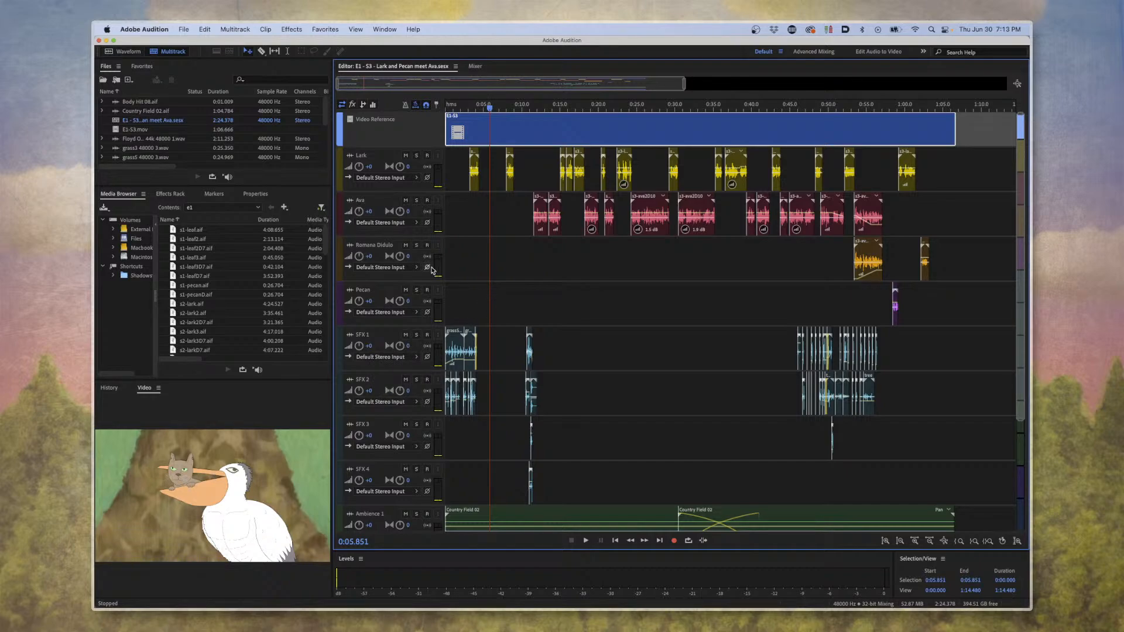
pyautogui.press('Home')
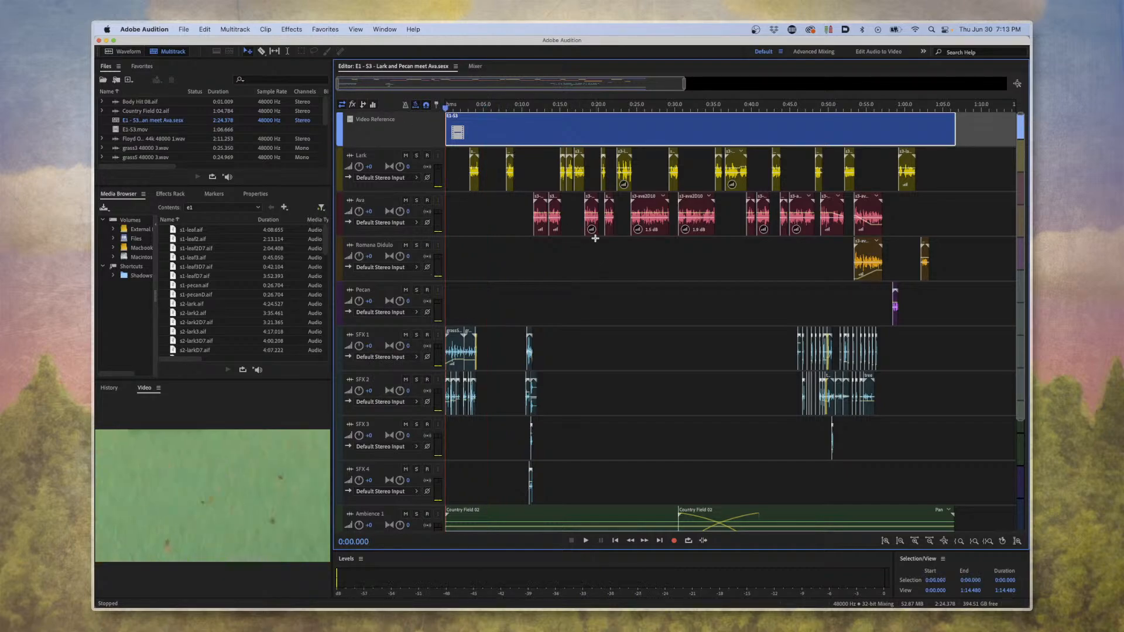
pyautogui.press('=')
pyautogui.press('=')
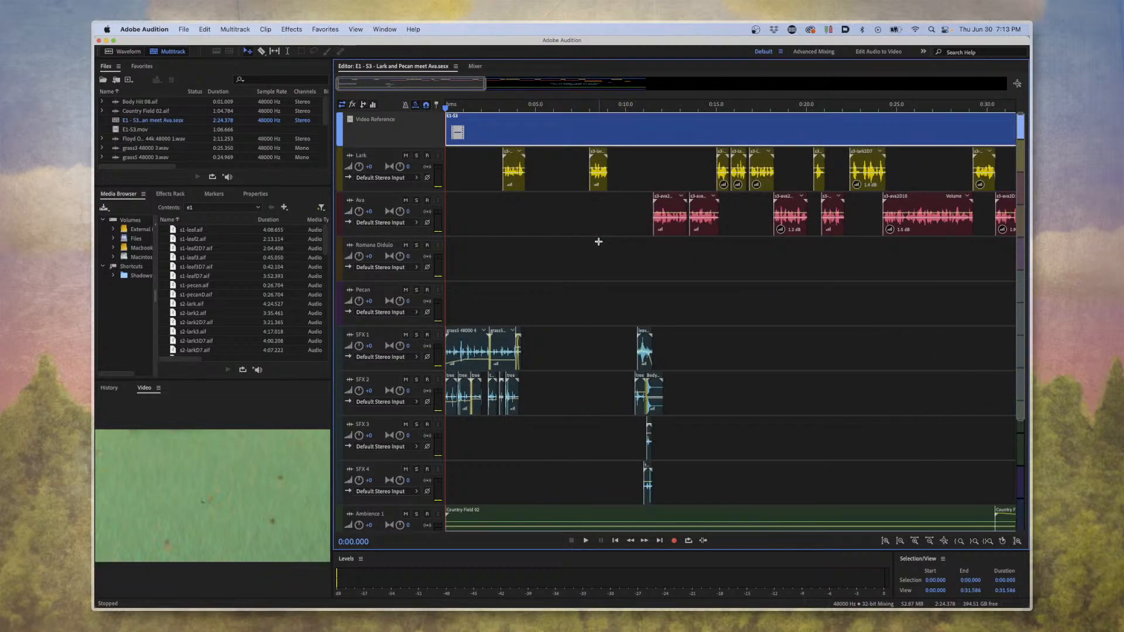
pyautogui.press('=')
pyautogui.press('space')
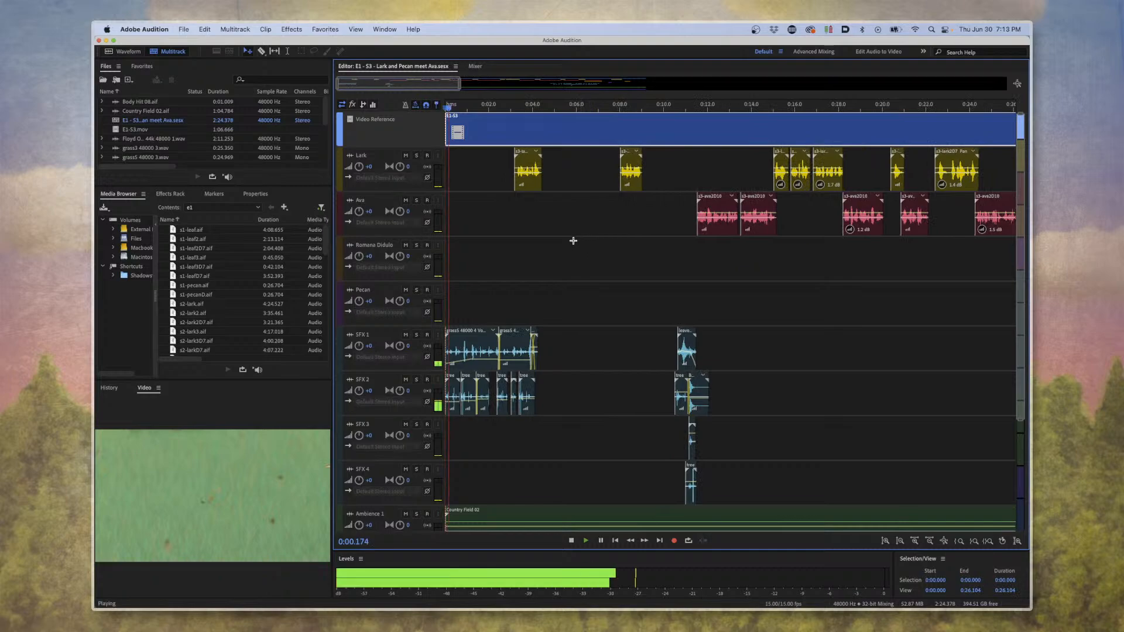
pyautogui.press('space')
# Take a close look at the grass clips at the start of the SFX 1 track and select the first one.
pyautogui.press('=')
pyautogui.press('=')
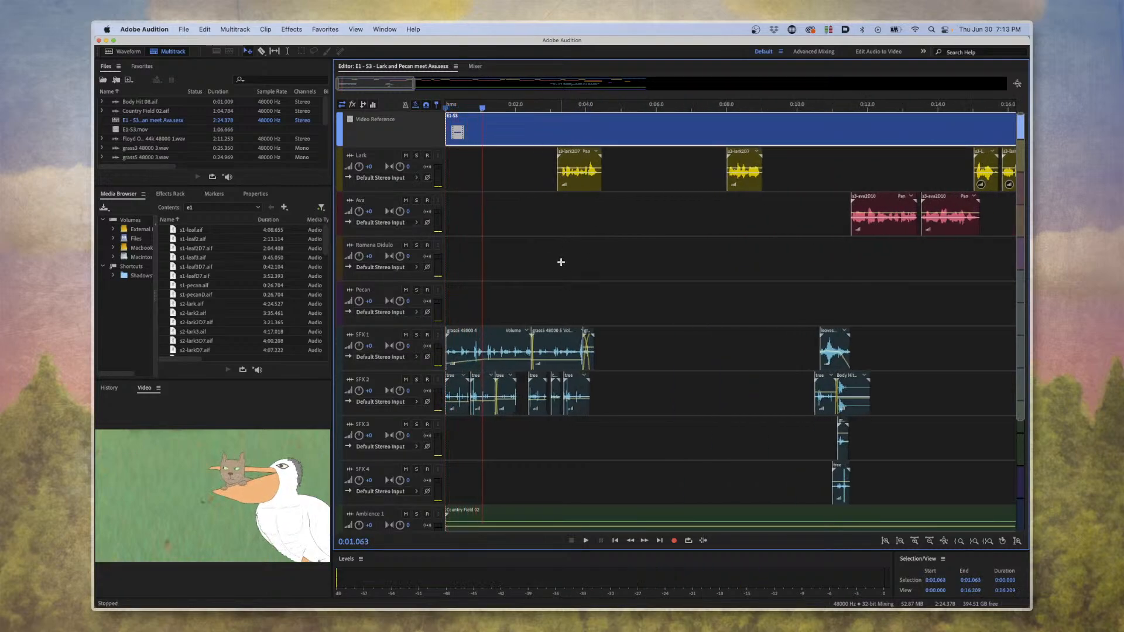
pyautogui.click(514, 350)
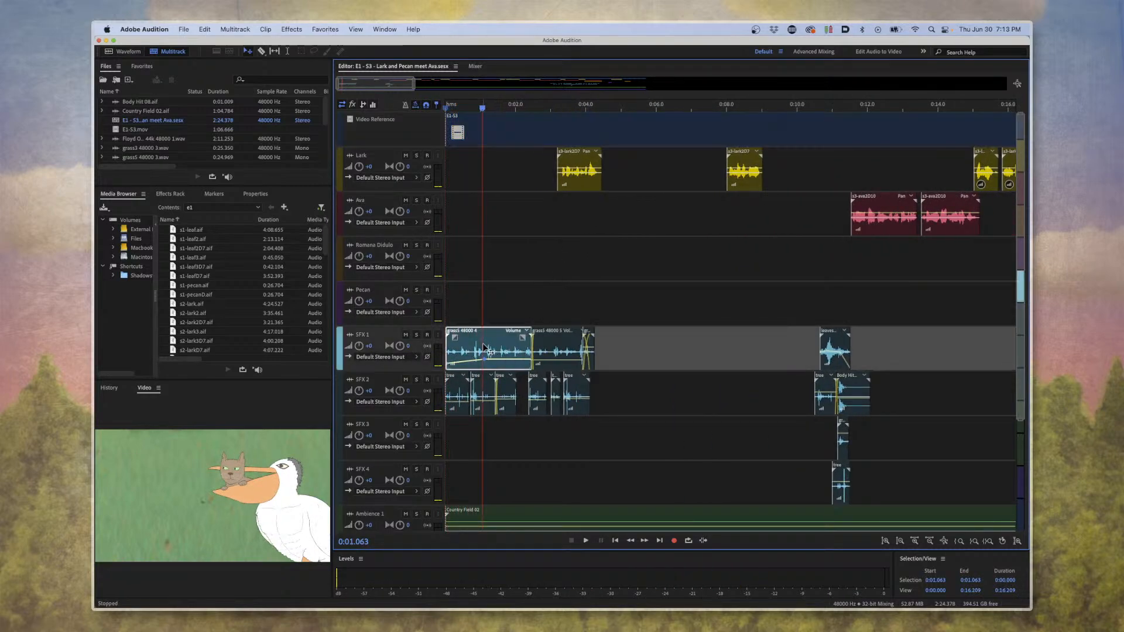
pyautogui.click(614, 309)
pyautogui.press('=')
pyautogui.press('=')
pyautogui.press('=')
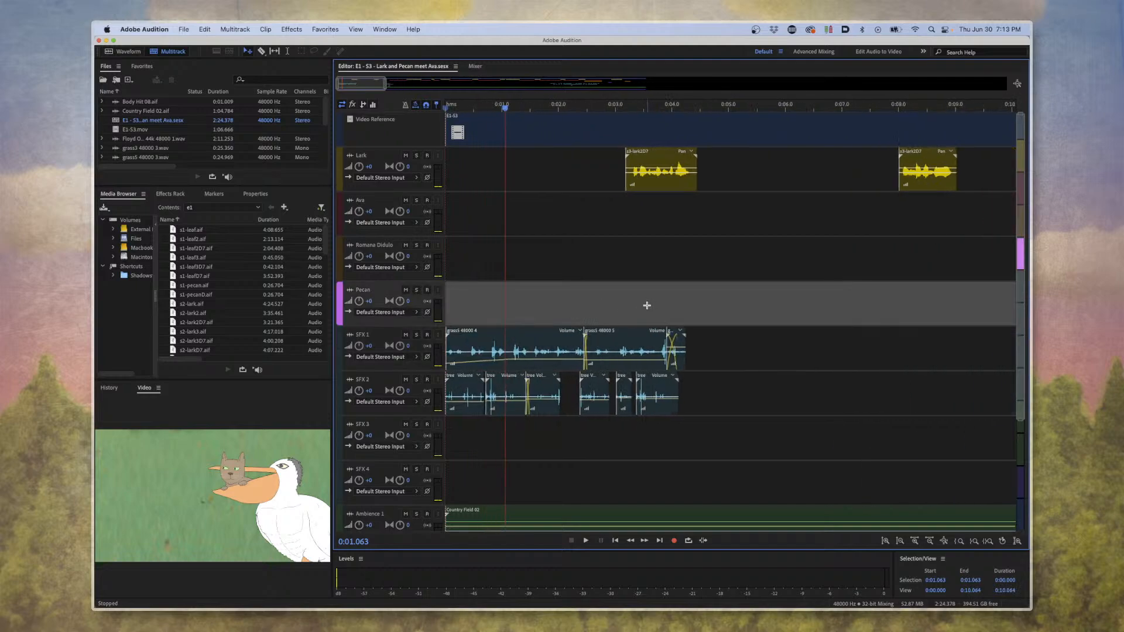
pyautogui.scroll(1, 646, 305)
pyautogui.click(584, 354)
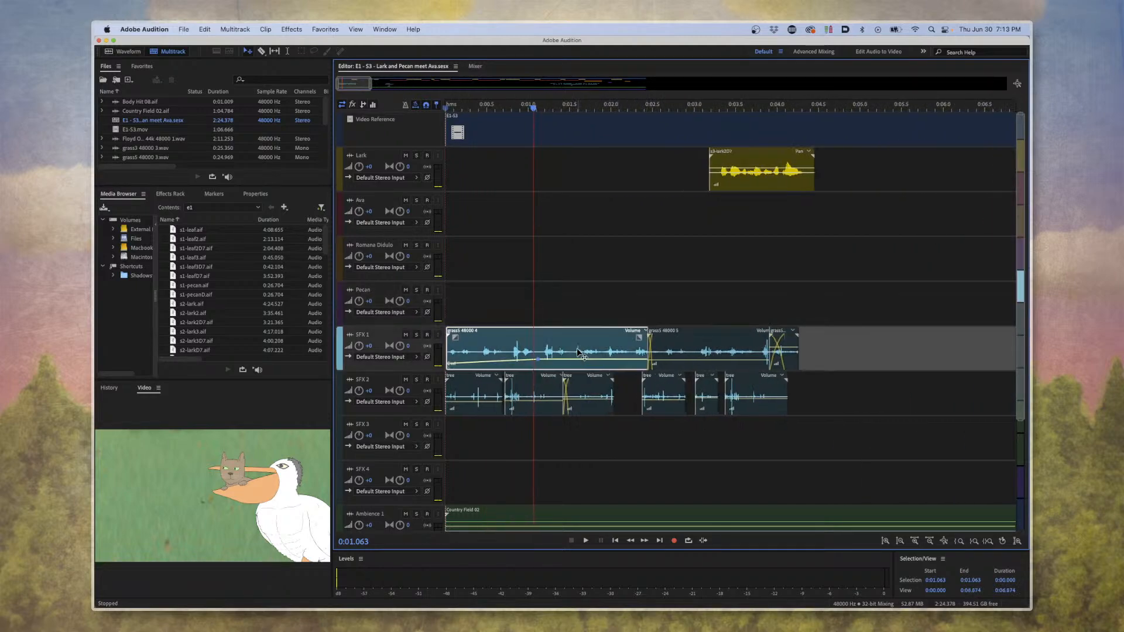
pyautogui.scroll(3, 567, 349)
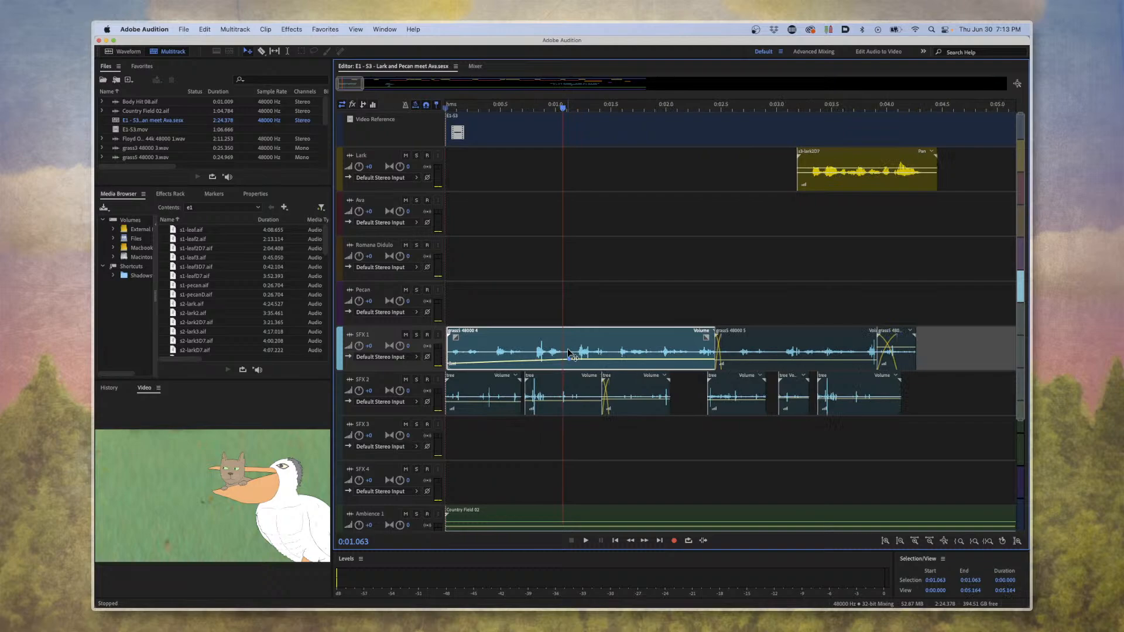
# Open the first SFX 1 clip, grass5 48000 4.wav, in the waveform editor and listen to part of it.
pyautogui.scroll(-2, 567, 349)
pyautogui.doubleClick(567, 349)
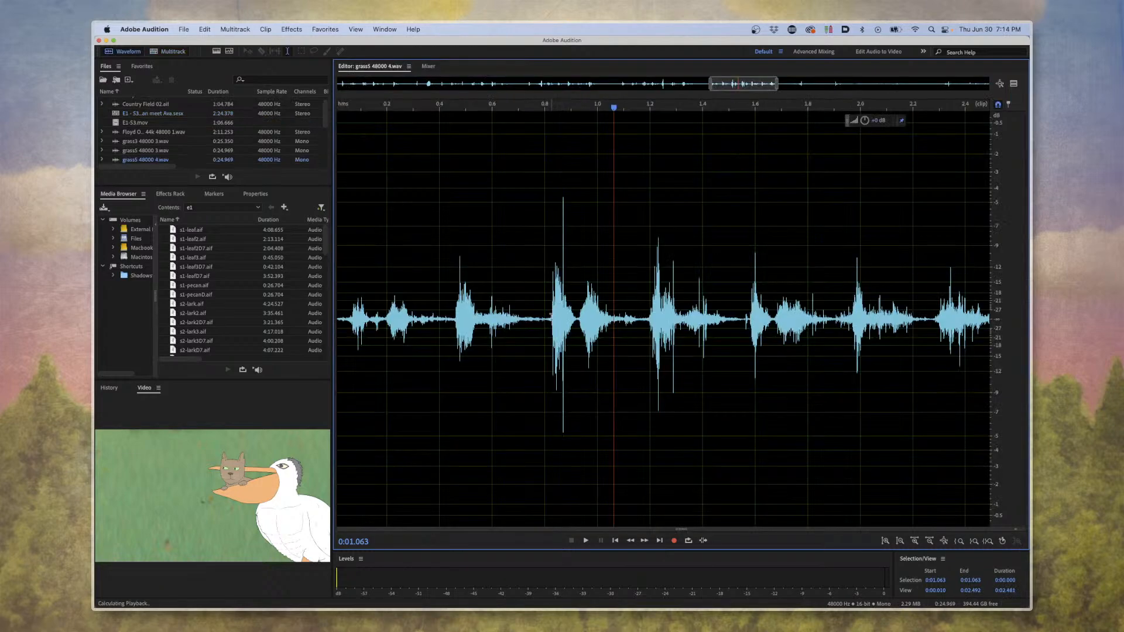
pyautogui.press('space')
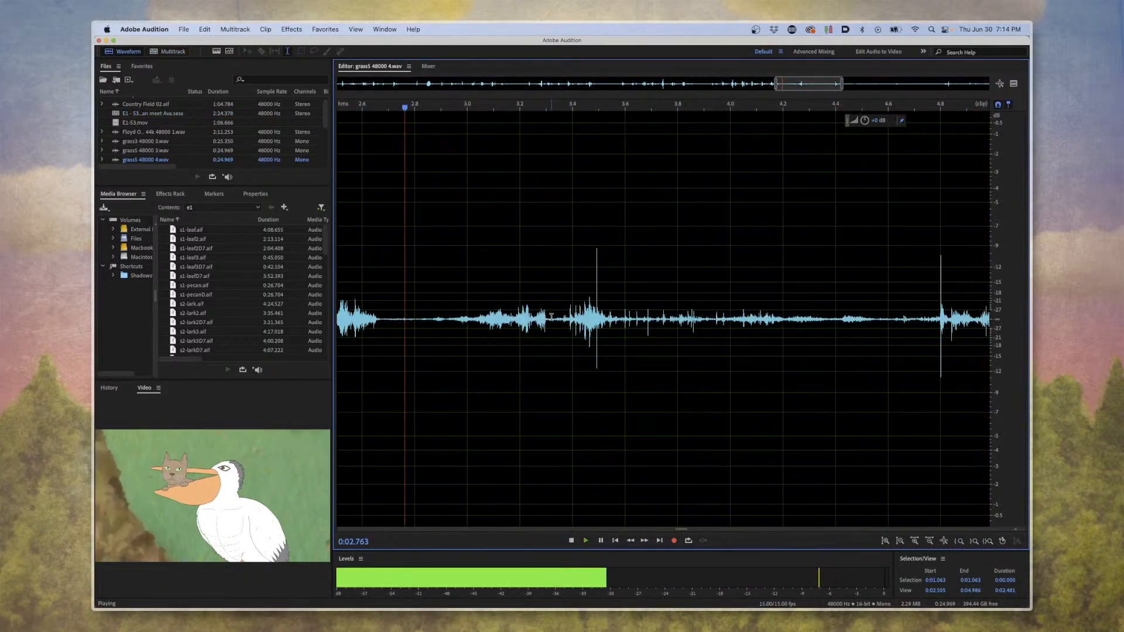
pyautogui.press('space')
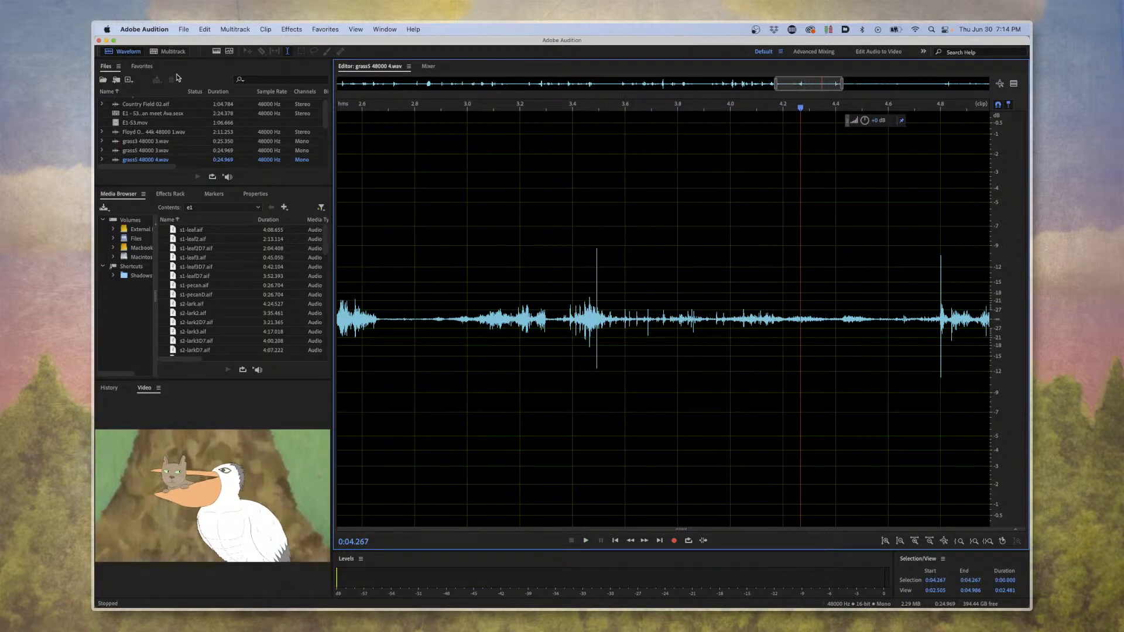
# Go back to the multitrack session, open the first tree clip on SFX 2 in the waveform editor and play it.
pyautogui.click(170, 51)
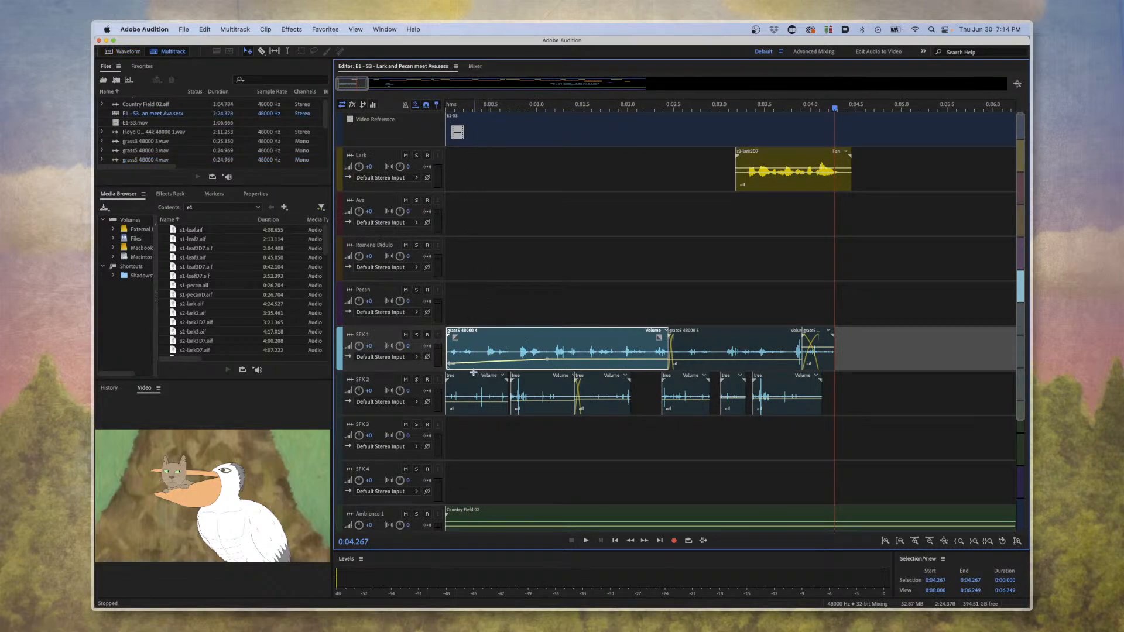
pyautogui.click(474, 385)
pyautogui.doubleClick(474, 385)
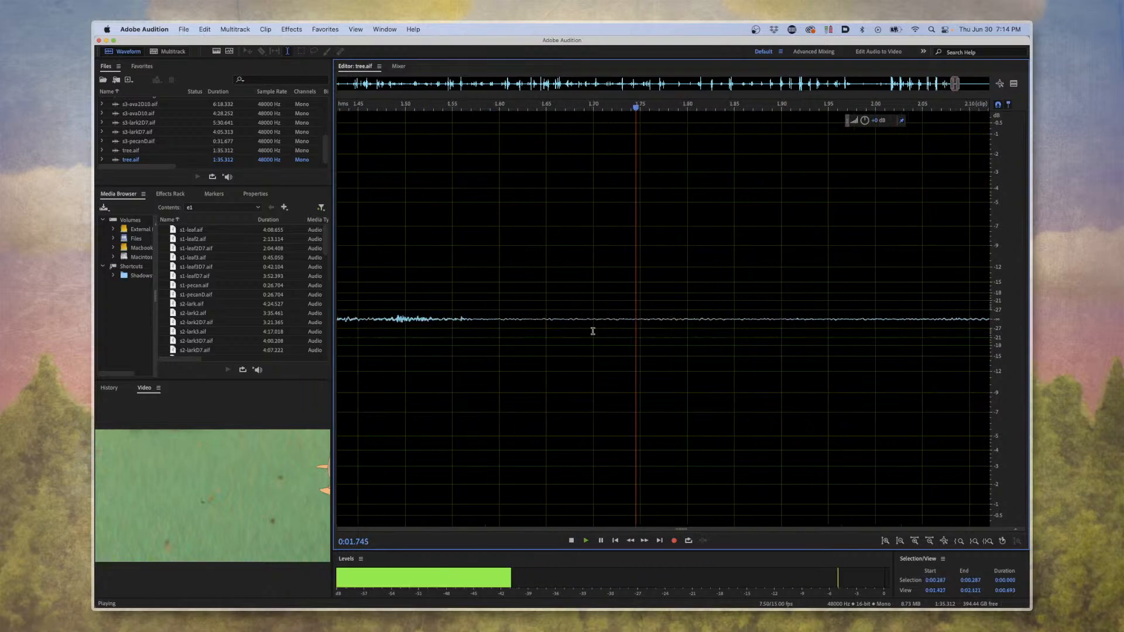
pyautogui.scroll(-5, 609, 319)
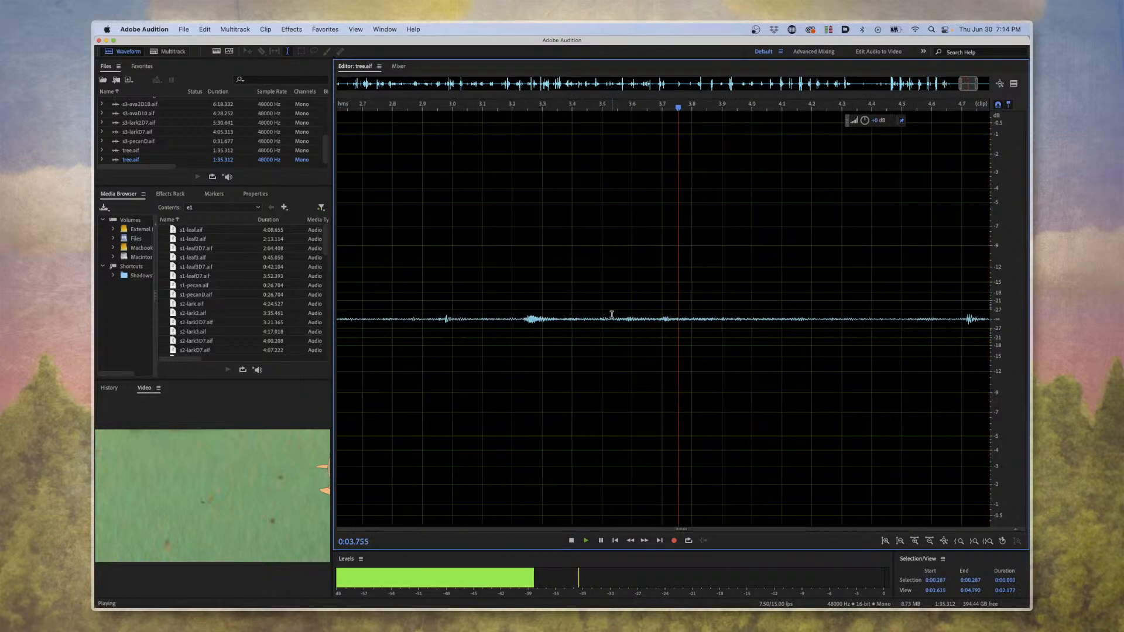
pyautogui.scroll(-3, 612, 314)
pyautogui.press('space')
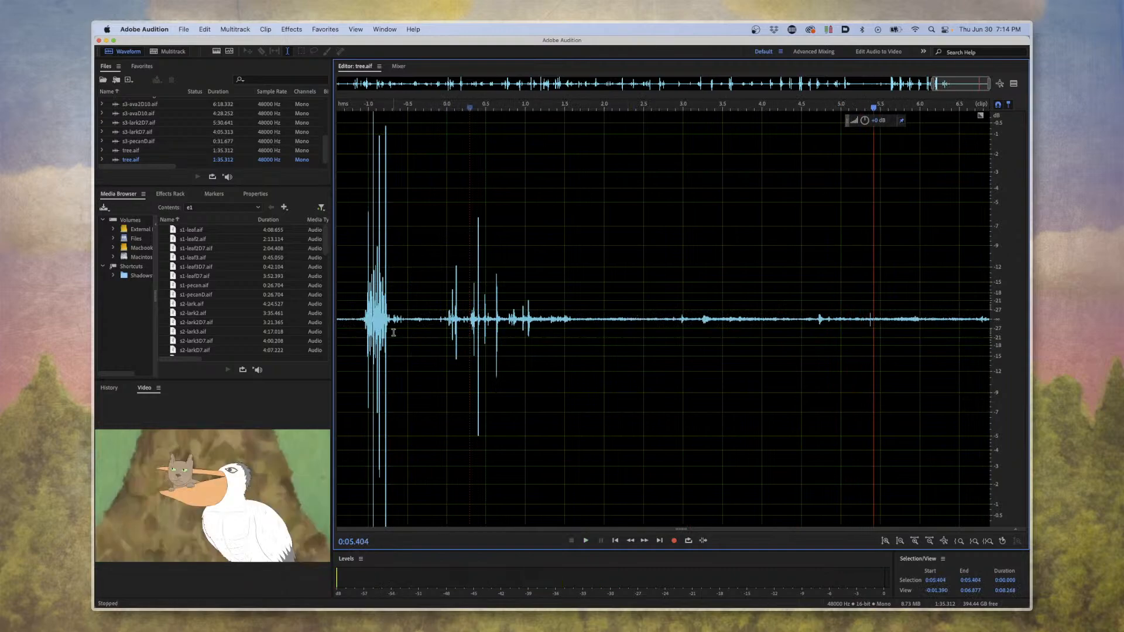
# Listen to the louder bursts earlier in tree.aif, starting playback from two different points before the clip's start.
pyautogui.click(363, 321)
pyautogui.press('space')
pyautogui.press('space')
pyautogui.scroll(-2, 403, 321)
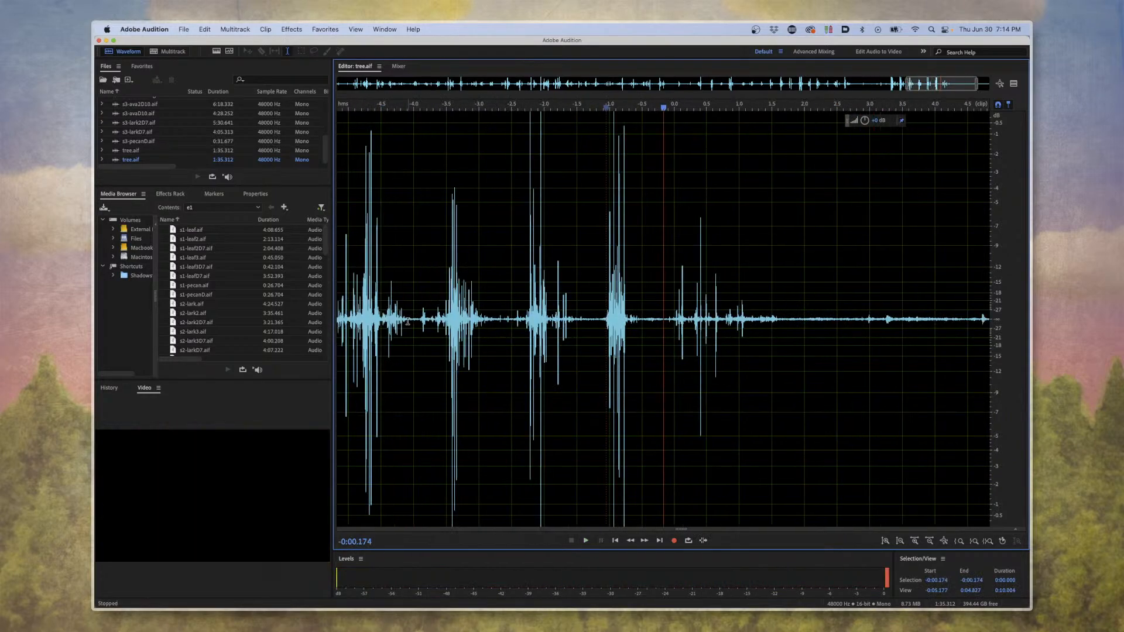
pyautogui.click(381, 328)
pyautogui.press('space')
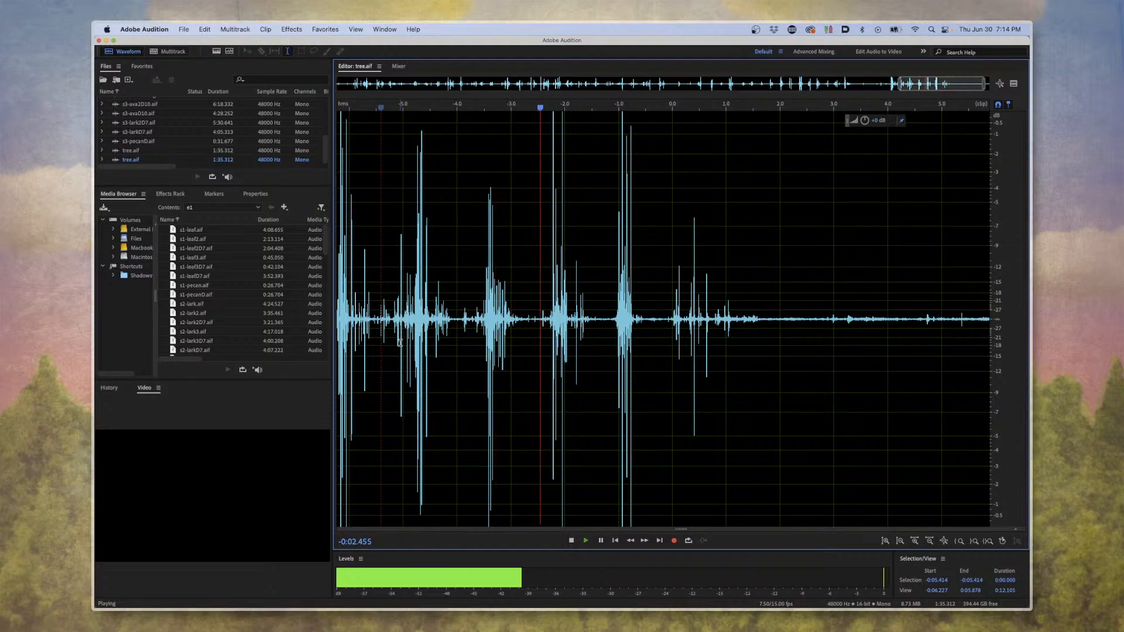
# Stop playing tree.aif, return to the multitrack session and clear the clip selection.
pyautogui.press('space')
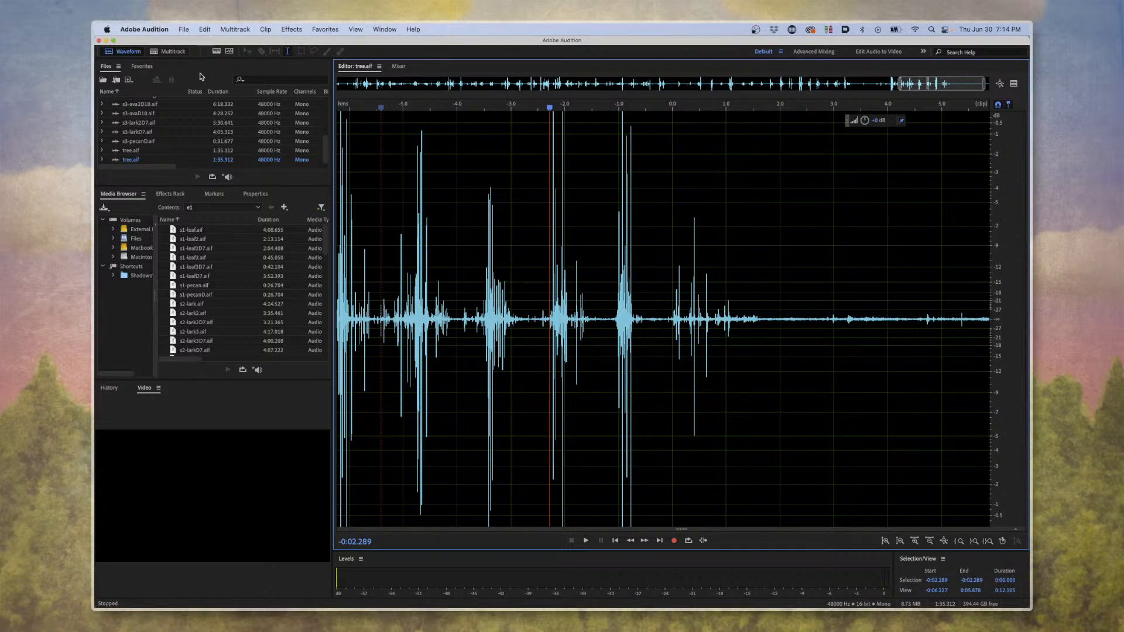
pyautogui.click(180, 57)
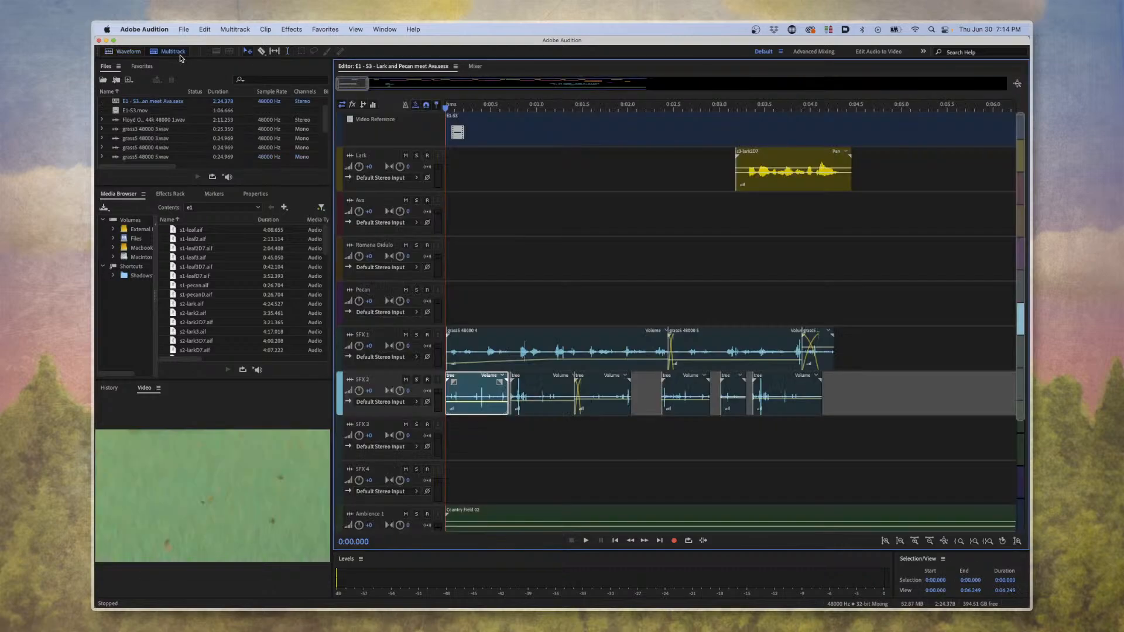
pyautogui.click(545, 252)
pyautogui.click(539, 299)
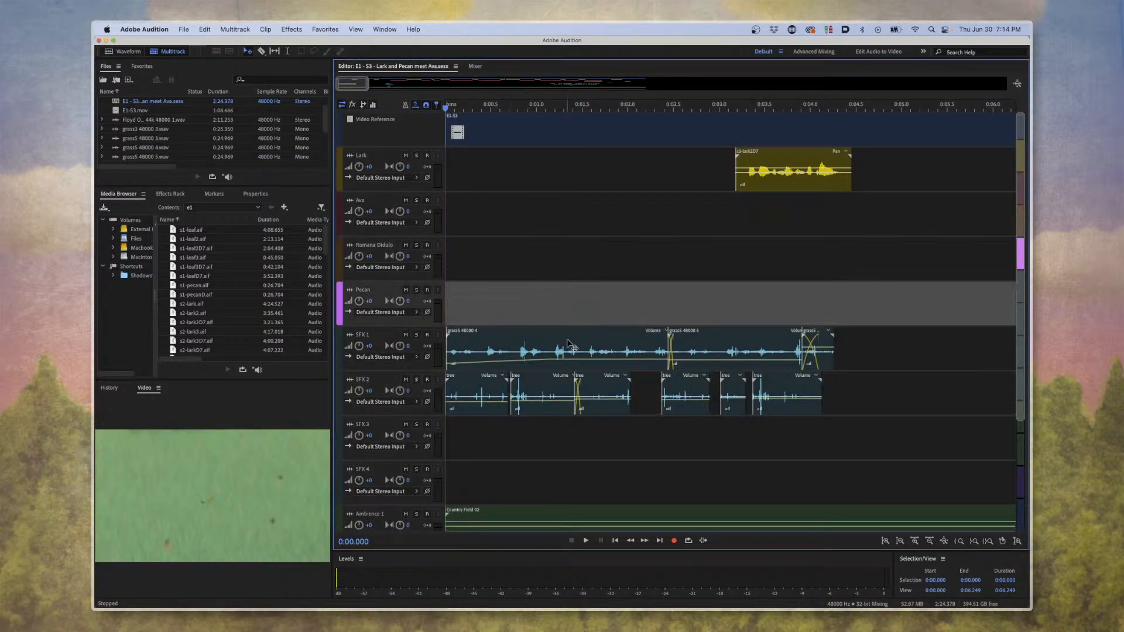
# Look over the dialogue and effects clips in the first 26 seconds, placing the playhead at about 0:06.9 before the second Lark clip.
pyautogui.scroll(-2, 703, 375)
pyautogui.scroll(-1, 726, 382)
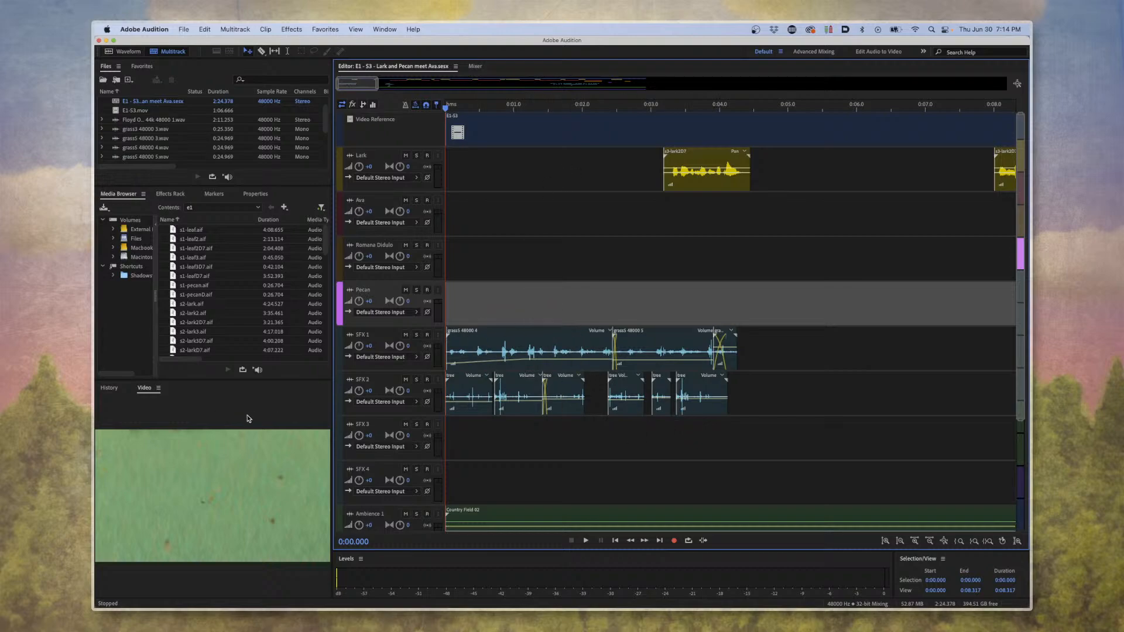
pyautogui.scroll(-7, 656, 193)
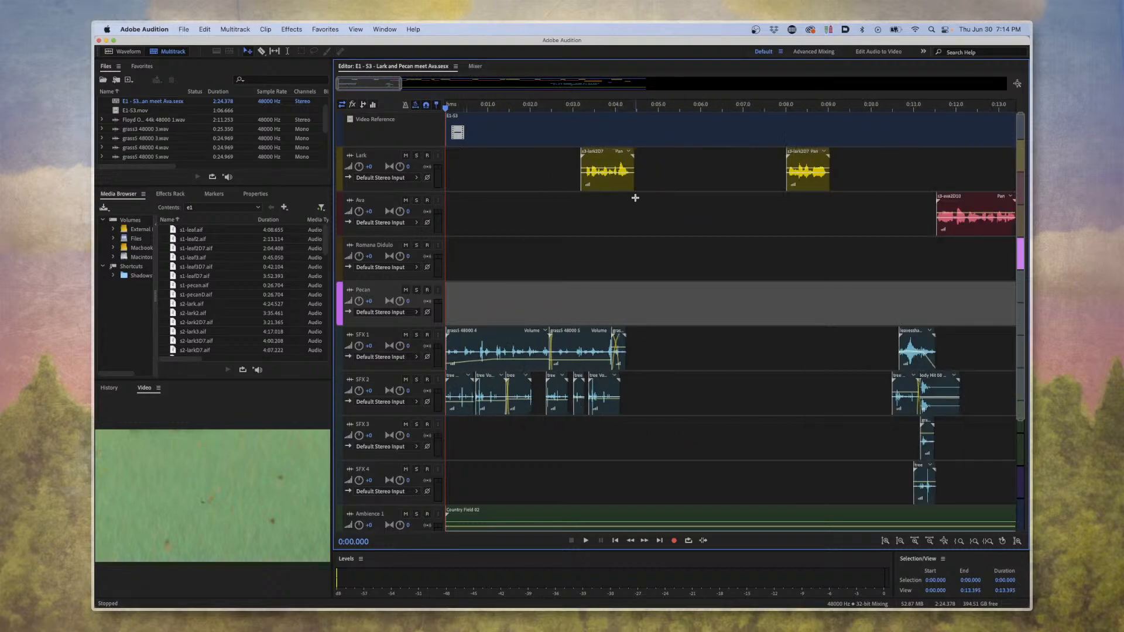
pyautogui.hscroll(3, 641, 201)
pyautogui.scroll(-3, 590, 216)
pyautogui.scroll(3, 590, 216)
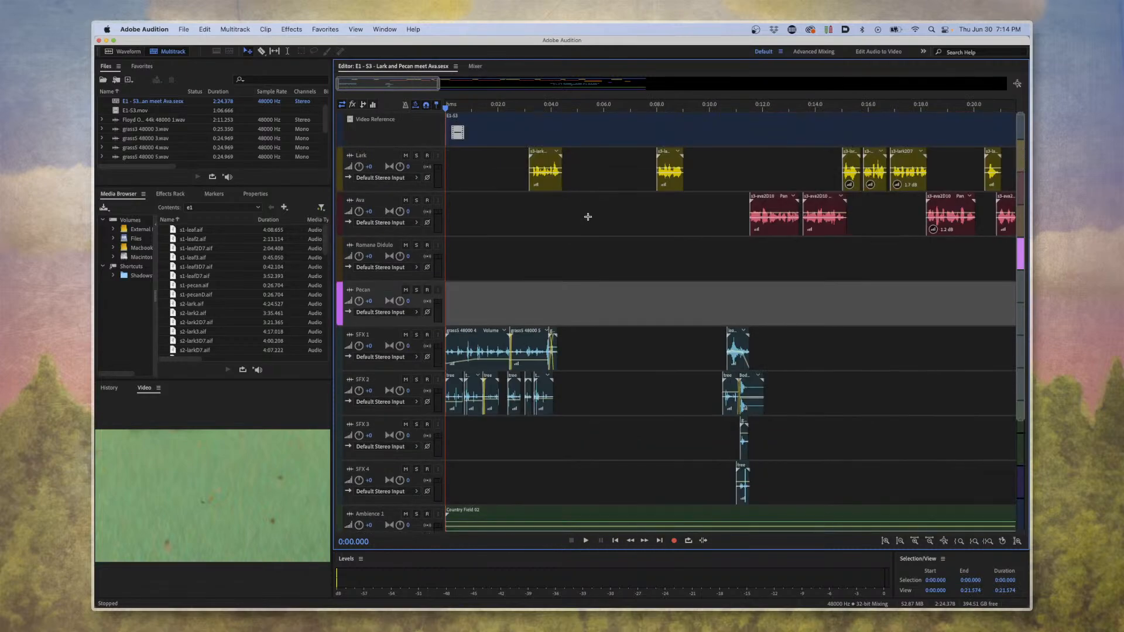
pyautogui.hscroll(2, 592, 222)
pyautogui.hscroll(2, 592, 222)
pyautogui.hscroll(-2, 557, 246)
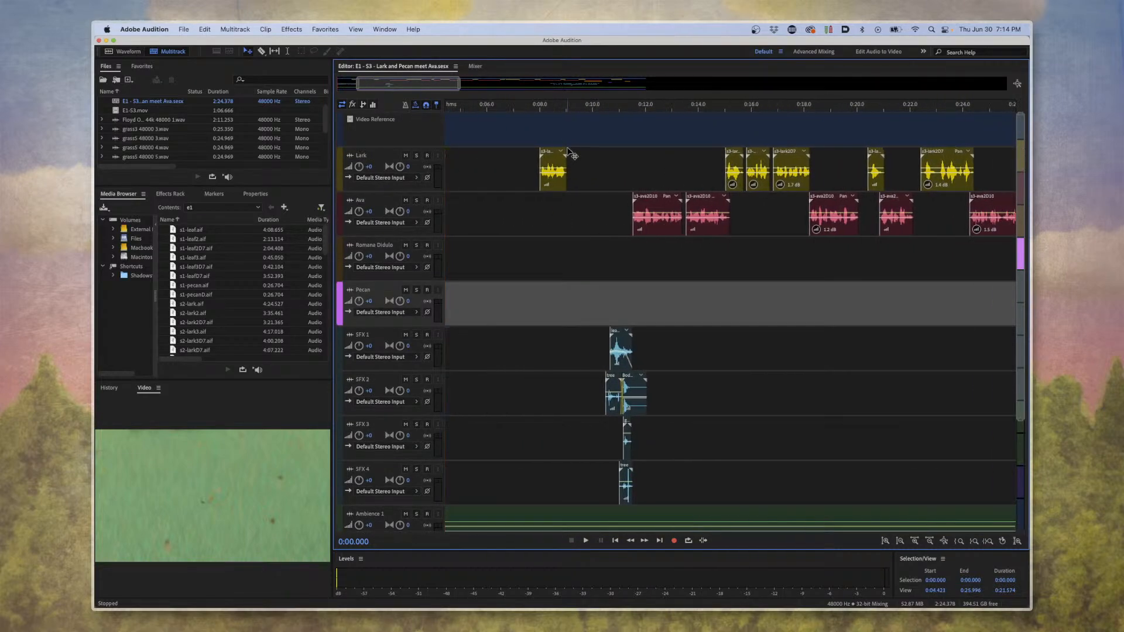
pyautogui.click(512, 106)
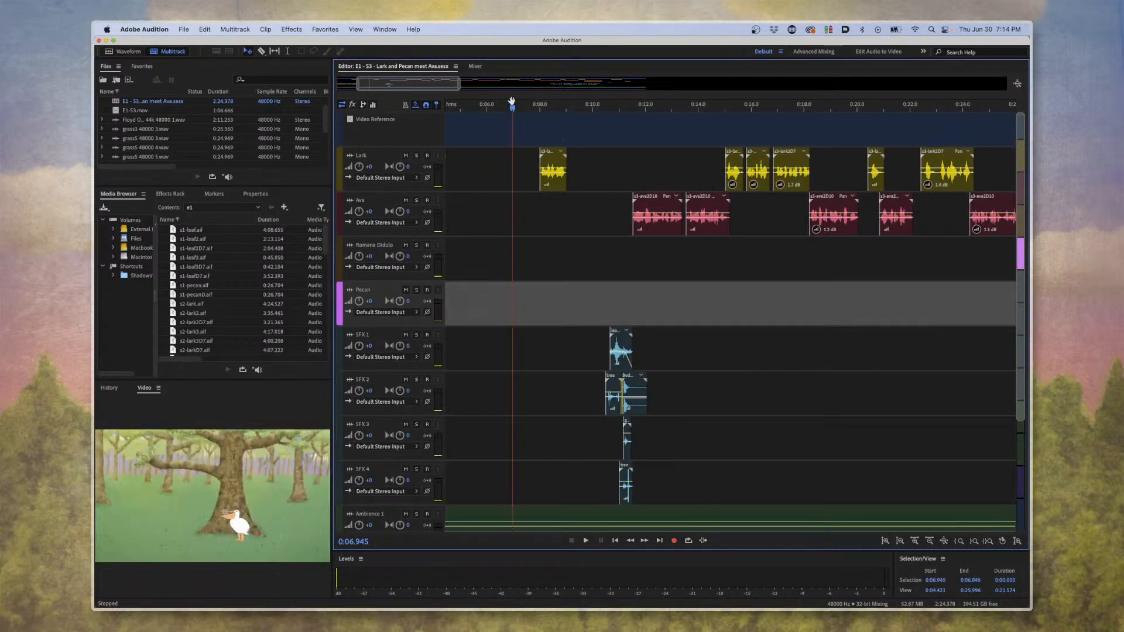
# Locate the first Lark clip and place the playhead inside it at about 0:03.7.
pyautogui.scroll(1, 597, 245)
pyautogui.hscroll(-5, 600, 246)
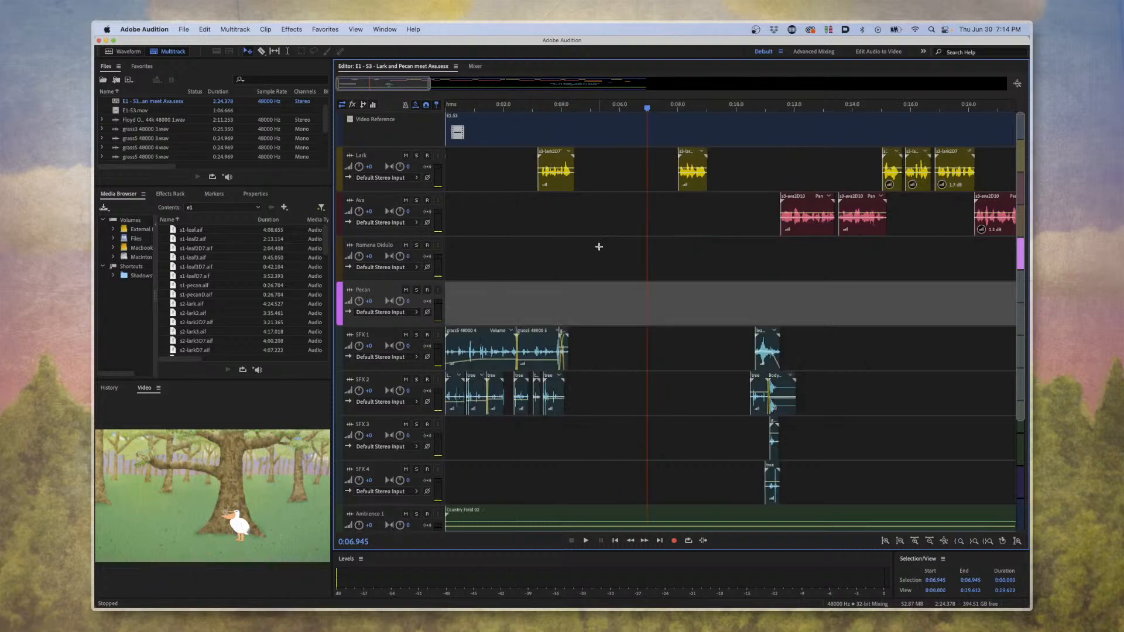
pyautogui.hscroll(2, 600, 246)
pyautogui.click(505, 182)
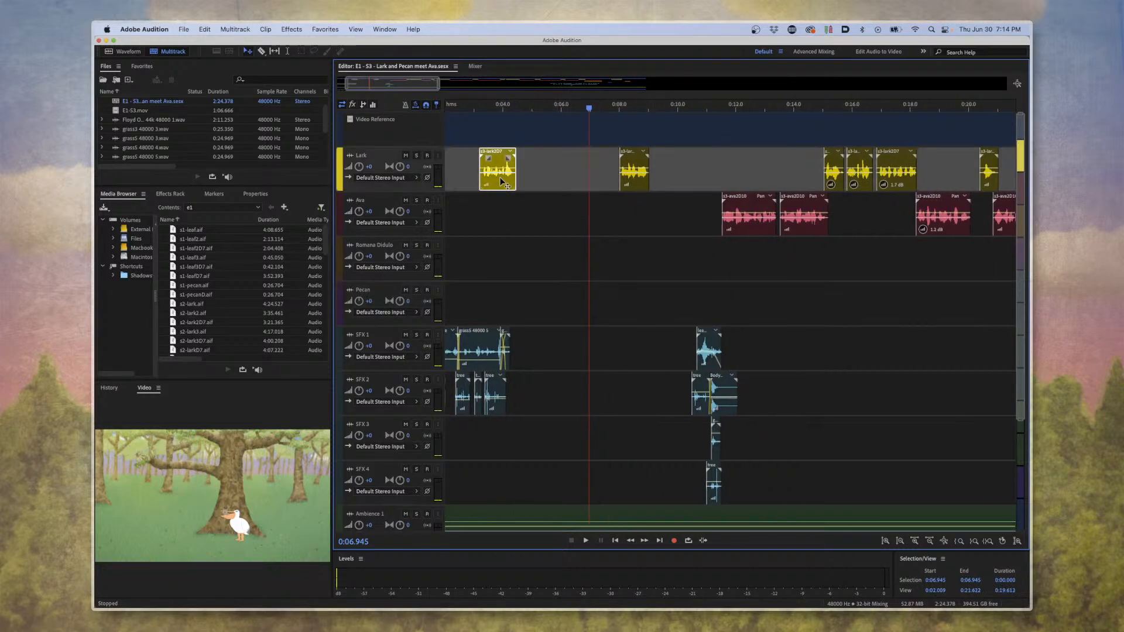
pyautogui.press('Down')
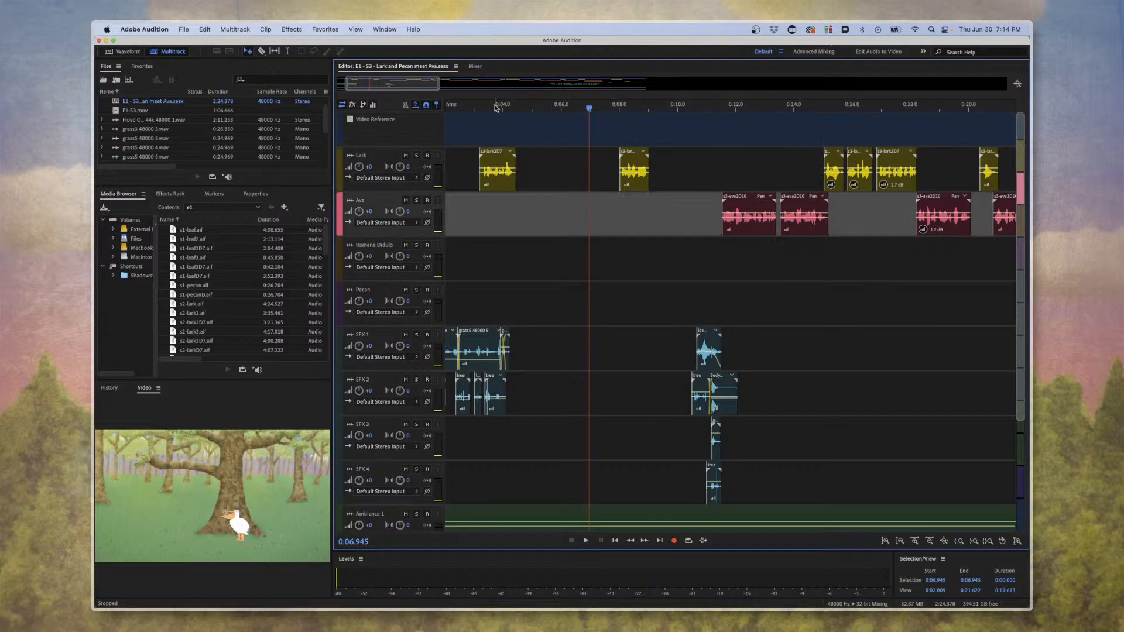
pyautogui.click(496, 107)
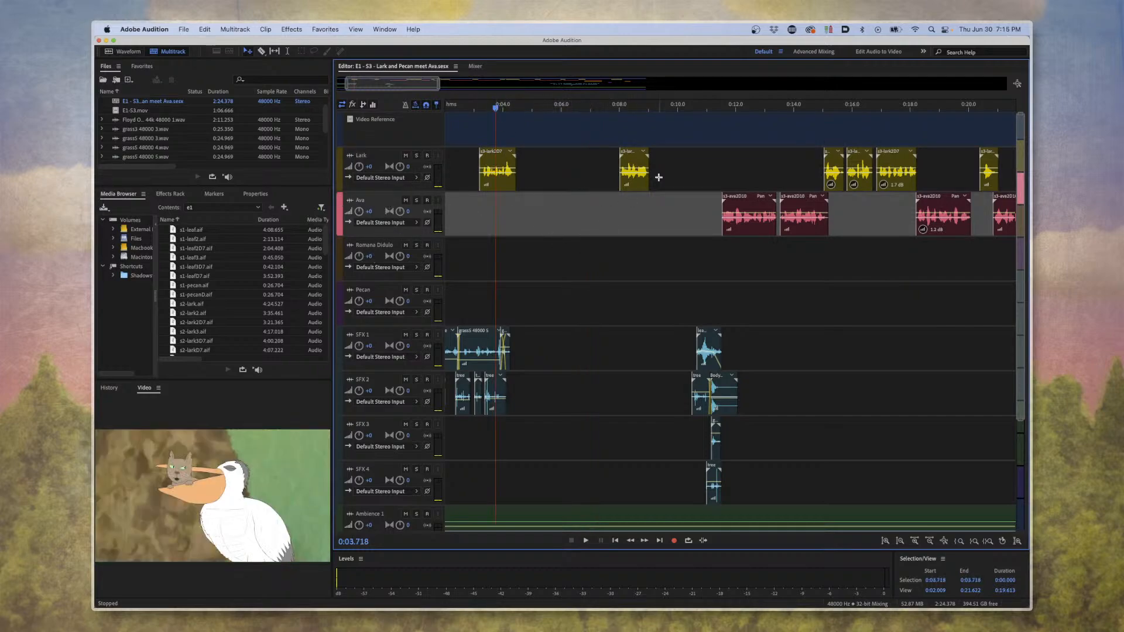
# Check the gap between the first two Lark clips and play the session from around the first Lark line.
pyautogui.click(566, 184)
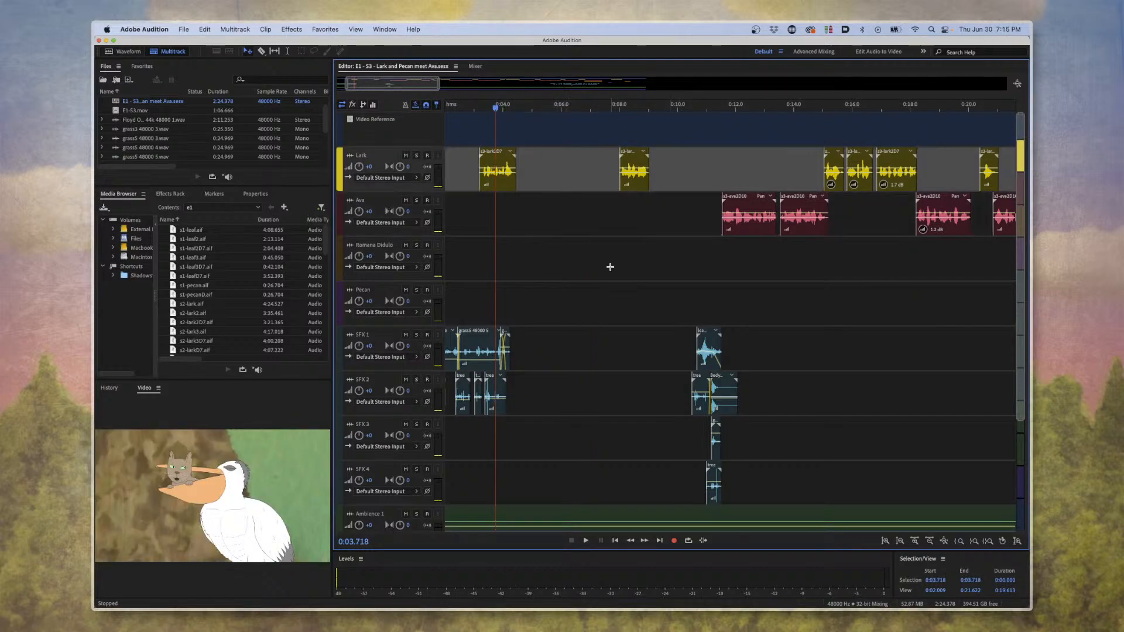
pyautogui.hscroll(-5, 527, 173)
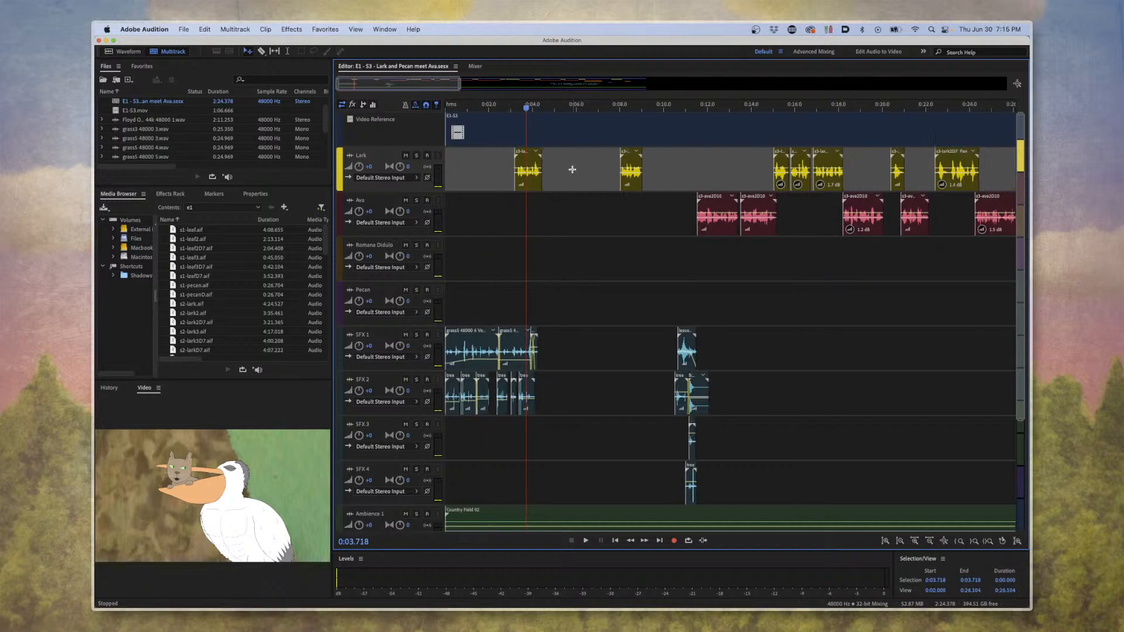
pyautogui.click(620, 220)
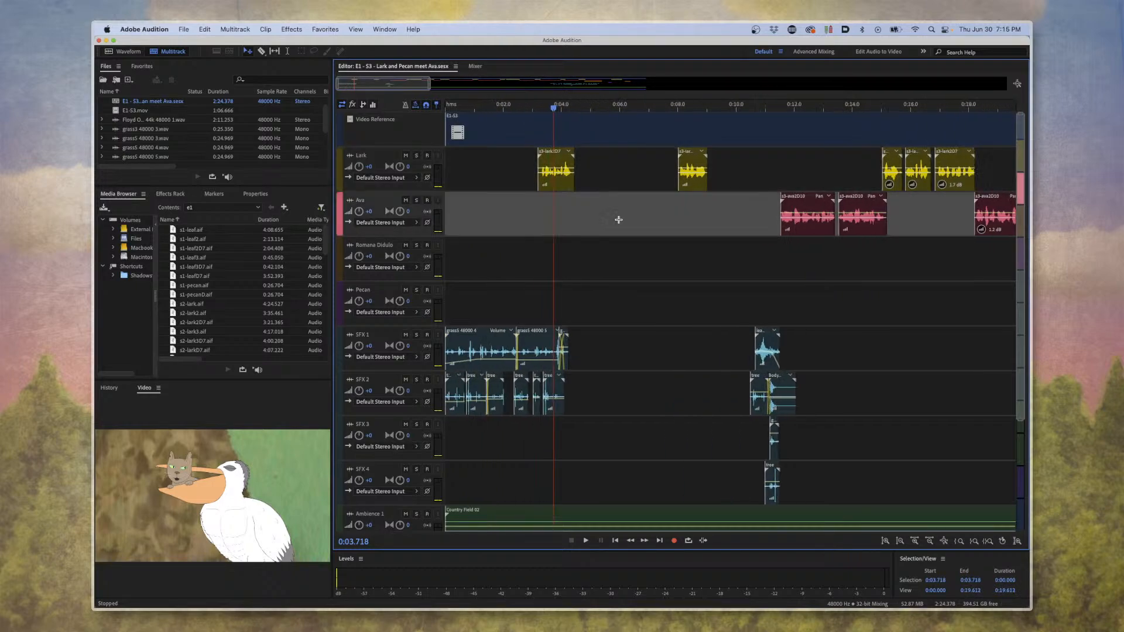
pyautogui.click(623, 179)
pyautogui.click(530, 232)
pyautogui.click(532, 109)
pyautogui.press('space')
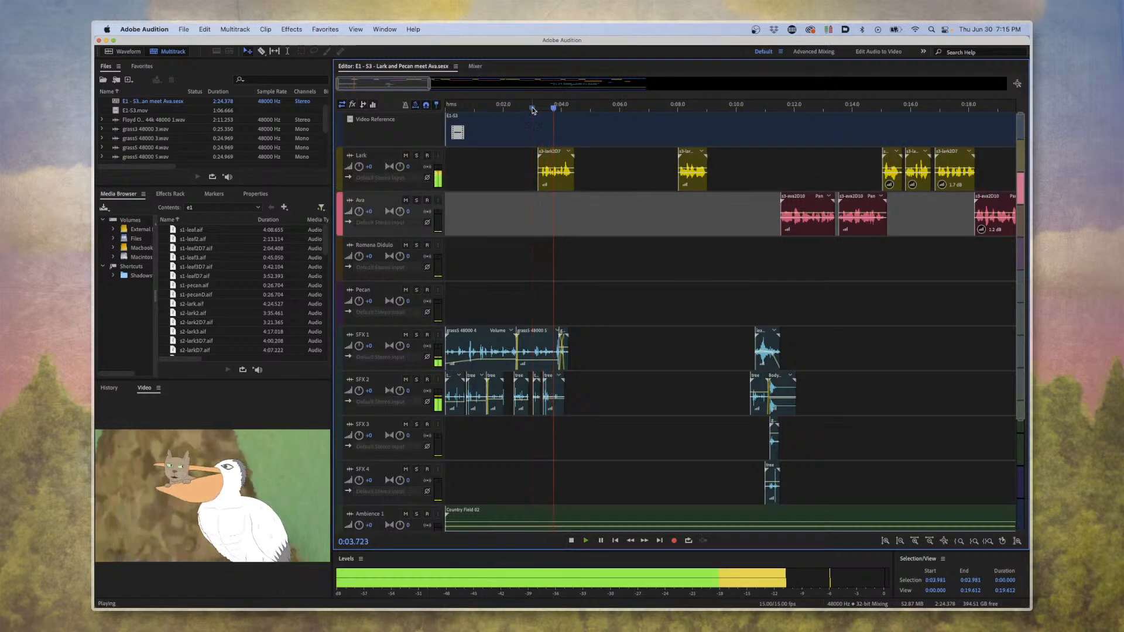
pyautogui.press('space')
# Try the first Lark clip at about 0:04.4, listen to it against the video, and undo the move.
pyautogui.moveTo(558, 182); pyautogui.dragTo(592, 187)
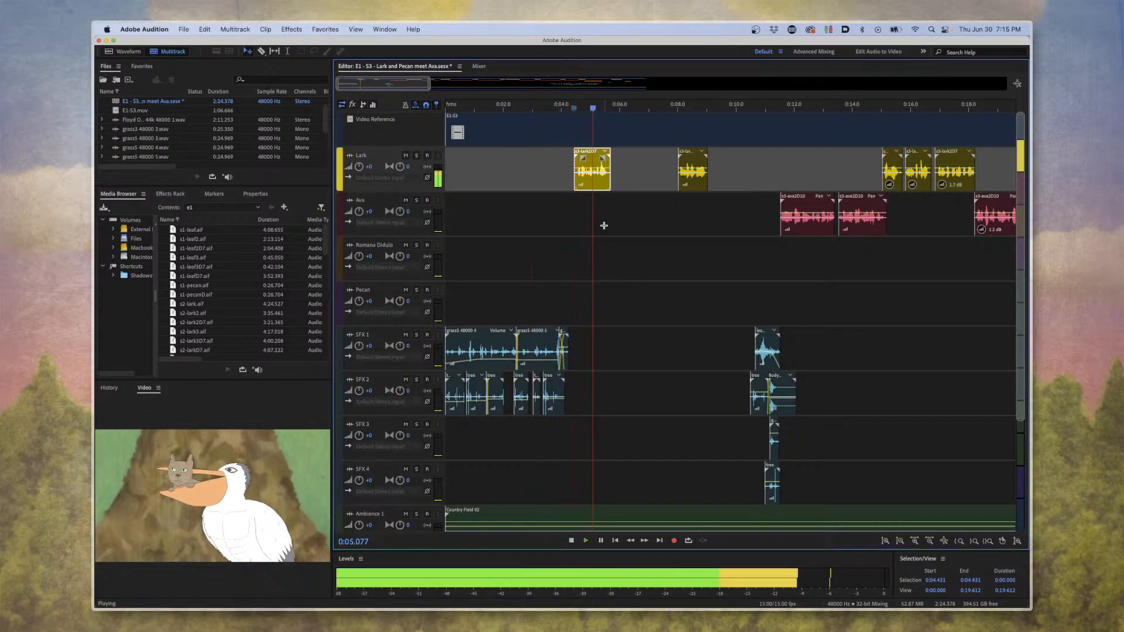
pyautogui.press('space')
pyautogui.press('super+z')
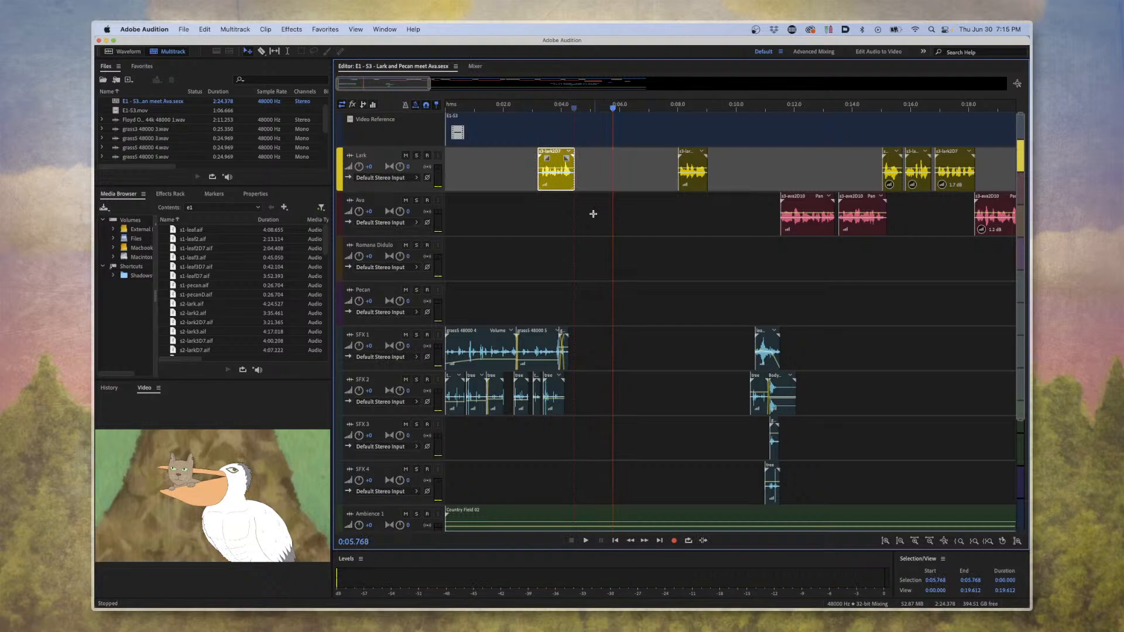
# Open the first Lark clip, s3-lark2D7.aif, in the waveform editor and play the first take at the start of the recording.
pyautogui.doubleClick(558, 187)
pyautogui.scroll(-12, 600, 326)
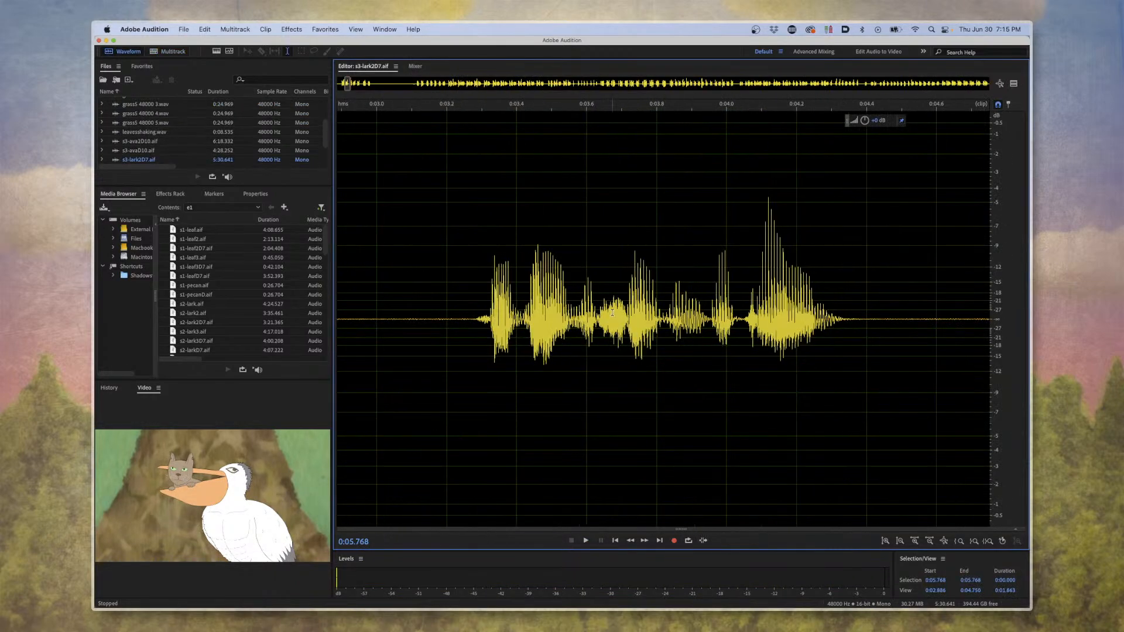
pyautogui.scroll(-10, 612, 313)
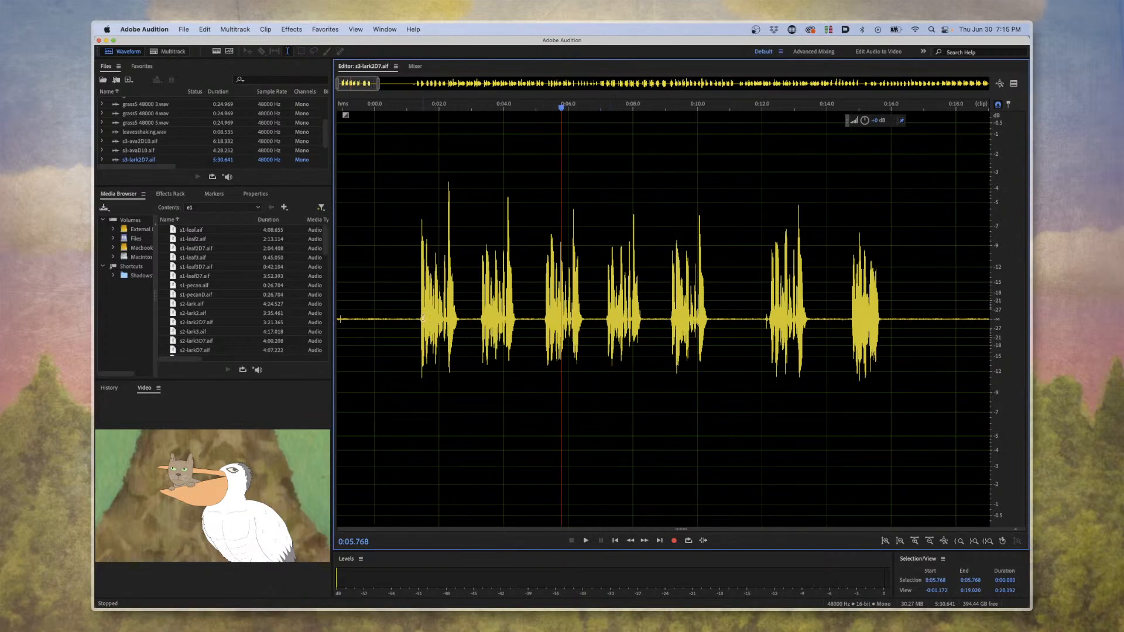
pyautogui.click(422, 318)
pyautogui.press('space')
# Play the next six takes of the opening Lark line one after another, from about 0:03 to 0:16.
pyautogui.press('space')
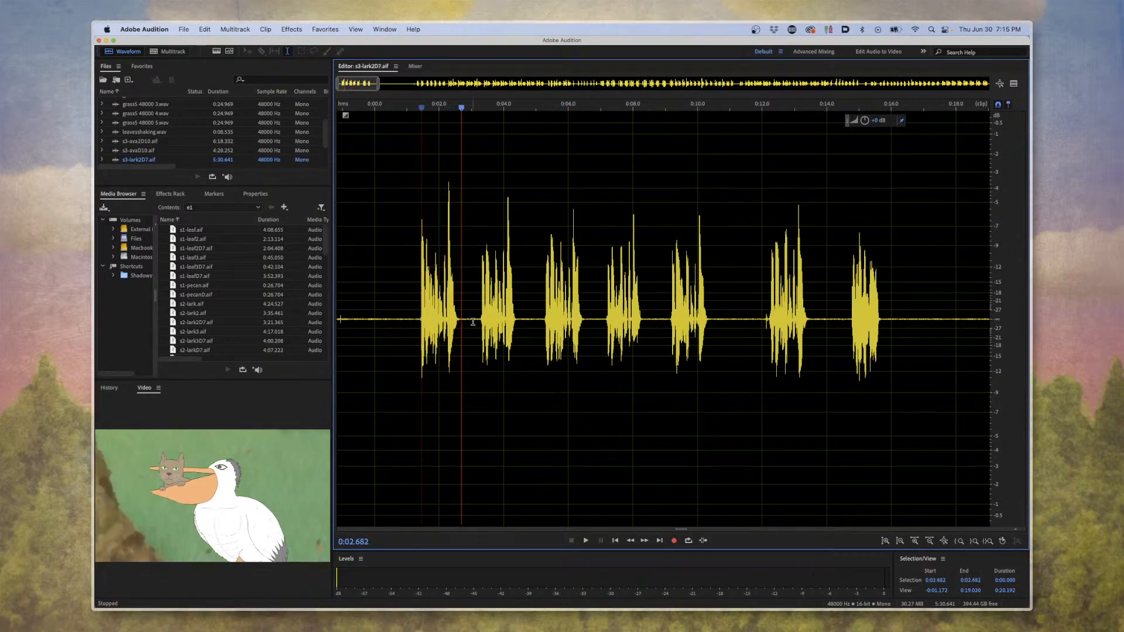
pyautogui.click(473, 321)
pyautogui.press('space')
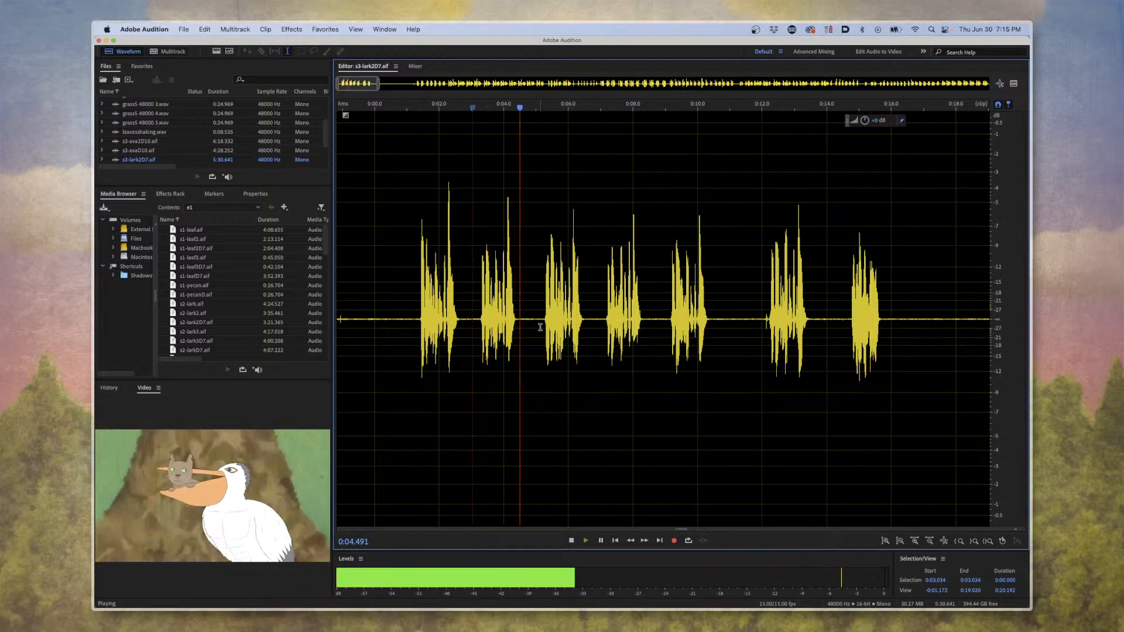
pyautogui.click(540, 327)
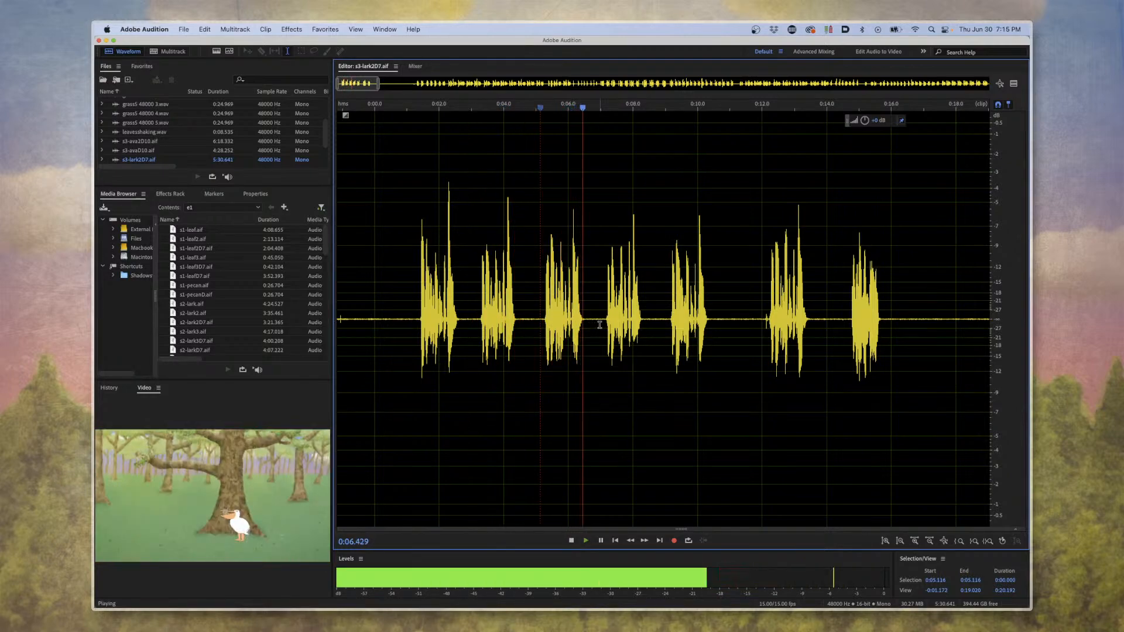
pyautogui.click(599, 324)
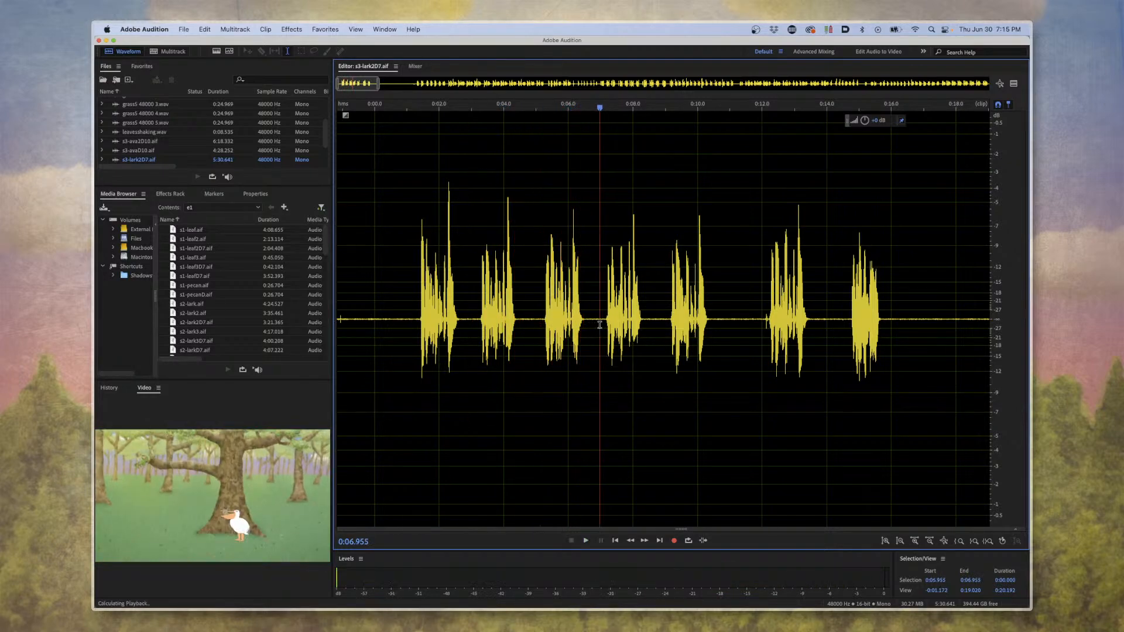
pyautogui.click(665, 324)
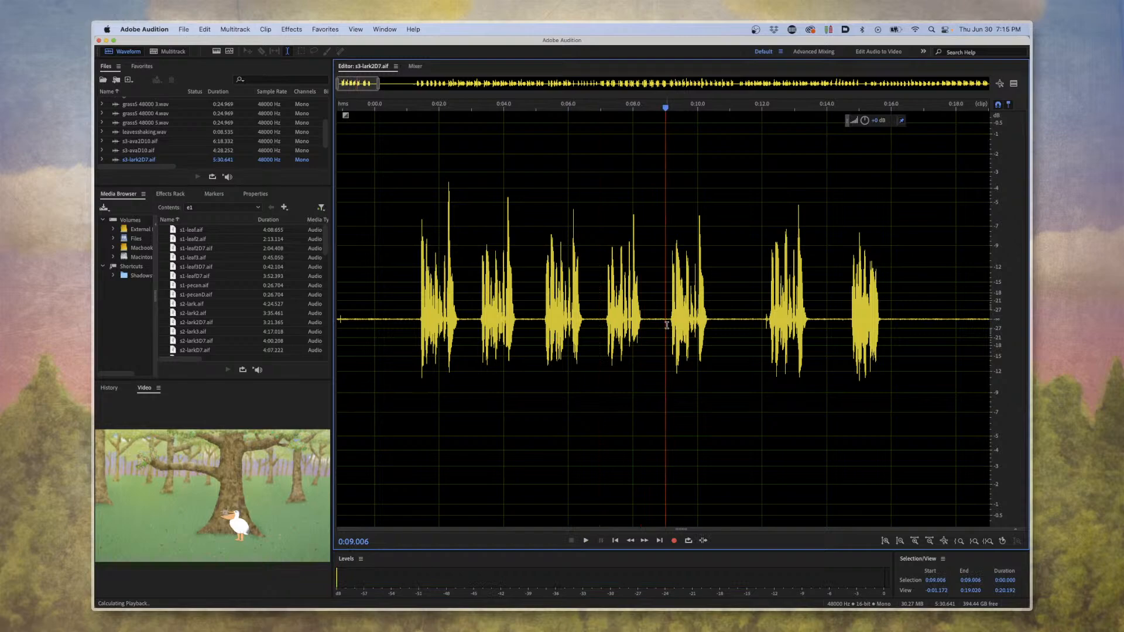
pyautogui.click(764, 323)
pyautogui.press('space')
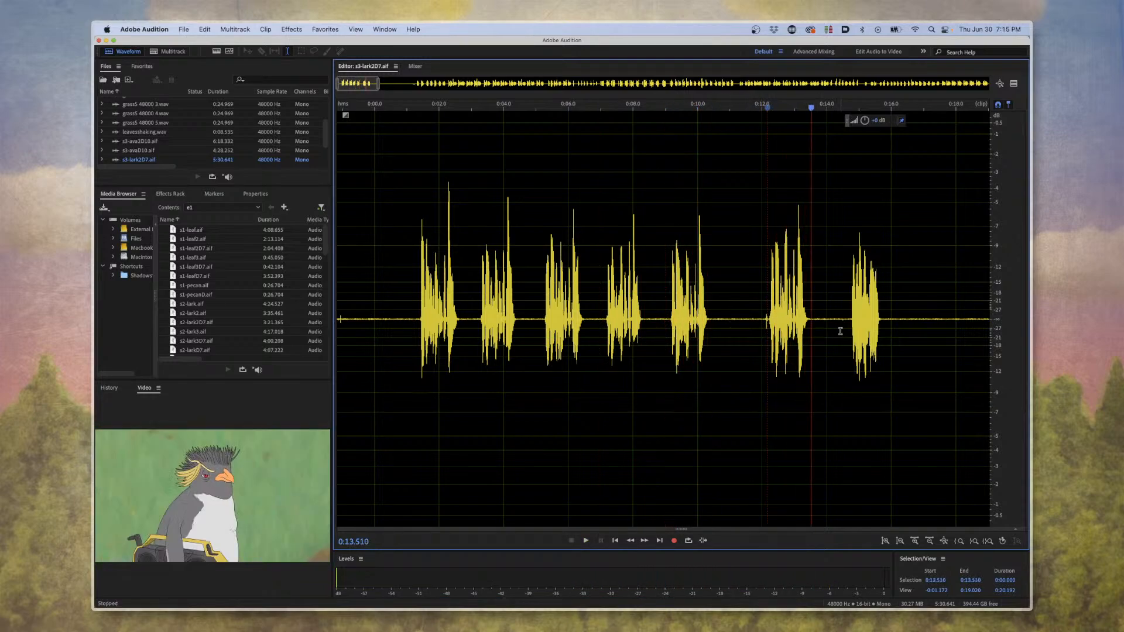
pyautogui.click(845, 330)
pyautogui.press('space')
pyautogui.press('space')
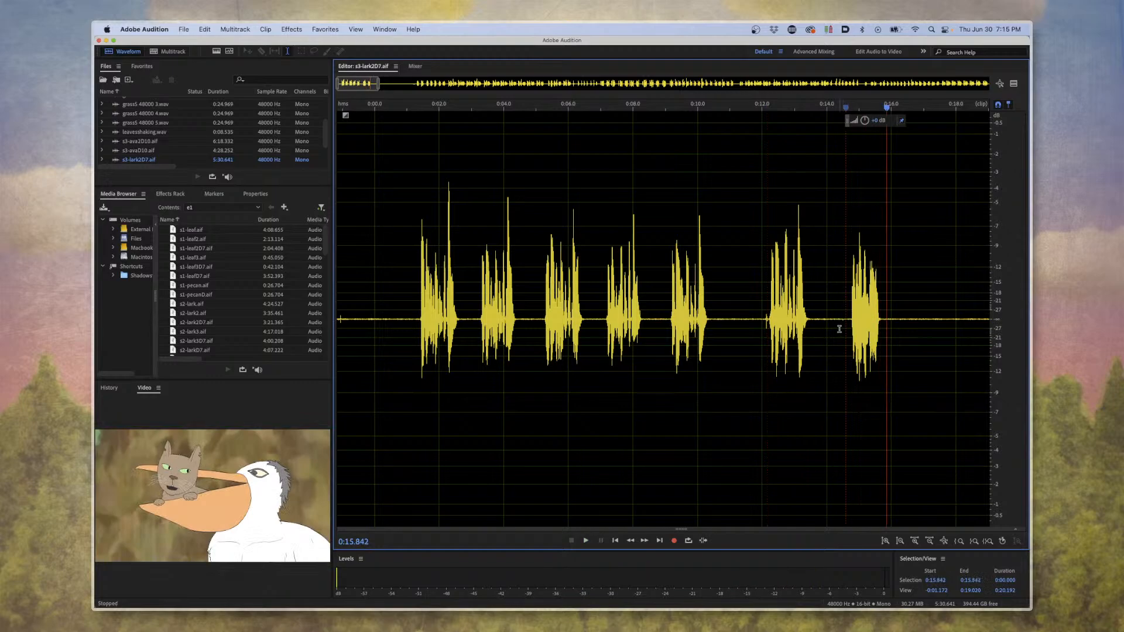
# Look over the whole s3-lark2D7.aif recording and close in on the takes around 3:07.
pyautogui.scroll(-8, 708, 327)
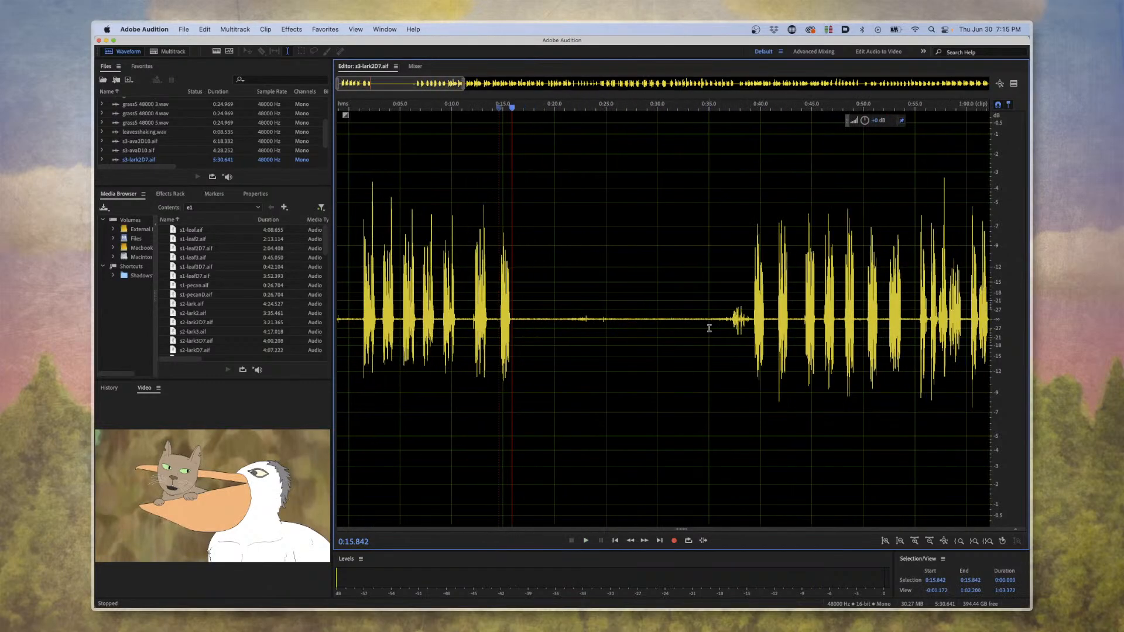
pyautogui.scroll(-10, 709, 328)
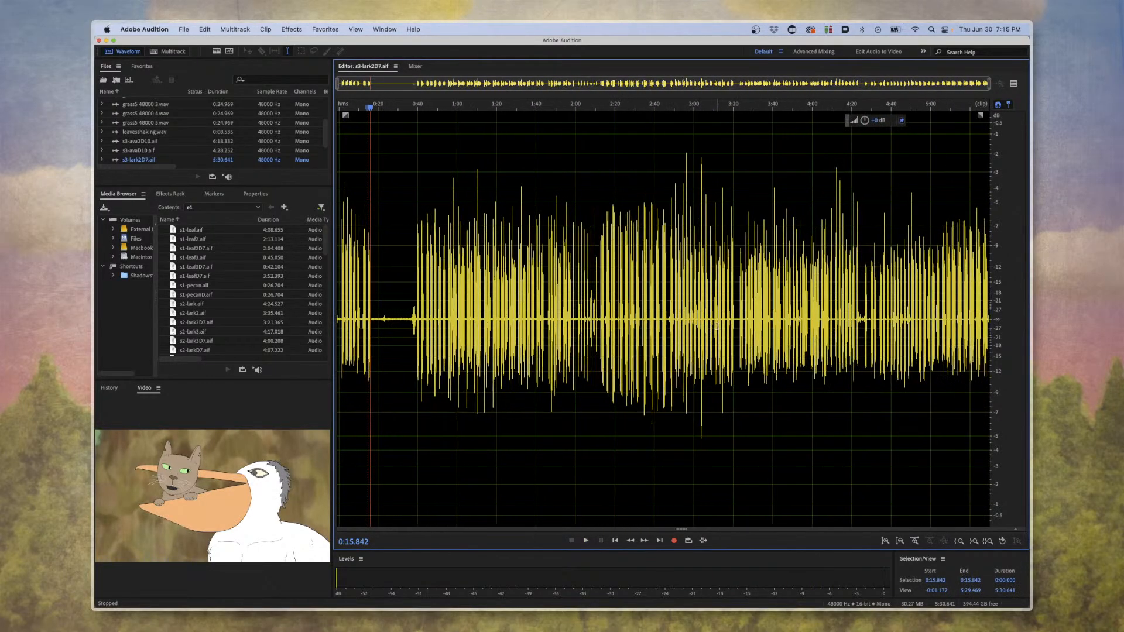
pyautogui.click(717, 326)
pyautogui.scroll(5, 708, 327)
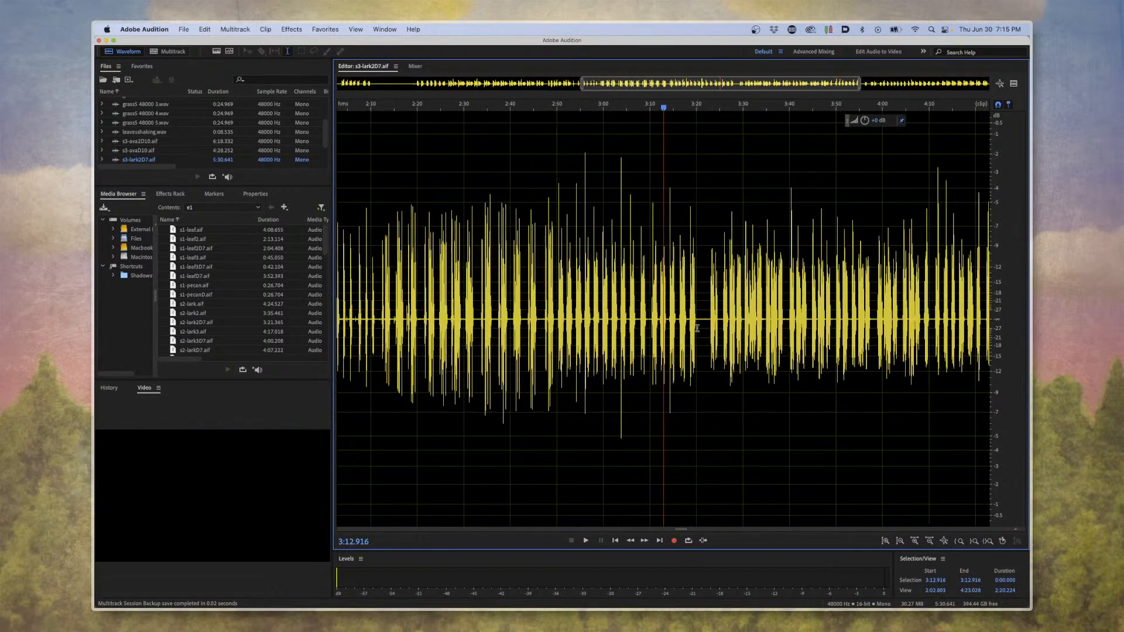
pyautogui.scroll(7, 697, 328)
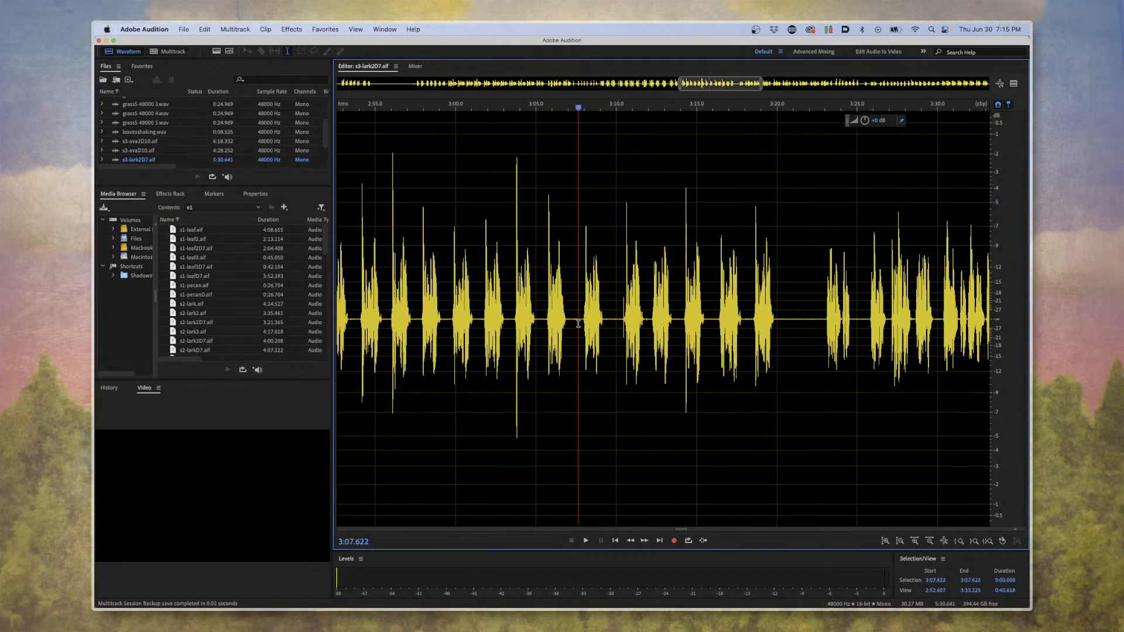
# Play the takes in the s3-lark2D7.aif recording one after another, from about 3:07 to 3:19.
pyautogui.press('space')
pyautogui.scroll(2, 696, 322)
pyautogui.press('space')
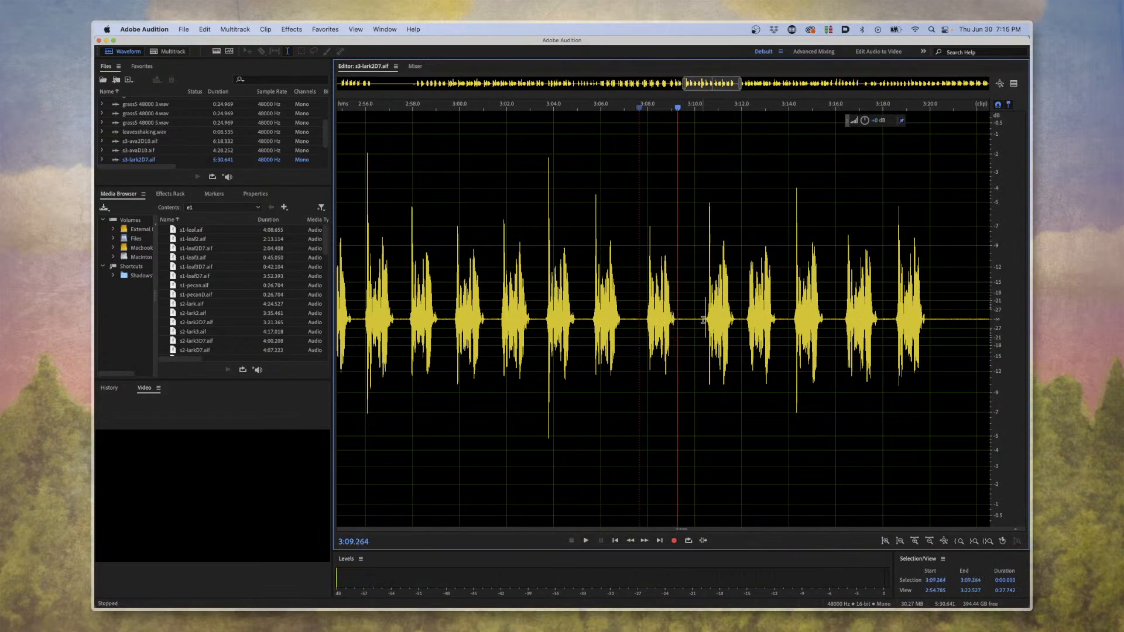
pyautogui.click(703, 320)
pyautogui.press('space')
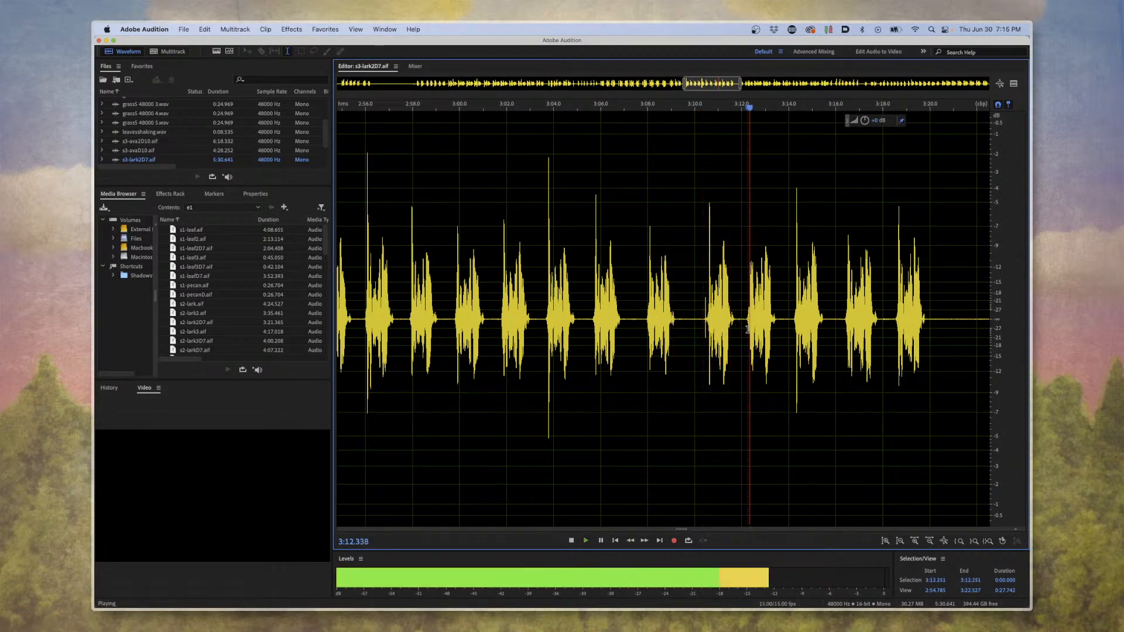
pyautogui.click(789, 326)
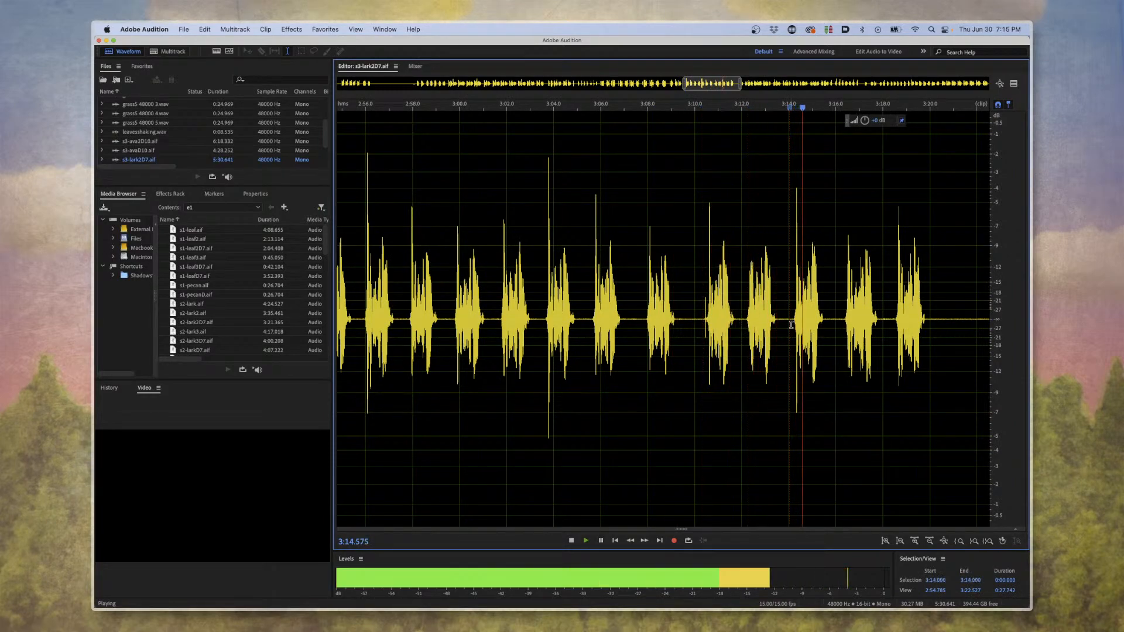
pyautogui.click(836, 326)
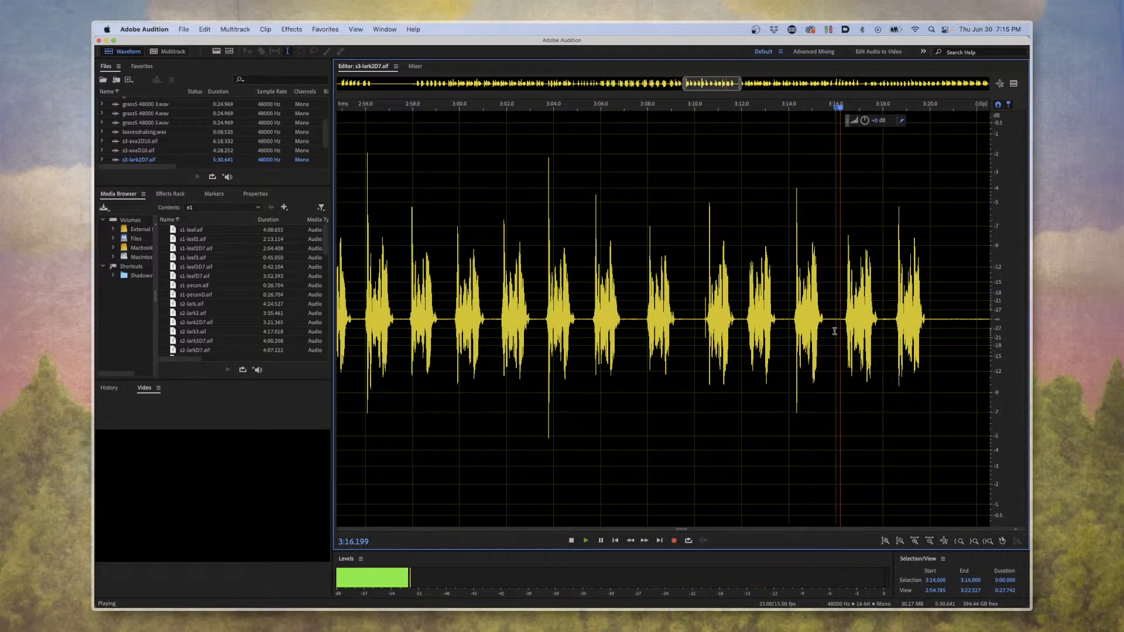
pyautogui.click(893, 323)
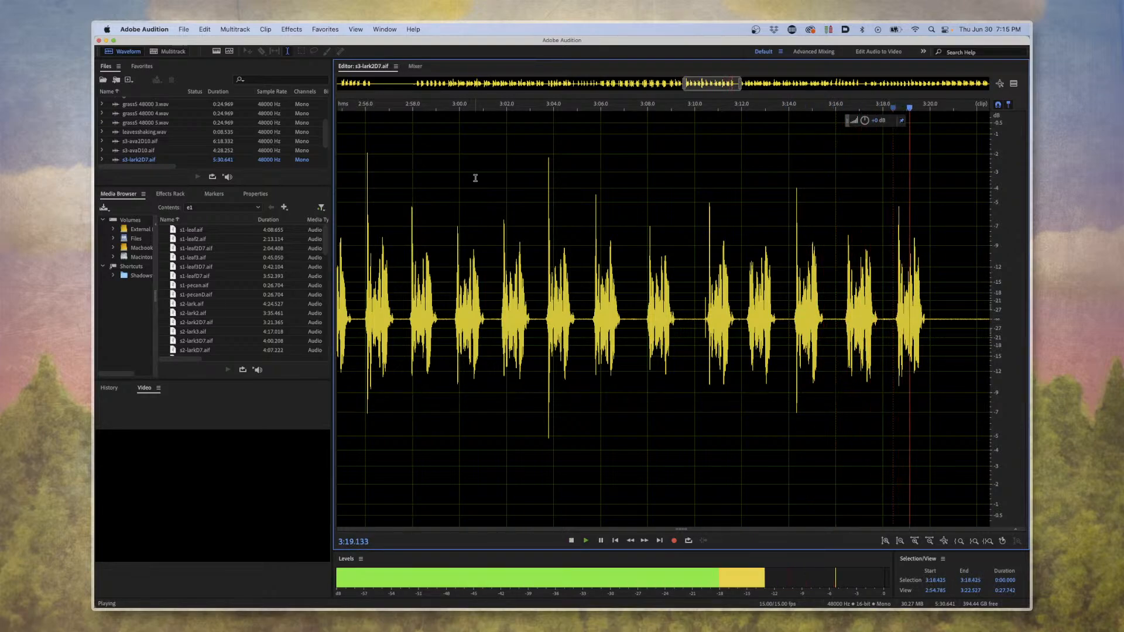
# Return to the multitrack session and play the scene from about 0:10 to 0:15, through Ava's first two clips.
pyautogui.click(170, 51)
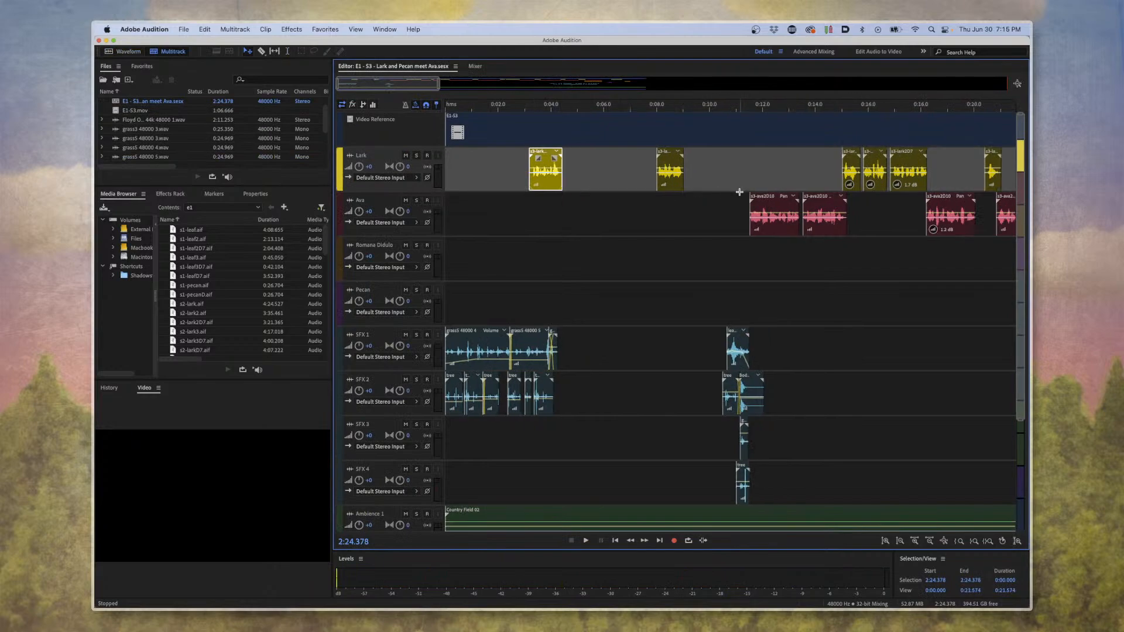
pyautogui.click(718, 107)
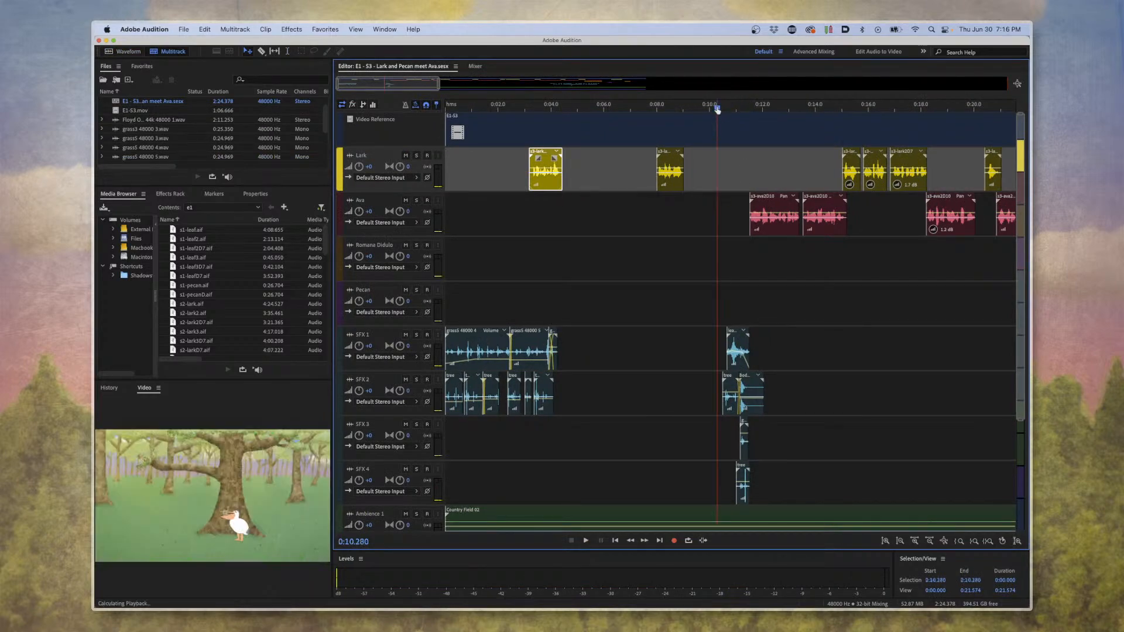
pyautogui.press('space')
pyautogui.scroll(4, 871, 293)
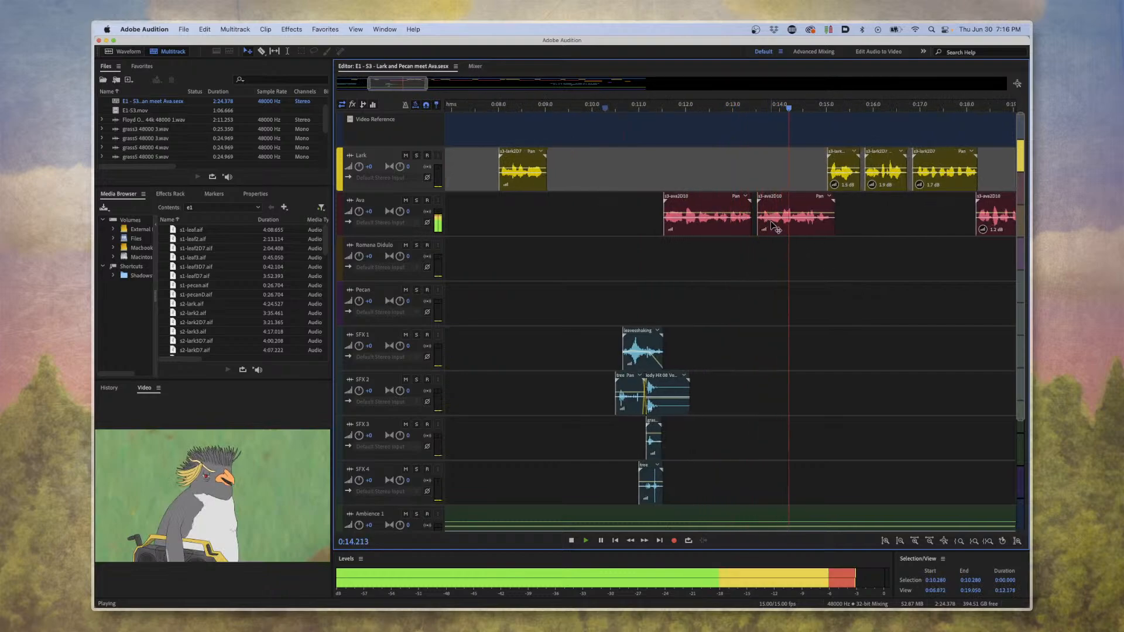
pyautogui.press('space')
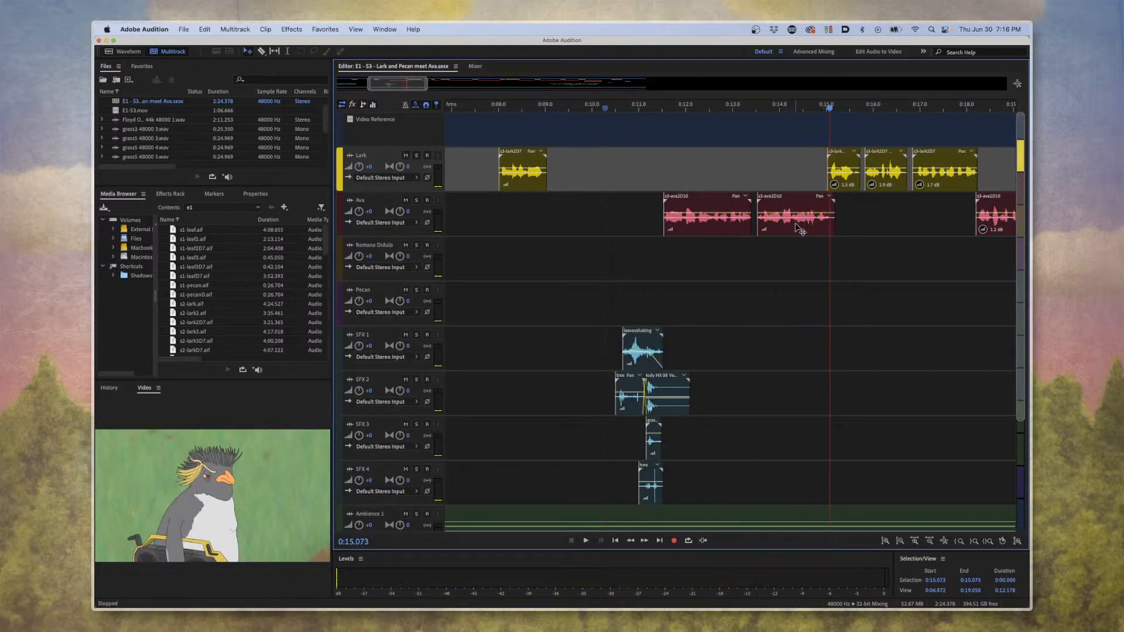
# Open Ava's second clip, s3-ava2D10.aif, in the waveform editor and frame the takes around 0:15.
pyautogui.doubleClick(797, 223)
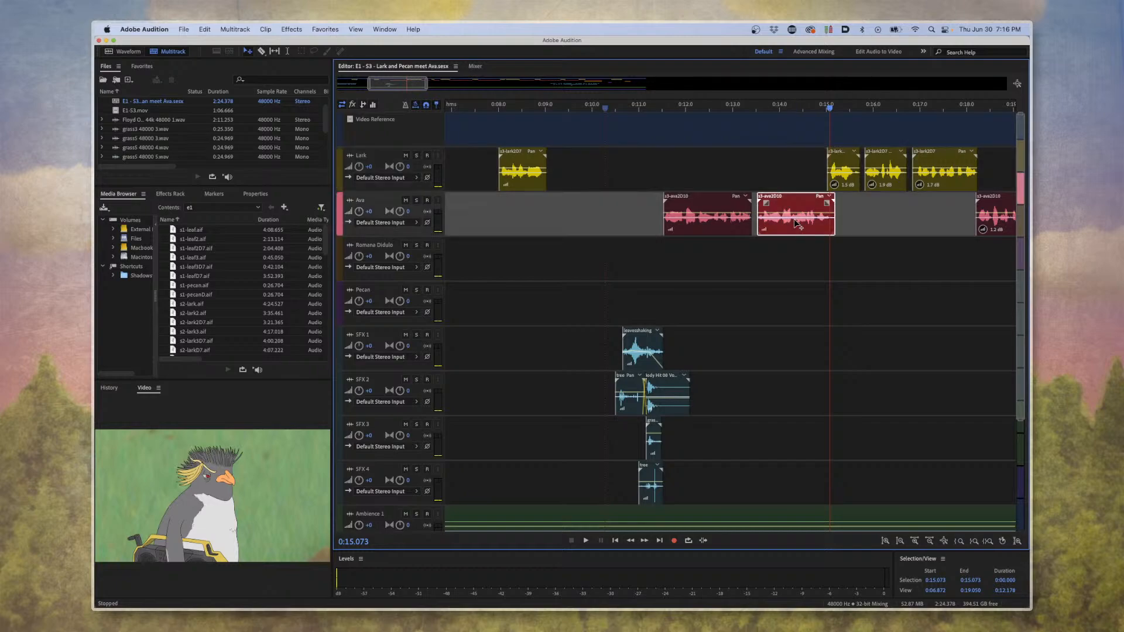
pyautogui.press('-')
pyautogui.press('-')
pyautogui.press('-')
pyautogui.press('-')
pyautogui.press('-')
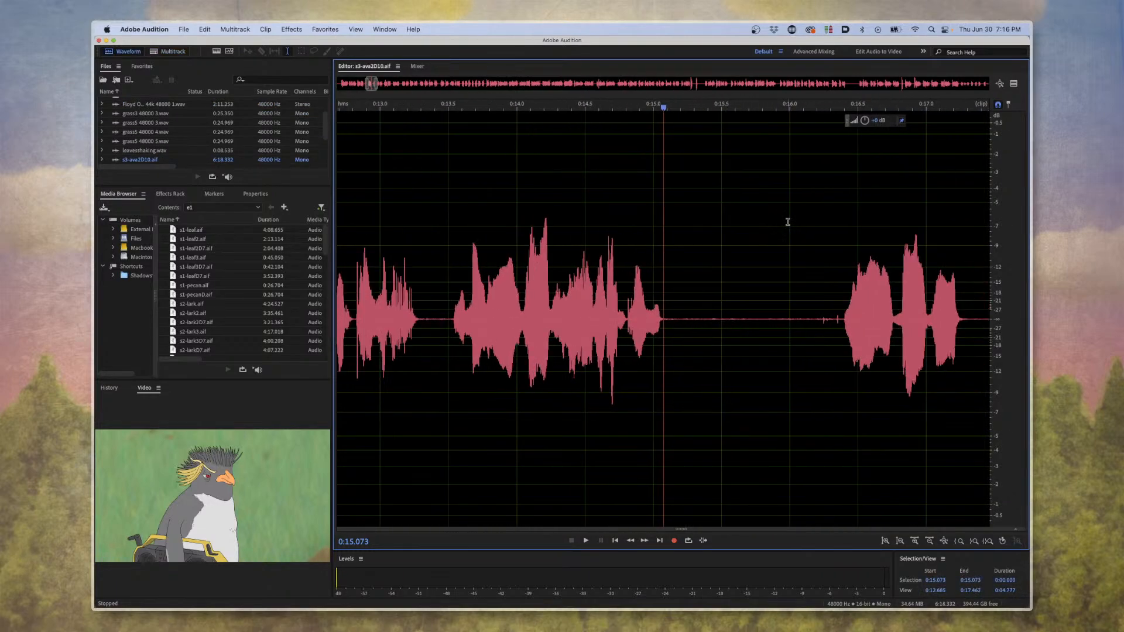
pyautogui.scroll(-4, 787, 223)
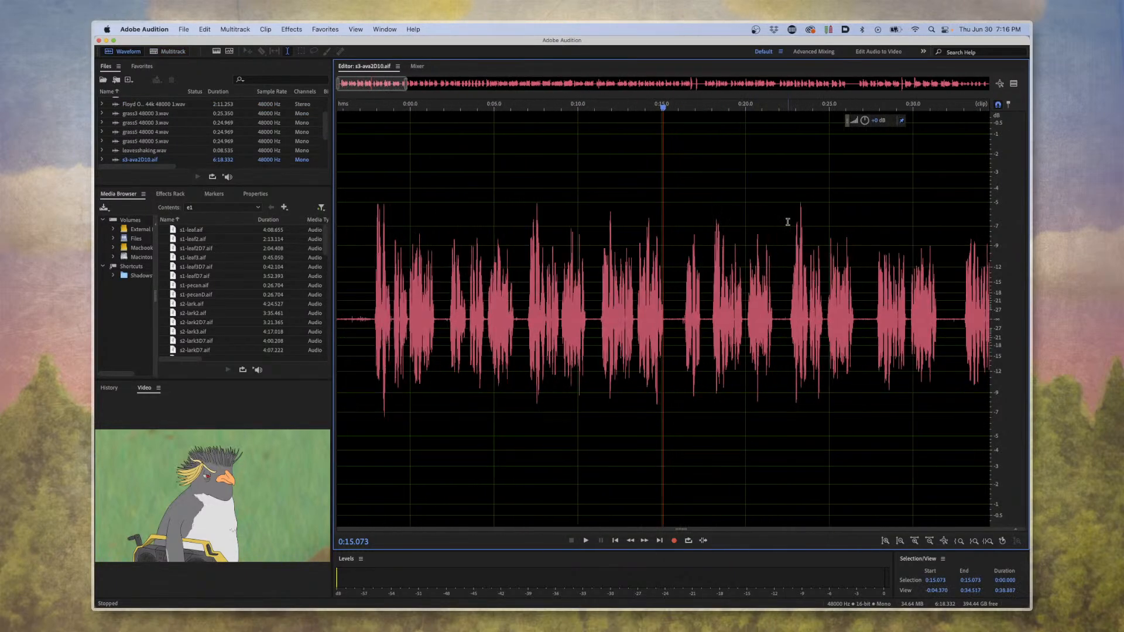
pyautogui.scroll(2, 750, 255)
pyautogui.scroll(2, 750, 255)
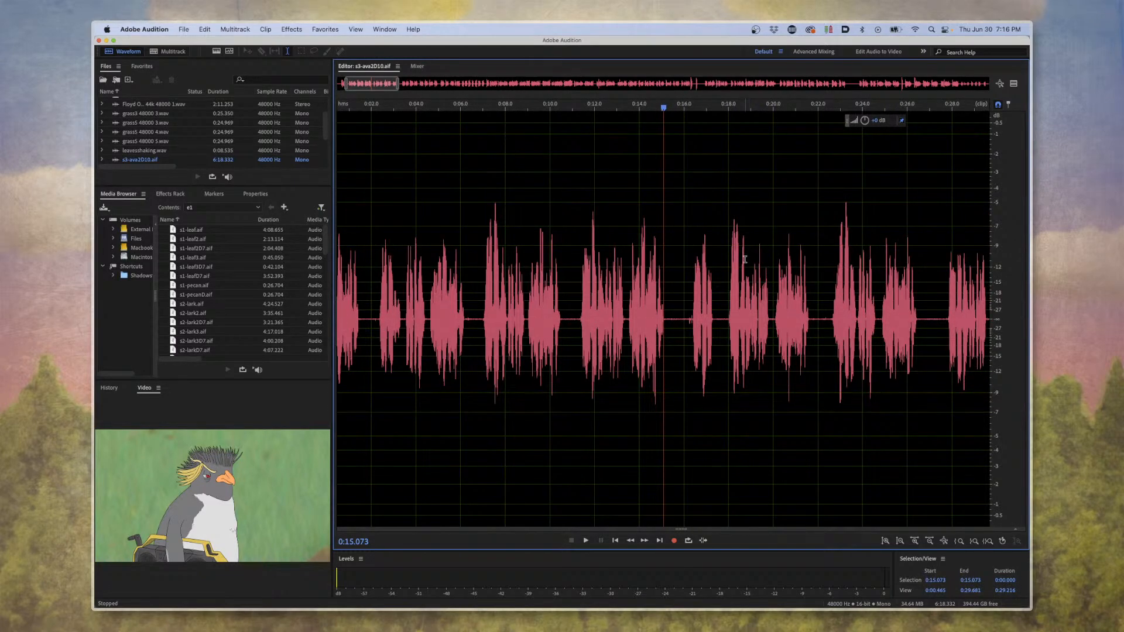
pyautogui.scroll(3, 744, 259)
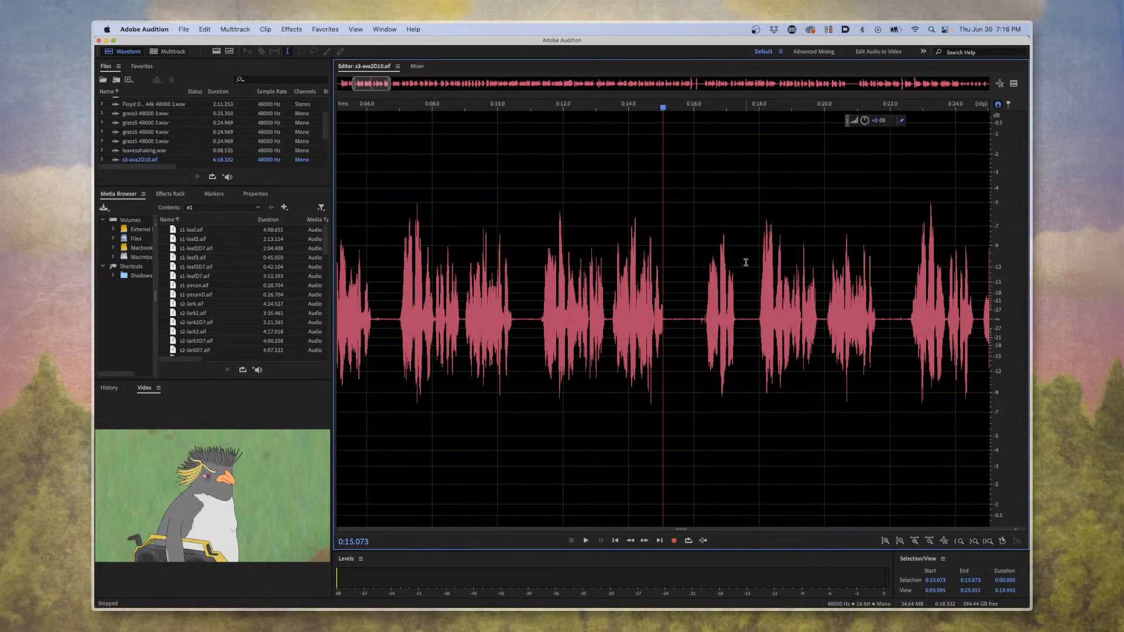
pyautogui.scroll(-1, 764, 339)
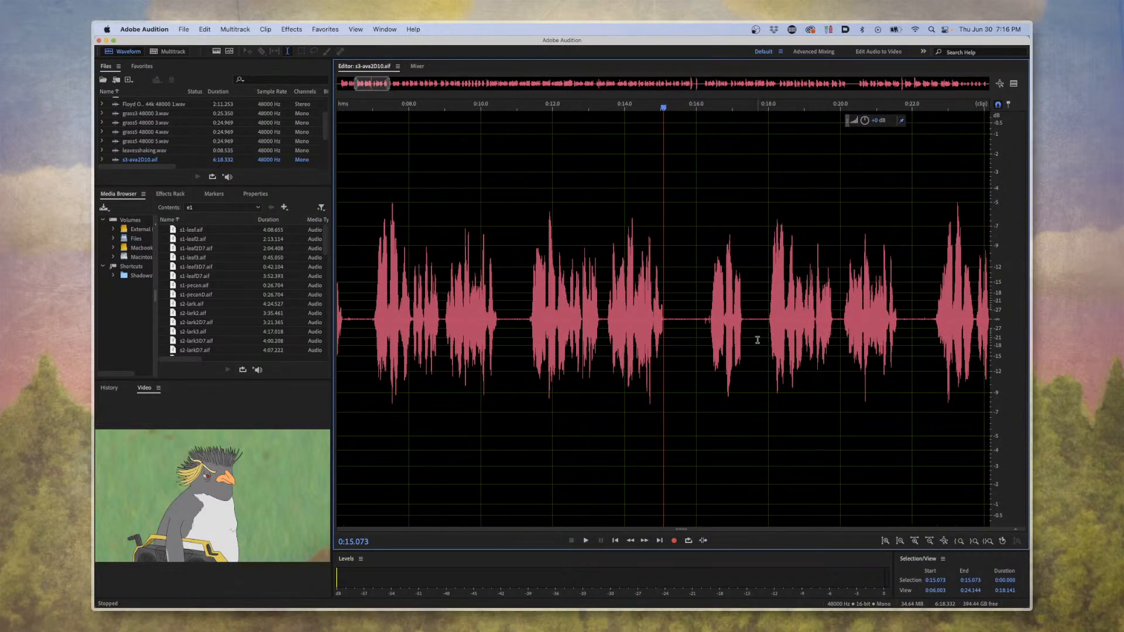
# Play the next five takes of Ava's line one after another, from about 0:18 to 0:42.
pyautogui.click(761, 341)
pyautogui.press('space')
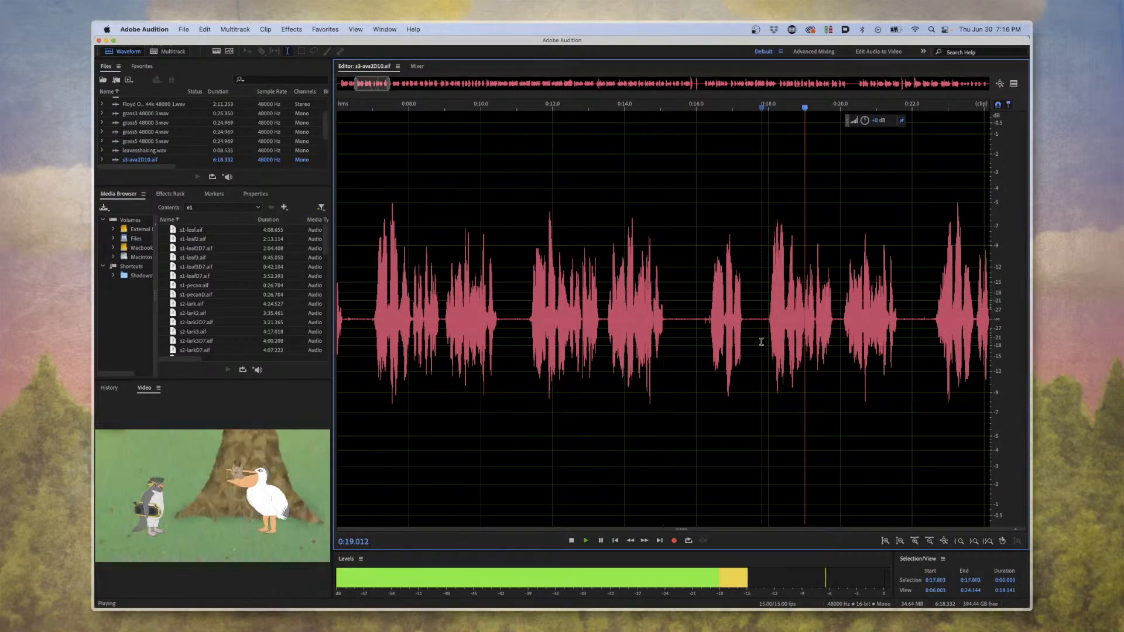
pyautogui.scroll(-1, 761, 340)
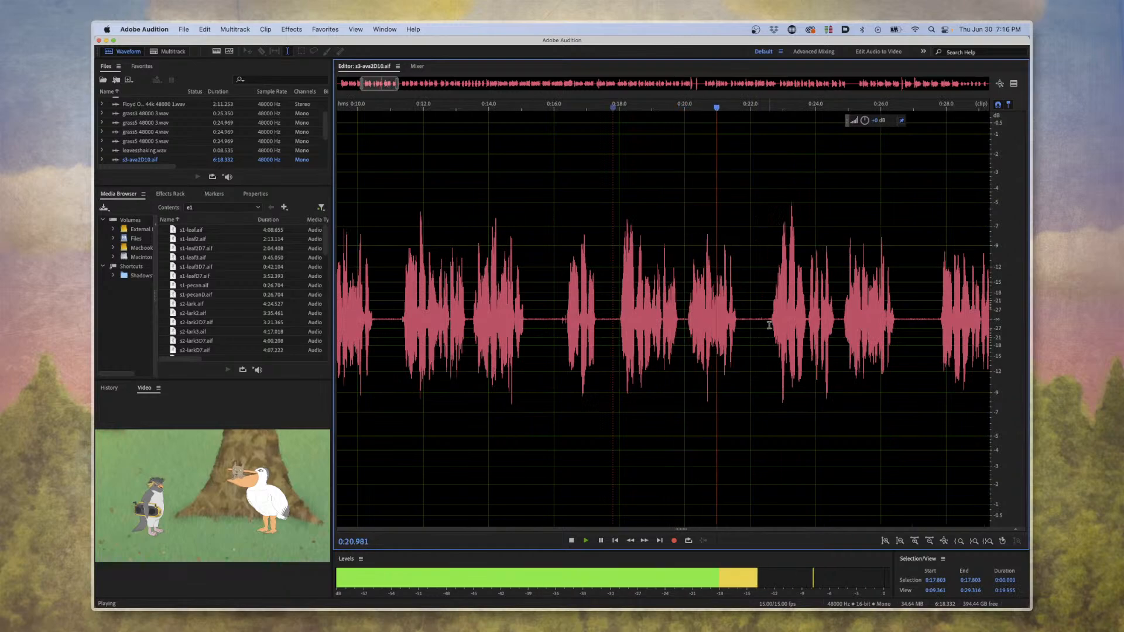
pyautogui.click(769, 325)
pyautogui.scroll(-1, 776, 324)
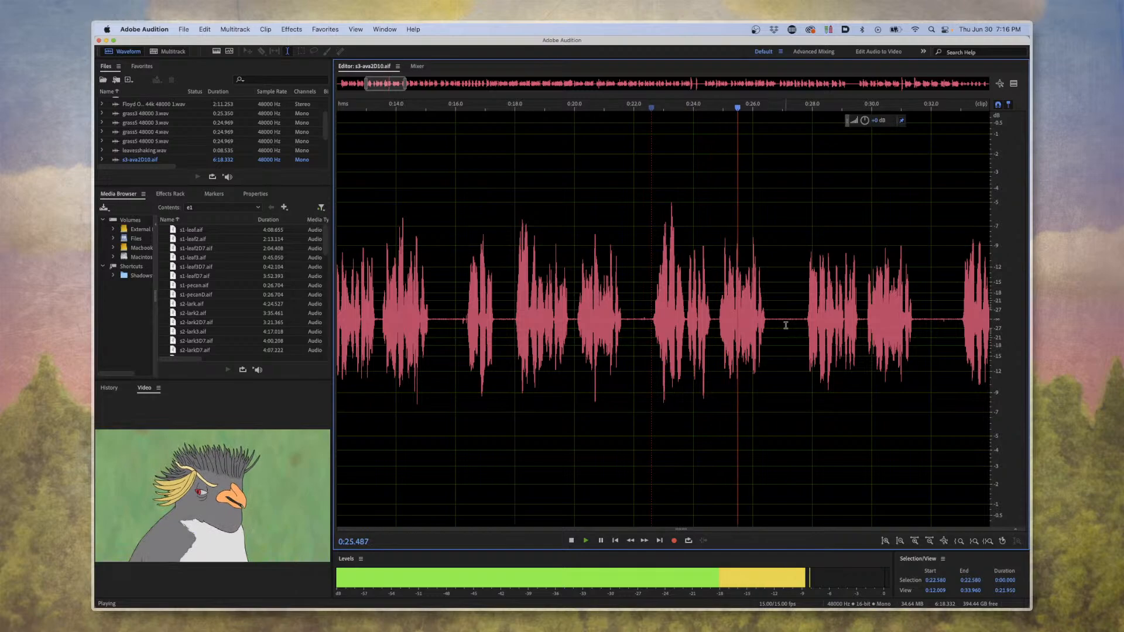
pyautogui.click(803, 326)
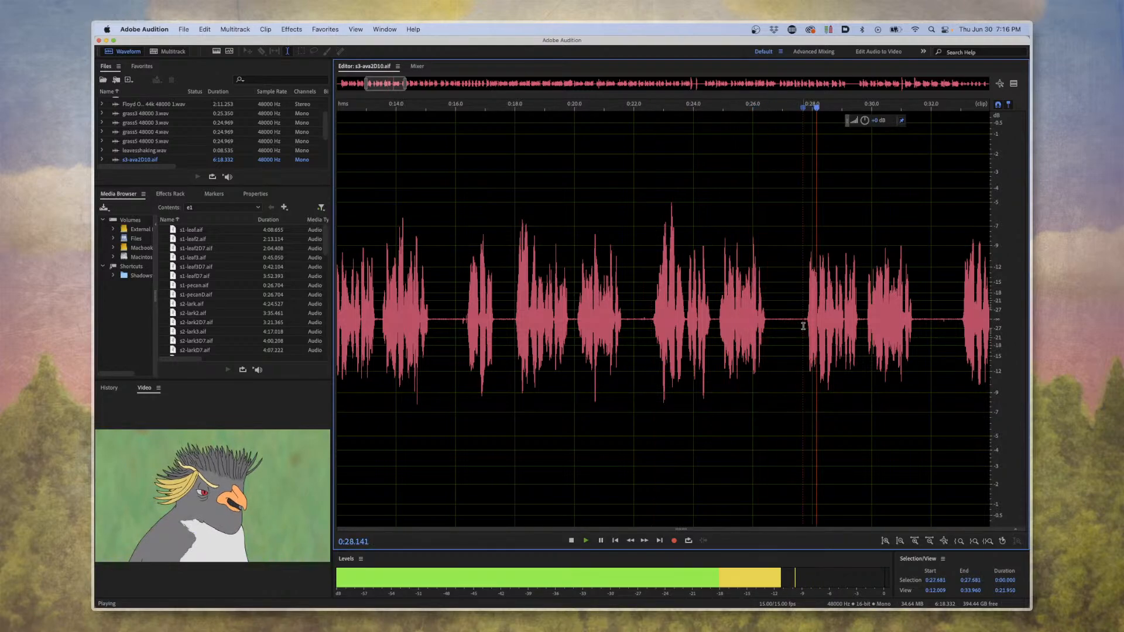
pyautogui.scroll(-1, 805, 326)
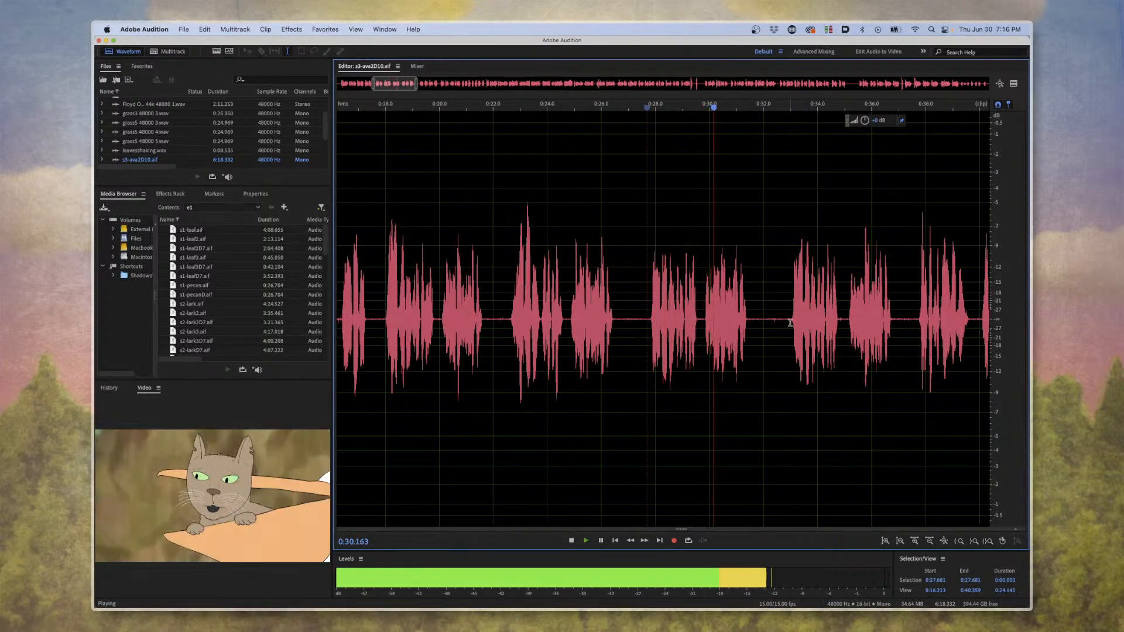
pyautogui.click(789, 323)
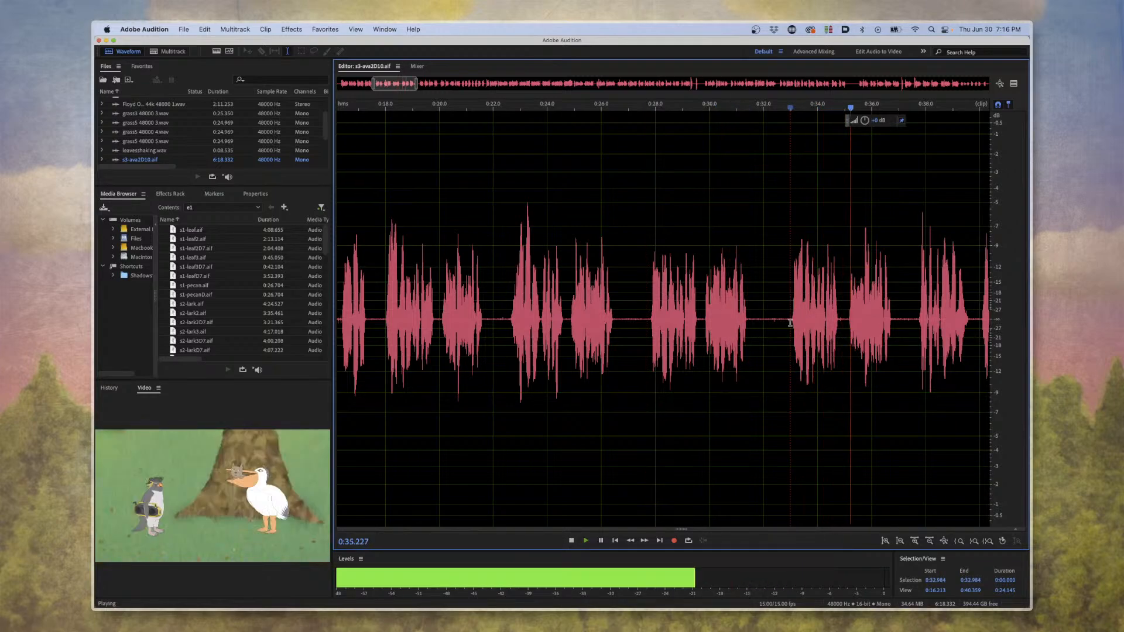
pyautogui.press('space')
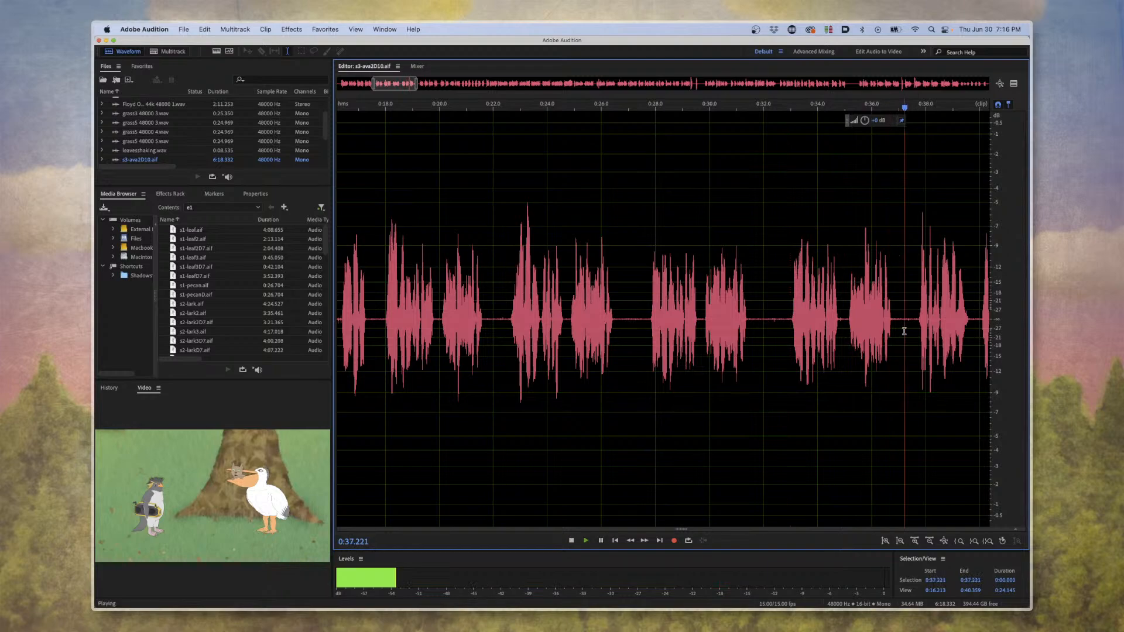
pyautogui.scroll(-2, 896, 329)
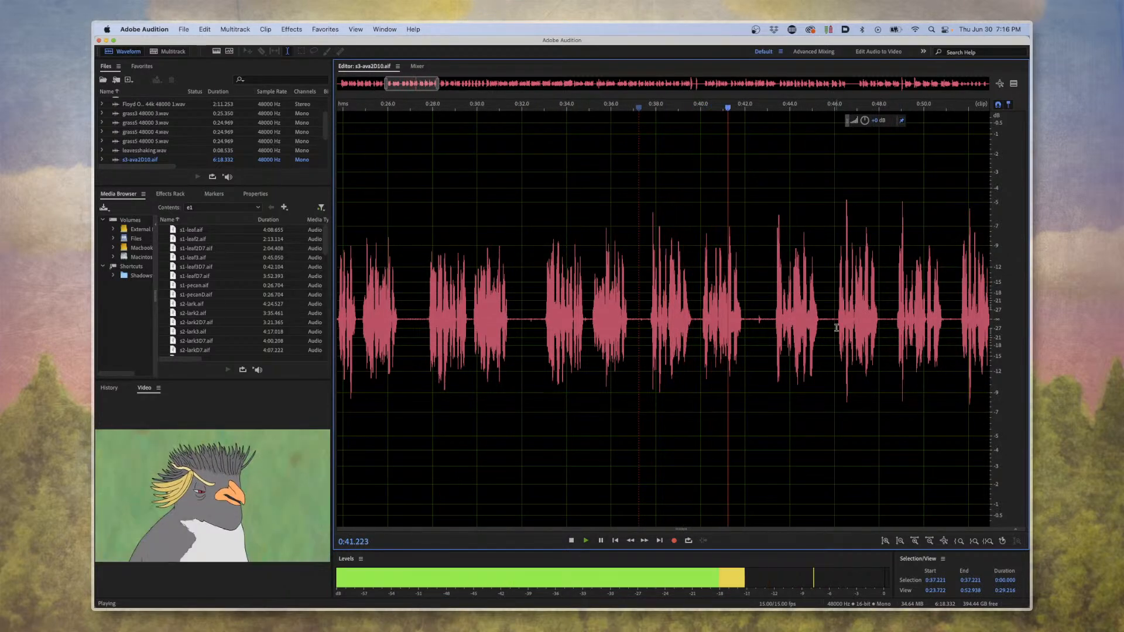
pyautogui.press('space')
# Look over the whole s3-ava2D10.aif recording and examine the two loud peaks around 3:23.
pyautogui.scroll(-3, 825, 322)
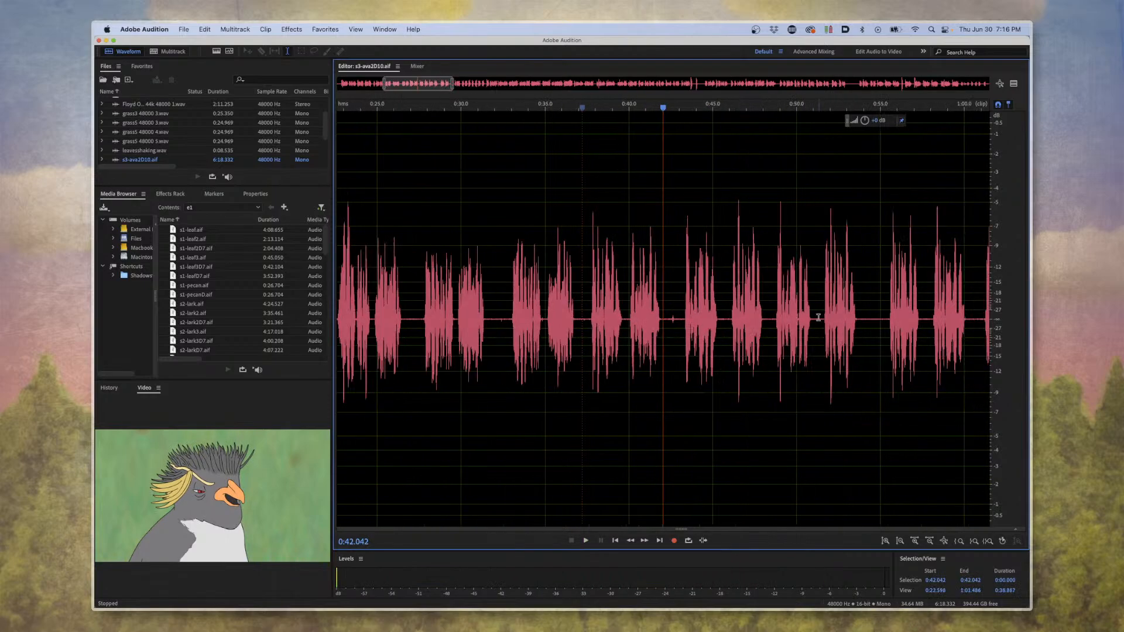
pyautogui.scroll(-15, 818, 317)
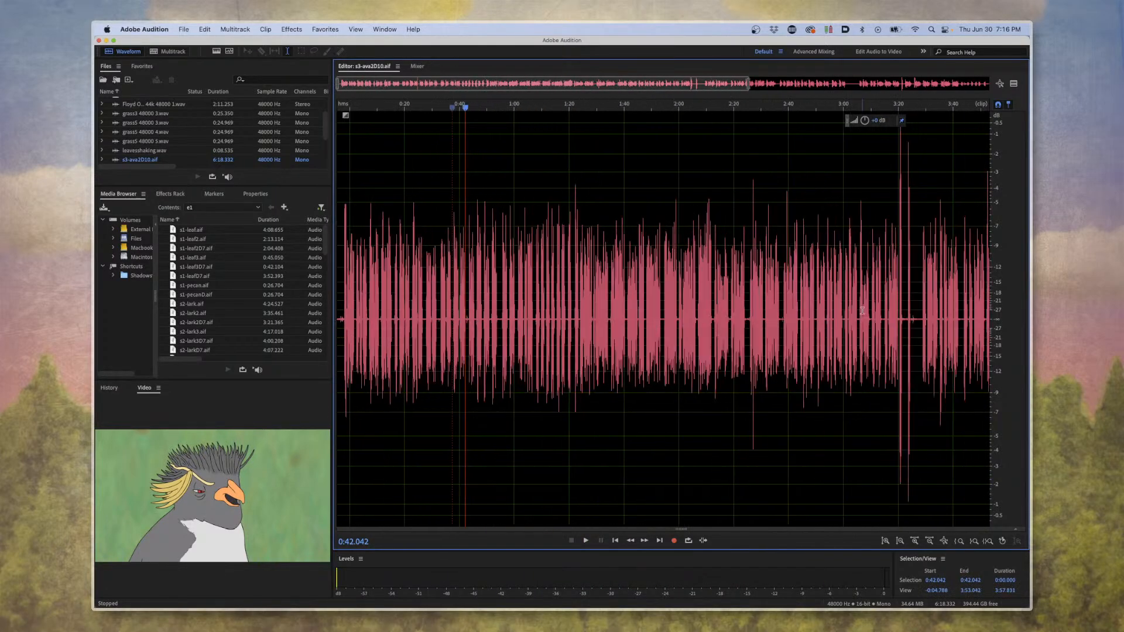
pyautogui.scroll(-2, 832, 313)
pyautogui.click(856, 317)
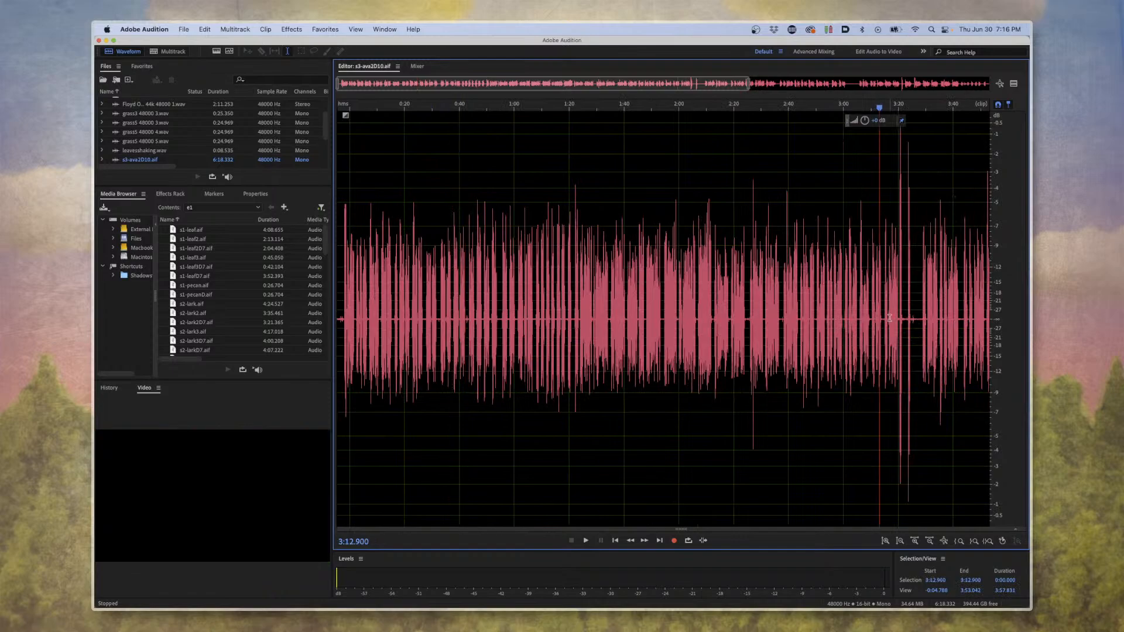
pyautogui.scroll(4, 878, 322)
pyautogui.scroll(12, 825, 328)
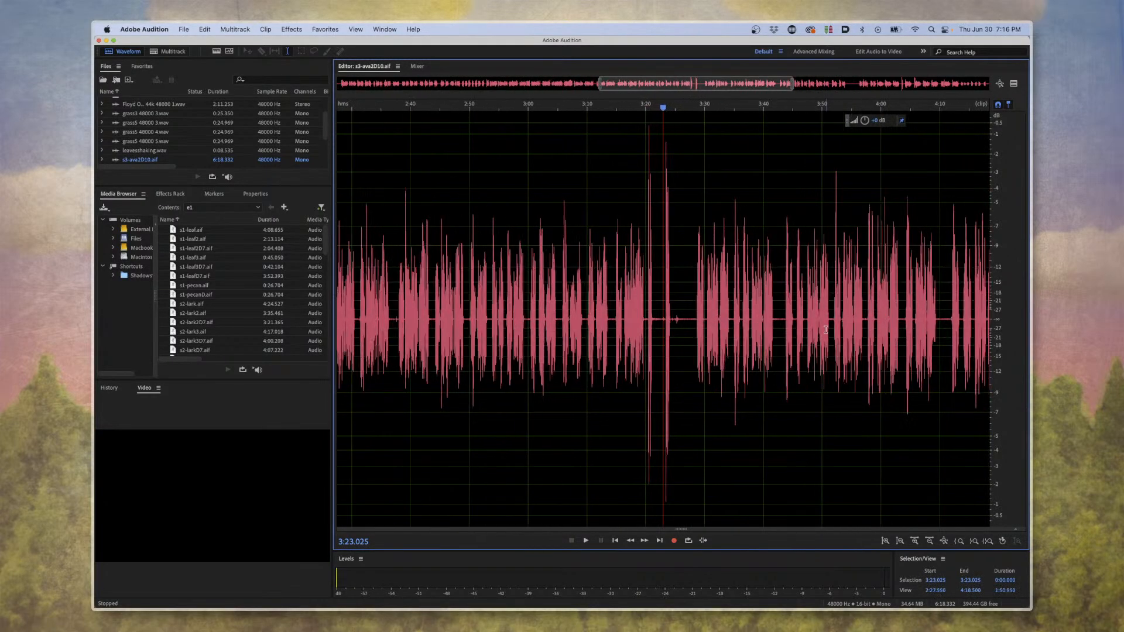
pyautogui.scroll(8, 826, 330)
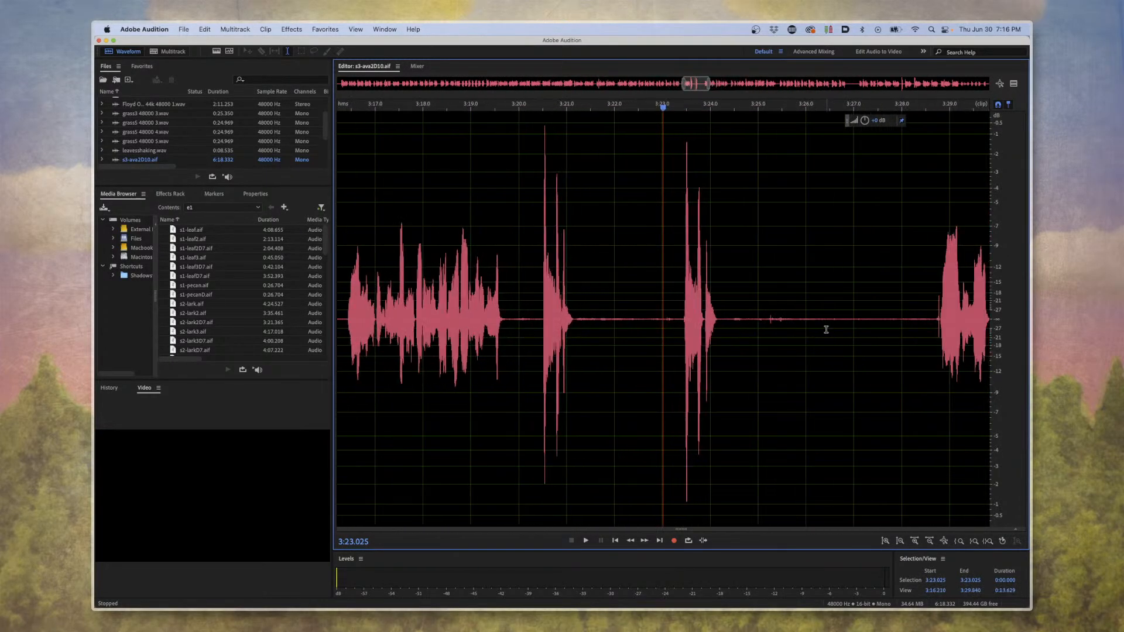
pyautogui.scroll(-10, 764, 334)
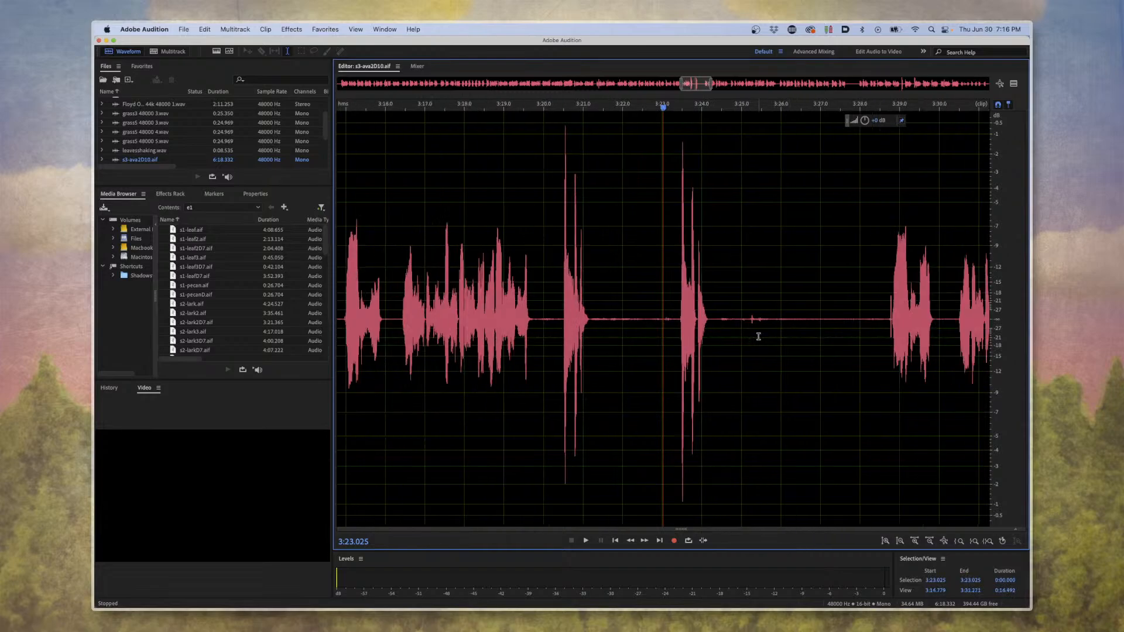
pyautogui.scroll(-6, 763, 336)
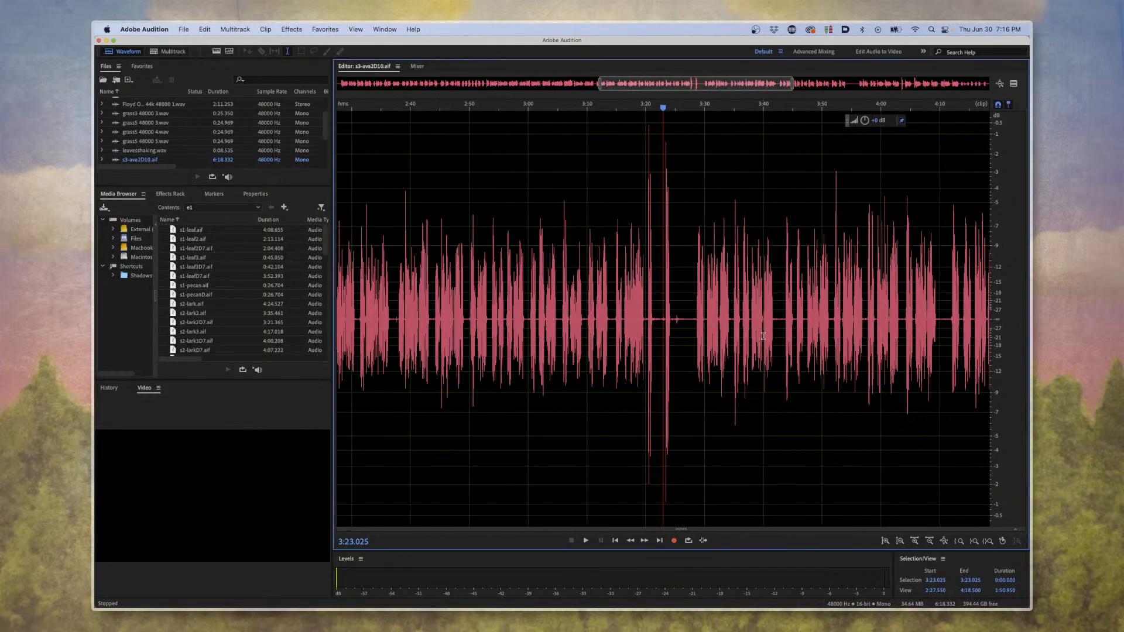
pyautogui.scroll(-4, 764, 334)
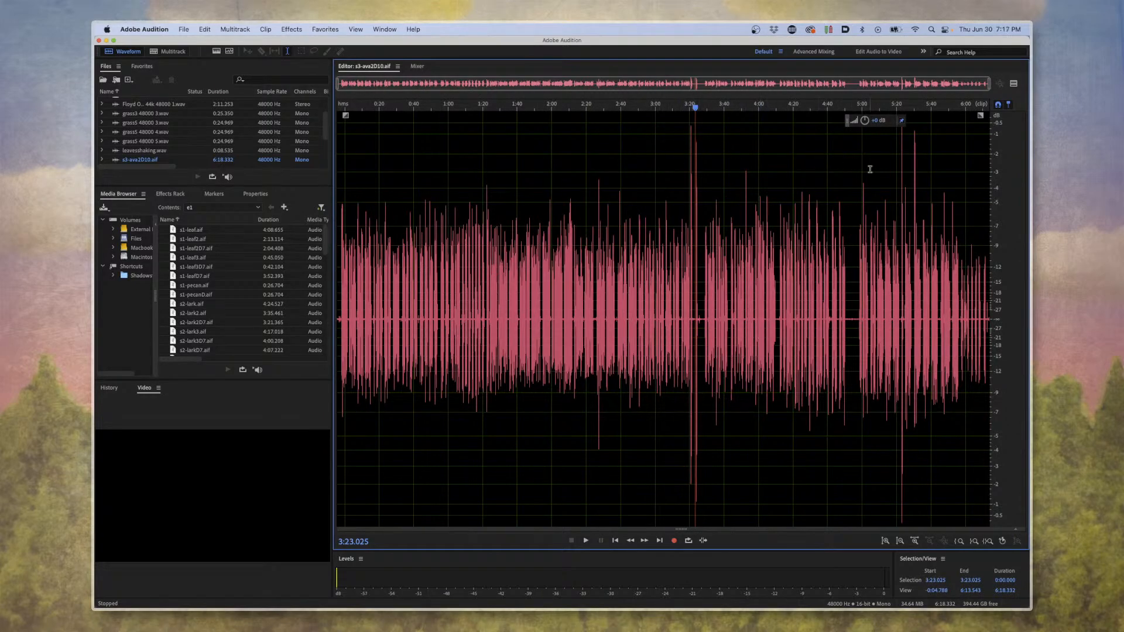
# Examine the Ava takes around 5:29 up close, and return to a wide view of the recording.
pyautogui.scroll(10, 912, 186)
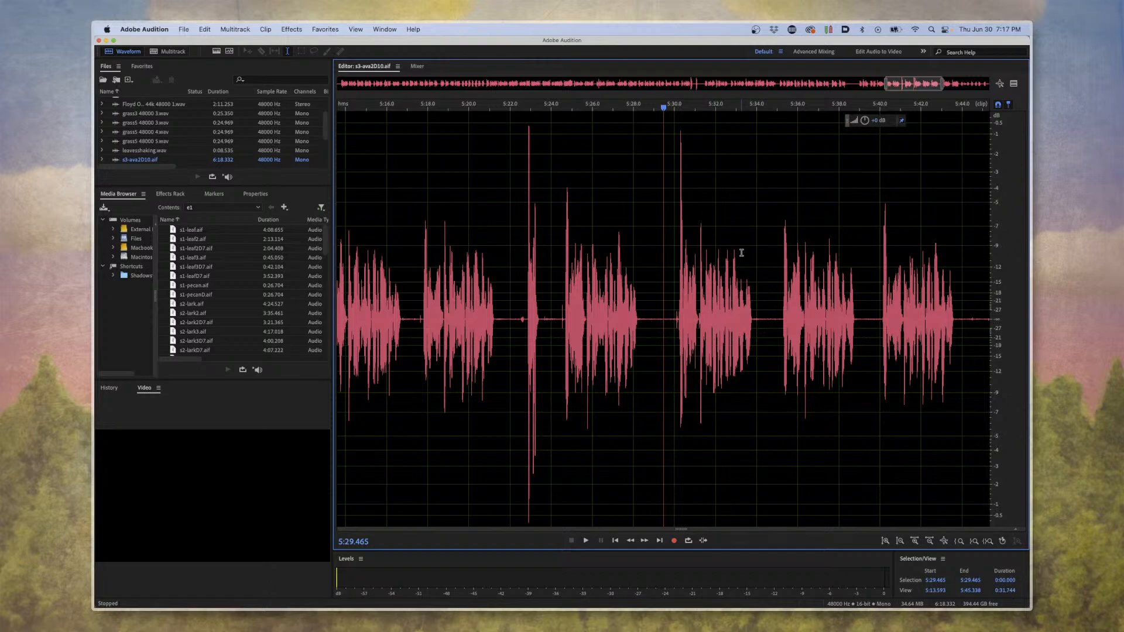
pyautogui.scroll(-5, 726, 256)
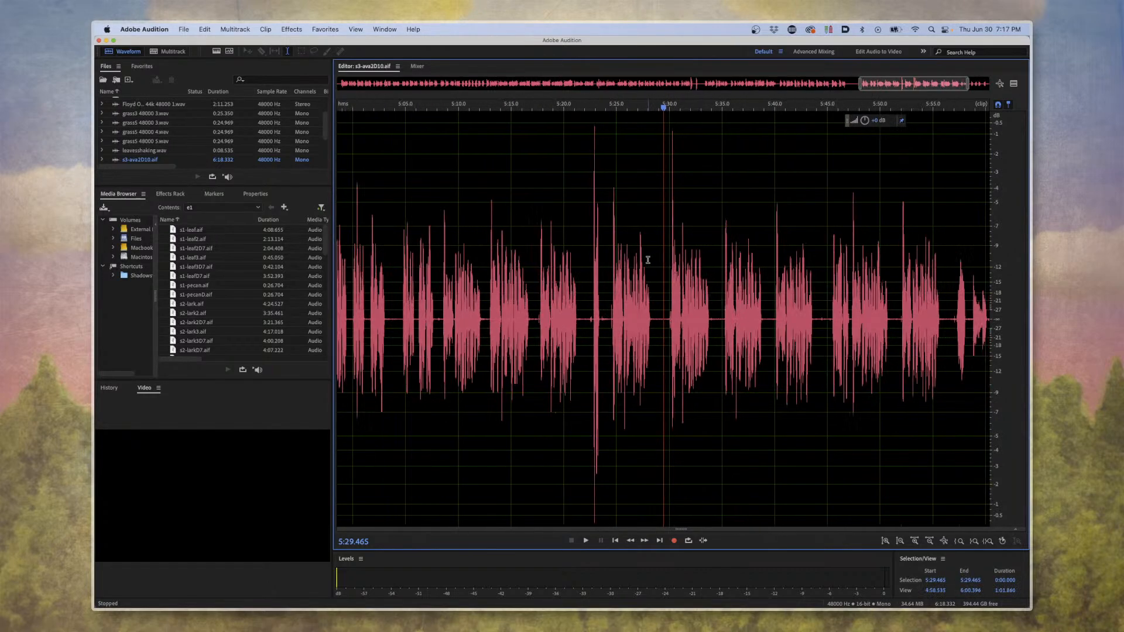
pyautogui.scroll(-3, 648, 259)
pyautogui.scroll(-4, 648, 260)
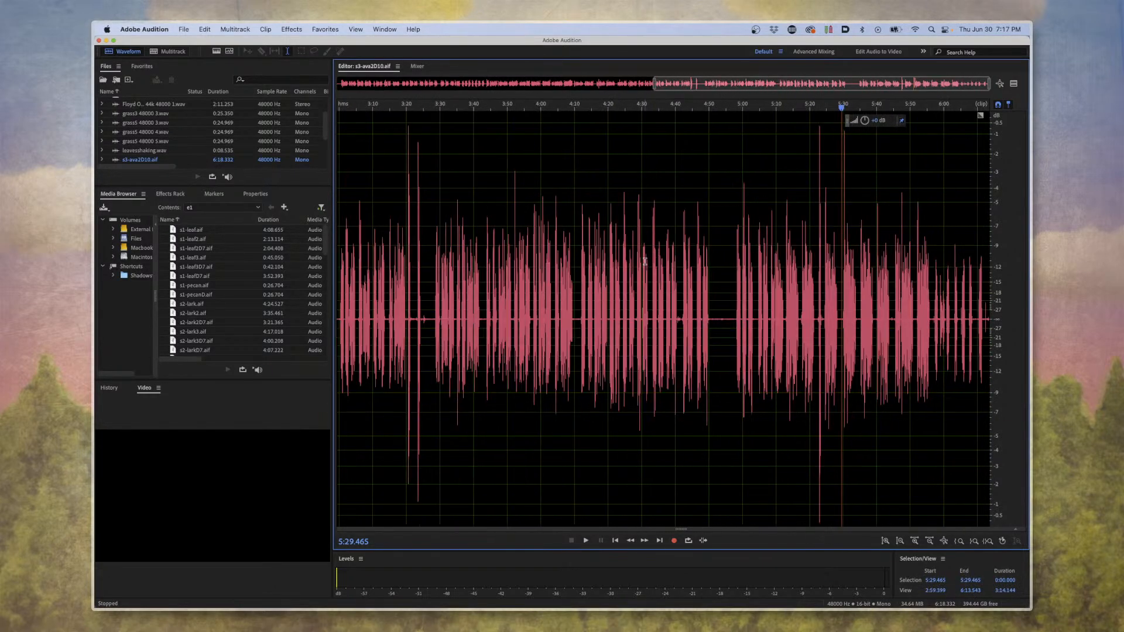
pyautogui.scroll(-3, 650, 245)
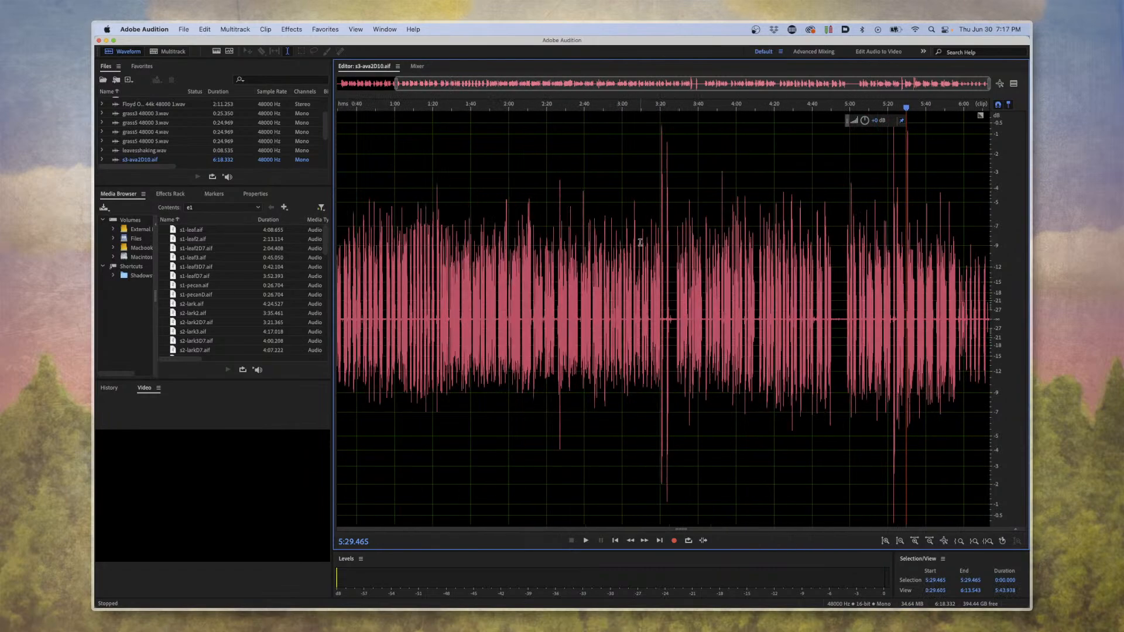
# Find Ava's takes around 1:24 in the s3-ava2D10.aif recording and play them from there.
pyautogui.scroll(2, 577, 275)
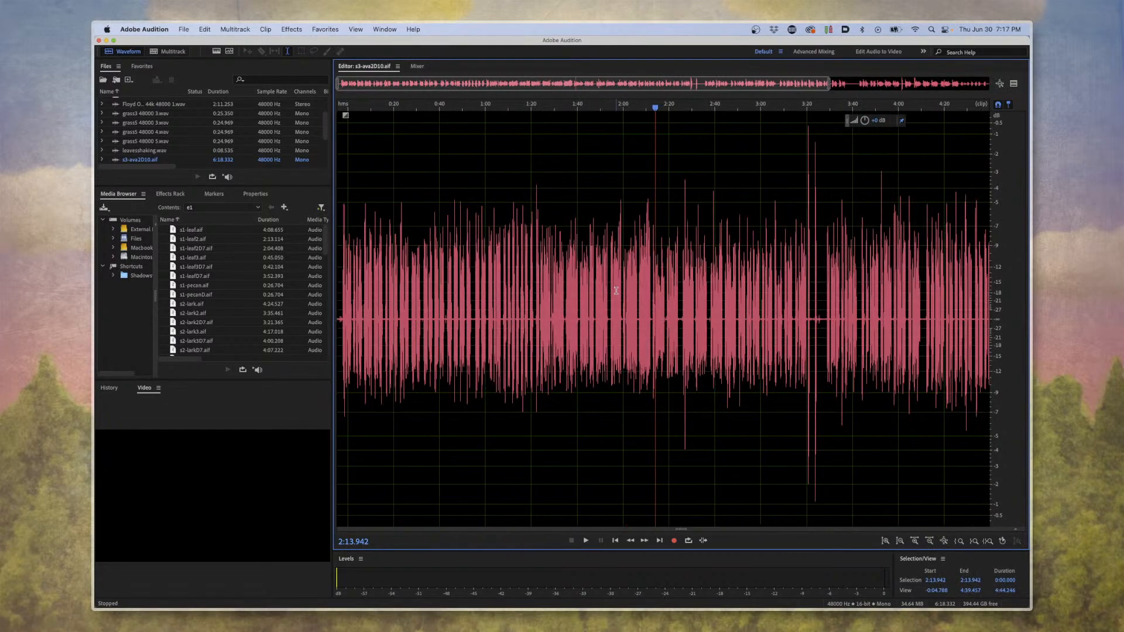
pyautogui.scroll(5, 616, 290)
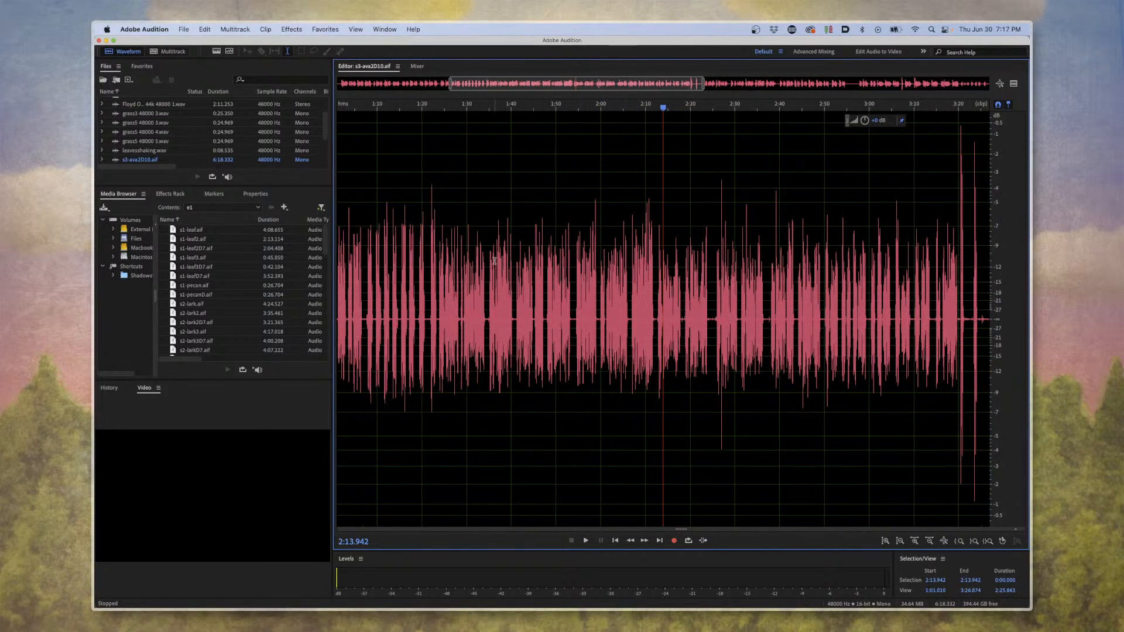
pyautogui.click(461, 262)
pyautogui.scroll(3, 668, 331)
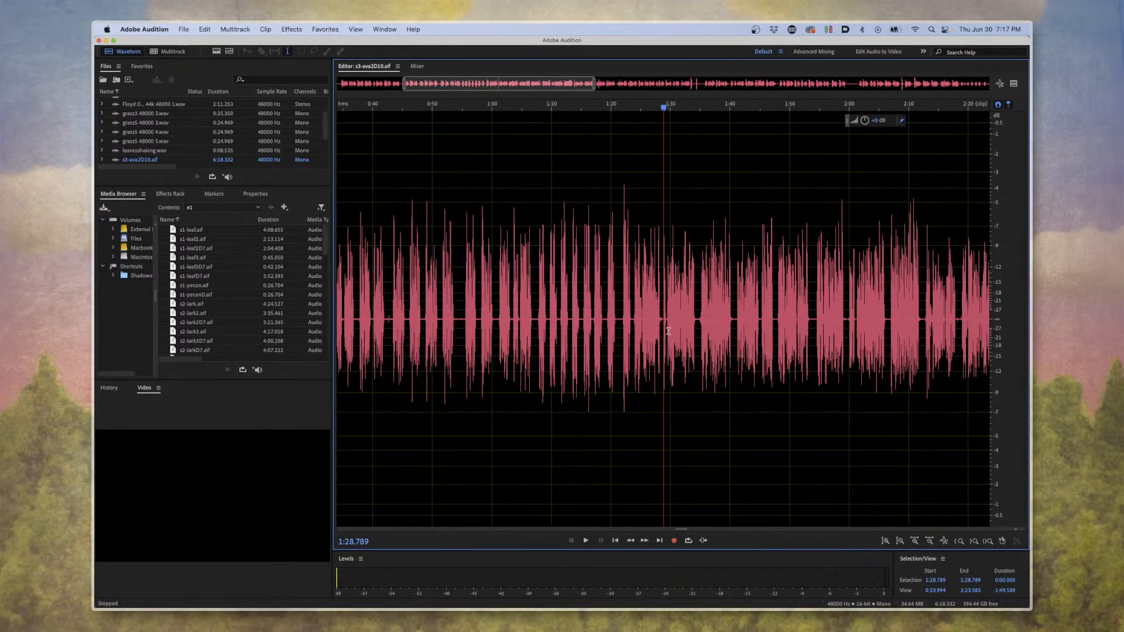
pyautogui.scroll(3, 669, 331)
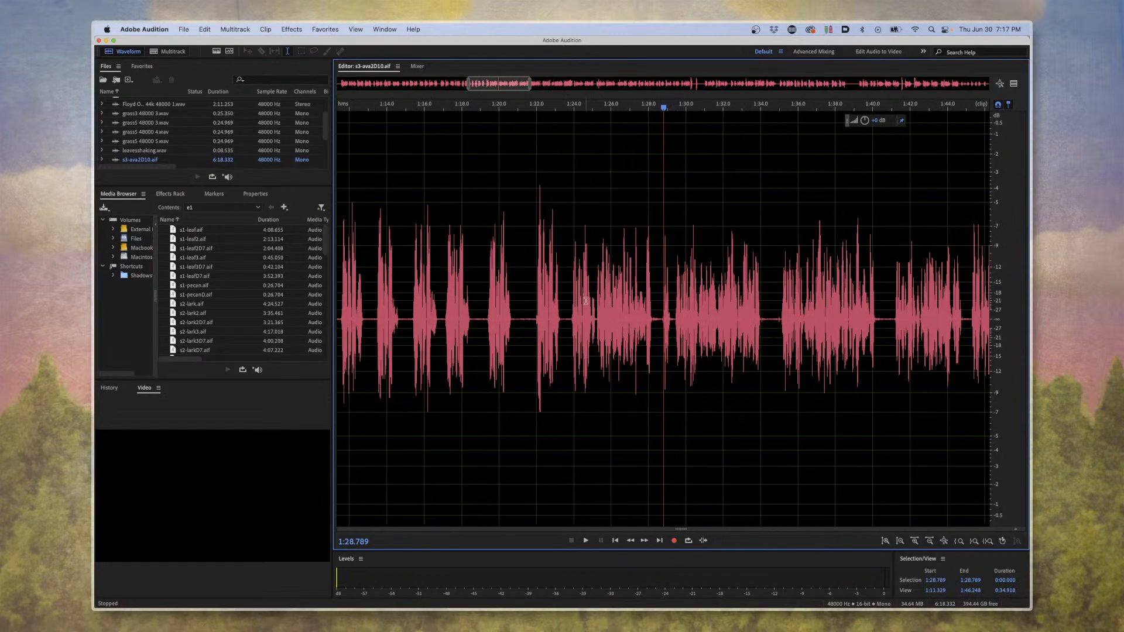
pyautogui.click(575, 298)
pyautogui.press('space')
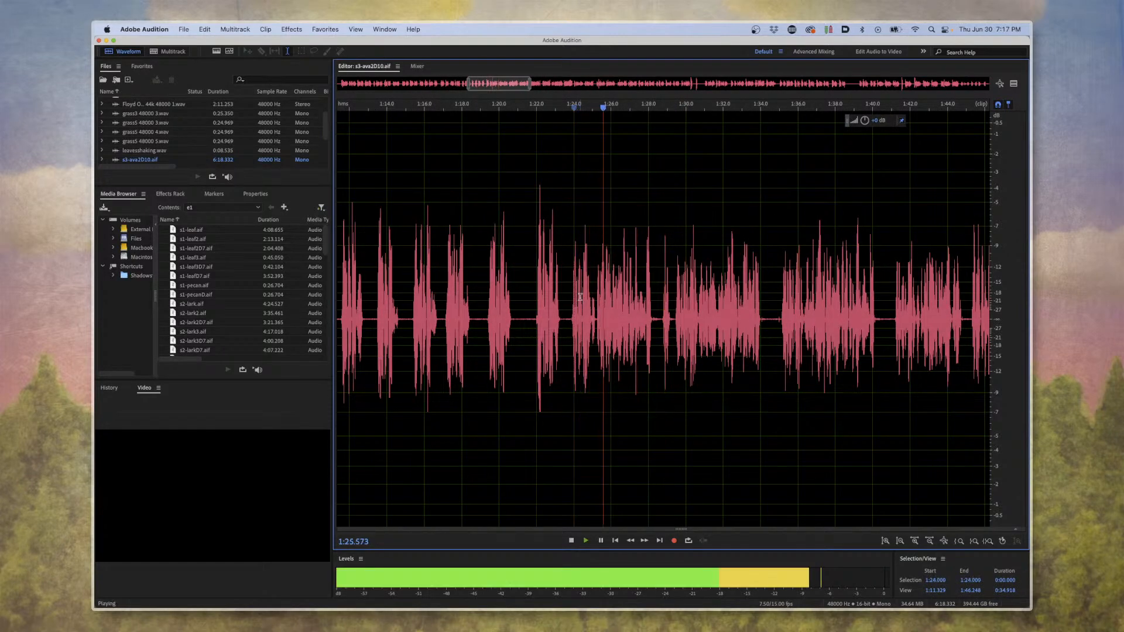
# Play Ava's four preceding takes one after another, working back from about 1:22 to 1:15, and stop playback.
pyautogui.click(536, 292)
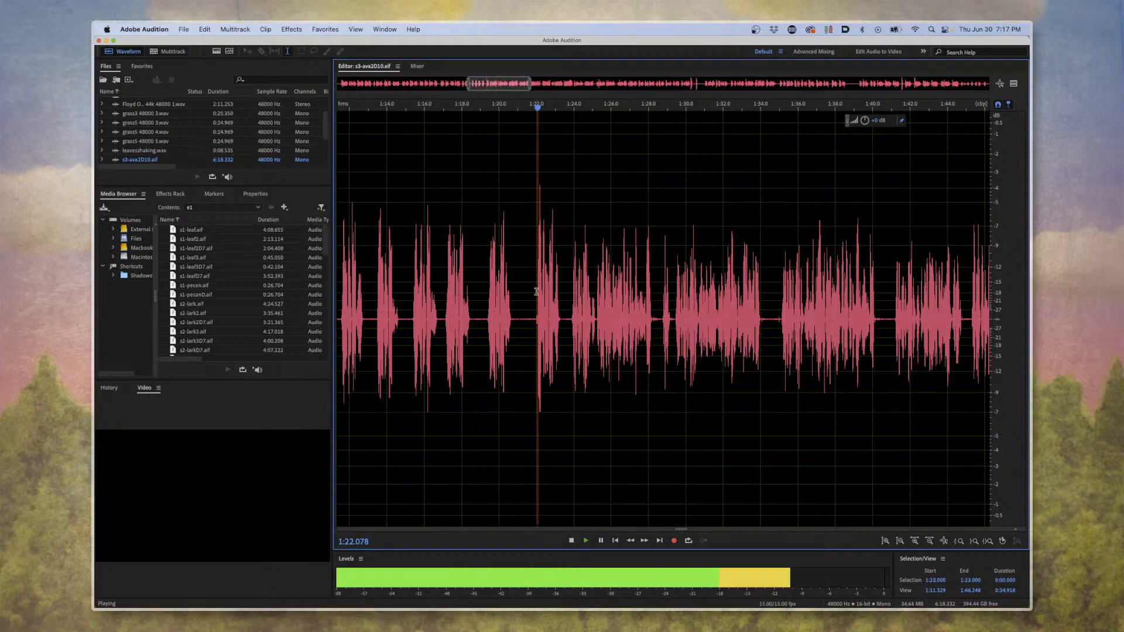
pyautogui.click(484, 291)
pyautogui.click(444, 289)
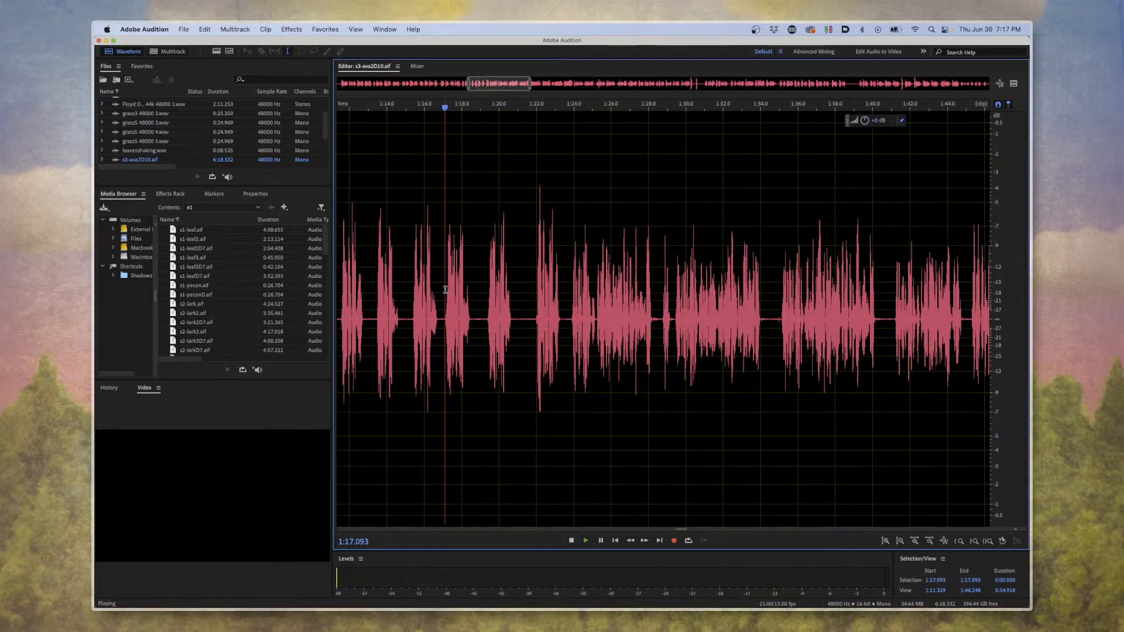
pyautogui.click(413, 278)
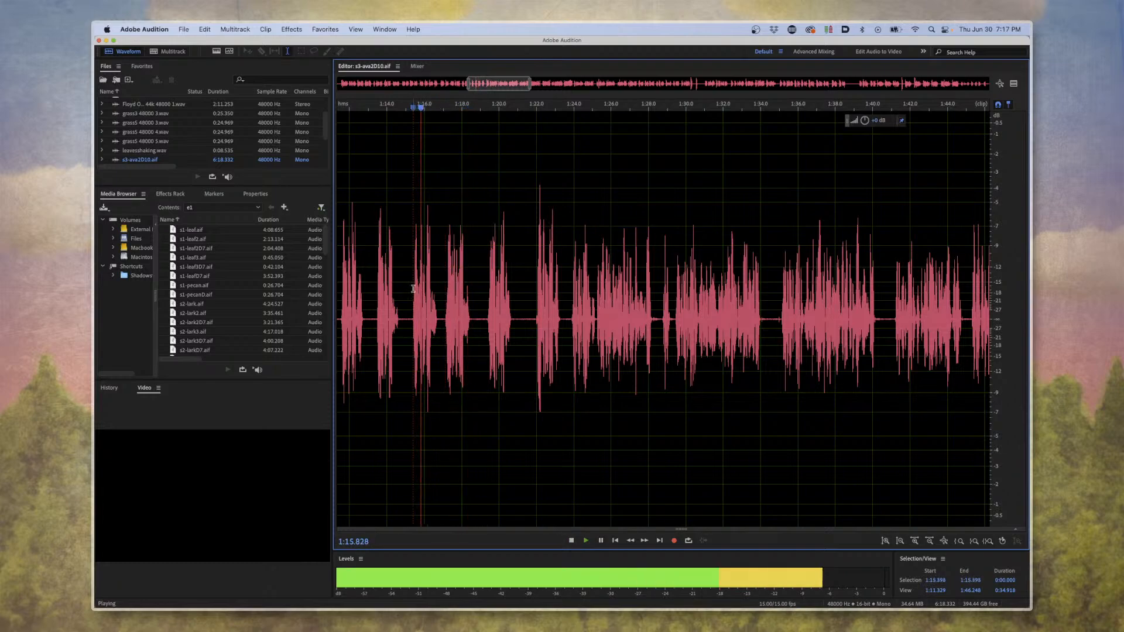
pyautogui.press('space')
# Return to the multitrack session and play the exchange between Ava and Lark from about 0:12 to 0:18.
pyautogui.click(186, 69)
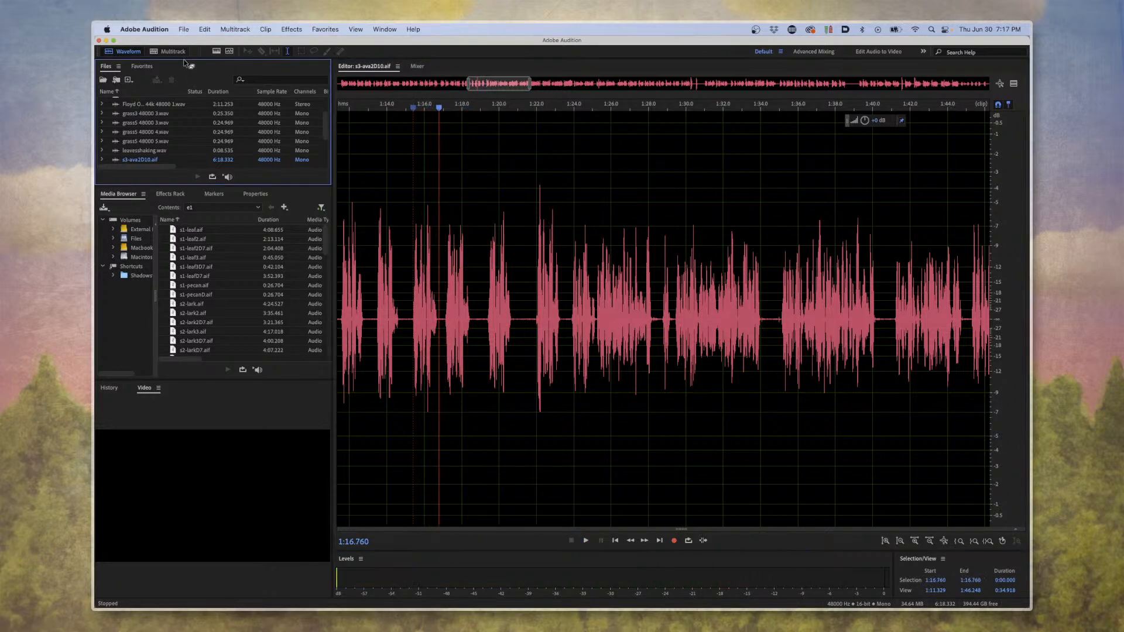
pyautogui.click(175, 52)
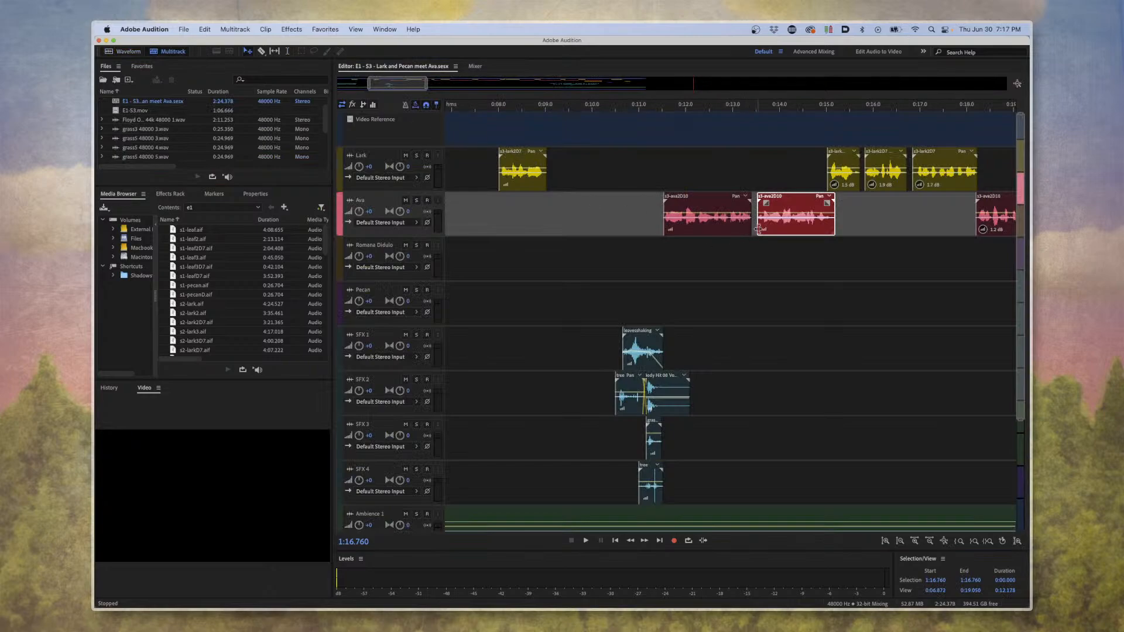
pyautogui.click(691, 109)
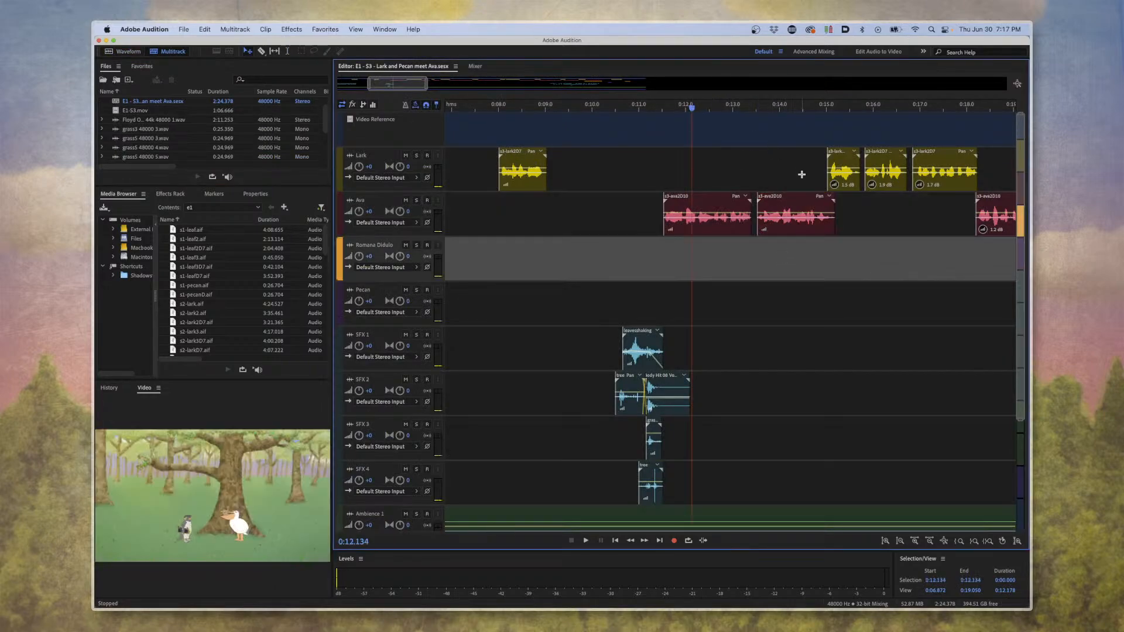
pyautogui.scroll(-4, 796, 178)
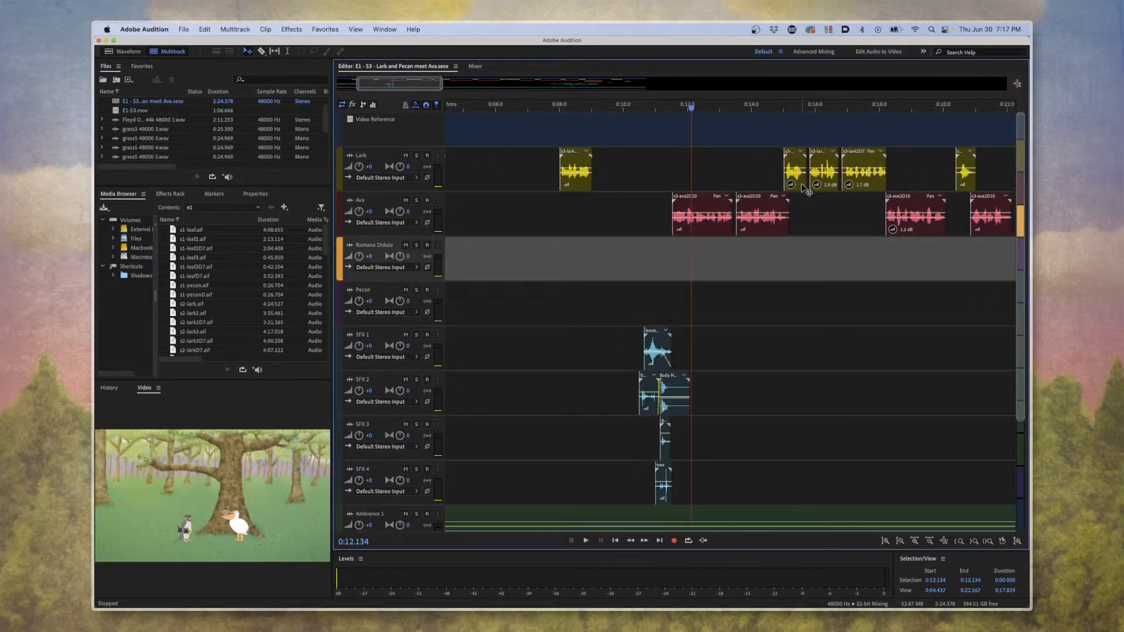
pyautogui.hscroll(5, 807, 191)
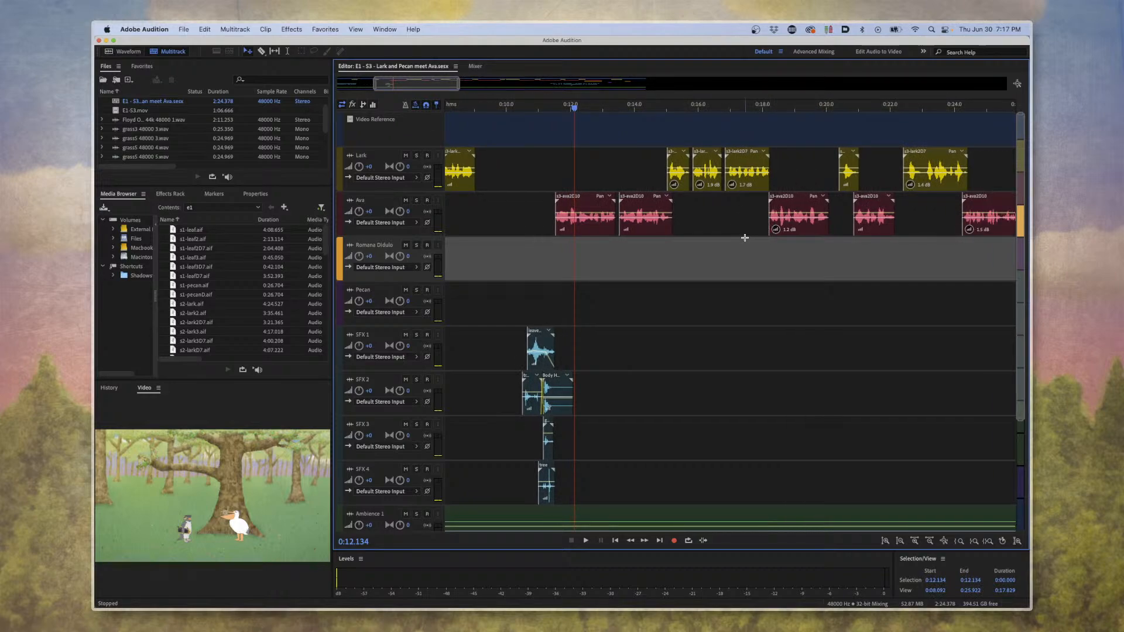
pyautogui.press('space')
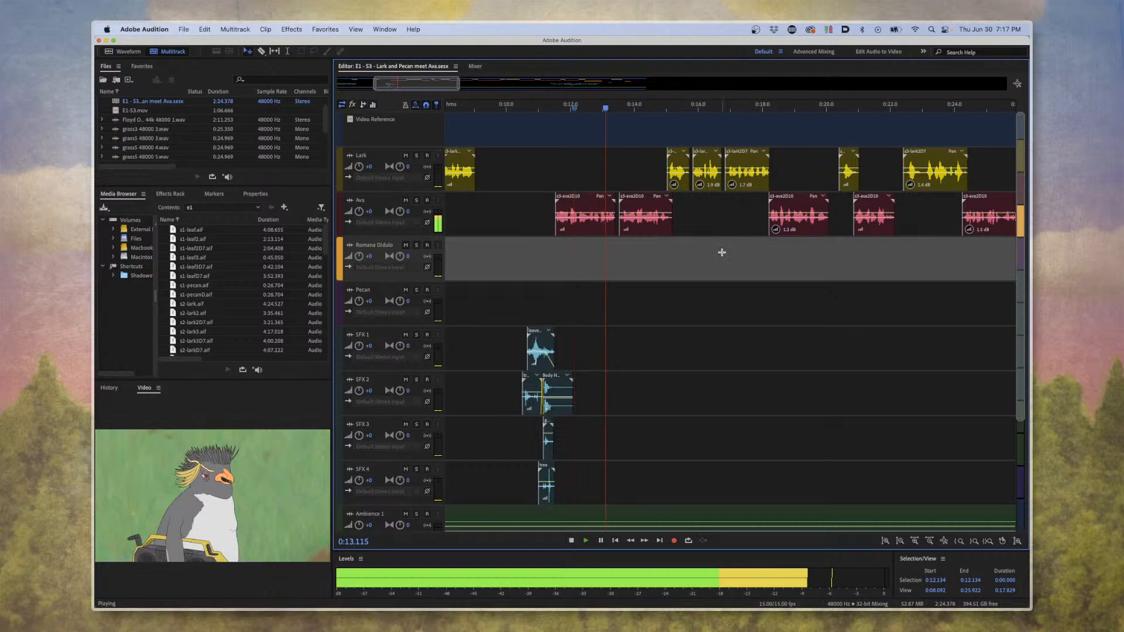
pyautogui.scroll(-2, 728, 250)
pyautogui.hscroll(8, 727, 249)
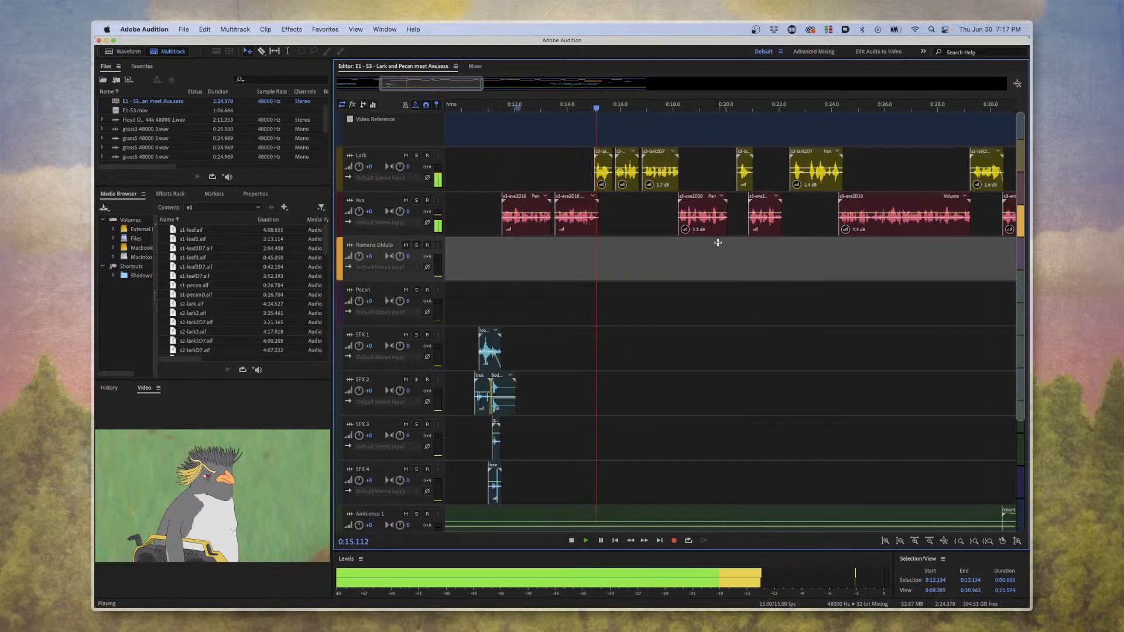
pyautogui.scroll(5, 718, 242)
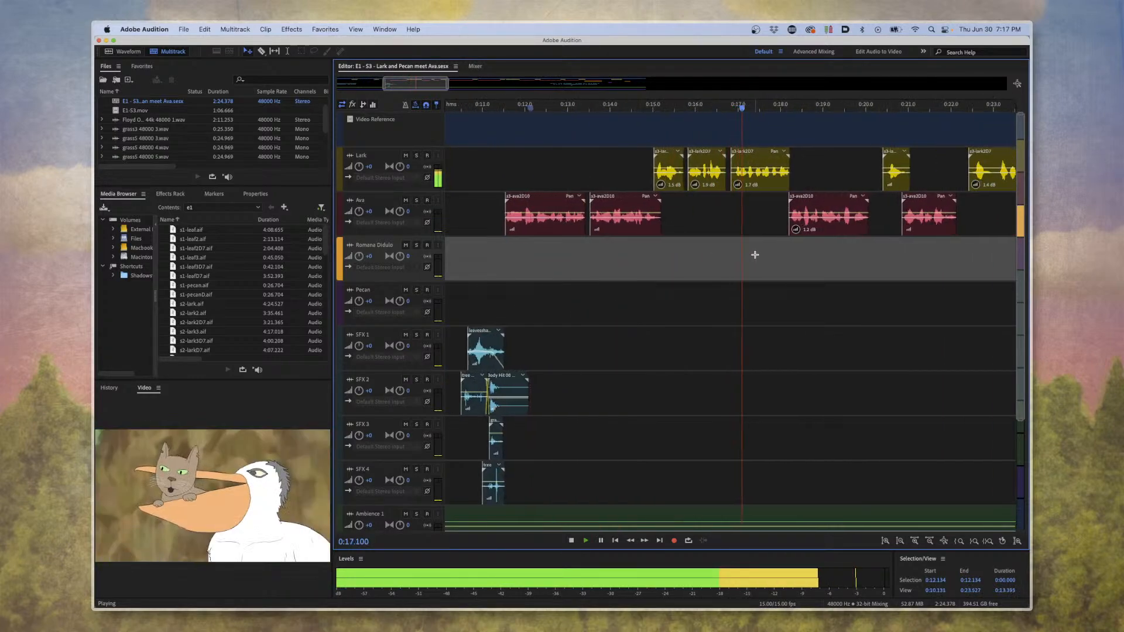
pyautogui.scroll(2, 734, 254)
pyautogui.press('space')
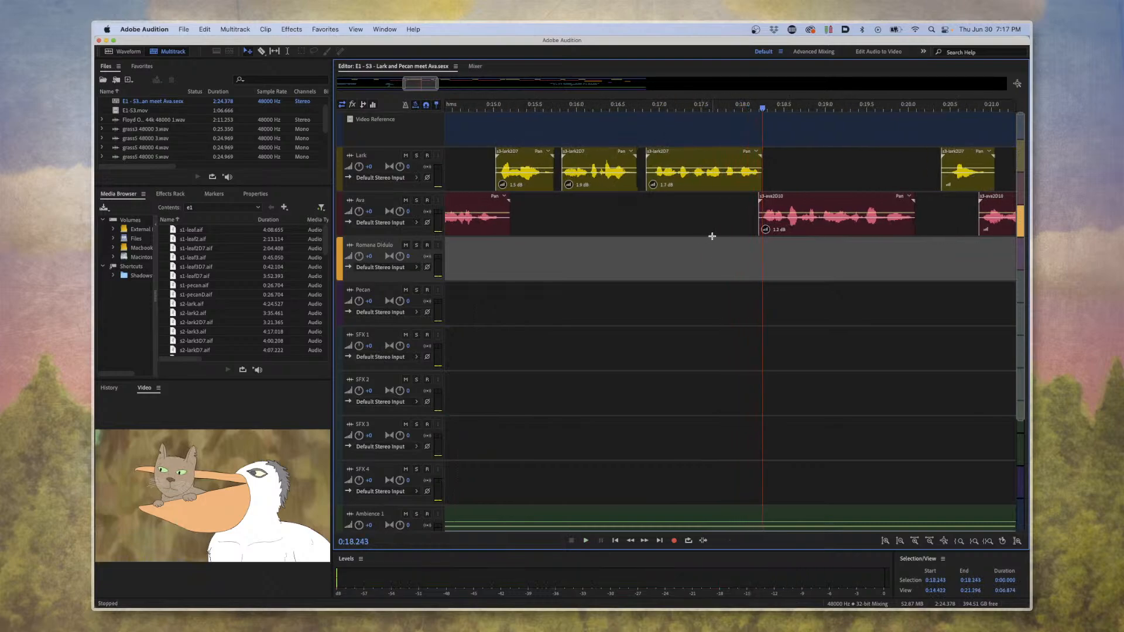
# Examine Lark's three consecutive clips up close and play them from about 0:15 into Ava's reply at 0:18.
pyautogui.click(543, 109)
pyautogui.scroll(3, 717, 241)
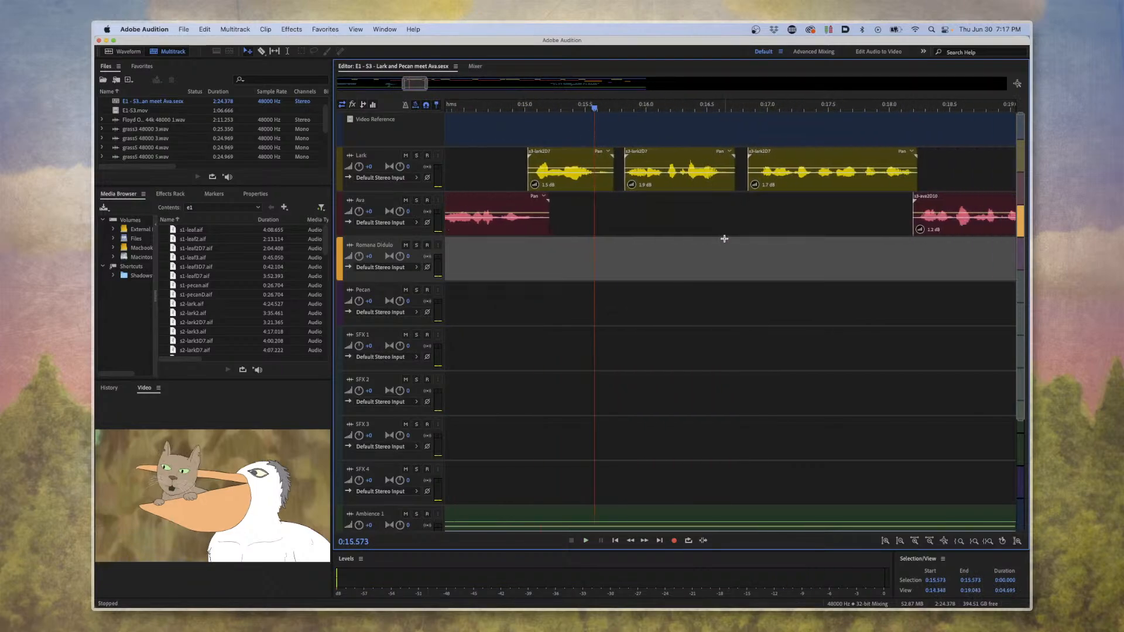
pyautogui.hscroll(2, 603, 189)
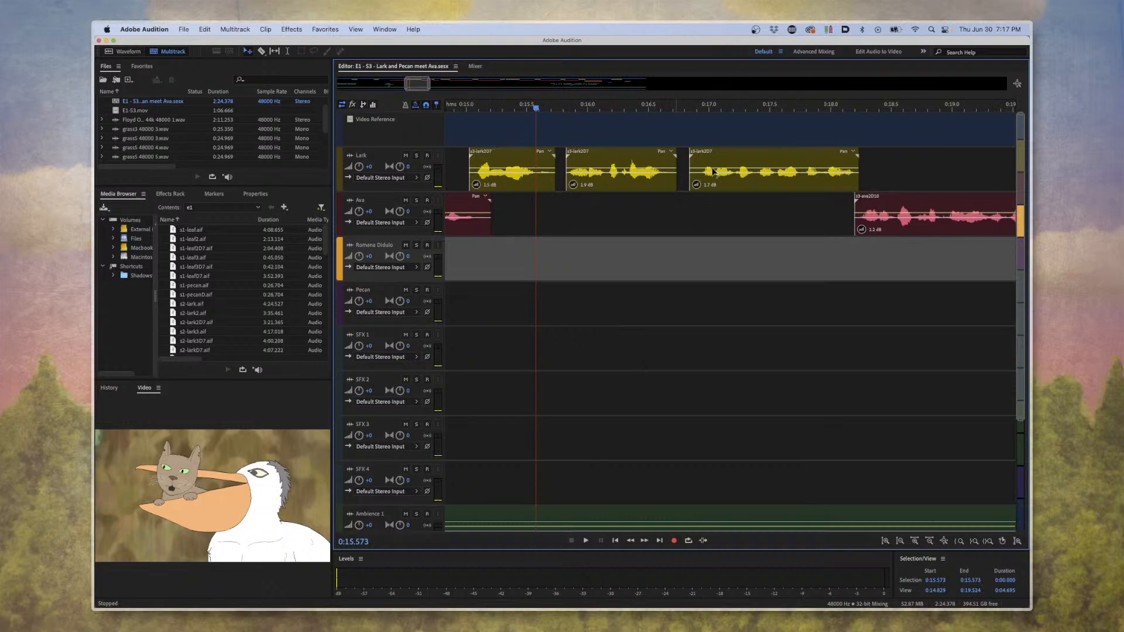
pyautogui.scroll(4, 755, 211)
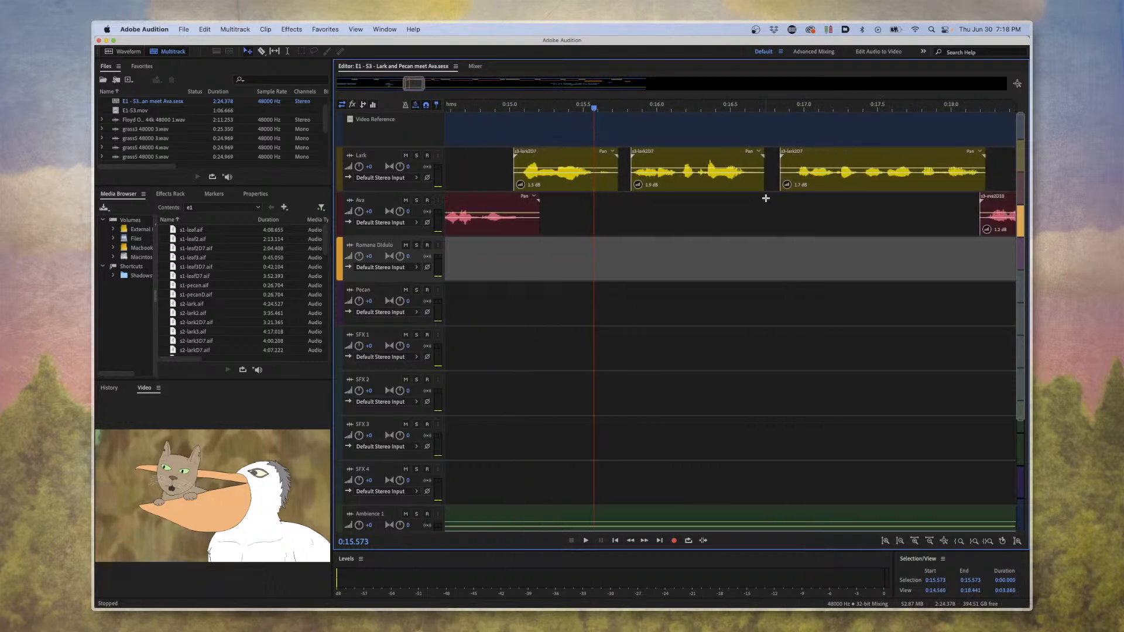
pyautogui.scroll(-2, 766, 199)
pyautogui.click(677, 111)
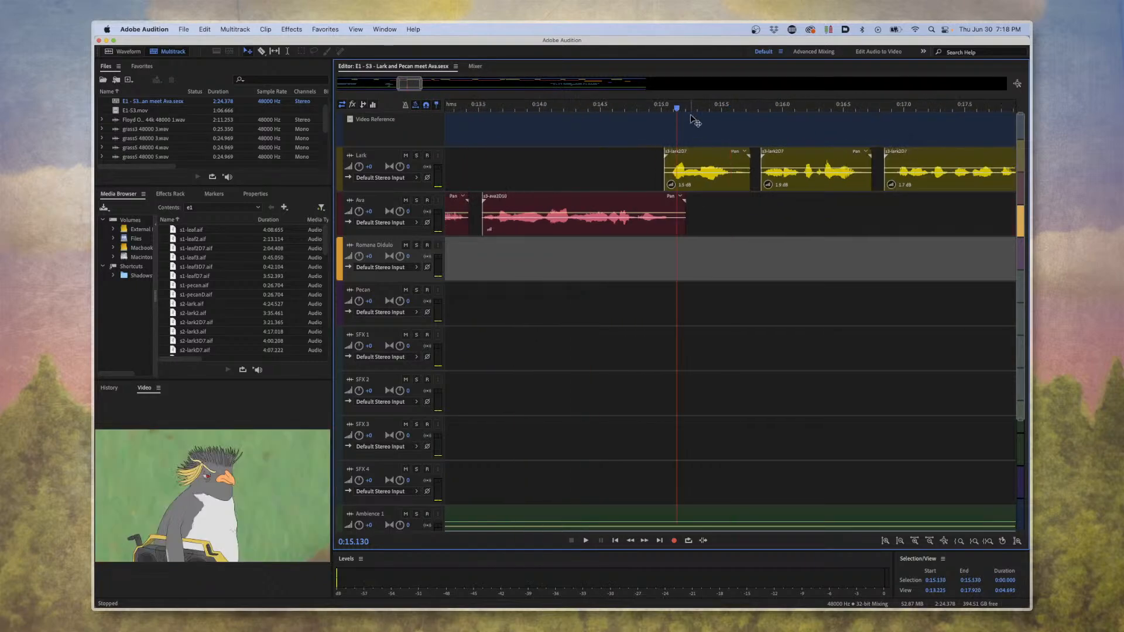
pyautogui.scroll(1, 796, 199)
pyautogui.hscroll(6, 798, 200)
pyautogui.hscroll(2, 798, 200)
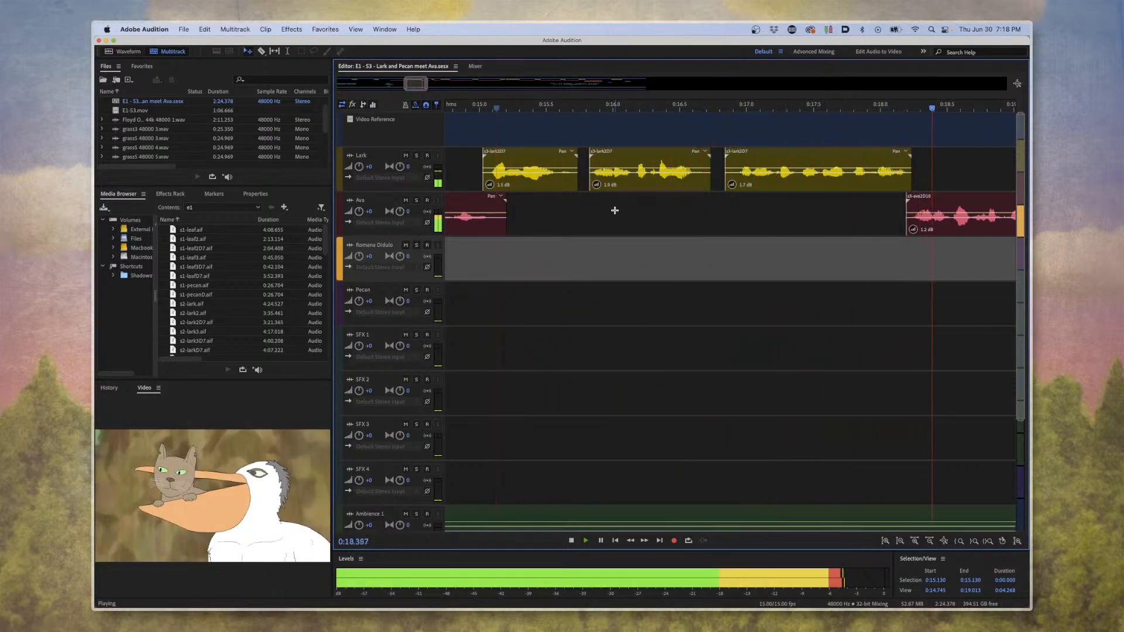
pyautogui.press('space')
# Play Ava's long clip from about 0:24 to 0:29 and bring the whole scene into view.
pyautogui.scroll(-5, 615, 210)
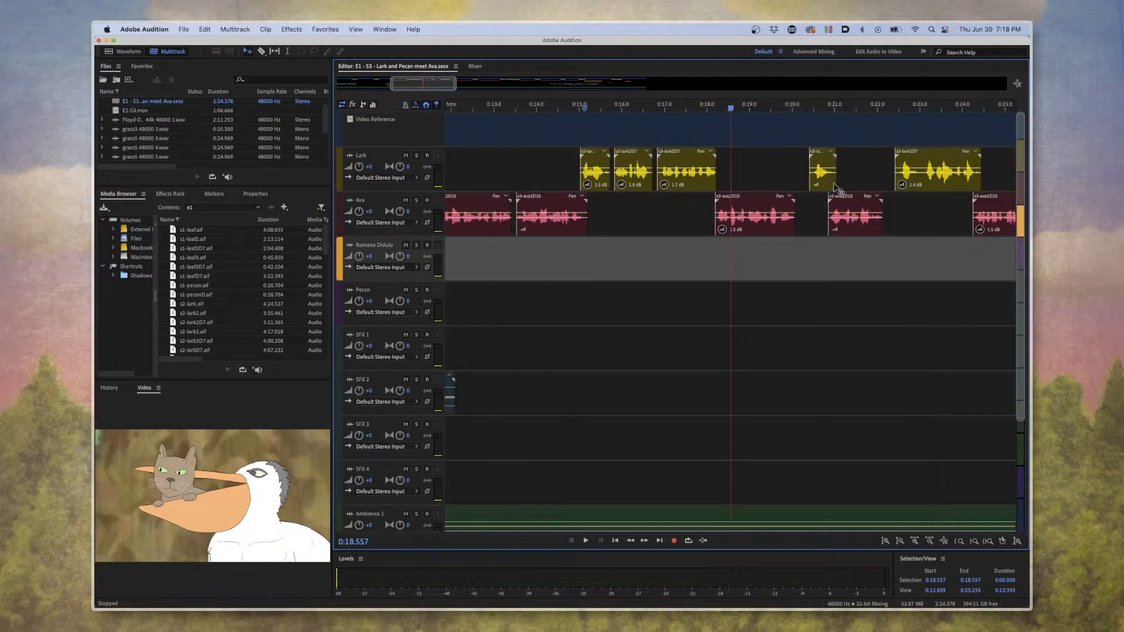
pyautogui.hscroll(3, 836, 189)
pyautogui.hscroll(2, 838, 188)
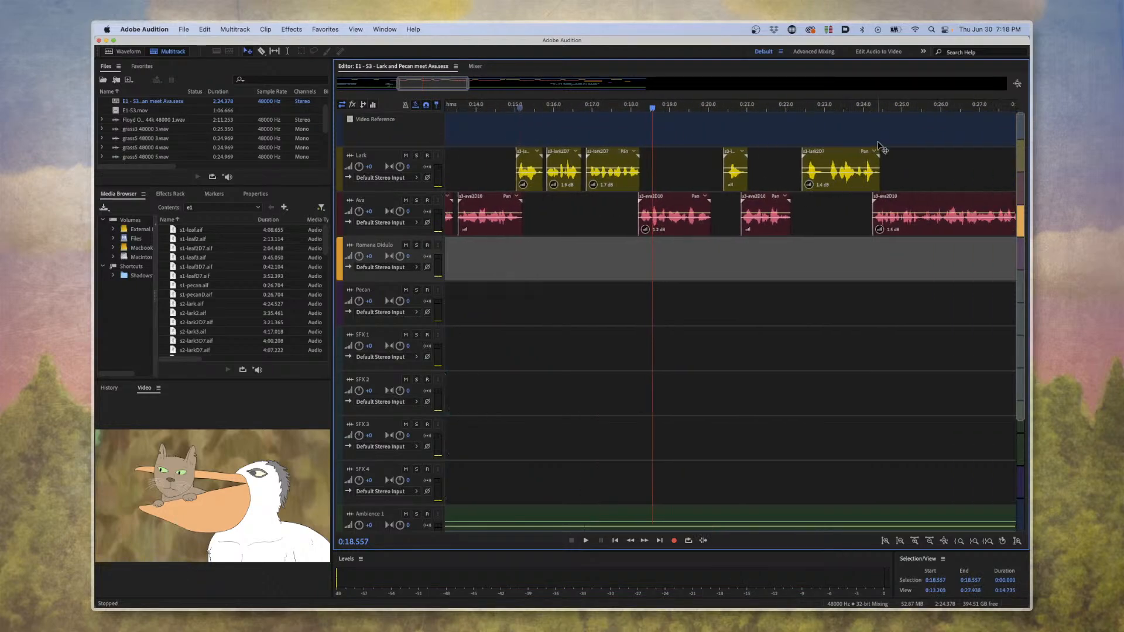
pyautogui.click(879, 109)
pyautogui.scroll(-5, 847, 282)
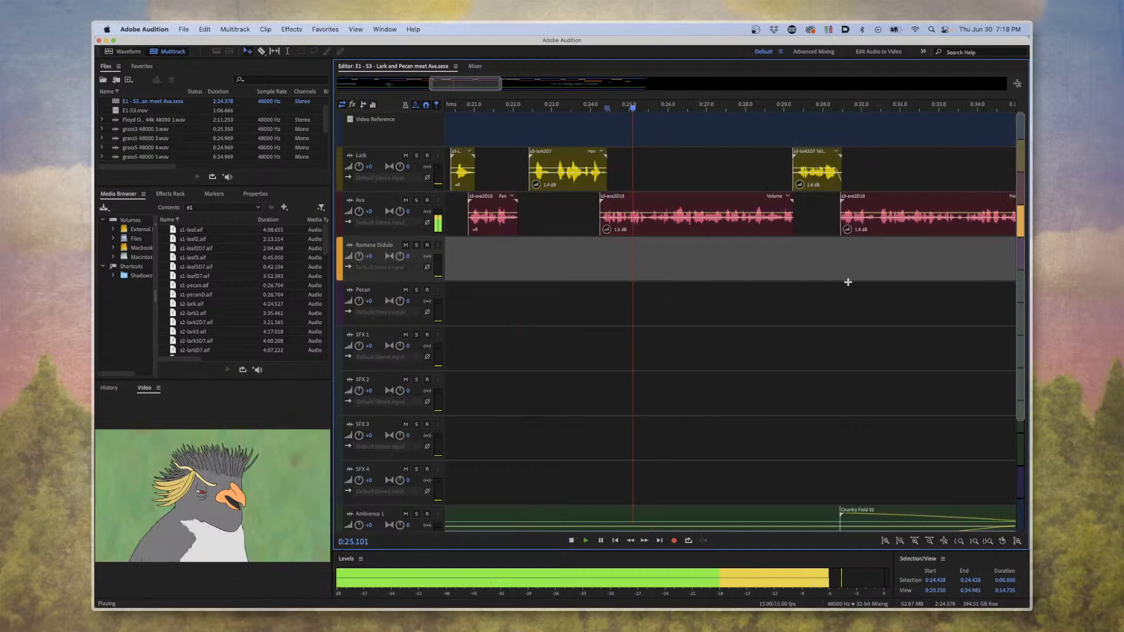
pyautogui.scroll(-10, 844, 282)
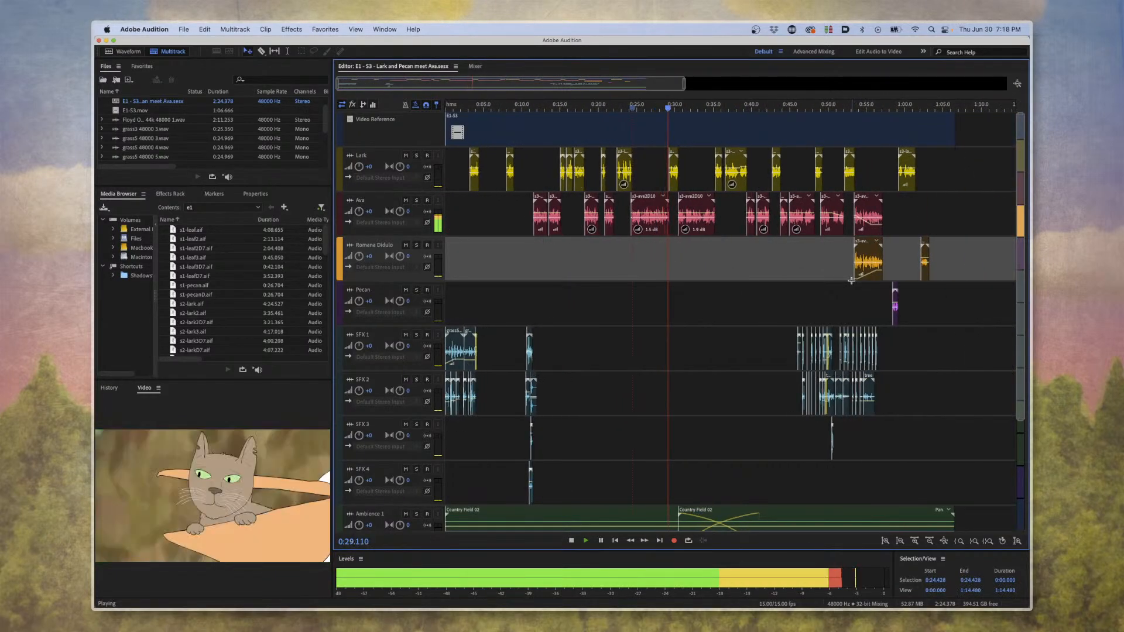
pyautogui.press('space')
# Look over the ambience and music tracks, and play the matching clips on the Ava and Romana Didulo tracks from about 0:53 to 0:57.
pyautogui.scroll(-5, 784, 278)
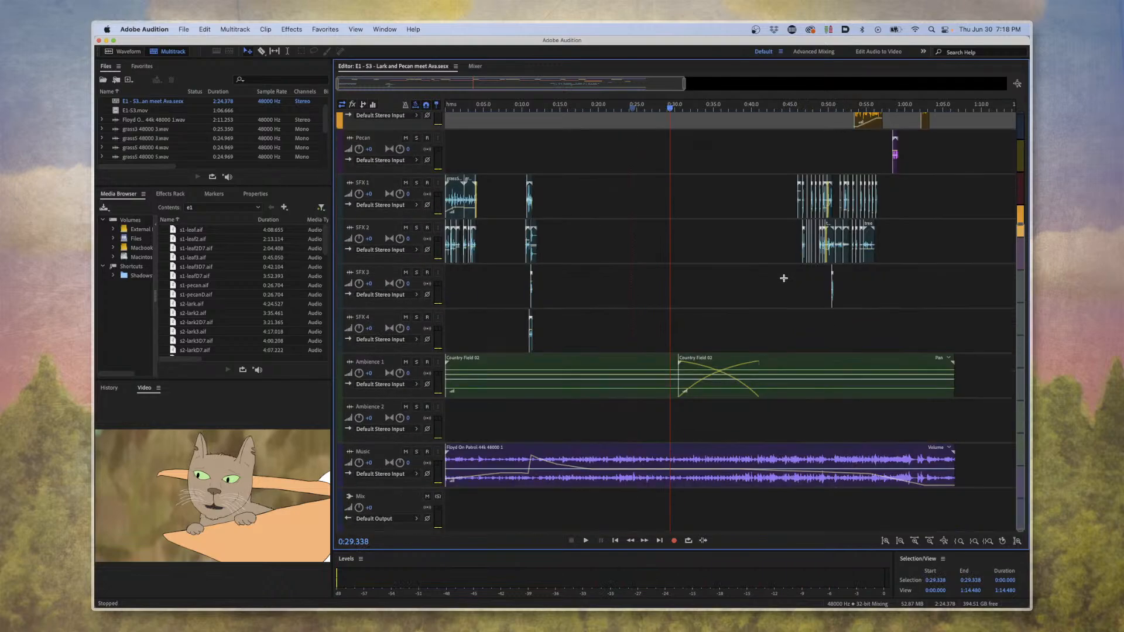
pyautogui.scroll(5, 784, 278)
pyautogui.click(855, 106)
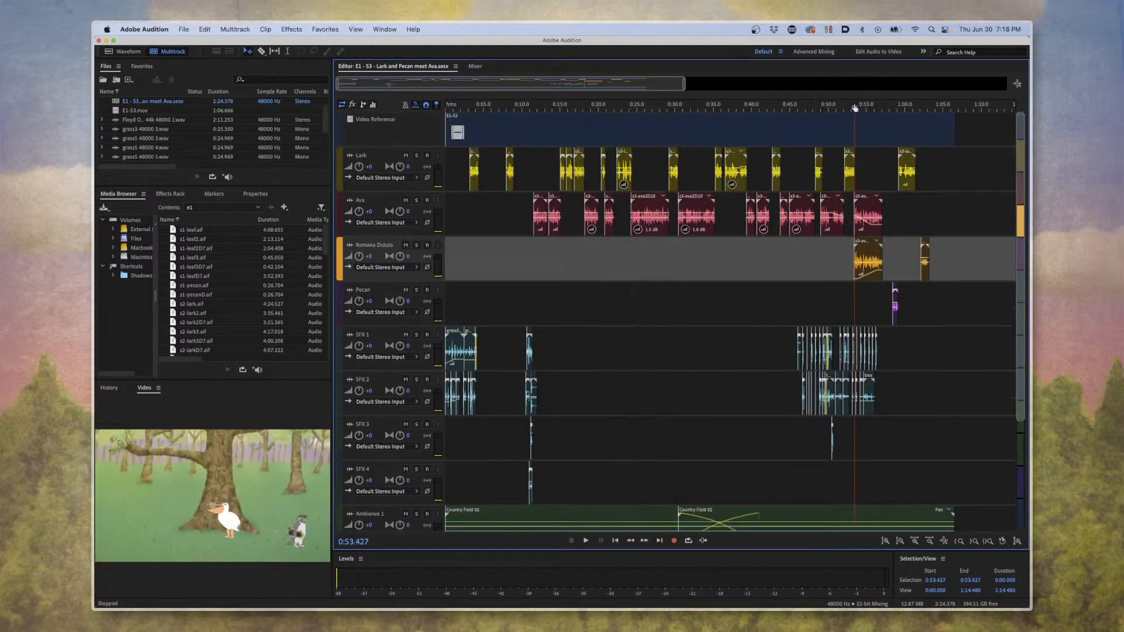
pyautogui.scroll(7, 866, 246)
pyautogui.scroll(6, 866, 246)
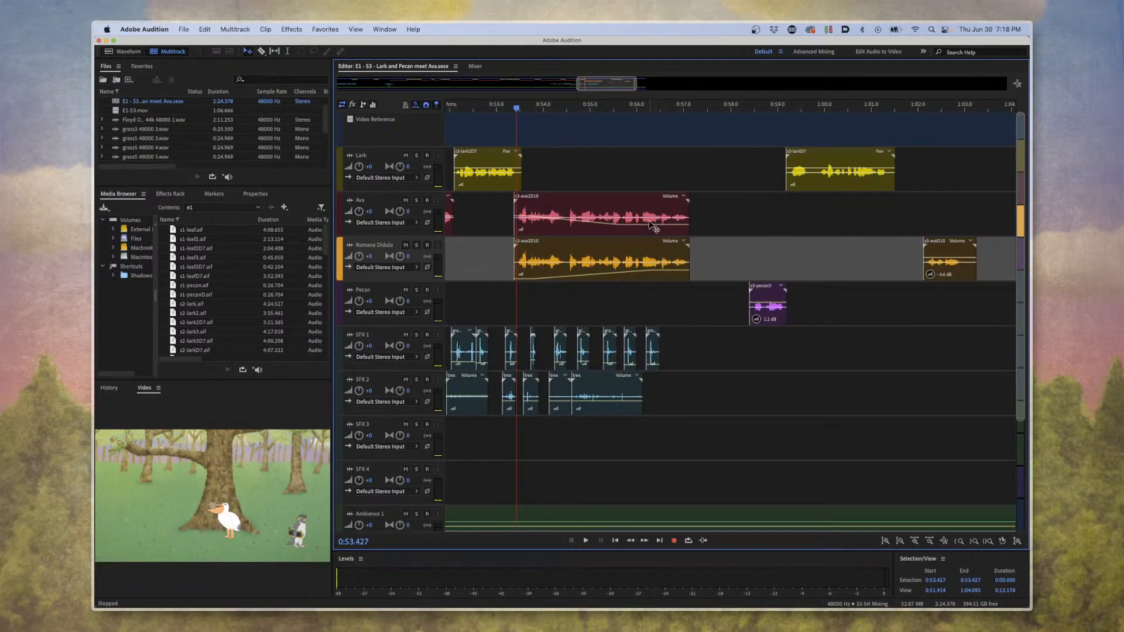
pyautogui.press('space')
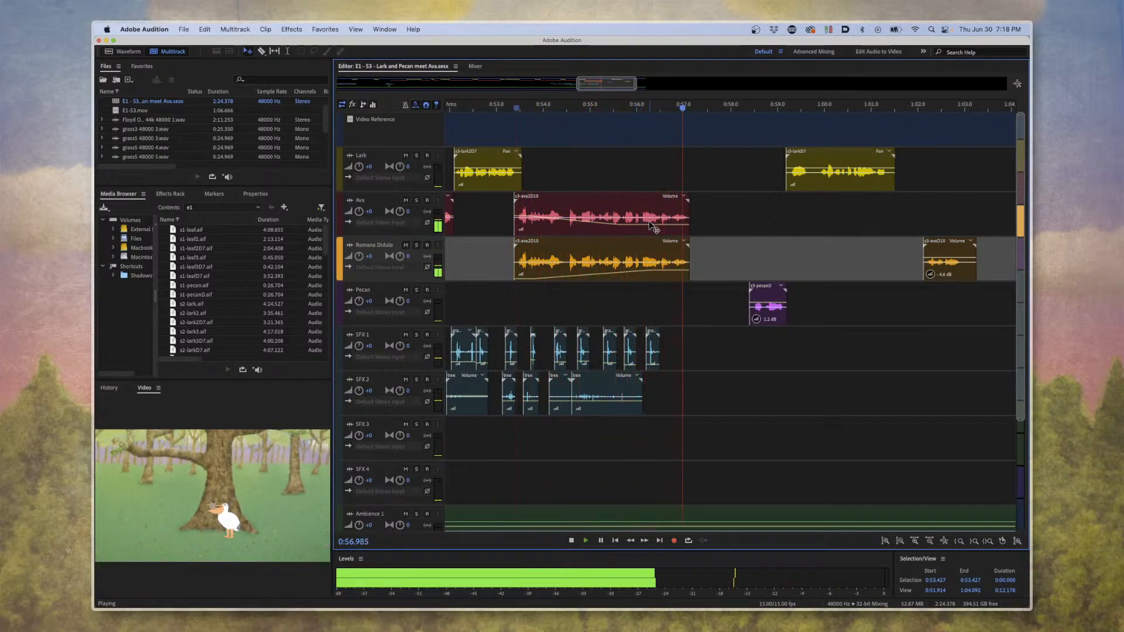
pyautogui.press('space')
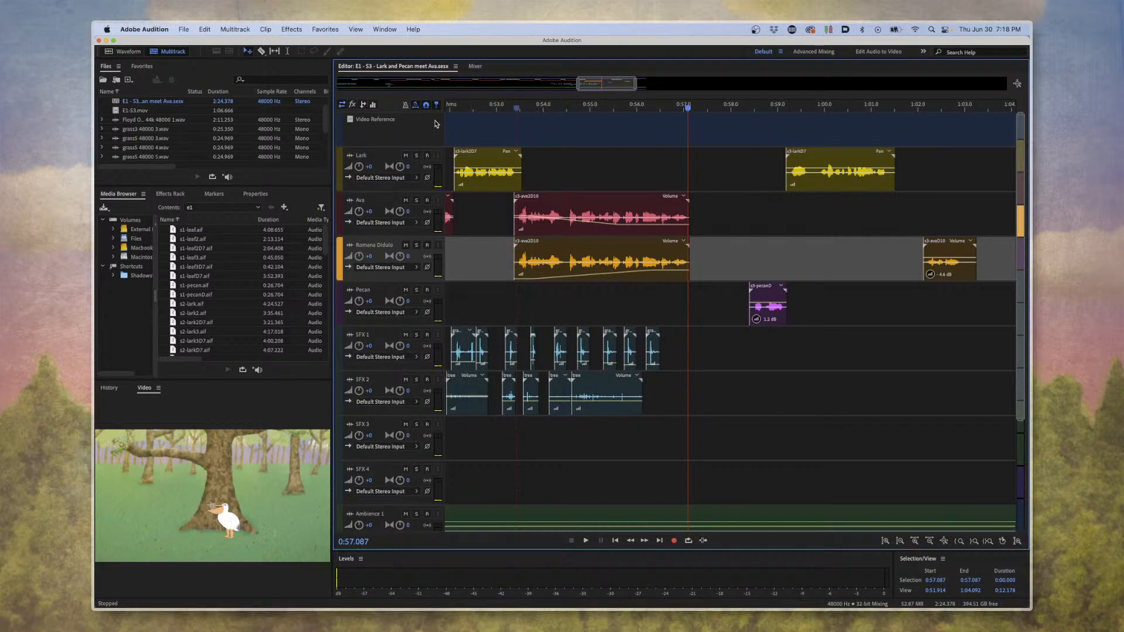
# Look at the Advanced Mixing workspace, return to Default, and play Pecan's and Lark's clips from about 0:57 to 1:01.
pyautogui.click(814, 52)
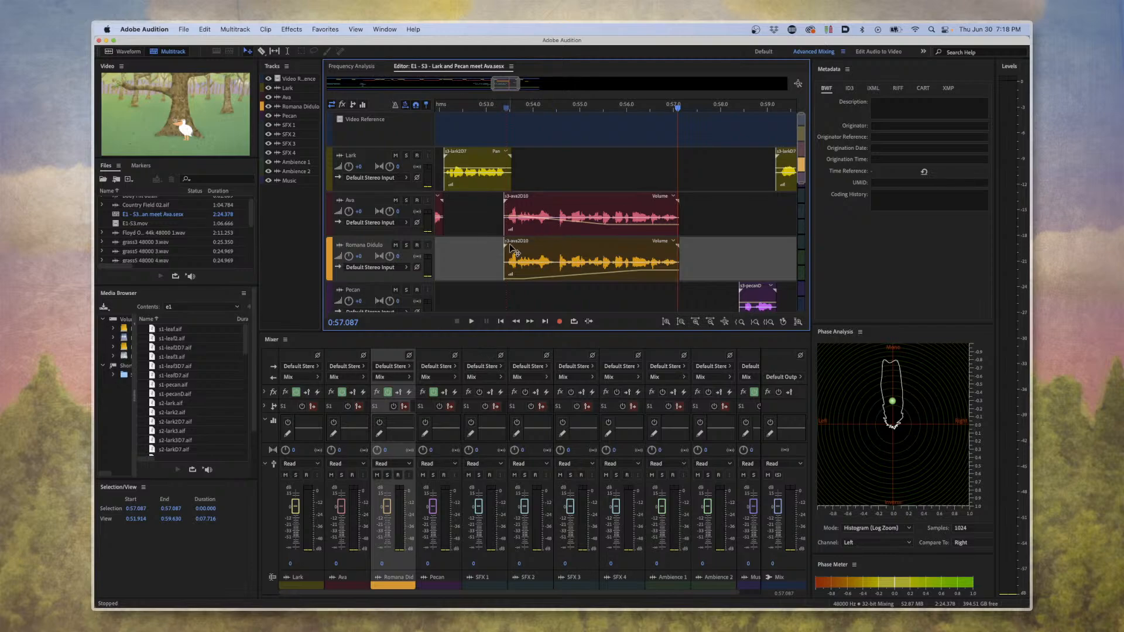
pyautogui.click(762, 53)
pyautogui.press('space')
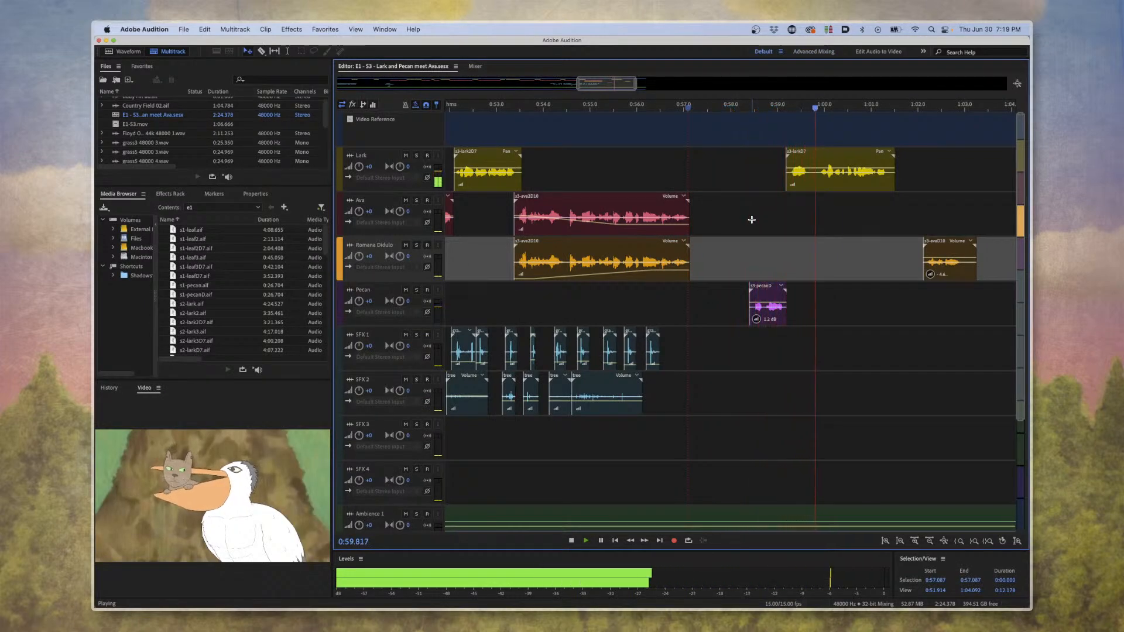
pyautogui.press('space')
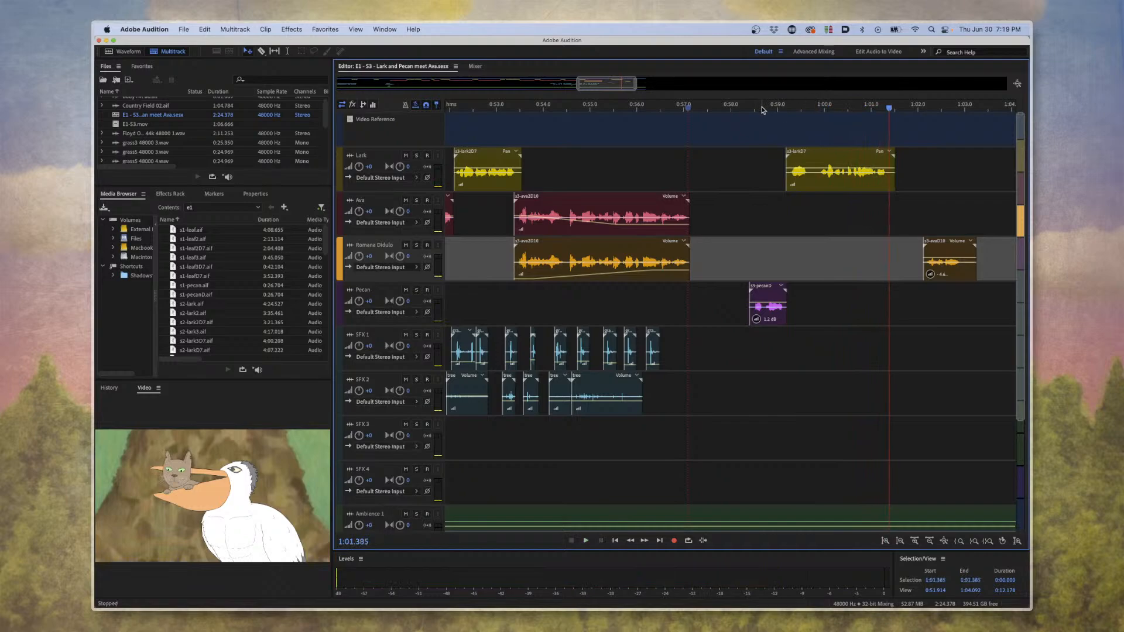
# Move the playhead to the start of Pecan's clip at about 0:58 and examine the clip more closely.
pyautogui.moveTo(762, 110); pyautogui.dragTo(748, 109)
pyautogui.click(711, 306)
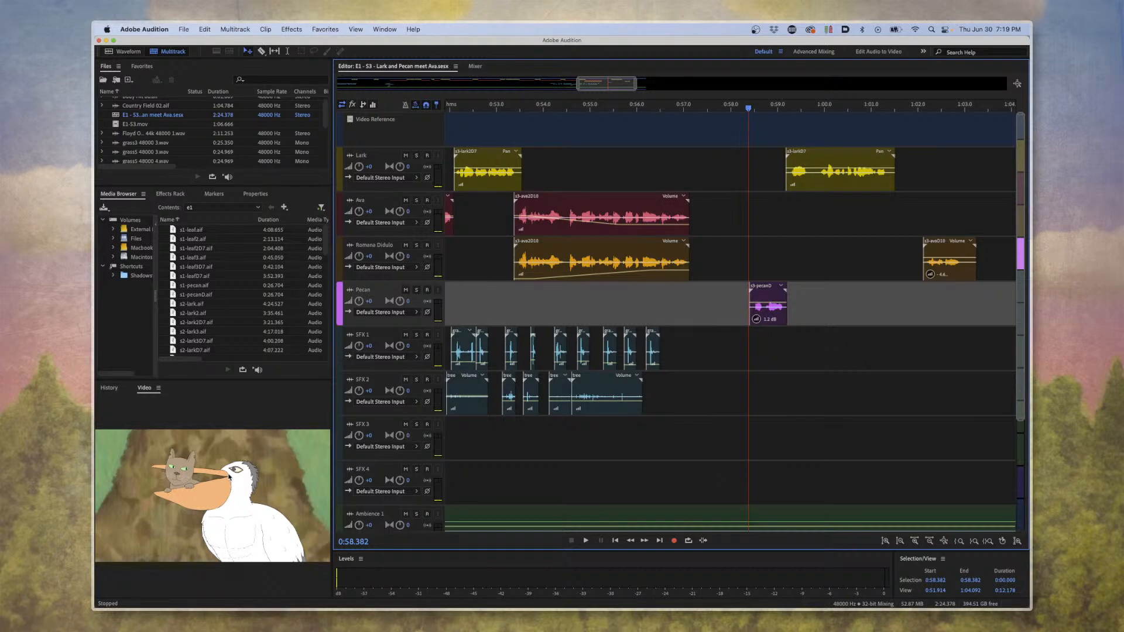
pyautogui.scroll(5, 735, 374)
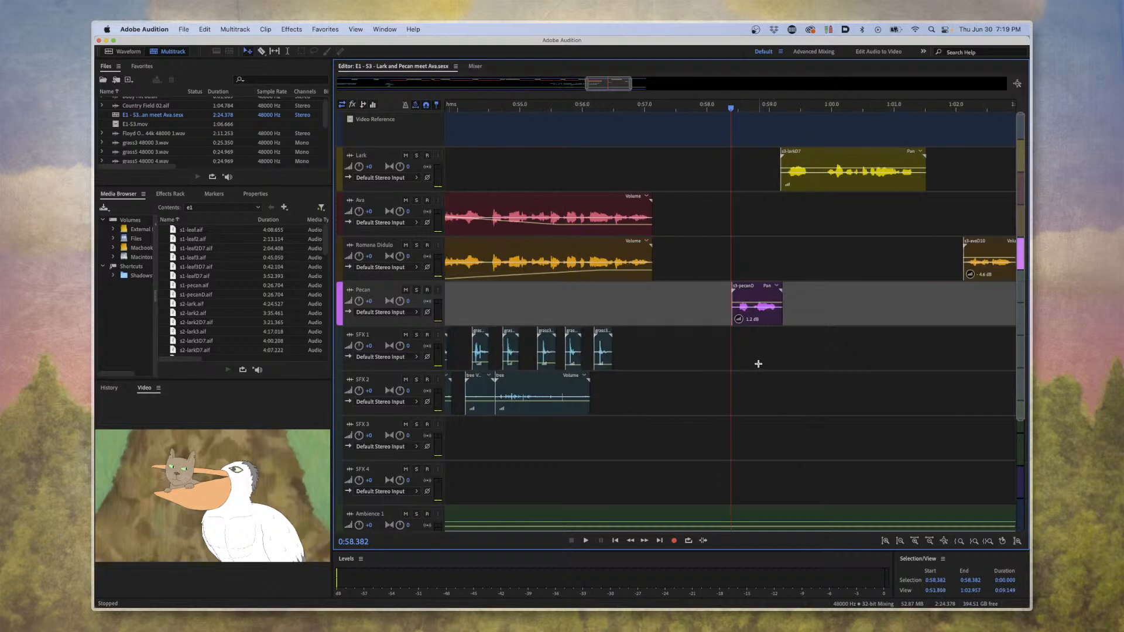
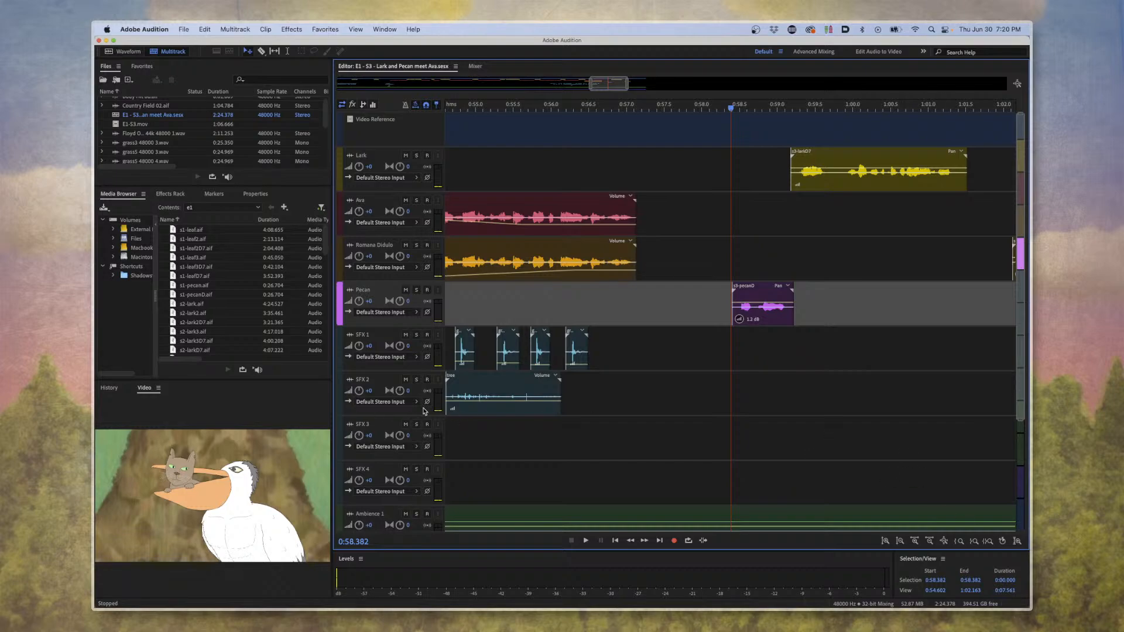
# Look over the clips between about 0:43 and 1:10, and play Pecan's clip from about 0:58 to 0:59.
pyautogui.click(560, 129)
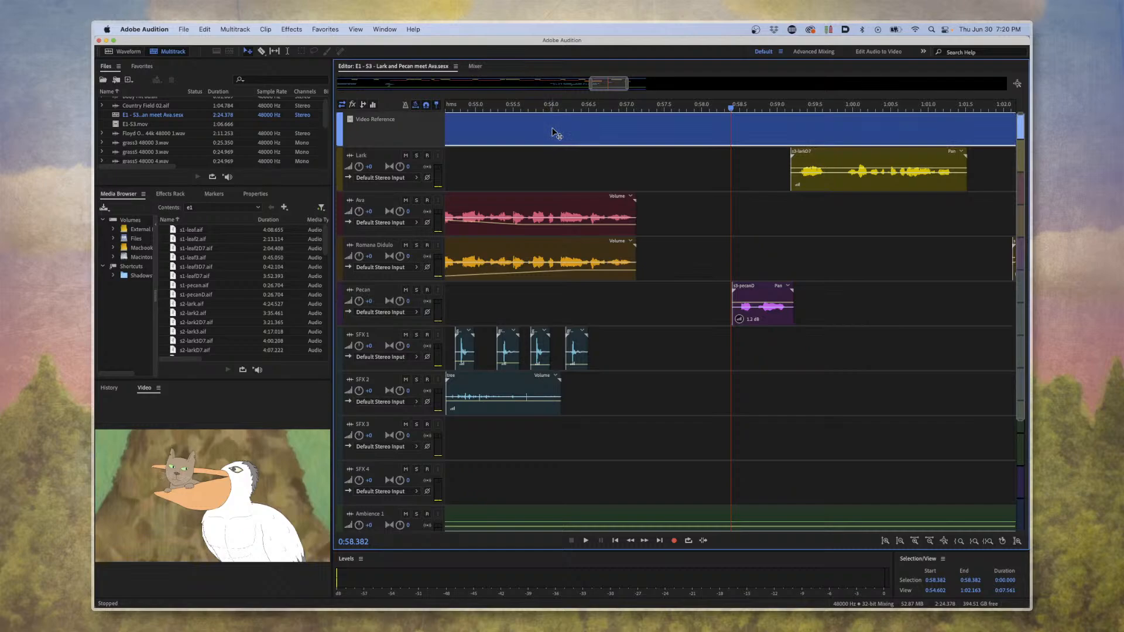
pyautogui.click(665, 154)
pyautogui.scroll(-6, 669, 151)
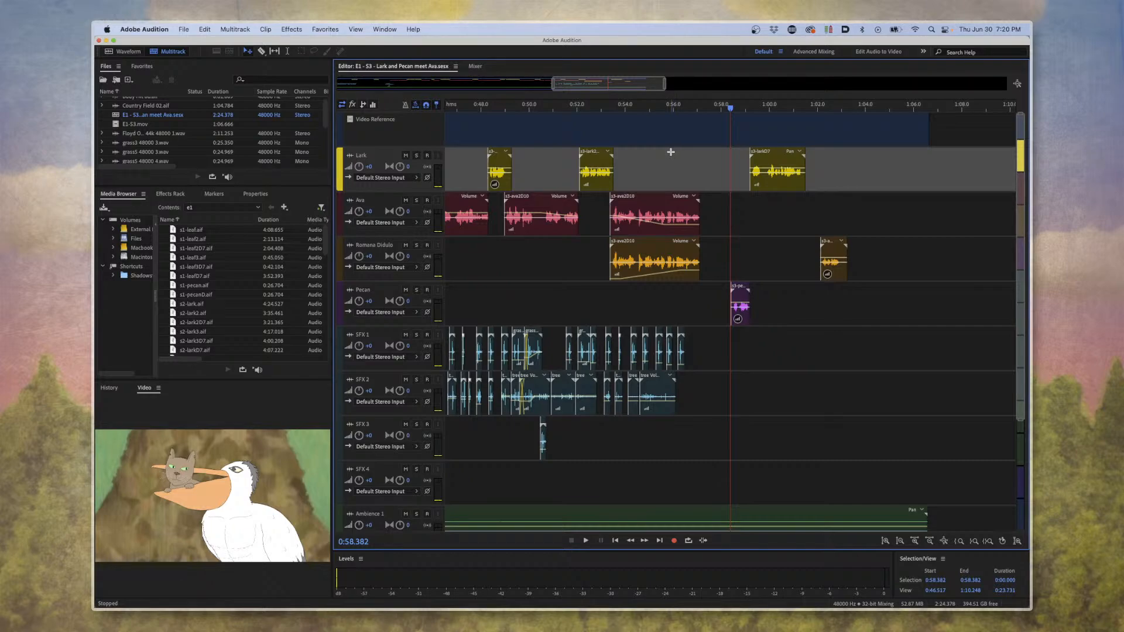
pyautogui.scroll(-3, 681, 166)
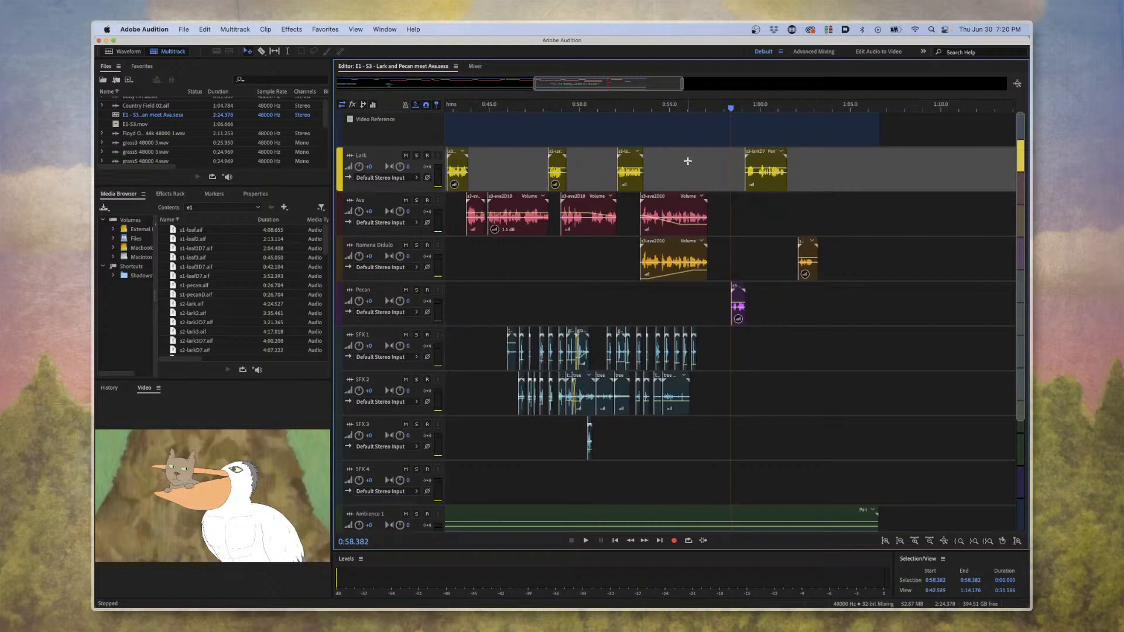
pyautogui.scroll(3, 673, 202)
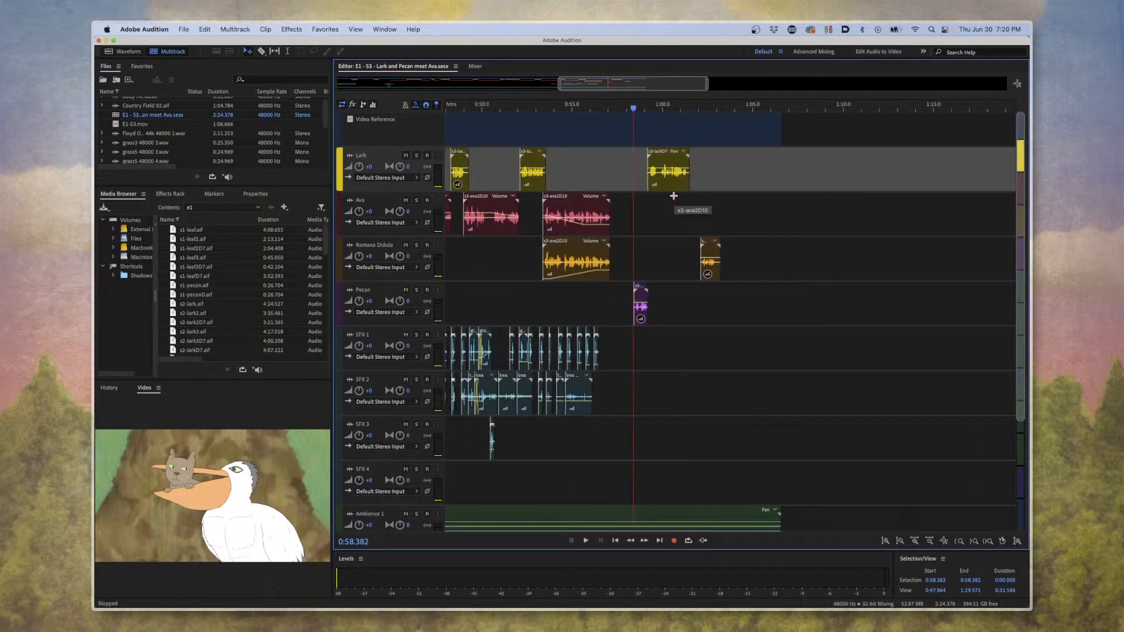
pyautogui.scroll(8, 761, 225)
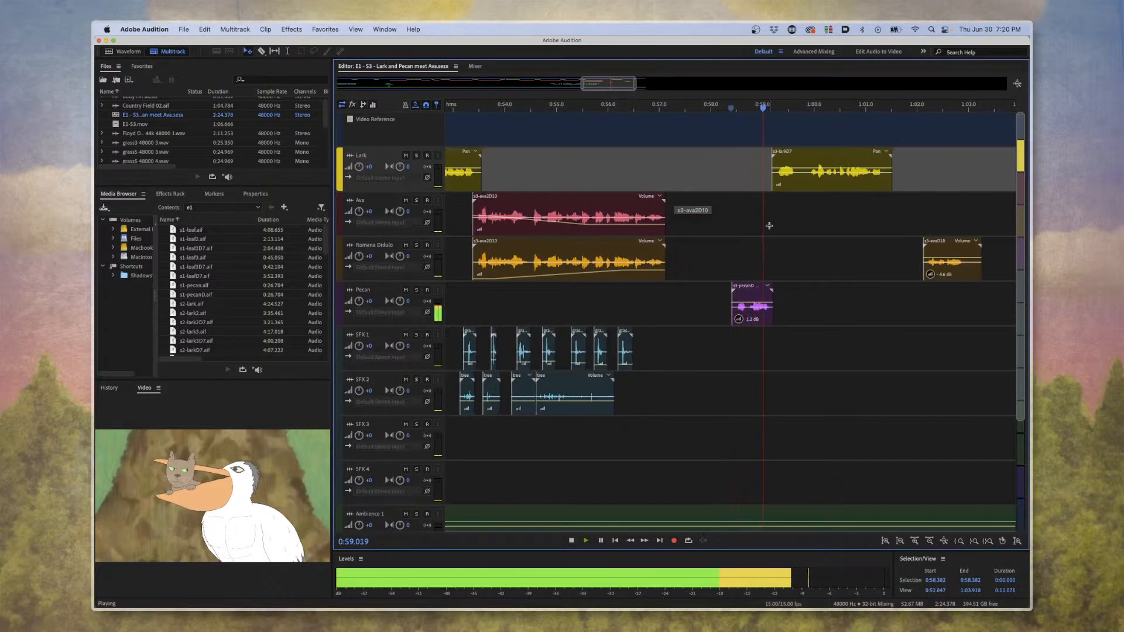
pyautogui.press('space')
# Open Pecan's source recording, show it in full, and play it from about 0:59 to its end.
pyautogui.click(759, 314)
pyautogui.doubleClick(759, 314)
pyautogui.scroll(-4, 711, 271)
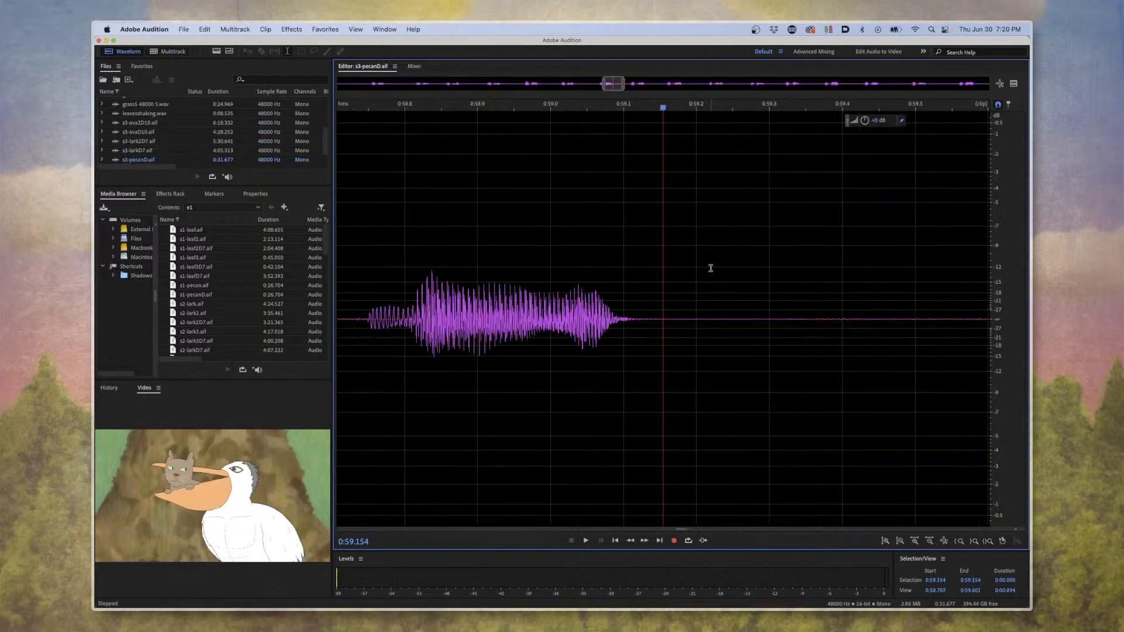
pyautogui.scroll(-8, 710, 268)
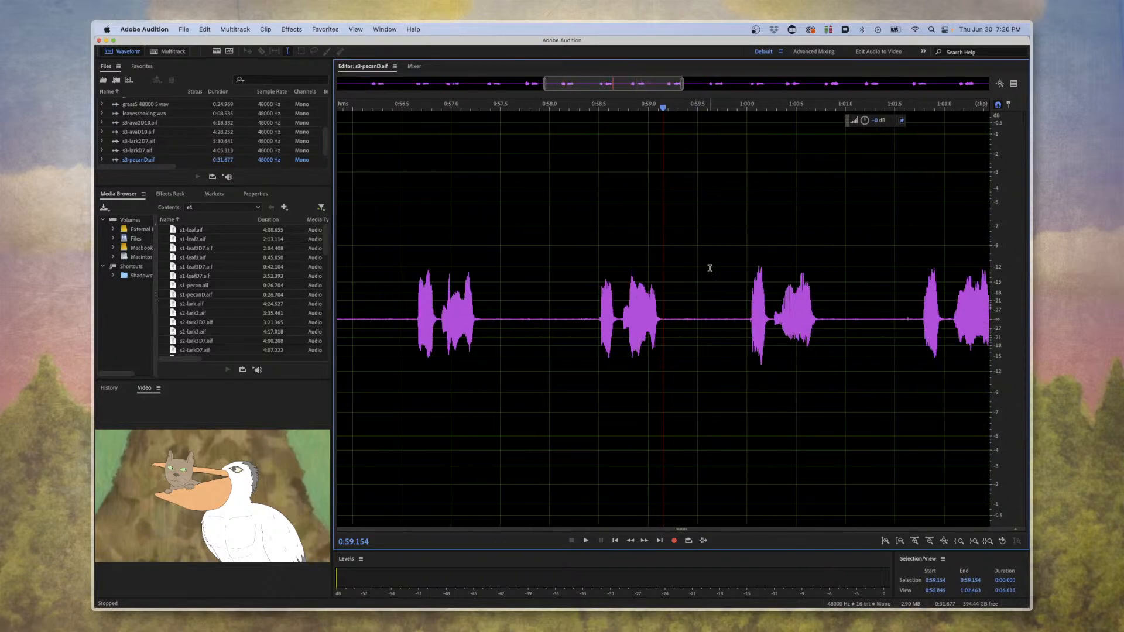
pyautogui.scroll(-3, 706, 269)
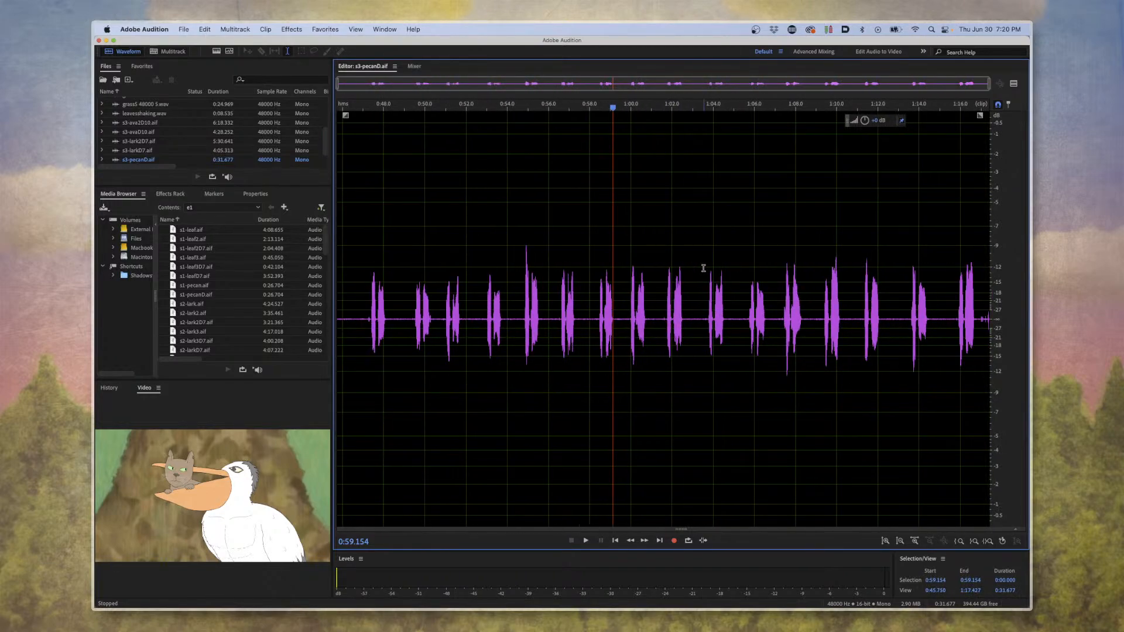
pyautogui.press('space')
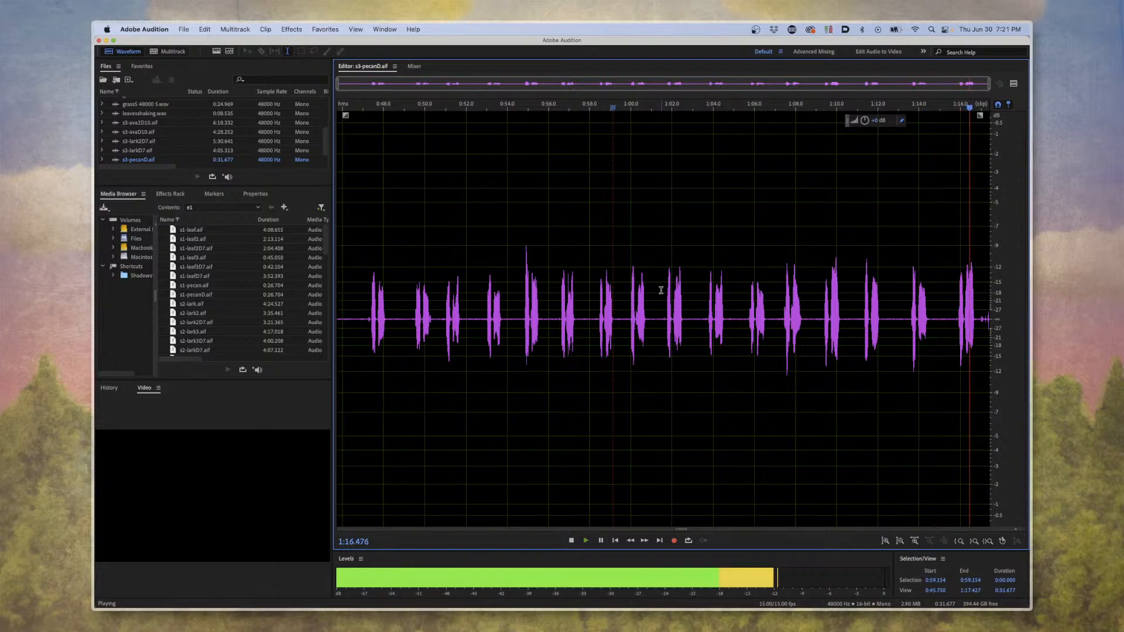
pyautogui.press('space')
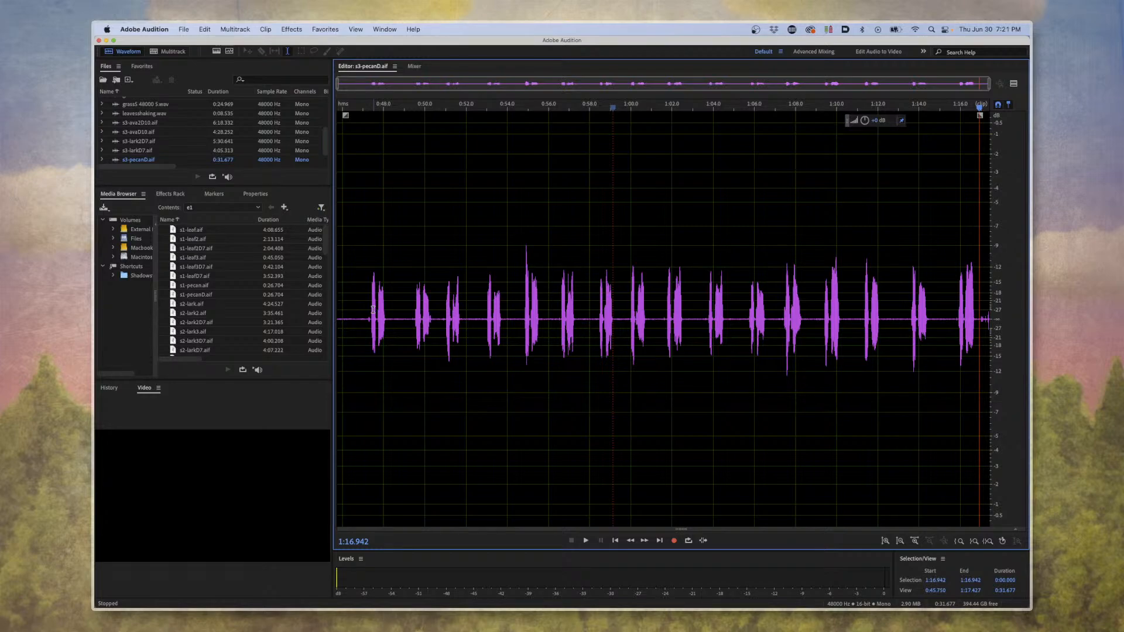
# Return to the multitrack session and move the playhead to about 0:45 in the scene.
pyautogui.click(410, 322)
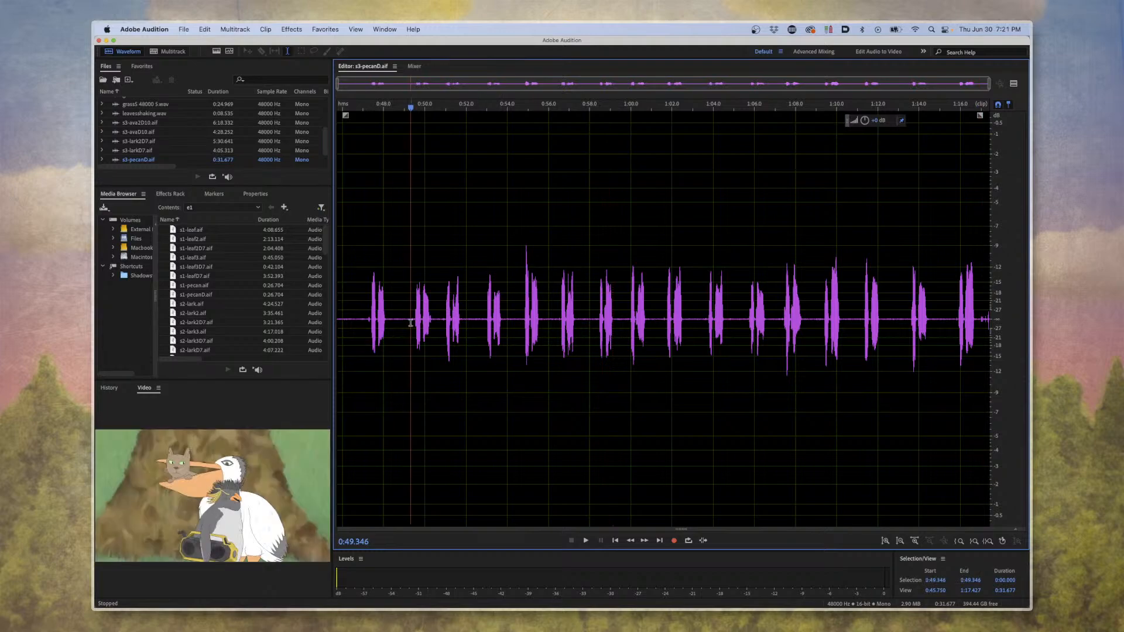
pyautogui.click(168, 51)
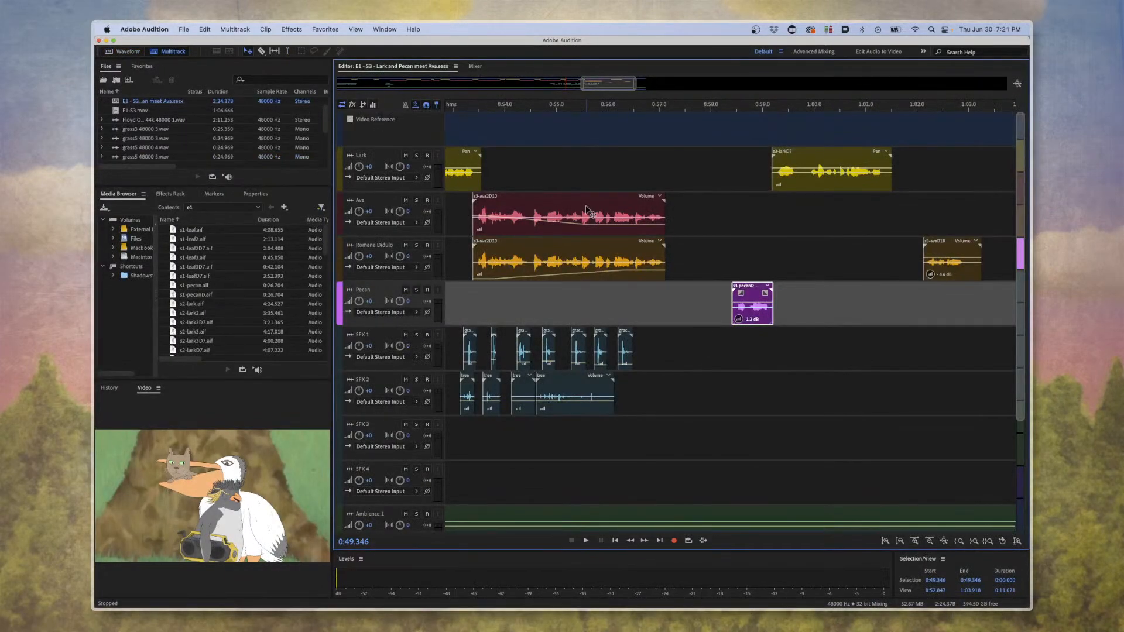
pyautogui.click(743, 246)
pyautogui.press('-')
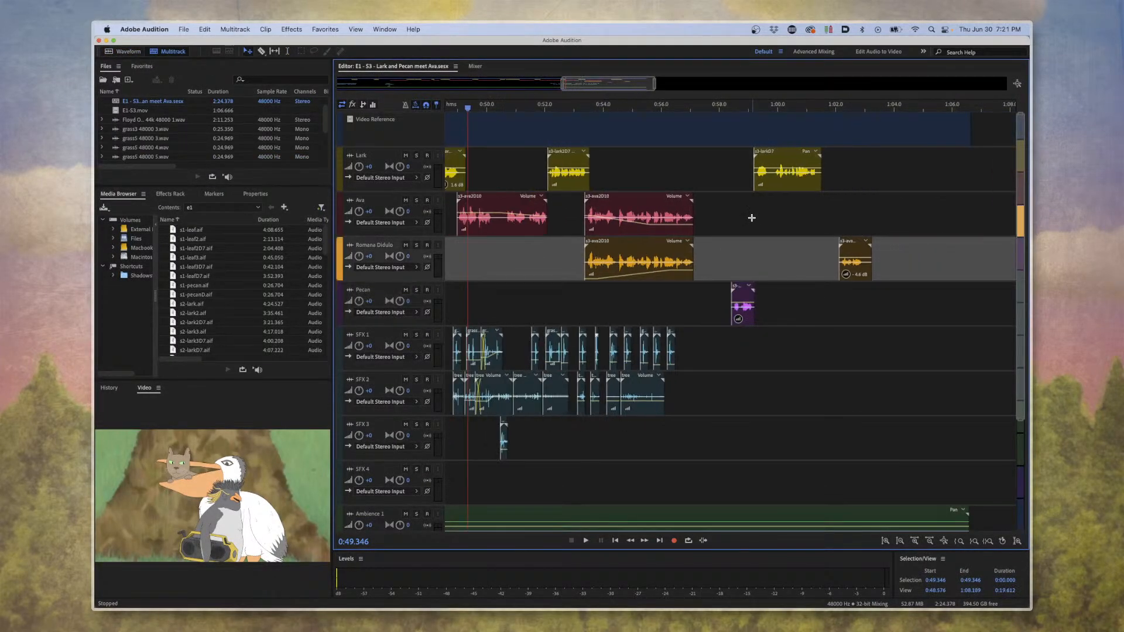
pyautogui.press('-')
pyautogui.click(661, 126)
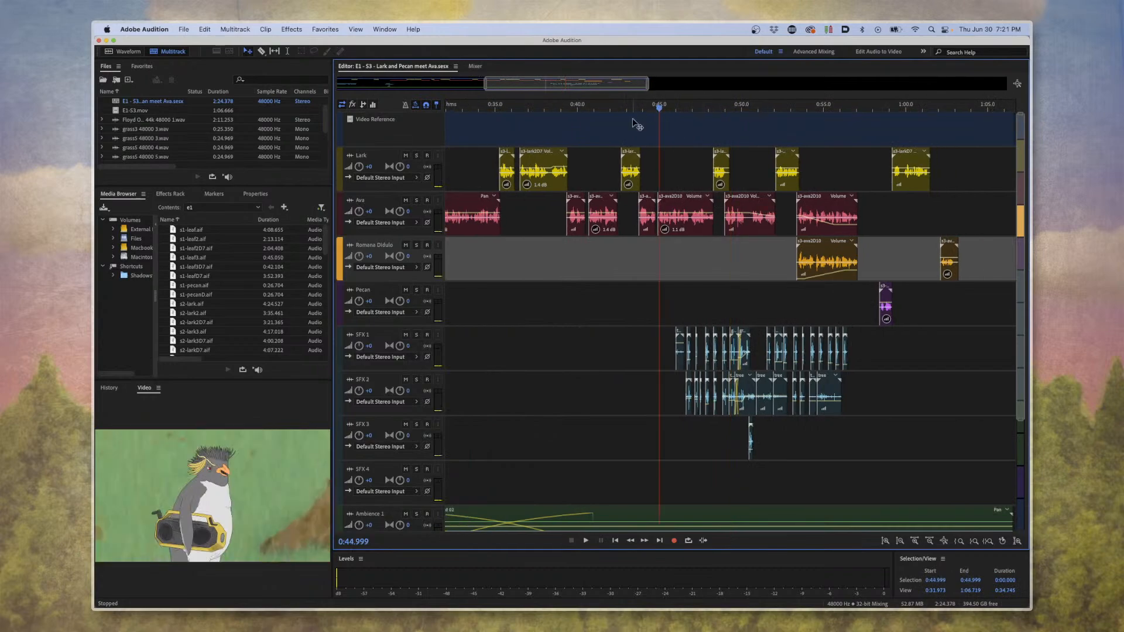
# Look over how the Lark and Ava clips alternate between about 0:30 and 1:00.
pyautogui.press('=')
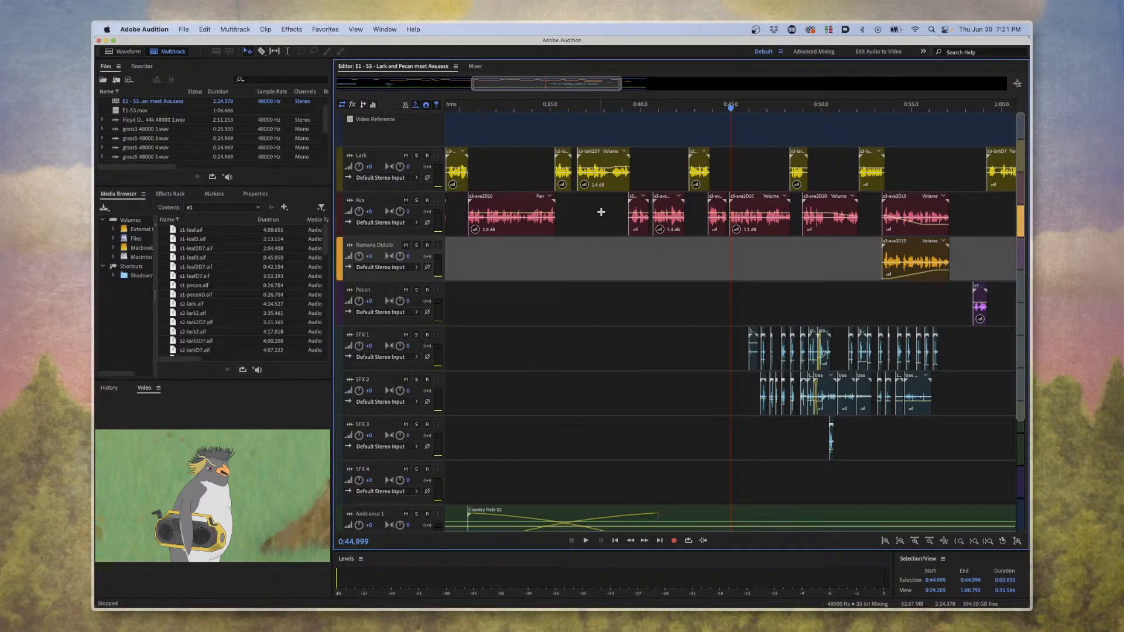
pyautogui.click(601, 211)
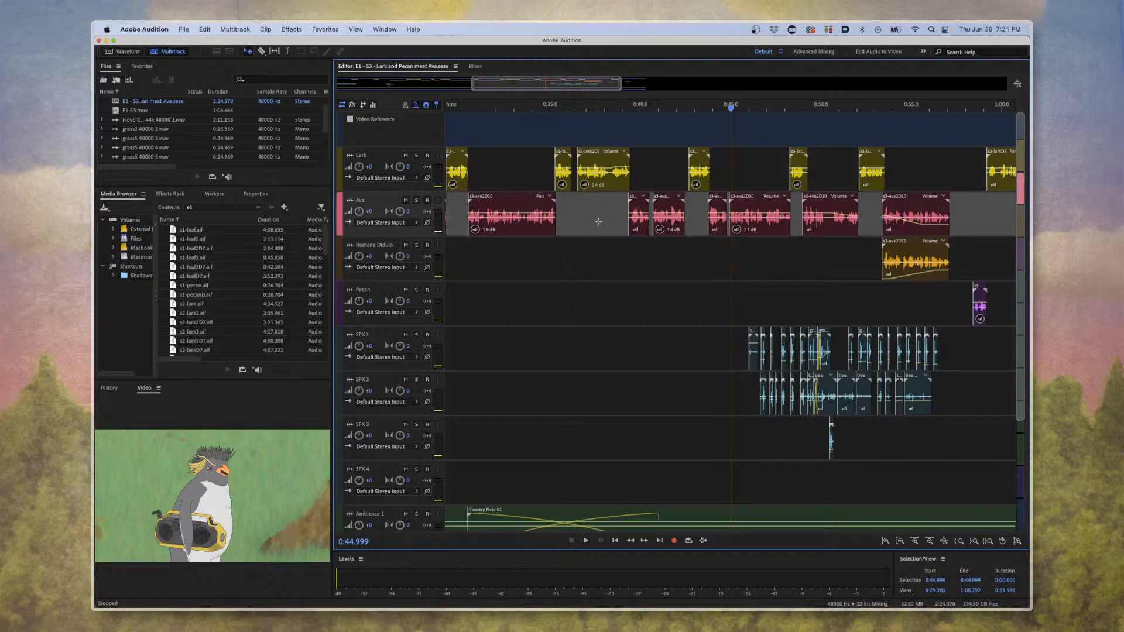
pyautogui.scroll(-3, 597, 228)
pyautogui.scroll(3, 597, 228)
pyautogui.click(567, 248)
pyautogui.click(603, 225)
pyautogui.click(526, 162)
pyautogui.click(582, 210)
pyautogui.click(501, 160)
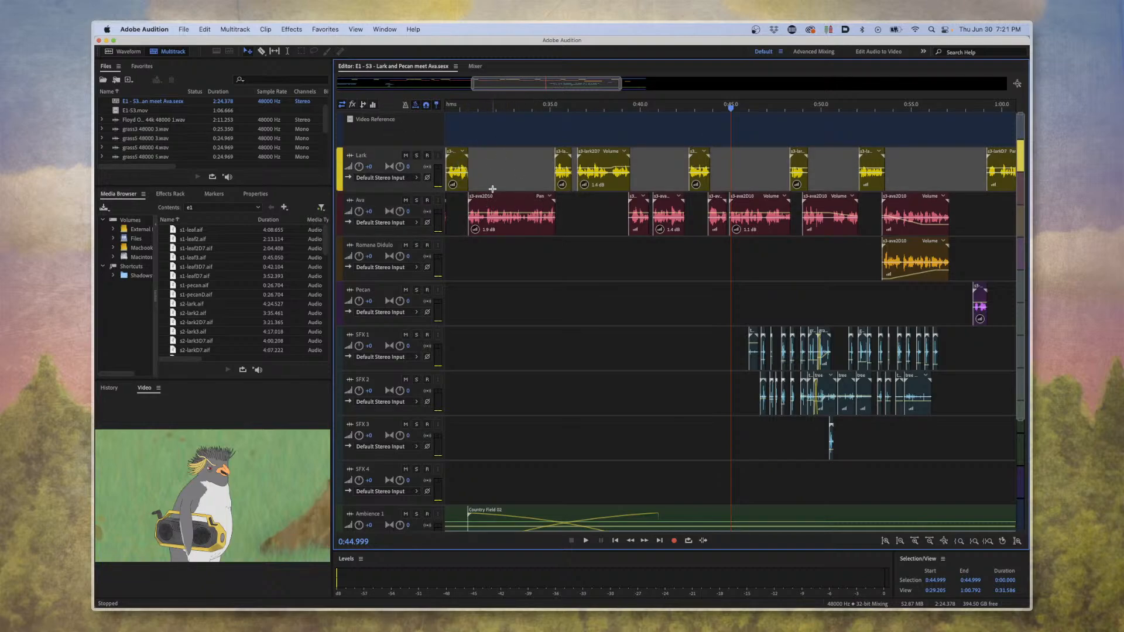
pyautogui.click(567, 215)
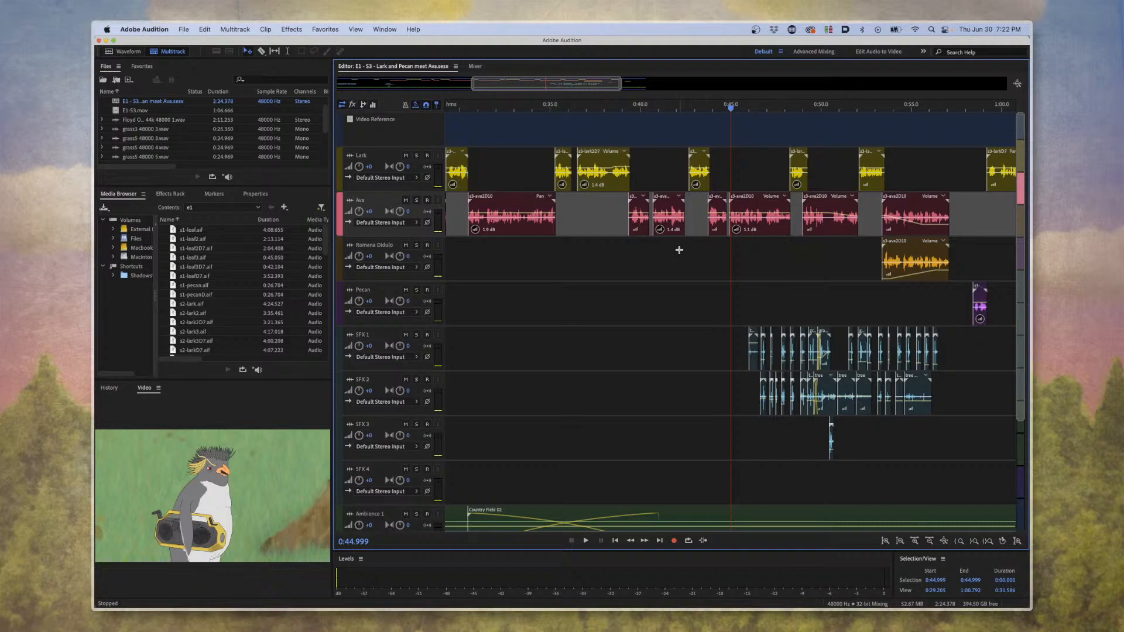
pyautogui.press('=')
pyautogui.click(621, 292)
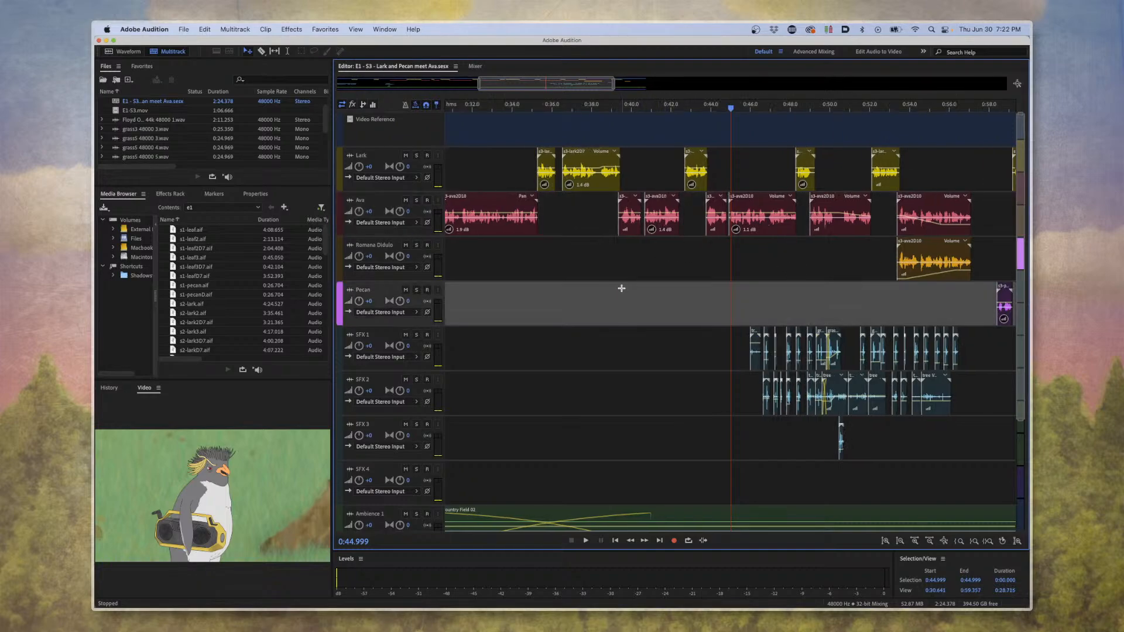
pyautogui.click(624, 273)
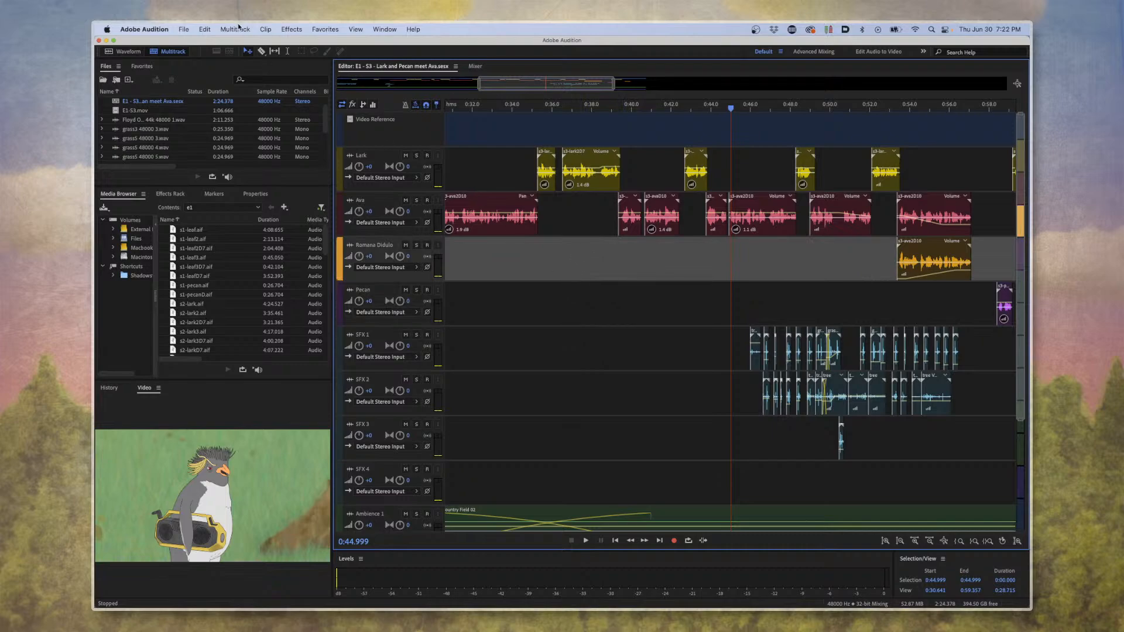
pyautogui.click(146, 29)
pyautogui.click(146, 29)
pyautogui.click(549, 221)
pyautogui.scroll(-1, 558, 221)
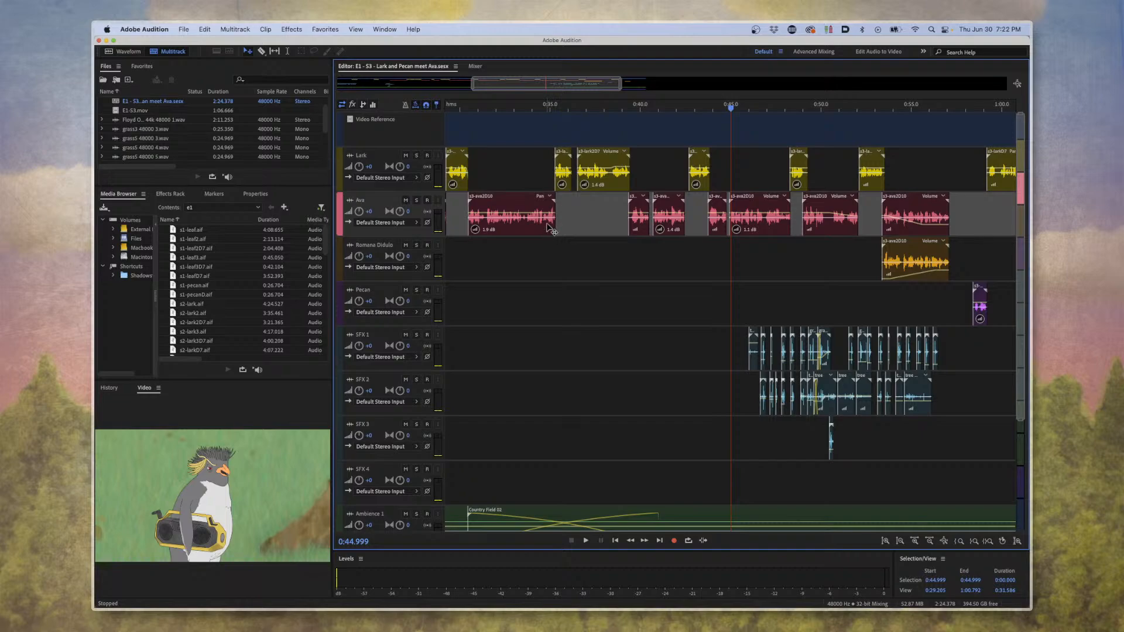
pyautogui.scroll(-5, 595, 269)
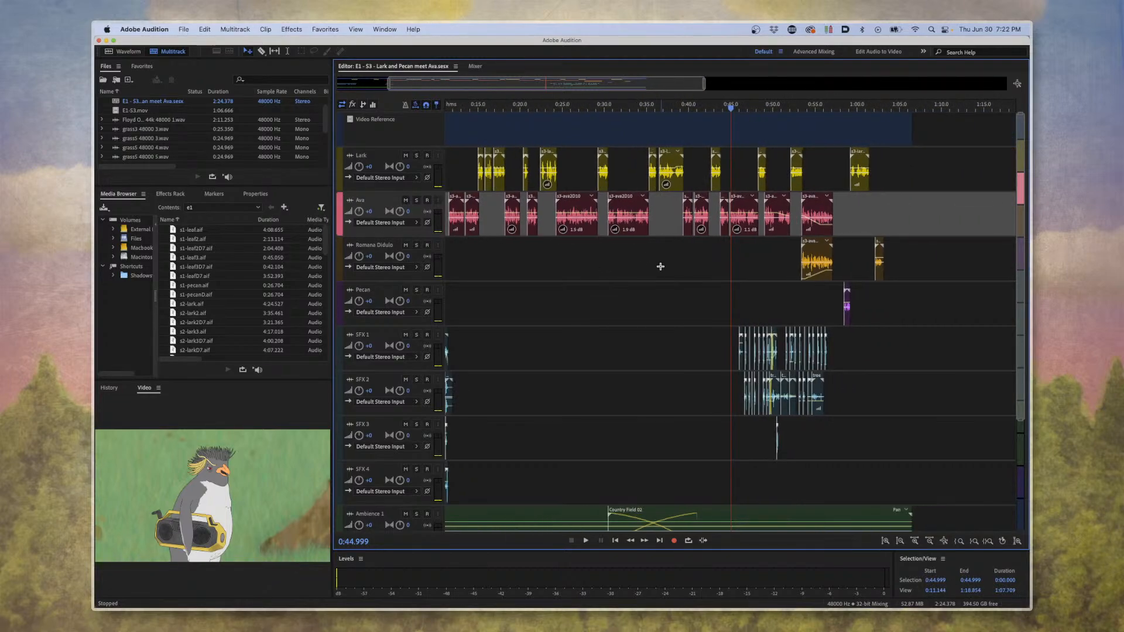
pyautogui.scroll(1, 674, 293)
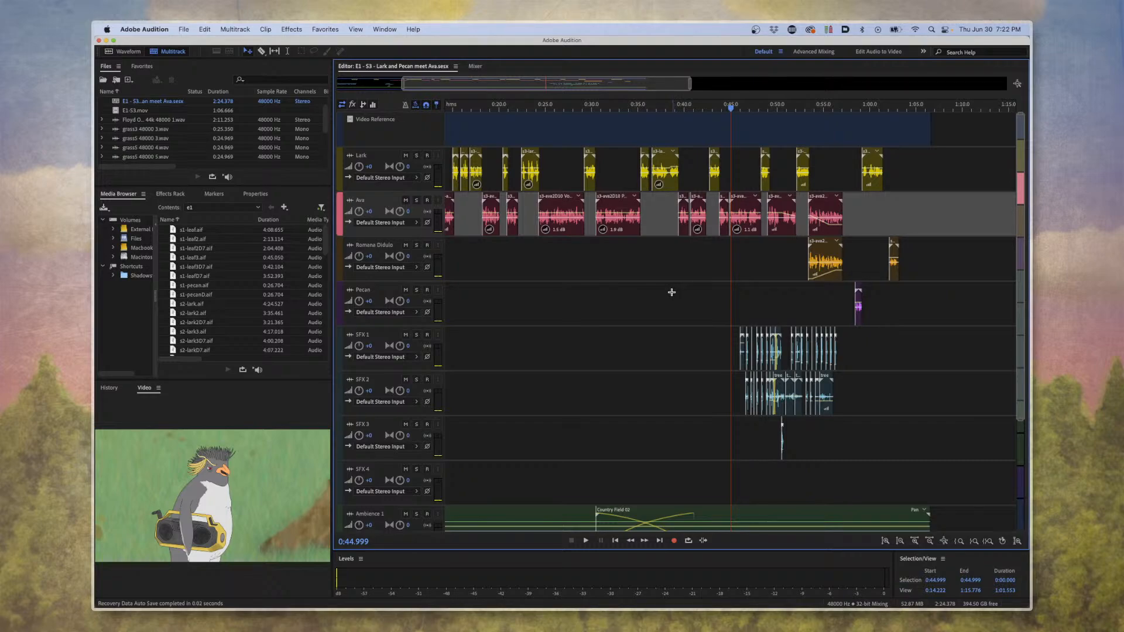
# Play the scene from about 0:45 to 0:49 and examine the grass and tree clips on SFX 1 and SFX 2.
pyautogui.press('space')
pyautogui.press('=')
pyautogui.press('=')
pyautogui.press('=')
pyautogui.press('=')
pyautogui.press('=')
pyautogui.press('=')
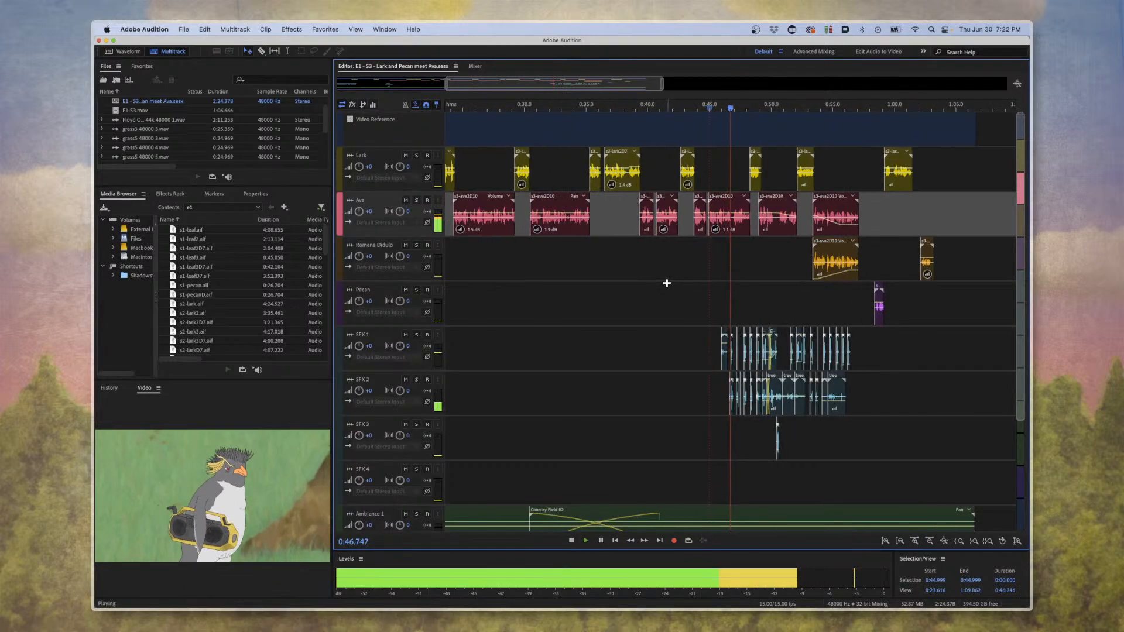
pyautogui.press('=')
pyautogui.press('=')
pyautogui.press('=')
pyautogui.press('=')
pyautogui.press('=')
pyautogui.press('=')
pyautogui.press('=')
pyautogui.press('=')
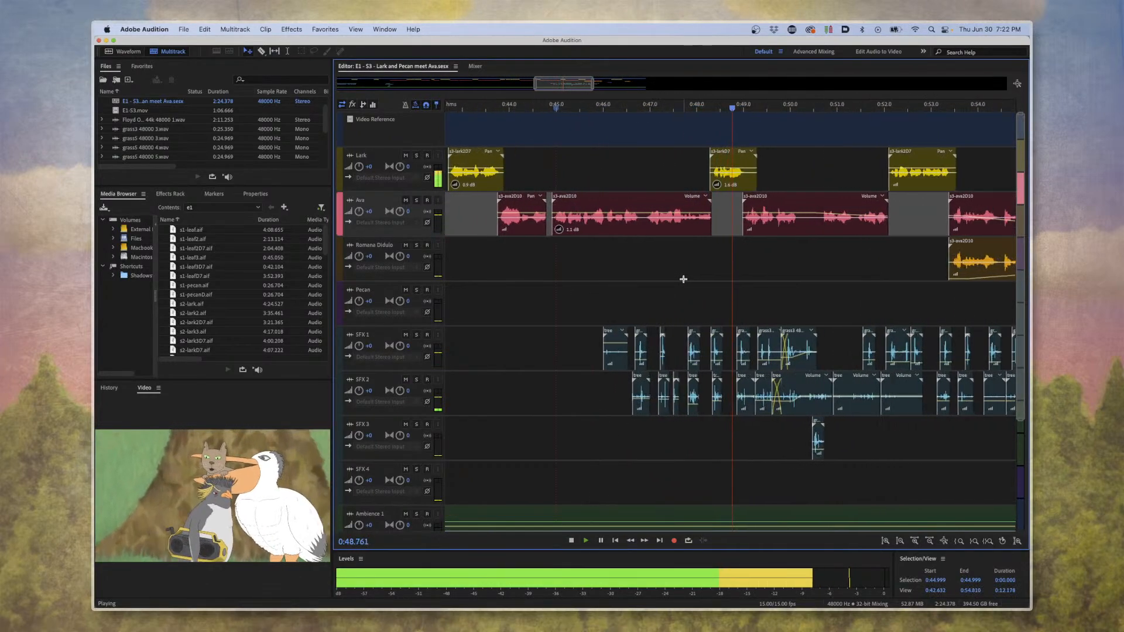
pyautogui.press('space')
pyautogui.press('=')
pyautogui.press('=')
pyautogui.press('=')
pyautogui.press('=')
pyautogui.press('=')
pyautogui.press('=')
pyautogui.press('=')
pyautogui.press('=')
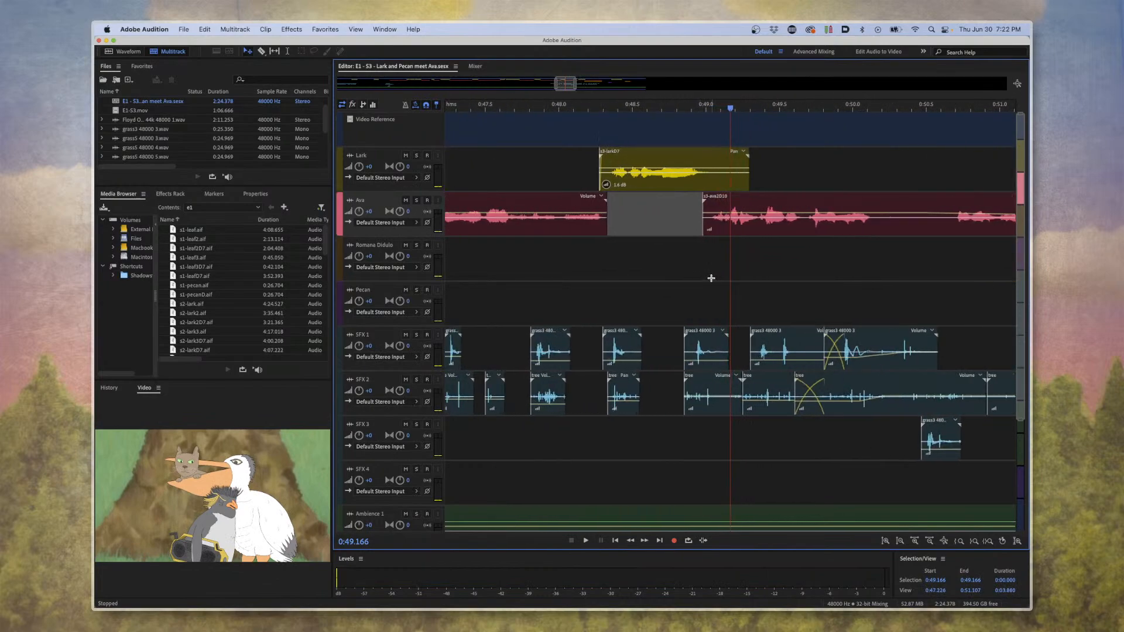
pyautogui.hscroll(-10, 681, 283)
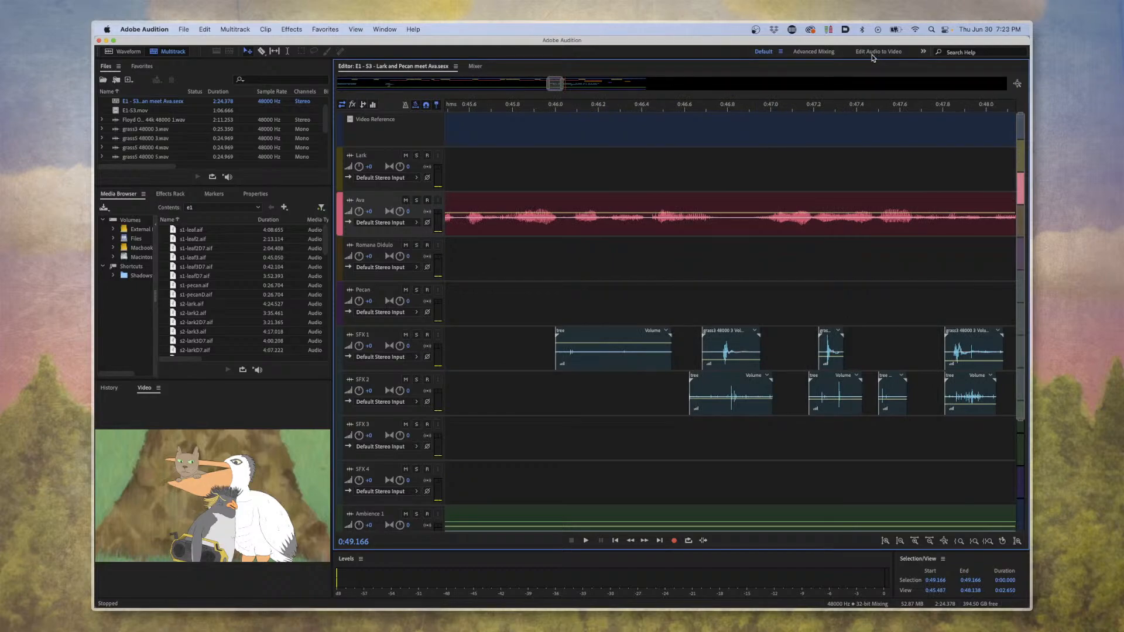
# Switch to the Edit Audio to Video workspace and inspect the source waveform of the SFX 1 grass clip at about 0:46.8.
pyautogui.click(877, 52)
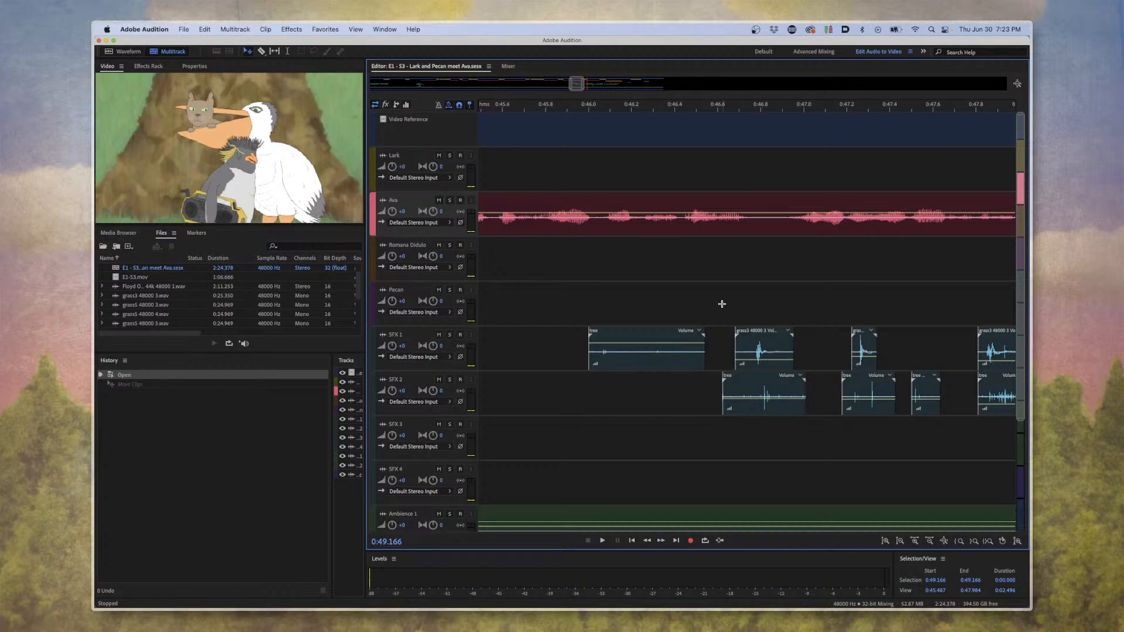
pyautogui.click(755, 106)
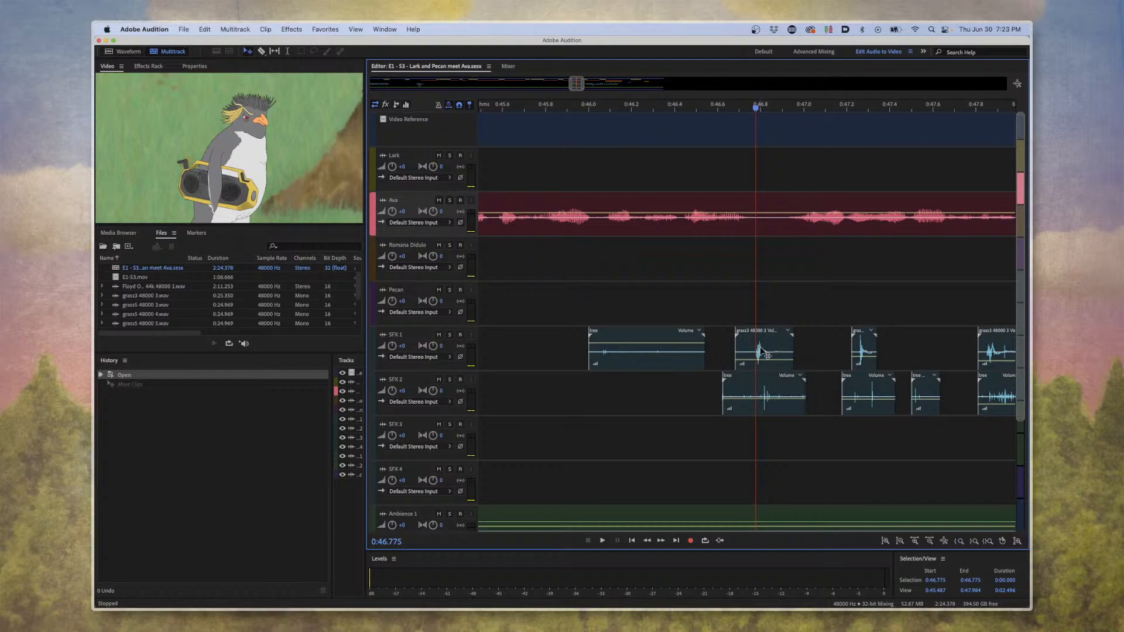
pyautogui.doubleClick(760, 351)
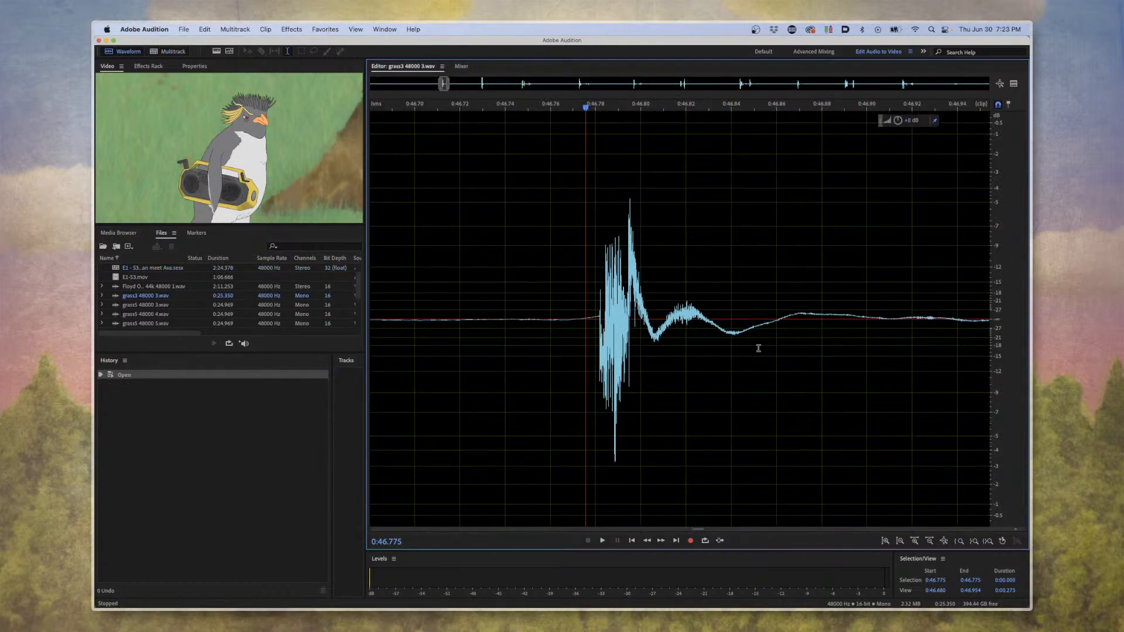
pyautogui.click(168, 51)
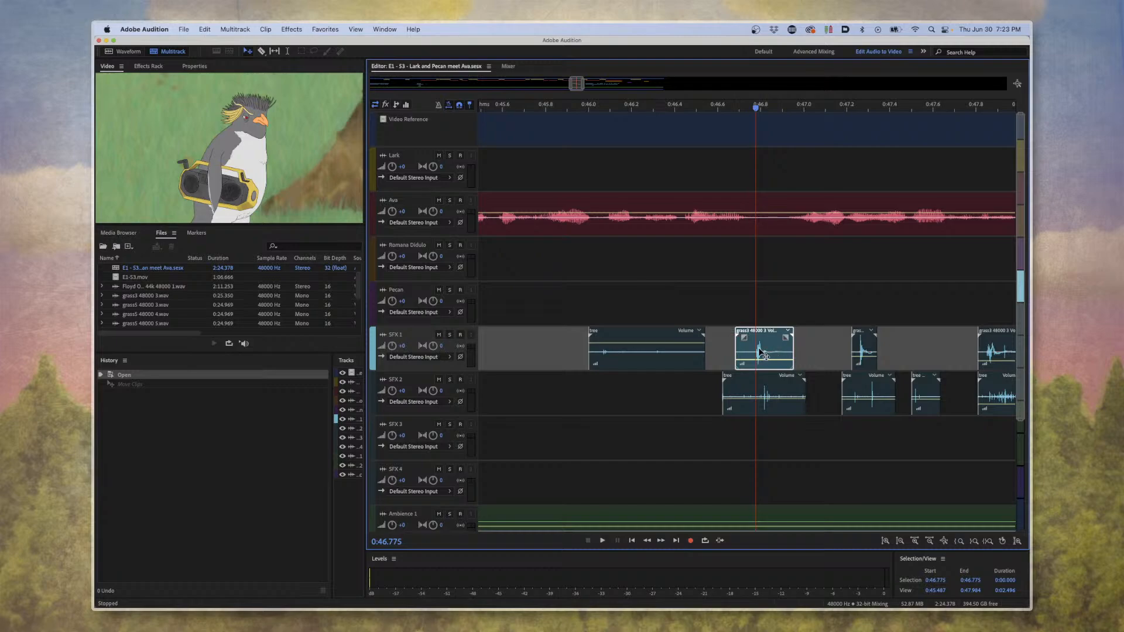
# Nudge the SFX 1 grass clip at about 0:46.8 slightly forward in time and play on to about 0:48.4.
pyautogui.moveTo(761, 351)
pyautogui.mouseDown()
pyautogui.moveTo(725, 353)
pyautogui.moveTo(776, 355)
pyautogui.moveTo(703, 358)
pyautogui.moveTo(780, 360)
pyautogui.moveTo(754, 358)
pyautogui.moveTo(765, 361)
pyautogui.mouseUp()
pyautogui.press('space')
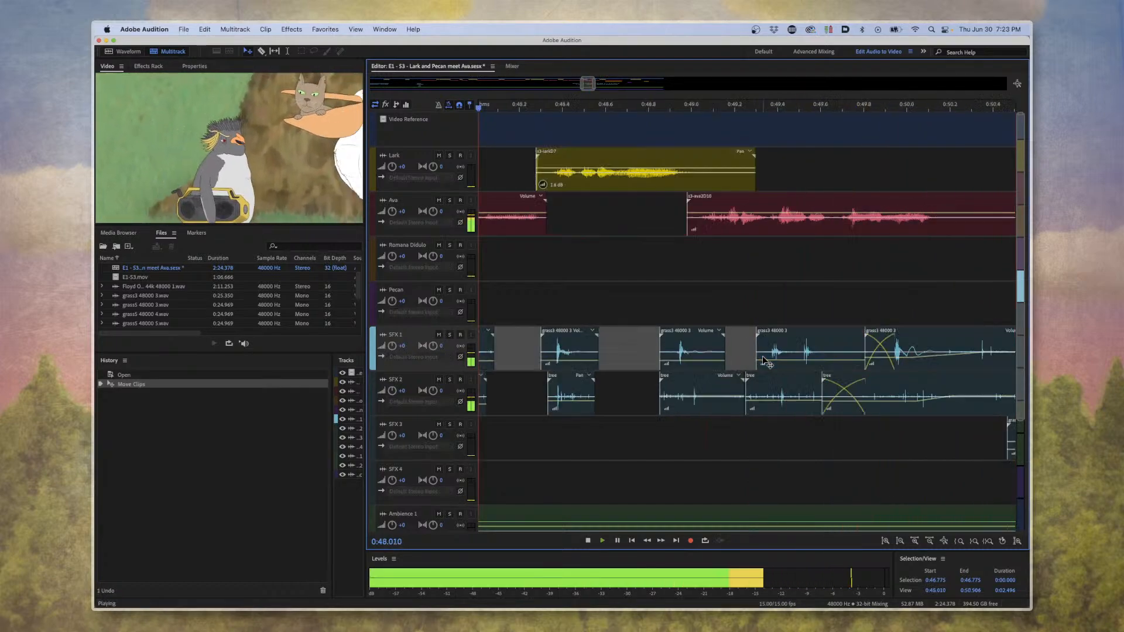
pyautogui.press('space')
# Try nudging the SFX 1 grass clip at about 0:48.4 slightly along the timeline.
pyautogui.press('-')
pyautogui.press('-')
pyautogui.press('-')
pyautogui.press('-')
pyautogui.press('-')
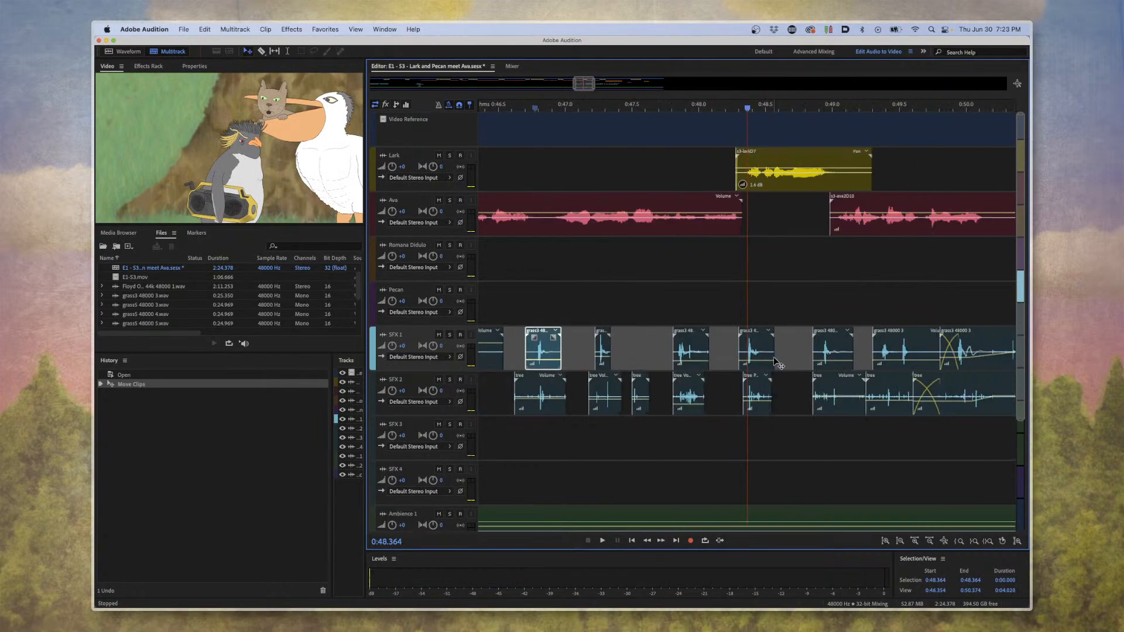
pyautogui.press('=')
pyautogui.press('=')
pyautogui.press('=')
pyautogui.press('=')
pyautogui.press('=')
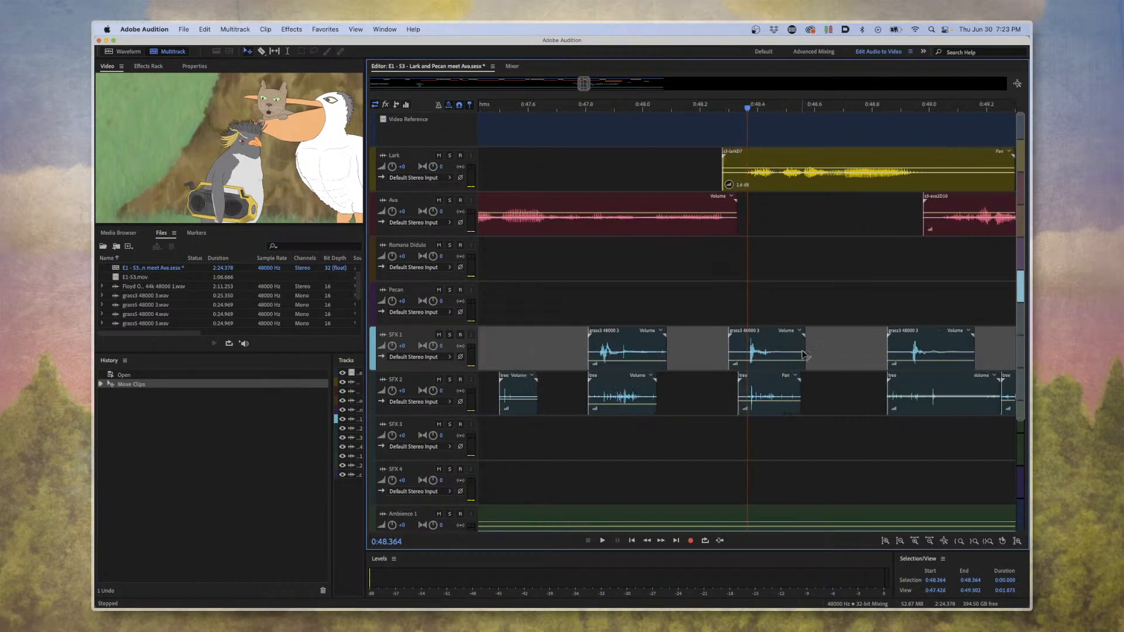
pyautogui.press('=')
pyautogui.press('=')
pyautogui.press('=')
pyautogui.press('=')
pyautogui.moveTo(754, 354)
pyautogui.mouseDown()
pyautogui.moveTo(828, 354)
pyautogui.moveTo(721, 354)
pyautogui.moveTo(752, 355)
pyautogui.mouseUp()
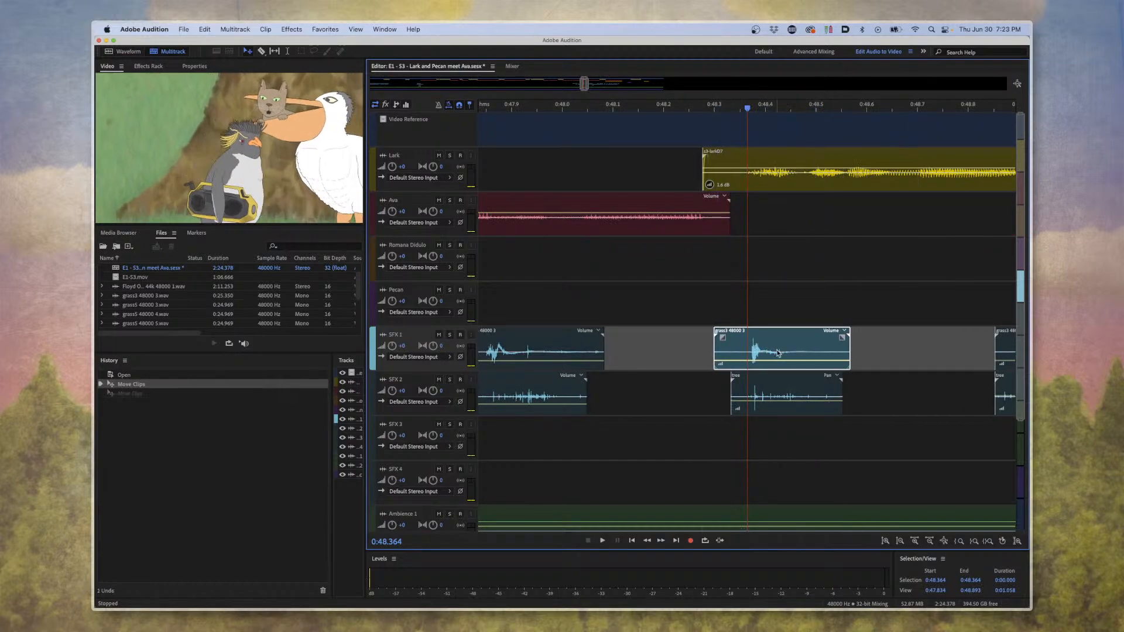
# Play the scene from about 0:48.4 to 0:52.3 to check the dialogue and effect timing against the picture.
pyautogui.press('space')
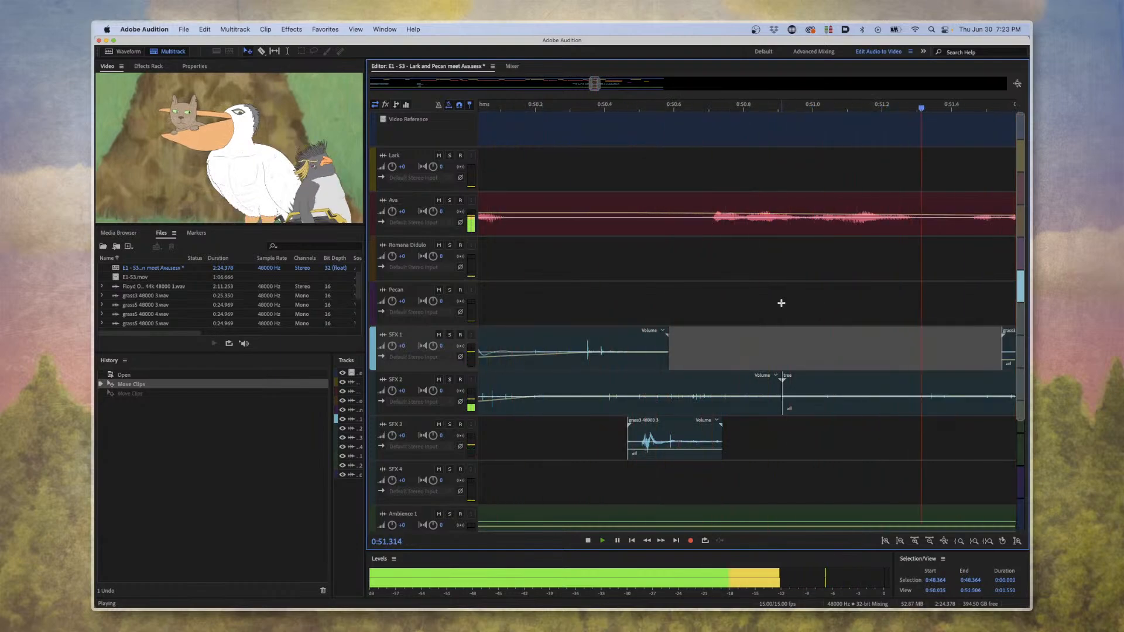
pyautogui.press('space')
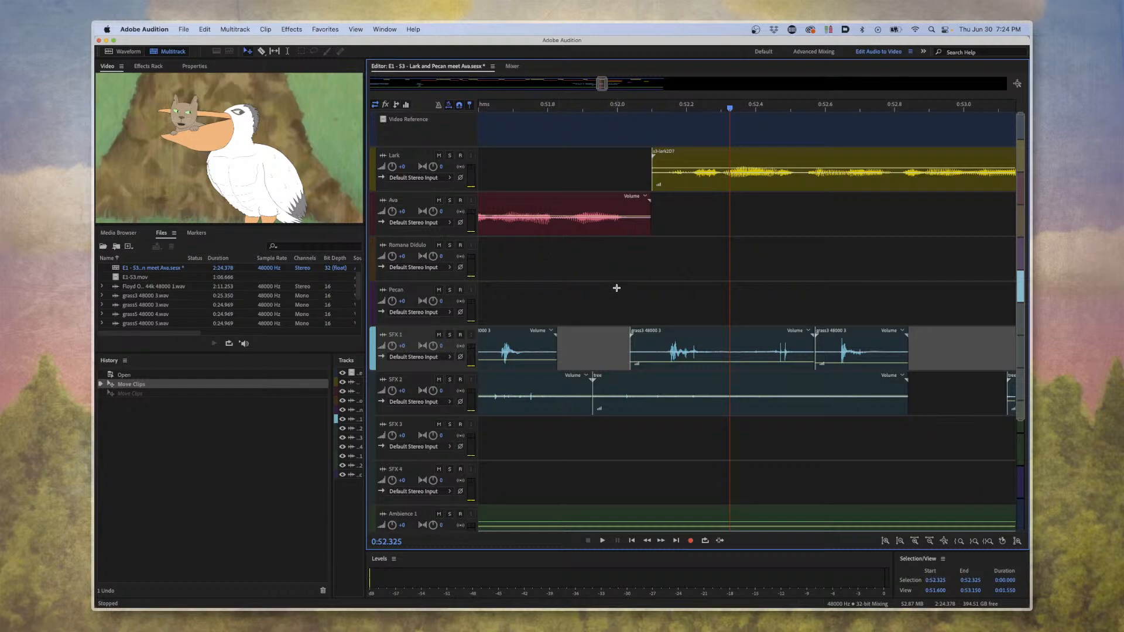
pyautogui.click(704, 227)
pyautogui.click(701, 246)
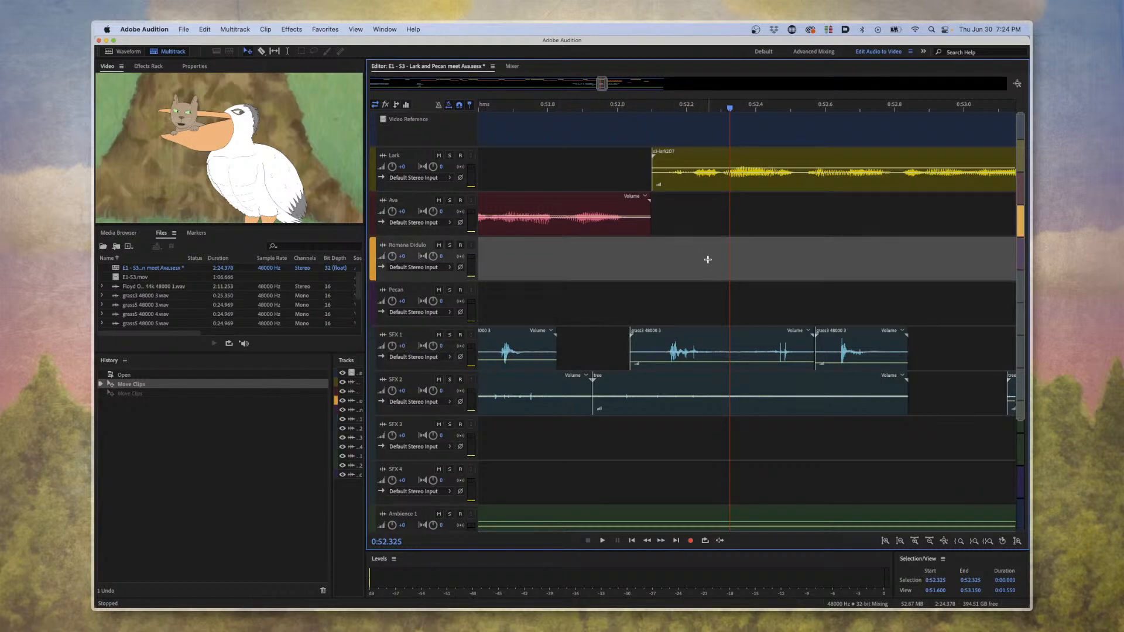
pyautogui.click(817, 231)
pyautogui.click(808, 249)
pyautogui.click(790, 230)
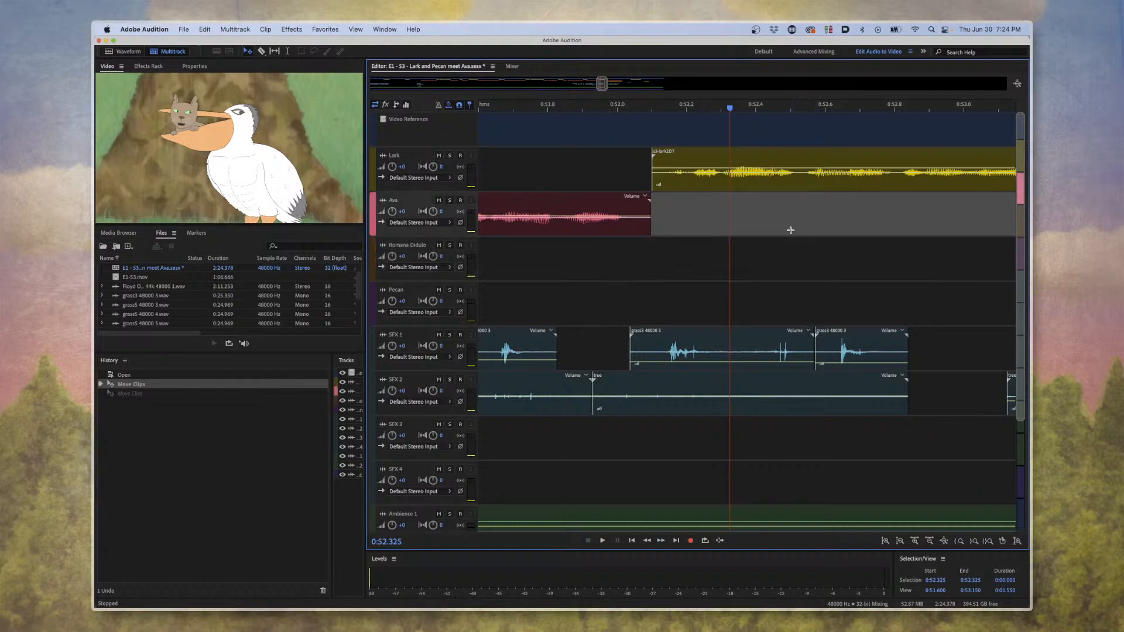
pyautogui.click(794, 267)
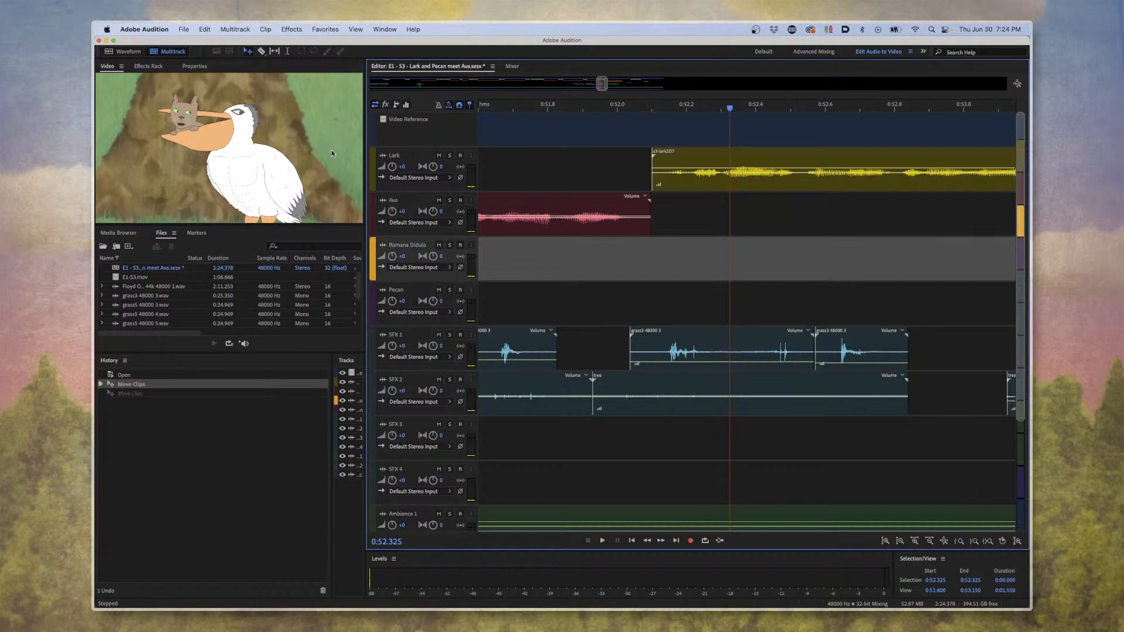
# Close the scene's multitrack session without saving the clip moves and quit Audition.
pyautogui.press('super+w')
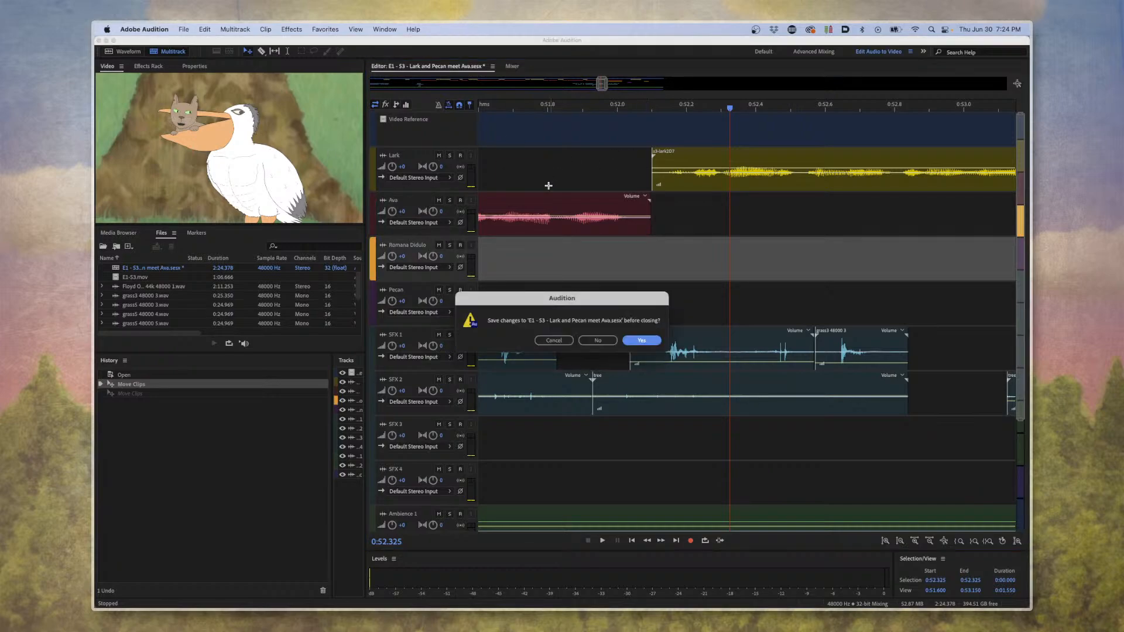
pyautogui.click(600, 342)
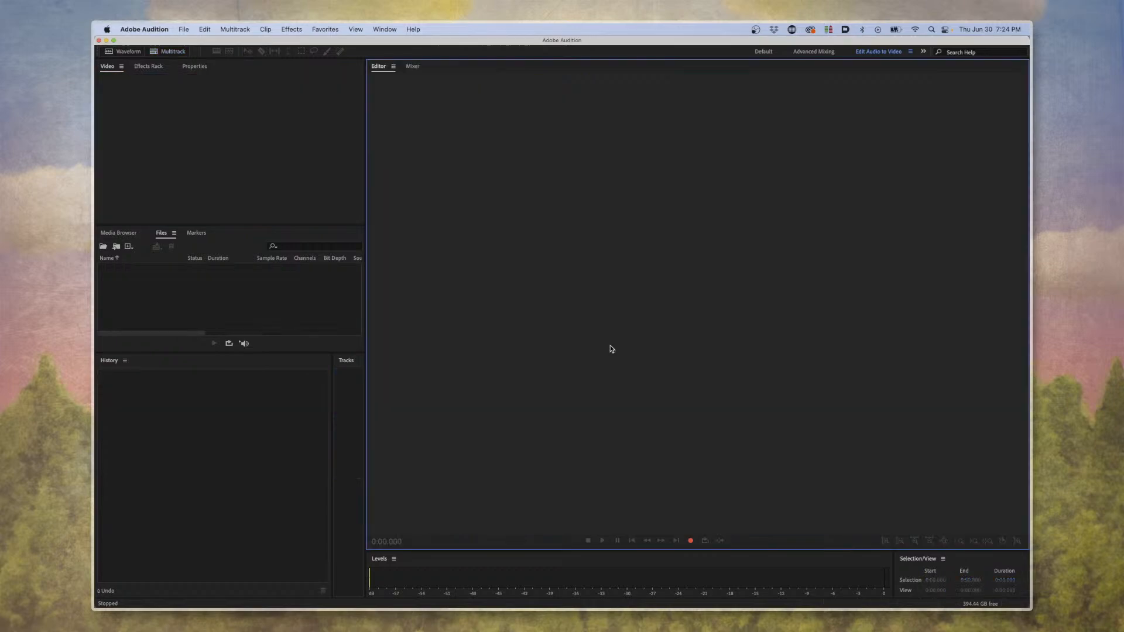
pyautogui.press('super+q')
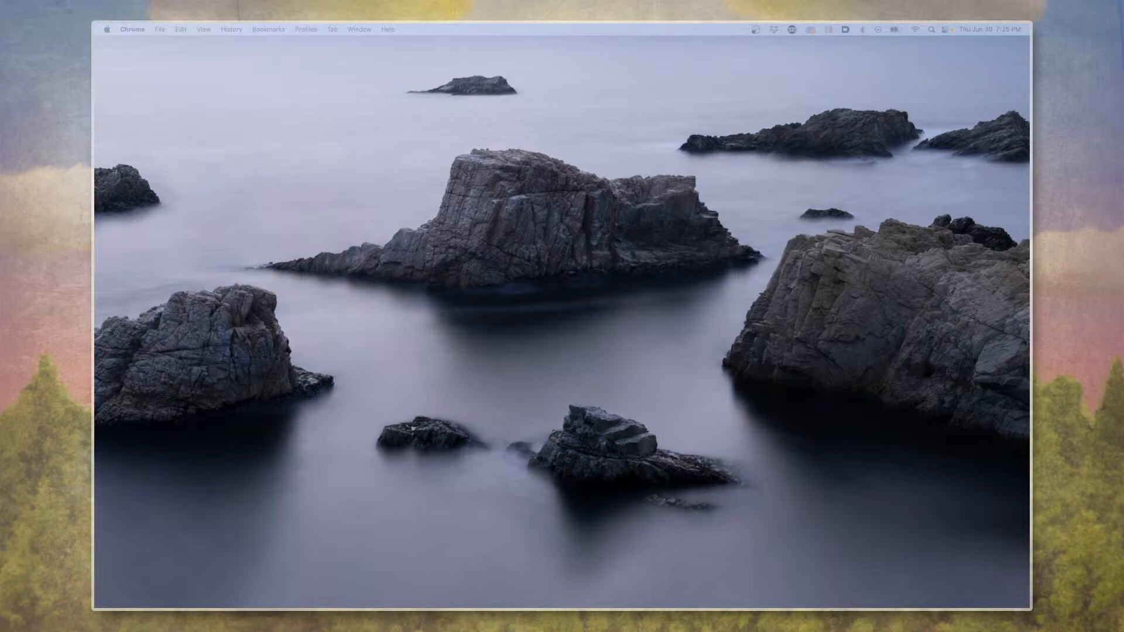
# Bring the reference drawing avafinal.png onto the screen, view it near the center, and quit Preview.
pyautogui.moveTo(1029, 44); pyautogui.dragTo(616, 45)
pyautogui.doubleClick(616, 44)
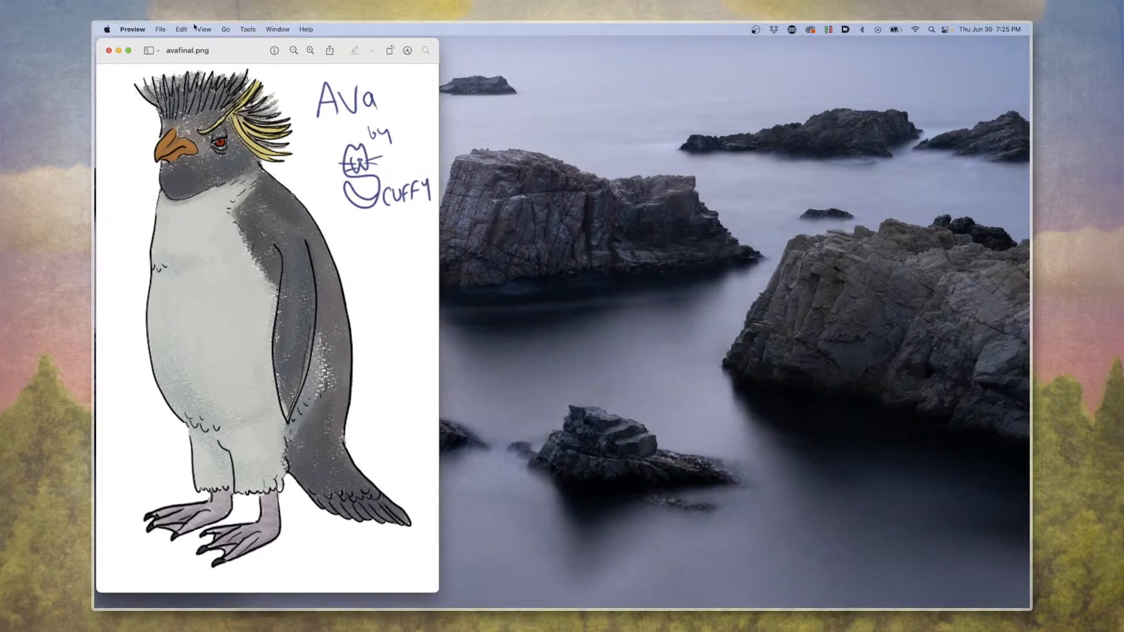
pyautogui.moveTo(238, 54); pyautogui.dragTo(413, 62)
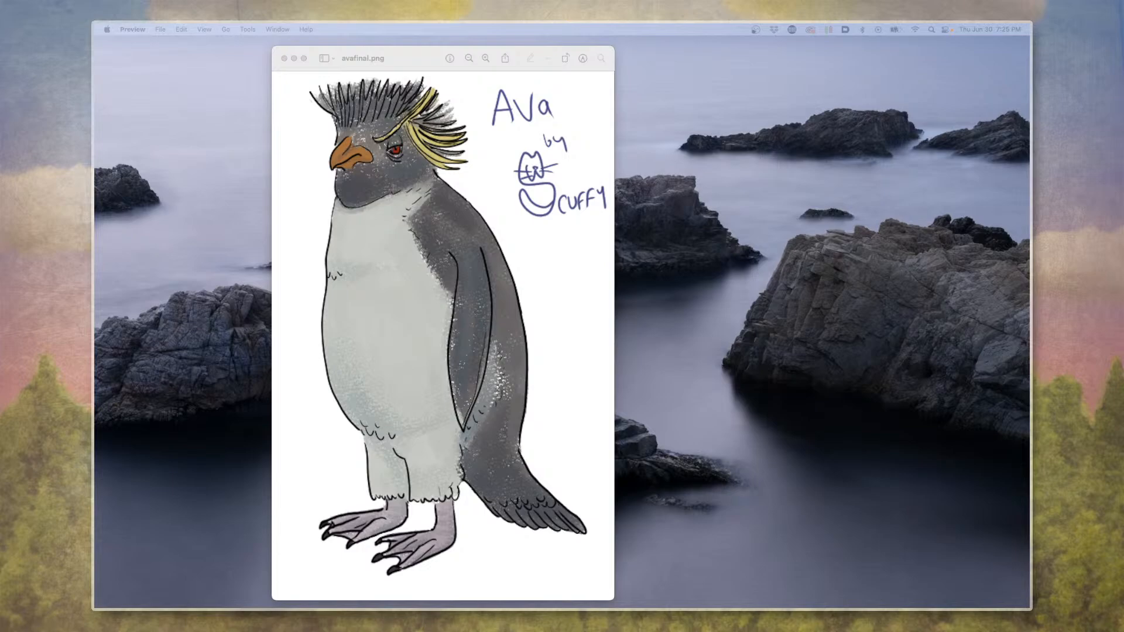
pyautogui.moveTo(419, 65); pyautogui.dragTo(545, 70)
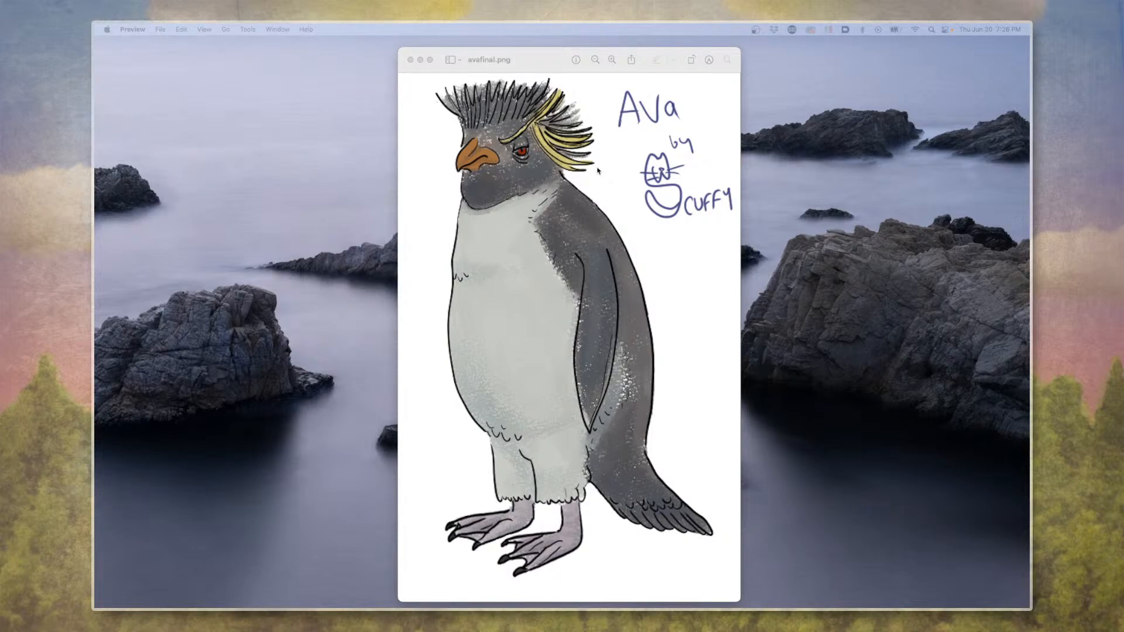
pyautogui.moveTo(535, 65); pyautogui.dragTo(484, 63)
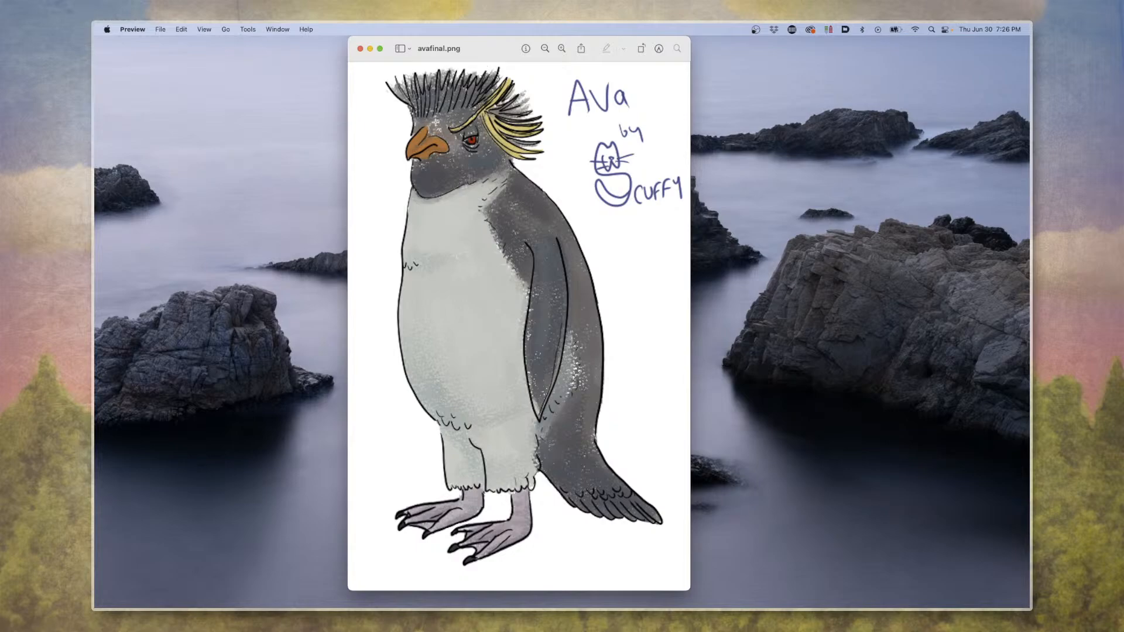
pyautogui.press('super+q')
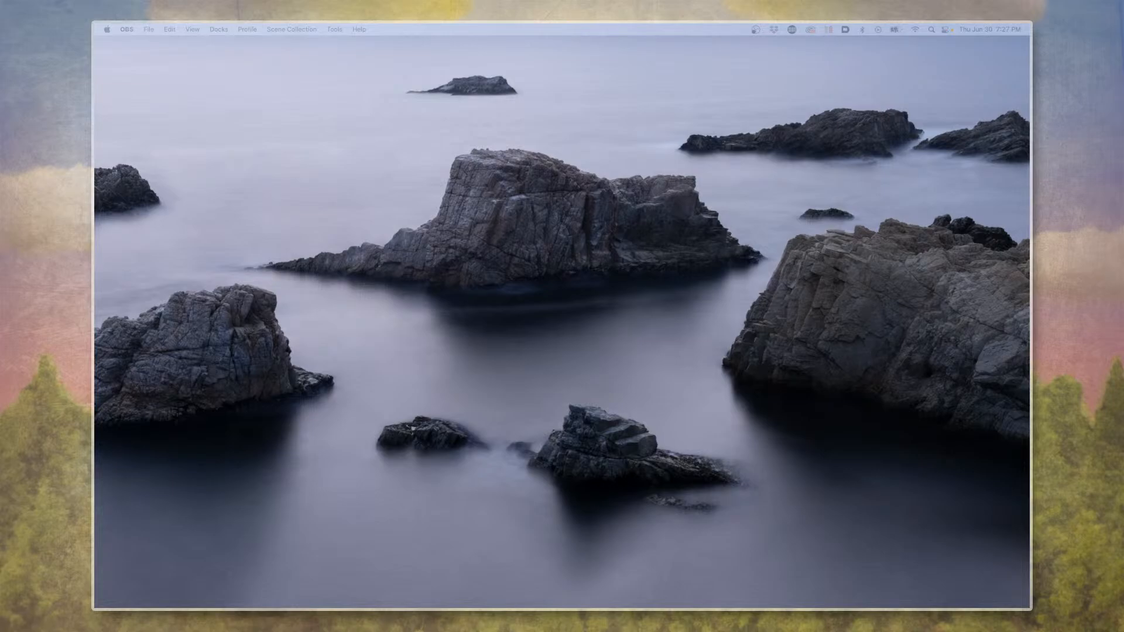
# Switch to Animate, bring the ava.fla window onto the screen and examine the penguin drawing from crest to legs.
pyautogui.moveTo(1029, 212); pyautogui.dragTo(476, 112)
pyautogui.doubleClick(475, 113)
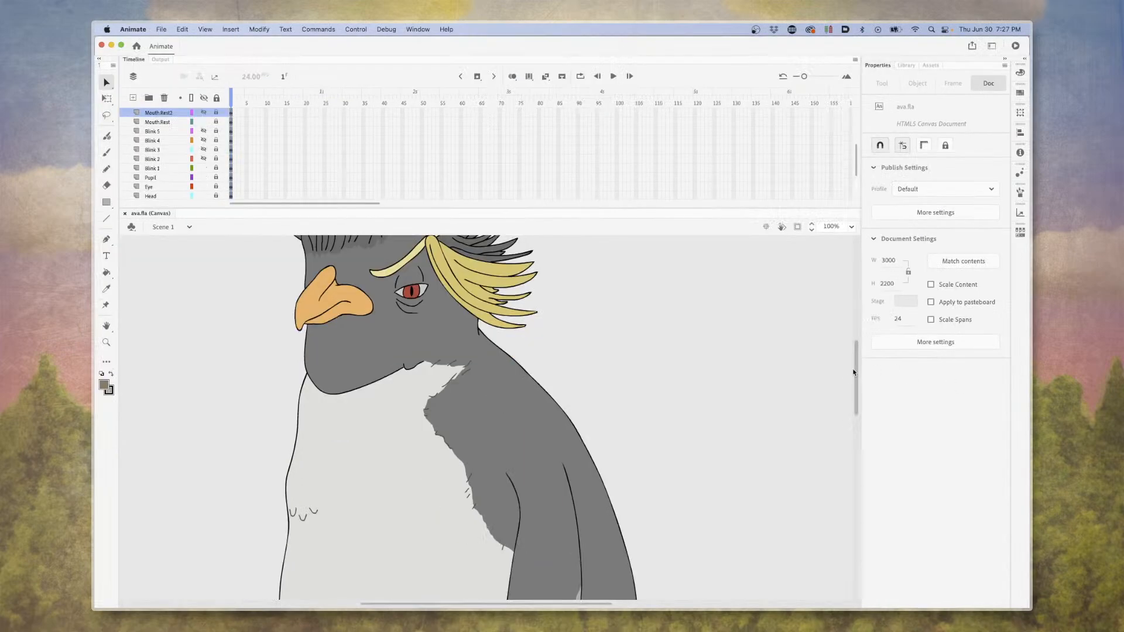
pyautogui.scroll(2, 593, 405)
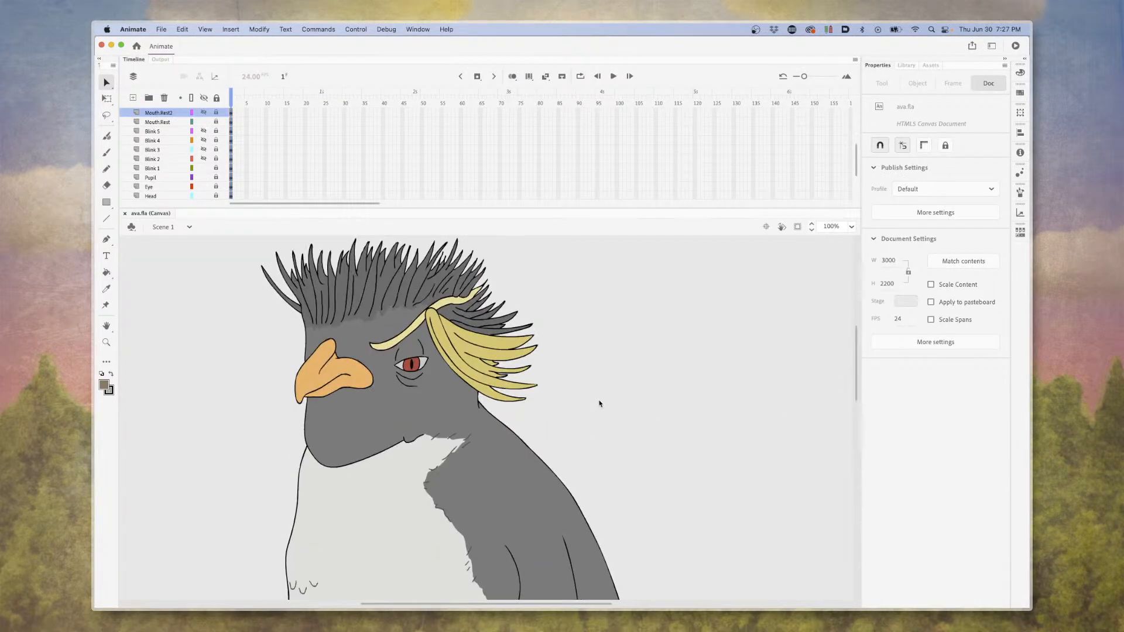
pyautogui.hscroll(-10, 597, 401)
pyautogui.scroll(-3, 604, 403)
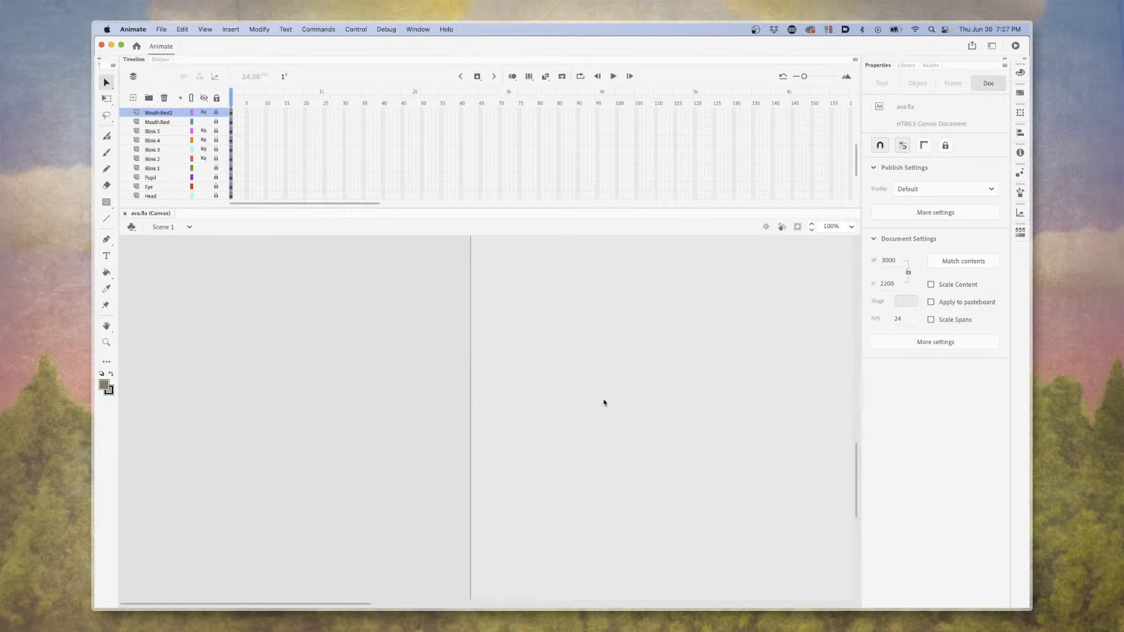
pyautogui.hscroll(10, 605, 402)
pyautogui.scroll(5, 606, 403)
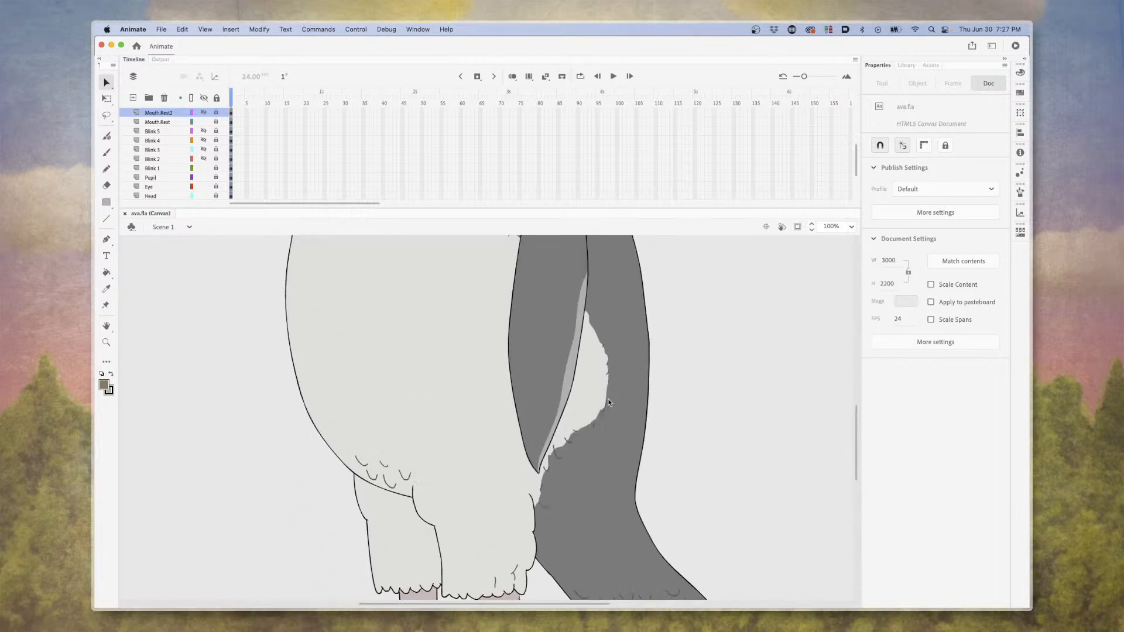
pyautogui.scroll(5, 609, 403)
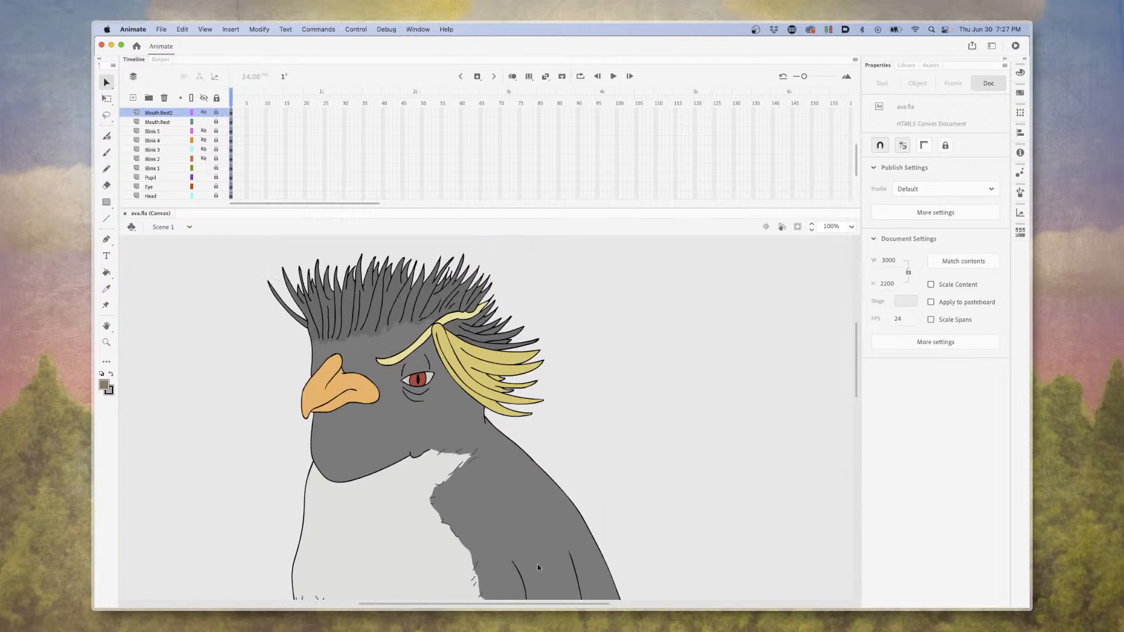
pyautogui.moveTo(543, 605); pyautogui.dragTo(513, 606)
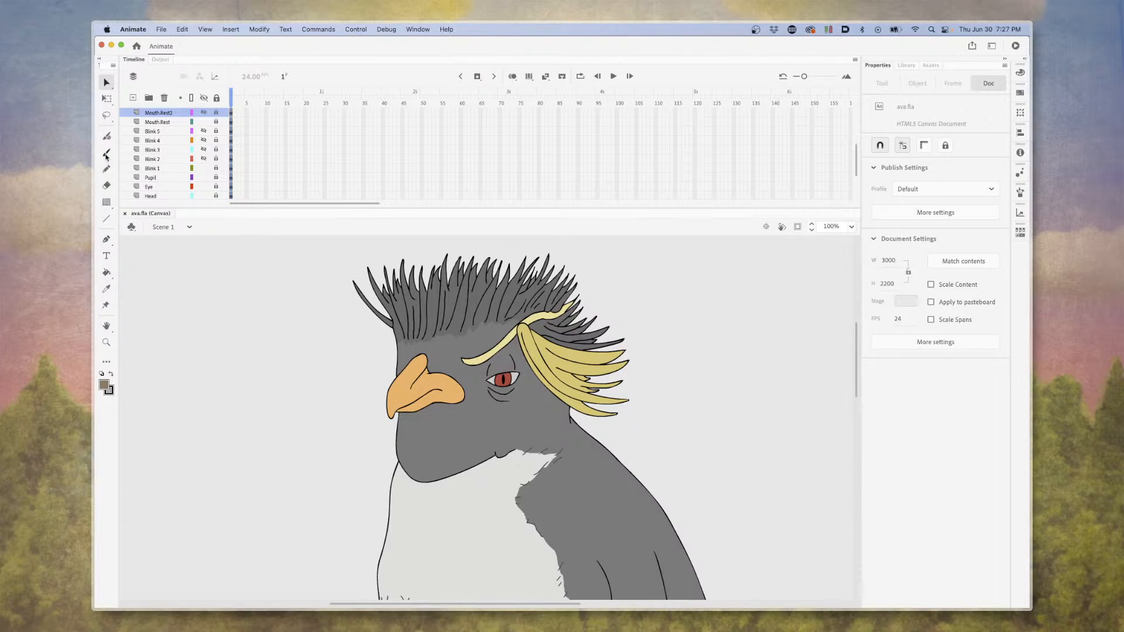
# Add a new layer above the Mouth Rest2 layer and draw a loose looping Classic Brush scribble beside the beak.
pyautogui.click(106, 152)
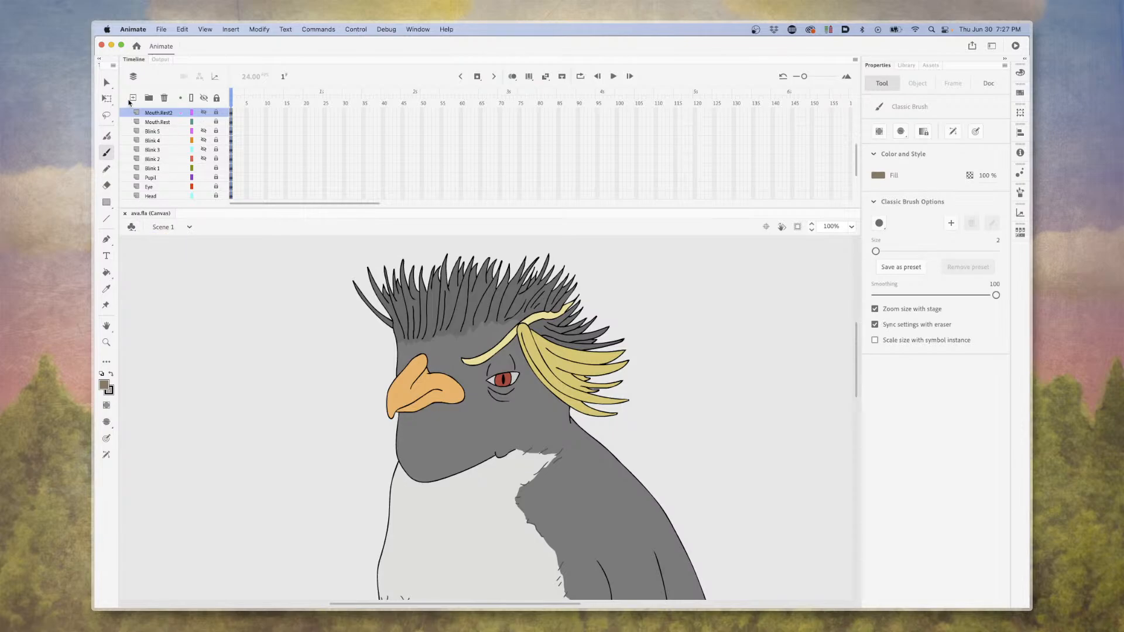
pyautogui.click(134, 98)
pyautogui.moveTo(253, 289)
pyautogui.mouseDown()
pyautogui.moveTo(284, 357)
pyautogui.moveTo(291, 302)
pyautogui.moveTo(362, 365)
pyautogui.moveTo(366, 436)
pyautogui.mouseUp()
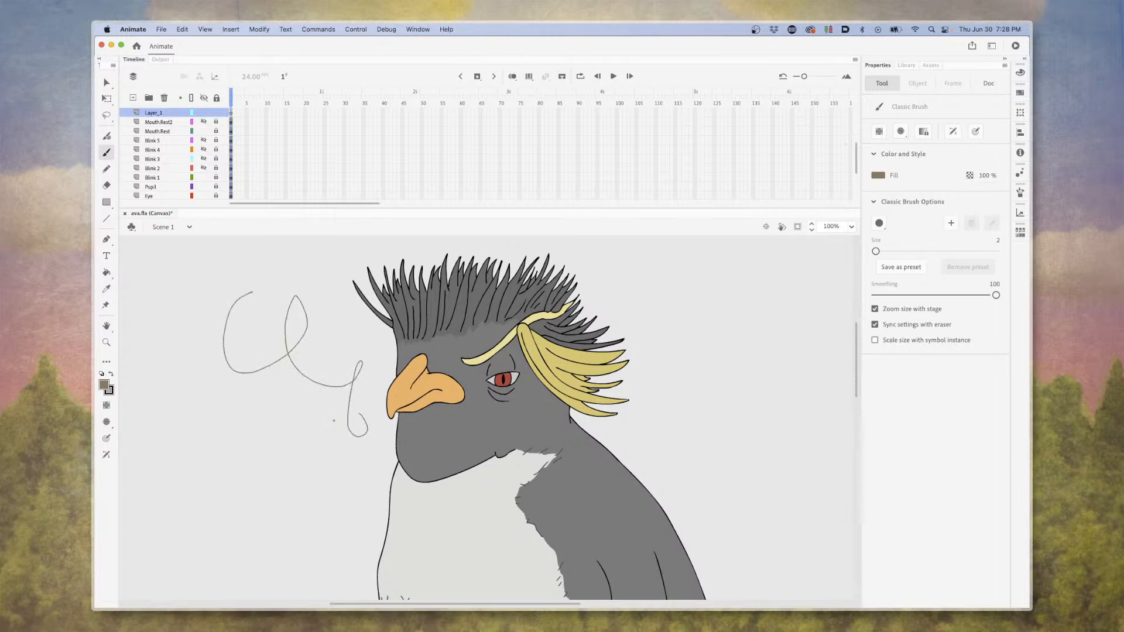
# Undo the brush scribble and set the Classic Brush fill color to black.
pyautogui.press('super+z')
pyautogui.click(103, 388)
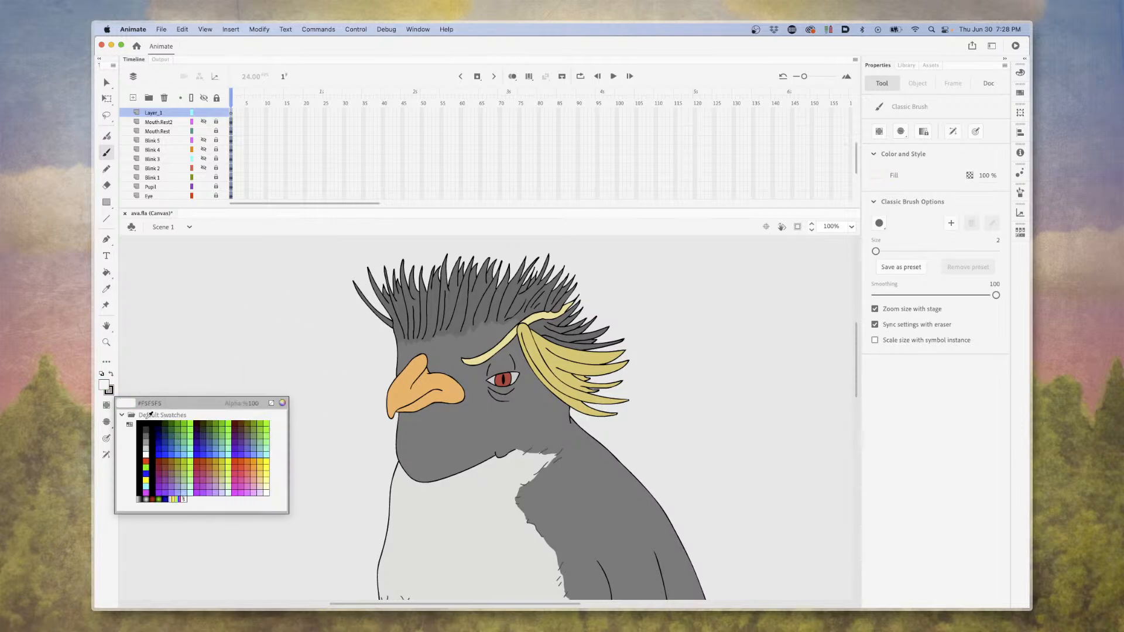
pyautogui.click(145, 421)
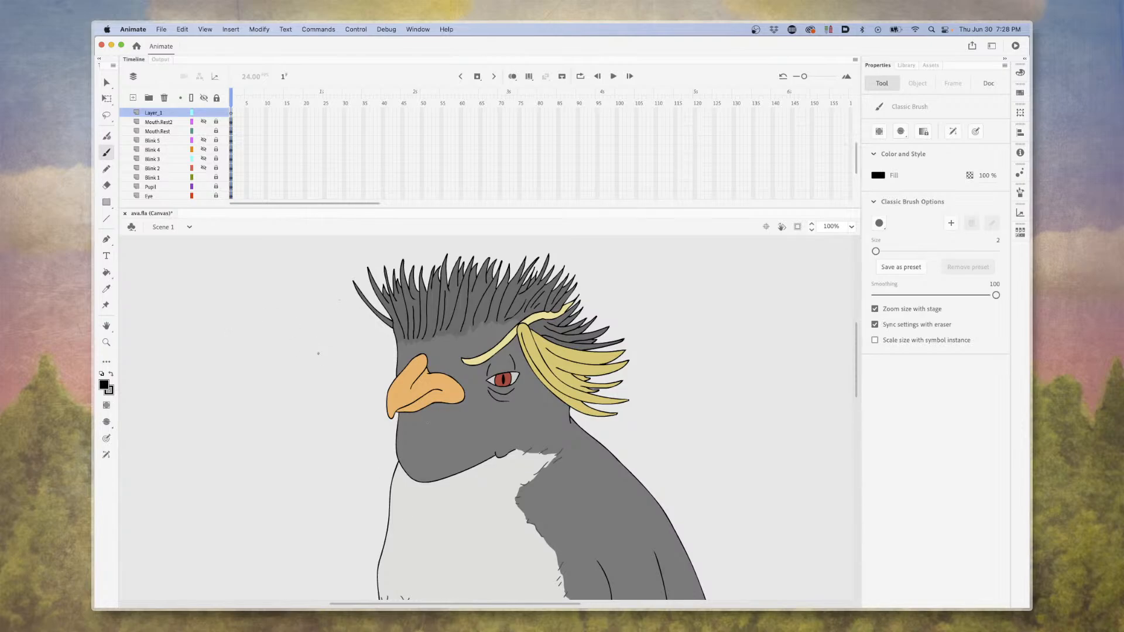
# Examine the penguin from crest to feet and browse its mouth, blink, head, arm, leg and body layers.
pyautogui.scroll(-15, 323, 344)
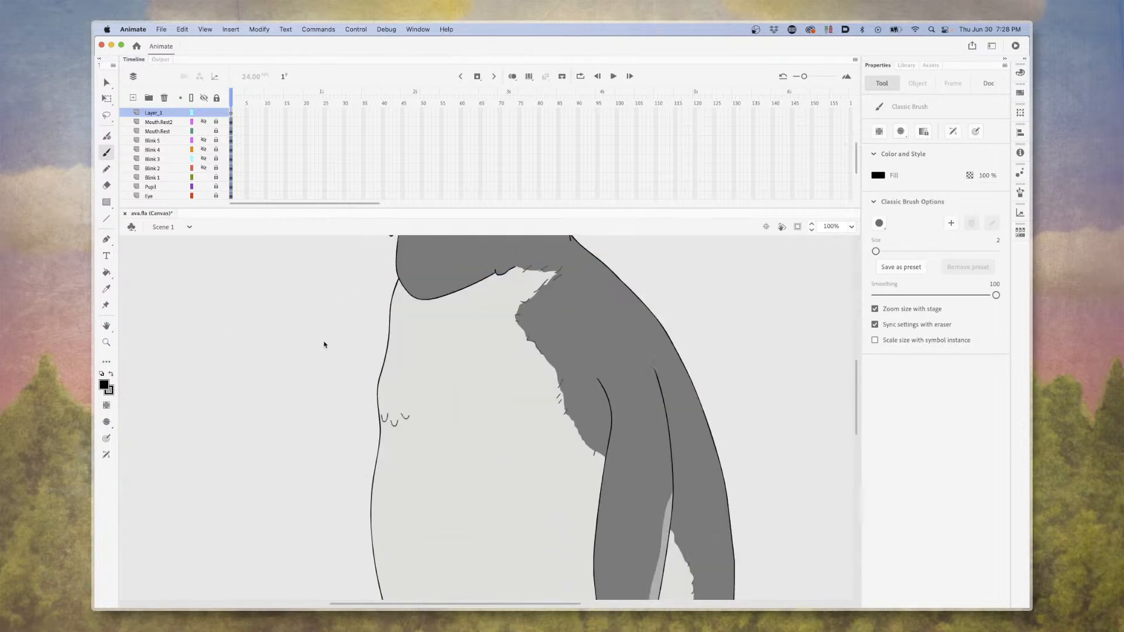
pyautogui.scroll(15, 324, 344)
pyautogui.scroll(3, 324, 345)
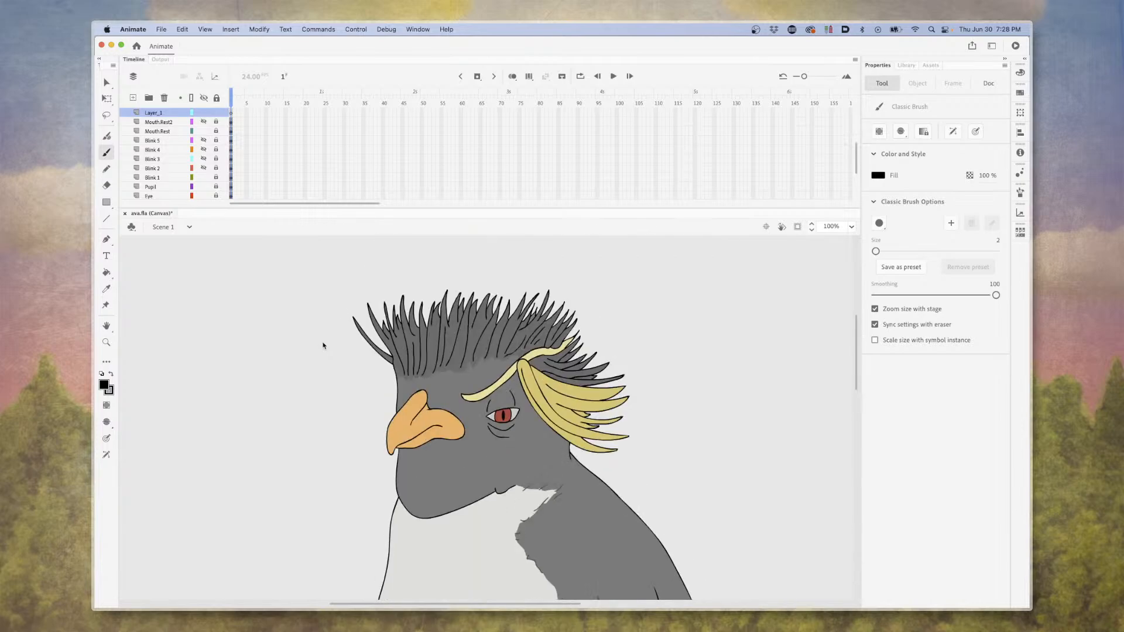
pyautogui.scroll(-15, 332, 357)
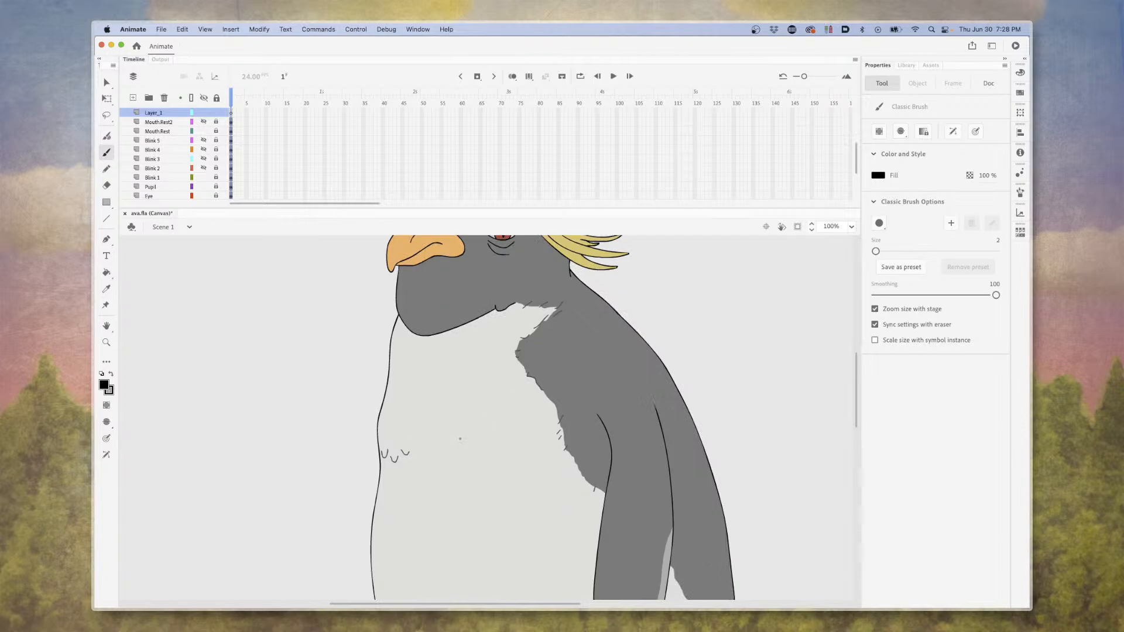
pyautogui.scroll(-10, 460, 438)
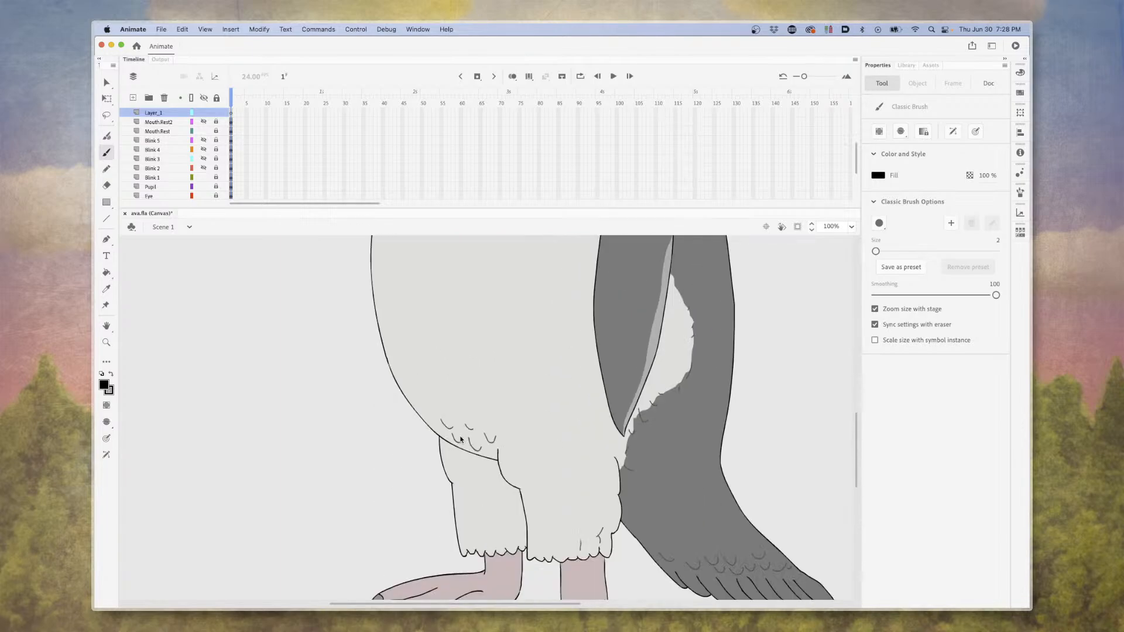
pyautogui.scroll(12, 461, 439)
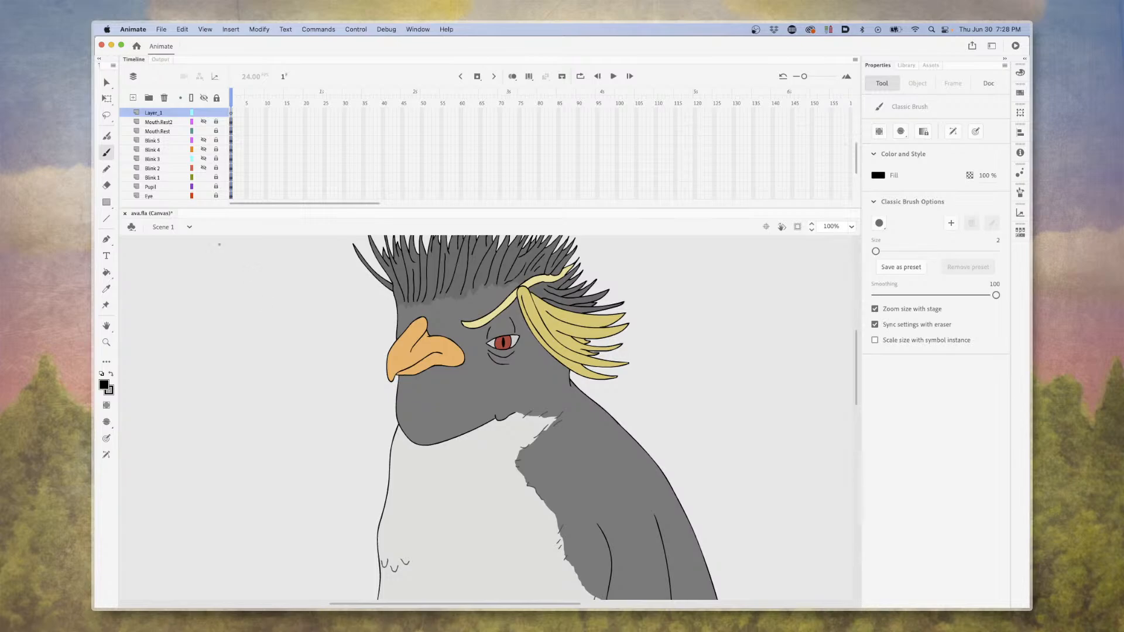
pyautogui.scroll(-4, 178, 167)
pyautogui.scroll(4, 177, 168)
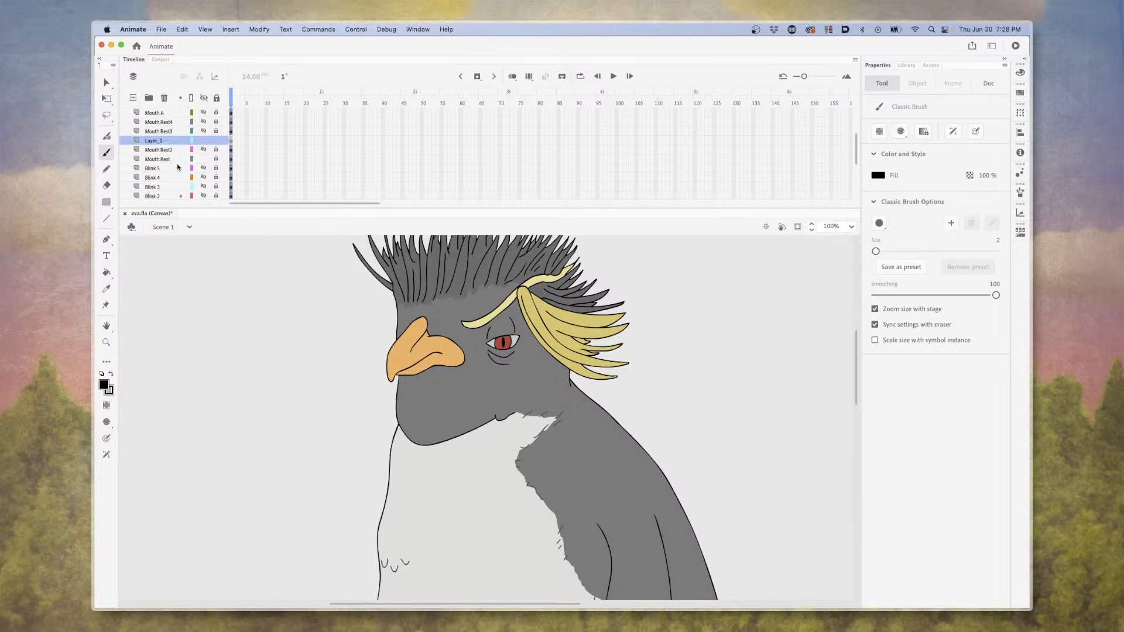
pyautogui.scroll(-4, 178, 167)
pyautogui.scroll(-12, 339, 359)
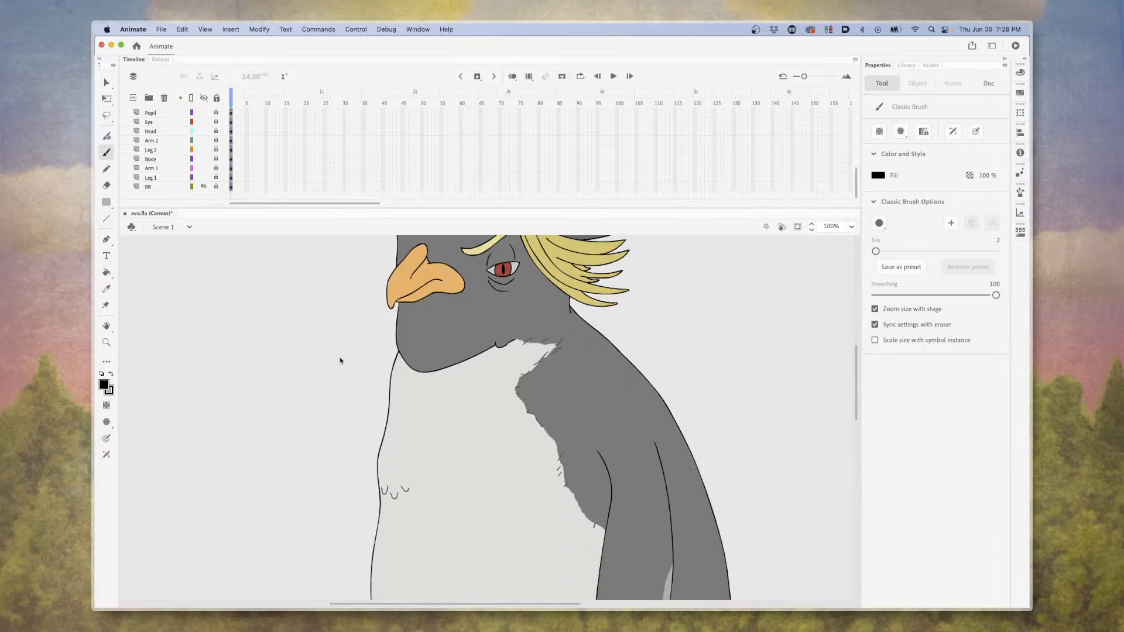
pyautogui.scroll(-4, 347, 373)
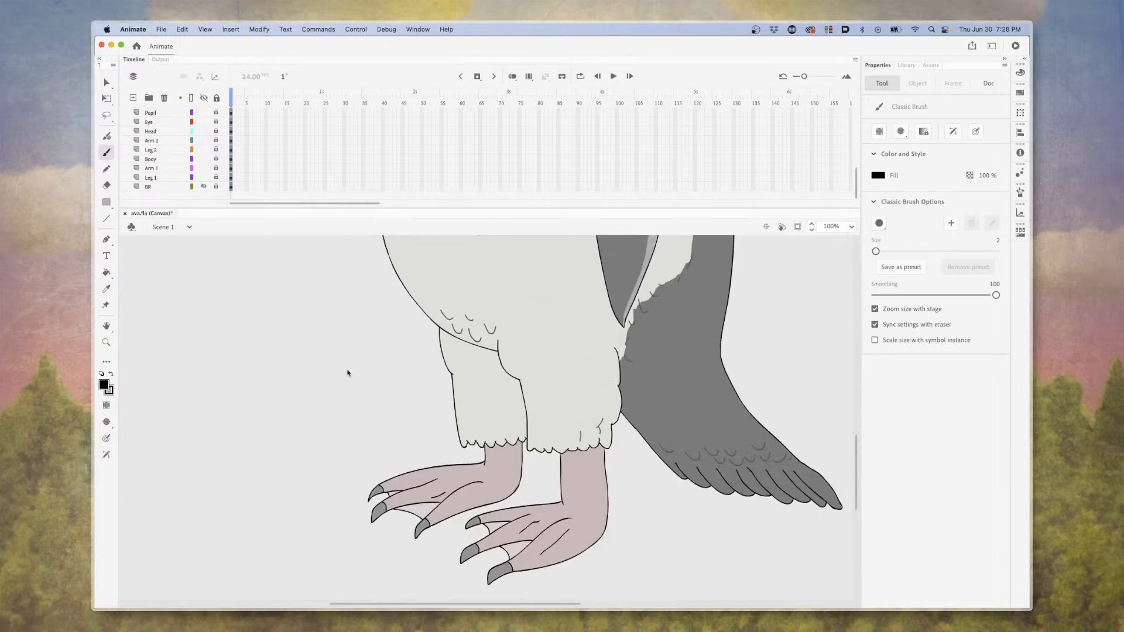
# Hide and show the Leg 1 and Leg 2 layers in turn to identify each leg's artwork.
pyautogui.click(204, 177)
pyautogui.click(205, 178)
pyautogui.scroll(1, 204, 179)
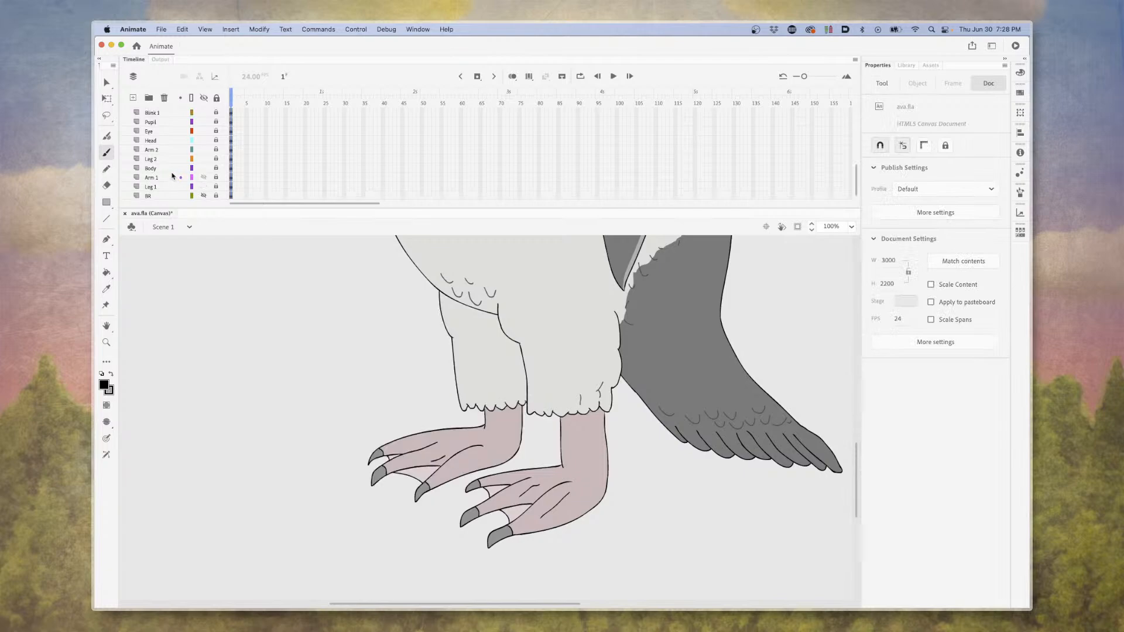
pyautogui.click(203, 160)
pyautogui.click(203, 159)
# Add a new layer above Leg 2 and try a Classic Brush stroke across the penguin's legs.
pyautogui.click(159, 160)
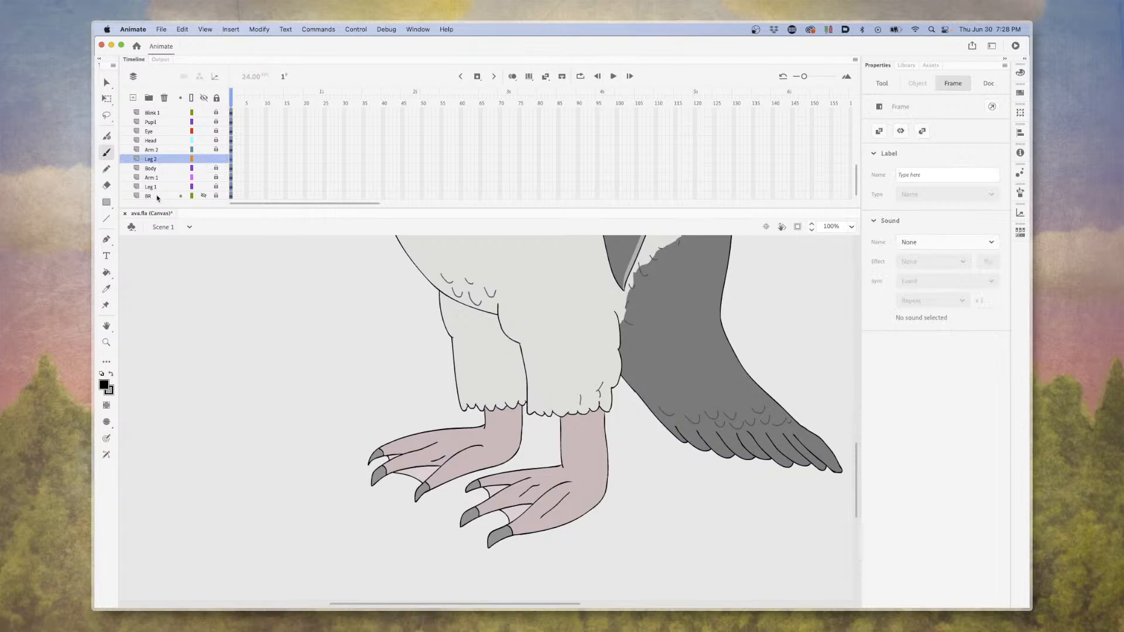
pyautogui.click(133, 98)
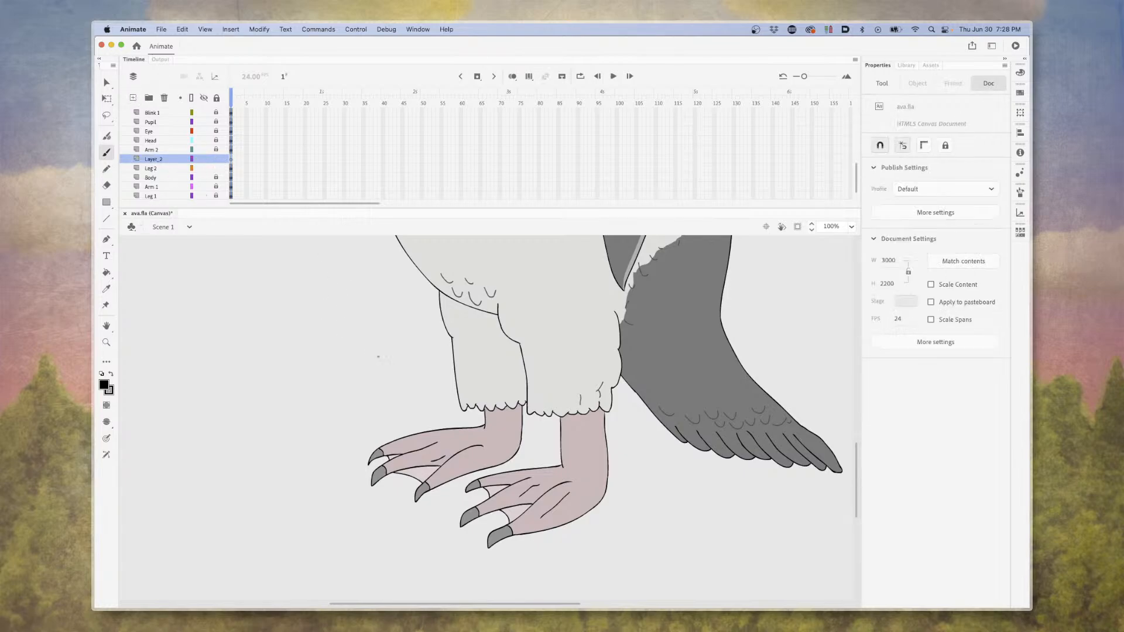
pyautogui.moveTo(483, 305)
pyautogui.mouseDown()
pyautogui.moveTo(526, 360)
pyautogui.moveTo(532, 409)
pyautogui.moveTo(570, 356)
pyautogui.mouseUp()
pyautogui.press('super+z')
# Try a closed Classic Brush outline beside the legs filled with the leg's light gray, and undo both the outline and fill.
pyautogui.moveTo(347, 316)
pyautogui.mouseDown()
pyautogui.moveTo(345, 350)
pyautogui.moveTo(381, 338)
pyautogui.moveTo(395, 293)
pyautogui.moveTo(361, 270)
pyautogui.moveTo(320, 273)
pyautogui.moveTo(346, 317)
pyautogui.mouseUp()
pyautogui.click(106, 272)
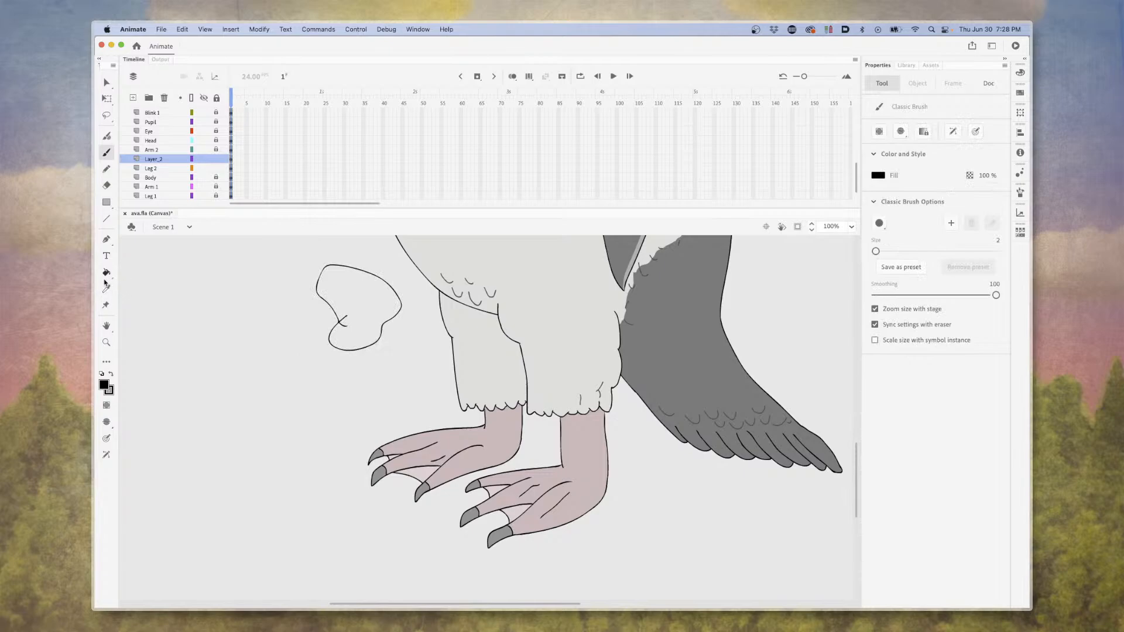
pyautogui.click(105, 385)
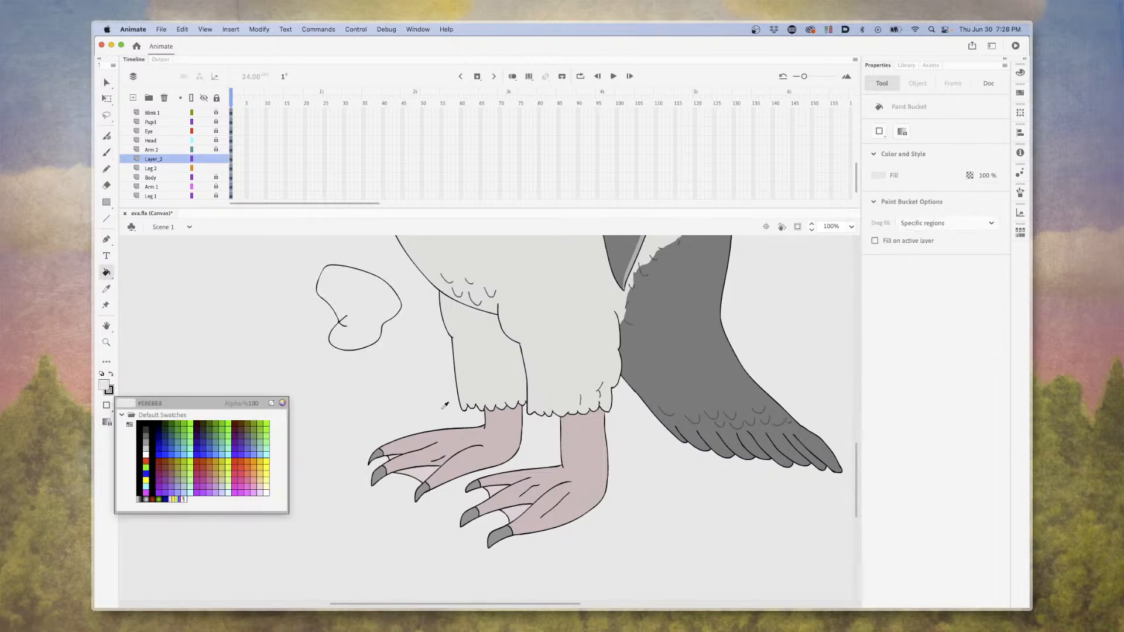
pyautogui.click(552, 359)
pyautogui.click(373, 320)
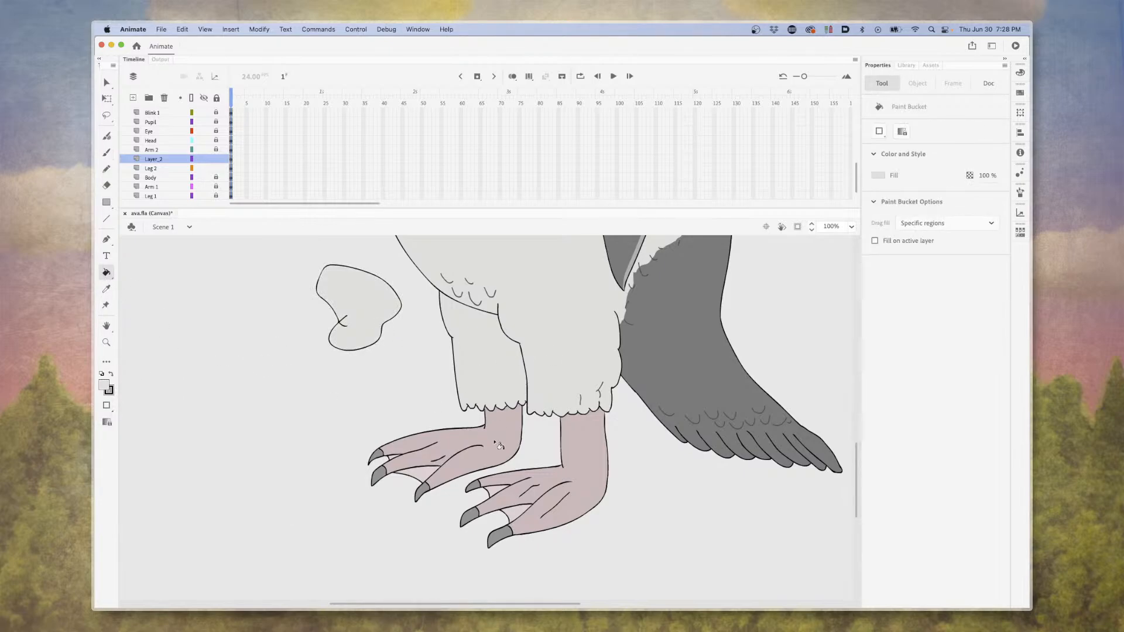
pyautogui.press('super+z')
pyautogui.press('super+z')
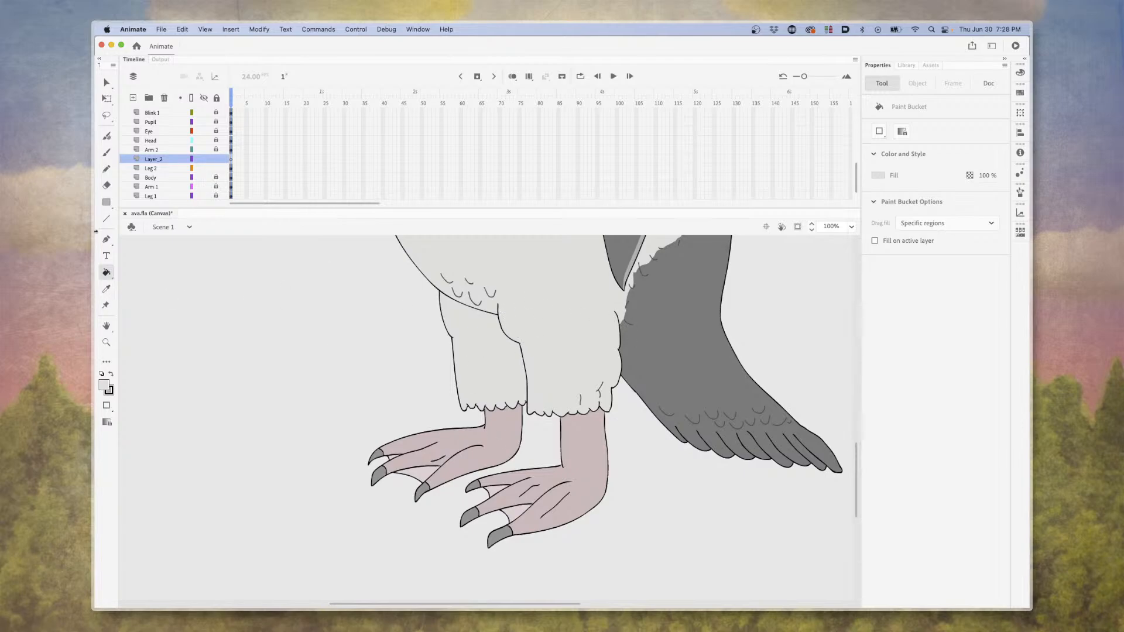
# Draw a black U-shaped Classic Brush outline beside the legs, about 154 by 216 px, and close its top with a Pencil line.
pyautogui.click(107, 152)
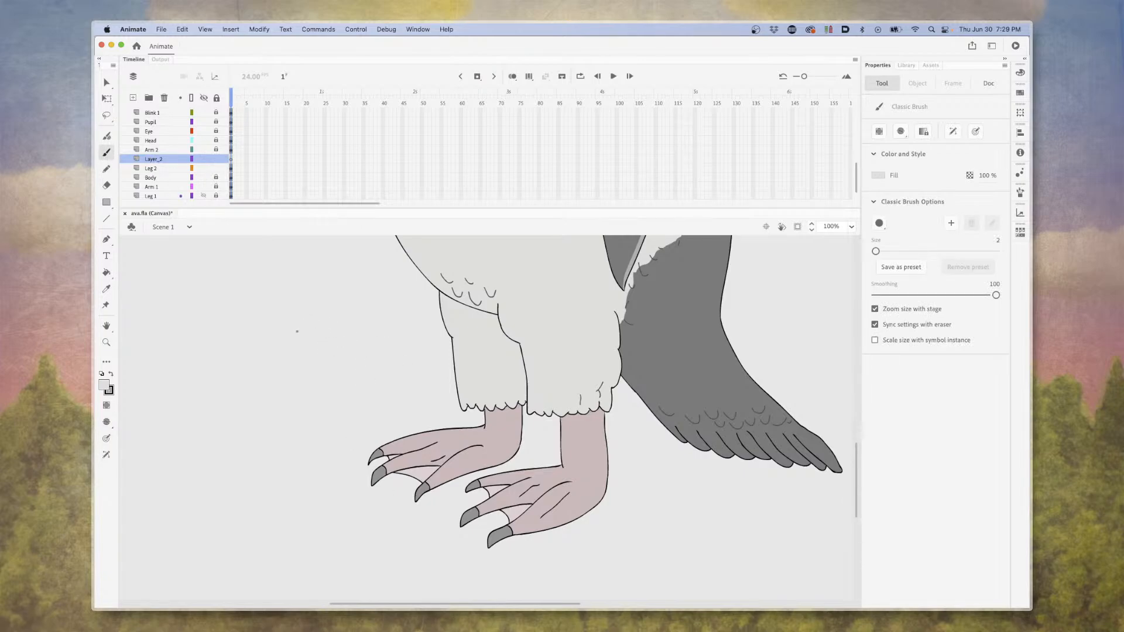
pyautogui.click(105, 385)
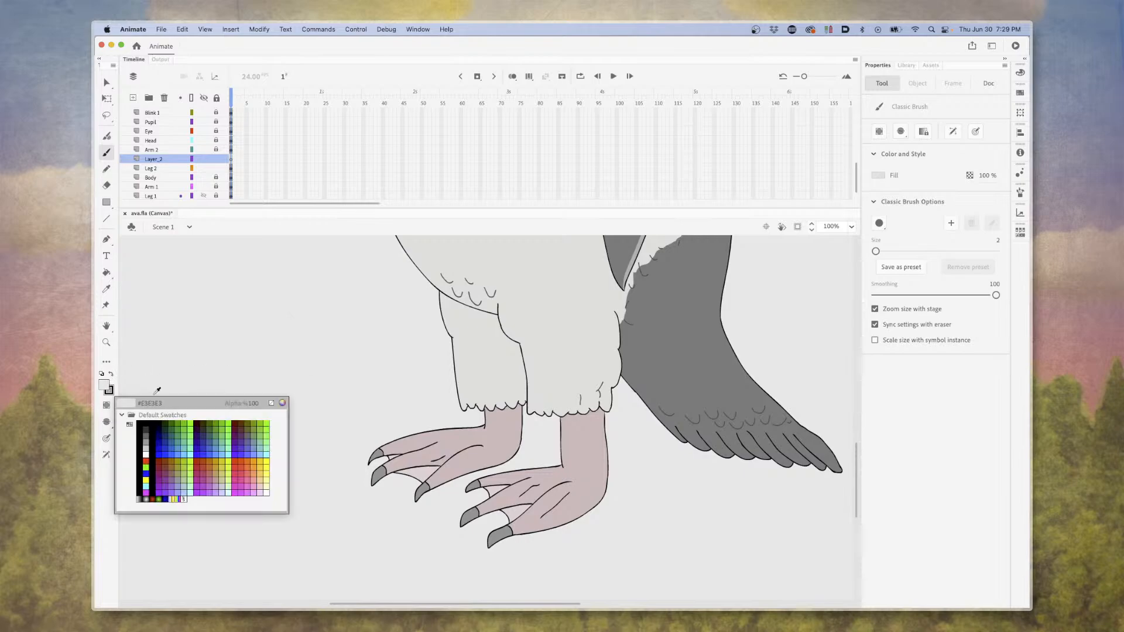
pyautogui.click(145, 424)
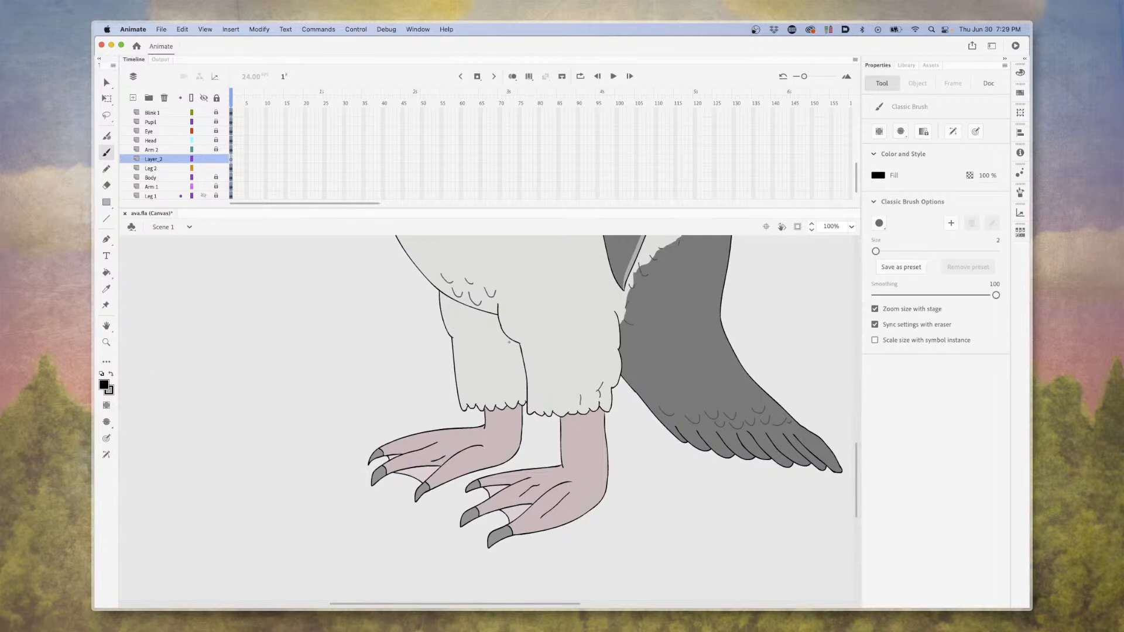
pyautogui.moveTo(238, 316)
pyautogui.mouseDown()
pyautogui.moveTo(239, 385)
pyautogui.moveTo(282, 413)
pyautogui.moveTo(306, 395)
pyautogui.moveTo(312, 313)
pyautogui.mouseUp()
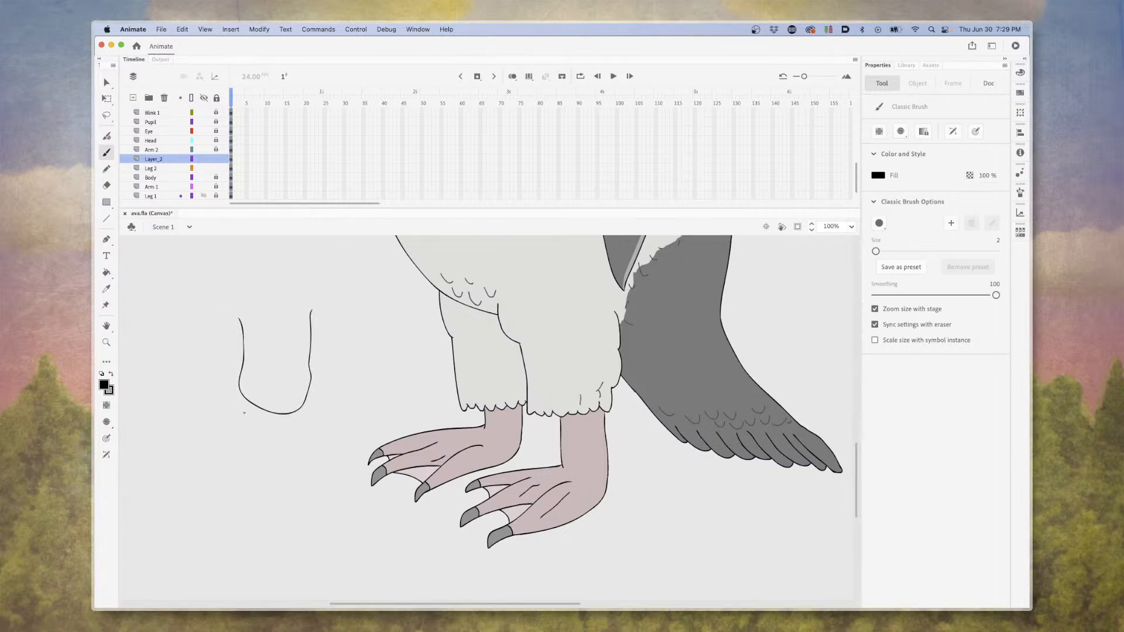
pyautogui.click(106, 169)
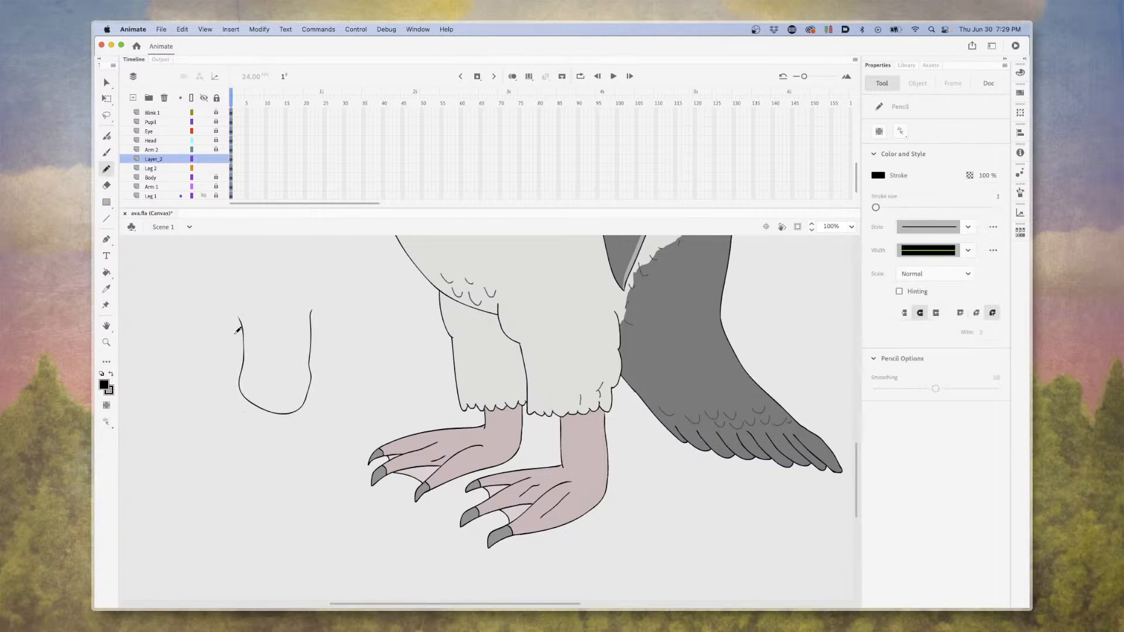
pyautogui.moveTo(238, 315); pyautogui.dragTo(321, 307)
# Fill the closed U shape with the leg's light gray and delete the Pencil line across its top.
pyautogui.click(107, 272)
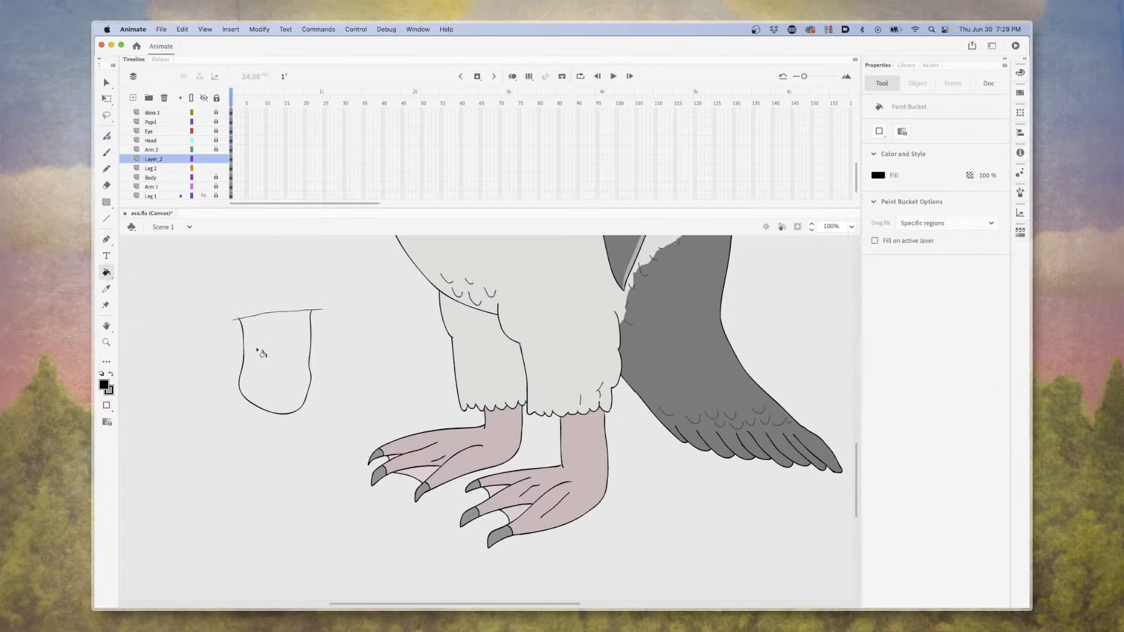
pyautogui.click(104, 386)
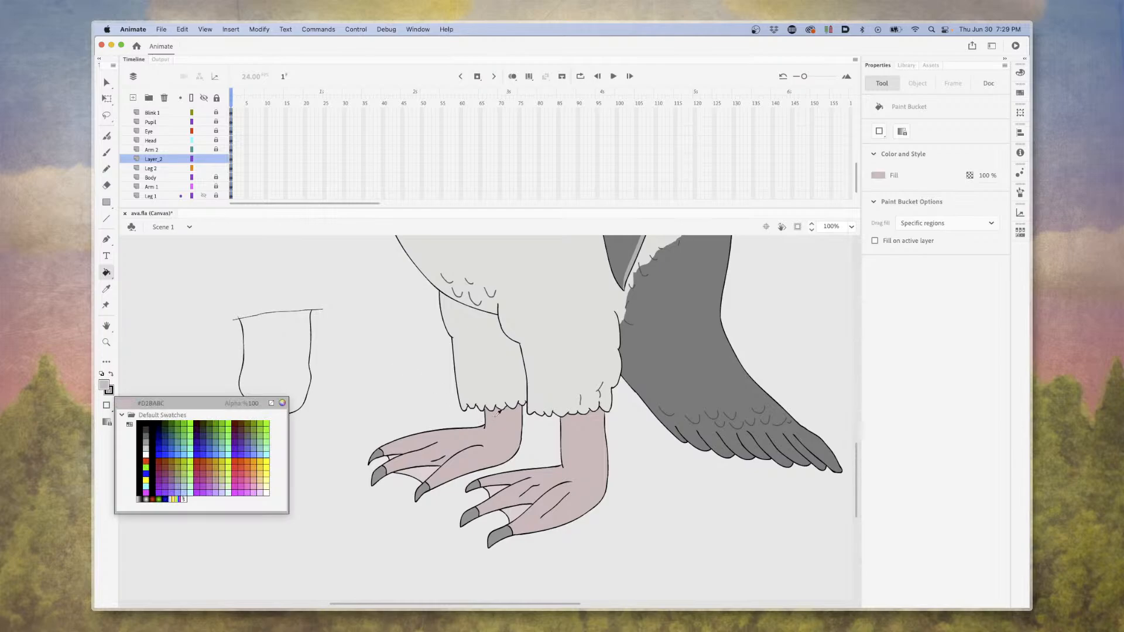
pyautogui.click(559, 390)
pyautogui.click(291, 375)
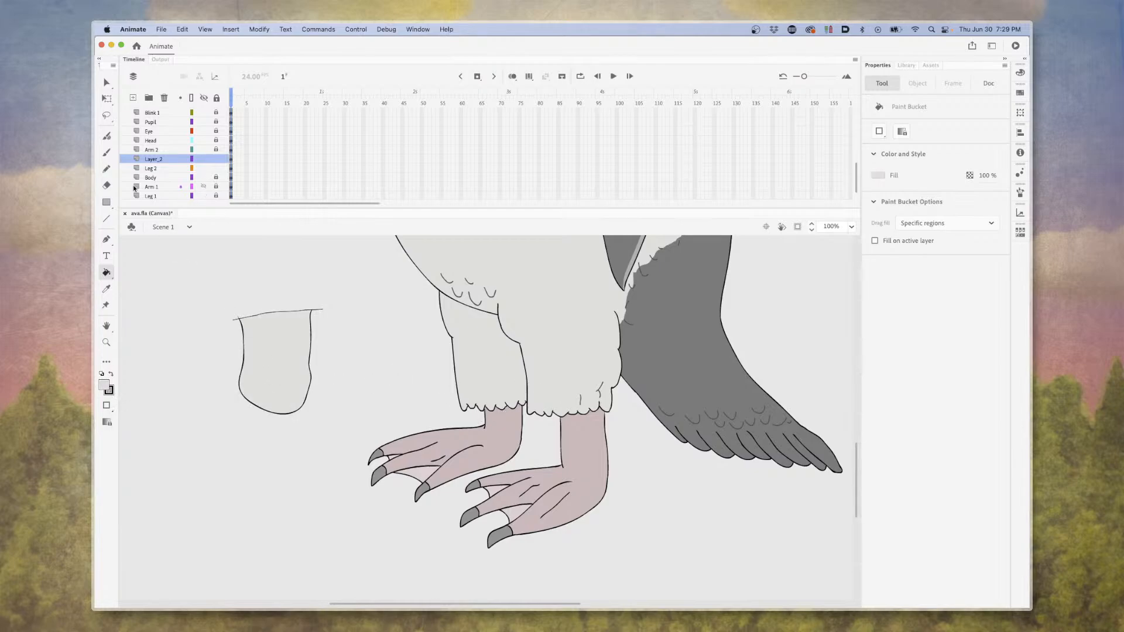
pyautogui.click(107, 82)
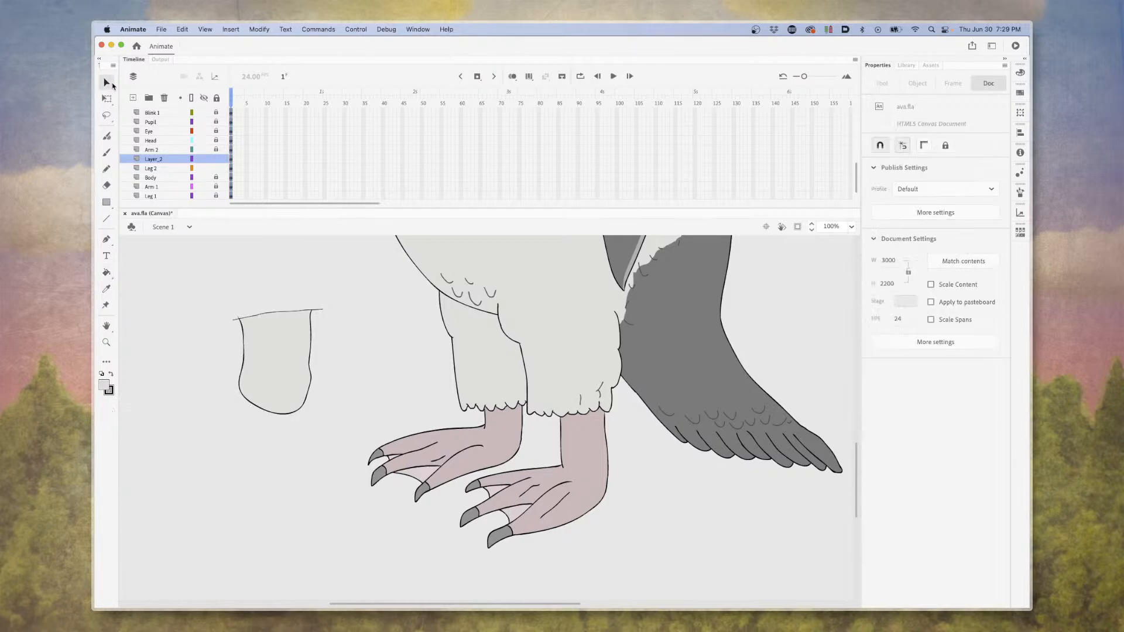
pyautogui.click(321, 310)
pyautogui.press('Delete')
# Select the whole U shape, try it over the front leg, and move it to the open area beside the chest.
pyautogui.moveTo(194, 278); pyautogui.dragTo(341, 434)
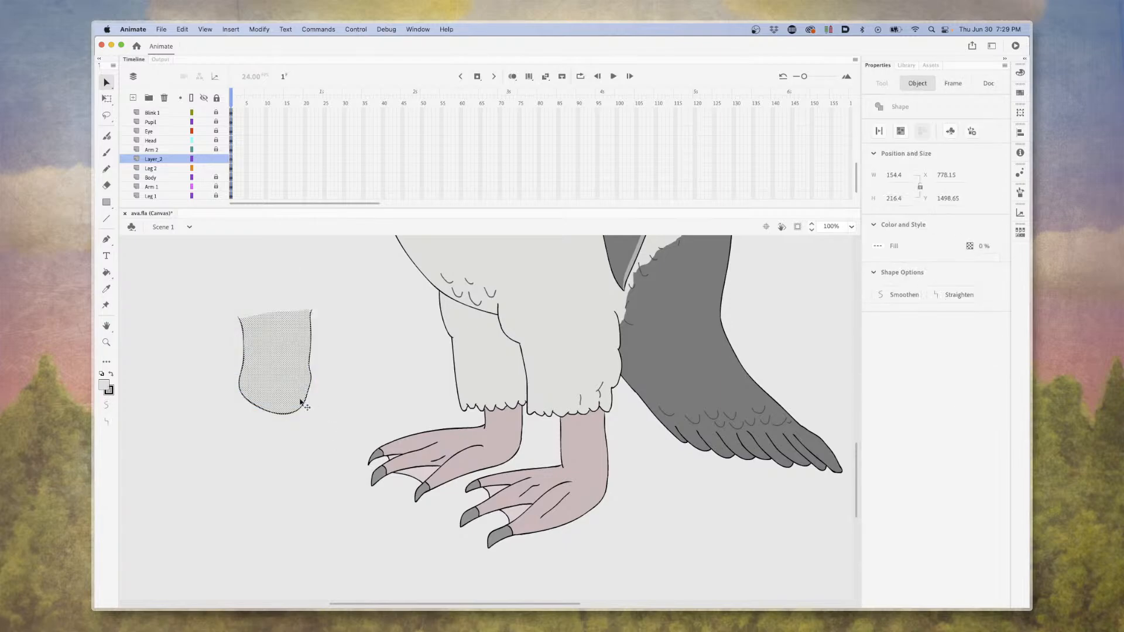
pyautogui.moveTo(277, 383); pyautogui.dragTo(648, 412)
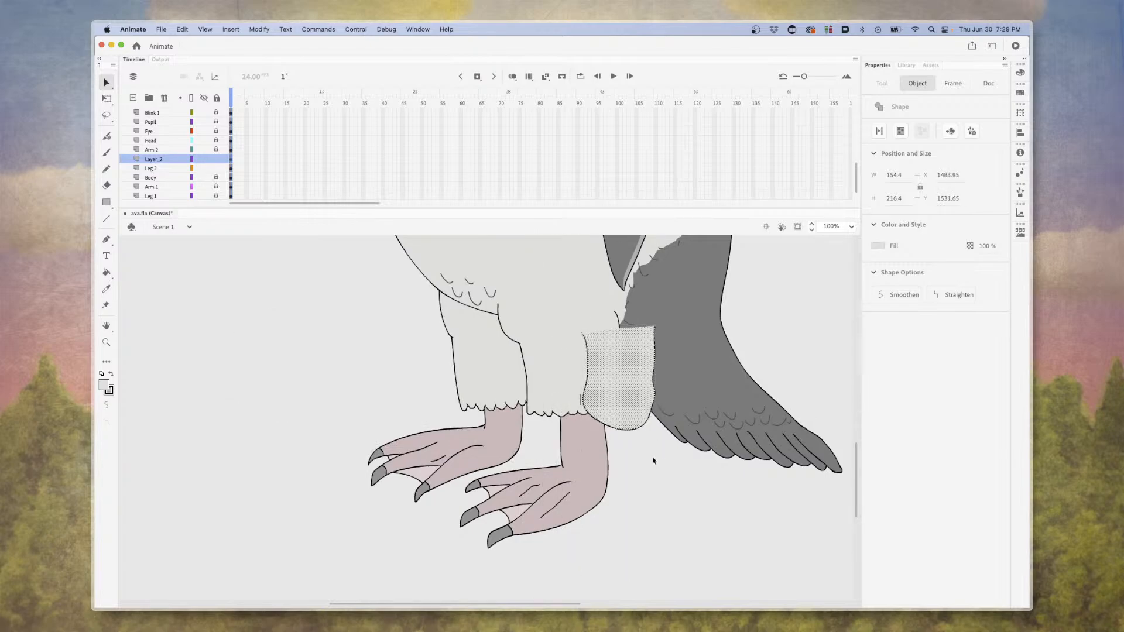
pyautogui.moveTo(613, 392); pyautogui.dragTo(359, 334)
pyautogui.scroll(10, 356, 371)
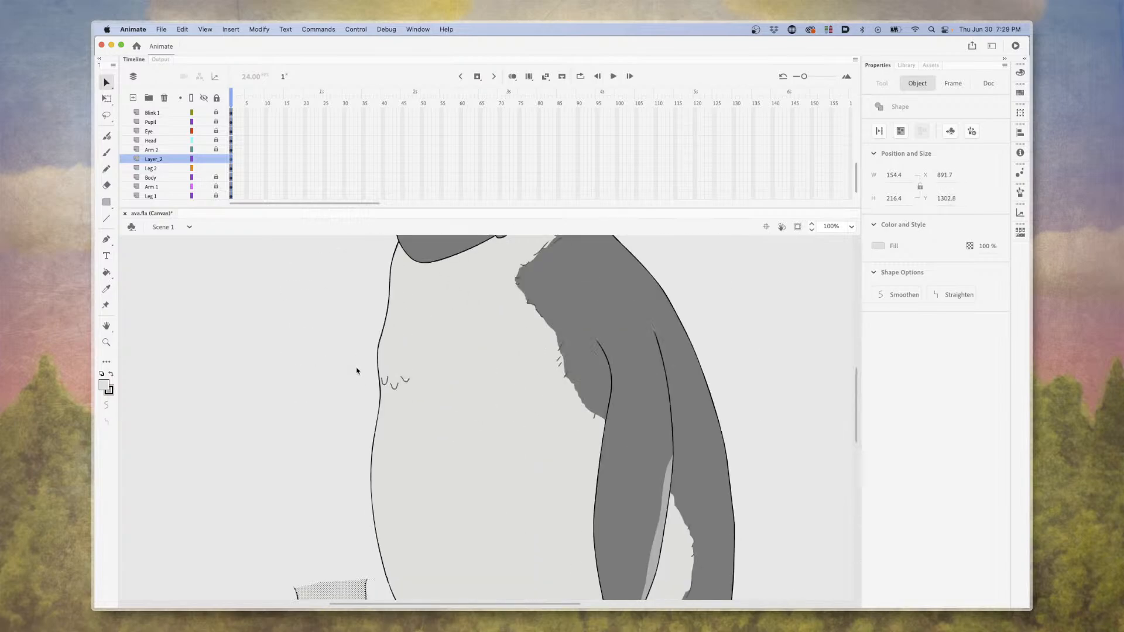
pyautogui.moveTo(344, 592); pyautogui.dragTo(326, 318)
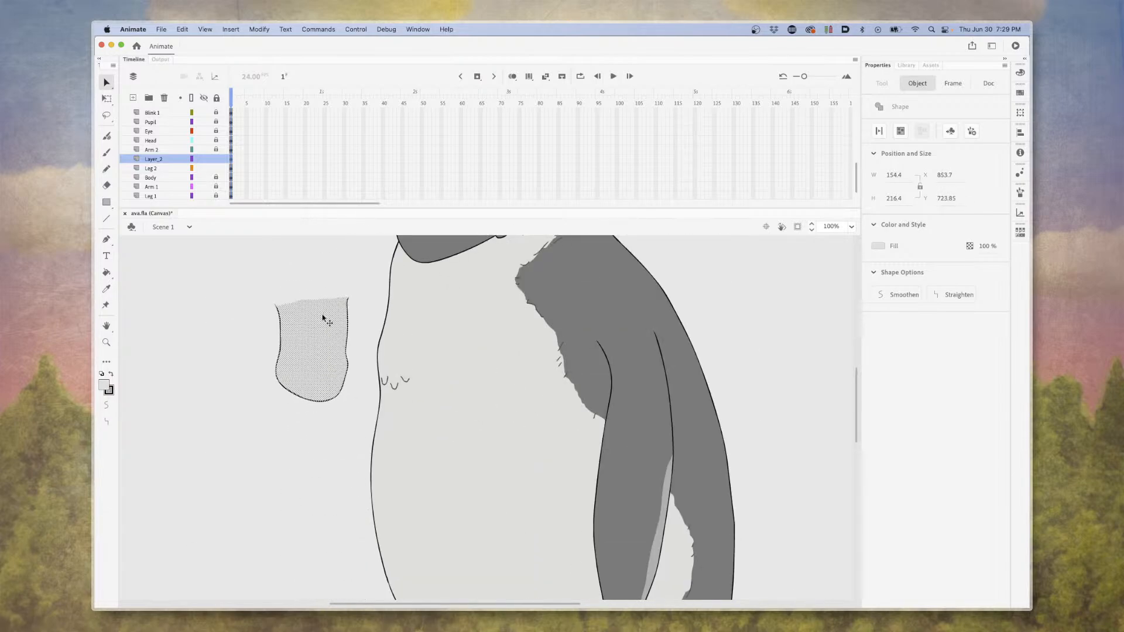
# Rotate the U shape with Free Transform and place its open end against the chest as an arm stub below the head.
pyautogui.rightClick(325, 321)
pyautogui.moveTo(375, 506)
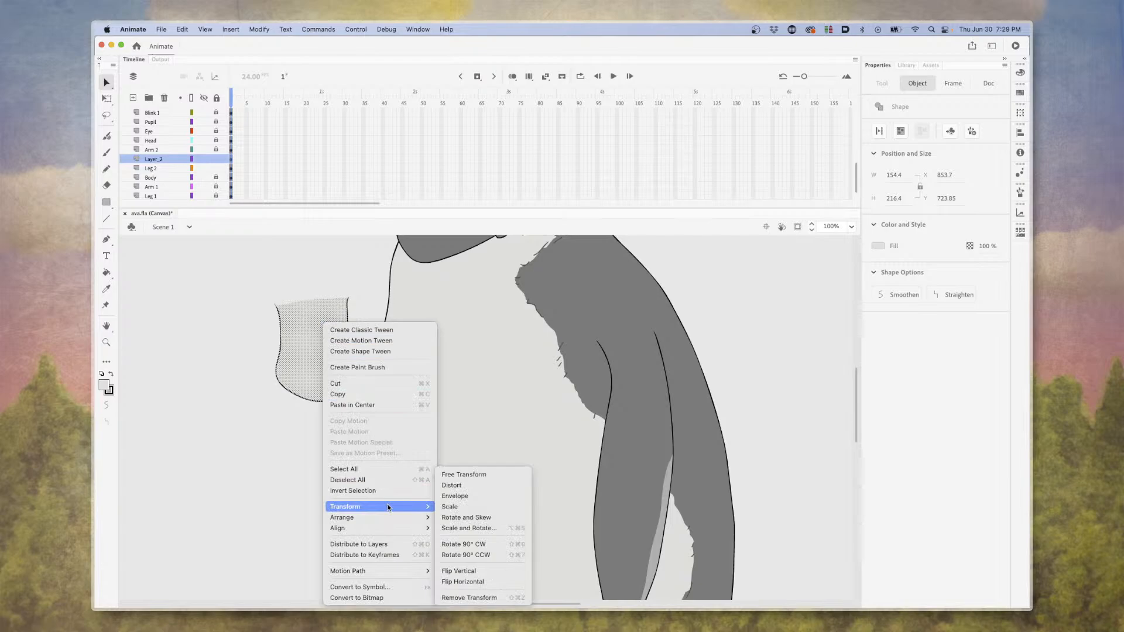
pyautogui.click(466, 476)
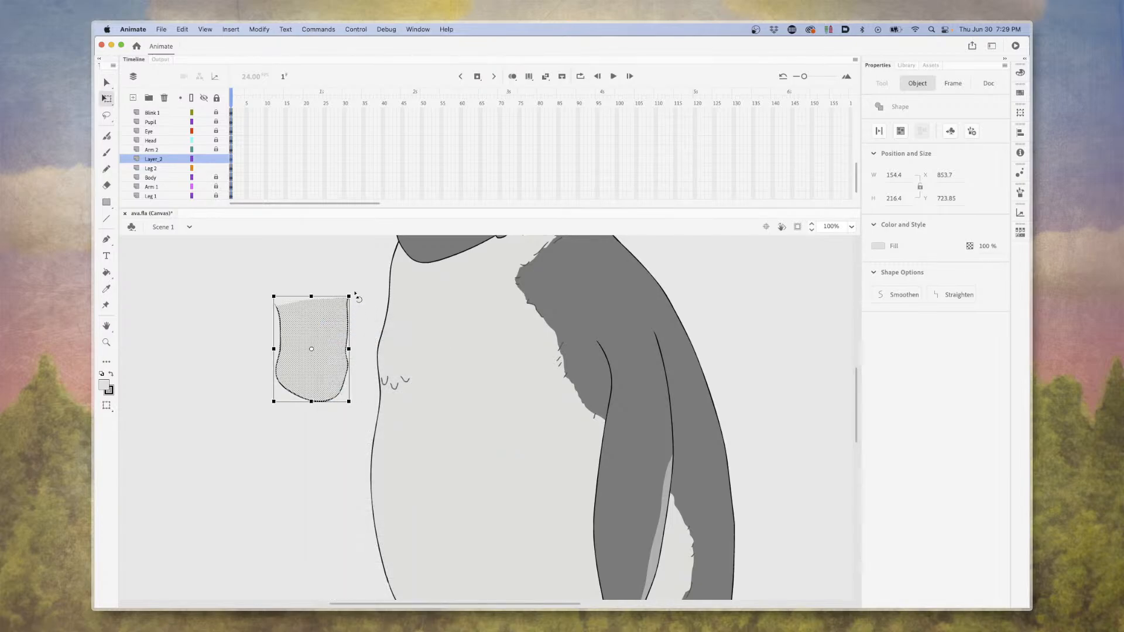
pyautogui.moveTo(355, 297)
pyautogui.mouseDown()
pyautogui.moveTo(405, 387)
pyautogui.moveTo(390, 375)
pyautogui.moveTo(369, 291)
pyautogui.mouseUp()
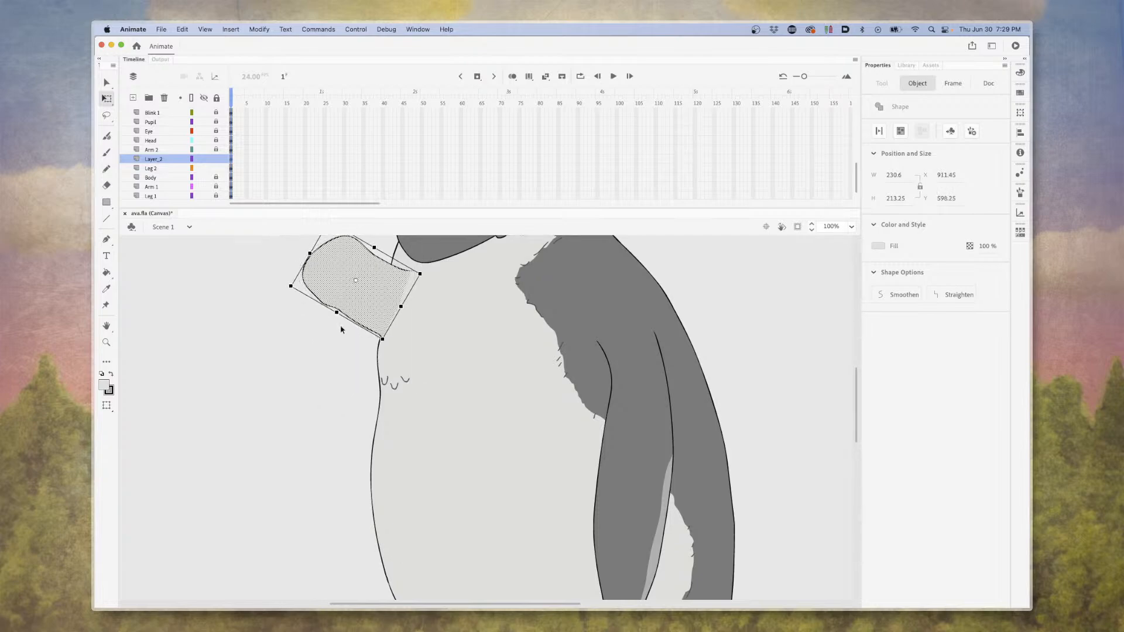
pyautogui.click(334, 417)
pyautogui.scroll(10, 334, 416)
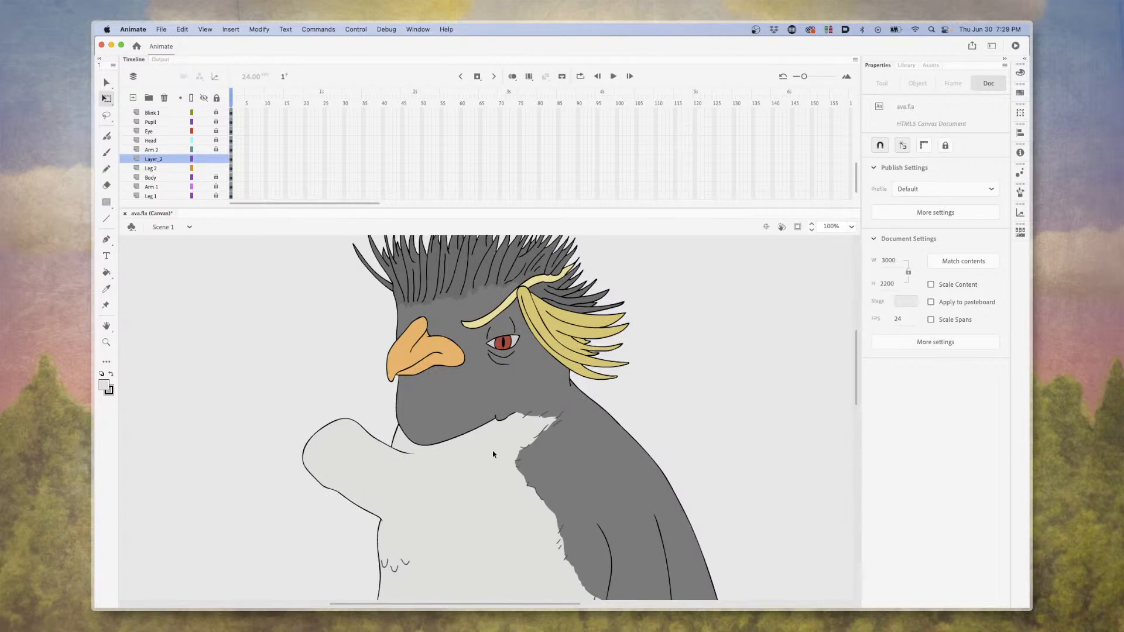
# Select the arm stub on Layer_2, shift its transformation point toward the body, and undo the trial transform.
pyautogui.click(174, 160)
pyautogui.moveTo(358, 470); pyautogui.dragTo(445, 522)
pyautogui.press('super+z')
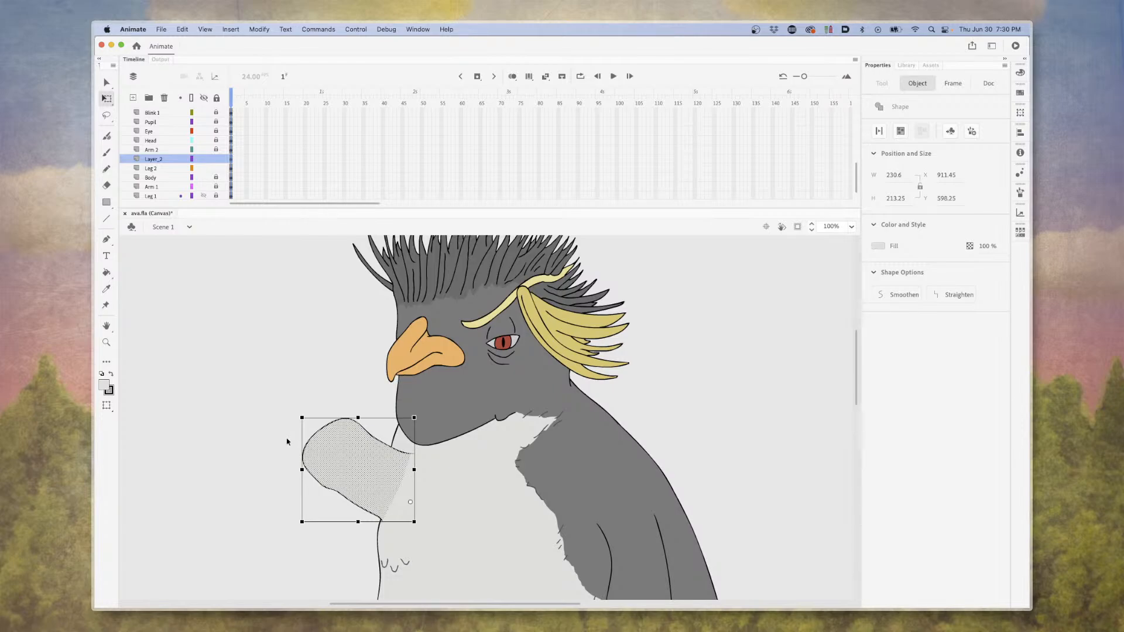
pyautogui.click(276, 419)
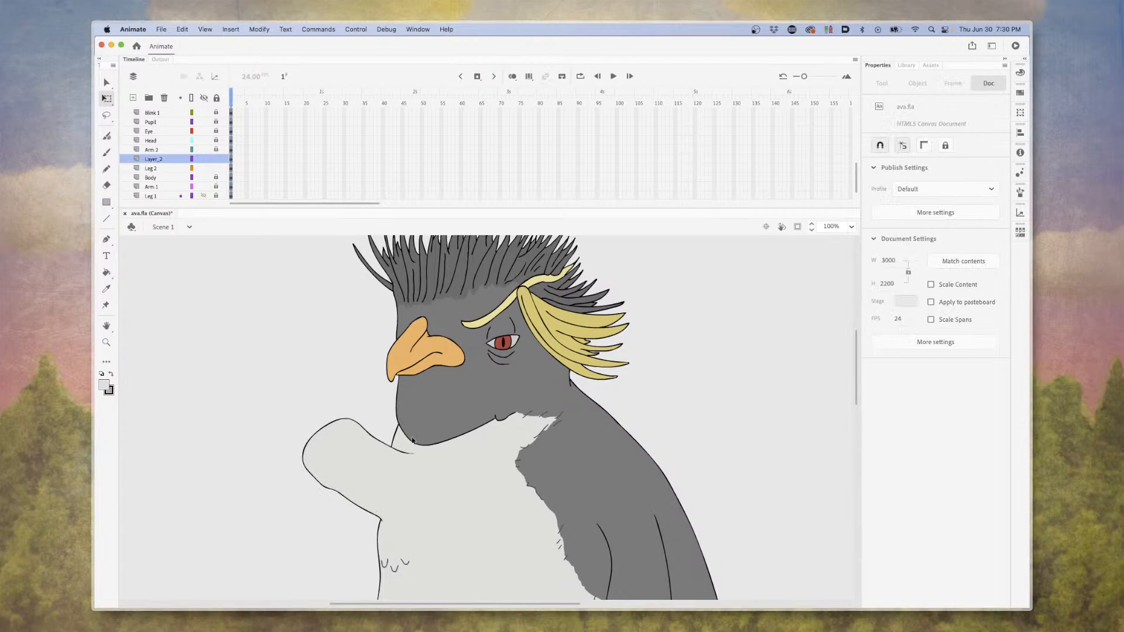
pyautogui.scroll(3, 390, 363)
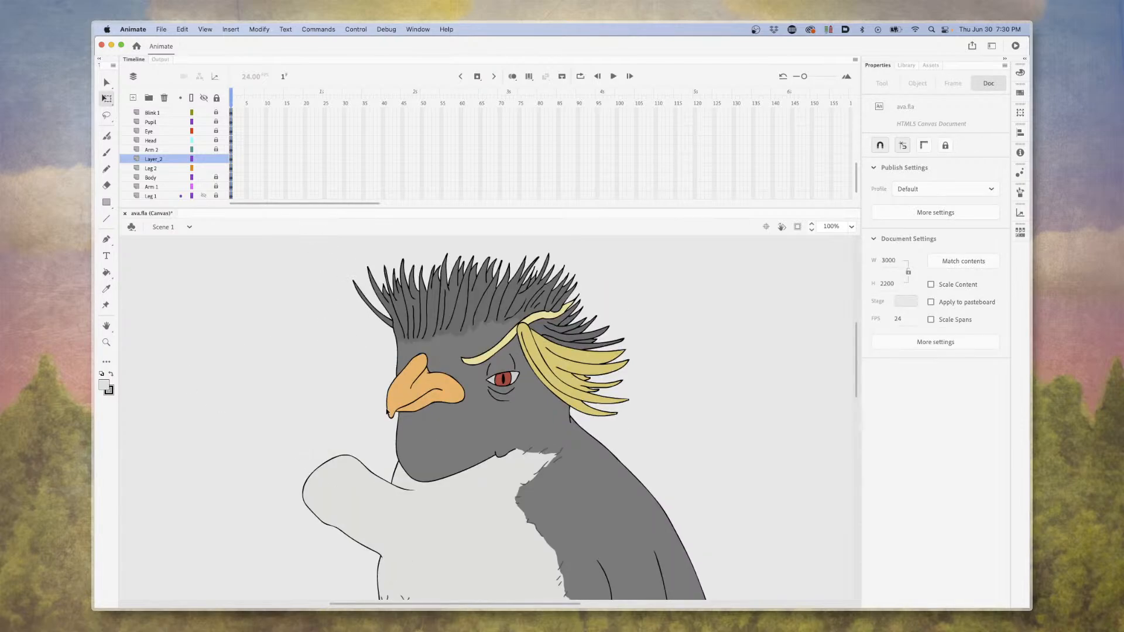
pyautogui.scroll(-3, 334, 406)
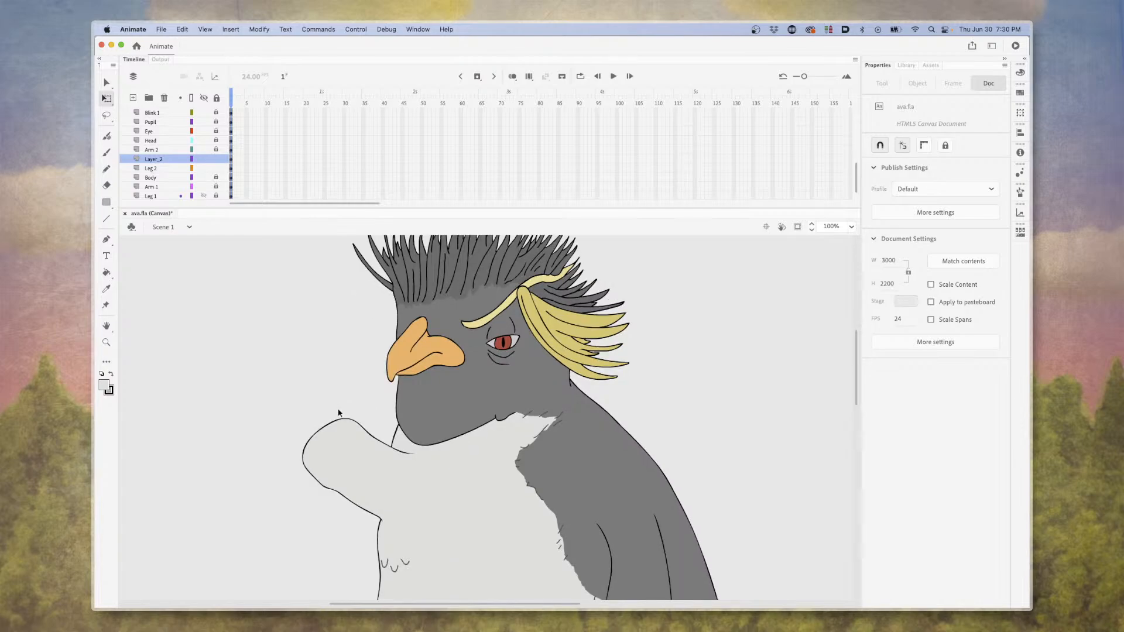
pyautogui.scroll(-3, 332, 412)
pyautogui.scroll(6, 331, 409)
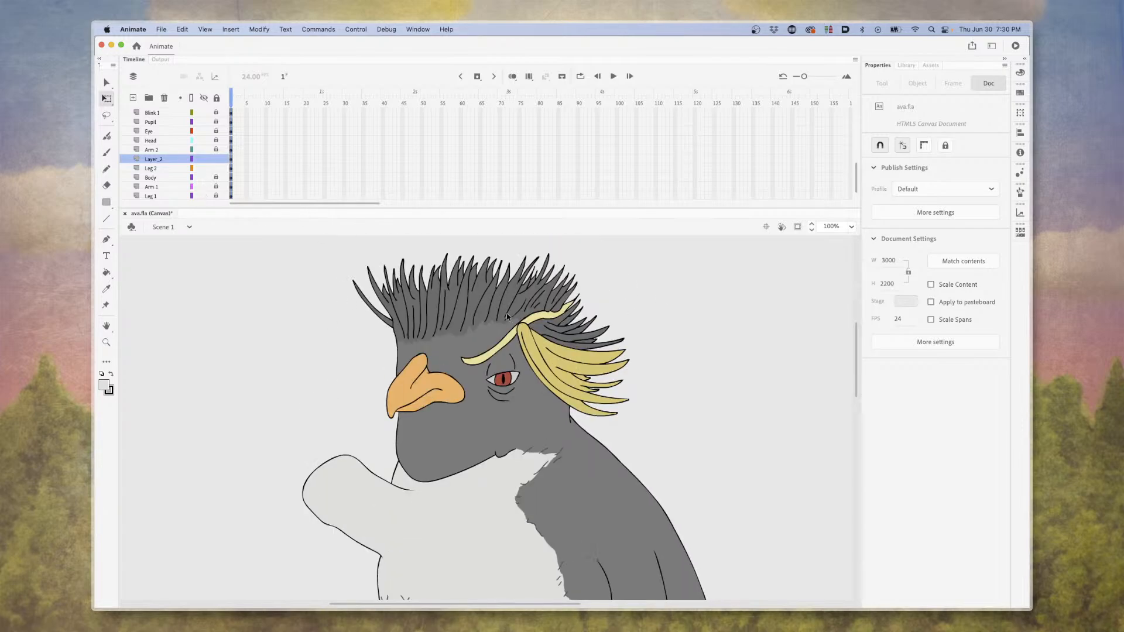
pyautogui.scroll(-3, 511, 467)
pyautogui.scroll(3, 417, 388)
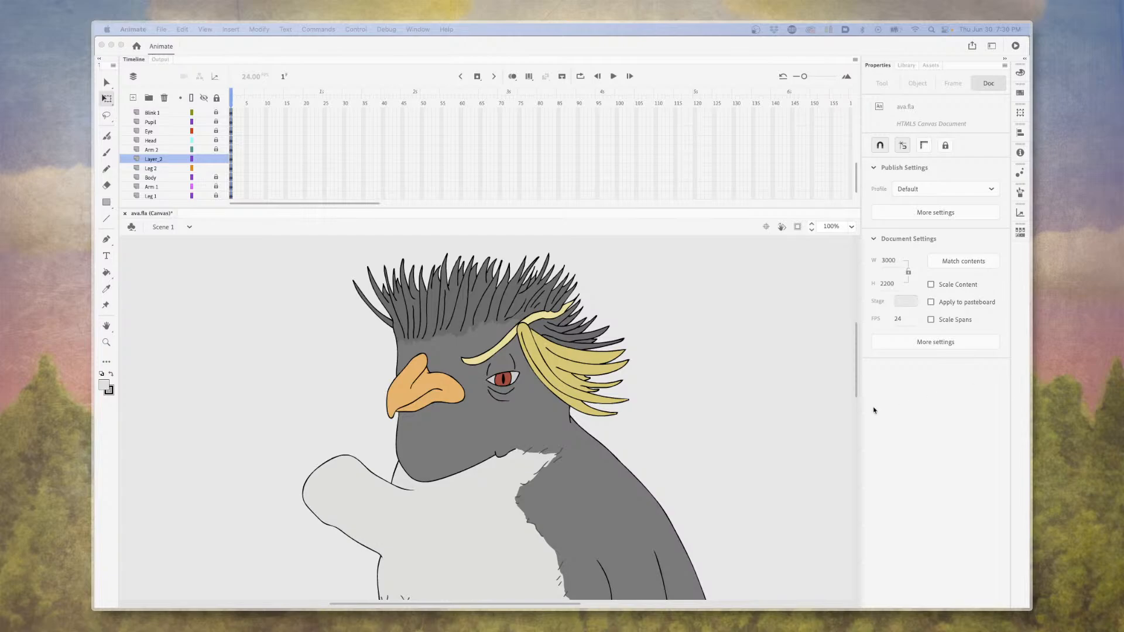
# Magnify the penguin's face to 200% and hide and show the Blink 1 layer repeatedly to examine the eye artwork.
pyautogui.press('super+equal')
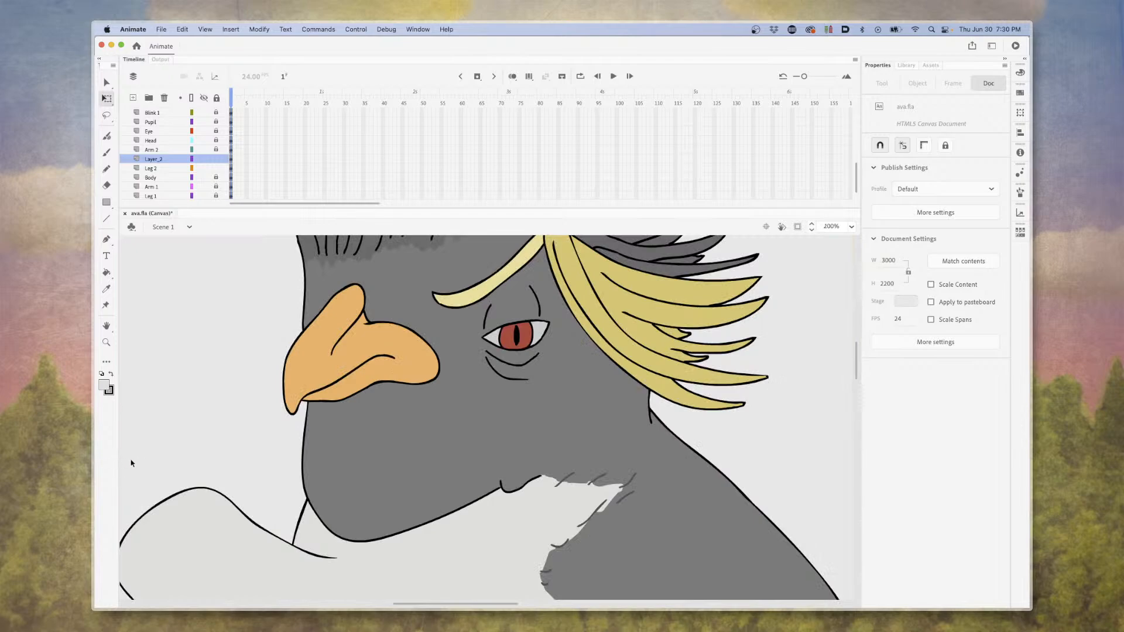
pyautogui.scroll(5, 176, 462)
pyautogui.scroll(-3, 201, 464)
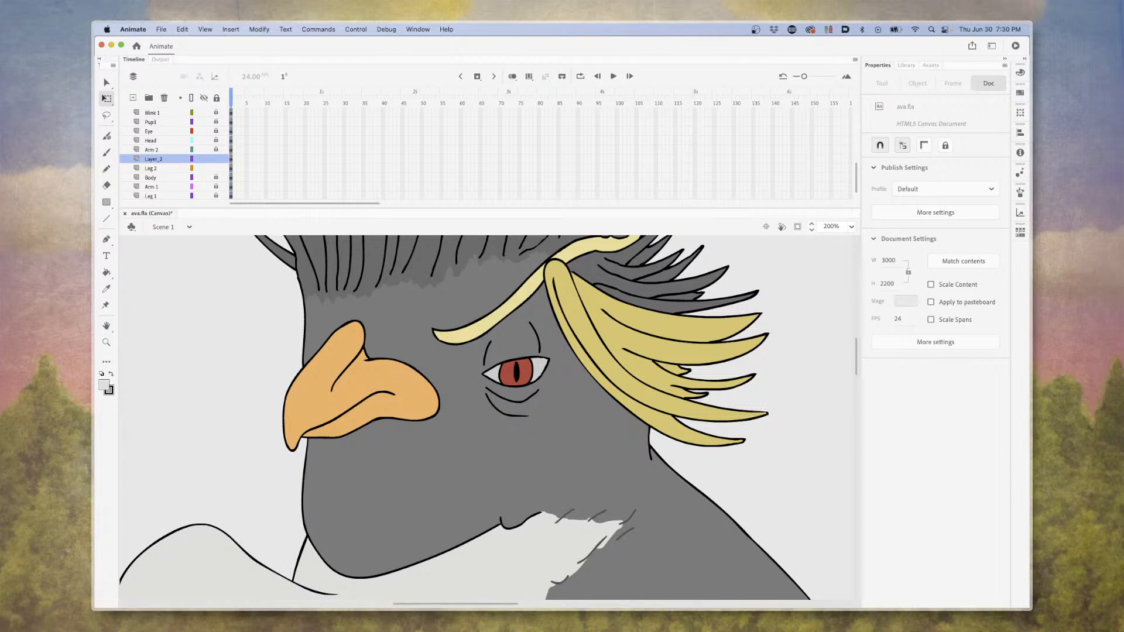
pyautogui.scroll(-2, 185, 168)
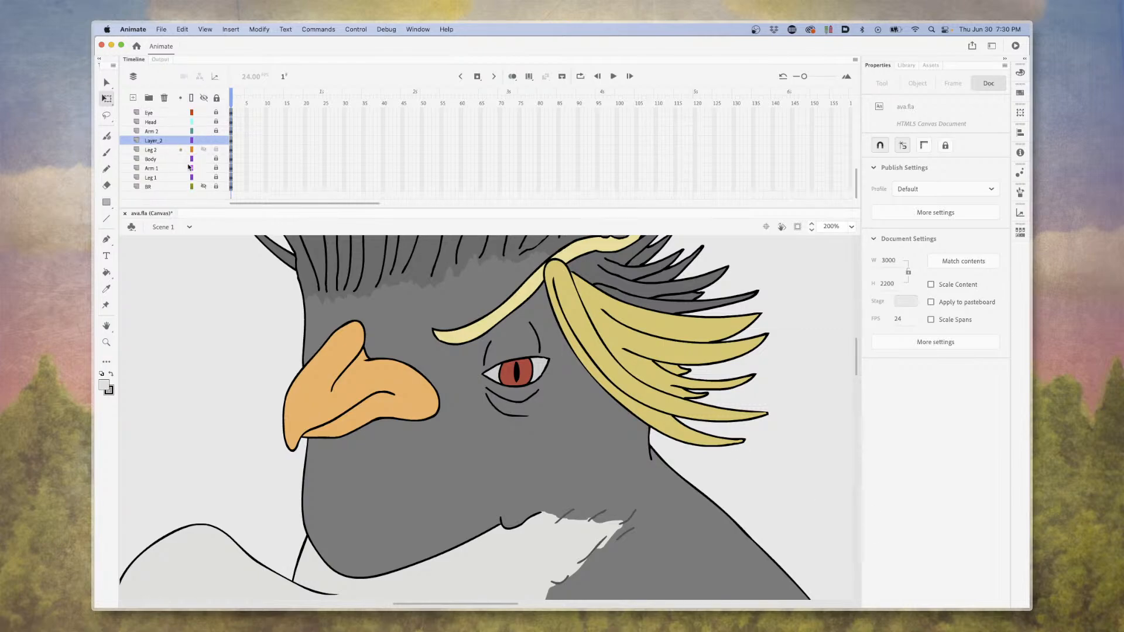
pyautogui.scroll(2, 172, 168)
pyautogui.scroll(6, 171, 168)
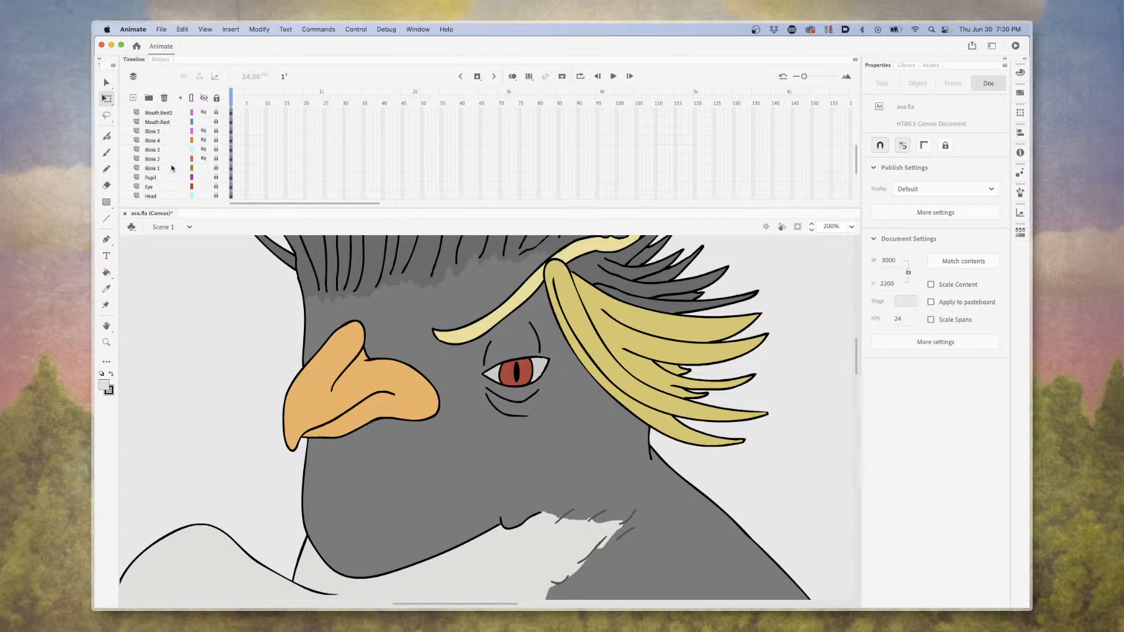
pyautogui.click(204, 168)
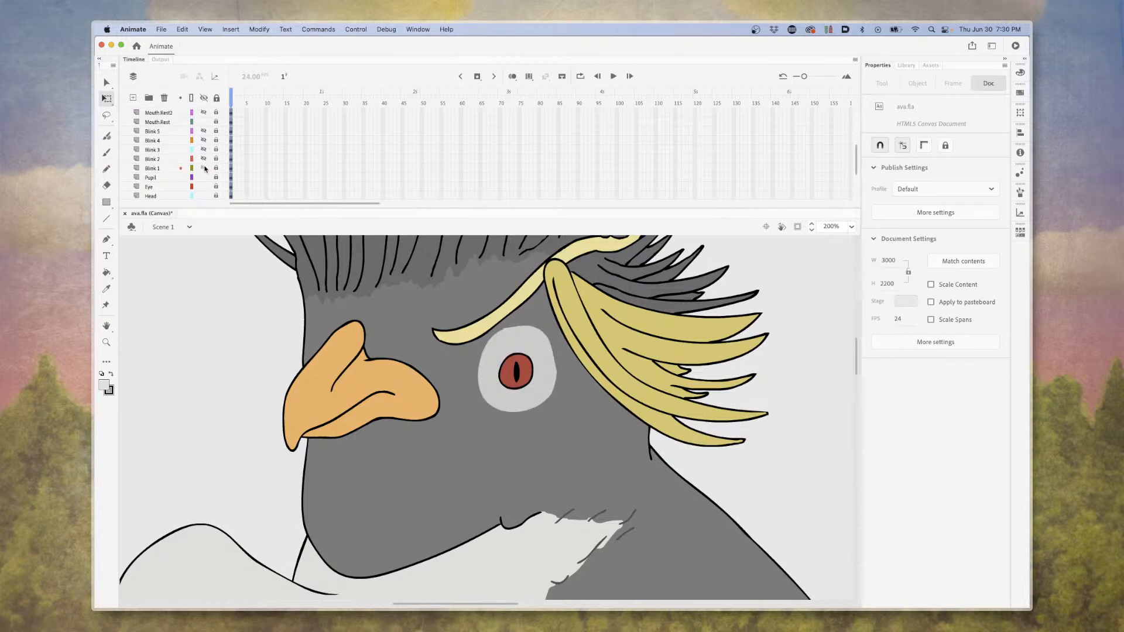
pyautogui.click(204, 168)
pyautogui.click(204, 168)
pyautogui.click(204, 168)
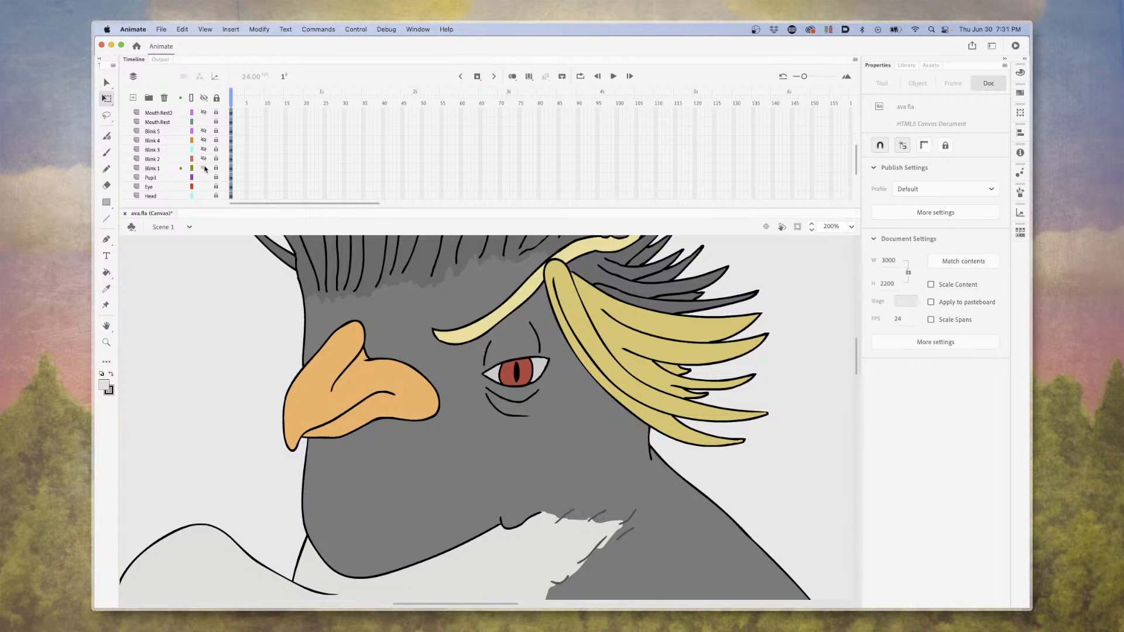
pyautogui.click(204, 168)
pyautogui.click(204, 168)
pyautogui.click(204, 168)
pyautogui.click(204, 168)
# Show and hide the Blink 2, Blink 3, Blink 4 and Blink 5 layers in turn to compare the eyelids, and show Blink 1 again.
pyautogui.click(202, 164)
pyautogui.click(202, 164)
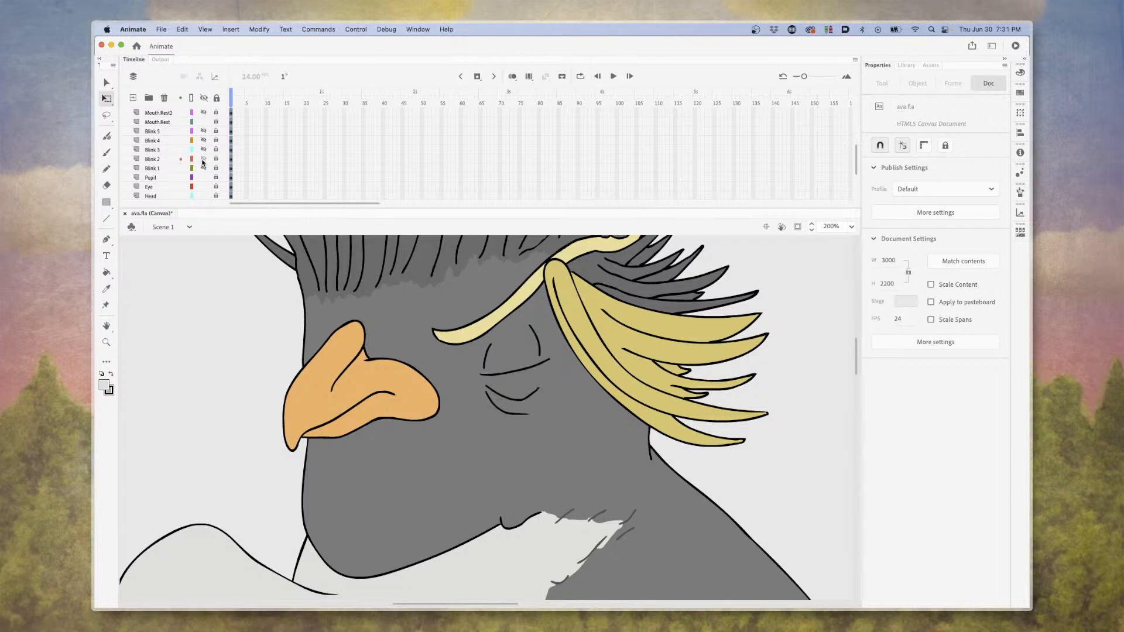
pyautogui.click(202, 163)
pyautogui.click(202, 151)
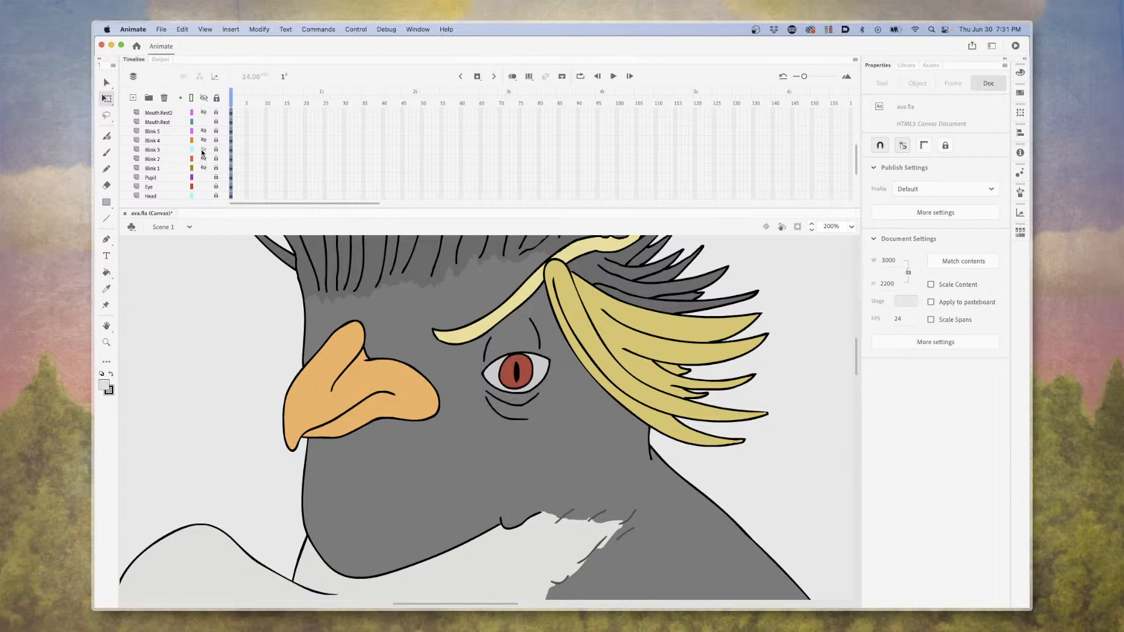
pyautogui.click(203, 141)
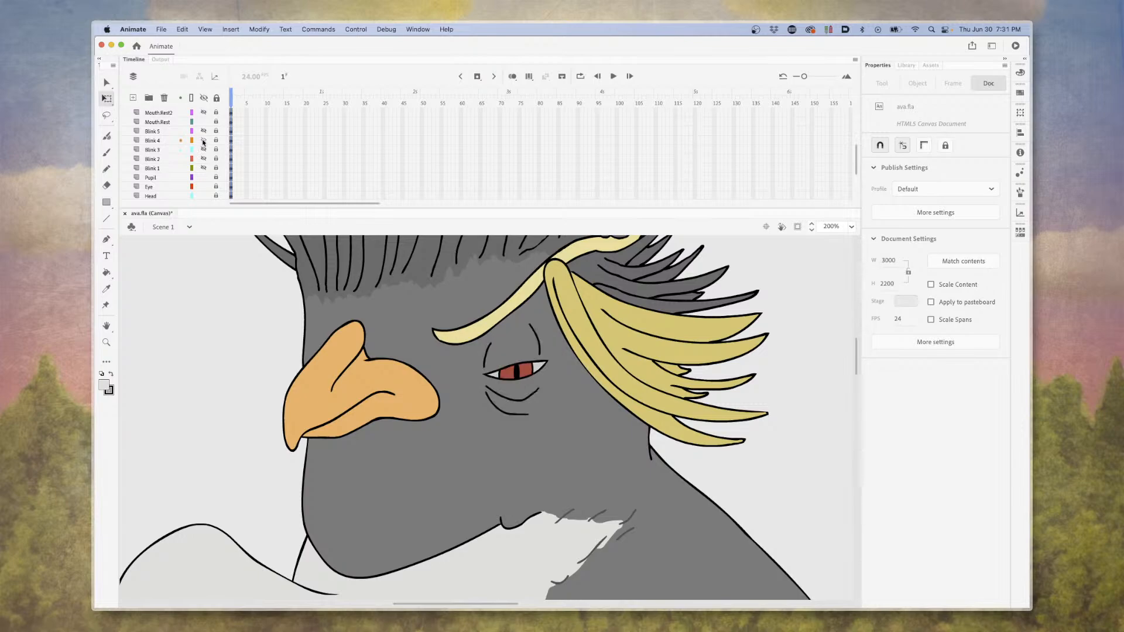
pyautogui.click(203, 141)
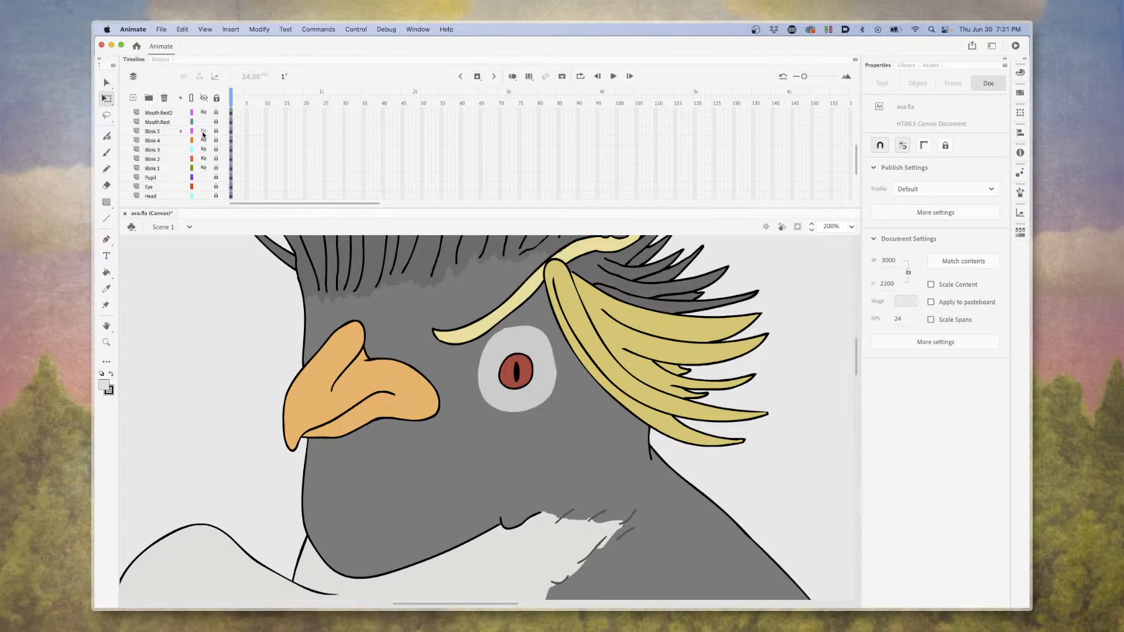
pyautogui.click(203, 132)
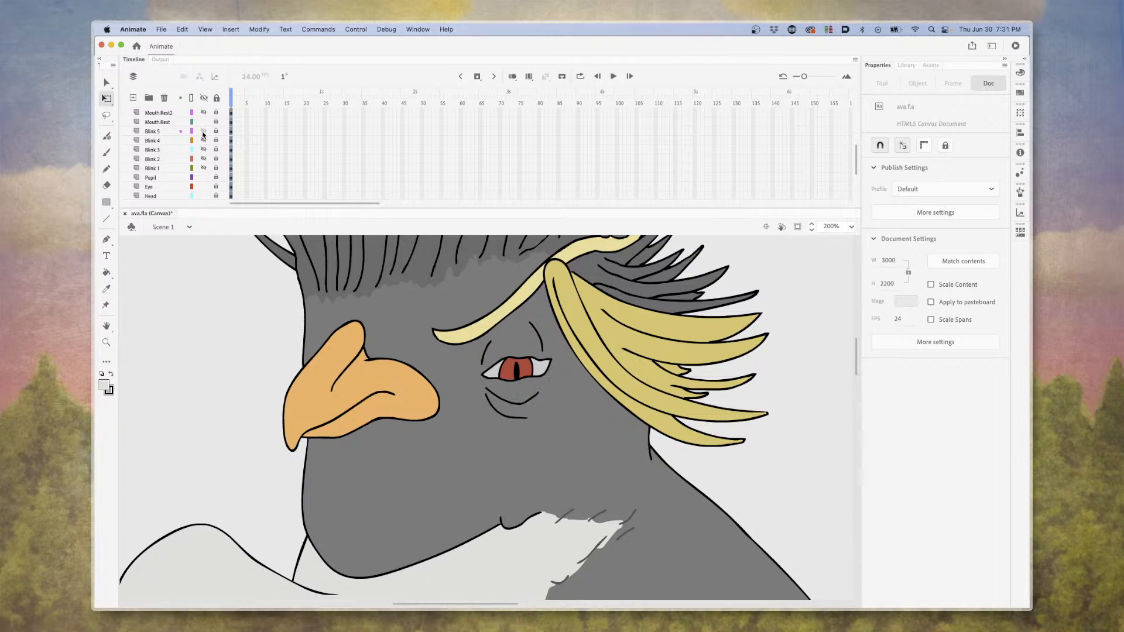
pyautogui.click(203, 132)
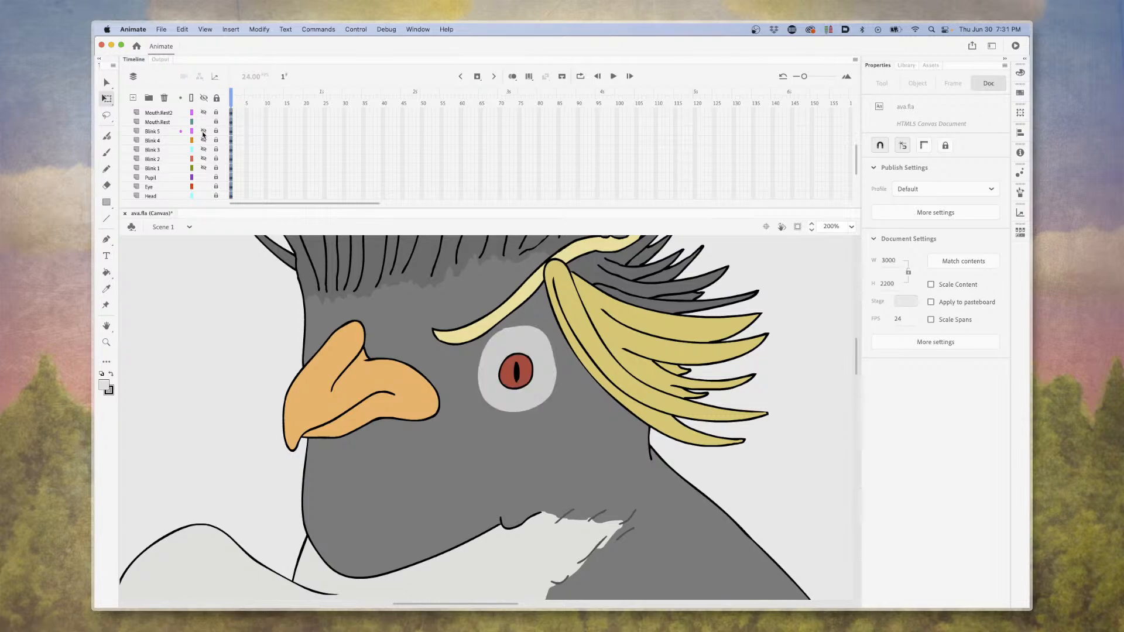
pyautogui.click(204, 168)
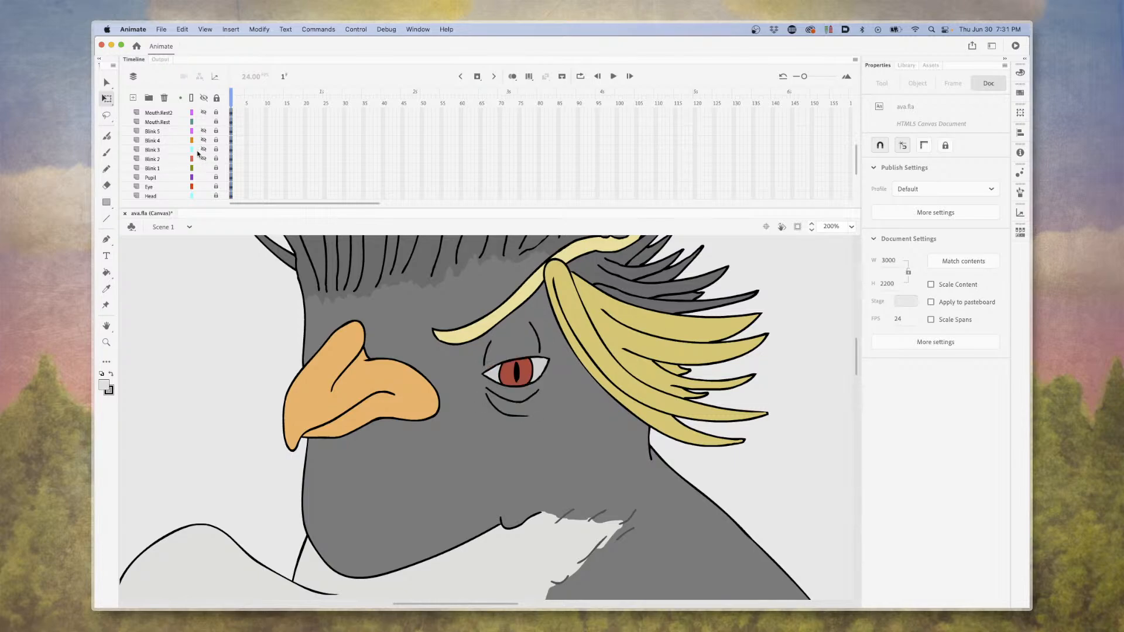
# Hide the Mouth.Rest layer and show and hide the other Mouth.Rest layers to compare the closed beak drawings.
pyautogui.scroll(-1, 201, 157)
pyautogui.scroll(10, 201, 157)
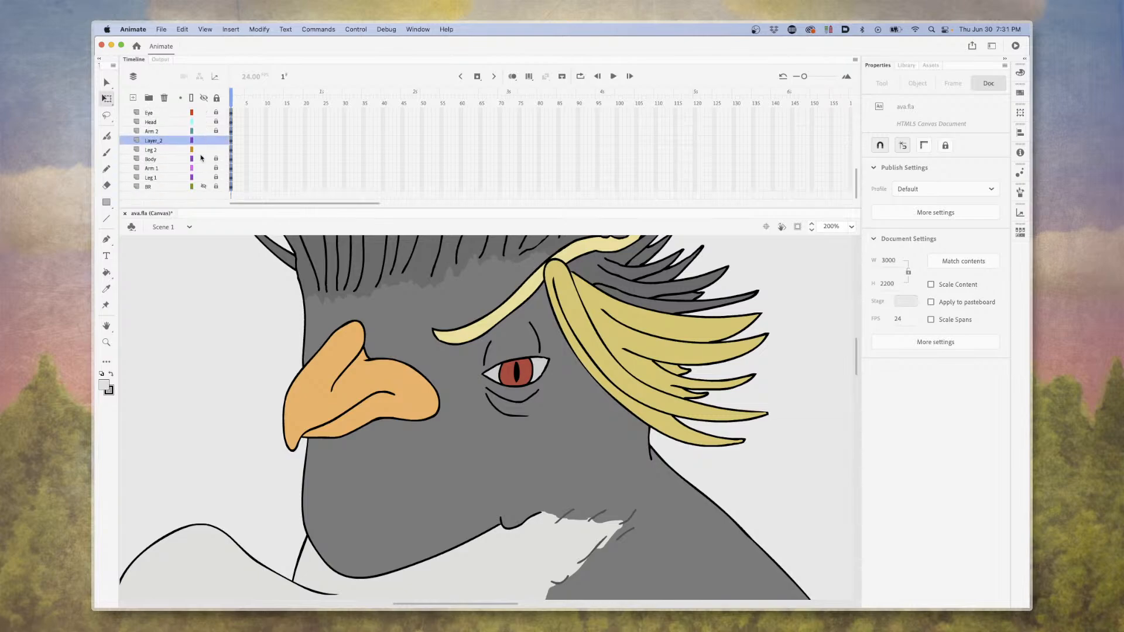
pyautogui.scroll(-3, 201, 157)
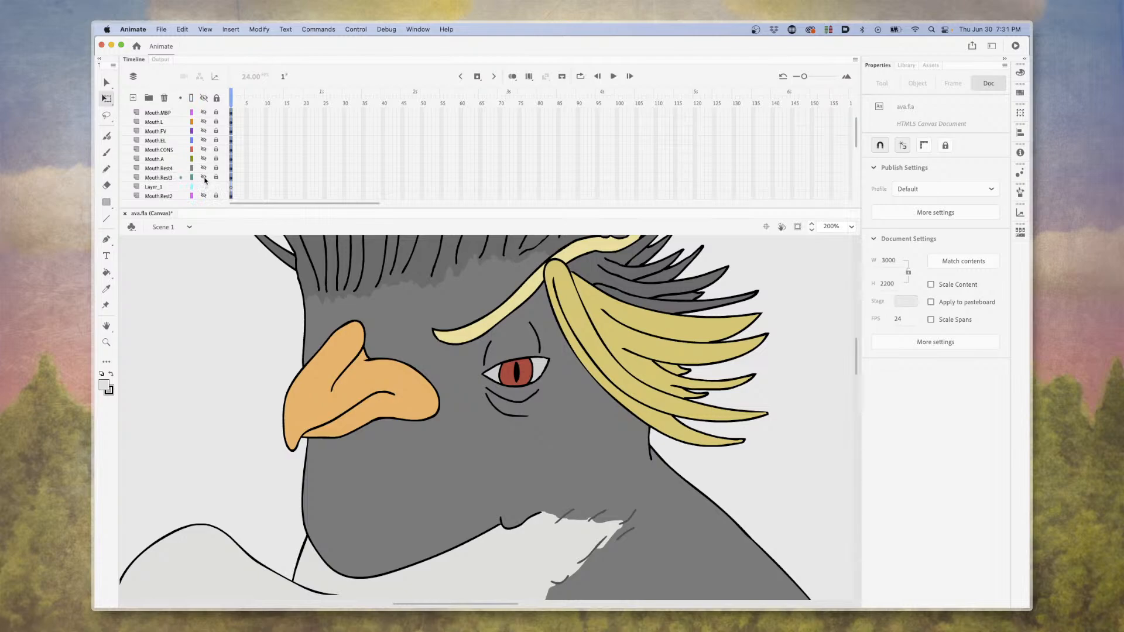
pyautogui.click(205, 178)
pyautogui.scroll(-1, 204, 179)
pyautogui.click(205, 187)
pyautogui.click(205, 187)
pyautogui.click(205, 196)
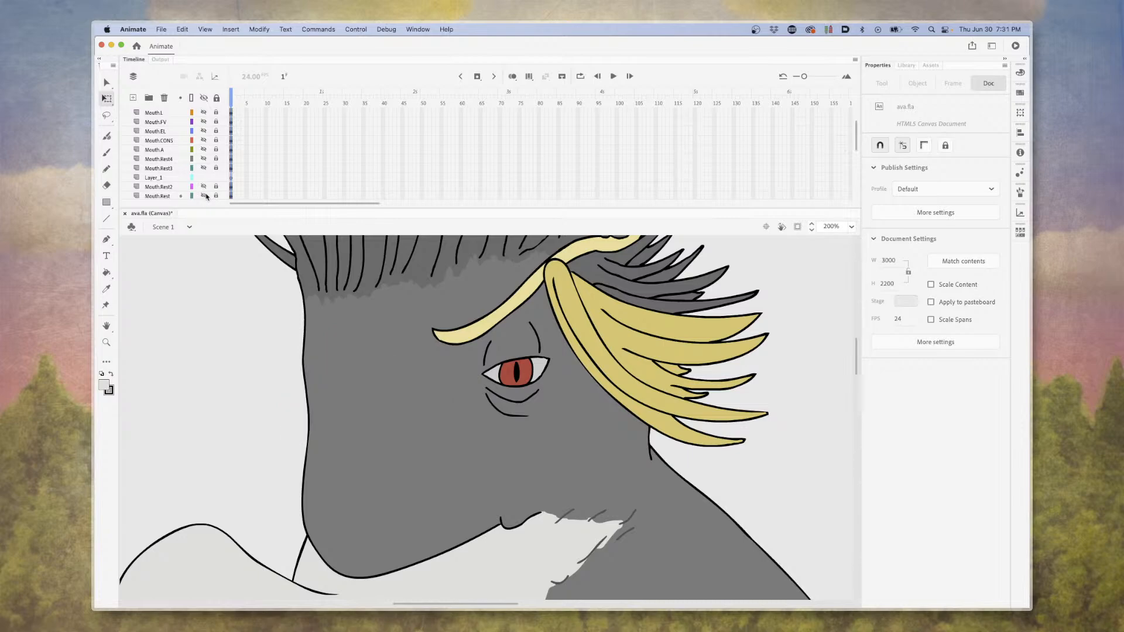
pyautogui.click(203, 160)
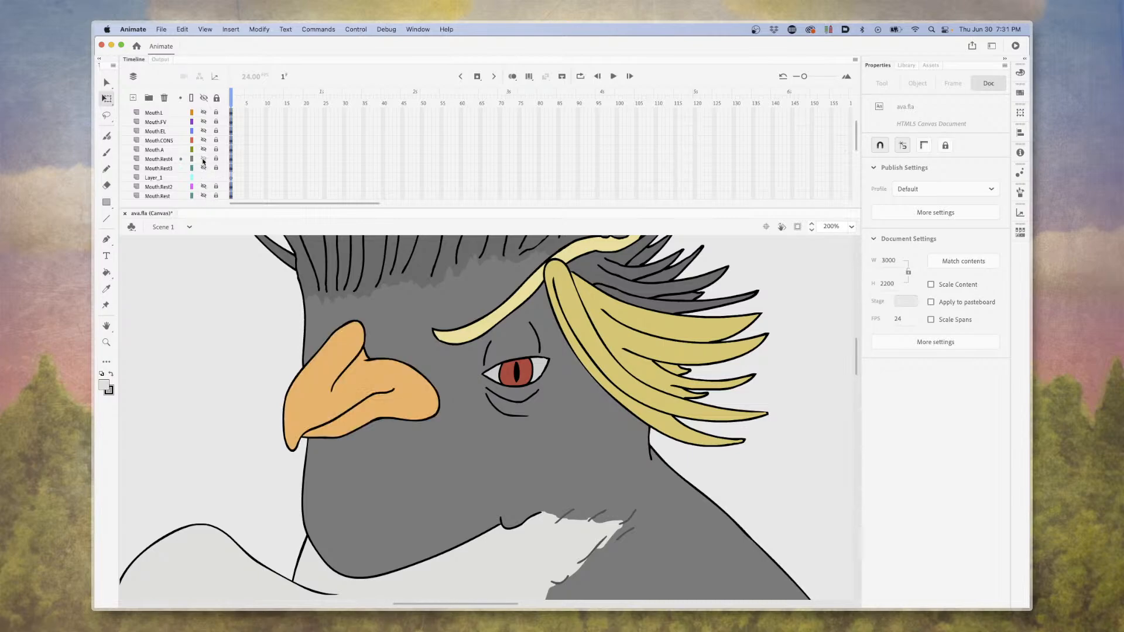
pyautogui.click(203, 160)
pyautogui.click(204, 169)
# Show and hide the Mouth.A, Mouth.CONS and Mouth.EL layers one at a time to examine their beak shapes.
pyautogui.click(205, 150)
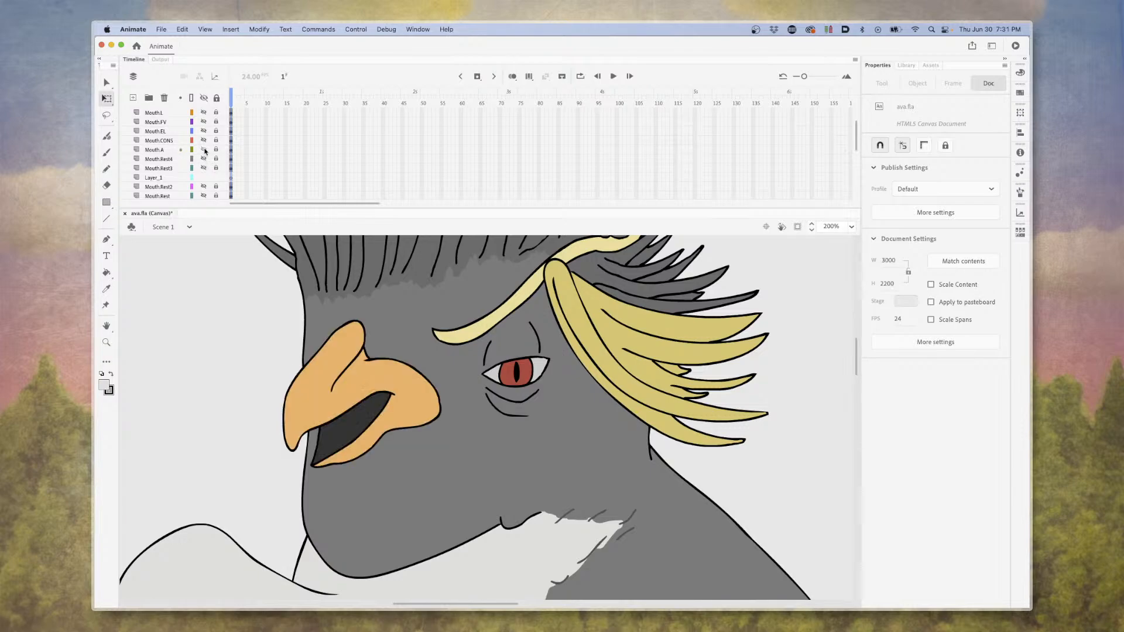
pyautogui.scroll(1, 204, 151)
pyautogui.click(204, 158)
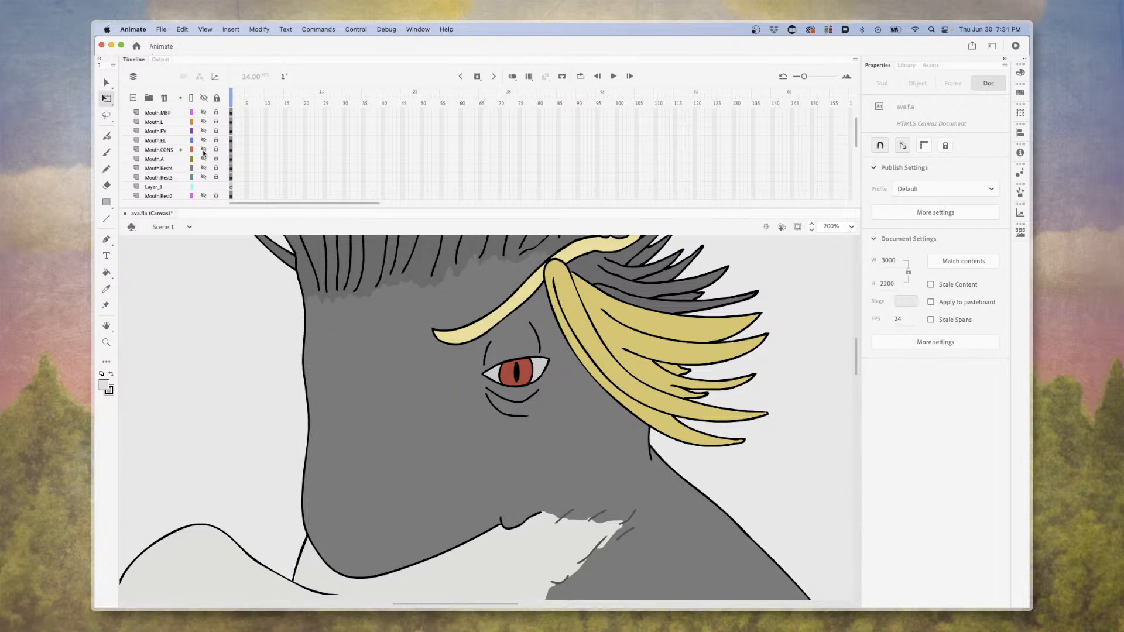
pyautogui.click(204, 150)
pyautogui.click(203, 150)
pyautogui.click(204, 140)
pyautogui.click(204, 140)
# Show and hide the Mouth.FV, Mouth.L and Mouth.MBP layers one at a time to examine their beak shapes.
pyautogui.click(204, 131)
pyautogui.click(203, 131)
pyautogui.click(204, 122)
pyautogui.click(204, 122)
pyautogui.click(204, 112)
pyautogui.scroll(2, 201, 117)
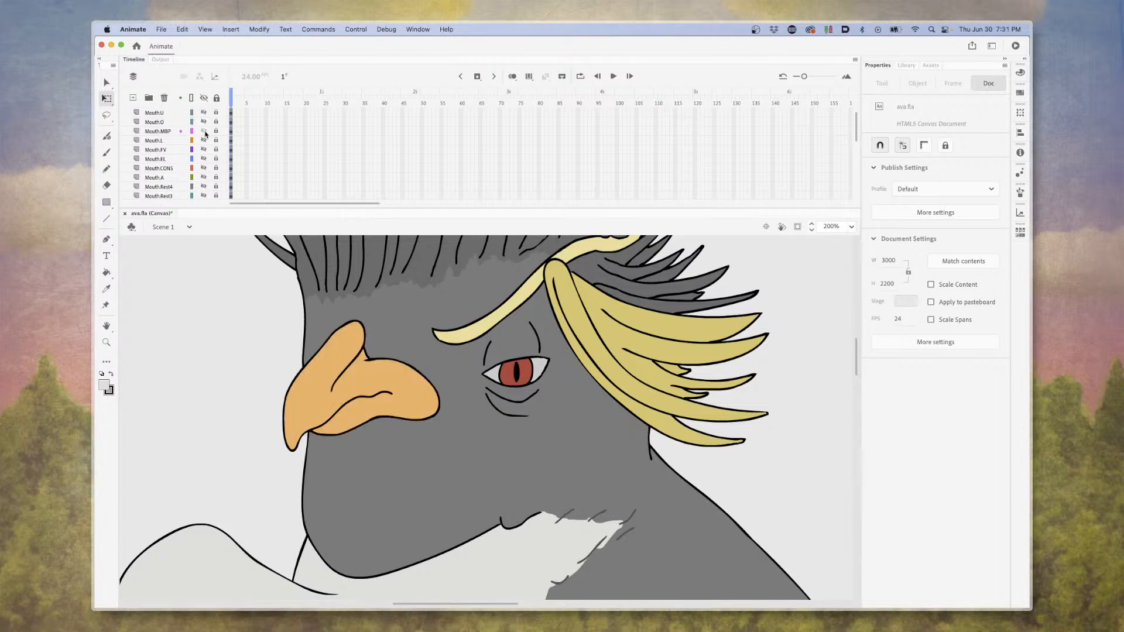
pyautogui.click(204, 131)
# Show and hide the Mouth.O layer, and leave the Mouth.U layer visible.
pyautogui.click(203, 122)
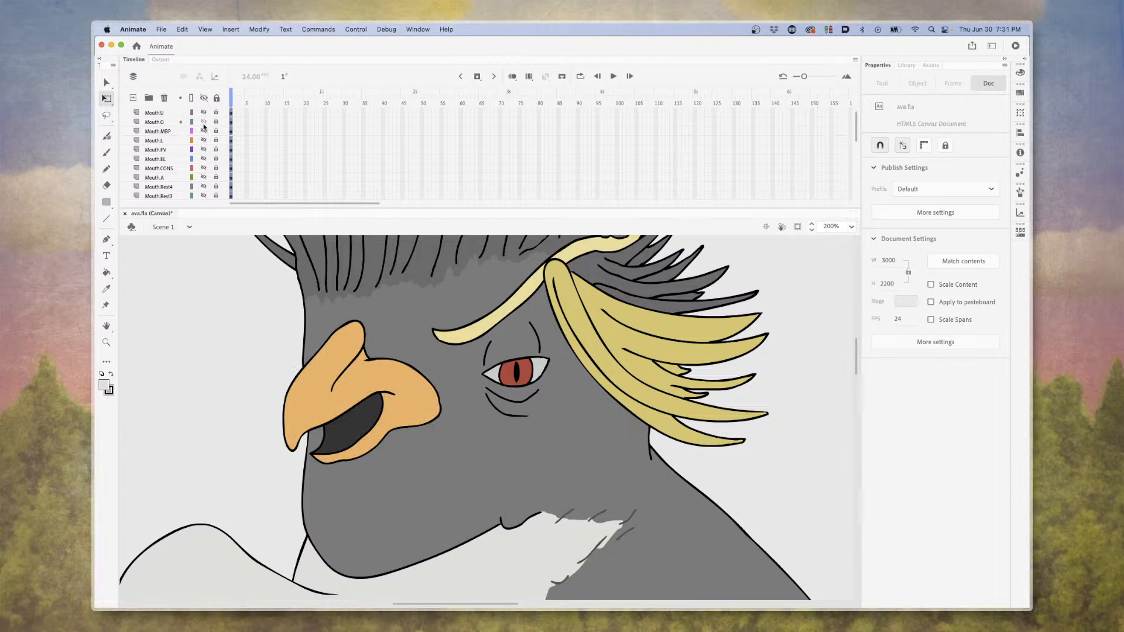
pyautogui.click(203, 123)
pyautogui.click(203, 112)
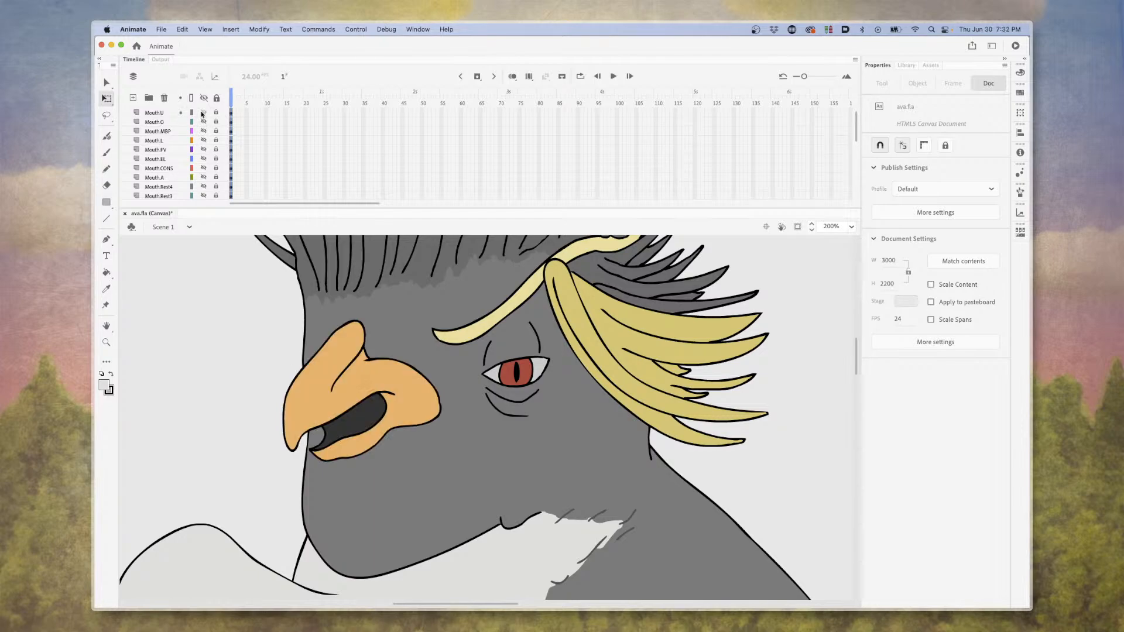
pyautogui.scroll(1, 201, 114)
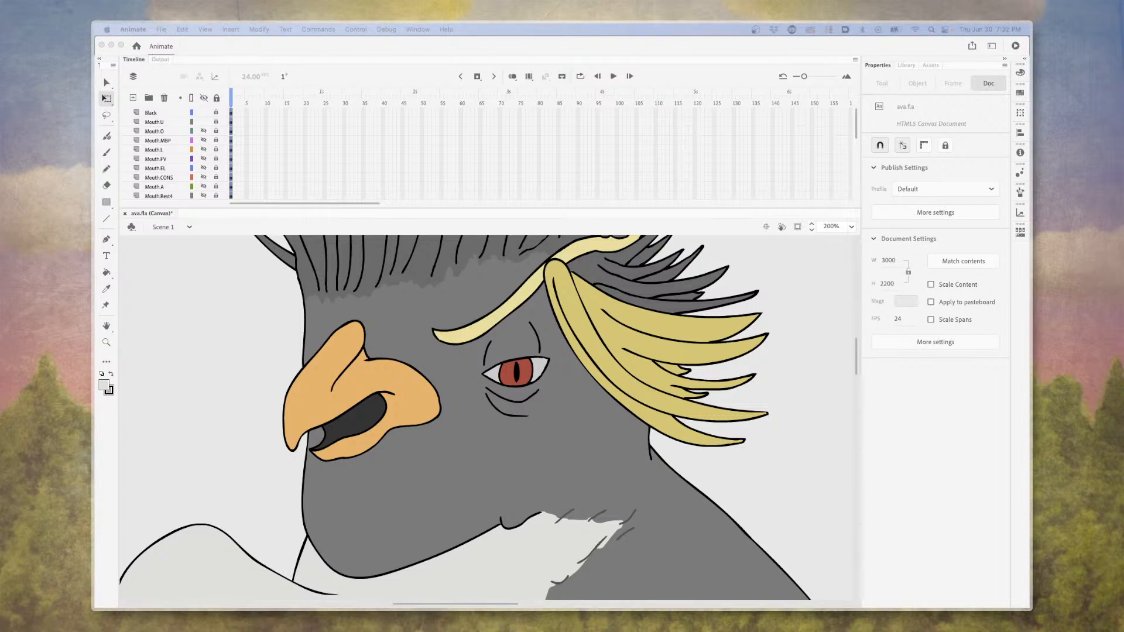
# Switch to Preview to view the exported mouth image 18-mouthcons.png, and close it.
pyautogui.moveTo(1123, 221); pyautogui.dragTo(755, 170)
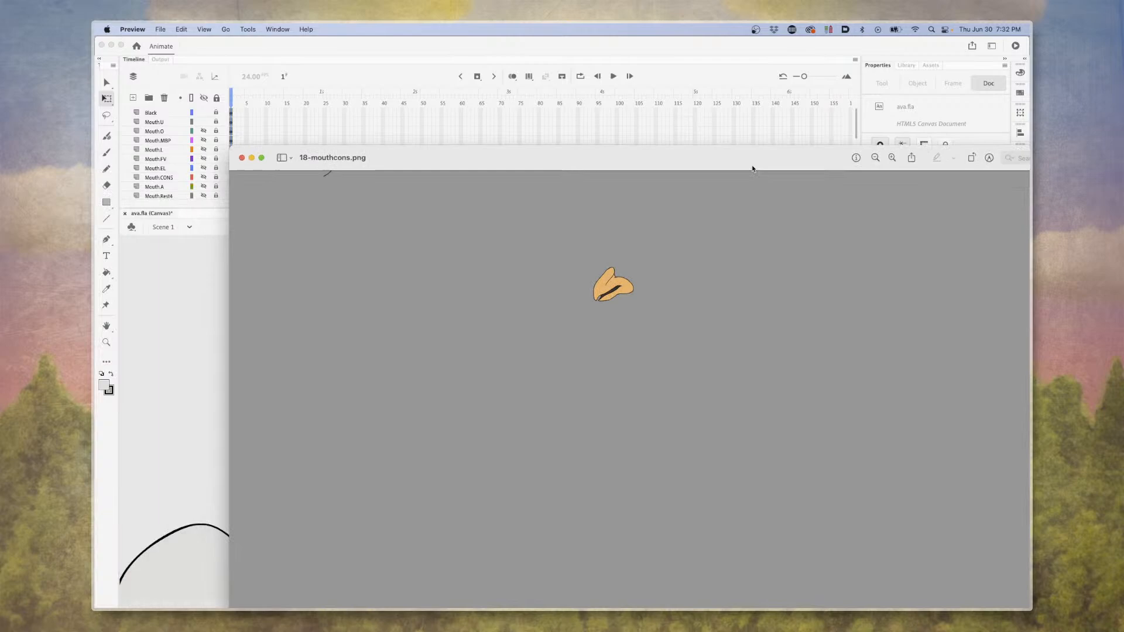
pyautogui.click(241, 158)
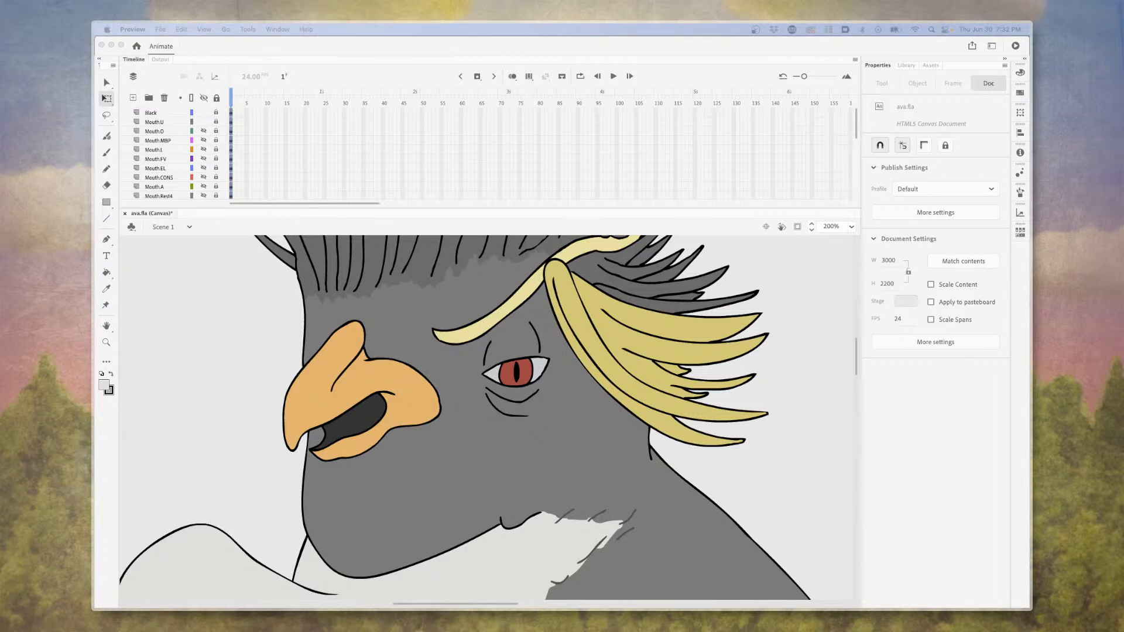
# Switch to ava-complete.psd in Photoshop, try soft shading strokes on the penguin's Body layer, and undo them.
pyautogui.moveTo(1028, 302); pyautogui.dragTo(767, 55)
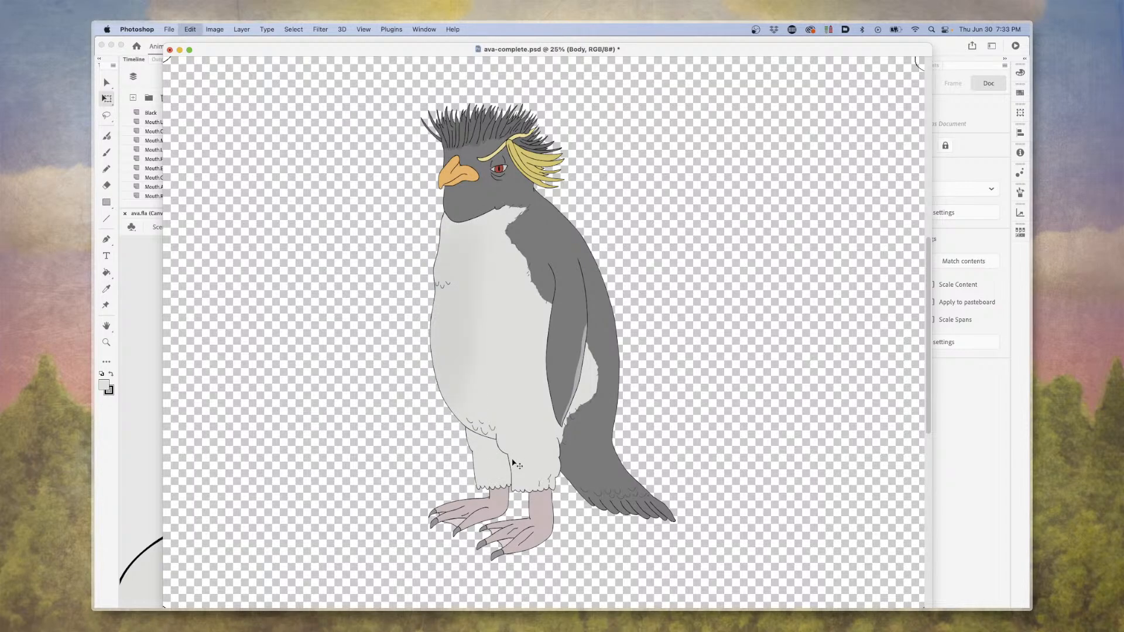
pyautogui.press('super+z')
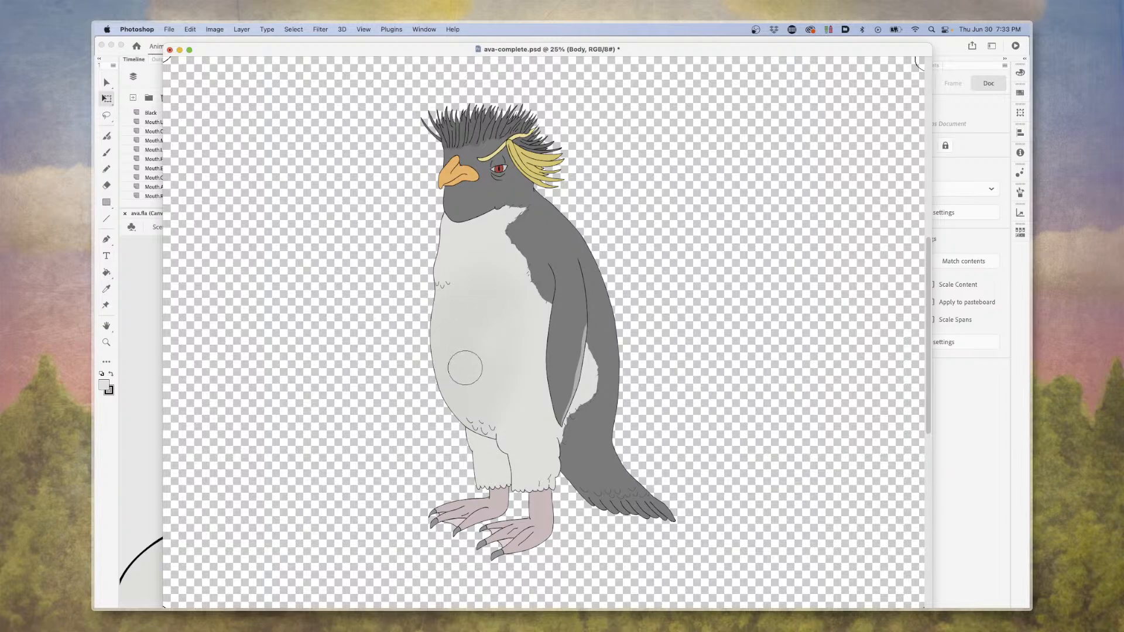
pyautogui.moveTo(542, 286)
pyautogui.mouseDown()
pyautogui.moveTo(536, 298)
pyautogui.moveTo(587, 280)
pyautogui.moveTo(597, 297)
pyautogui.mouseUp()
pyautogui.press('super+z')
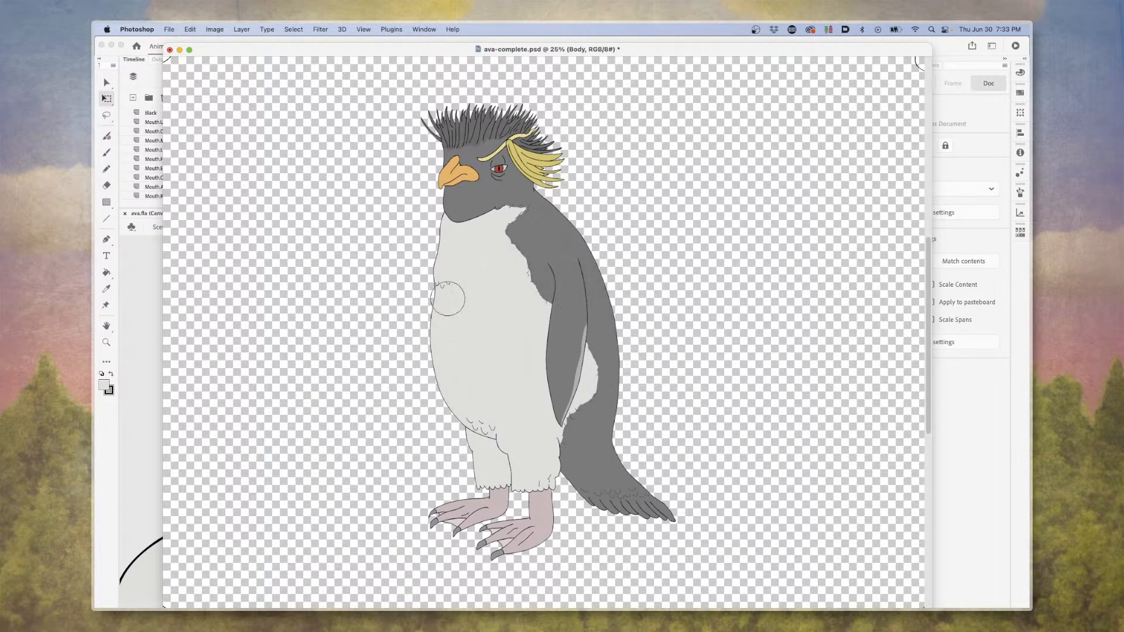
pyautogui.moveTo(503, 285)
pyautogui.mouseDown()
pyautogui.moveTo(424, 320)
pyautogui.moveTo(459, 273)
pyautogui.moveTo(606, 281)
pyautogui.moveTo(441, 247)
pyautogui.moveTo(448, 185)
pyautogui.moveTo(513, 222)
pyautogui.moveTo(515, 267)
pyautogui.moveTo(546, 170)
pyautogui.mouseUp()
pyautogui.press('super+z')
# Magnify the artwork to 100%, try dark brush shading across the neck and shoulder on the Body layer, and undo it.
pyautogui.press('super+plus')
pyautogui.press('super+plus')
pyautogui.press('super+plus')
pyautogui.press('super+plus')
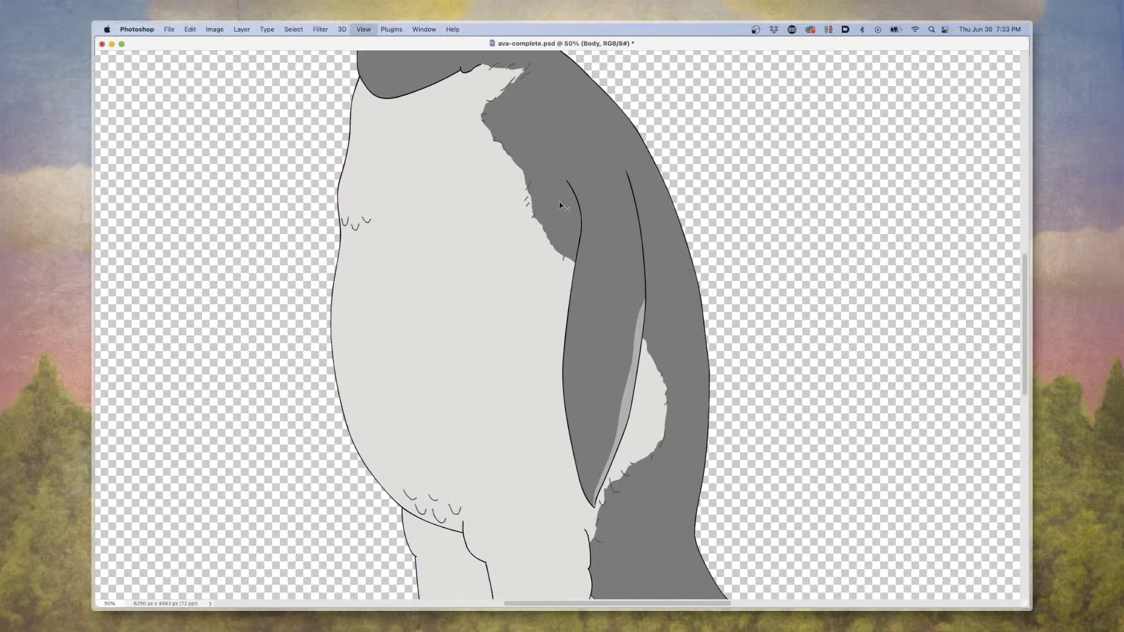
pyautogui.scroll(3, 558, 203)
pyautogui.scroll(10, 558, 203)
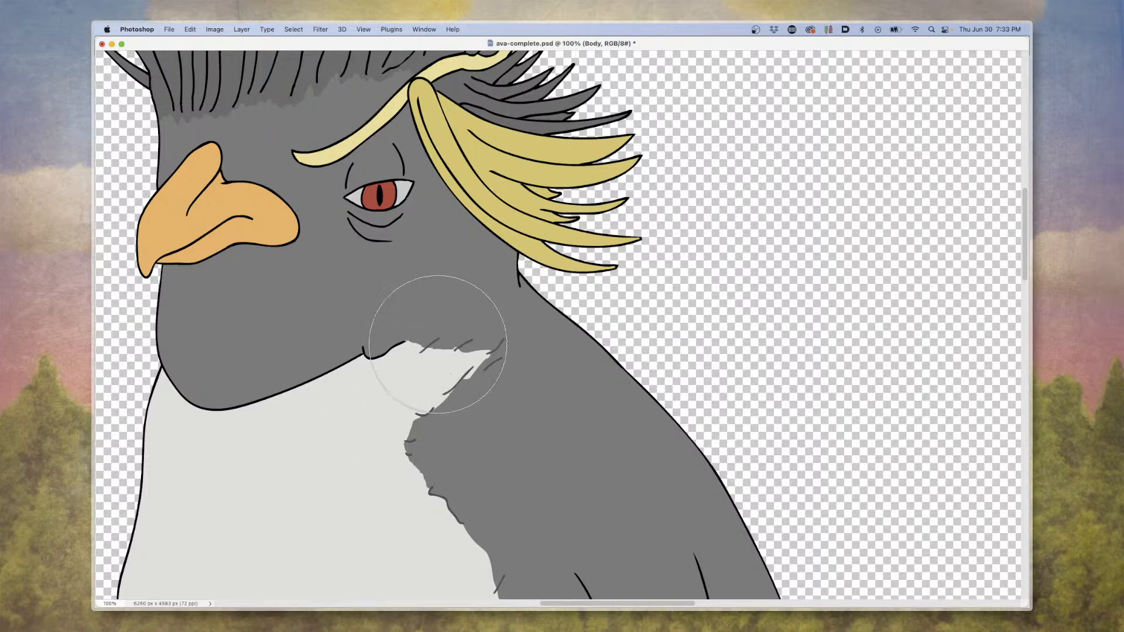
pyautogui.moveTo(439, 339)
pyautogui.mouseDown()
pyautogui.moveTo(467, 343)
pyautogui.moveTo(409, 344)
pyautogui.moveTo(490, 351)
pyautogui.moveTo(536, 304)
pyautogui.moveTo(573, 340)
pyautogui.mouseUp()
pyautogui.moveTo(420, 270)
pyautogui.mouseDown()
pyautogui.moveTo(466, 313)
pyautogui.moveTo(547, 344)
pyautogui.moveTo(635, 351)
pyautogui.moveTo(658, 331)
pyautogui.moveTo(640, 290)
pyautogui.moveTo(569, 289)
pyautogui.moveTo(677, 375)
pyautogui.mouseUp()
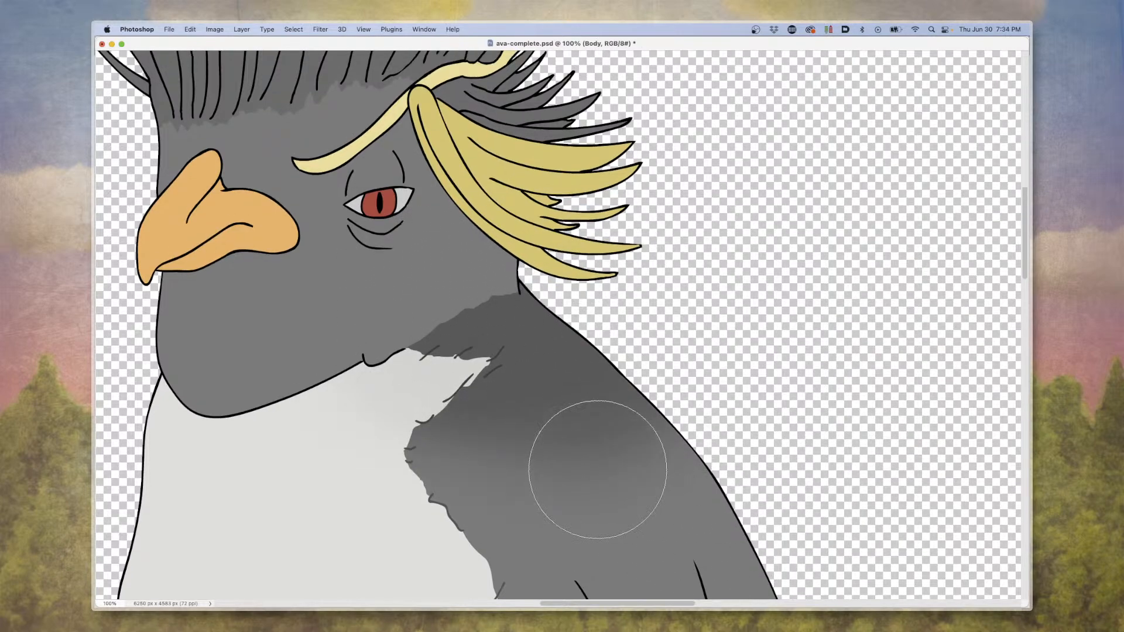
pyautogui.scroll(3, 595, 451)
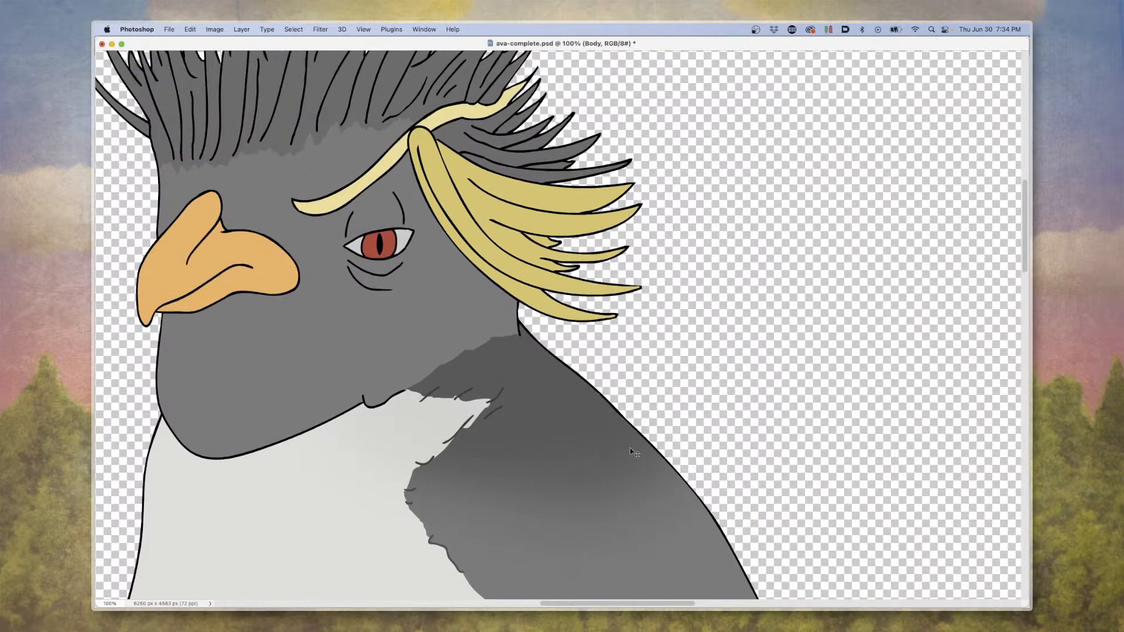
pyautogui.press('super+z')
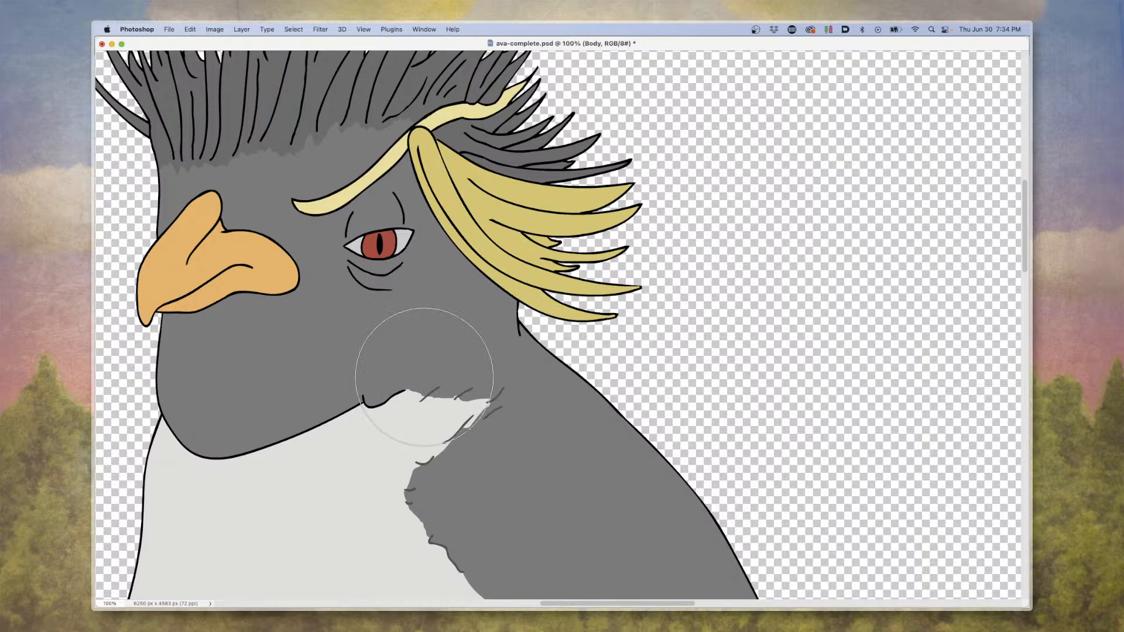
# Examine the penguin's crest, eye, beak and shoulder artwork at 100% in ava-complete.psd.
pyautogui.scroll(2, 430, 325)
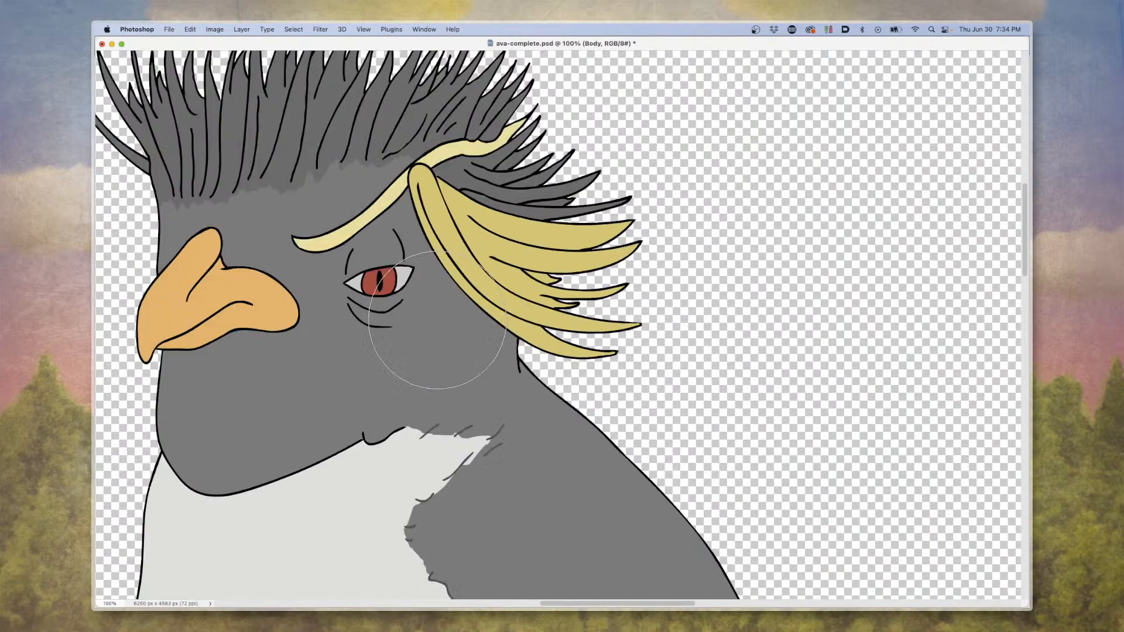
pyautogui.scroll(8, 437, 321)
pyautogui.hscroll(-8, 439, 319)
pyautogui.scroll(-8, 459, 328)
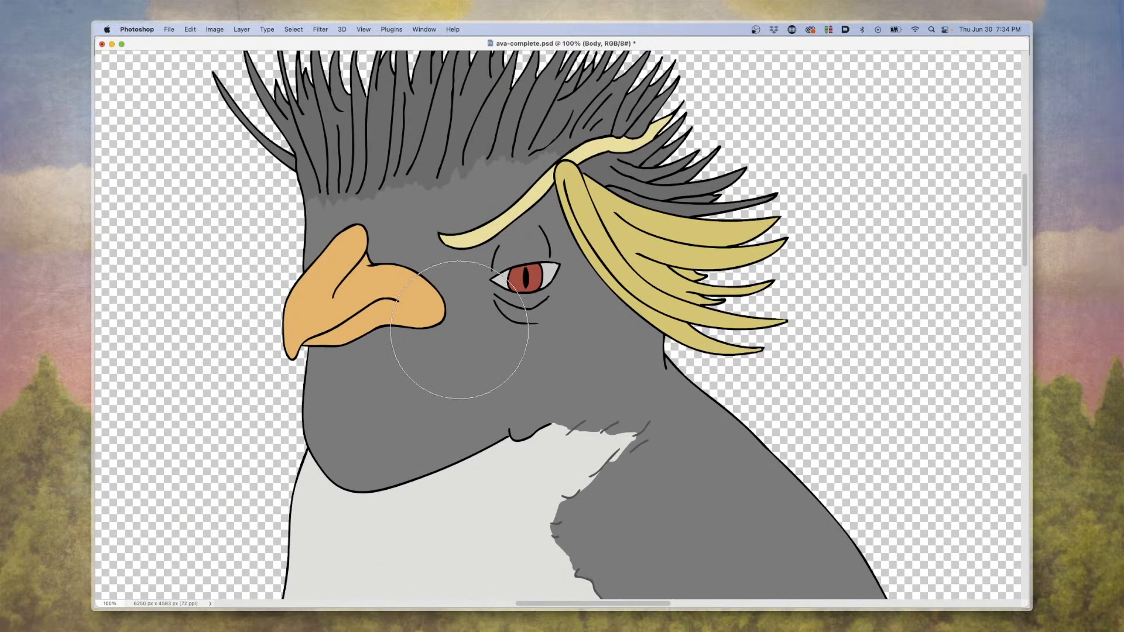
pyautogui.scroll(1, 459, 329)
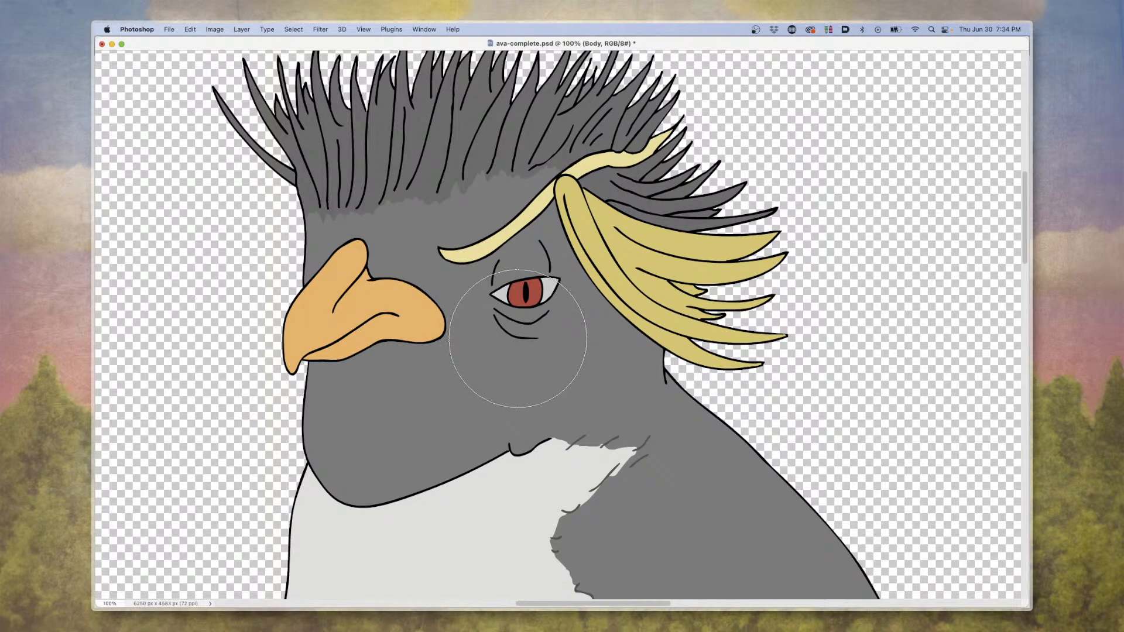
pyautogui.scroll(10, 518, 338)
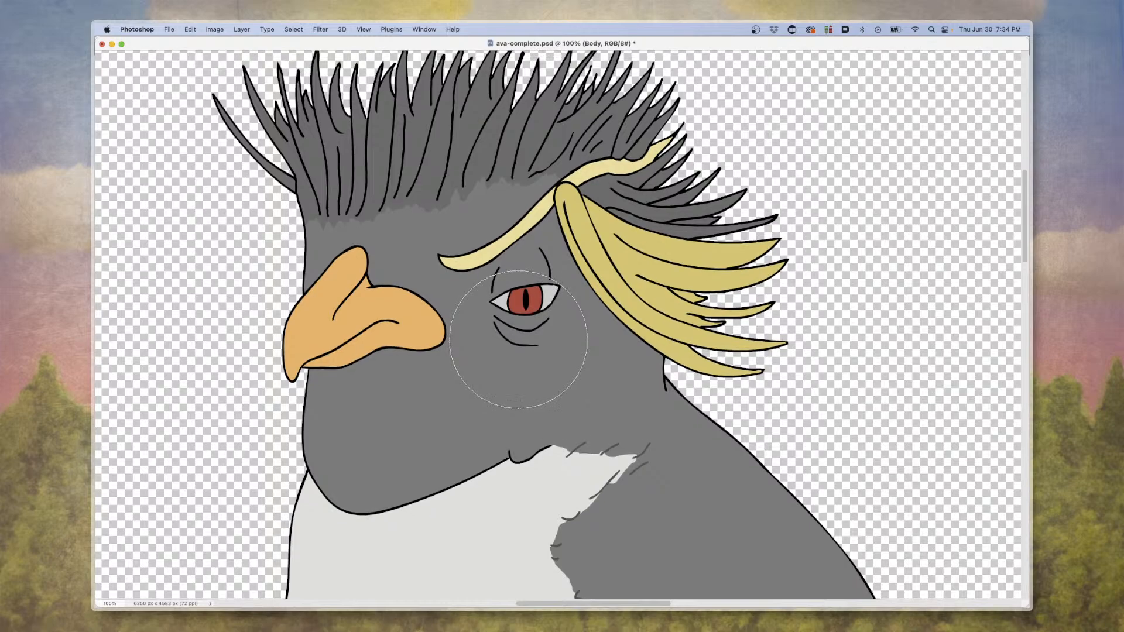
pyautogui.scroll(-4, 521, 339)
pyautogui.scroll(-1, 520, 340)
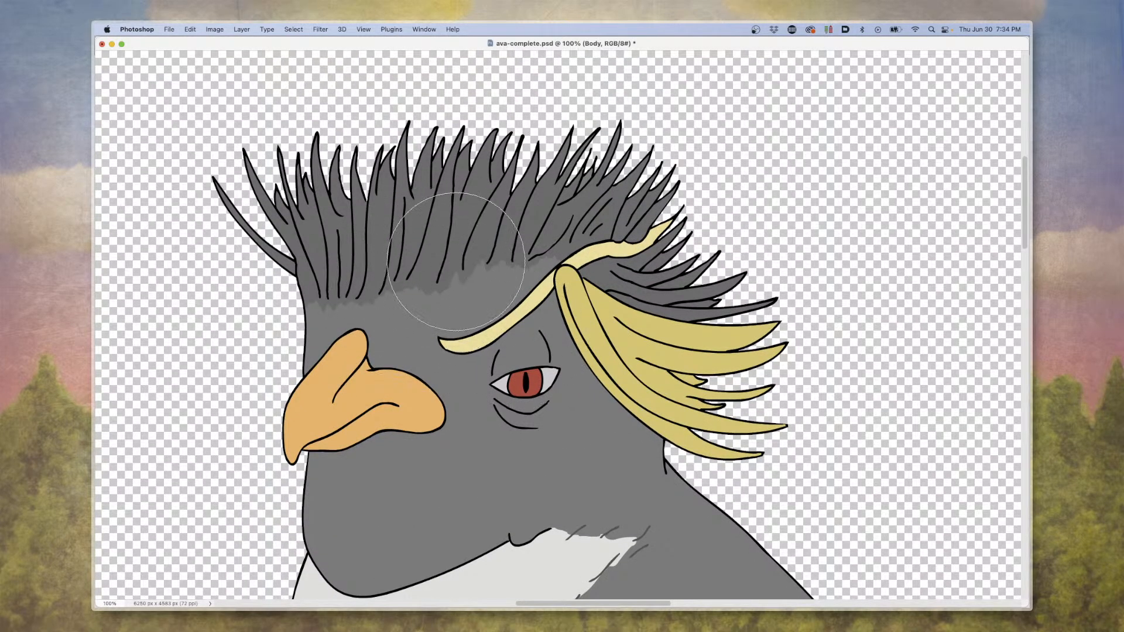
pyautogui.scroll(-2, 521, 339)
pyautogui.scroll(-12, 534, 339)
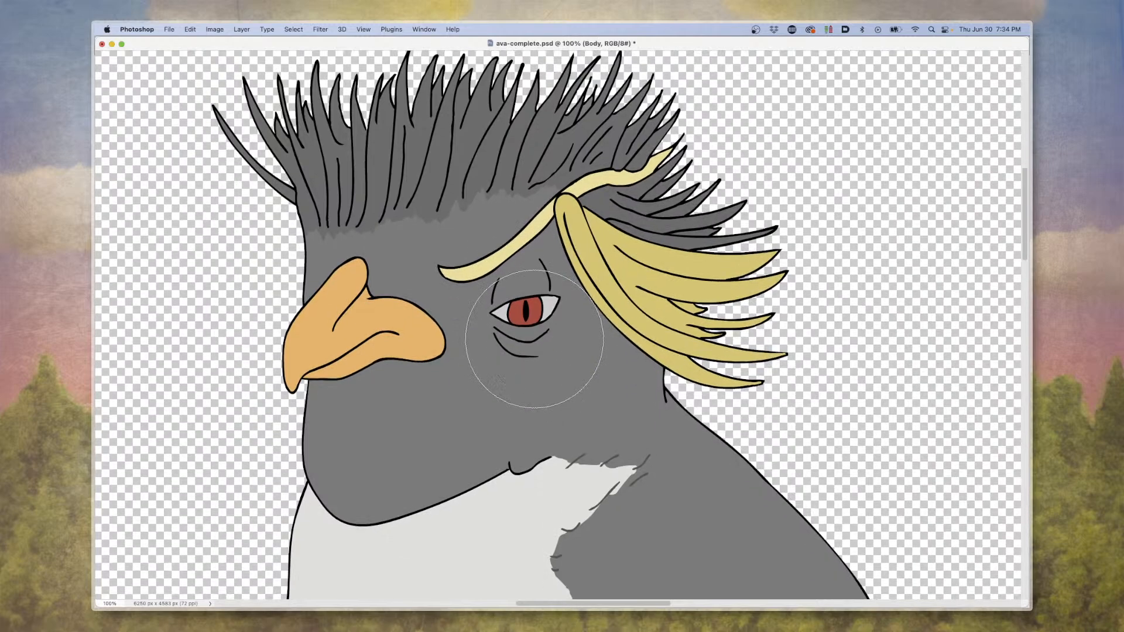
pyautogui.scroll(7, 464, 345)
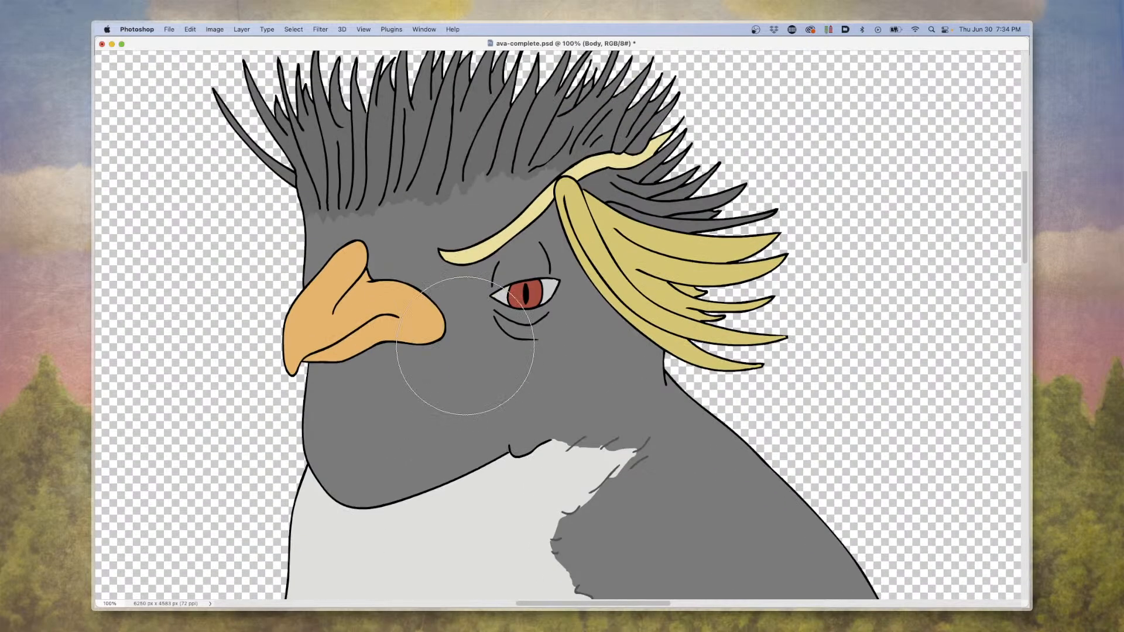
# Close ava-complete.psd without saving its changes.
pyautogui.press('super+w')
pyautogui.click(579, 250)
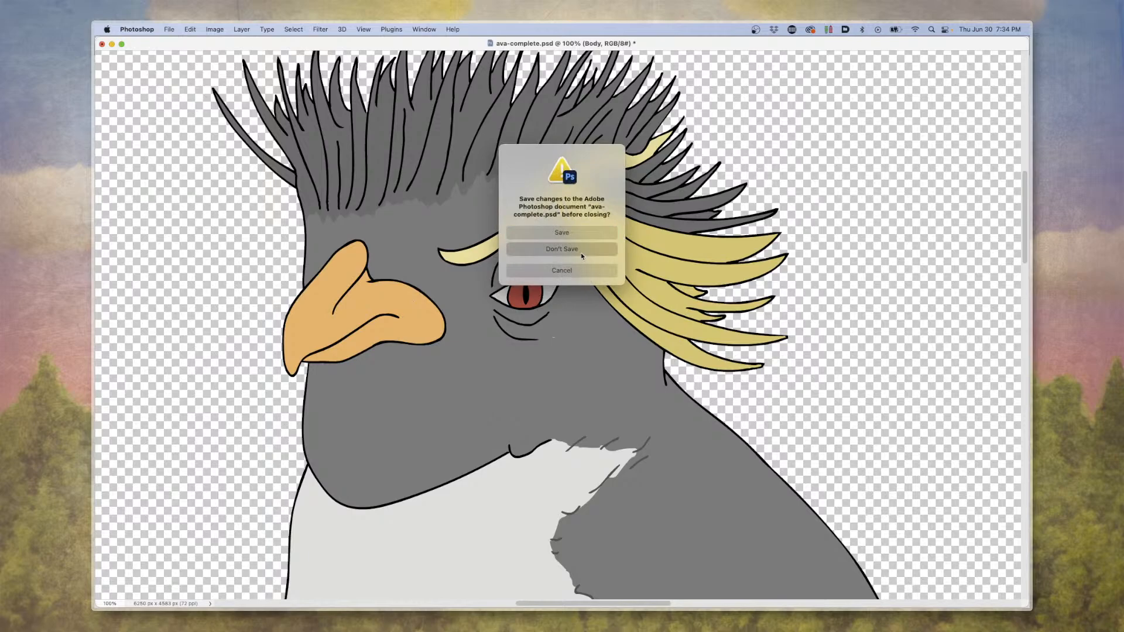
# Switch to Animate and close ava.fla without saving its changes.
pyautogui.click(815, 309)
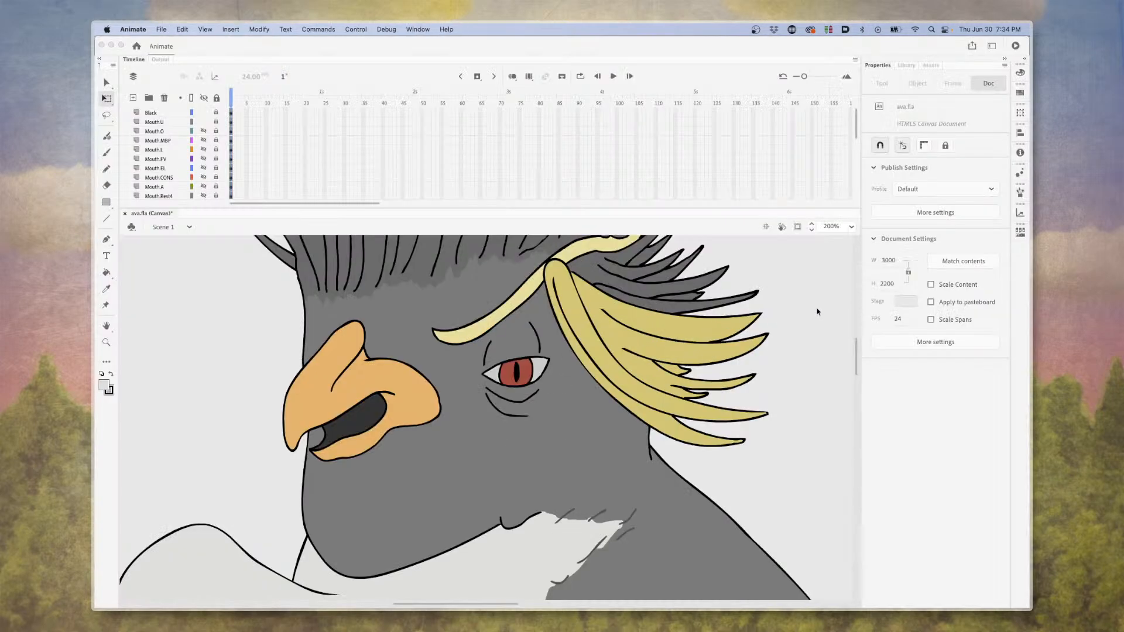
pyautogui.click(102, 45)
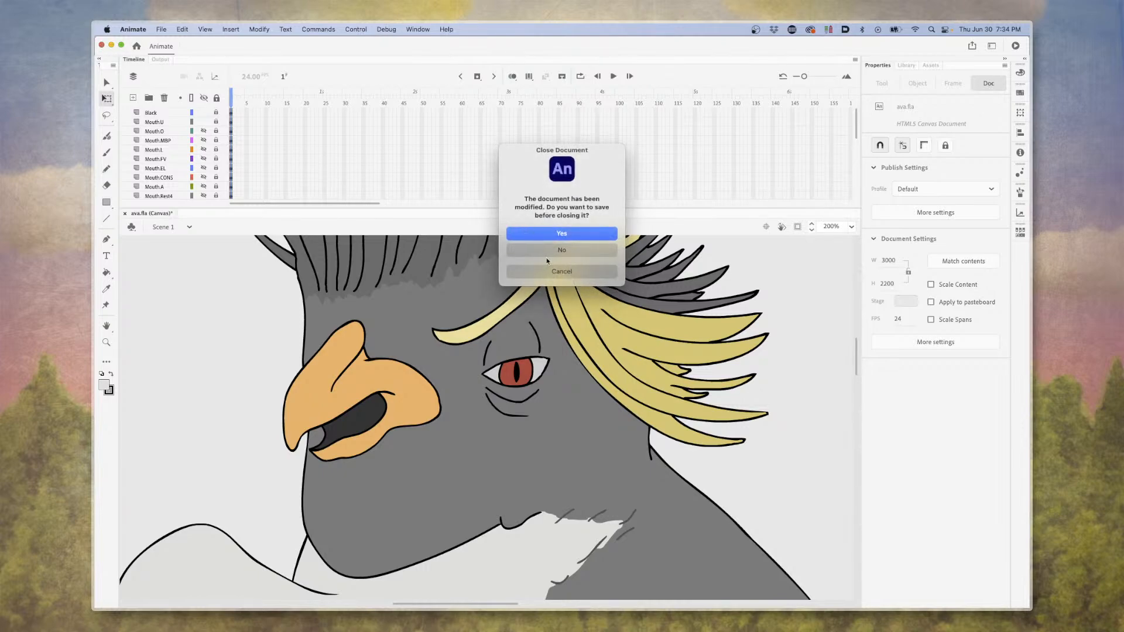
pyautogui.click(547, 255)
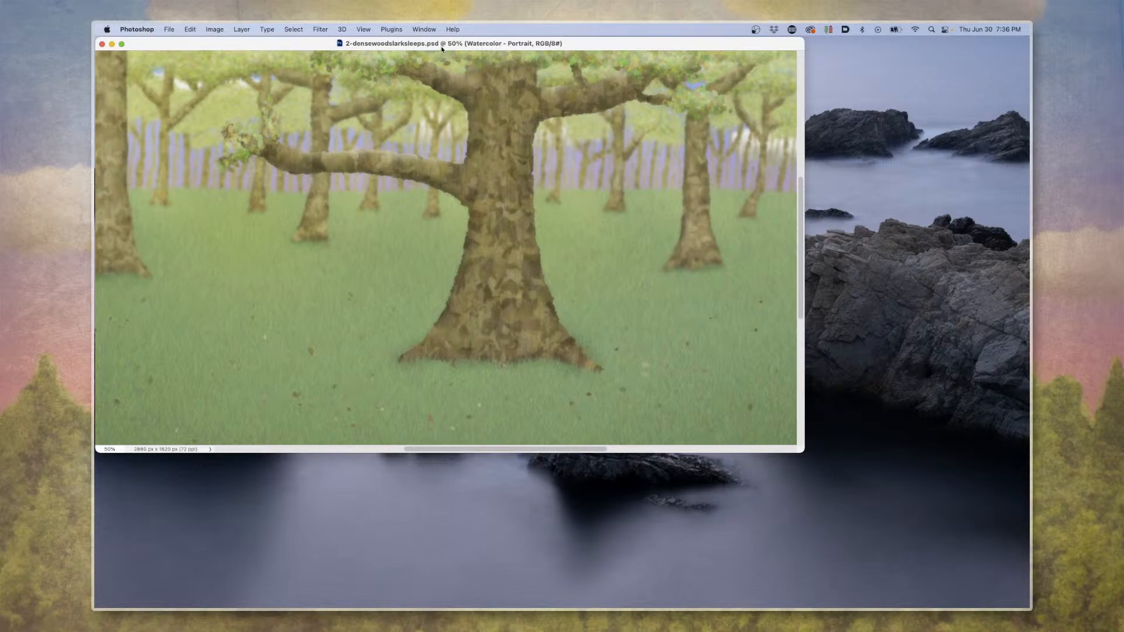
# Switch to 2-densewoodslarksleeps.psd in Photoshop, move its window to the middle of the desktop, and look over the painted colour palette.
pyautogui.moveTo(442, 44); pyautogui.dragTo(575, 111)
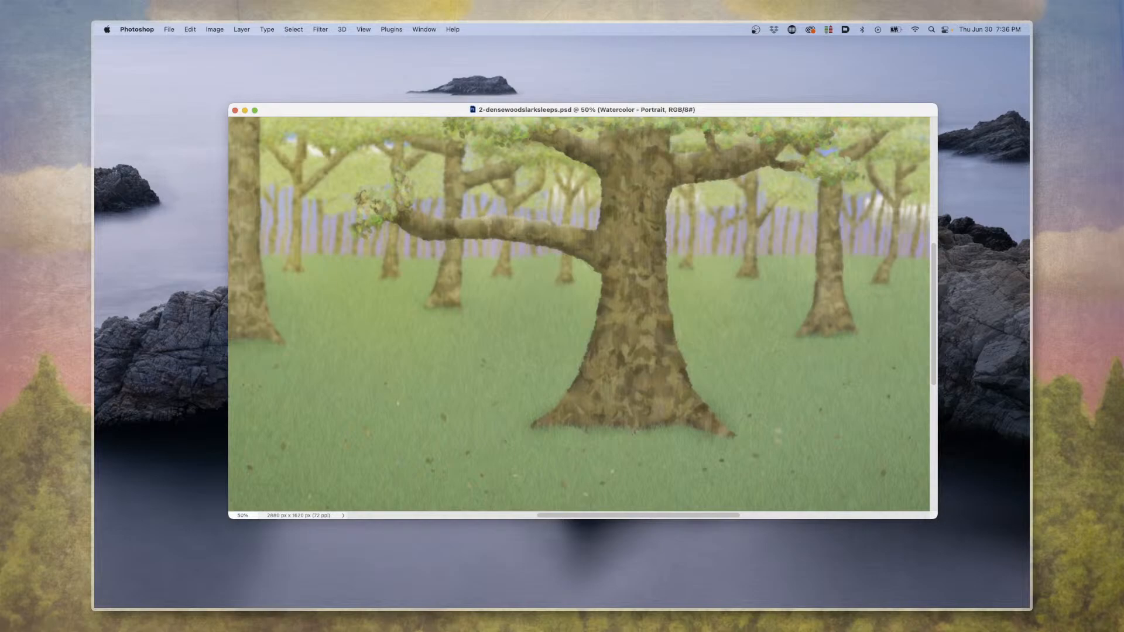
pyautogui.press('Delete')
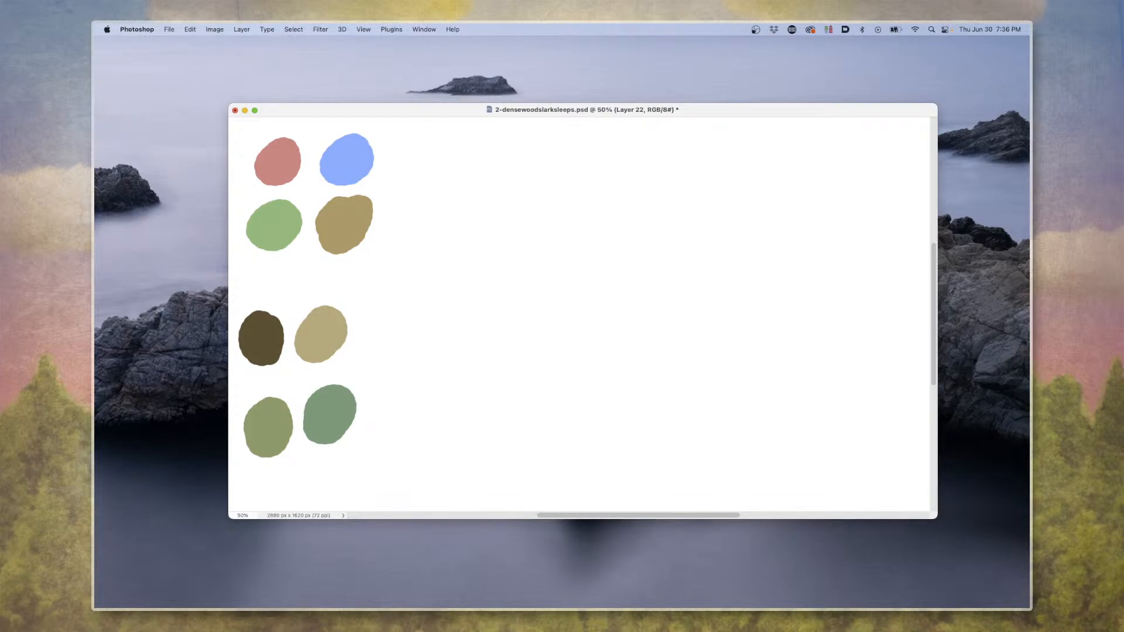
pyautogui.press('F11')
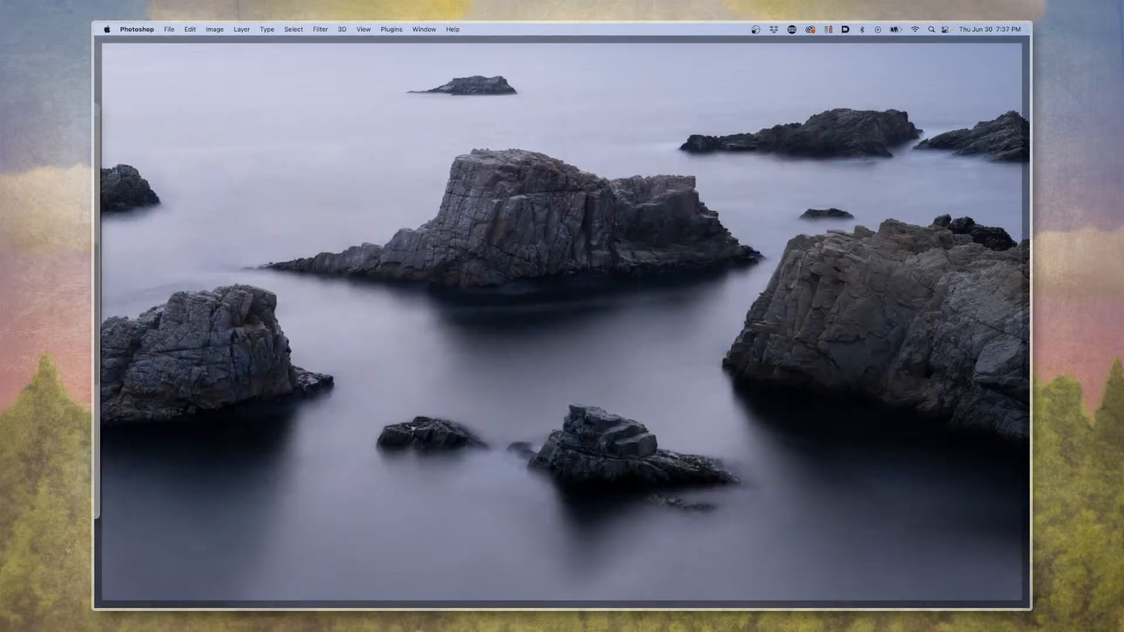
pyautogui.press('F11')
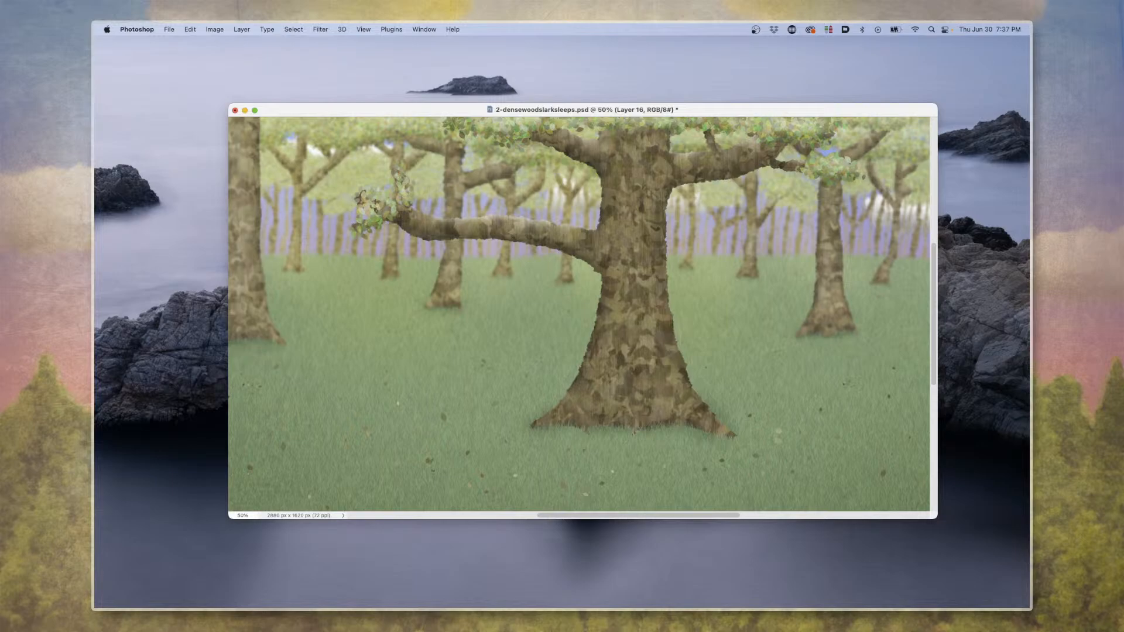
# Add a new layer above the forest painting, try a brush stroke across the scene, and undo the stroke.
pyautogui.press('alt+shift+super+n')
pyautogui.moveTo(372, 336)
pyautogui.mouseDown()
pyautogui.moveTo(420, 350)
pyautogui.moveTo(481, 339)
pyautogui.moveTo(515, 304)
pyautogui.moveTo(411, 264)
pyautogui.moveTo(353, 295)
pyautogui.moveTo(376, 334)
pyautogui.moveTo(579, 307)
pyautogui.moveTo(611, 344)
pyautogui.moveTo(681, 289)
pyautogui.moveTo(602, 318)
pyautogui.moveTo(373, 334)
pyautogui.moveTo(465, 318)
pyautogui.moveTo(359, 365)
pyautogui.moveTo(582, 392)
pyautogui.moveTo(630, 382)
pyautogui.moveTo(558, 375)
pyautogui.moveTo(452, 396)
pyautogui.moveTo(630, 362)
pyautogui.moveTo(513, 266)
pyautogui.moveTo(582, 248)
pyautogui.moveTo(582, 218)
pyautogui.moveTo(520, 211)
pyautogui.moveTo(671, 202)
pyautogui.moveTo(778, 380)
pyautogui.moveTo(776, 318)
pyautogui.moveTo(753, 370)
pyautogui.moveTo(746, 218)
pyautogui.moveTo(786, 216)
pyautogui.moveTo(777, 272)
pyautogui.mouseUp()
pyautogui.press('super+z')
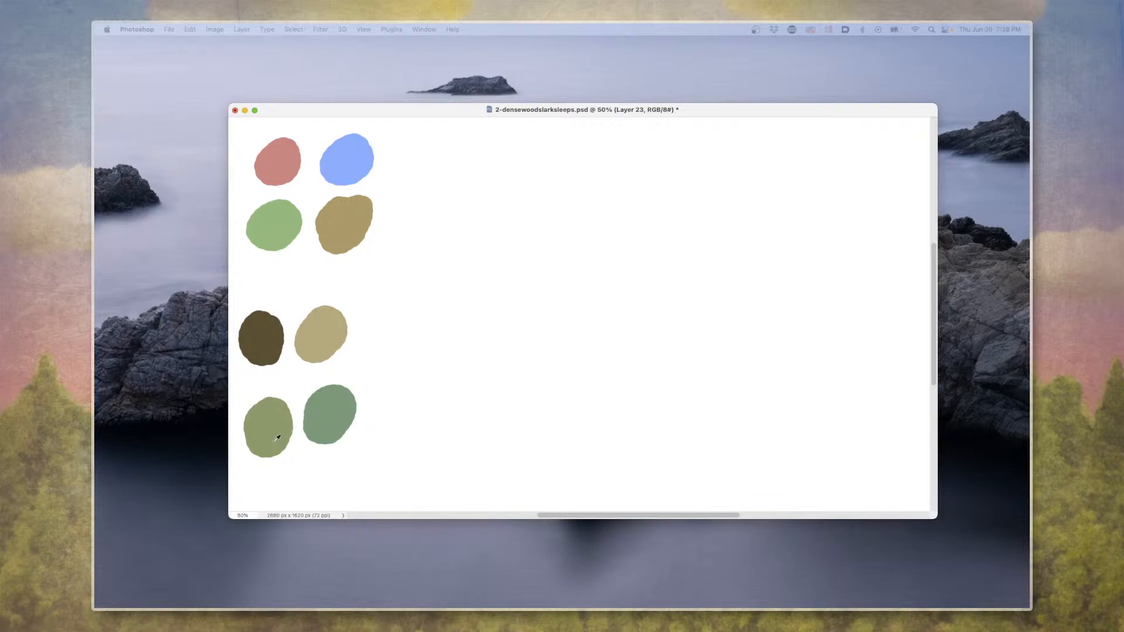
# Sample the olive-green palette blob, and rough out black outlines of the trees, branch, reclining cat and other shapes over the forest.
pyautogui.keyDown('alt'); pyautogui.click(273, 442); pyautogui.keyUp('alt')
pyautogui.press('F11')
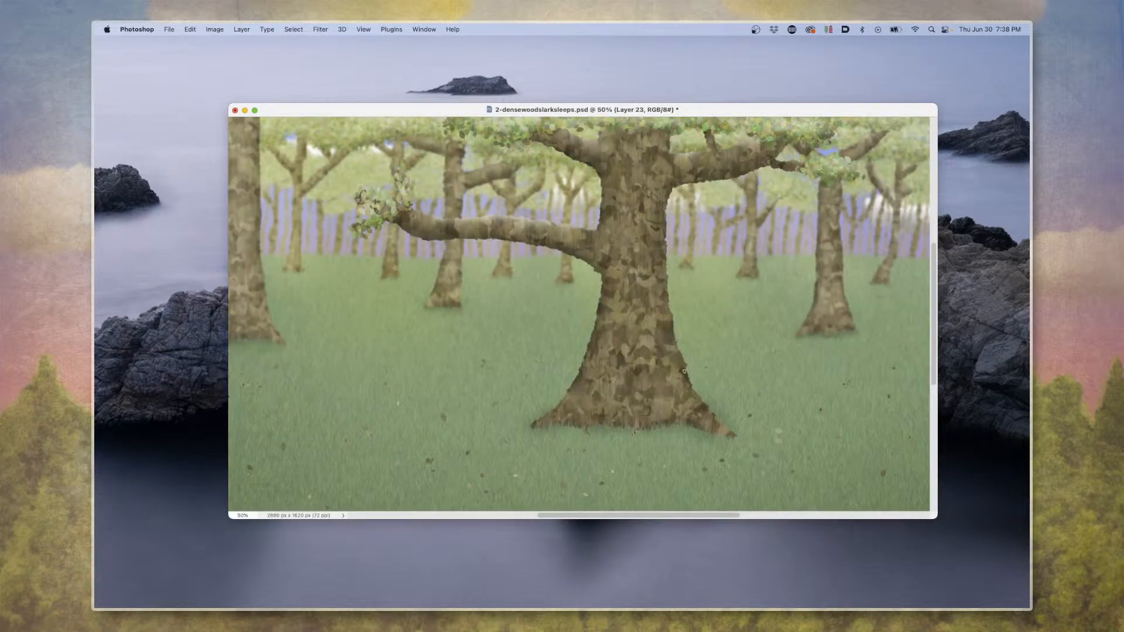
pyautogui.moveTo(468, 319)
pyautogui.mouseDown()
pyautogui.moveTo(549, 341)
pyautogui.moveTo(551, 317)
pyautogui.moveTo(481, 252)
pyautogui.moveTo(444, 159)
pyautogui.moveTo(516, 140)
pyautogui.moveTo(504, 132)
pyautogui.moveTo(437, 145)
pyautogui.moveTo(610, 172)
pyautogui.moveTo(447, 215)
pyautogui.moveTo(644, 299)
pyautogui.mouseUp()
pyautogui.press('super+z')
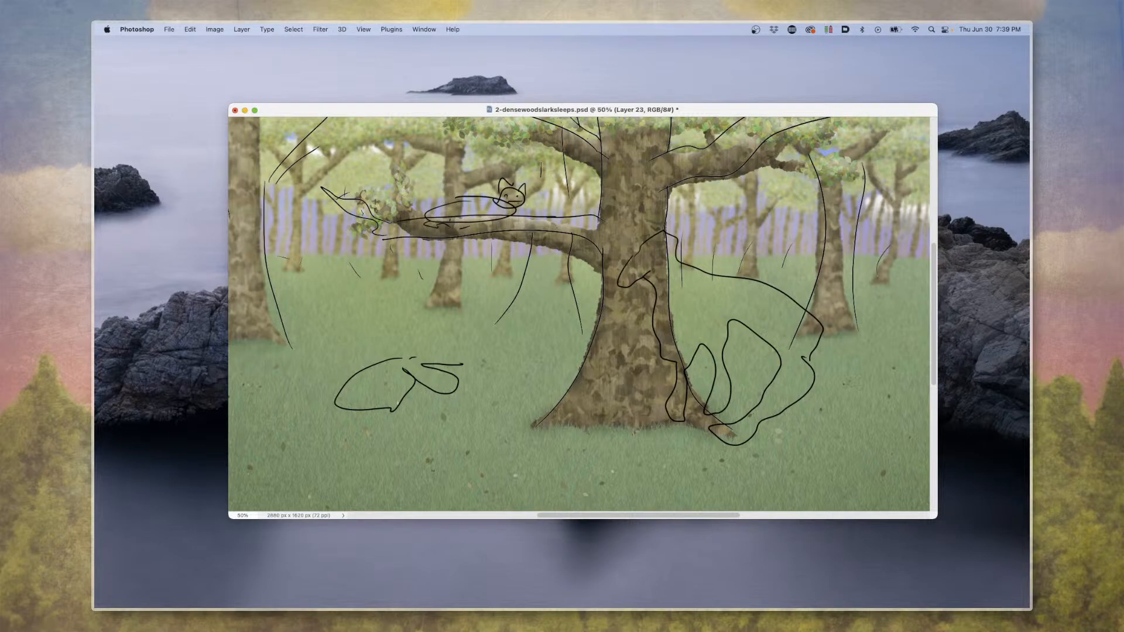
# Toggle the rough black sketch on Layer 23 to compare it with the finished forest painting, and leave the sketch hidden.
pyautogui.press('super+comma')
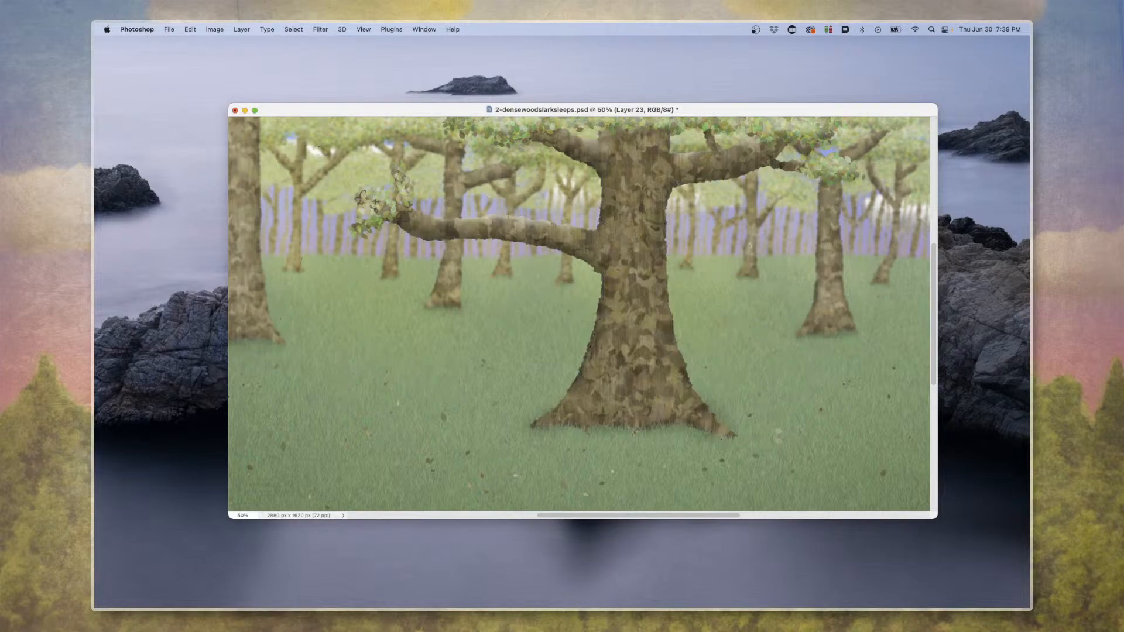
pyautogui.press('super+comma')
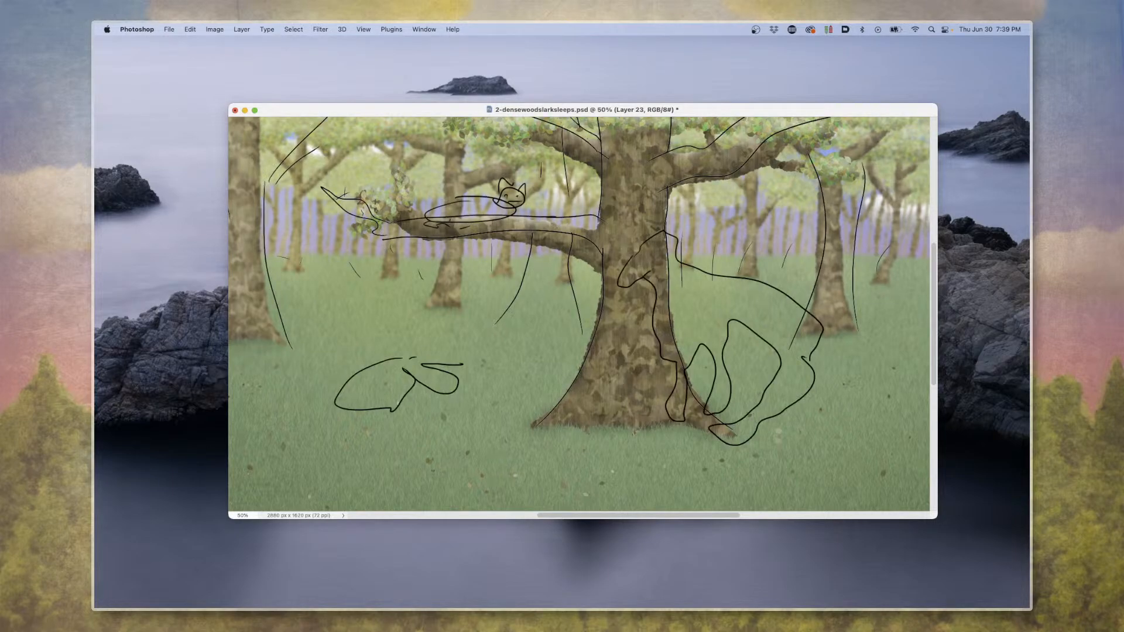
pyautogui.press('super+comma')
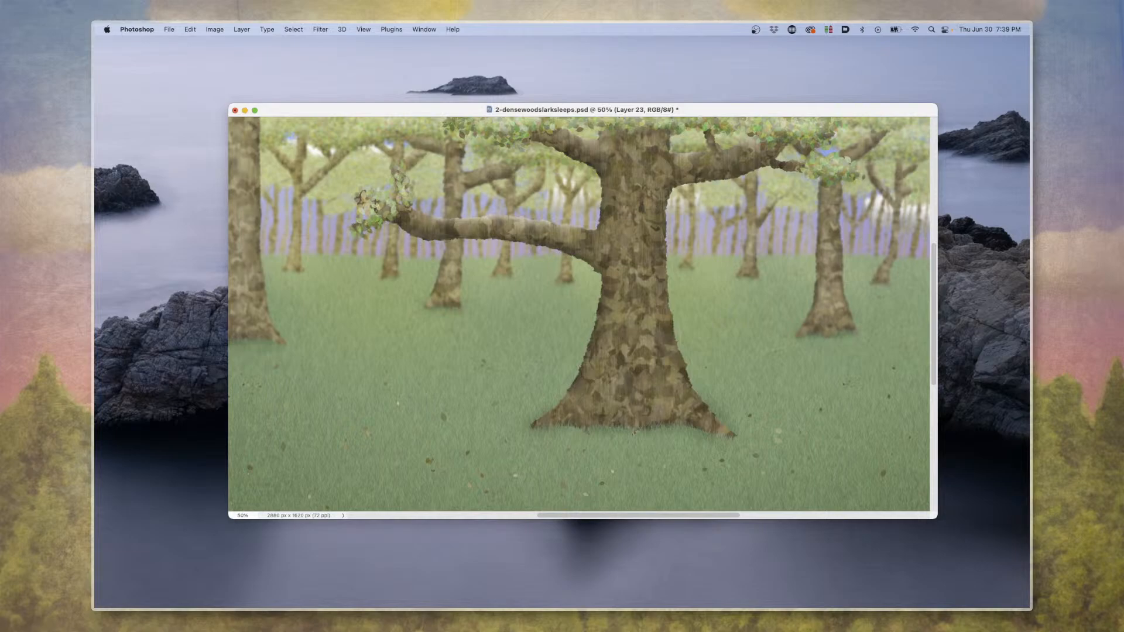
pyautogui.press('super+comma')
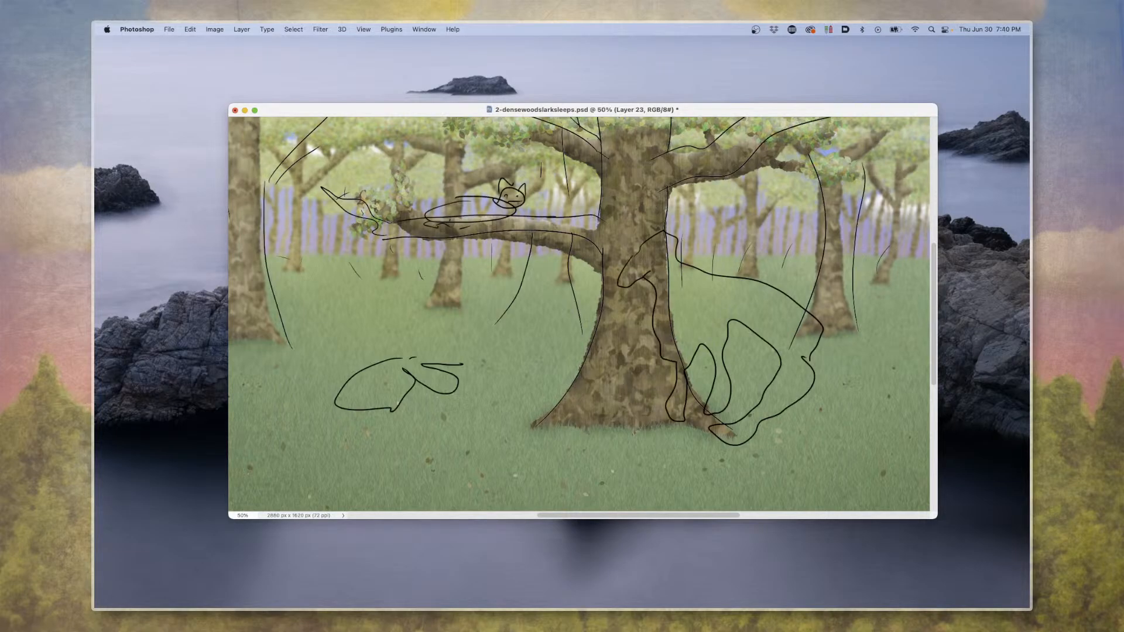
pyautogui.press('super+comma')
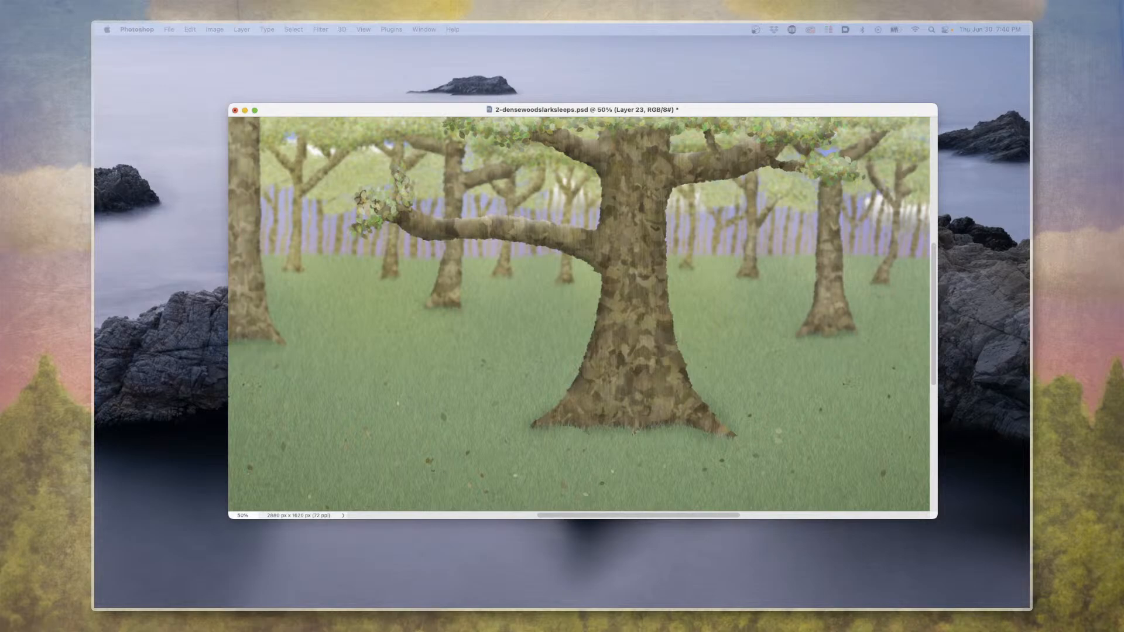
# Try grass brush strokes across the middle of the large tree trunk, and undo them.
pyautogui.moveTo(612, 375)
pyautogui.mouseDown()
pyautogui.moveTo(700, 308)
pyautogui.moveTo(650, 307)
pyautogui.moveTo(615, 326)
pyautogui.moveTo(659, 331)
pyautogui.moveTo(651, 357)
pyautogui.moveTo(673, 357)
pyautogui.moveTo(562, 363)
pyautogui.moveTo(594, 364)
pyautogui.moveTo(652, 334)
pyautogui.moveTo(696, 345)
pyautogui.moveTo(678, 357)
pyautogui.moveTo(535, 348)
pyautogui.moveTo(603, 349)
pyautogui.mouseUp()
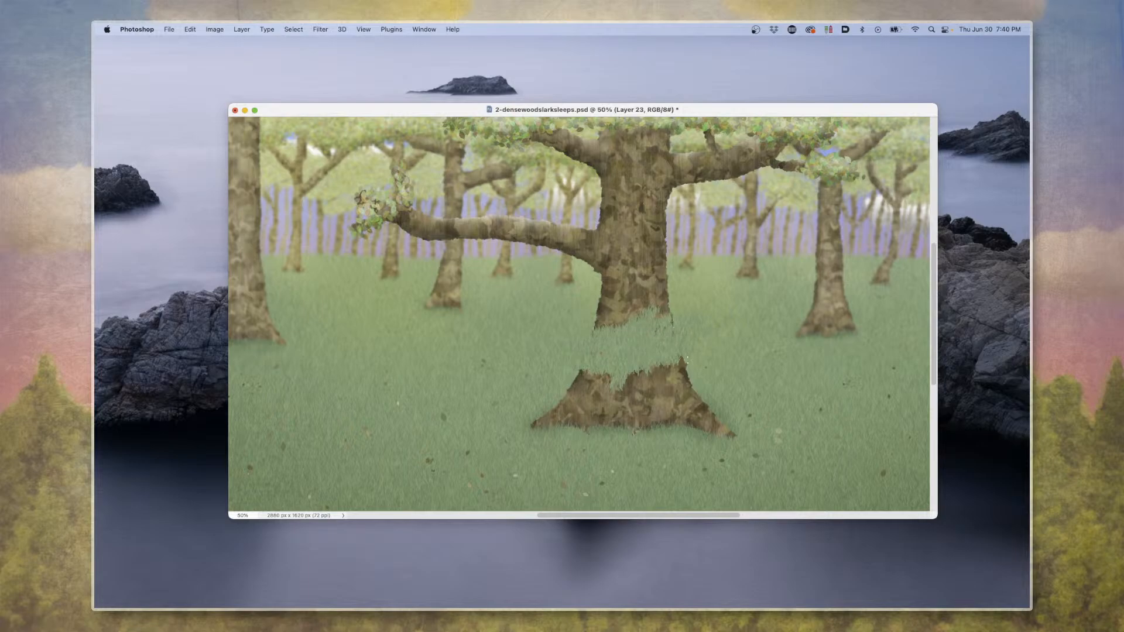
pyautogui.press('super+z')
pyautogui.press('super+z')
pyautogui.press('super+z')
# Magnify the painting to 100%, try a brush stroke on the grass beside the large trunk, and undo it.
pyautogui.press('super+equal')
pyautogui.press('super+equal')
pyautogui.press('super+equal')
pyautogui.press('super+equal')
pyautogui.press('super+equal')
pyautogui.press('super+equal')
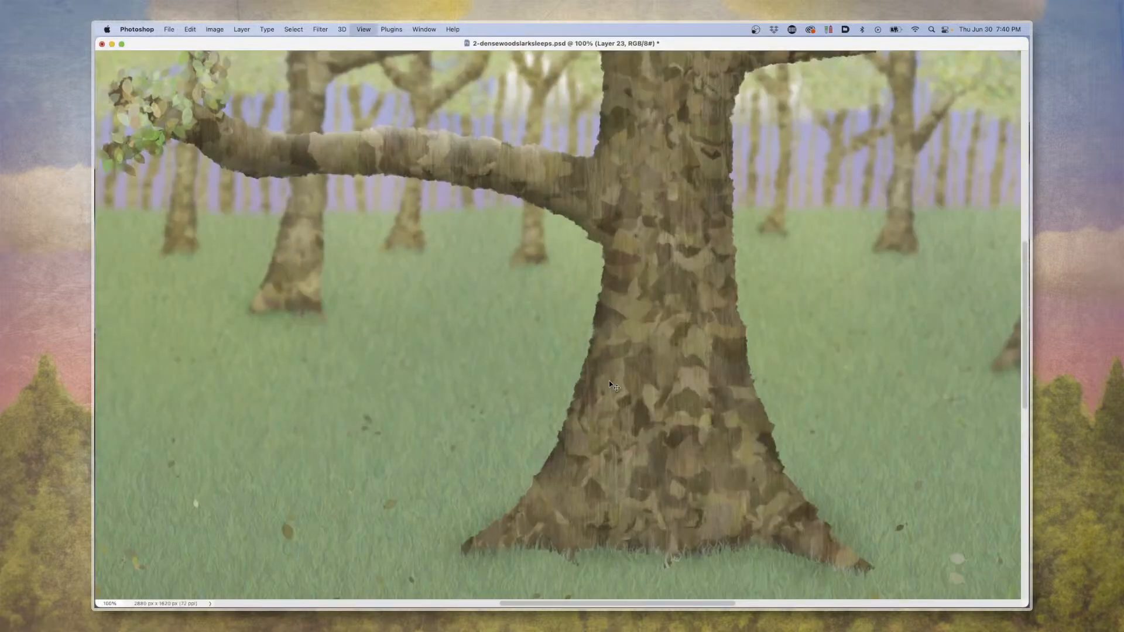
pyautogui.moveTo(466, 342)
pyautogui.mouseDown()
pyautogui.moveTo(422, 374)
pyautogui.moveTo(627, 363)
pyautogui.moveTo(498, 375)
pyautogui.moveTo(550, 426)
pyautogui.moveTo(497, 410)
pyautogui.moveTo(589, 445)
pyautogui.moveTo(432, 304)
pyautogui.moveTo(460, 263)
pyautogui.moveTo(586, 276)
pyautogui.moveTo(427, 377)
pyautogui.mouseUp()
pyautogui.press('super+z')
# At 500% magnification, try grass-blade strokes over the large tree's left root, undo them, and return to 100%.
pyautogui.scroll(-10, 560, 329)
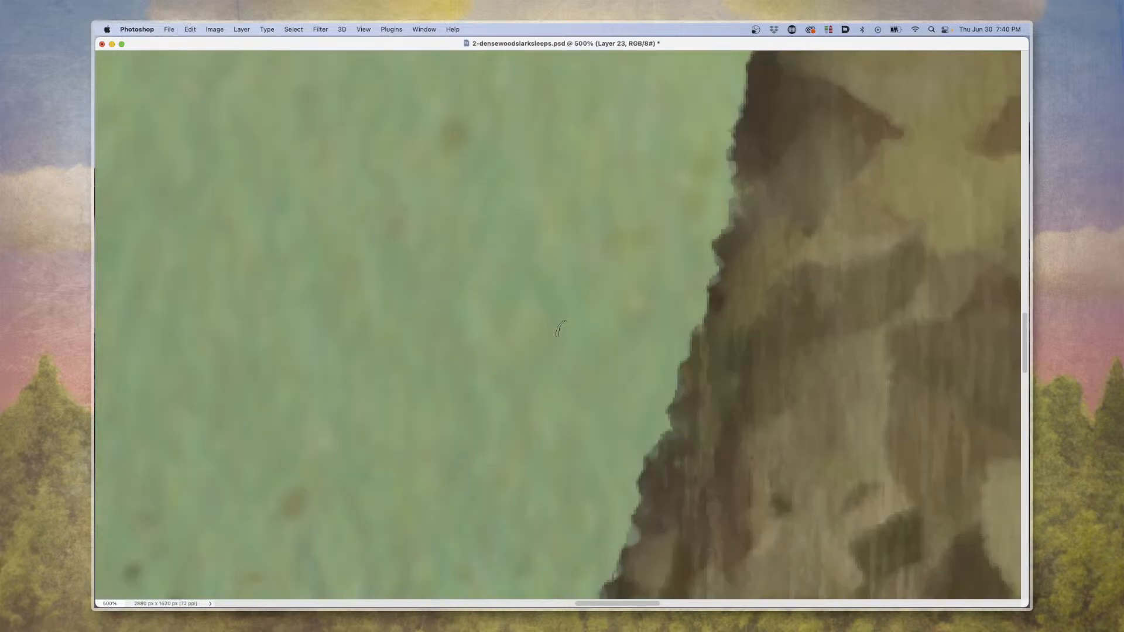
pyautogui.hscroll(-2, 560, 329)
pyautogui.scroll(-10, 560, 329)
pyautogui.hscroll(-8, 561, 329)
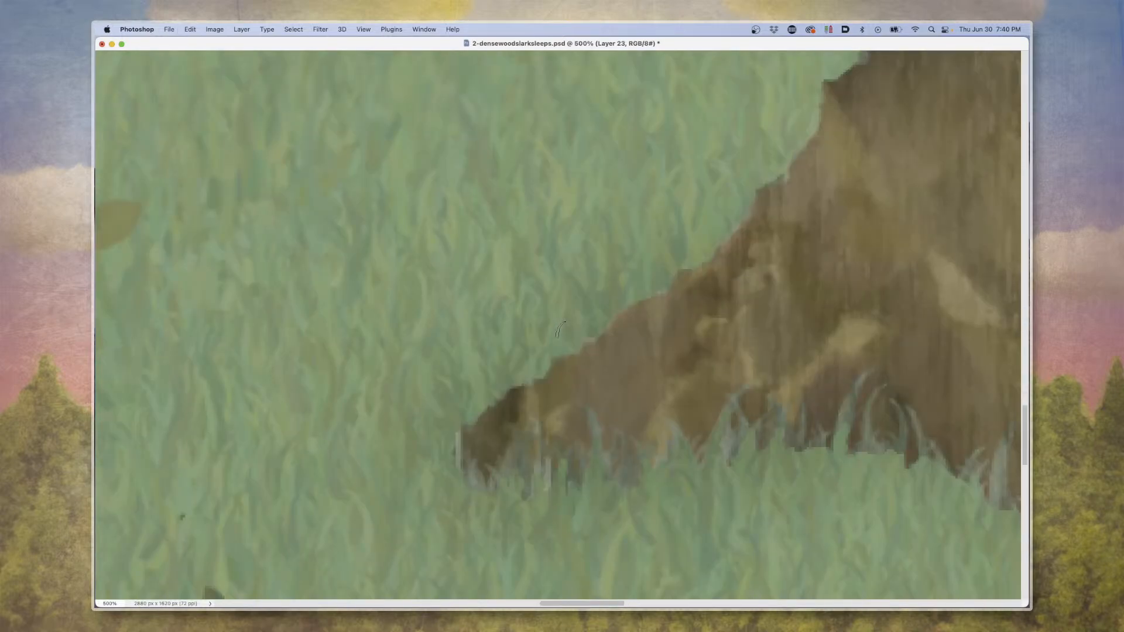
pyautogui.moveTo(363, 389)
pyautogui.mouseDown()
pyautogui.moveTo(595, 381)
pyautogui.moveTo(453, 324)
pyautogui.moveTo(481, 306)
pyautogui.moveTo(500, 343)
pyautogui.moveTo(803, 395)
pyautogui.moveTo(725, 329)
pyautogui.moveTo(601, 341)
pyautogui.moveTo(772, 371)
pyautogui.moveTo(747, 327)
pyautogui.moveTo(769, 356)
pyautogui.moveTo(829, 391)
pyautogui.moveTo(750, 361)
pyautogui.moveTo(850, 286)
pyautogui.moveTo(678, 281)
pyautogui.moveTo(650, 326)
pyautogui.moveTo(779, 341)
pyautogui.moveTo(794, 325)
pyautogui.moveTo(772, 304)
pyautogui.moveTo(662, 315)
pyautogui.moveTo(754, 328)
pyautogui.mouseUp()
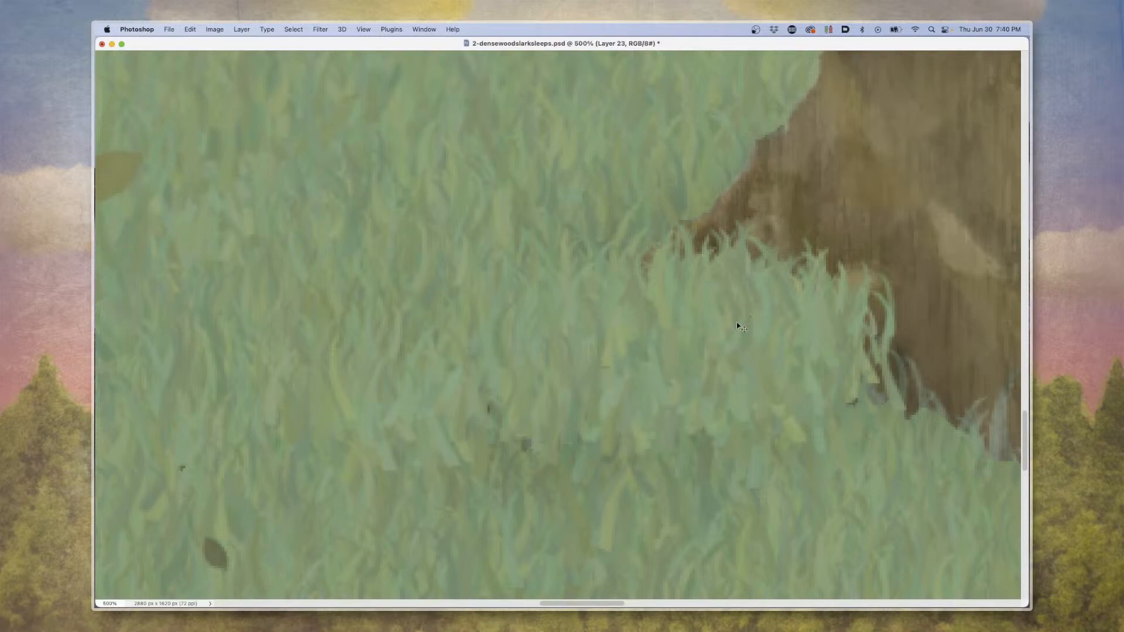
pyautogui.press('super+z')
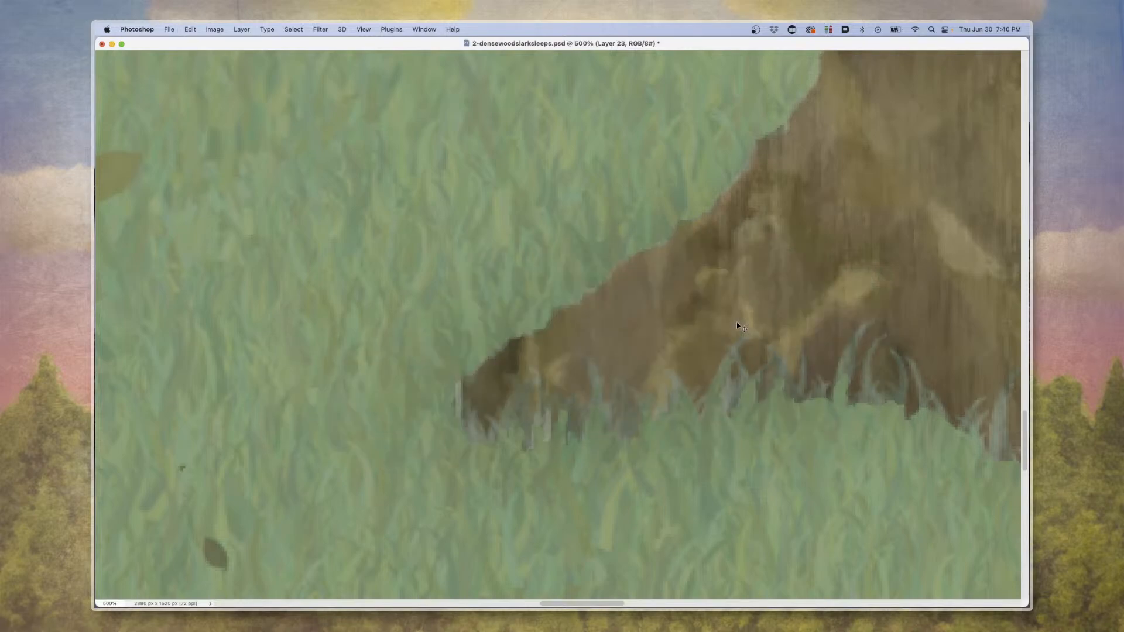
pyautogui.press('super+1')
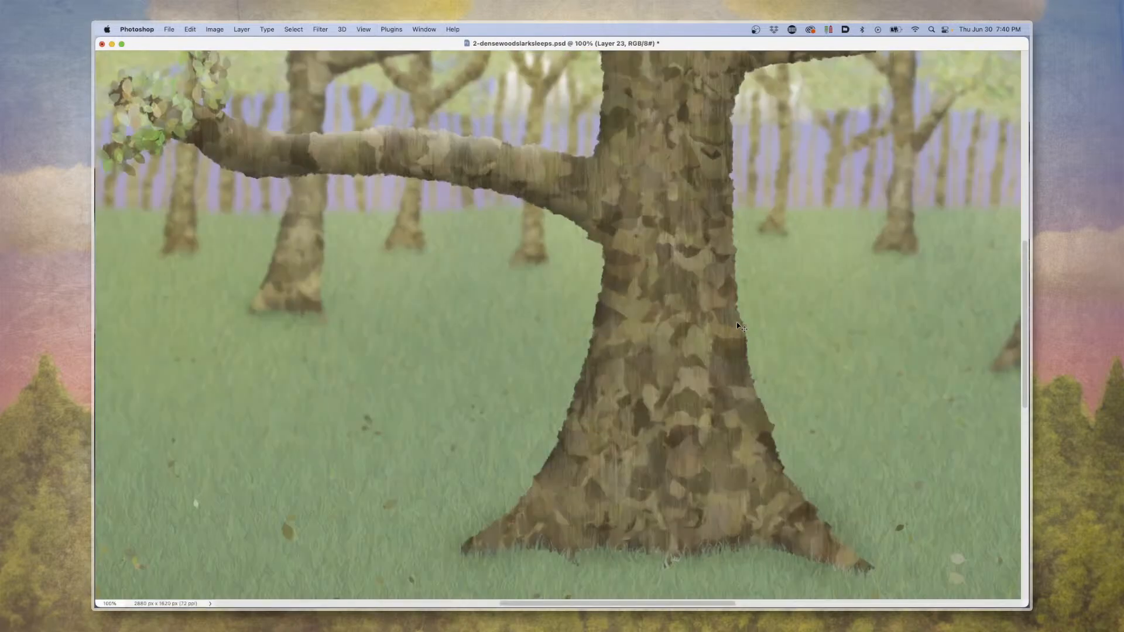
# Examine the grass, scattered leaves, trunk and long branch of the forest painting at 100%.
pyautogui.scroll(-5, 736, 322)
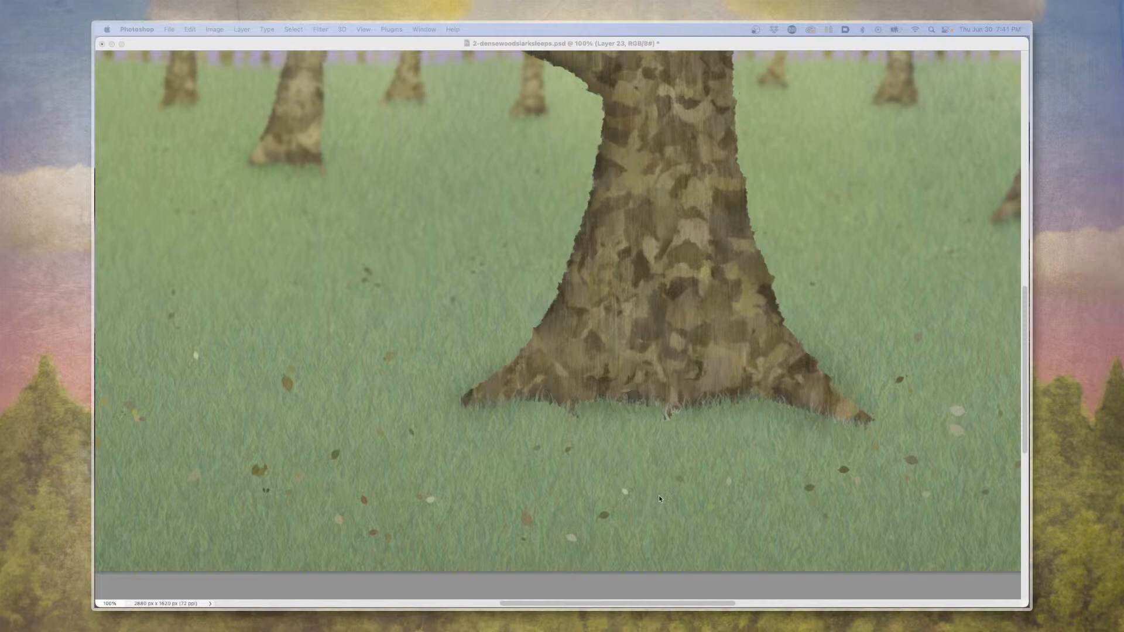
pyautogui.click(685, 338)
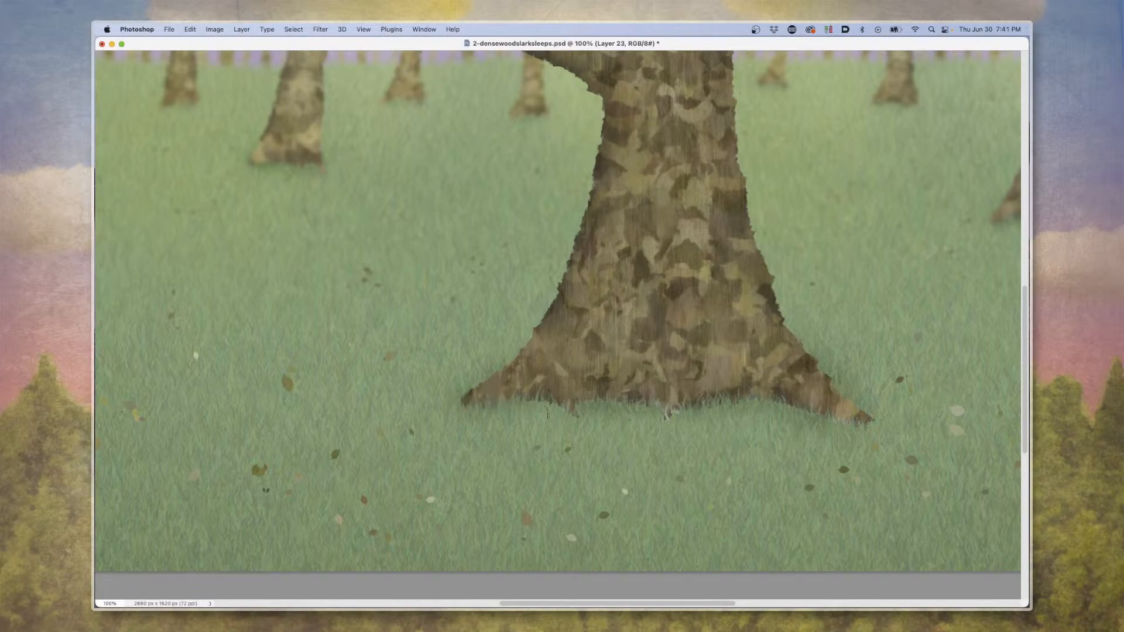
pyautogui.scroll(5, 547, 413)
pyautogui.scroll(5, 547, 412)
pyautogui.scroll(-2, 453, 372)
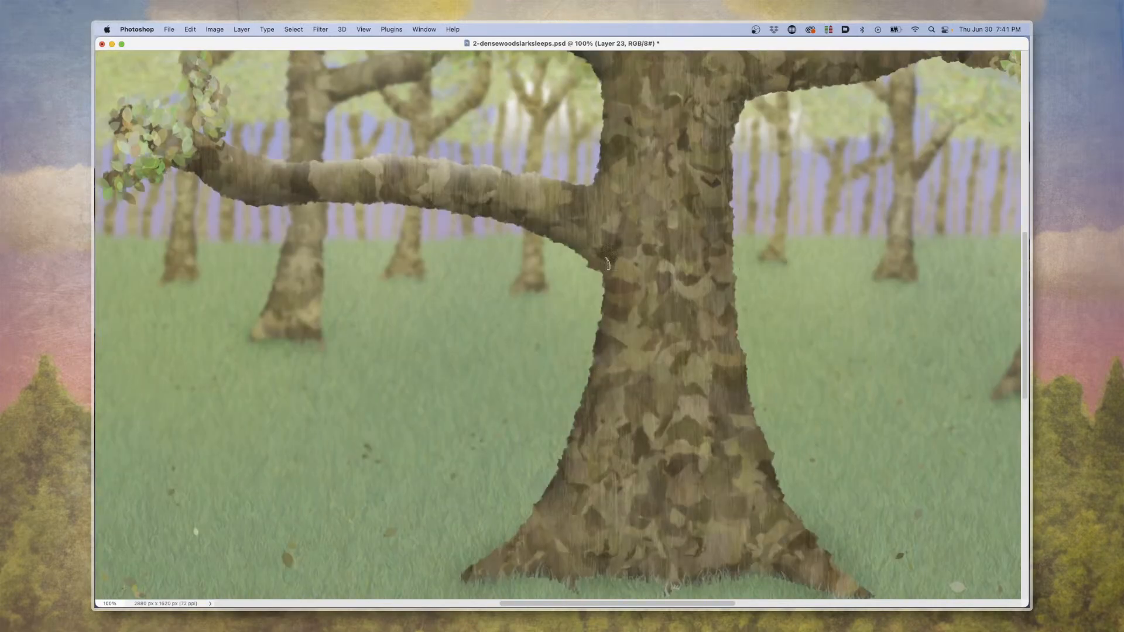
pyautogui.scroll(-4, 586, 278)
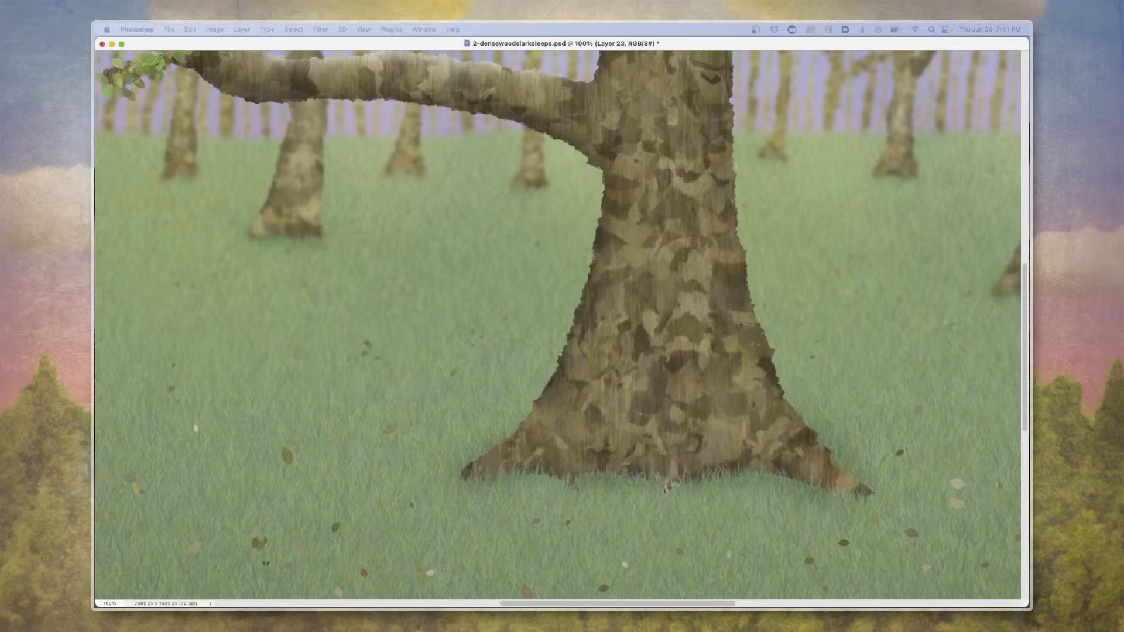
# Try two more brush strokes around the large tree's lower trunk, undoing each one.
pyautogui.moveTo(704, 256)
pyautogui.mouseDown()
pyautogui.moveTo(545, 232)
pyautogui.moveTo(509, 312)
pyautogui.mouseUp()
pyautogui.press('super+z')
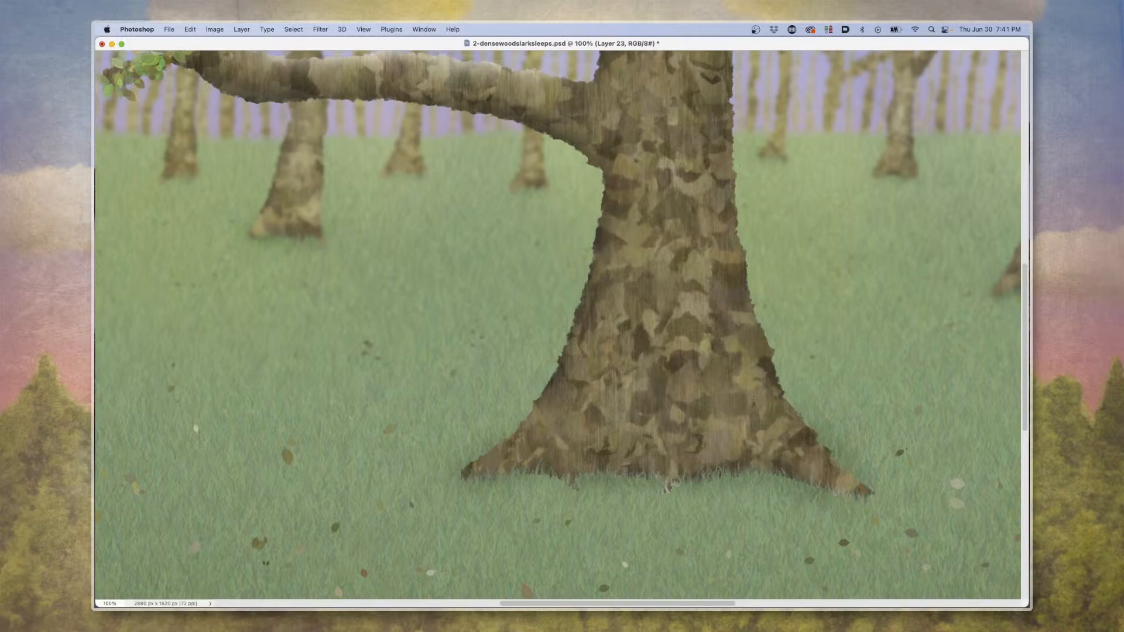
pyautogui.moveTo(732, 327)
pyautogui.mouseDown()
pyautogui.moveTo(696, 381)
pyautogui.moveTo(714, 363)
pyautogui.moveTo(682, 292)
pyautogui.moveTo(649, 281)
pyautogui.moveTo(726, 240)
pyautogui.moveTo(717, 257)
pyautogui.mouseUp()
pyautogui.press('super+z')
# Examine the forest painting from canopy to ground at 100%, and view the whole scene at 50% and 66.7%.
pyautogui.hotkey('ctrl', 'Tab')
pyautogui.hotkey('ctrl', 'Tab')
pyautogui.scroll(10, 498, 369)
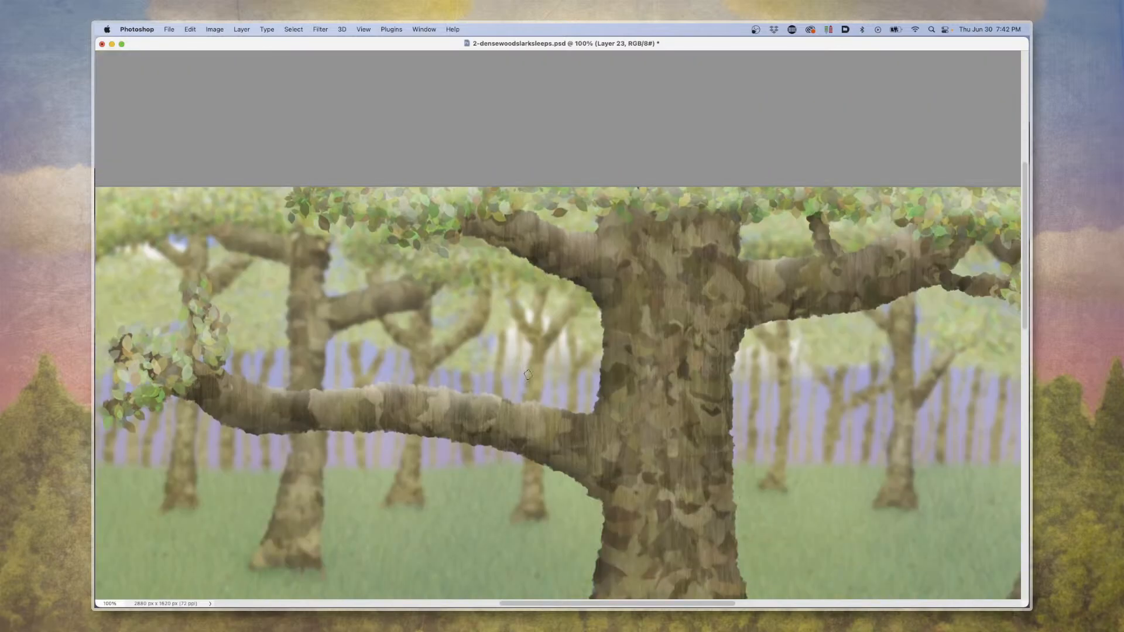
pyautogui.scroll(-10, 528, 375)
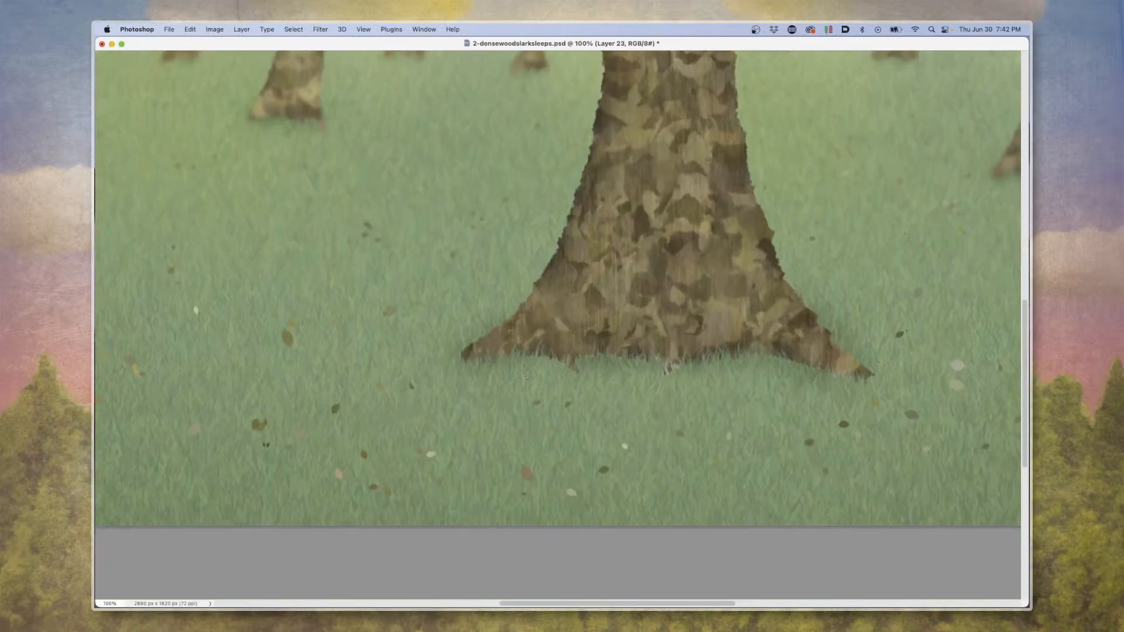
pyautogui.scroll(5, 528, 376)
pyautogui.press('super+minus')
pyautogui.press('super+minus')
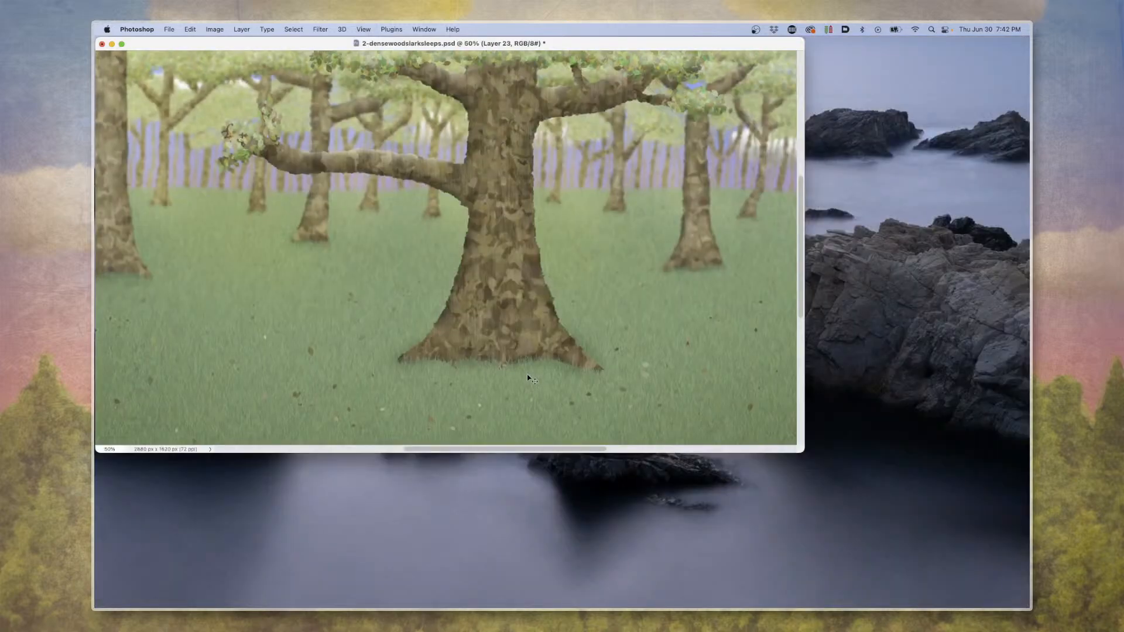
pyautogui.press('super+plus')
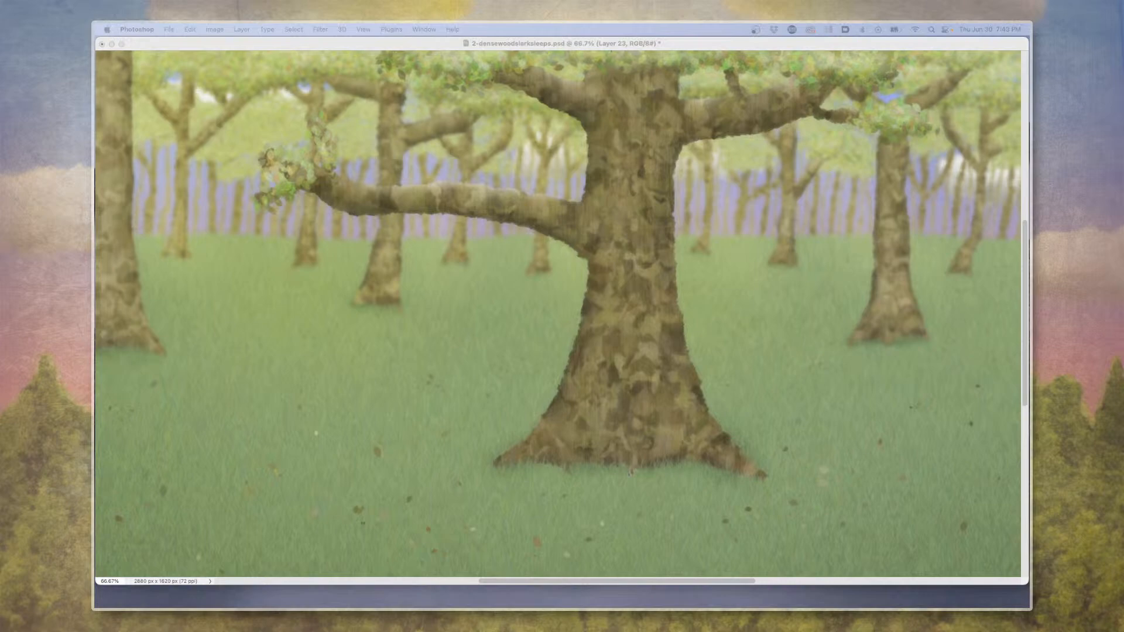
# Close the 2-densewoodslarksleeps.psd forest painting.
pyautogui.click(195, 268)
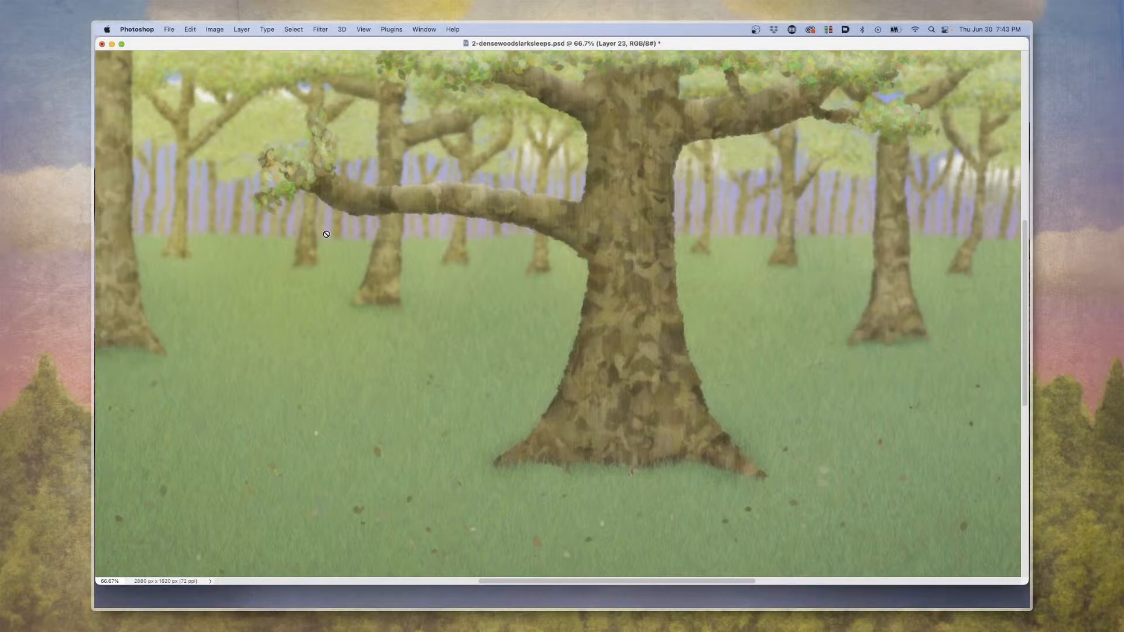
pyautogui.press('super+w')
pyautogui.click(532, 240)
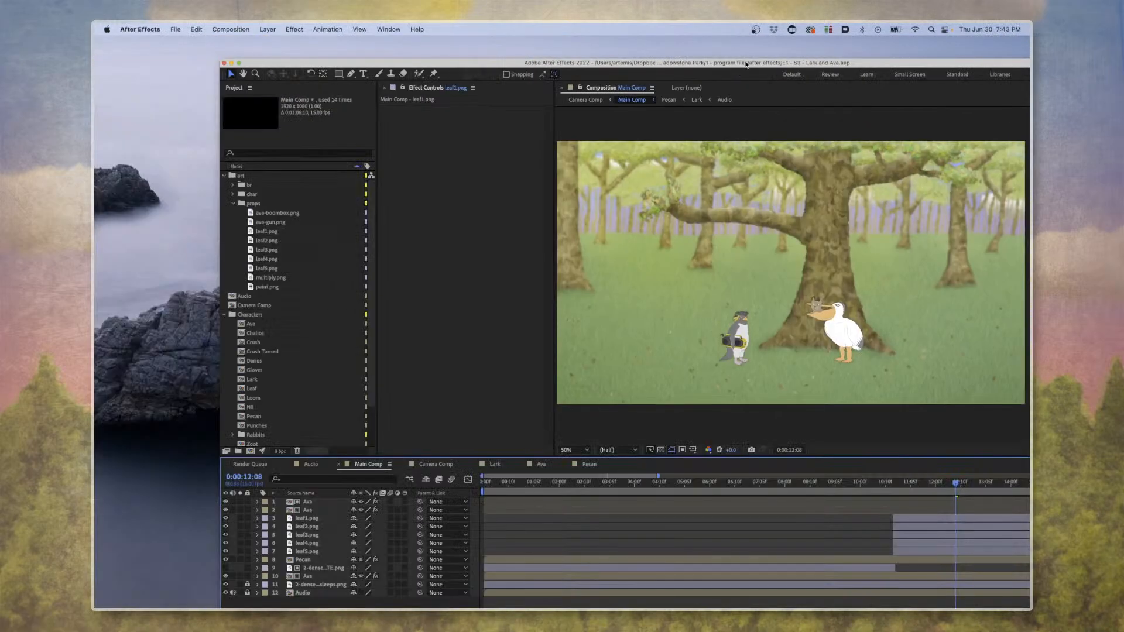
# Enlarge the After Effects project window to fill the screen, and collapse the project's props folder.
pyautogui.doubleClick(747, 63)
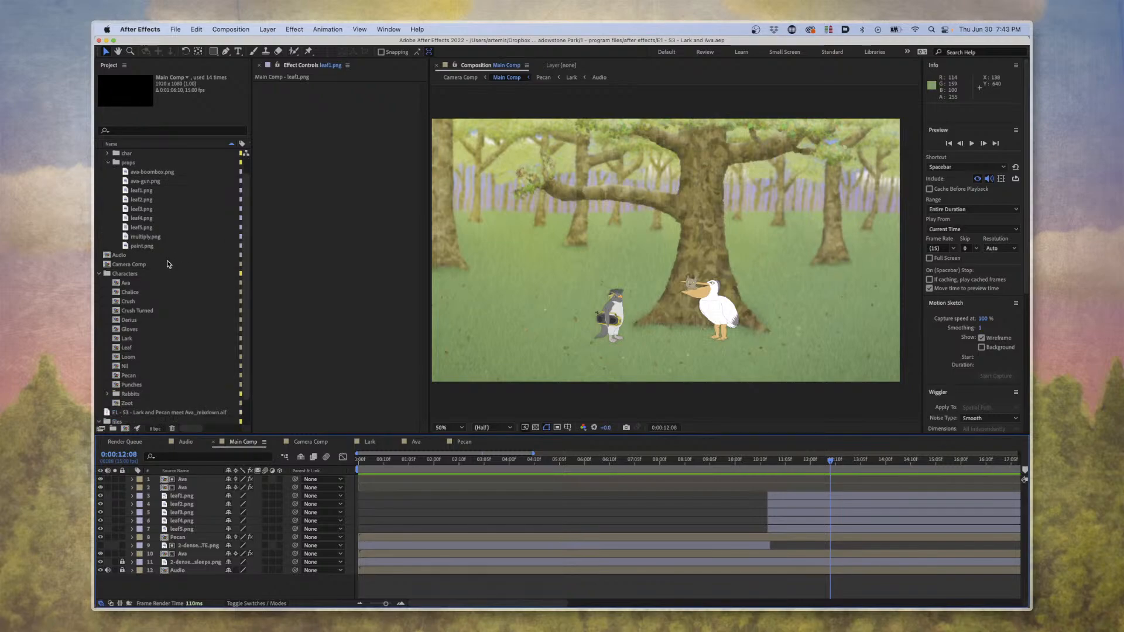
pyautogui.click(107, 183)
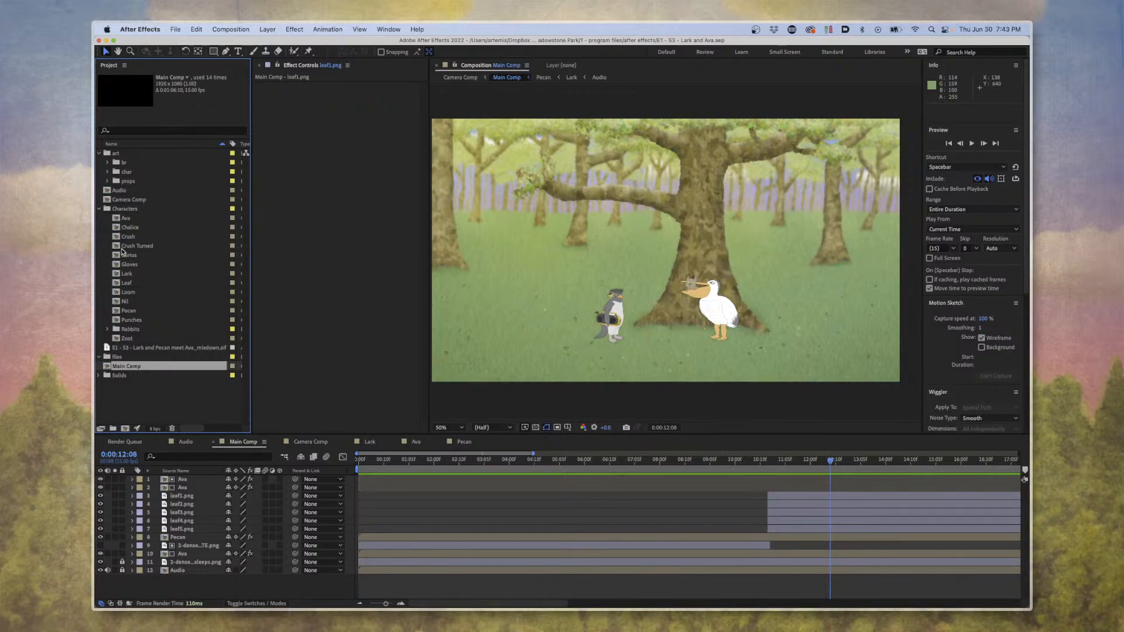
# Collapse and reopen the project's Characters folder, and select the Ava composition to preview it.
pyautogui.click(142, 209)
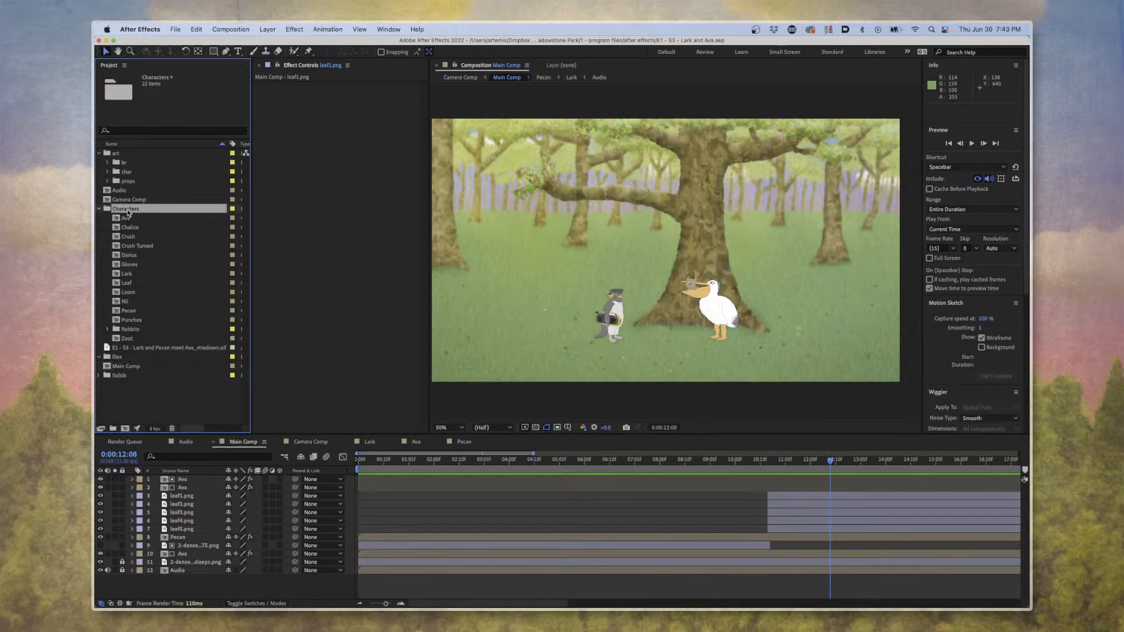
pyautogui.click(100, 209)
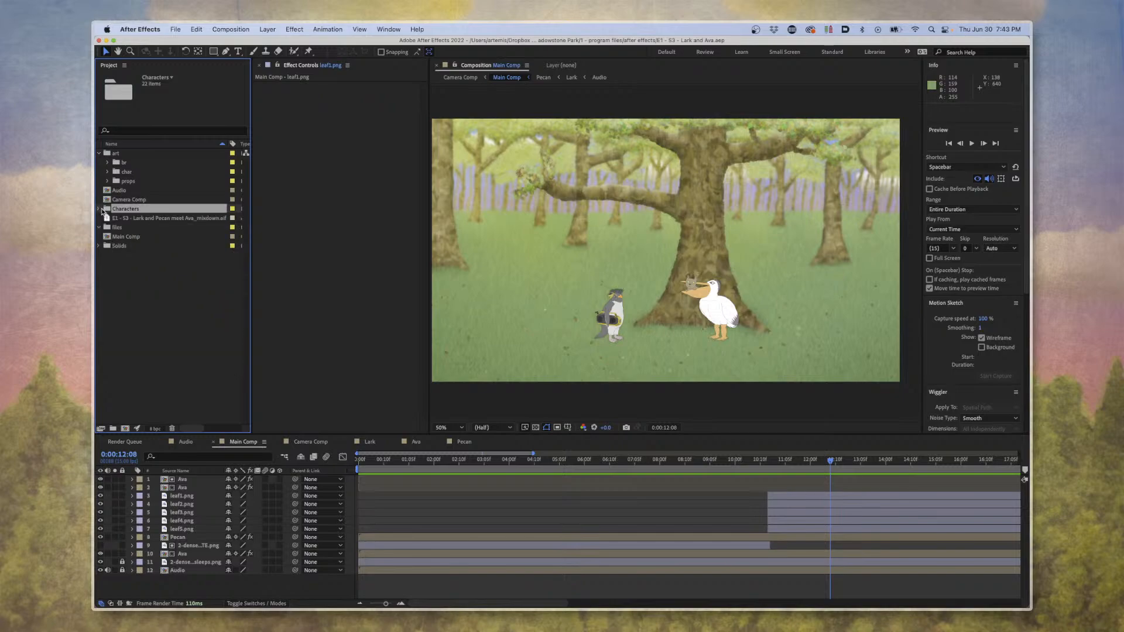
pyautogui.click(101, 209)
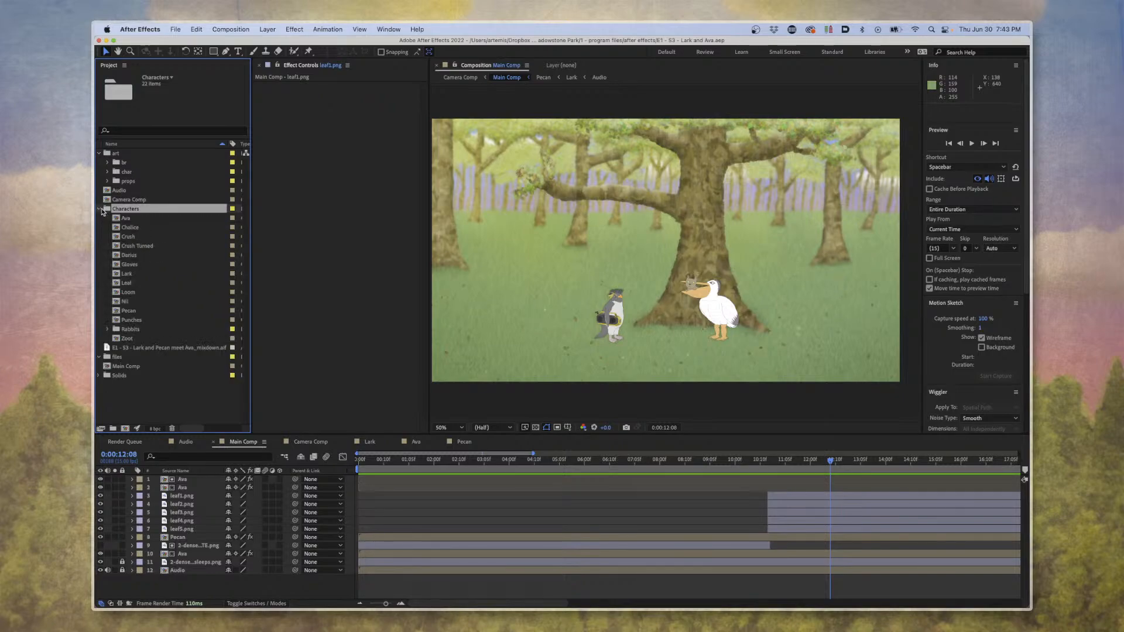
pyautogui.click(131, 219)
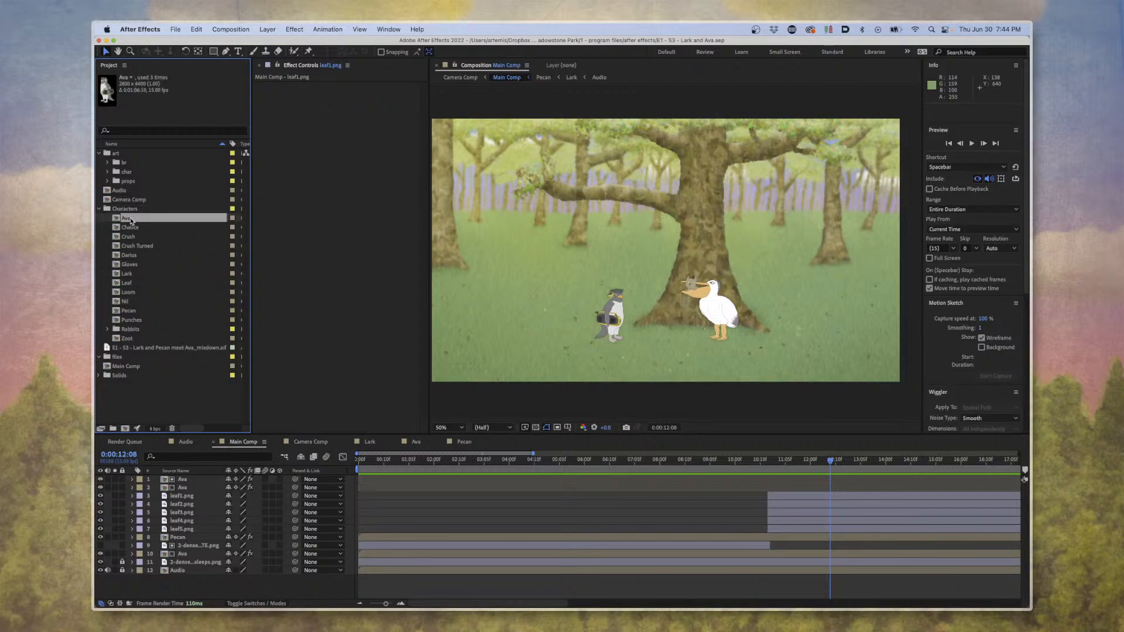
# Preview the ava-blink composition in the char art folder, collapse that folder, and open the Ava composition.
pyautogui.click(108, 171)
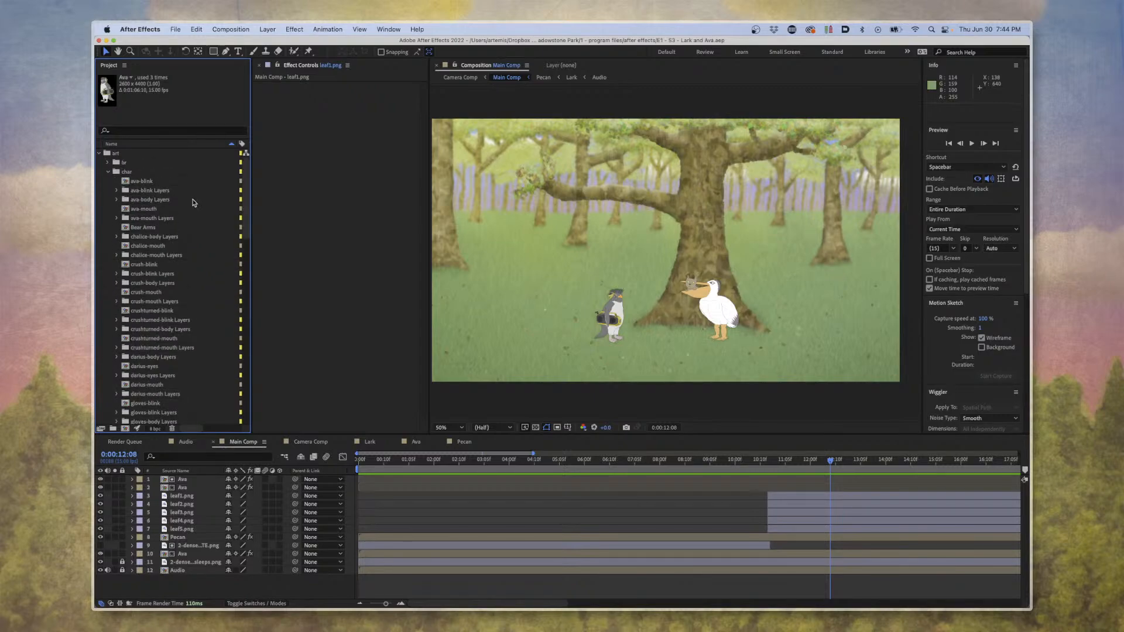
pyautogui.click(151, 182)
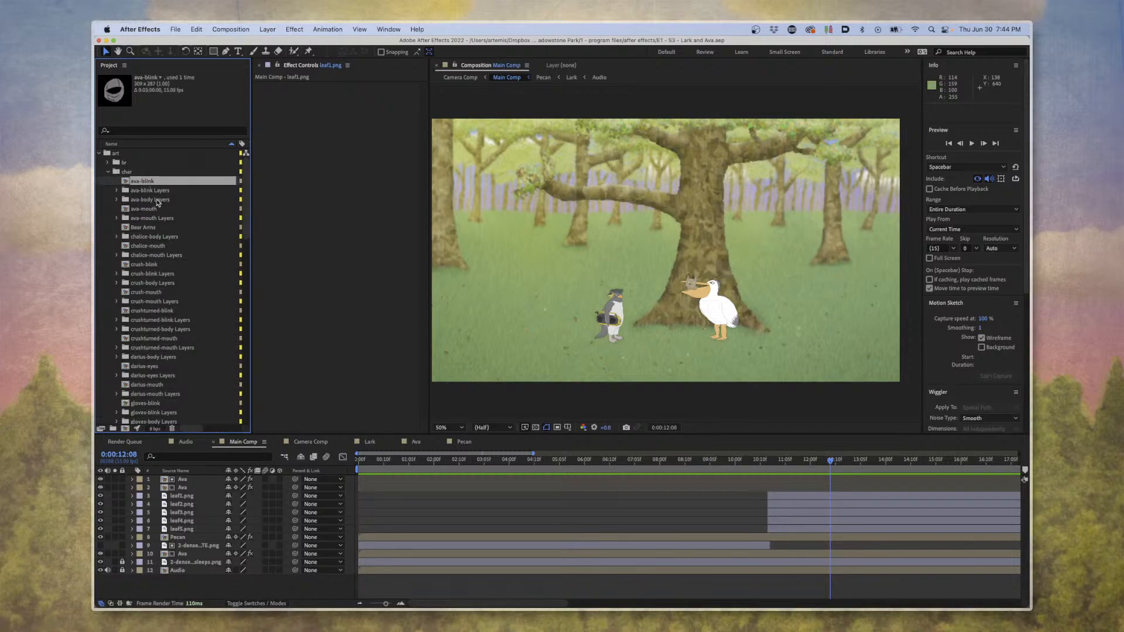
pyautogui.click(109, 172)
pyautogui.click(126, 220)
pyautogui.doubleClick(126, 219)
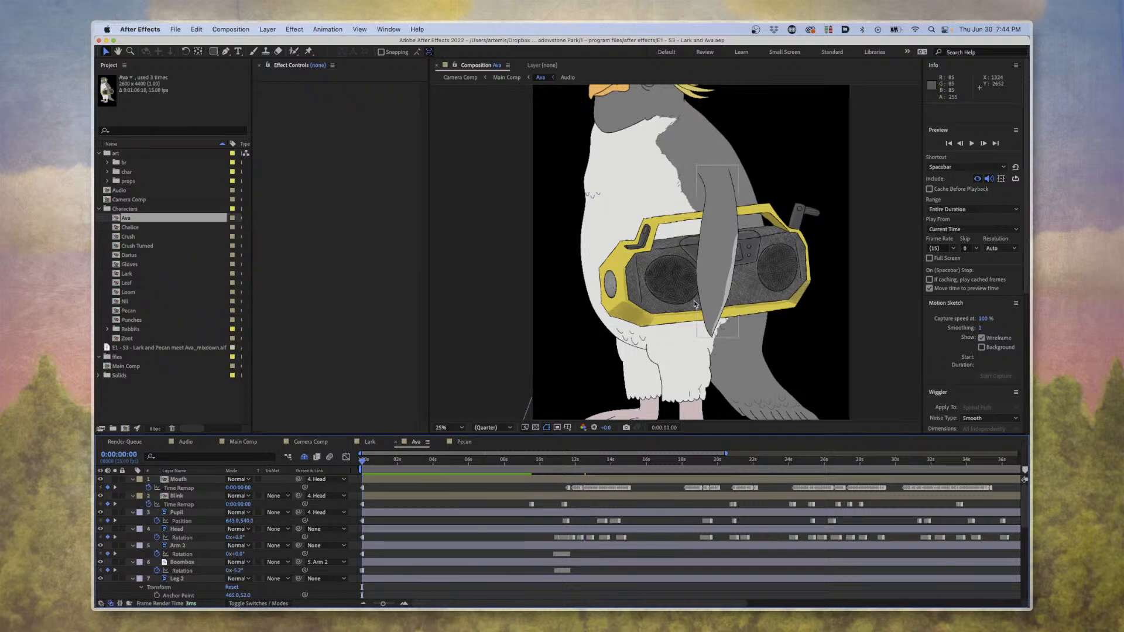
# Try rotating Ava's Arm 2 layer about 57 degrees to swing the parented boombox, and undo the rotation.
pyautogui.click(712, 282)
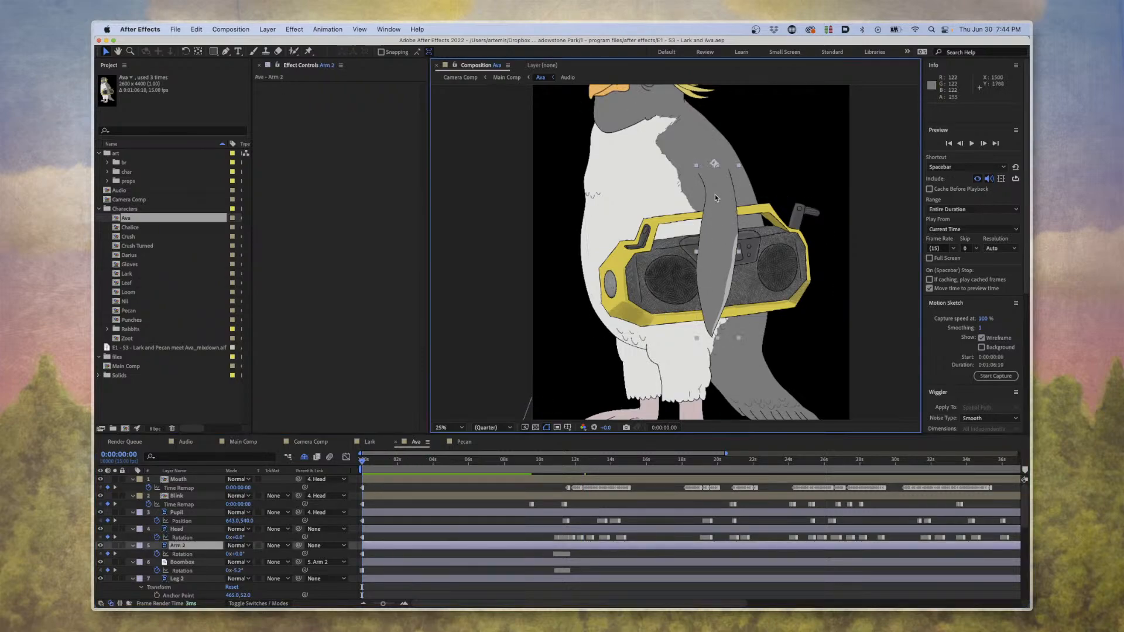
pyautogui.press('w')
pyautogui.moveTo(722, 250); pyautogui.dragTo(627, 237)
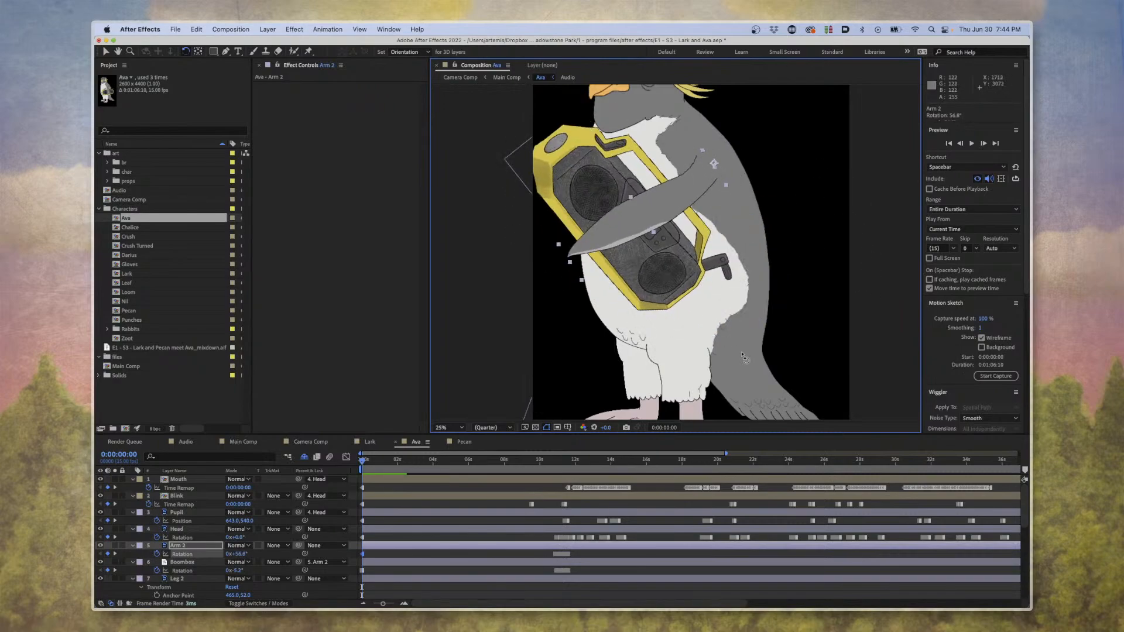
pyautogui.press('super+z')
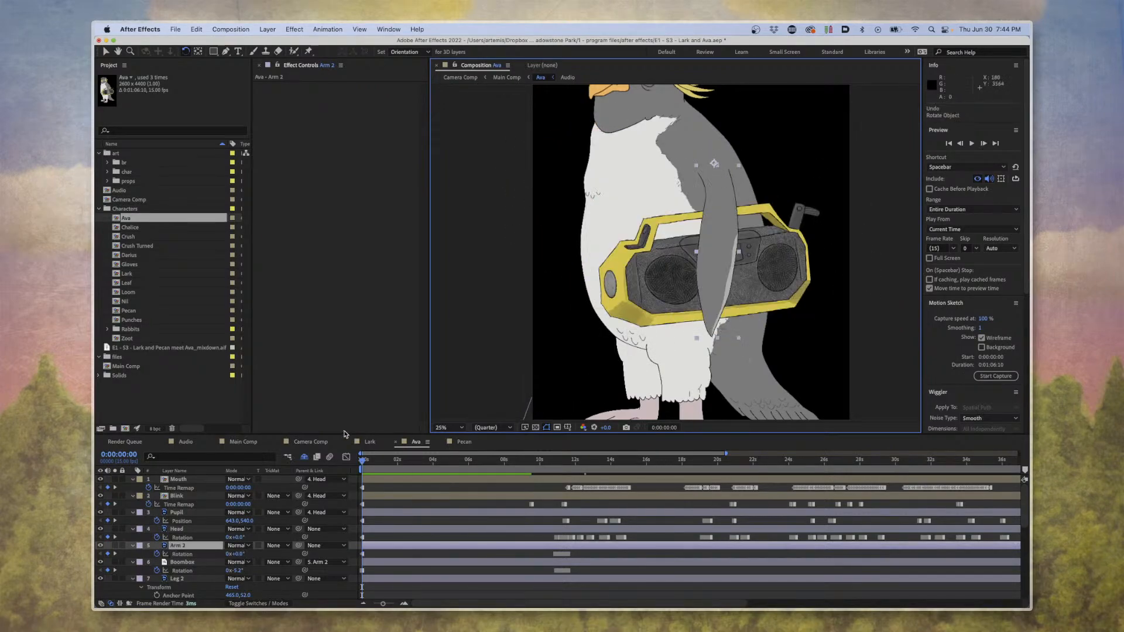
# Select Ava's Mouth layer, view her beak at 100%, and open the nested ava-mouth composition.
pyautogui.click(179, 480)
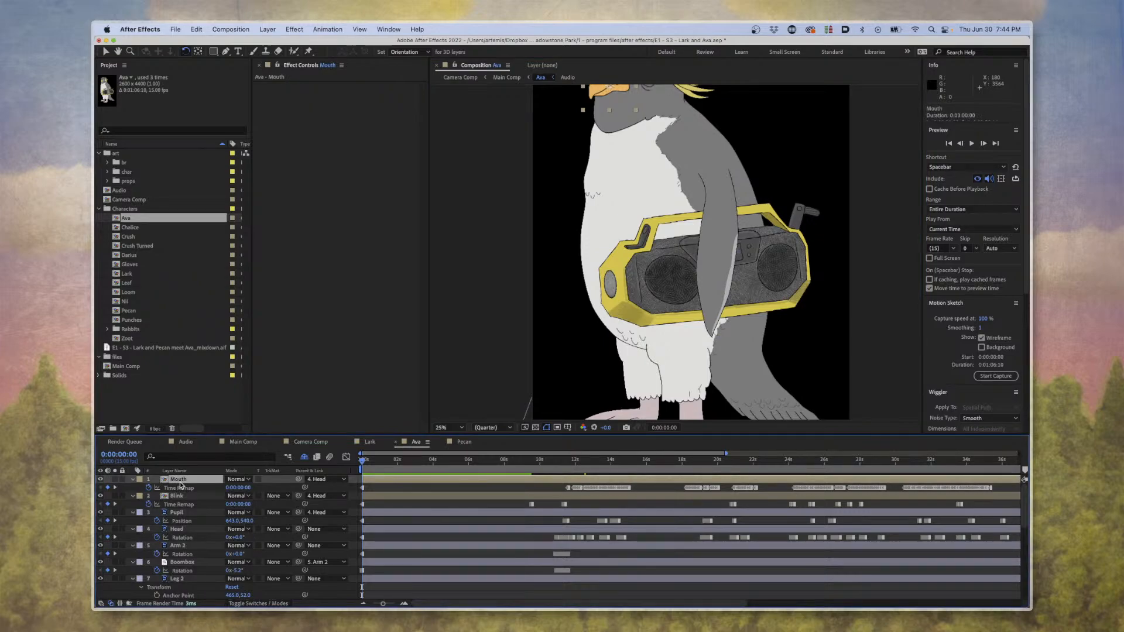
pyautogui.scroll(5, 643, 233)
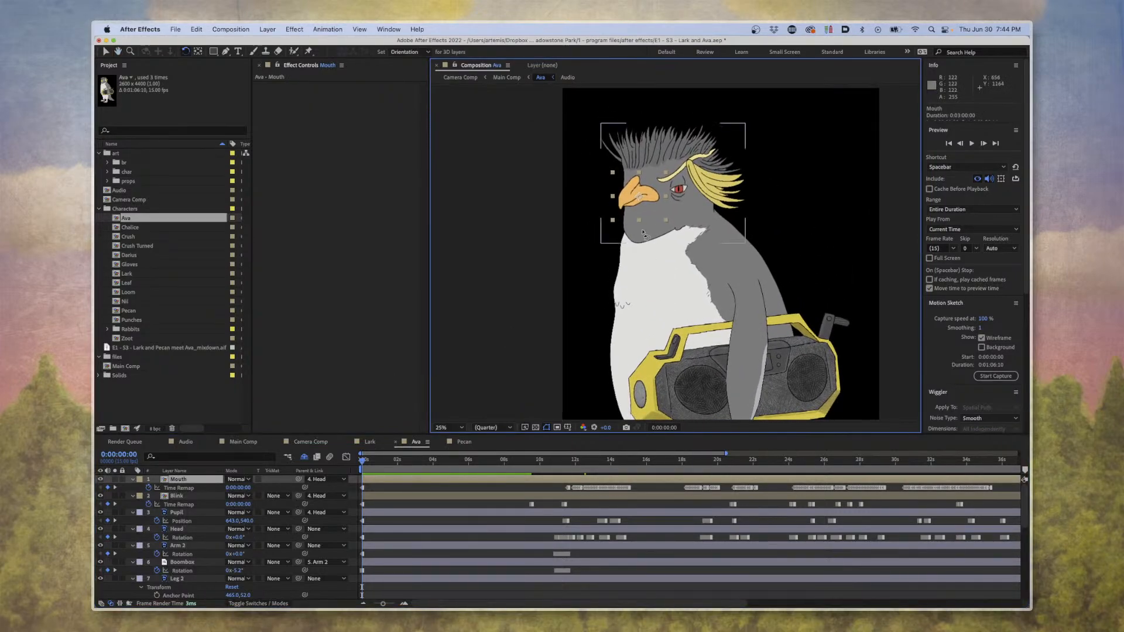
pyautogui.scroll(4, 643, 233)
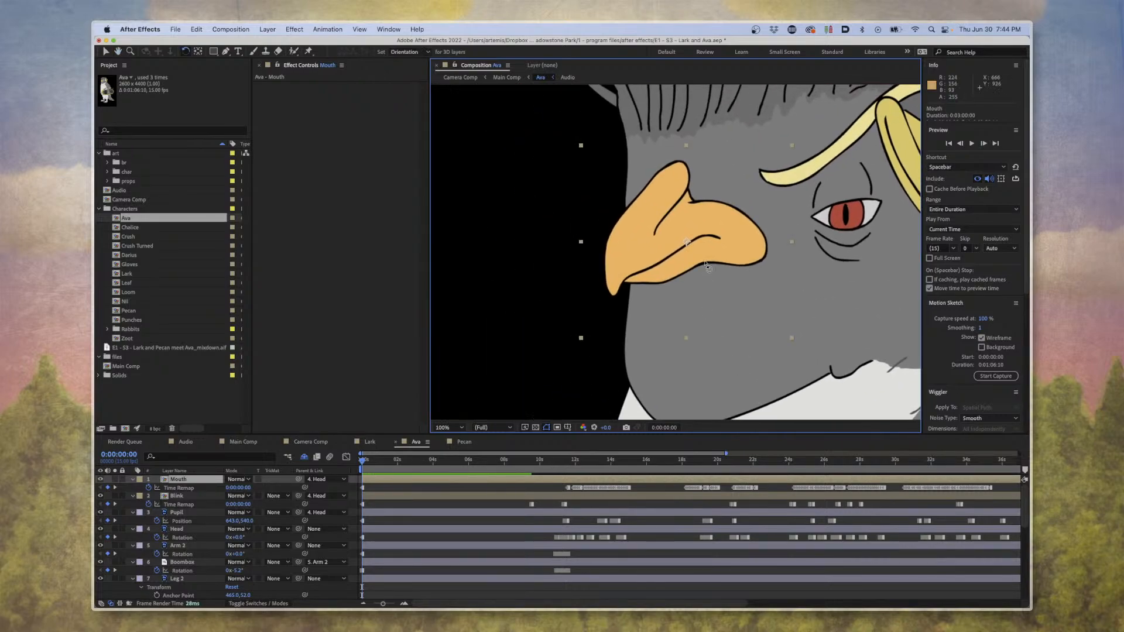
pyautogui.hscroll(3, 706, 265)
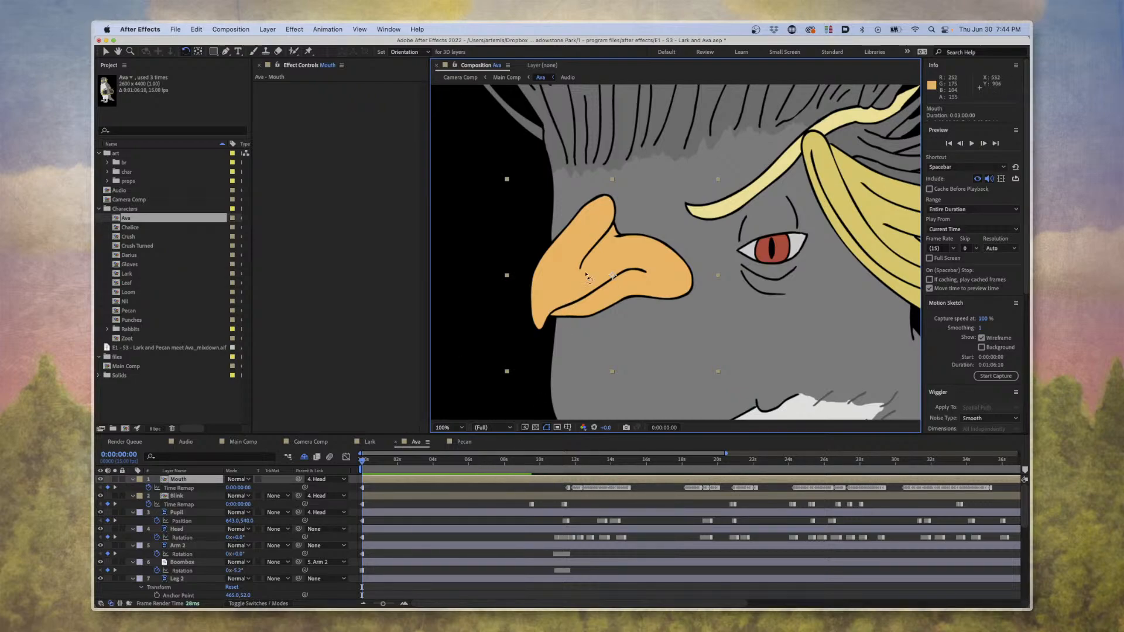
pyautogui.doubleClick(186, 483)
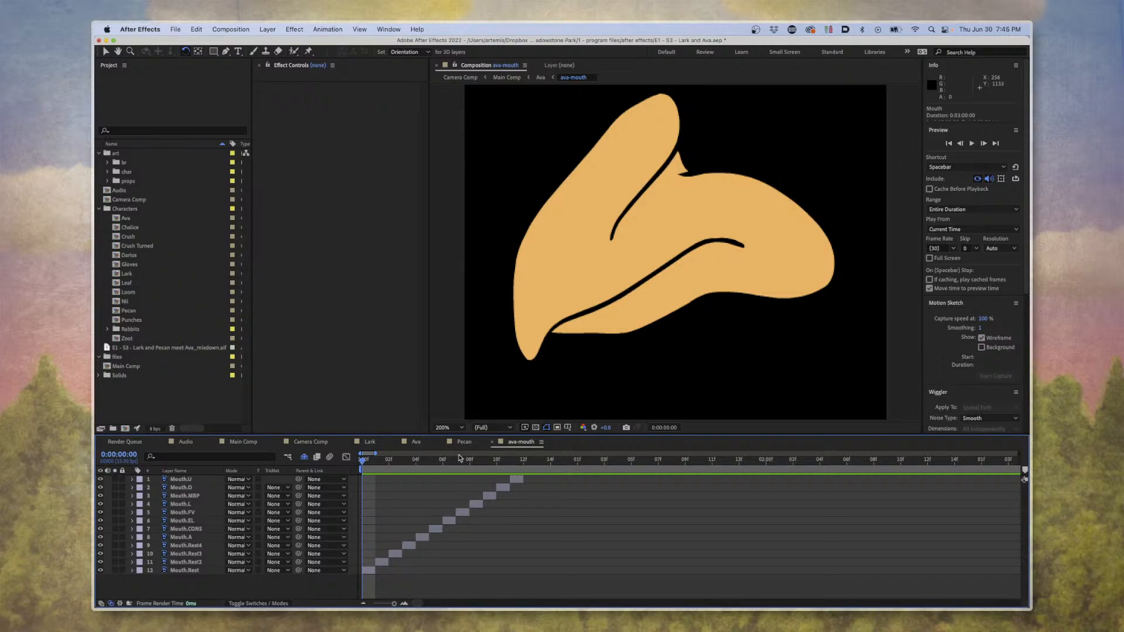
# Compare the Mouth layer in the Ava composition with the staggered mouth-shape layers in ava-mouth.
pyautogui.click(415, 443)
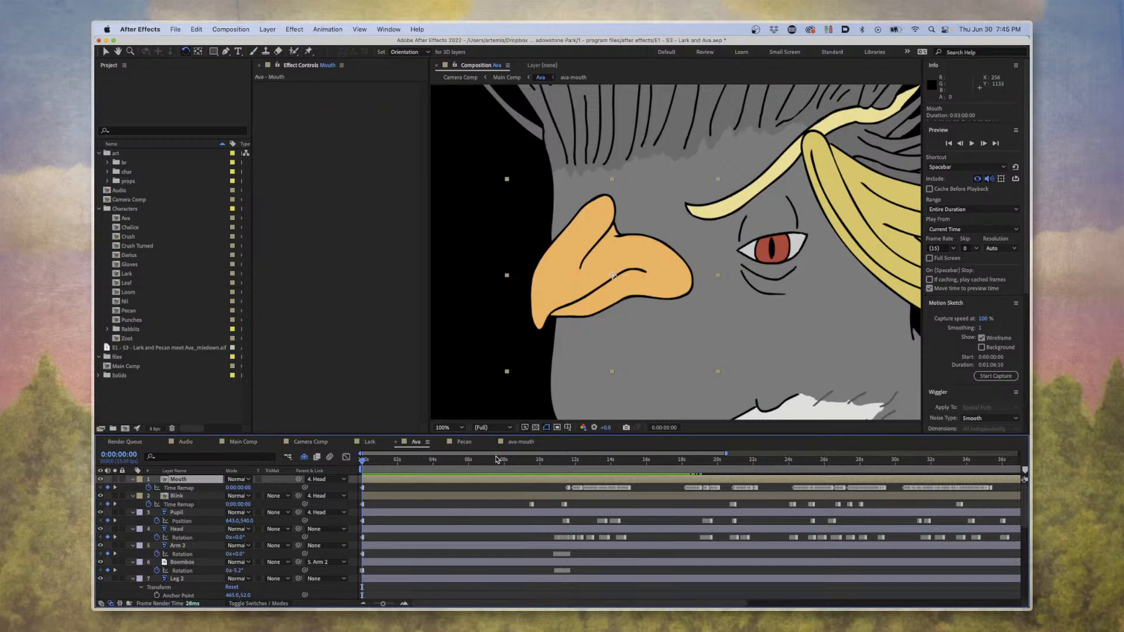
pyautogui.click(514, 444)
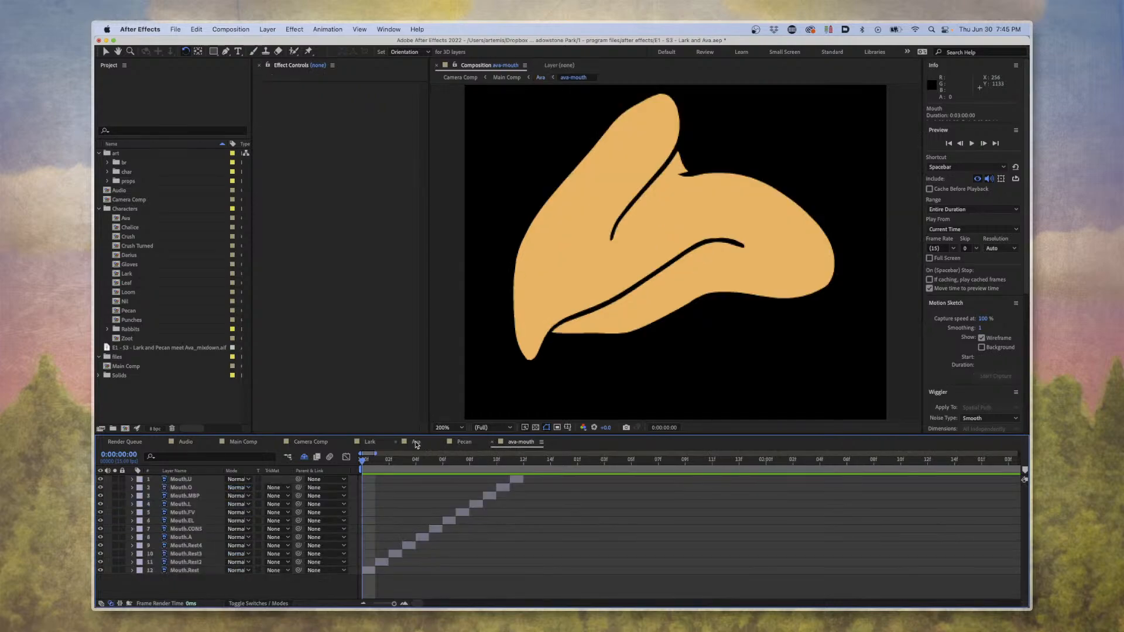
pyautogui.click(416, 443)
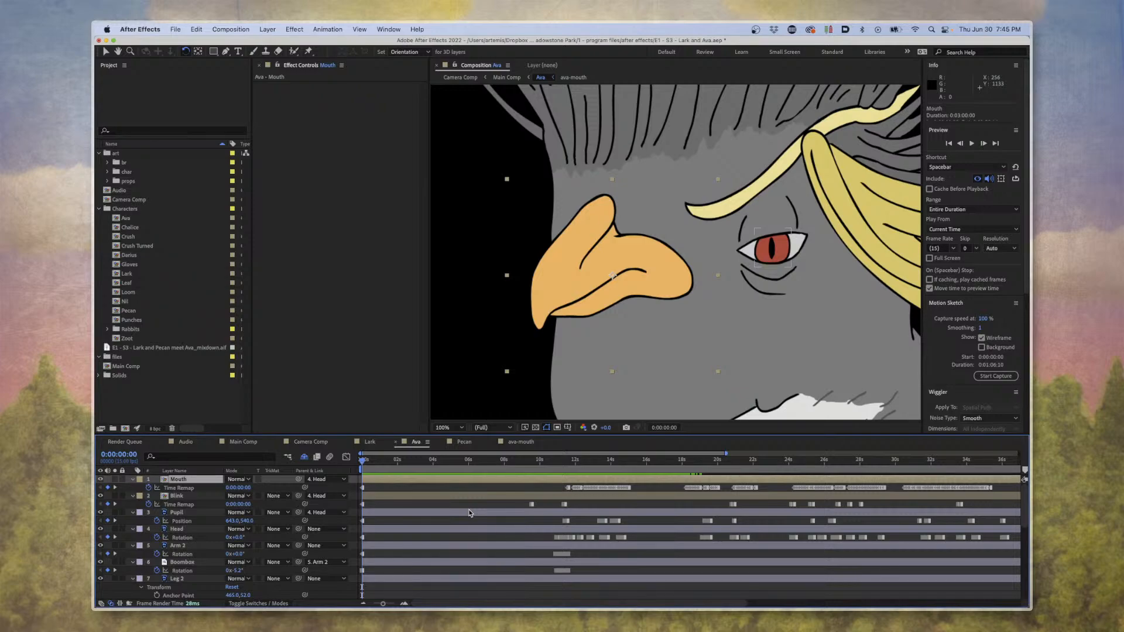
pyautogui.click(512, 443)
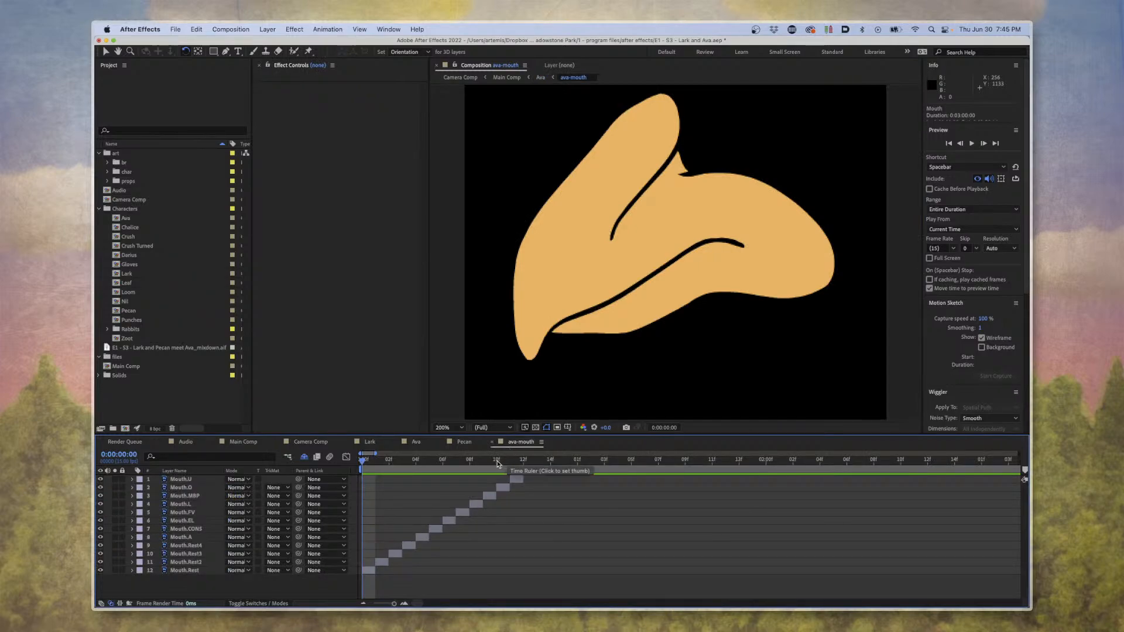
pyautogui.click(418, 444)
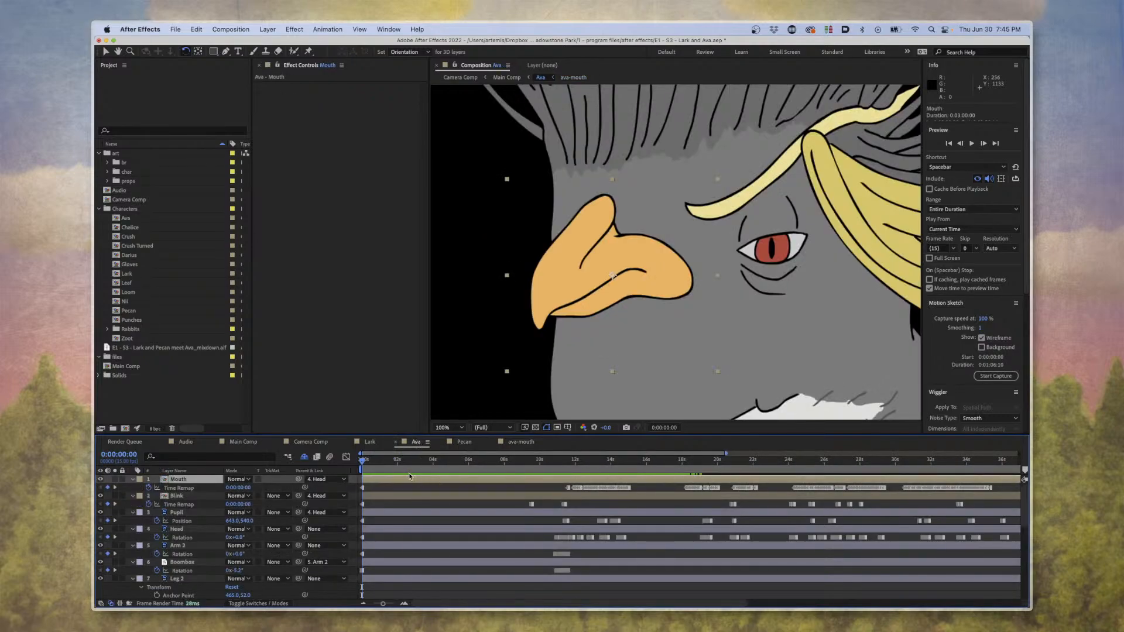
# Check where the Enable Time Remapping option is found for Ava's Mouth layer, without changing it.
pyautogui.click(419, 489)
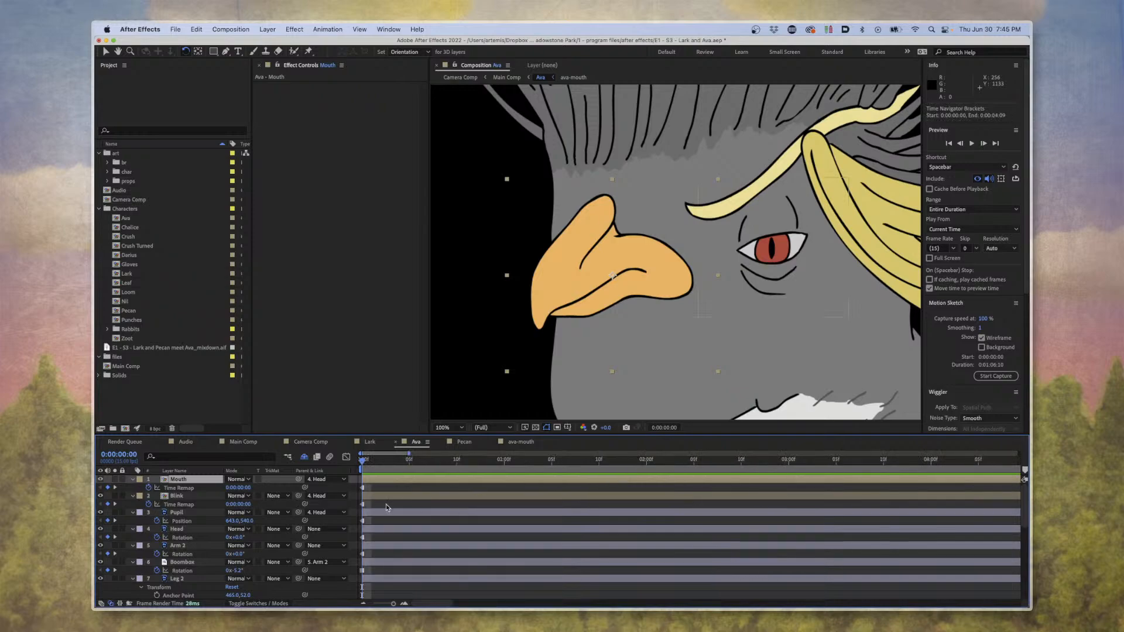
pyautogui.scroll(2, 384, 505)
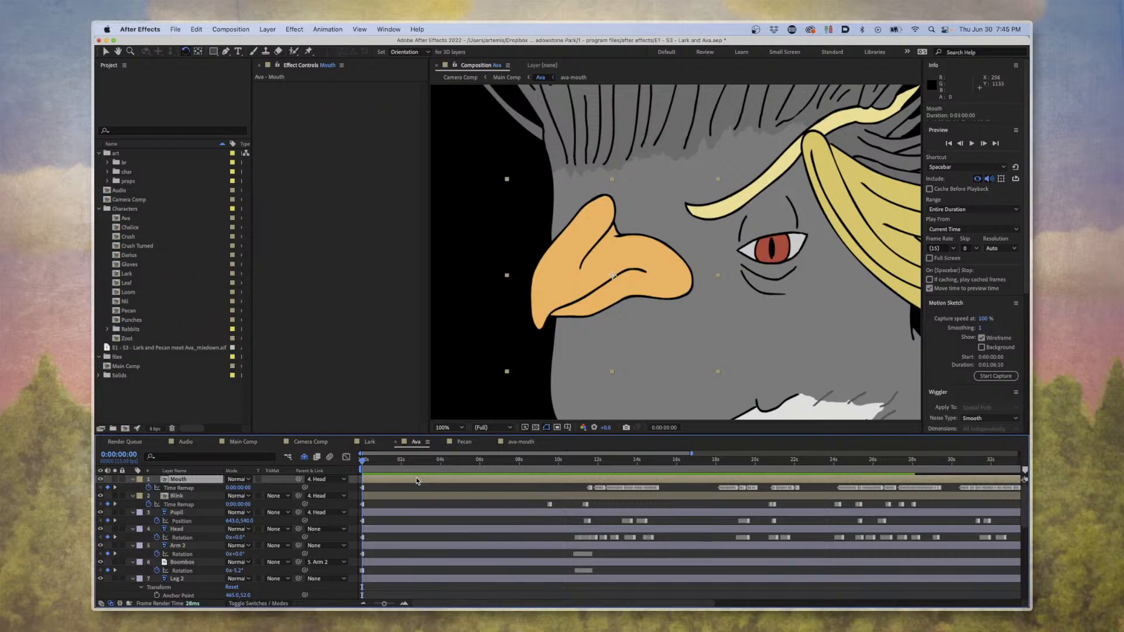
pyautogui.click(287, 30)
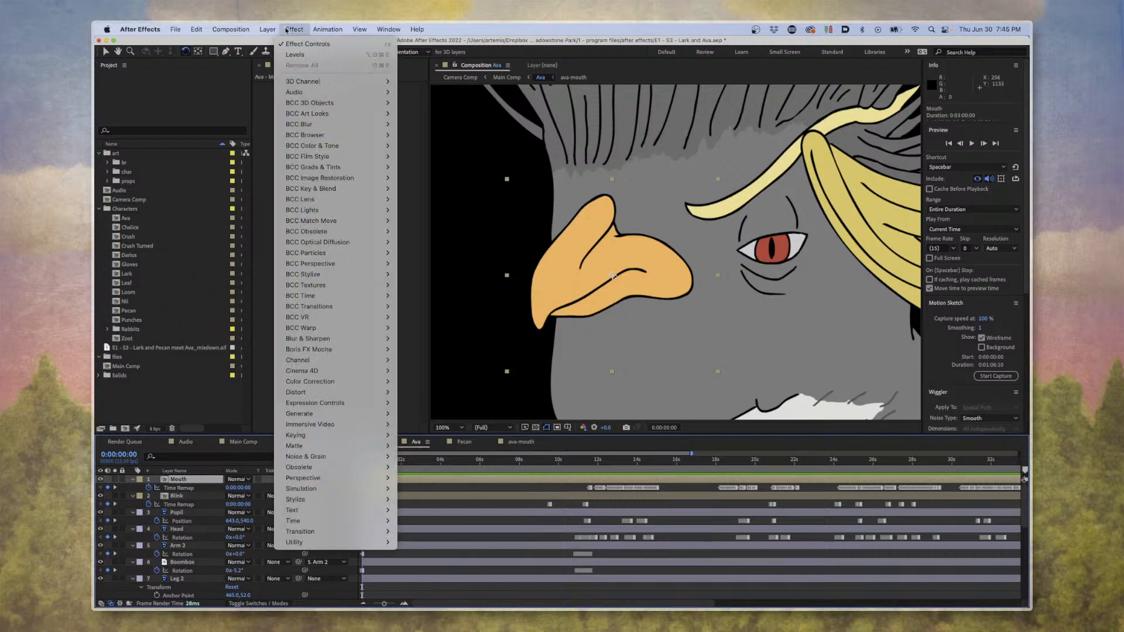
pyautogui.moveTo(262, 28)
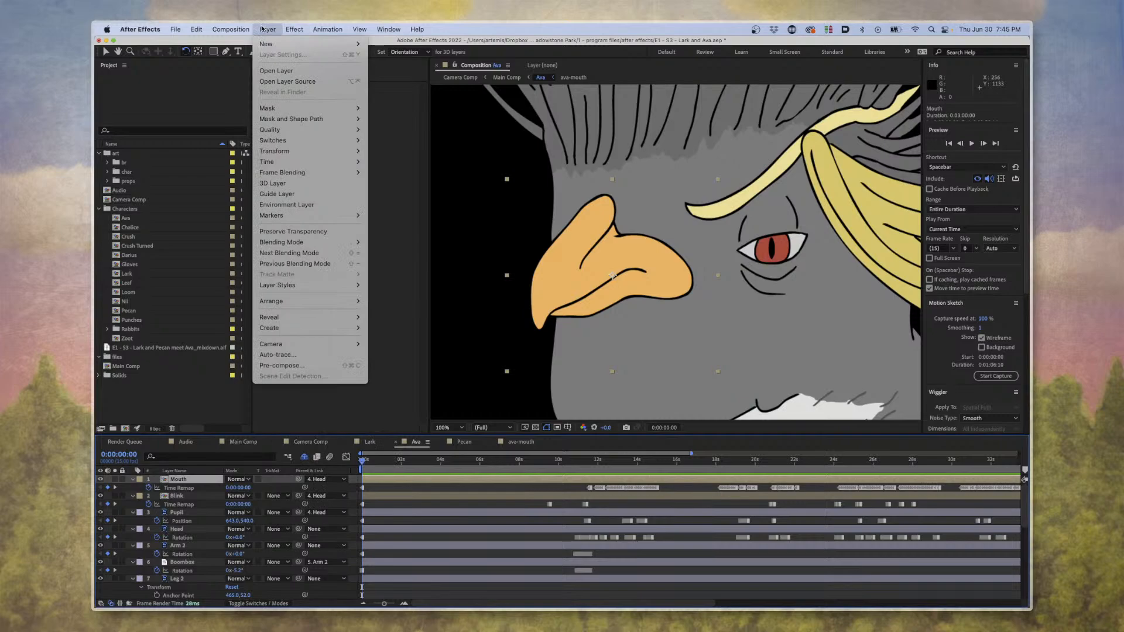
pyautogui.moveTo(316, 161)
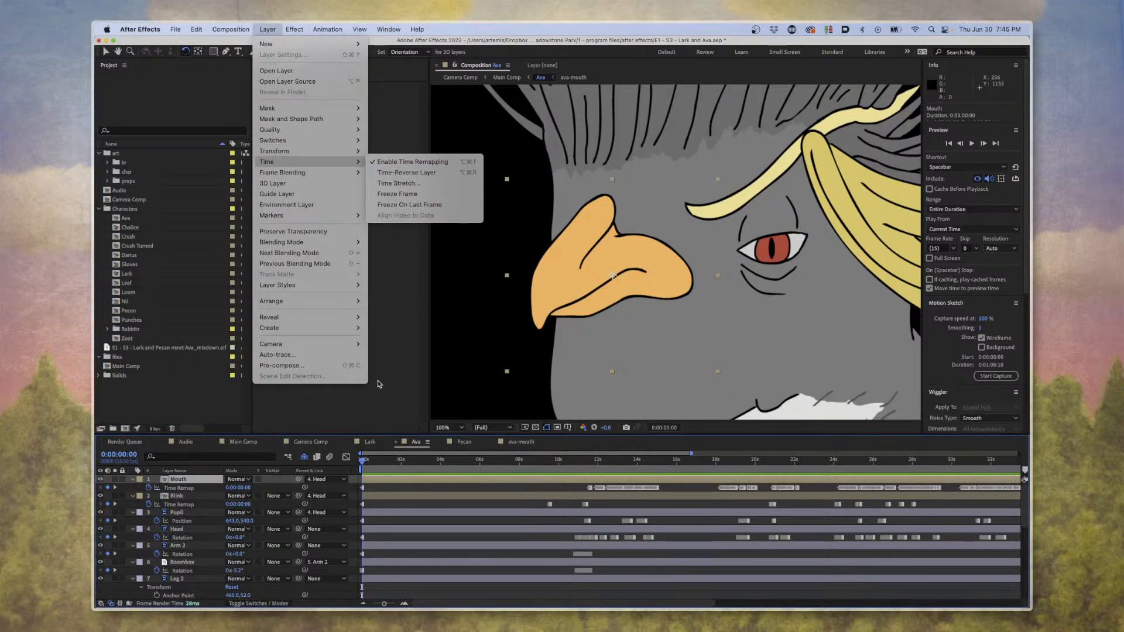
pyautogui.click(397, 485)
# View the ava-mouth mouth-shape layers once more and return to the Ava composition.
pyautogui.doubleClick(396, 485)
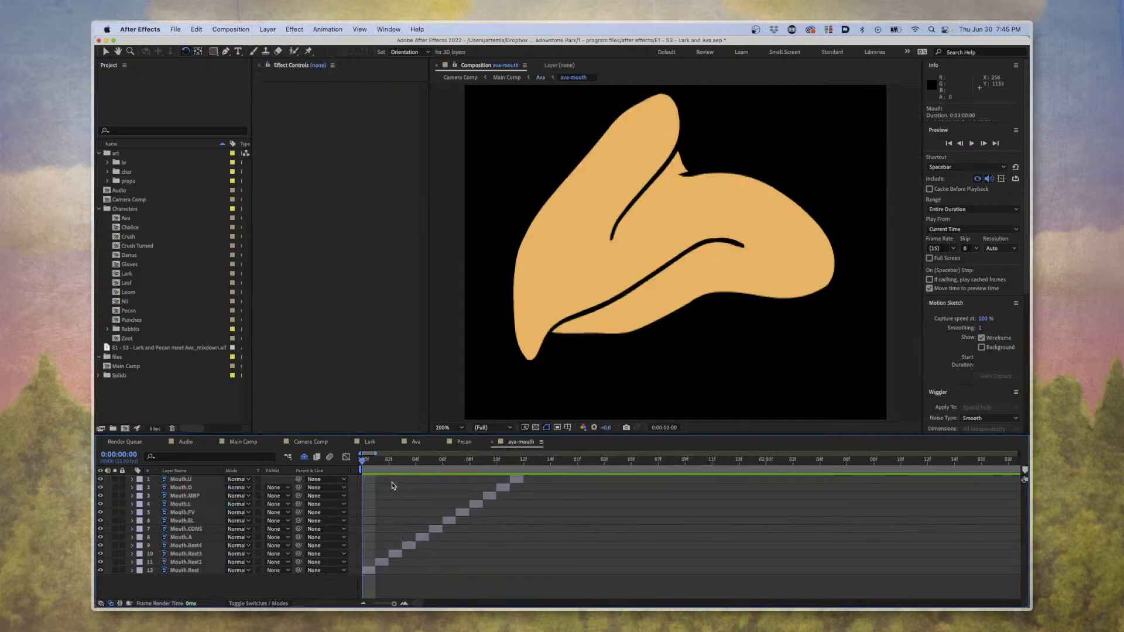
pyautogui.moveTo(375, 468)
pyautogui.mouseDown()
pyautogui.moveTo(510, 475)
pyautogui.moveTo(363, 478)
pyautogui.mouseUp()
pyautogui.click(416, 442)
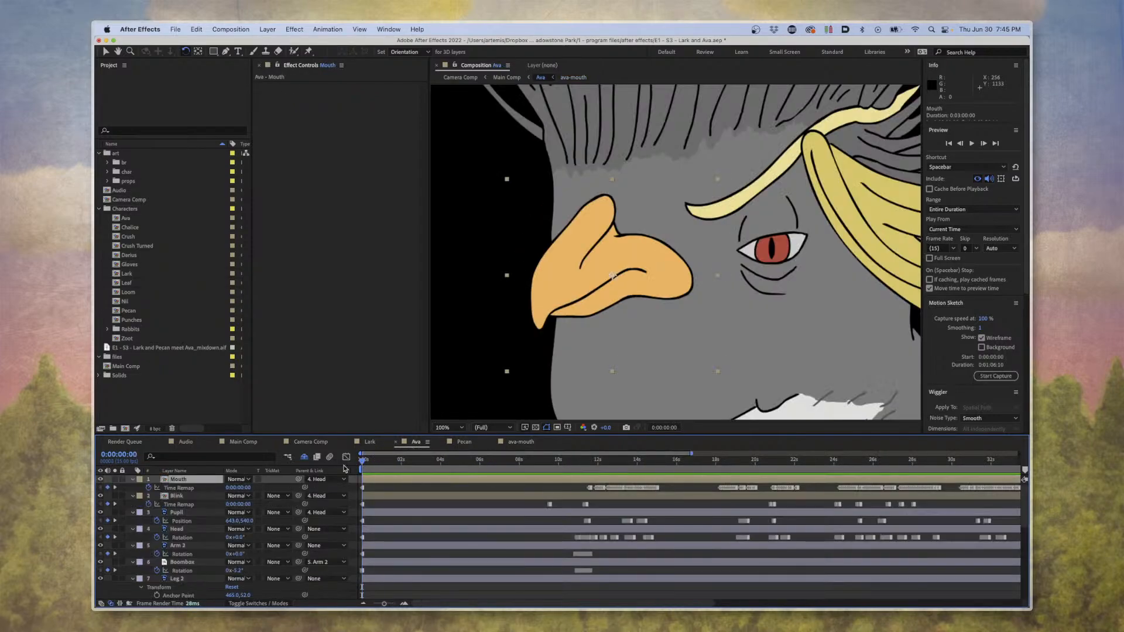
# Try mouth shapes by setting the Mouth layer's time remap to frames 1, 7, 9 and 5, and return it to 0.
pyautogui.click(241, 488)
pyautogui.write('1')
pyautogui.press('Return')
pyautogui.click(244, 488)
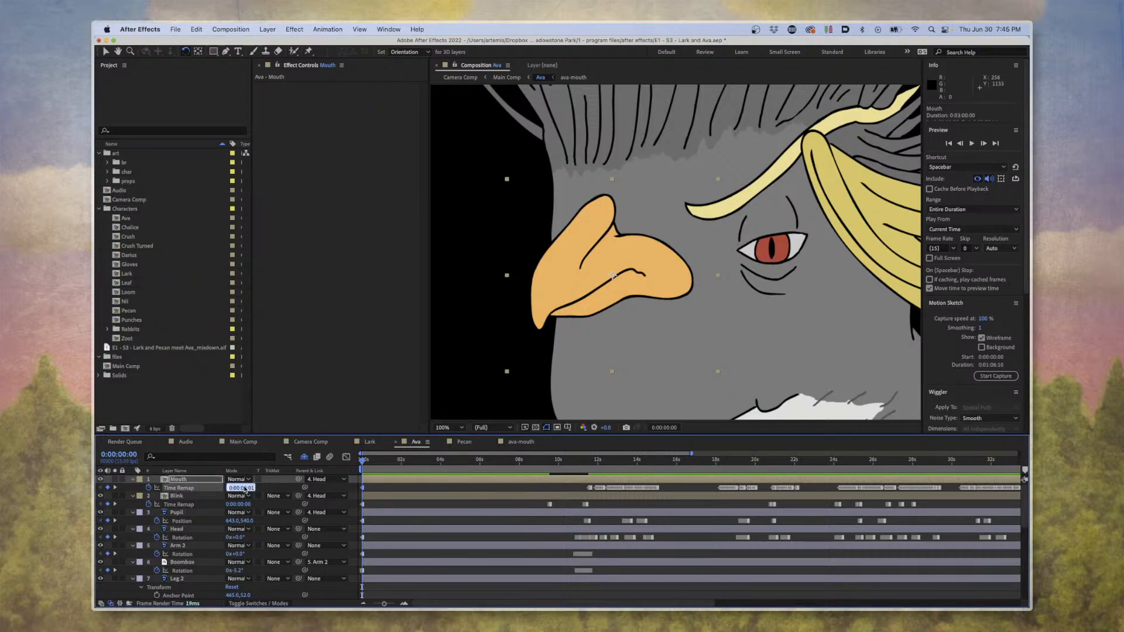
pyautogui.write('7')
pyautogui.press('Return')
pyautogui.click(244, 488)
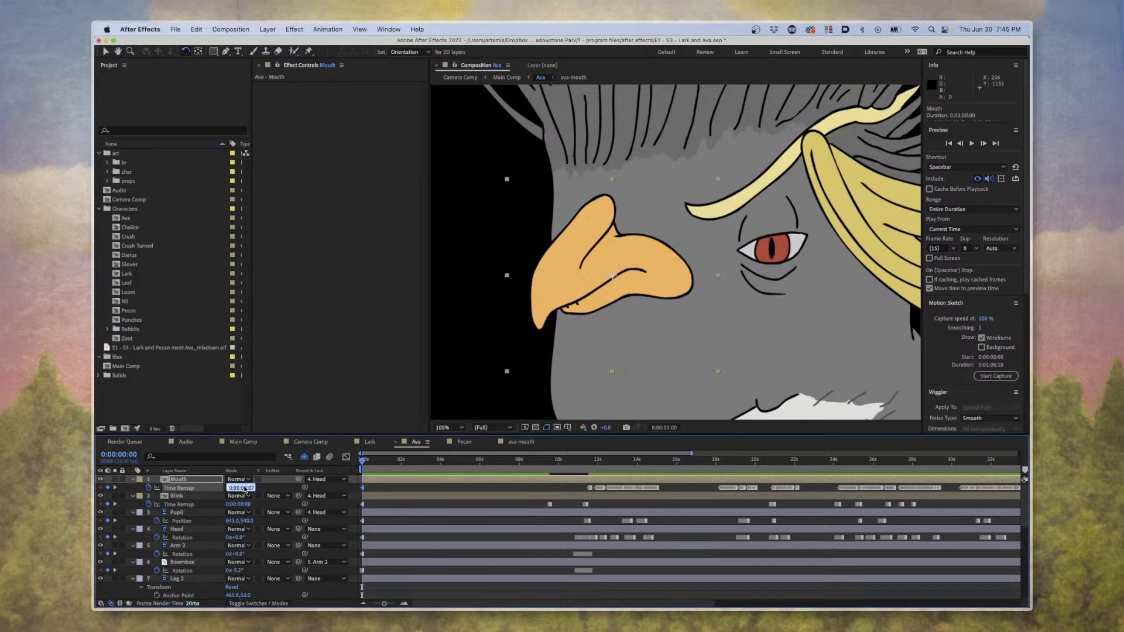
pyautogui.write('9')
pyautogui.press('Return')
pyautogui.click(244, 488)
pyautogui.write('5')
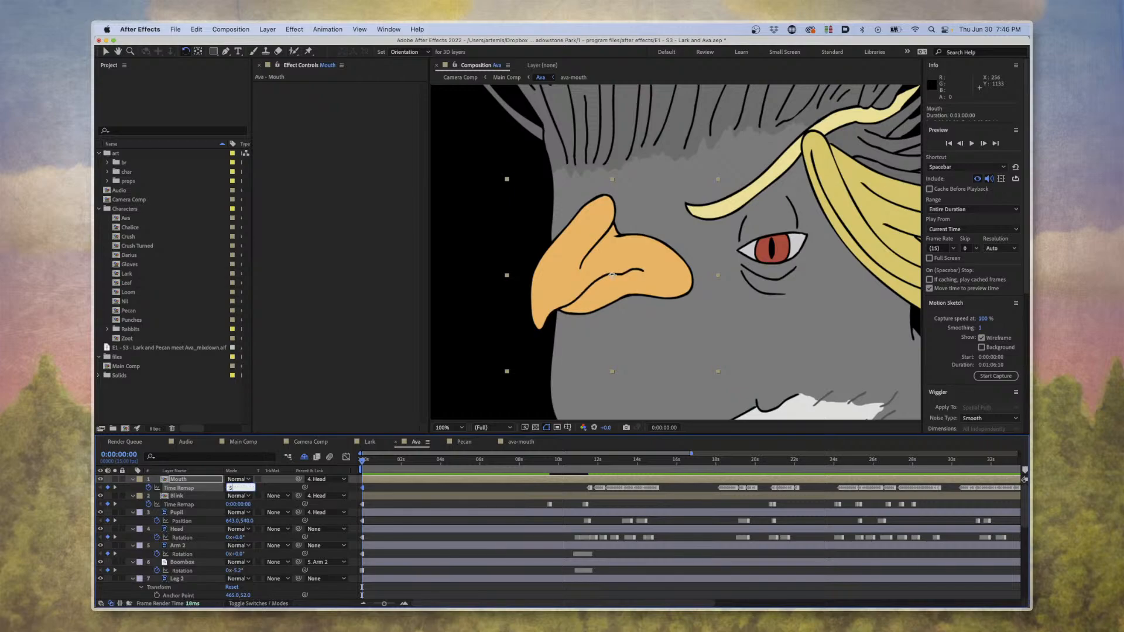
pyautogui.press('Return')
pyautogui.moveTo(246, 489); pyautogui.dragTo(231, 491)
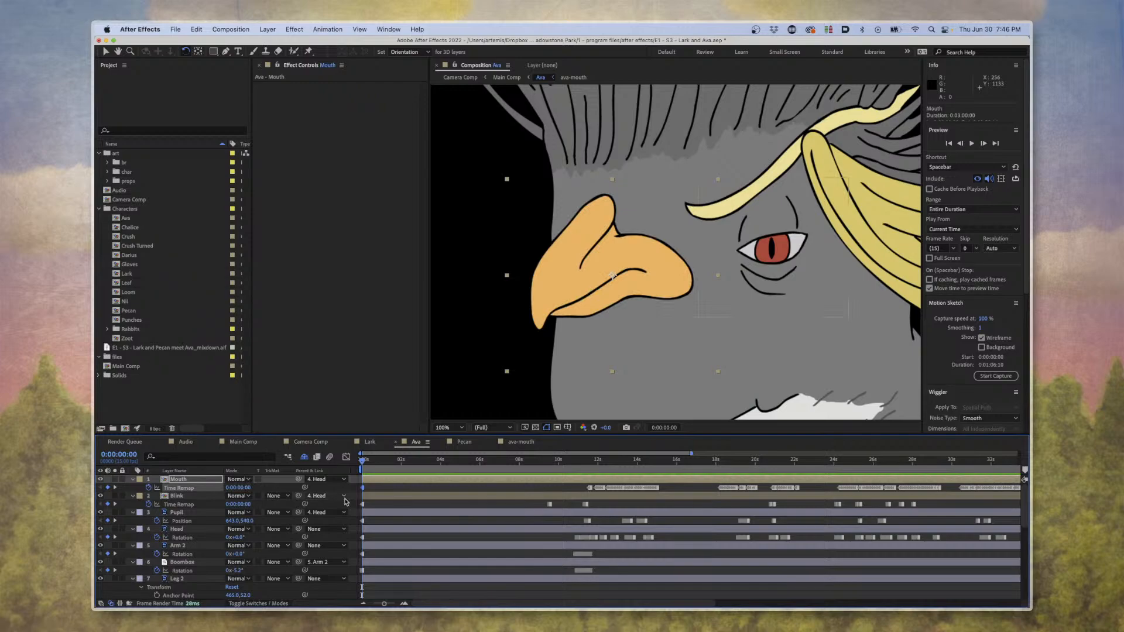
# Select the Mouth layer's first time remap keyframe, and inspect the lip-sync keyframes around 0:00:11:14 in the timeline.
pyautogui.click(378, 489)
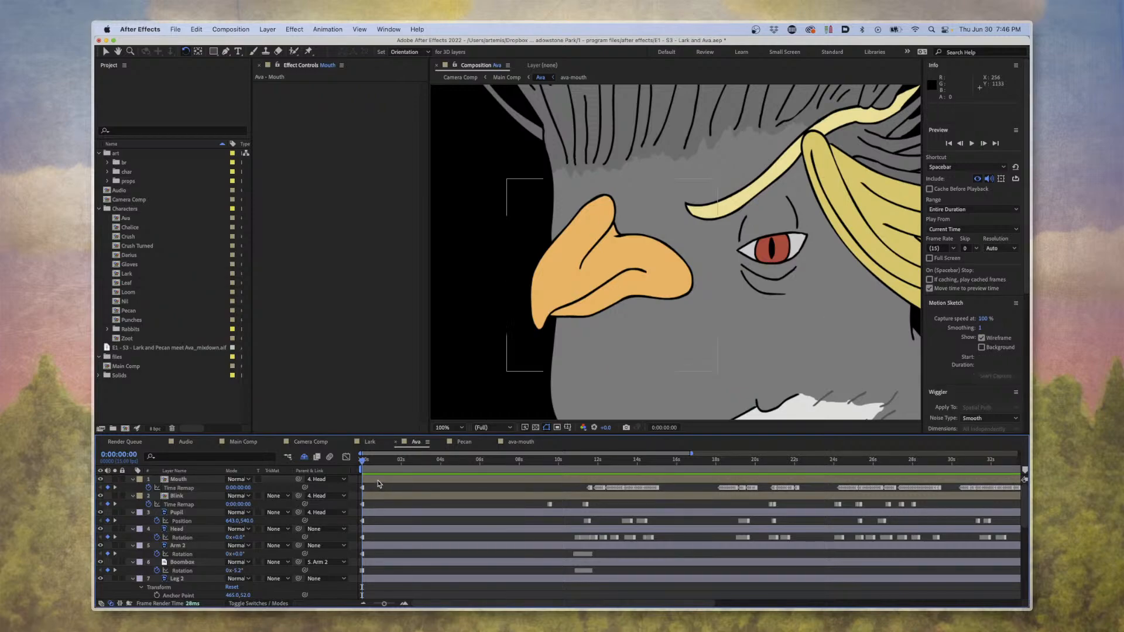
pyautogui.click(378, 481)
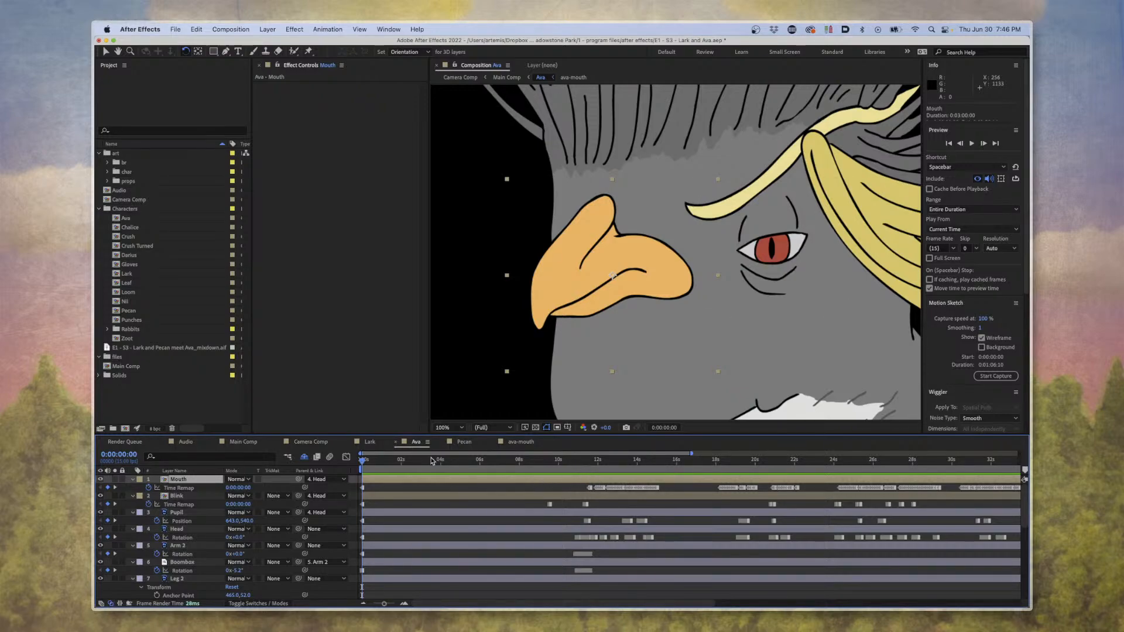
pyautogui.click(363, 487)
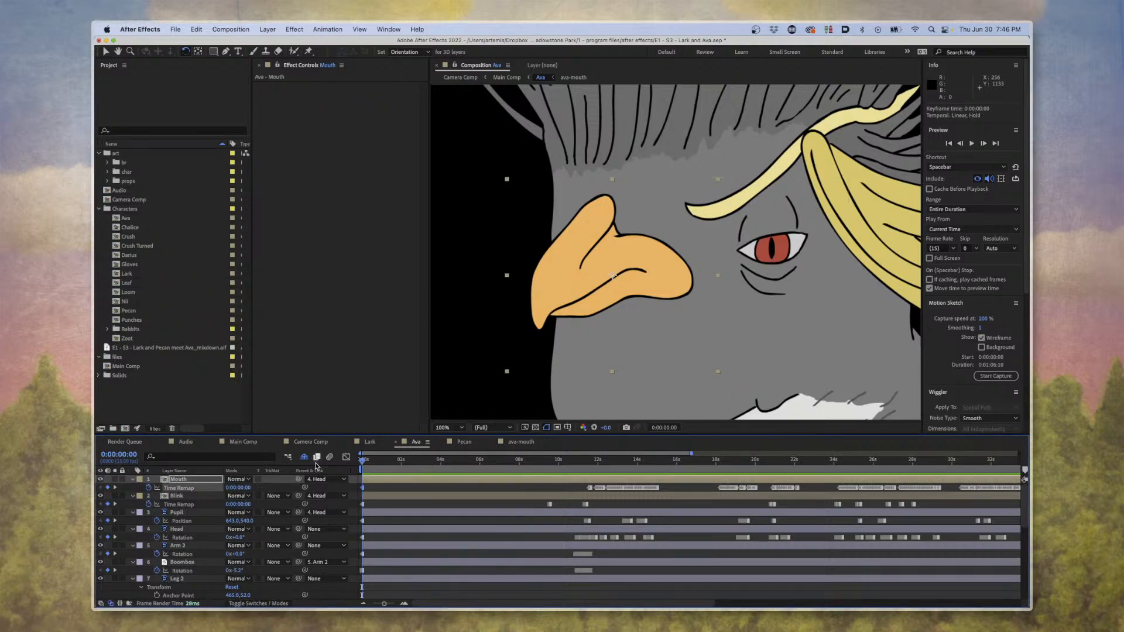
pyautogui.click(598, 468)
pyautogui.scroll(5, 597, 501)
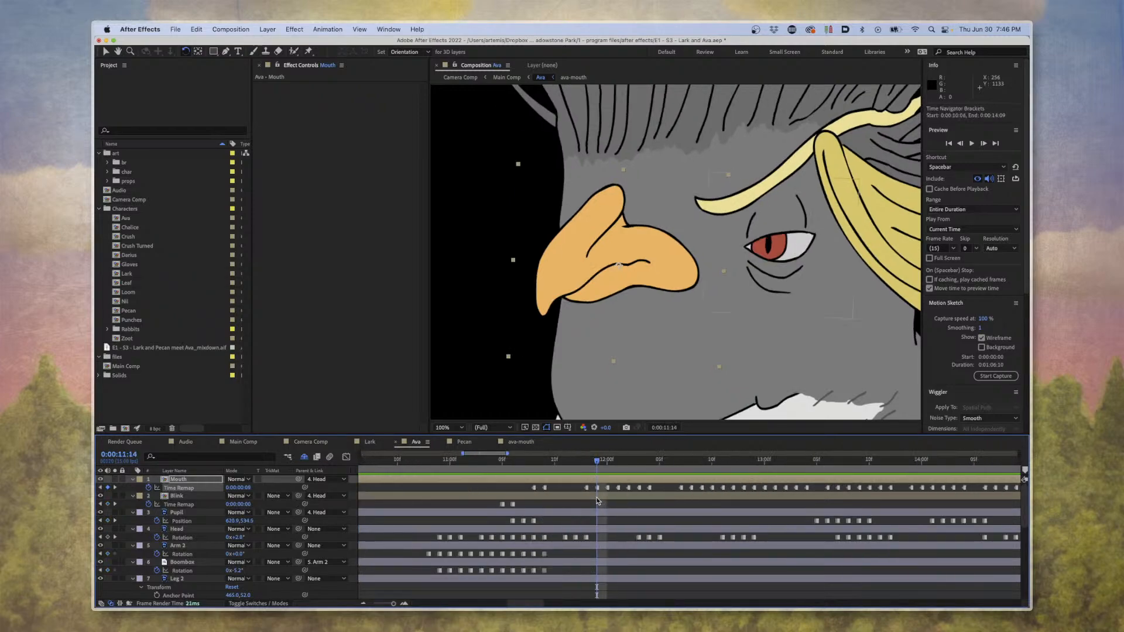
# Scrub Ava's lip-sync from 0:00:11:12 to 0:00:12:05 to examine how the mouth shape changes between time remap keyframes.
pyautogui.click(576, 461)
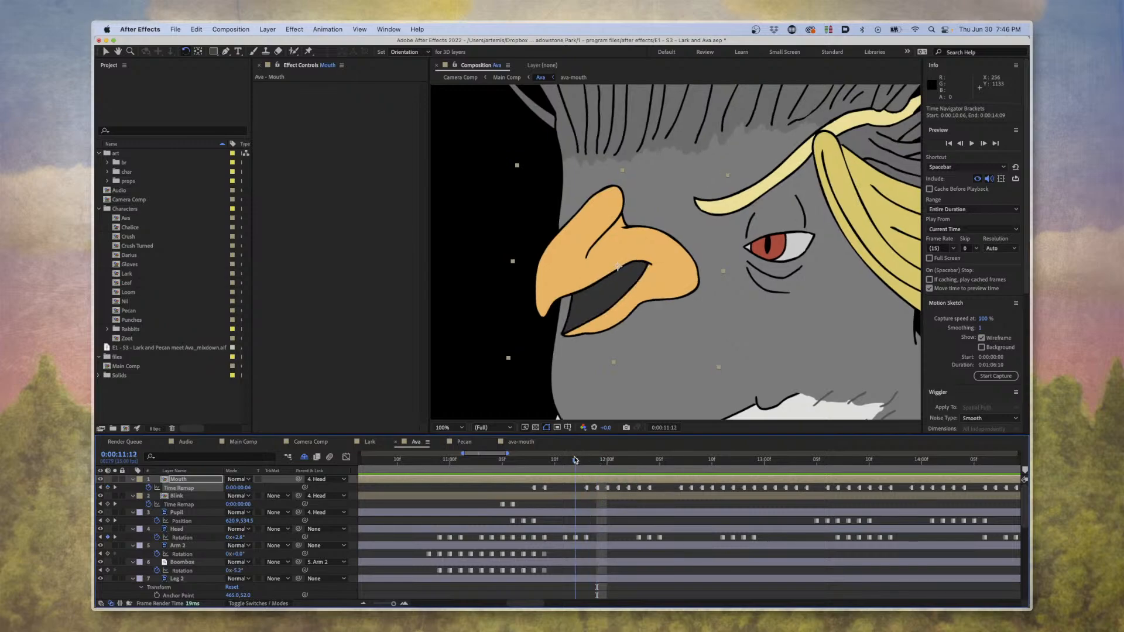
pyautogui.moveTo(576, 461)
pyautogui.mouseDown()
pyautogui.moveTo(597, 463)
pyautogui.moveTo(586, 462)
pyautogui.mouseUp()
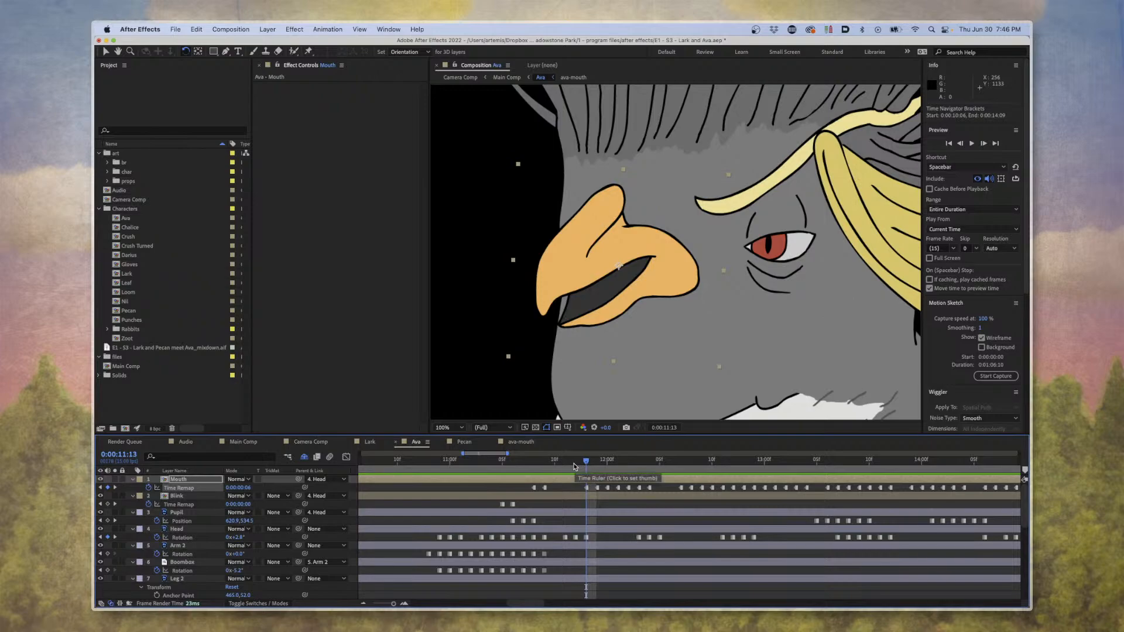
pyautogui.moveTo(575, 464); pyautogui.dragTo(659, 467)
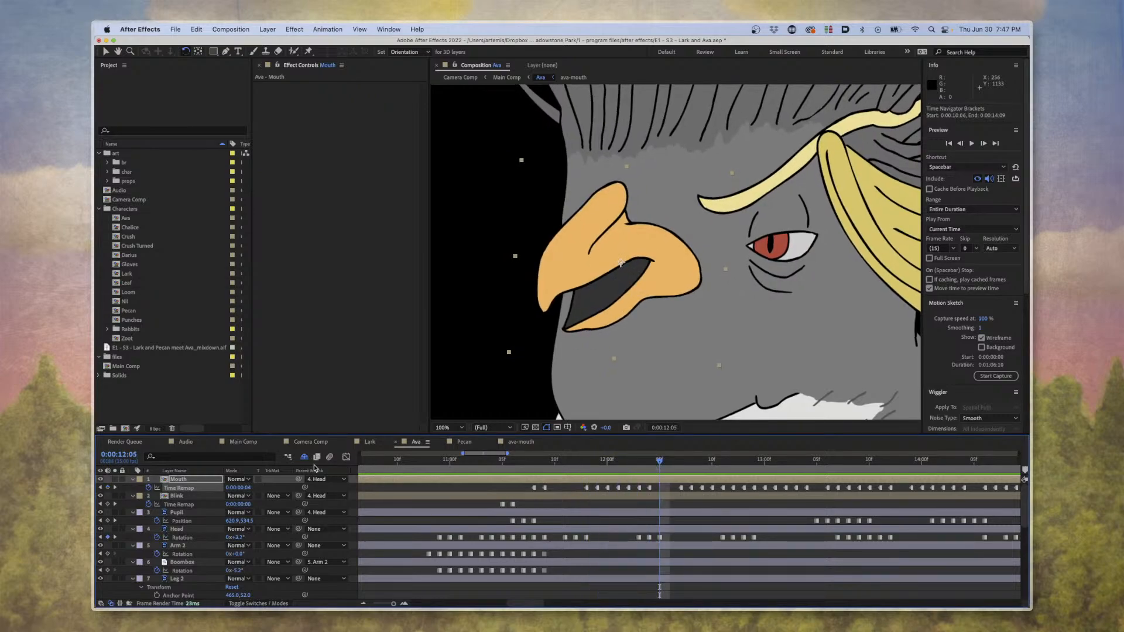
# Try setting the Mouth layer's time remap to frame 3 at 0:00:12:05, and undo the change.
pyautogui.click(241, 488)
pyautogui.press('Return')
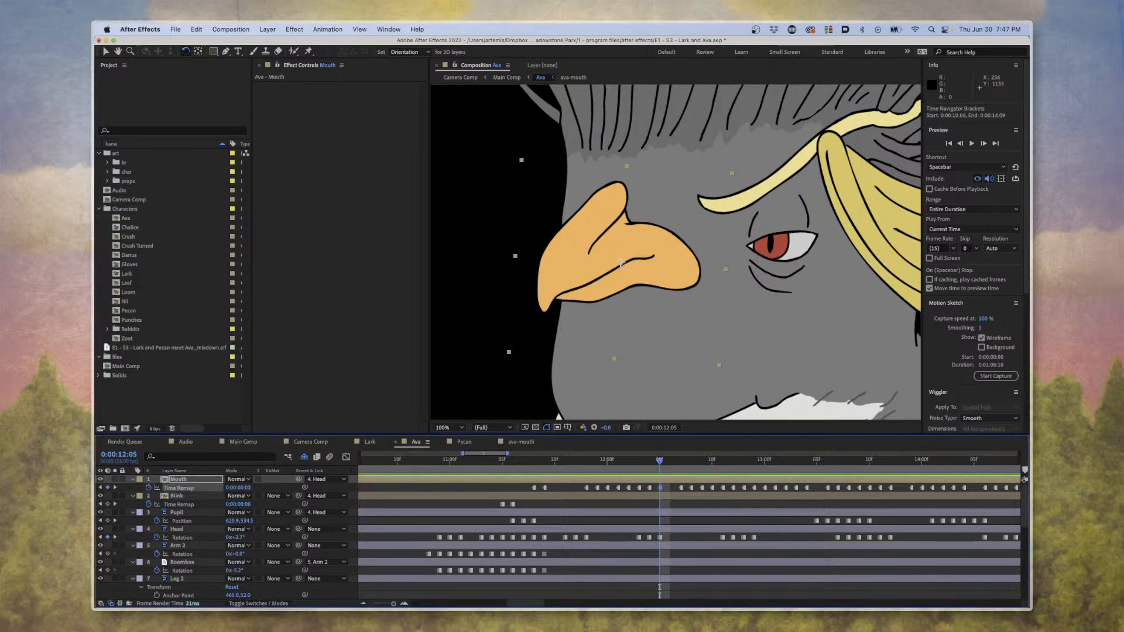
pyautogui.press('super+z')
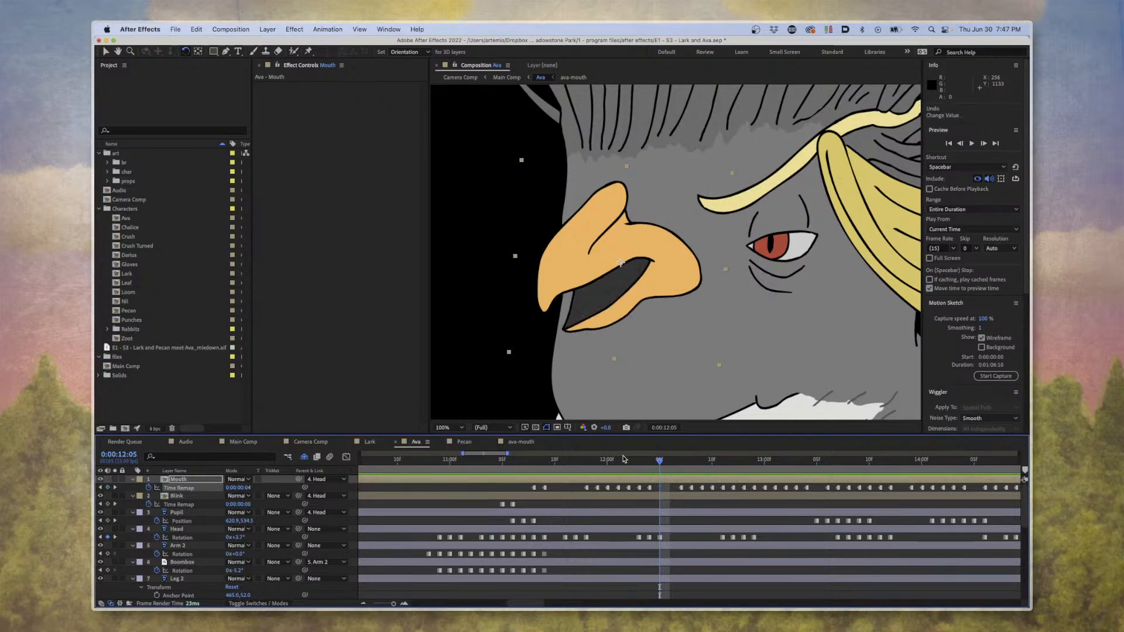
pyautogui.press('-')
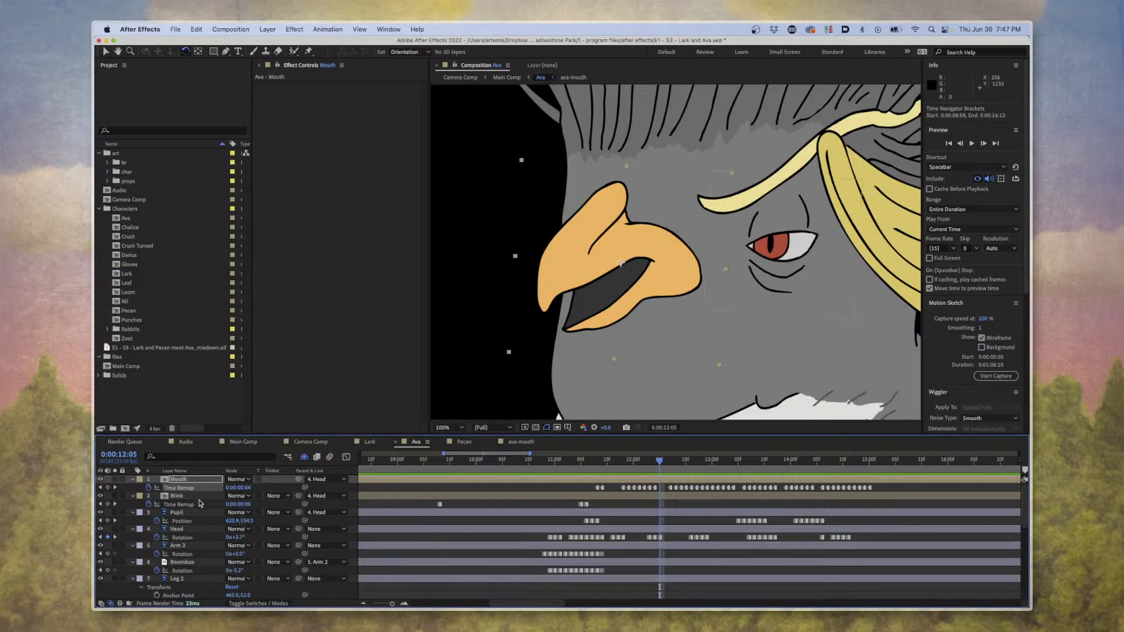
# Scrub Ava's timeline back to 0:00:09:13, and examine her closed eye and beak up close and in full view.
pyautogui.moveTo(560, 462); pyautogui.dragTo(467, 465)
pyautogui.scroll(-1, 523, 510)
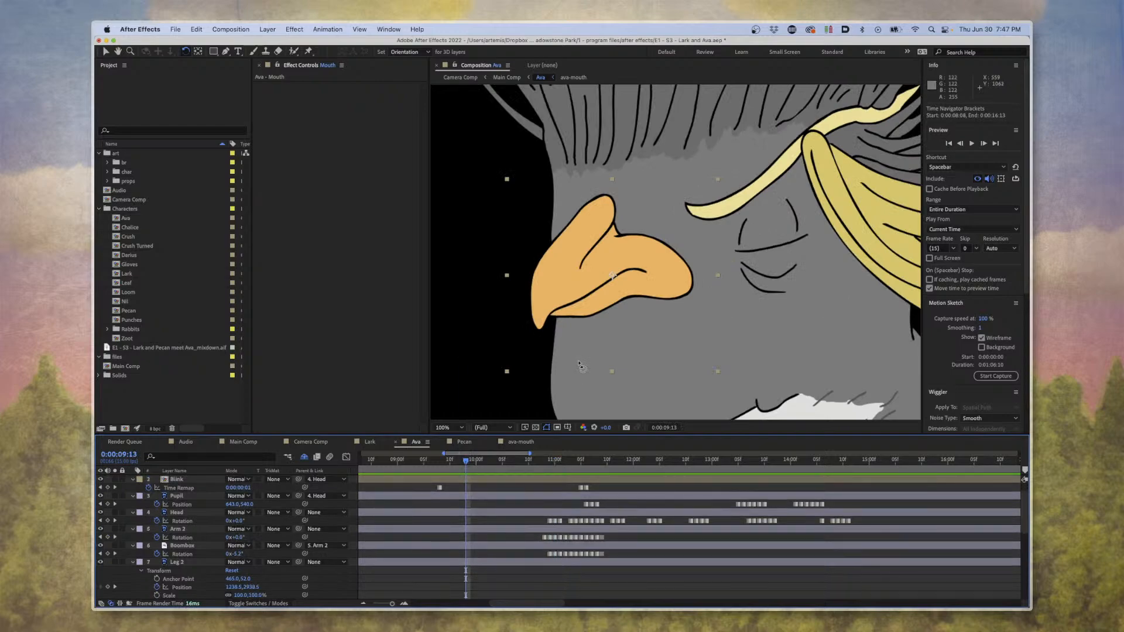
pyautogui.scroll(-3, 580, 366)
pyautogui.scroll(2, 580, 366)
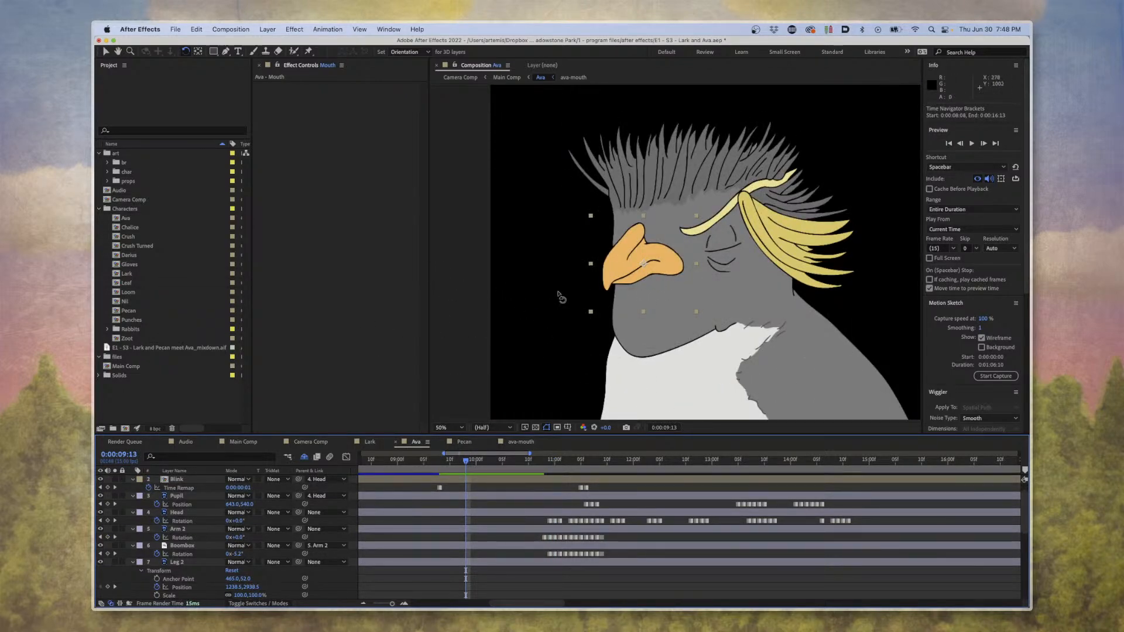
pyautogui.scroll(3, 671, 249)
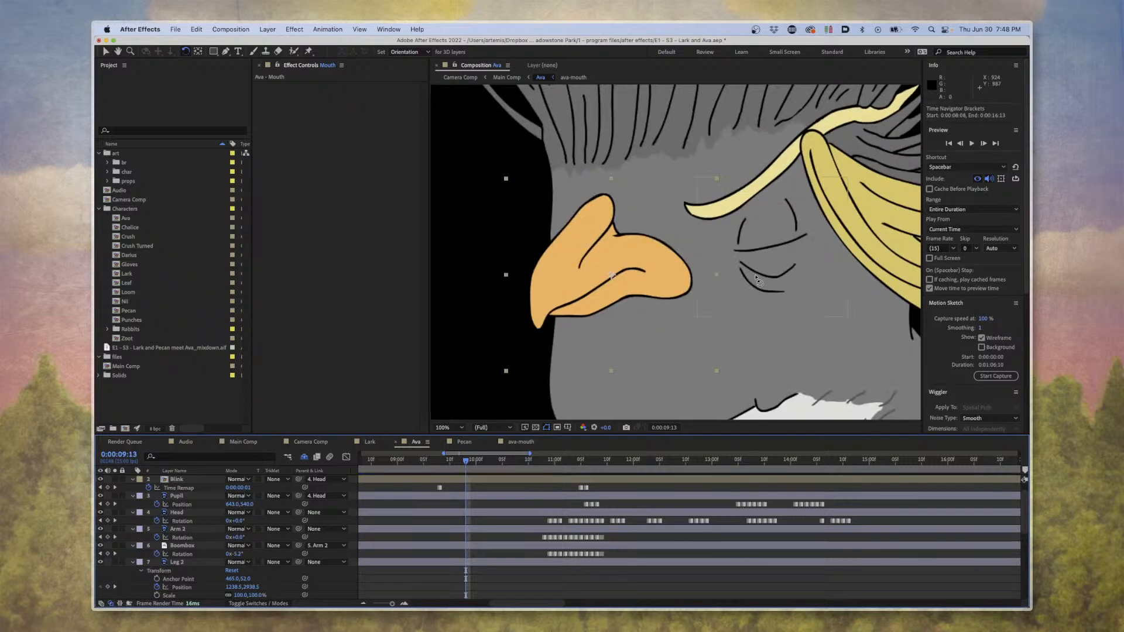
pyautogui.scroll(-2, 644, 257)
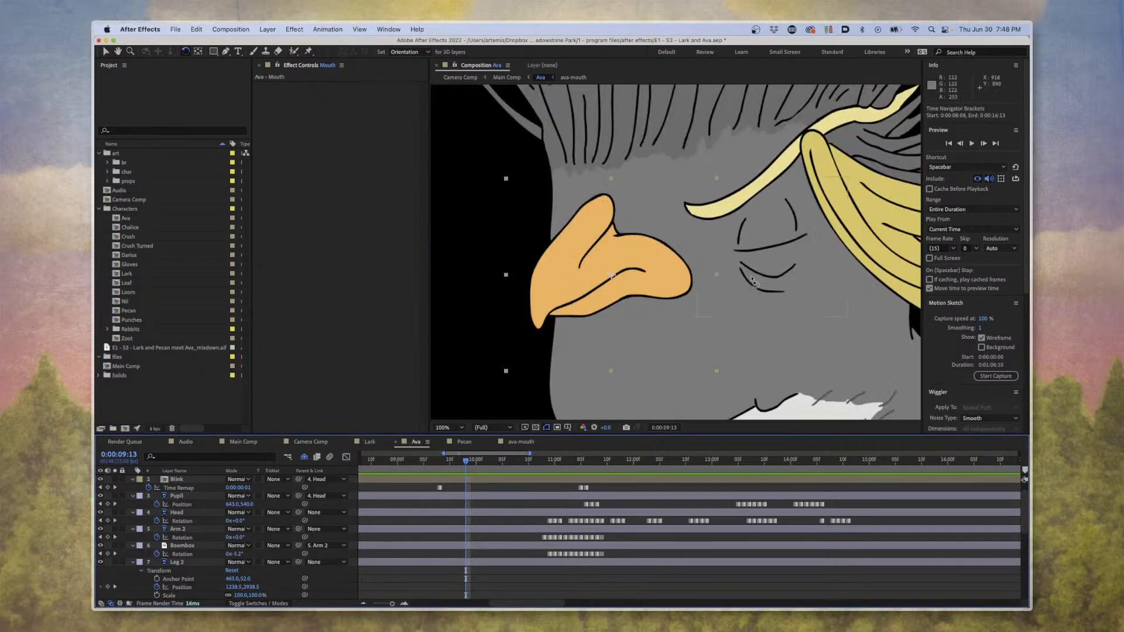
pyautogui.scroll(-2, 752, 283)
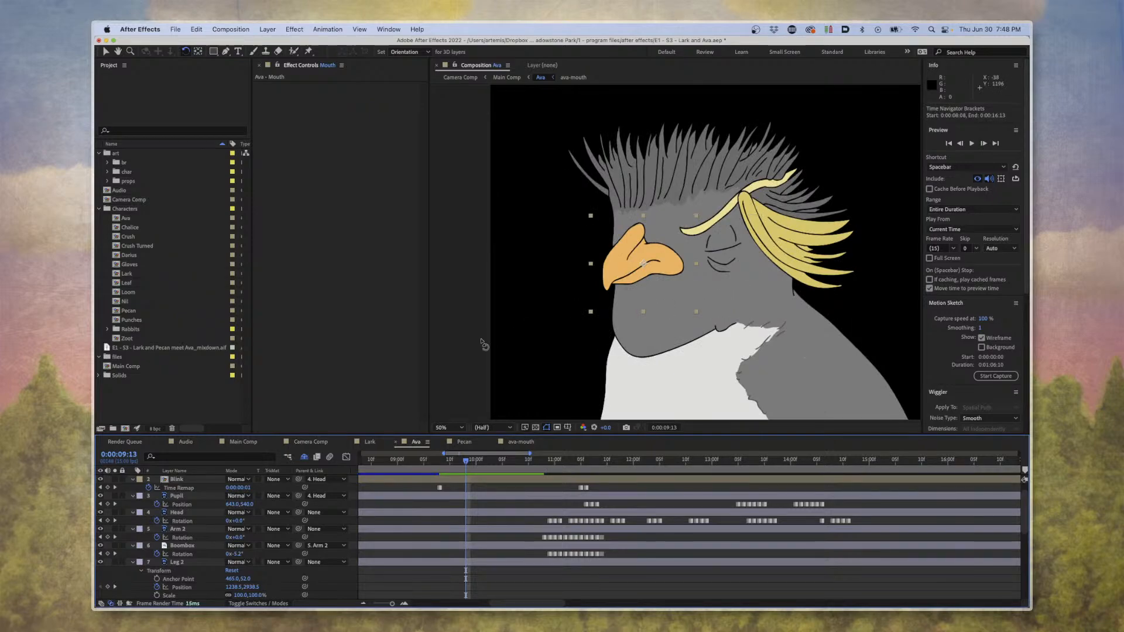
pyautogui.click(444, 472)
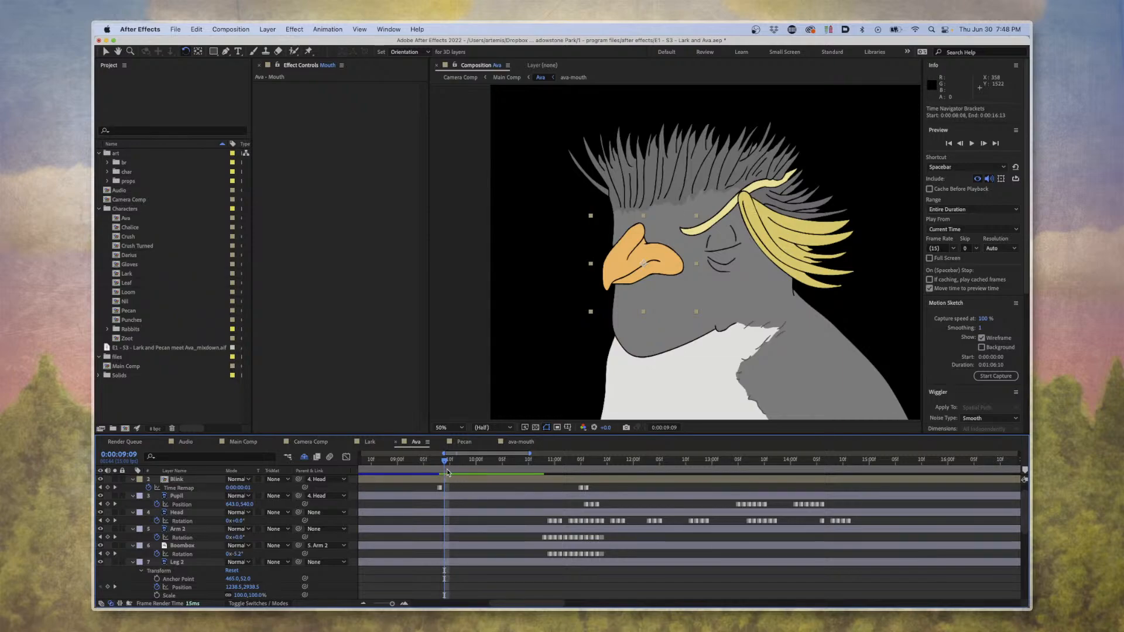
# Select the Mouth layer and set the current time to 0:00:01:10.
pyautogui.press('Home')
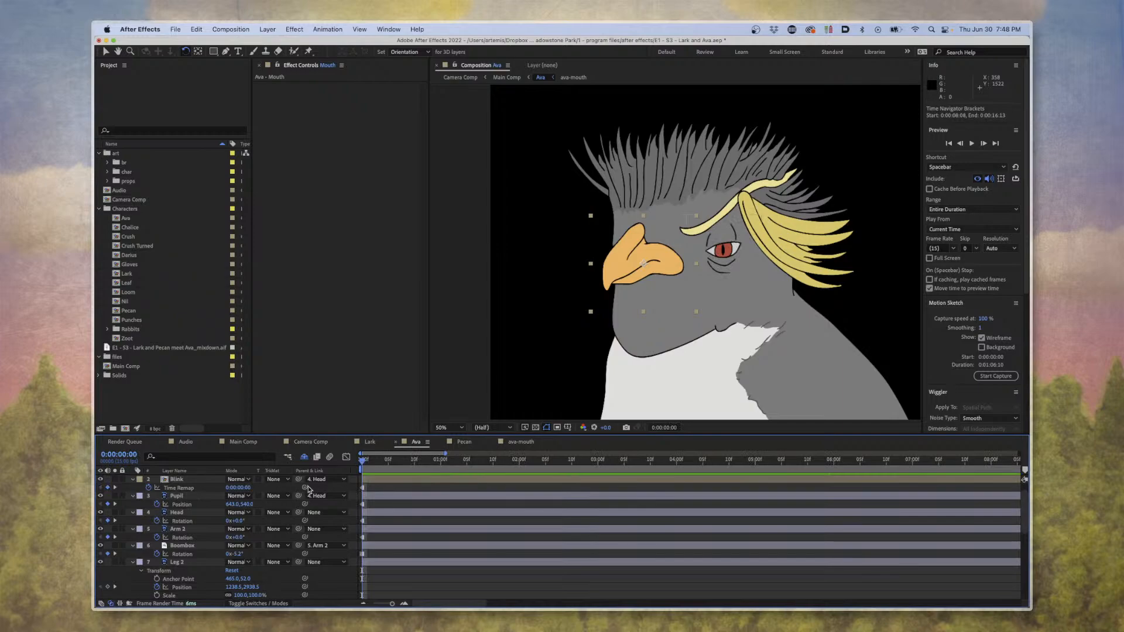
pyautogui.click(375, 482)
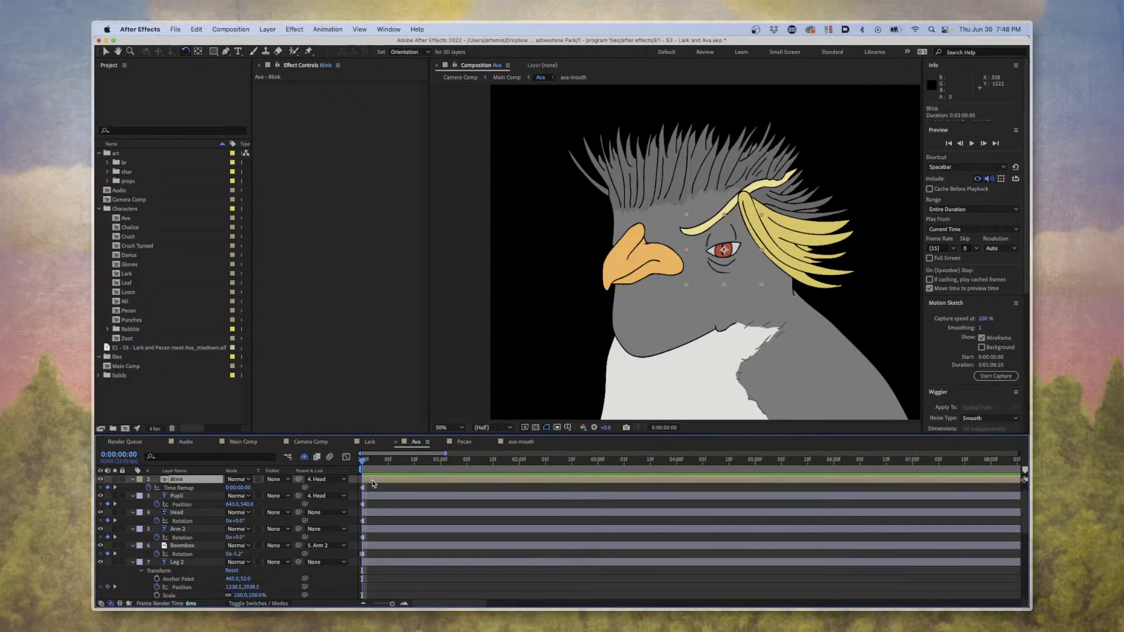
pyautogui.scroll(1, 374, 484)
pyautogui.click(181, 481)
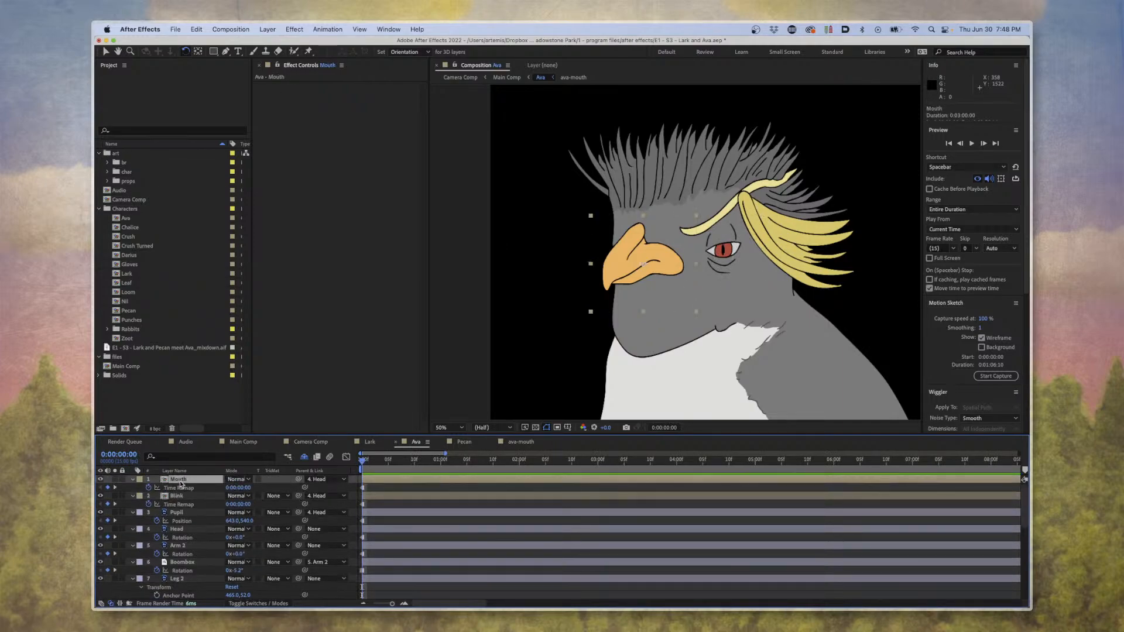
pyautogui.click(495, 467)
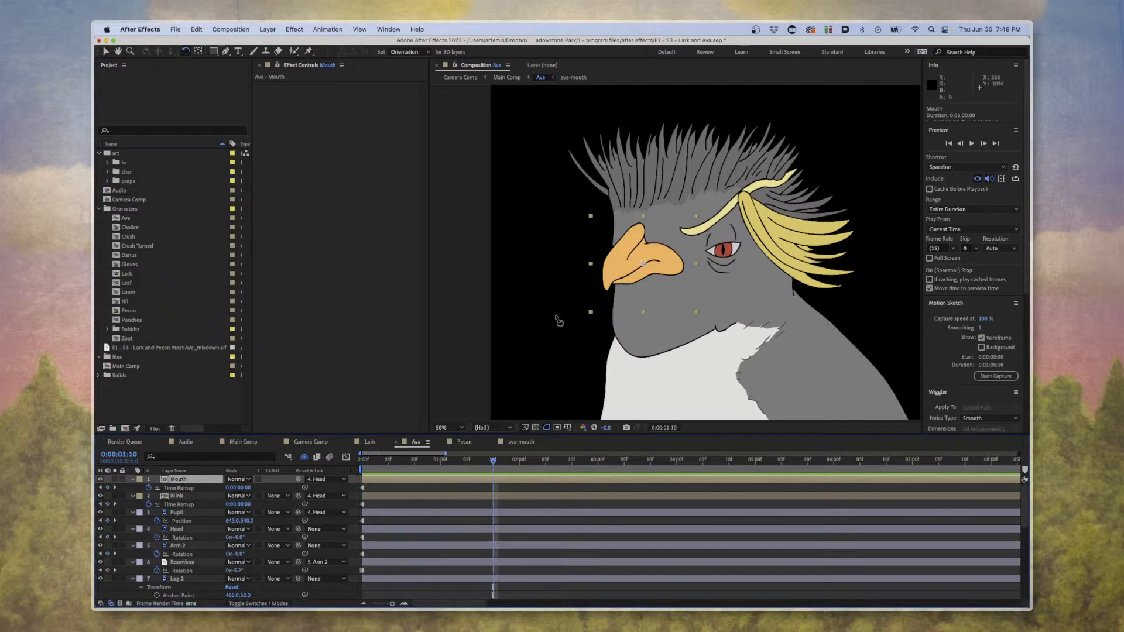
# Try moving the beak away from Ava's face and keyframing its time remap at 0:00:01:10, undoing each move.
pyautogui.press('v')
pyautogui.moveTo(663, 275); pyautogui.dragTo(579, 276)
pyautogui.press('super+z')
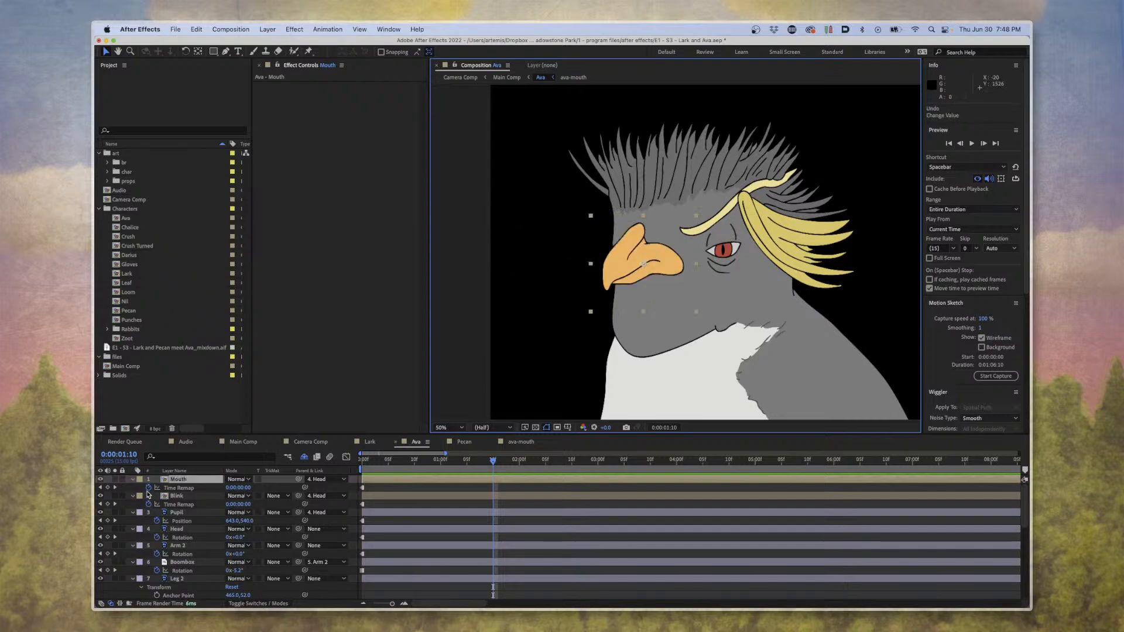
pyautogui.click(108, 488)
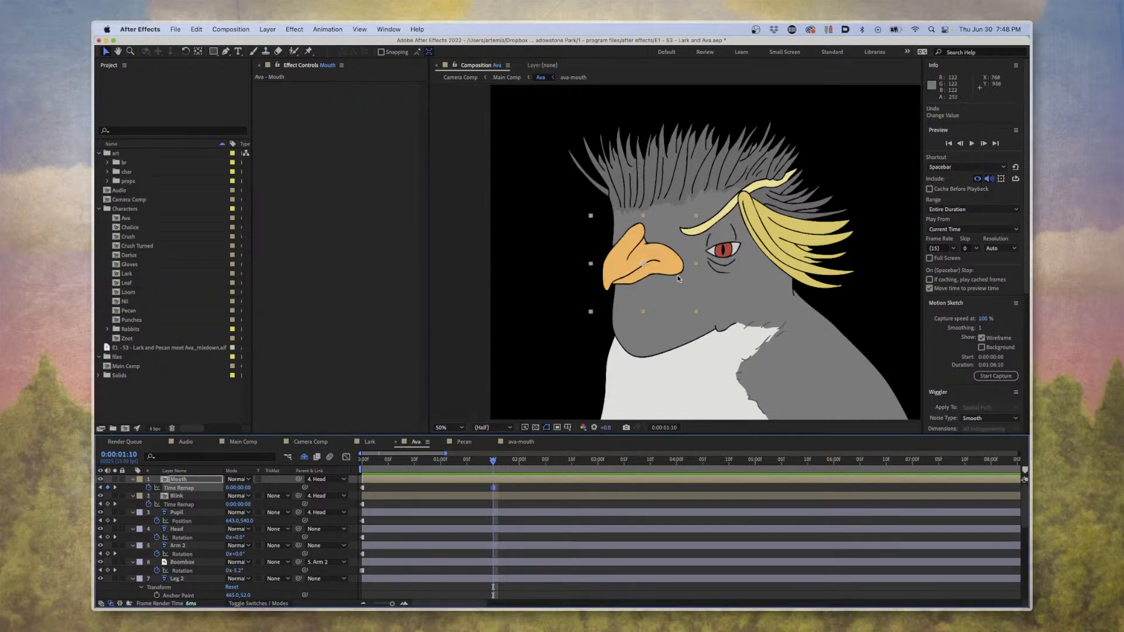
pyautogui.moveTo(676, 276); pyautogui.dragTo(659, 277)
pyautogui.press('super+z')
# Reveal the Mouth layer's Position property, and add Position keyframes at 0:00:01:10 and 0:00:00:00.
pyautogui.press('p')
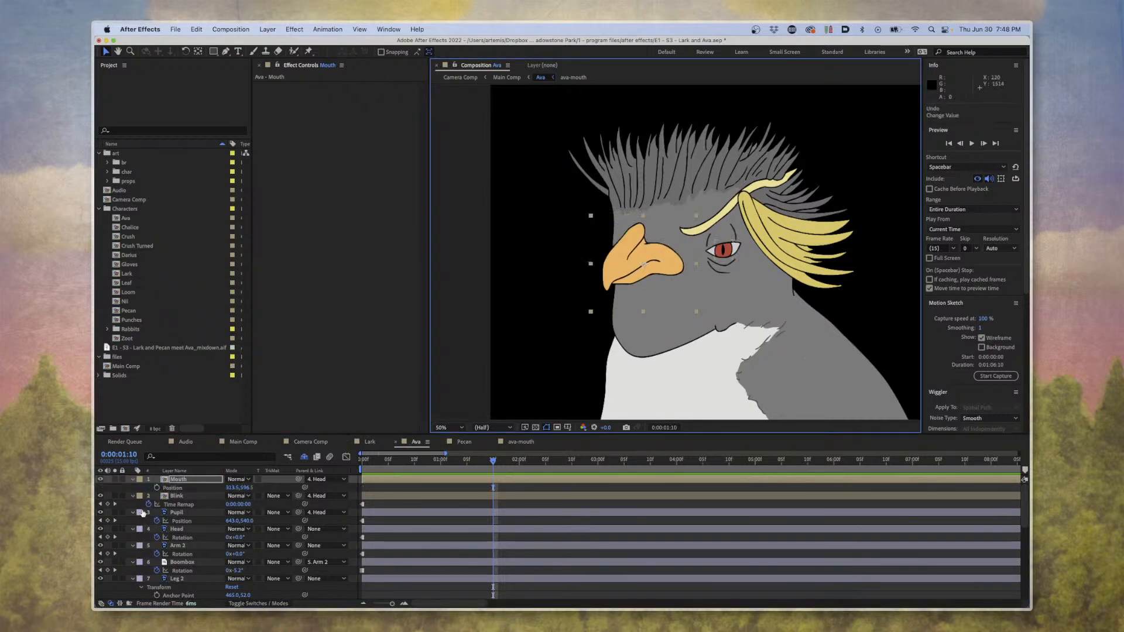
pyautogui.hotkey('alt', 'shift', 'p')
pyautogui.press('Home')
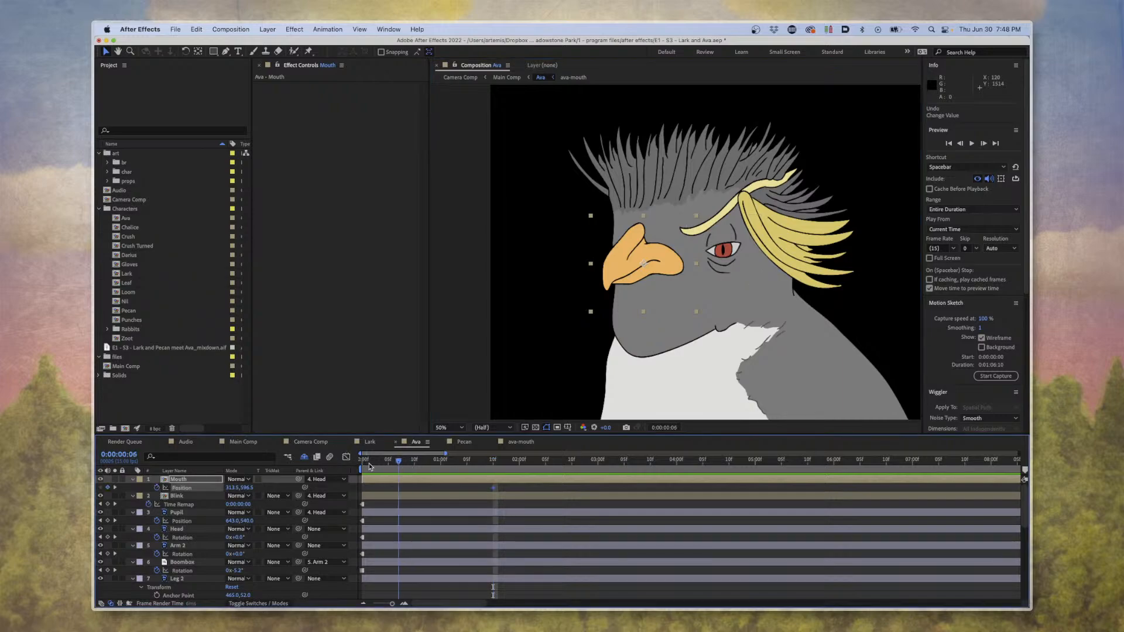
pyautogui.click(108, 488)
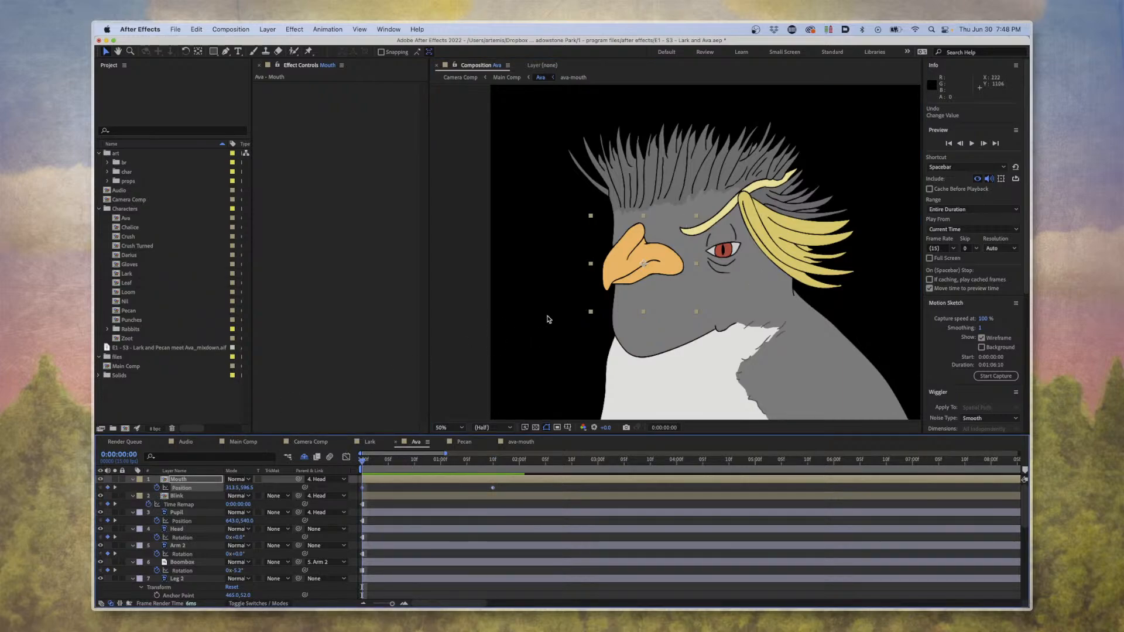
# Move the beak away from Ava's face to about X -94.5 at 0:00:00:00, and preview the movement.
pyautogui.click(651, 274)
pyautogui.moveTo(621, 275); pyautogui.dragTo(521, 275)
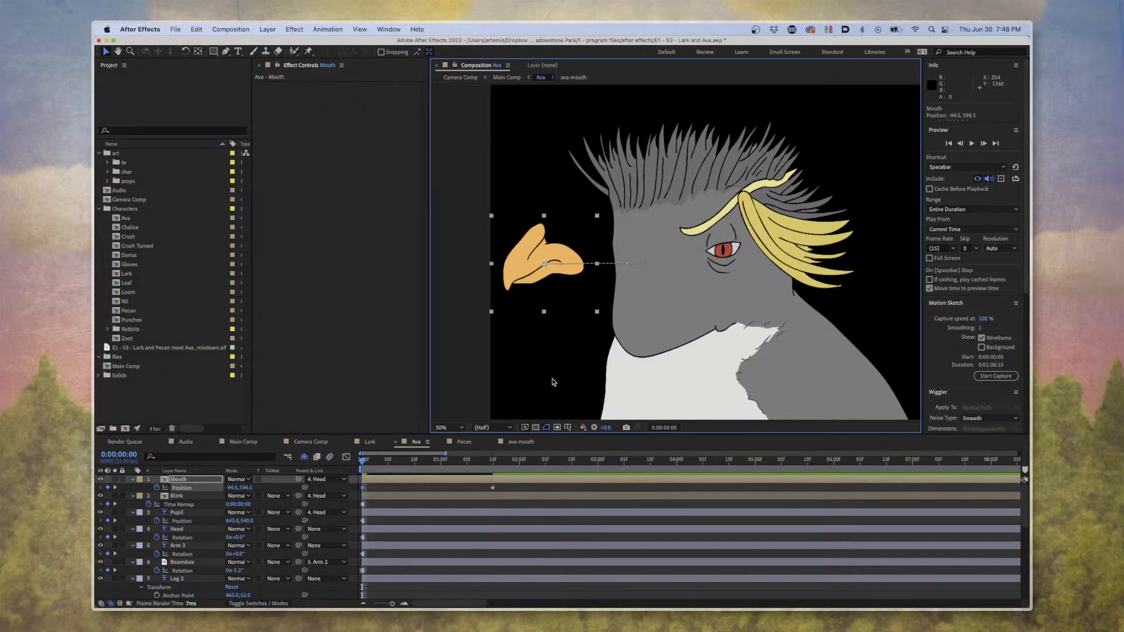
pyautogui.press('space')
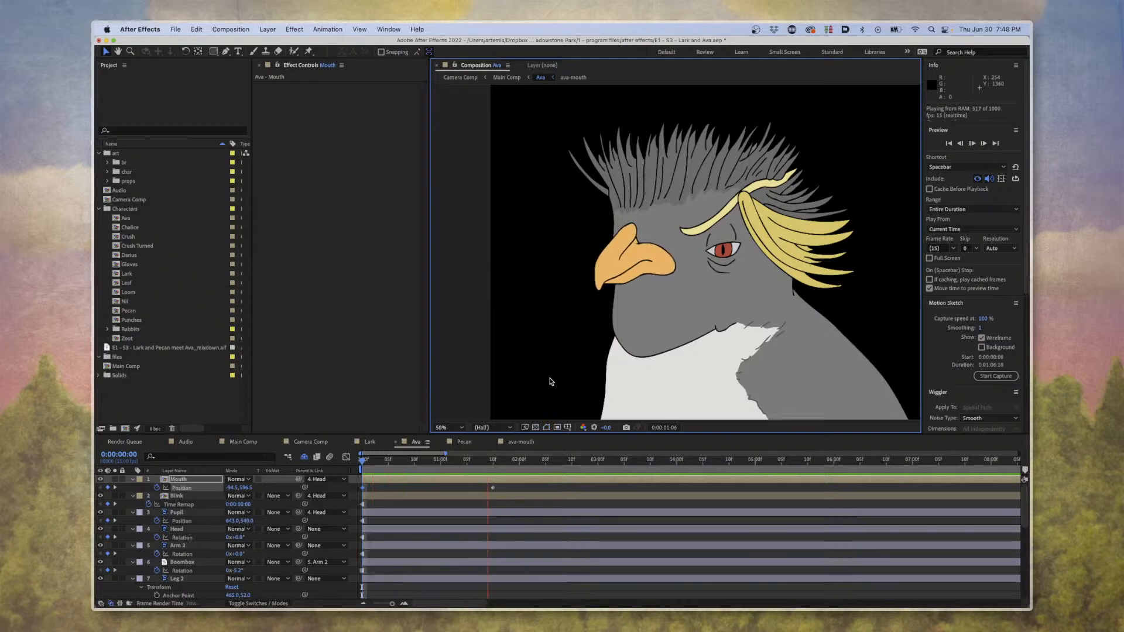
pyautogui.press('space')
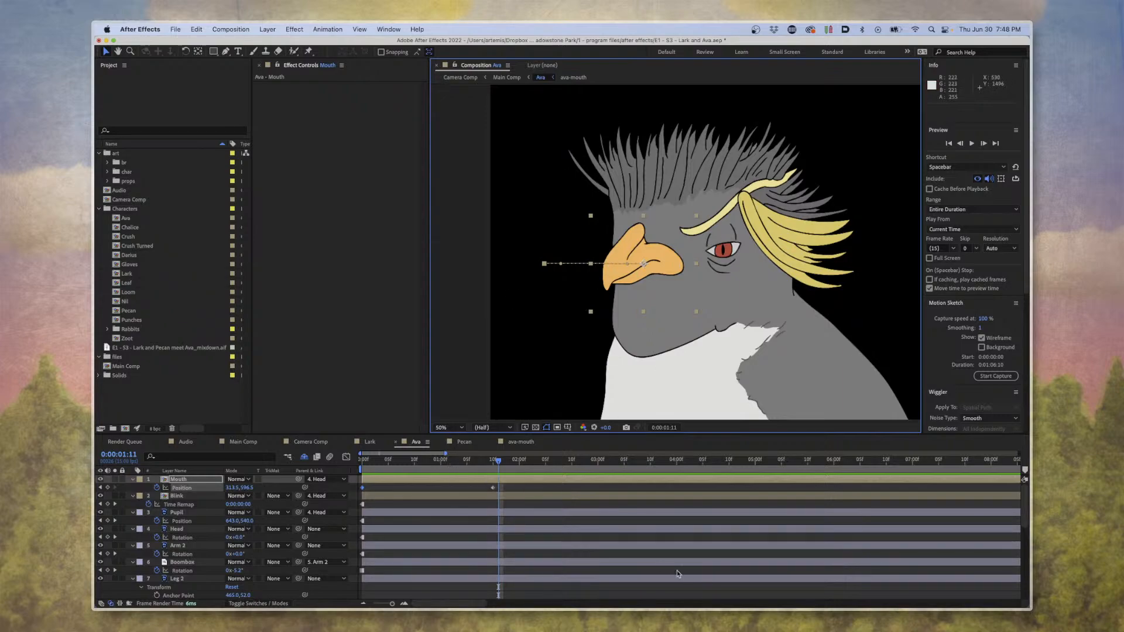
# Apply Easy Ease to the Mouth layer's two Position keyframes, and preview the eased movement.
pyautogui.moveTo(504, 489); pyautogui.dragTo(331, 486)
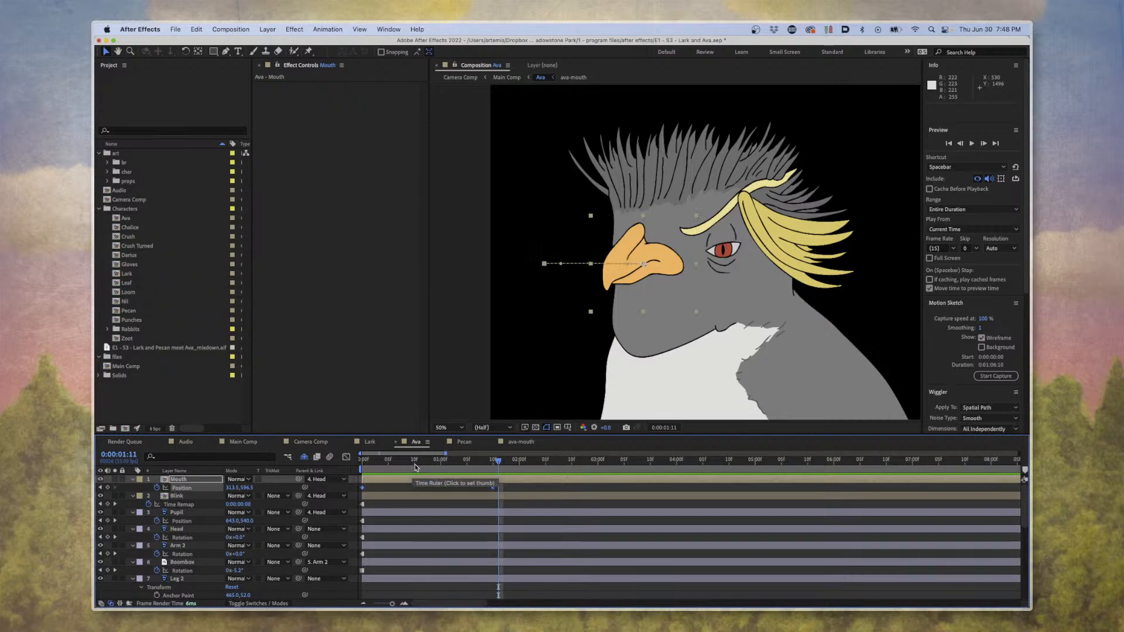
pyautogui.rightClick(491, 489)
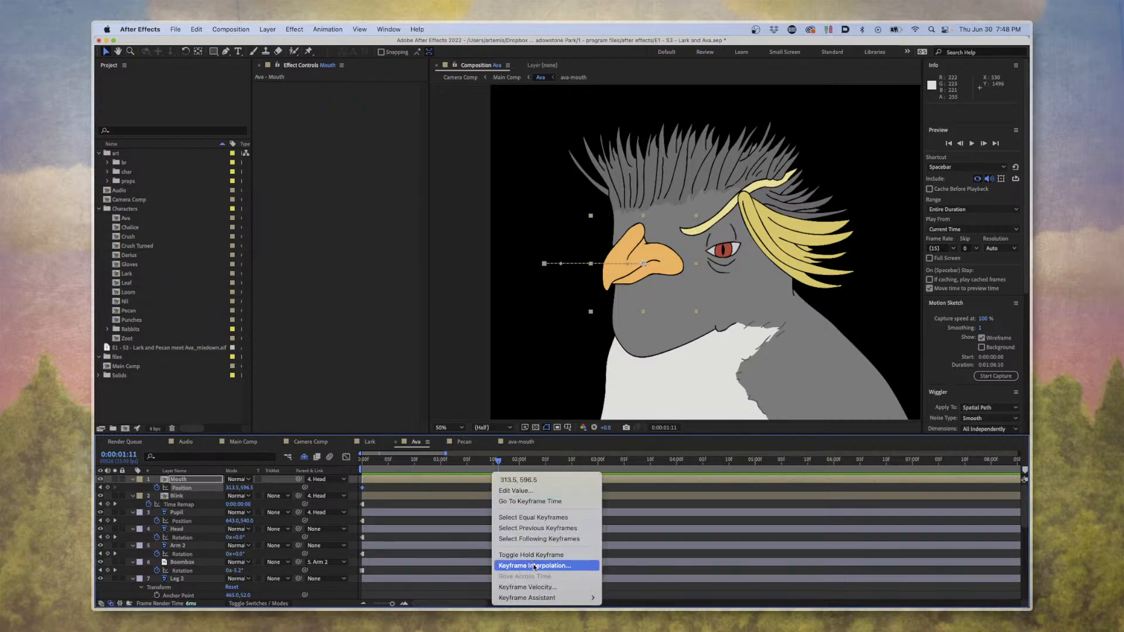
pyautogui.moveTo(543, 603)
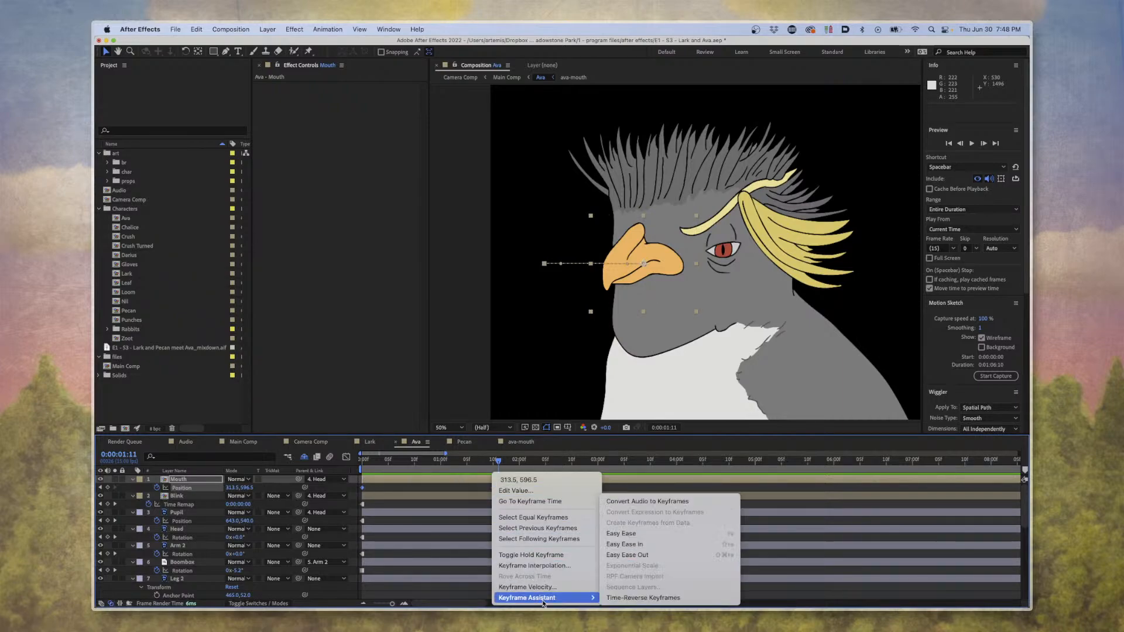
pyautogui.click(621, 533)
pyautogui.press('Home')
pyautogui.press('space')
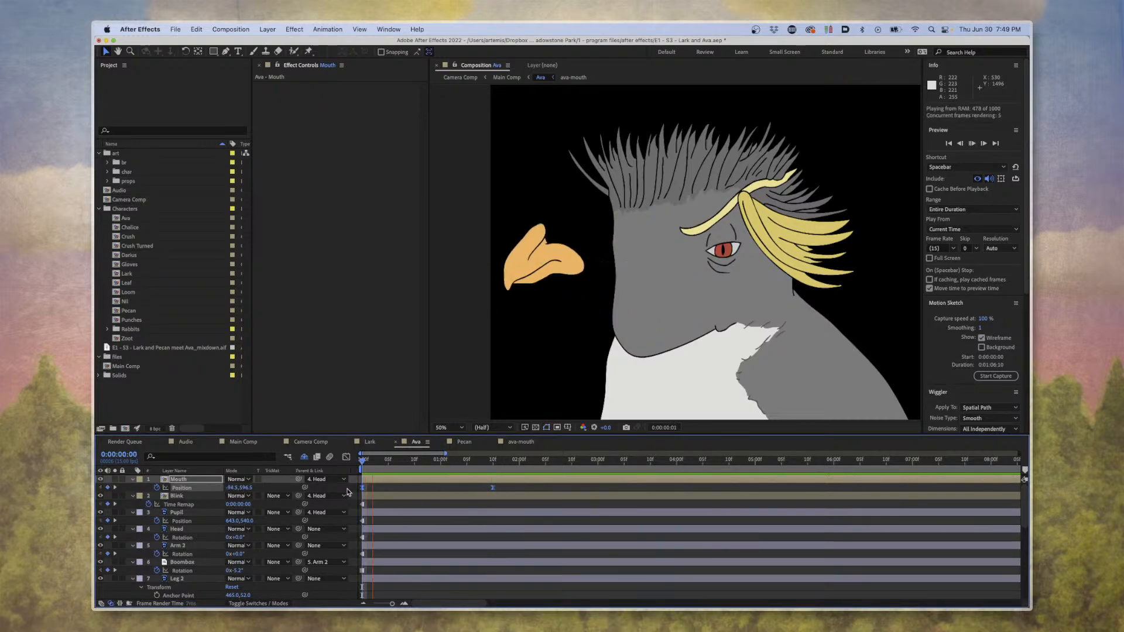
pyautogui.press('space')
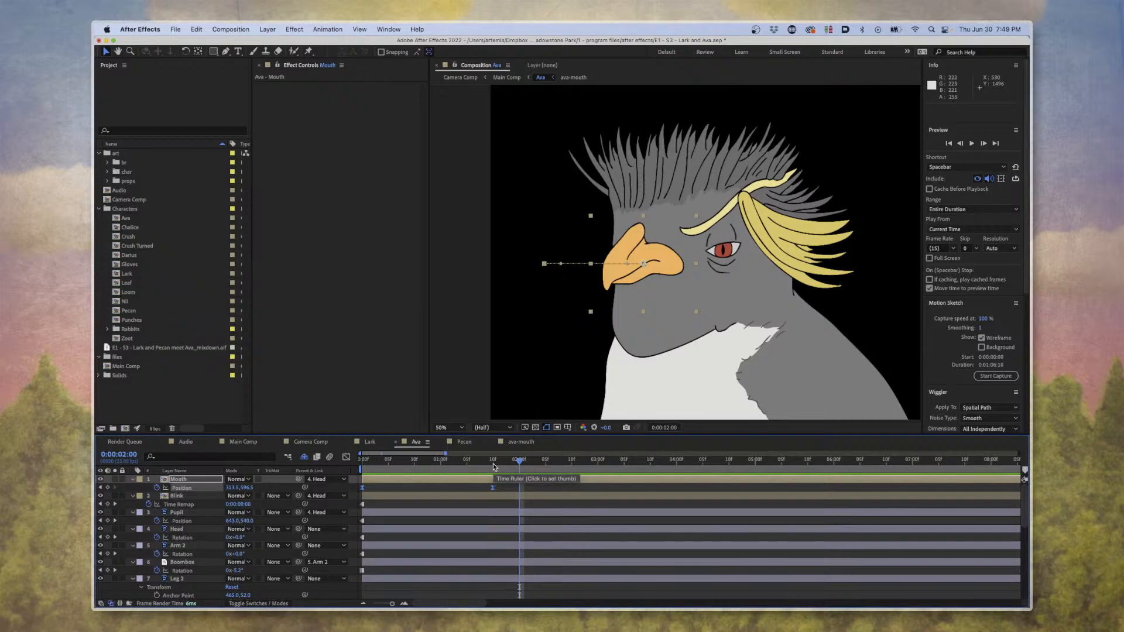
# Delete the Mouth layer's Position keyframes, and reselect the layer at 0:00:00:00.
pyautogui.press('Delete')
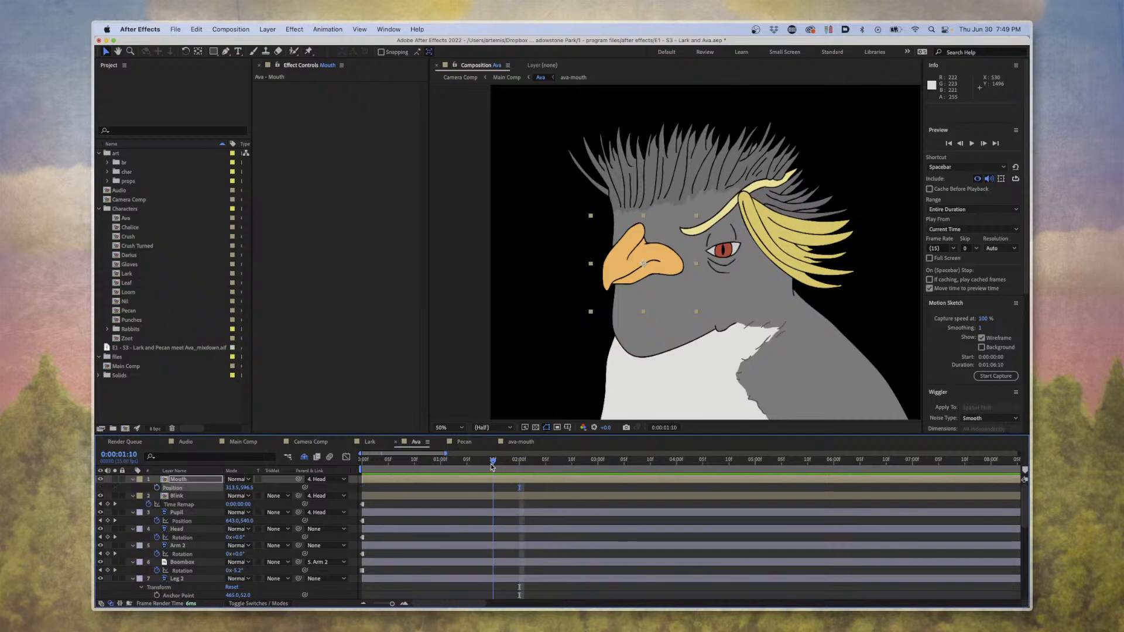
pyautogui.press('Home')
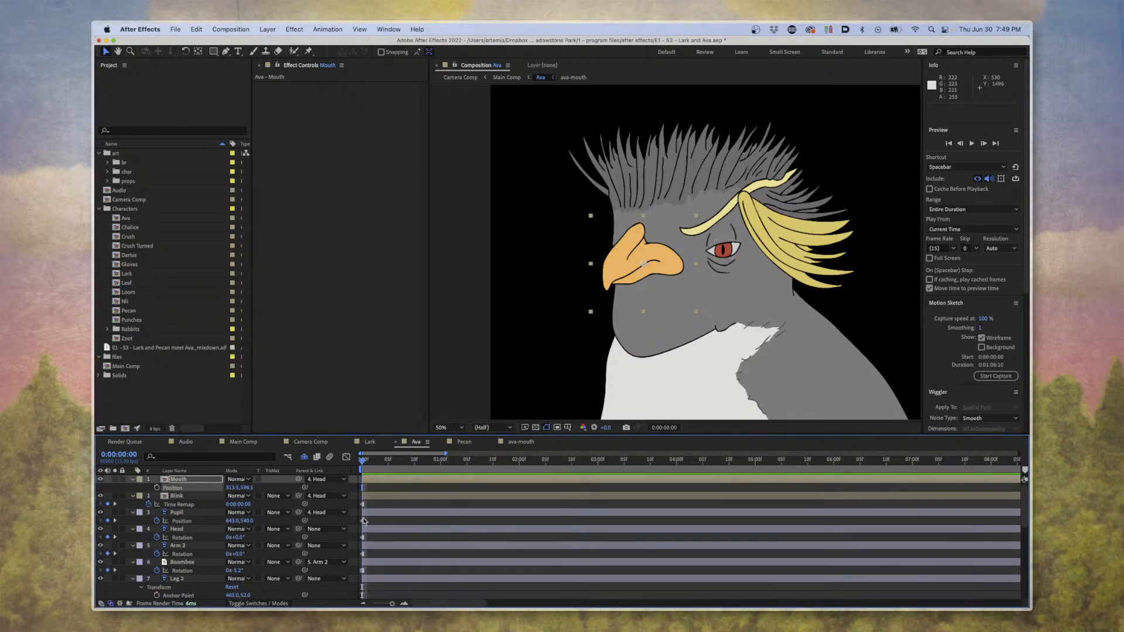
pyautogui.click(363, 521)
pyautogui.moveTo(370, 467)
pyautogui.mouseDown()
pyautogui.moveTo(397, 472)
pyautogui.moveTo(362, 468)
pyautogui.mouseUp()
pyautogui.click(371, 479)
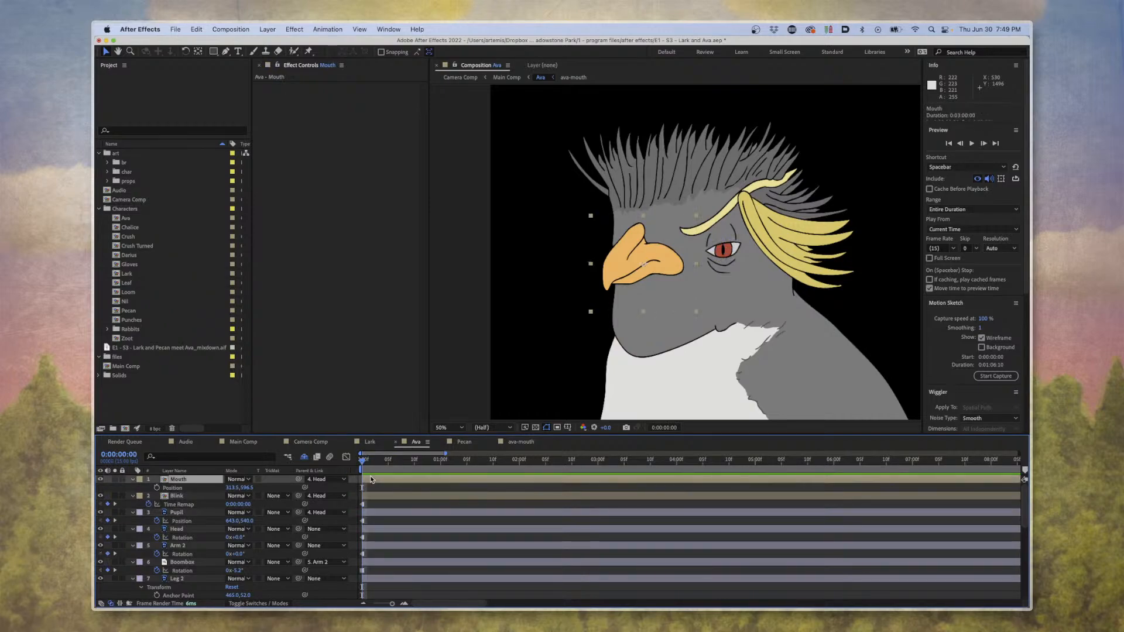
# Add a Position keyframe to the Mouth layer at 0:00:00:00, and make it a hold keyframe.
pyautogui.click(156, 487)
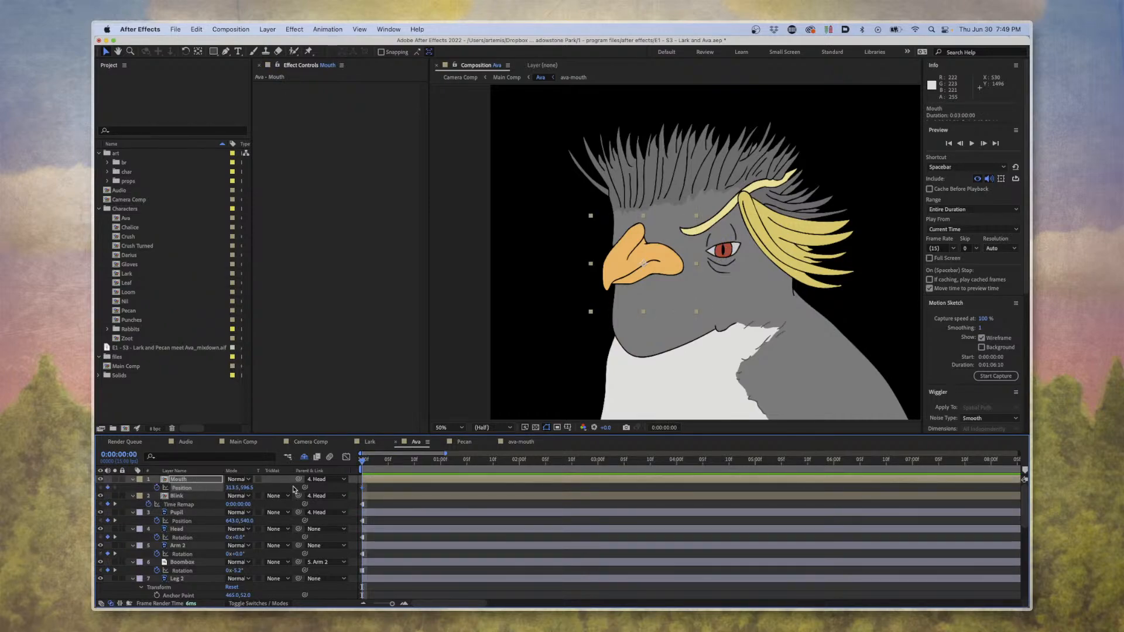
pyautogui.rightClick(362, 488)
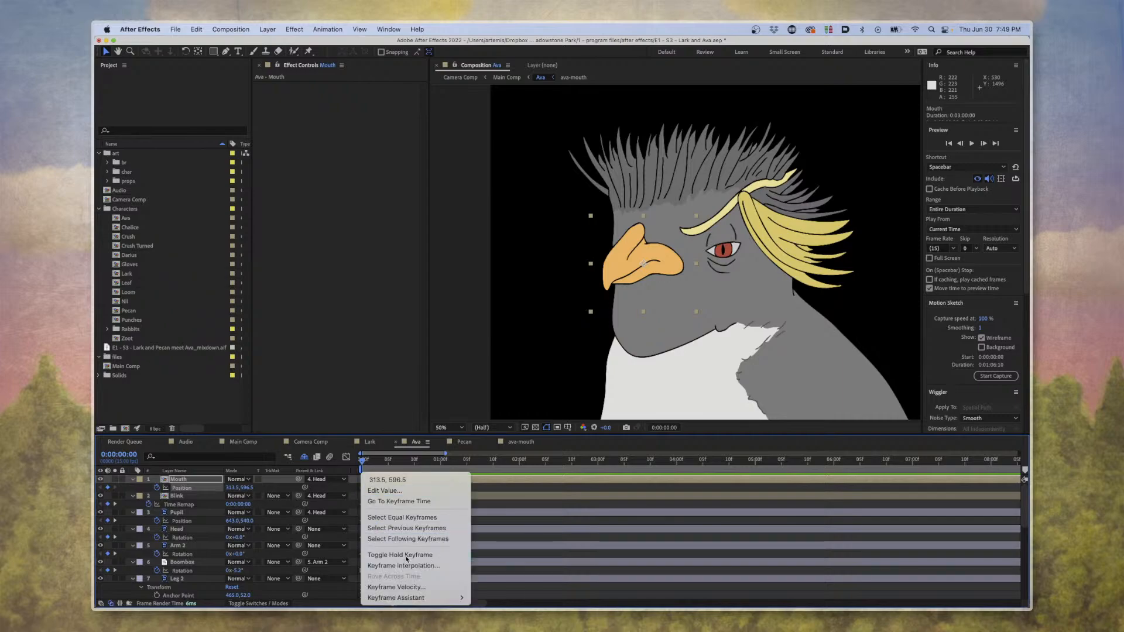
pyautogui.click(412, 553)
# Try moving the beak to about X -40.5 at 0:00:00:08, and undo the move.
pyautogui.moveTo(364, 461); pyautogui.dragTo(404, 462)
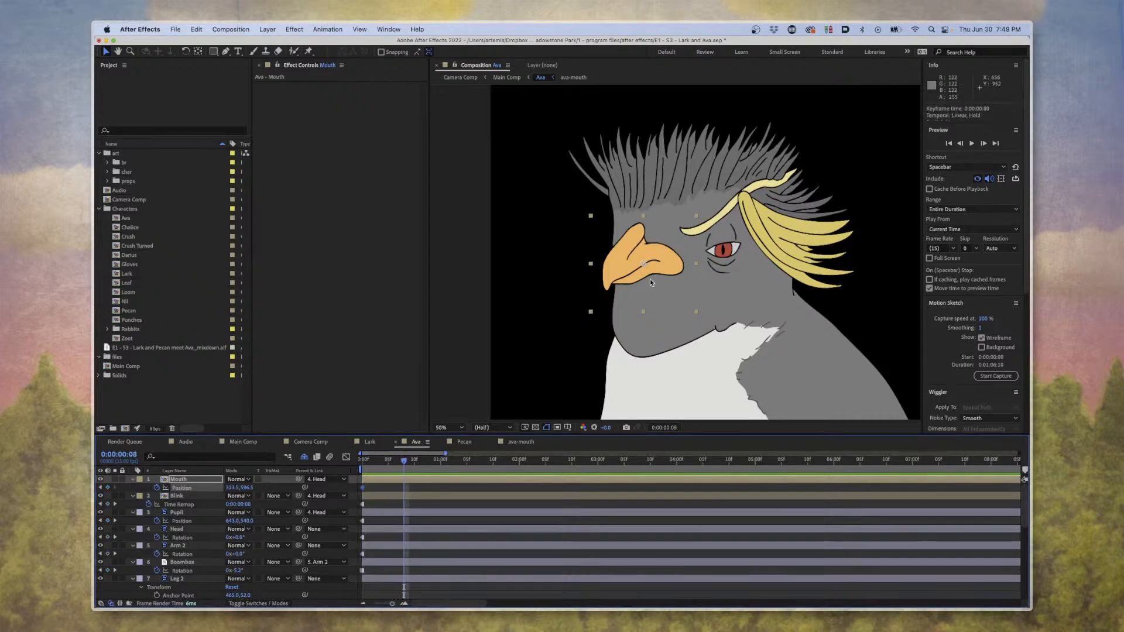
pyautogui.moveTo(650, 278); pyautogui.dragTo(573, 283)
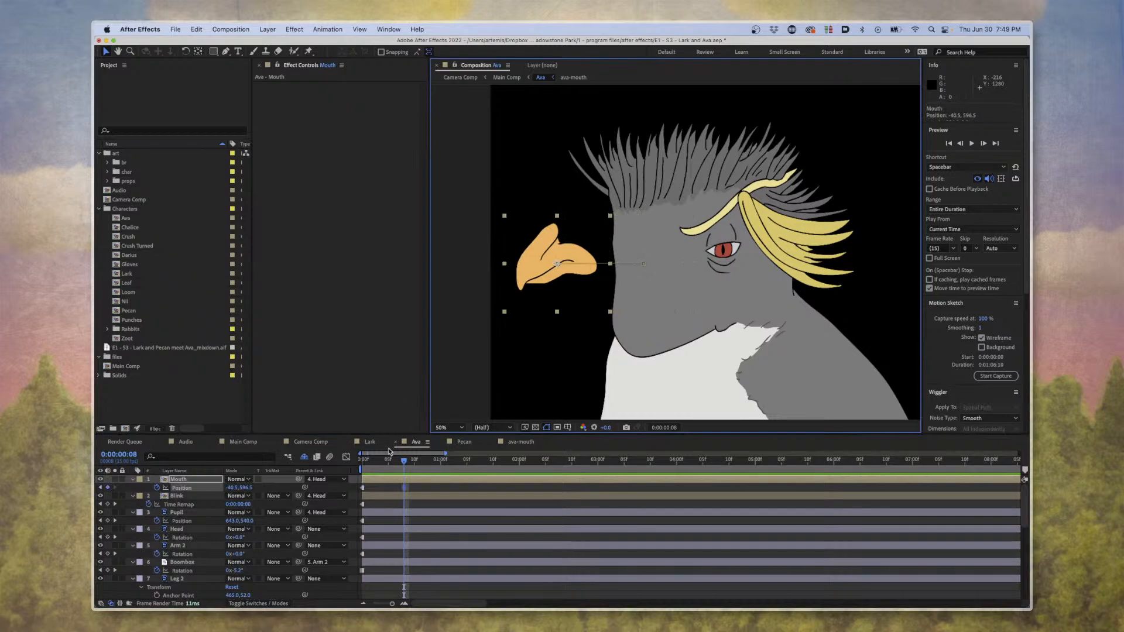
pyautogui.moveTo(396, 461)
pyautogui.mouseDown()
pyautogui.moveTo(411, 461)
pyautogui.moveTo(394, 463)
pyautogui.mouseUp()
pyautogui.hotkey('ctrl', 'z')
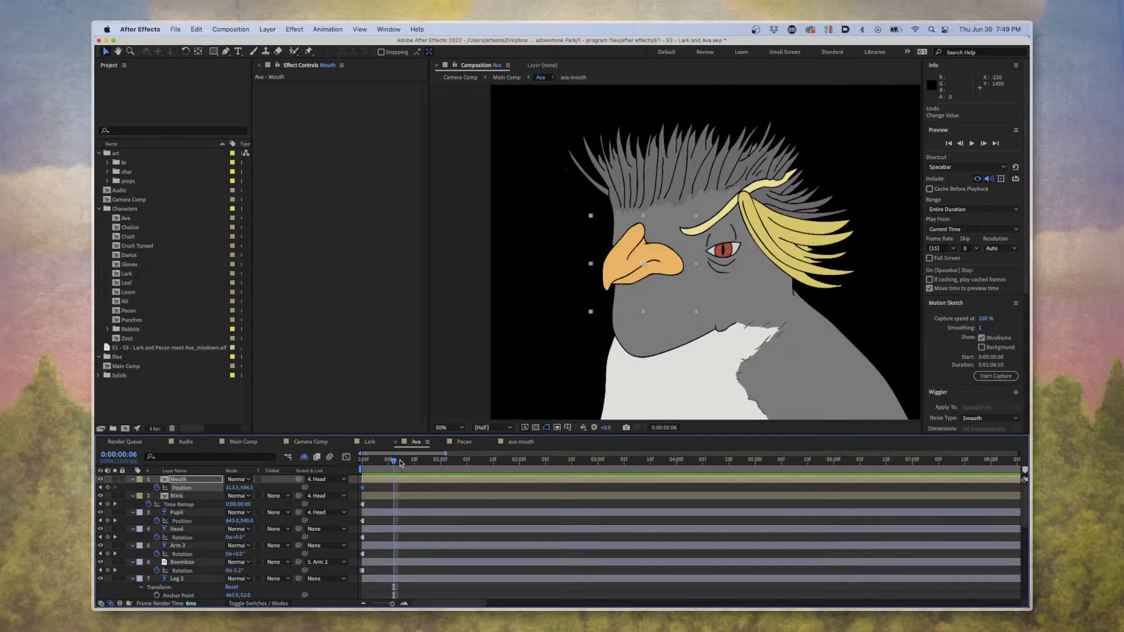
# Animate the beak away from Ava's face frame by frame from 0:00:00:01 to 0:00:01:04, ending at about 67.5, 592.5.
pyautogui.moveTo(400, 463); pyautogui.dragTo(337, 463)
pyautogui.press('pagedown')
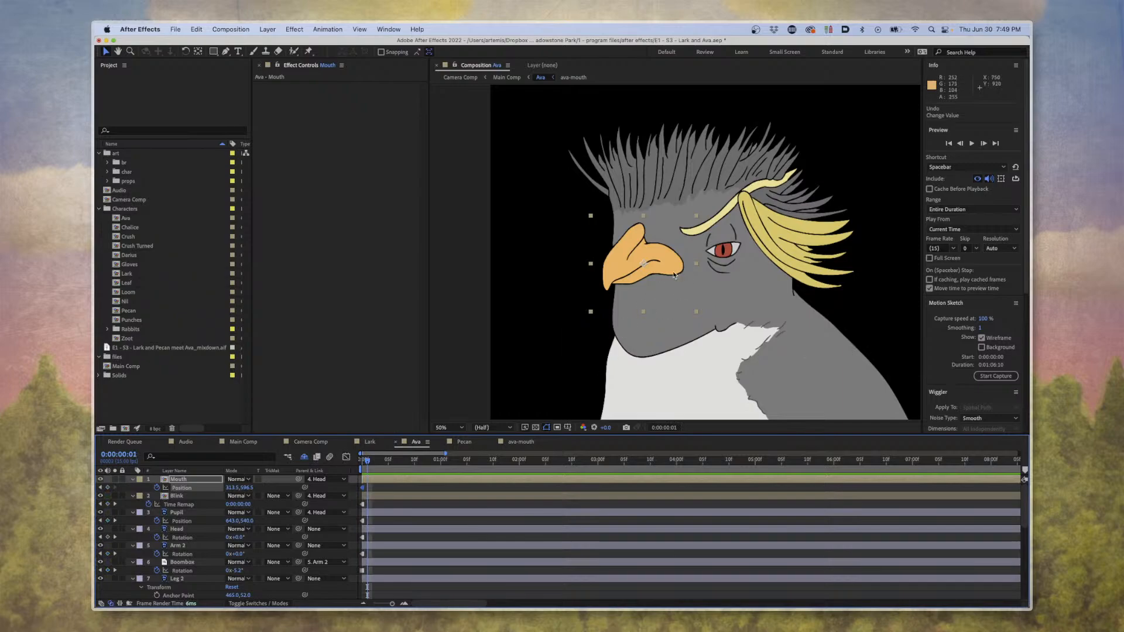
pyautogui.moveTo(673, 274); pyautogui.dragTo(578, 254)
pyautogui.press('pagedown')
pyautogui.press('pagedown')
pyautogui.press('pagedown')
pyautogui.press('pagedown')
pyautogui.press('pagedown')
pyautogui.press('pagedown')
pyautogui.press('pagedown')
pyautogui.press('pagedown')
pyautogui.press('pagedown')
pyautogui.press('pagedown')
pyautogui.press('pagedown')
pyautogui.press('pagedown')
pyautogui.press('pagedown')
pyautogui.press('pagedown')
pyautogui.press('pagedown')
pyautogui.press('pagedown')
pyautogui.press('pagedown')
pyautogui.press('pagedown')
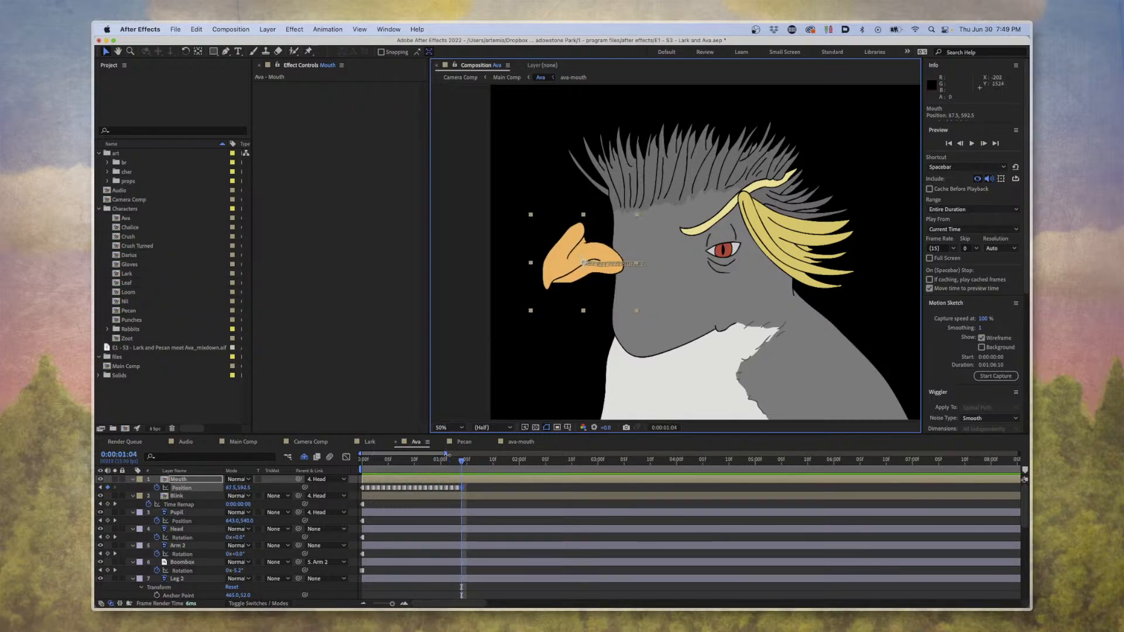
# Preview the frame-by-frame beak movement from 0:00:00:00, and return to the start of the timeline.
pyautogui.moveTo(452, 461); pyautogui.dragTo(361, 463)
pyautogui.press('space')
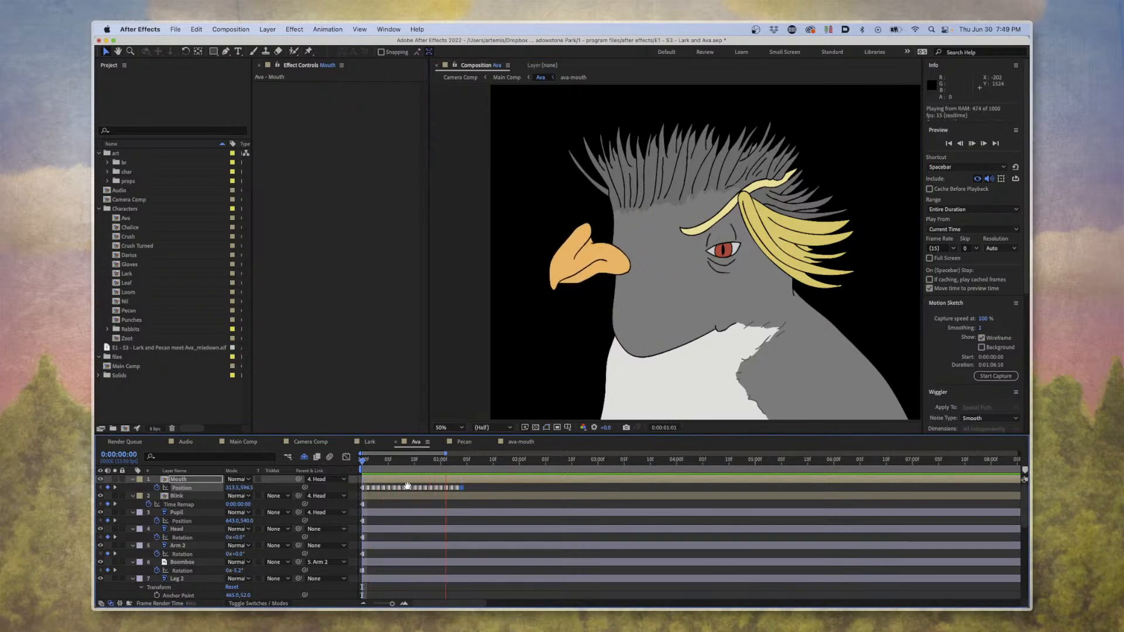
pyautogui.press('space')
pyautogui.moveTo(445, 461); pyautogui.dragTo(358, 464)
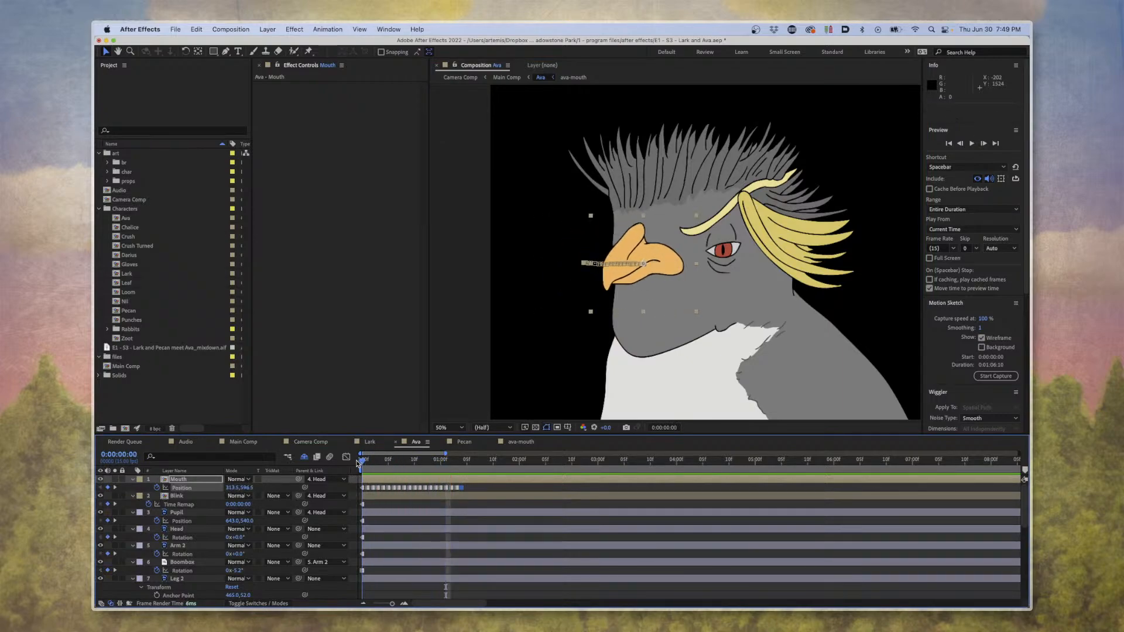
# Replay the beak movement, and delete all of the Mouth layer's Position keyframes after 0:00:00:00.
pyautogui.press('space')
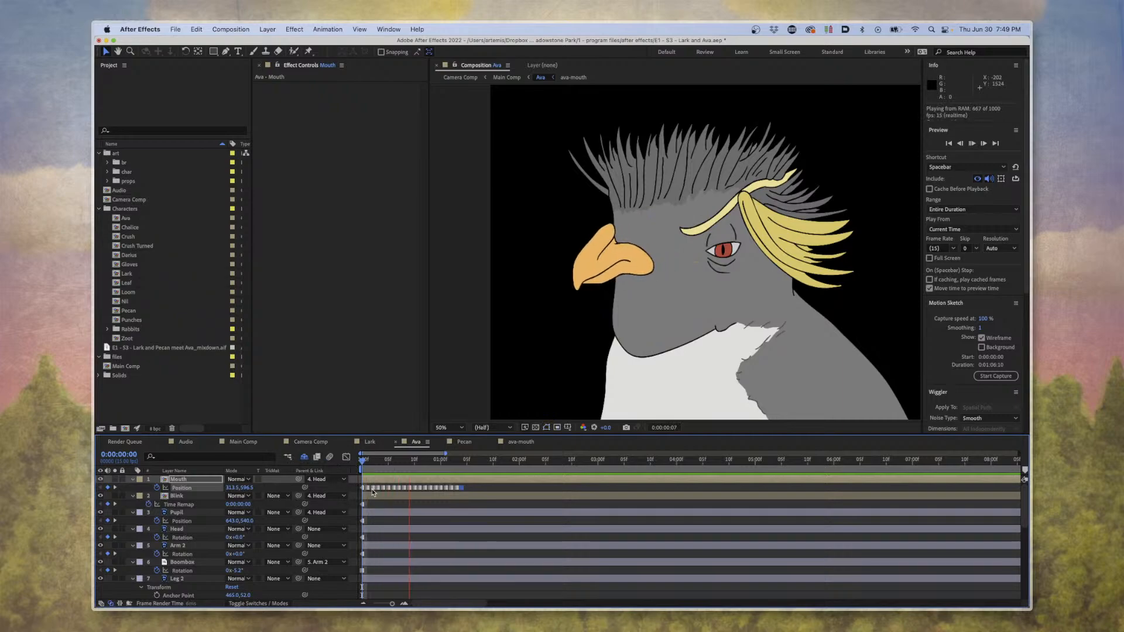
pyautogui.press('space')
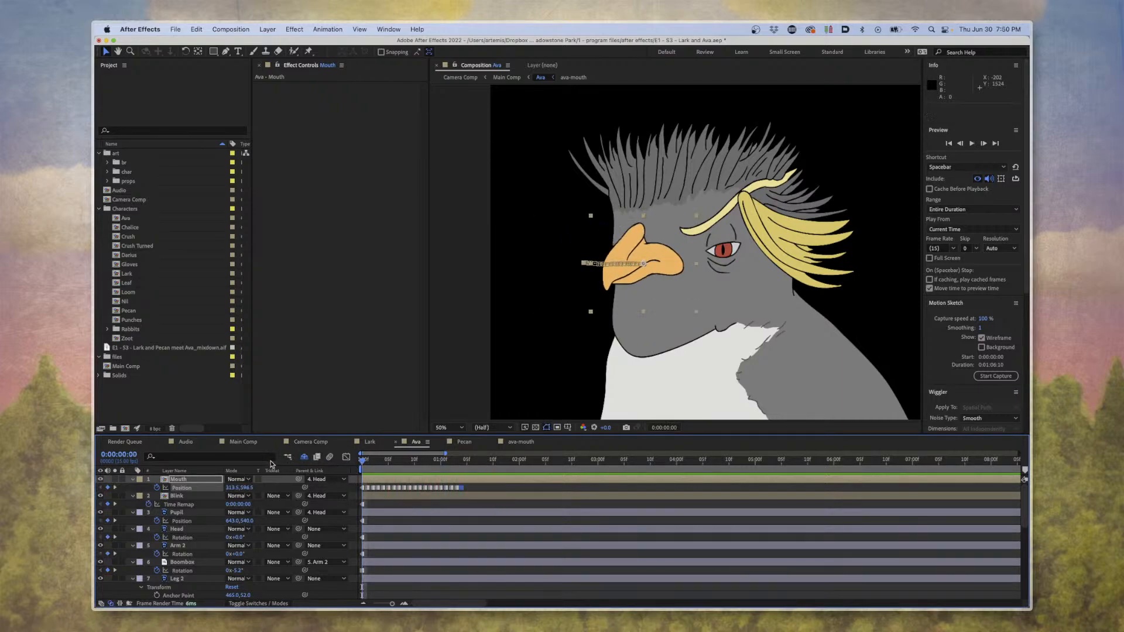
pyautogui.moveTo(496, 486); pyautogui.dragTo(382, 490)
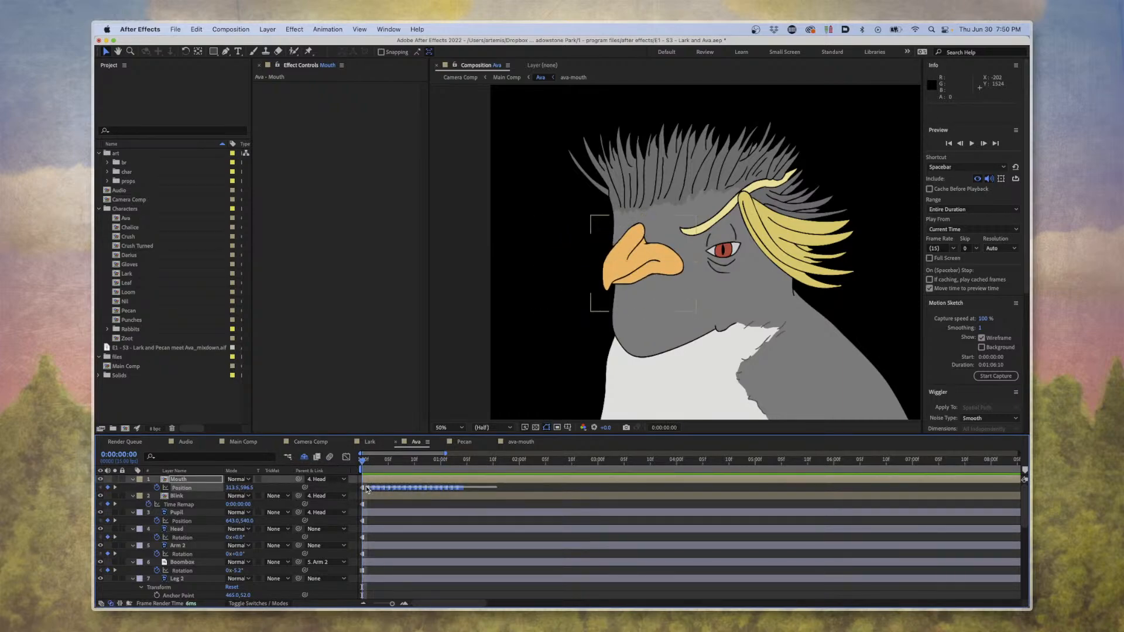
pyautogui.press('Delete')
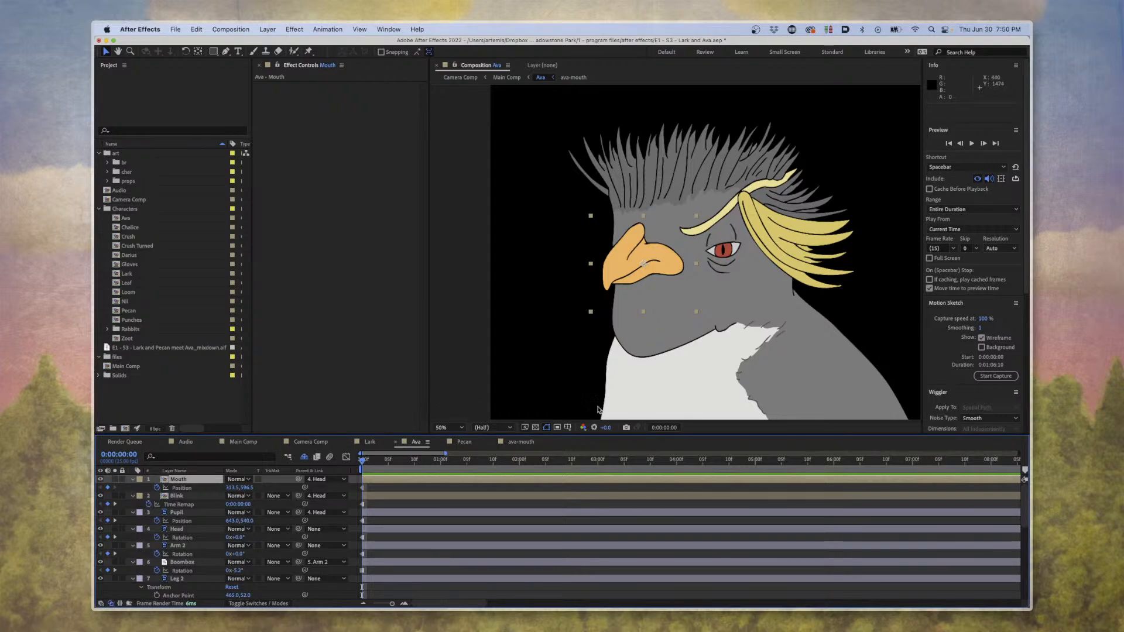
# Examine the keyframes of Ava's layers across the whole timeline and close up around 0:00:12:03.
pyautogui.moveTo(614, 471); pyautogui.dragTo(640, 486)
pyautogui.press('-')
pyautogui.press('-')
pyautogui.press('-')
pyautogui.press('-')
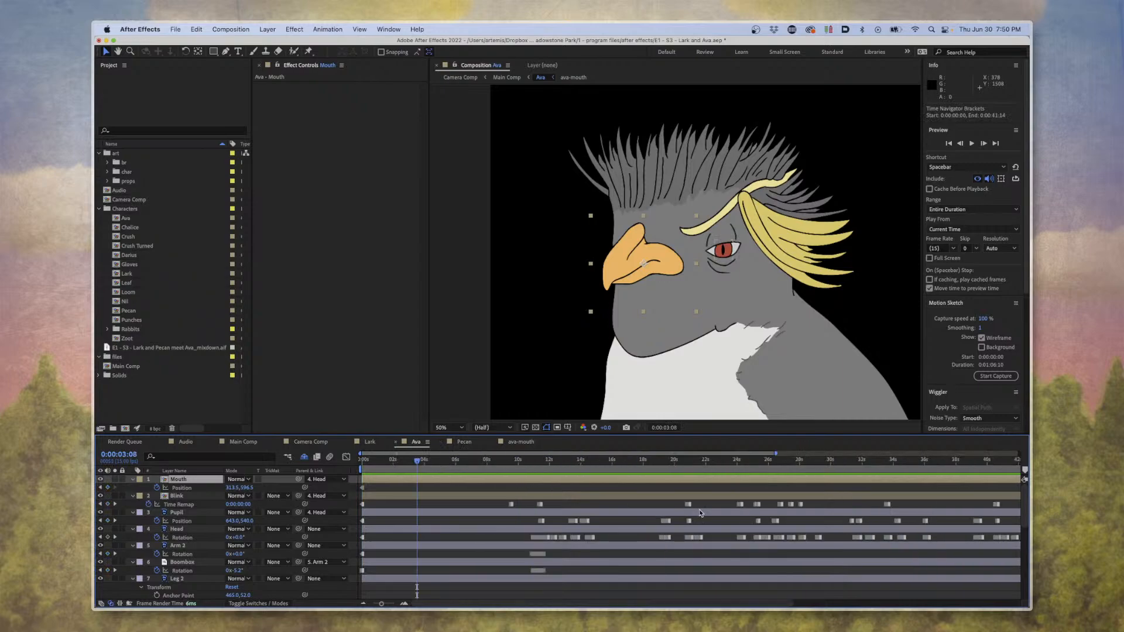
pyautogui.click(482, 466)
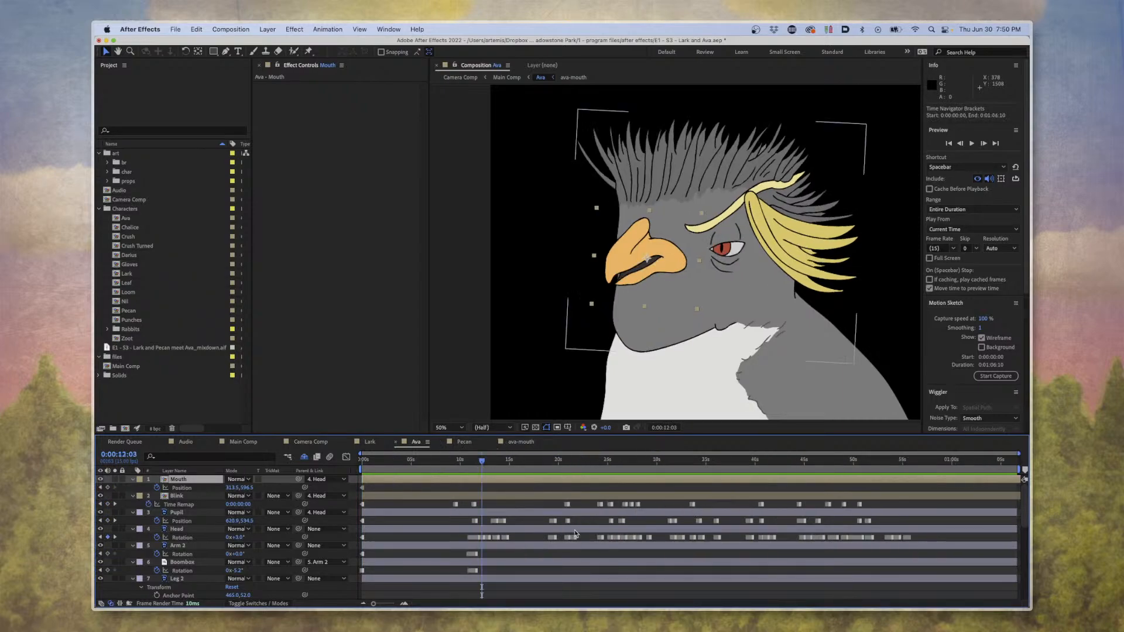
pyautogui.press('=')
pyautogui.press('=')
pyautogui.press('=')
pyautogui.press('=')
pyautogui.press('d')
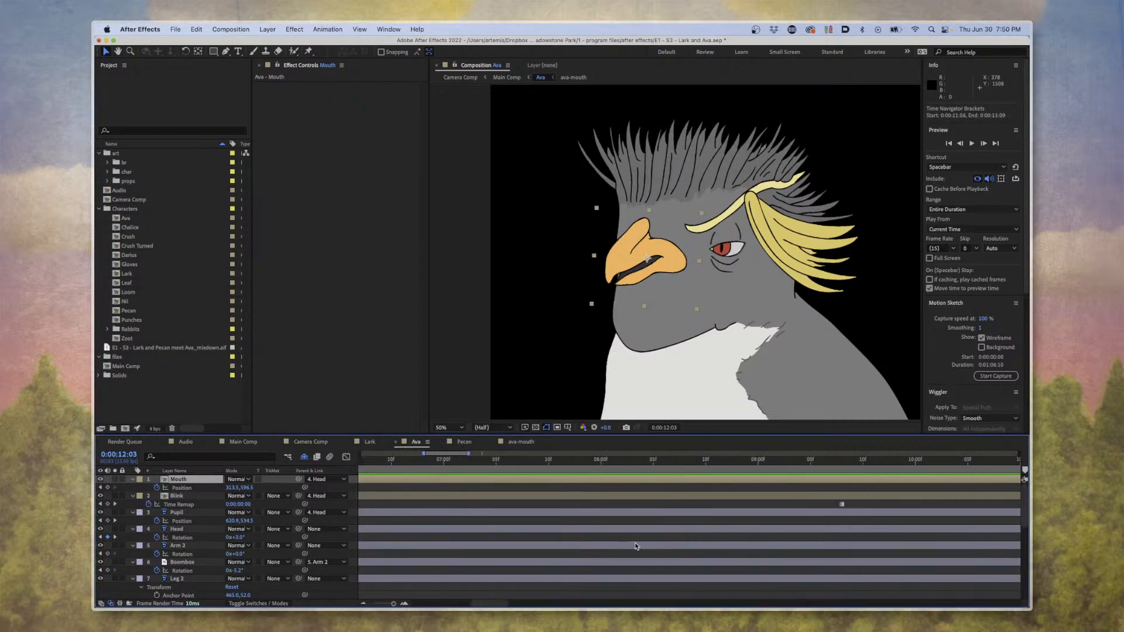
# Preview Ava's finished animation from 0:00:10:11 to 0:00:15:00.
pyautogui.click(448, 462)
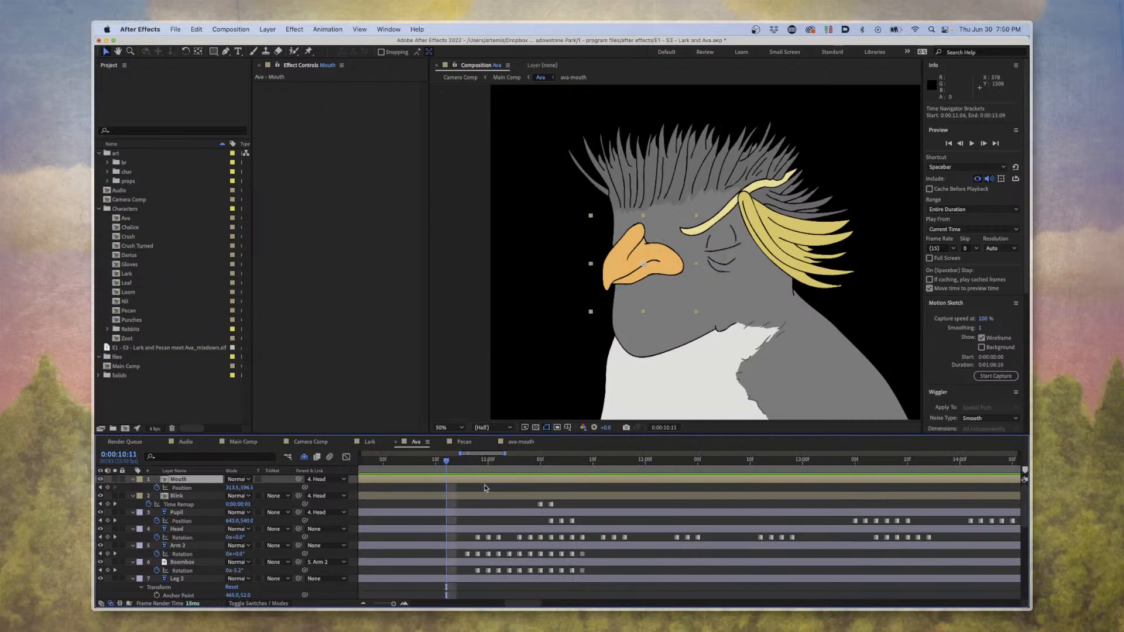
pyautogui.press('space')
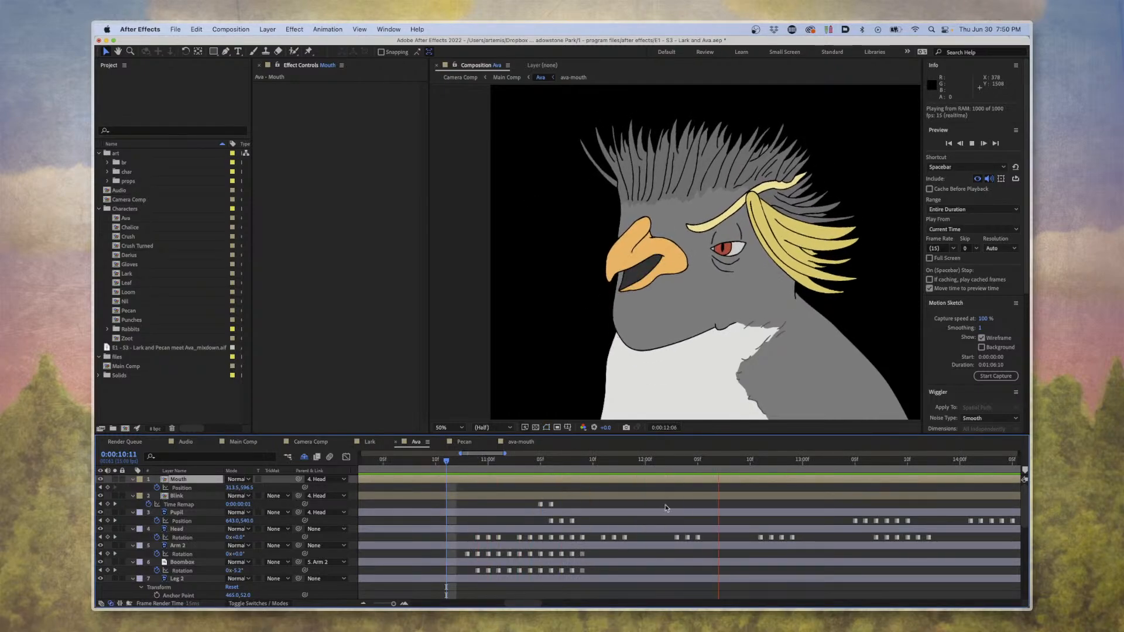
pyautogui.press('-')
pyautogui.press('-')
pyautogui.press('-')
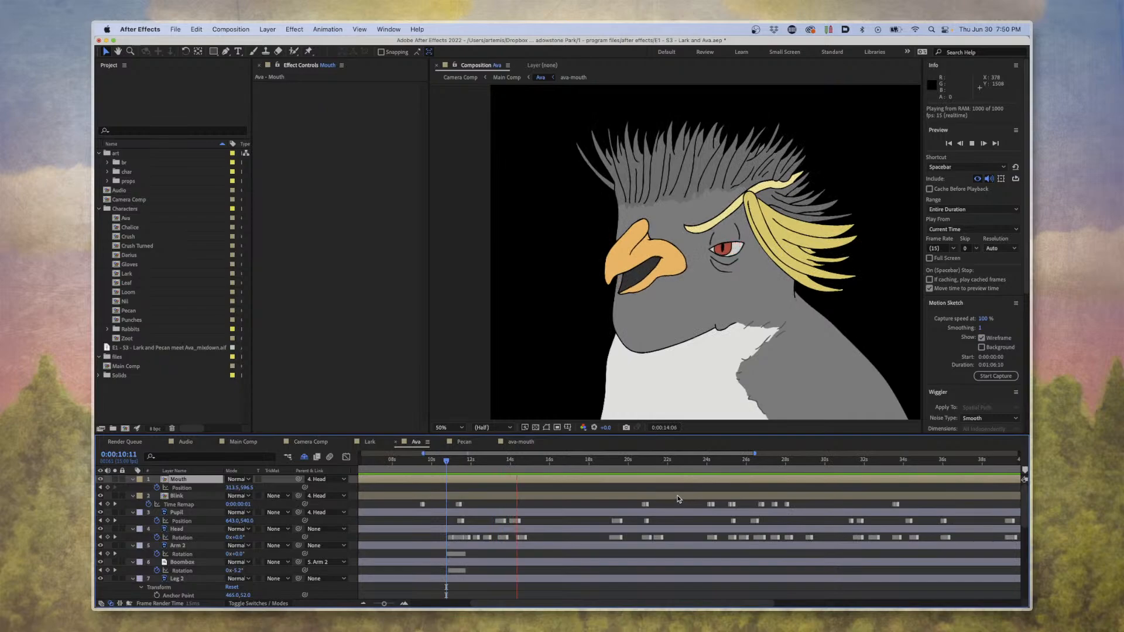
pyautogui.press('space')
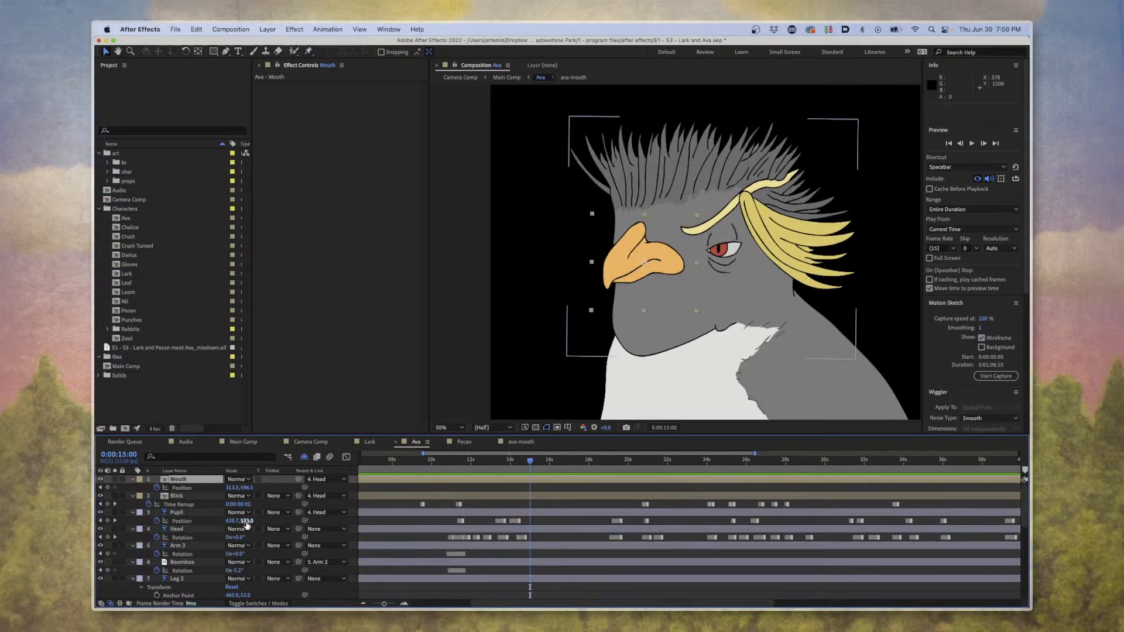
# Examine the Pupil layer's Position keyframes up close, scrubbing through the eye movement to 0:00:14:02.
pyautogui.click(197, 514)
pyautogui.press('u')
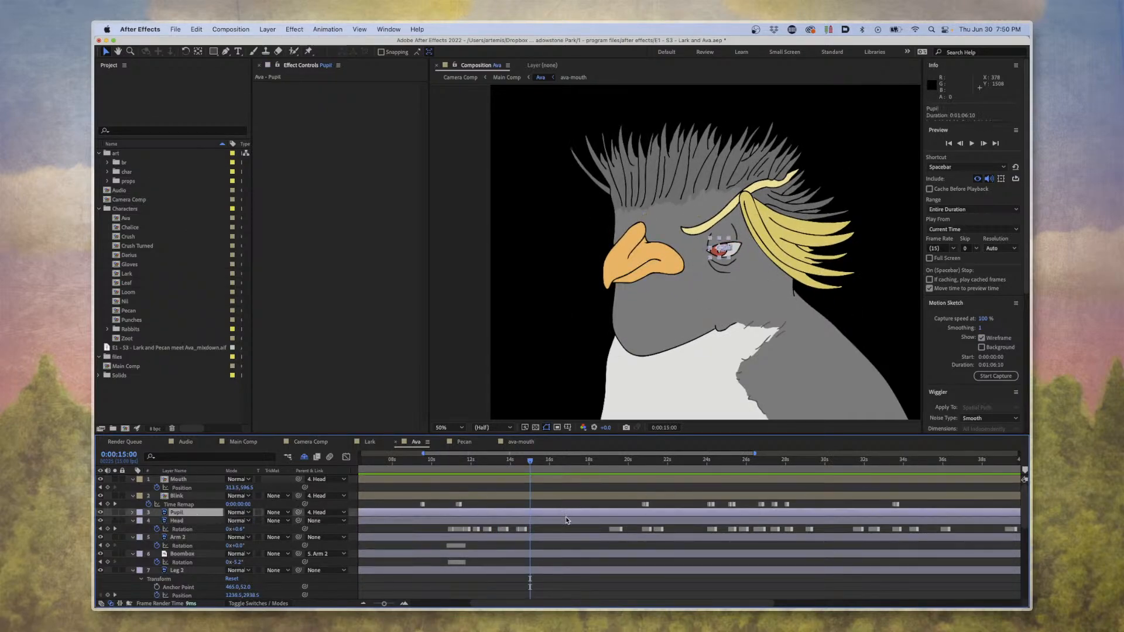
pyautogui.press('=')
pyautogui.press('u')
pyautogui.press('=')
pyautogui.press('=')
pyautogui.press('=')
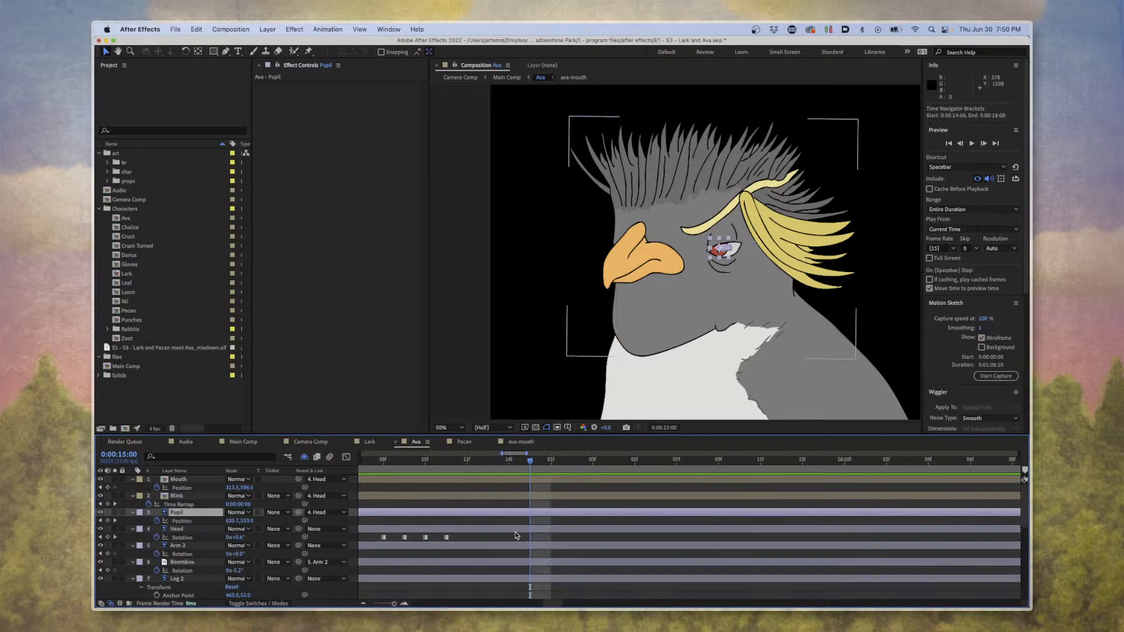
pyautogui.hscroll(-10, 516, 535)
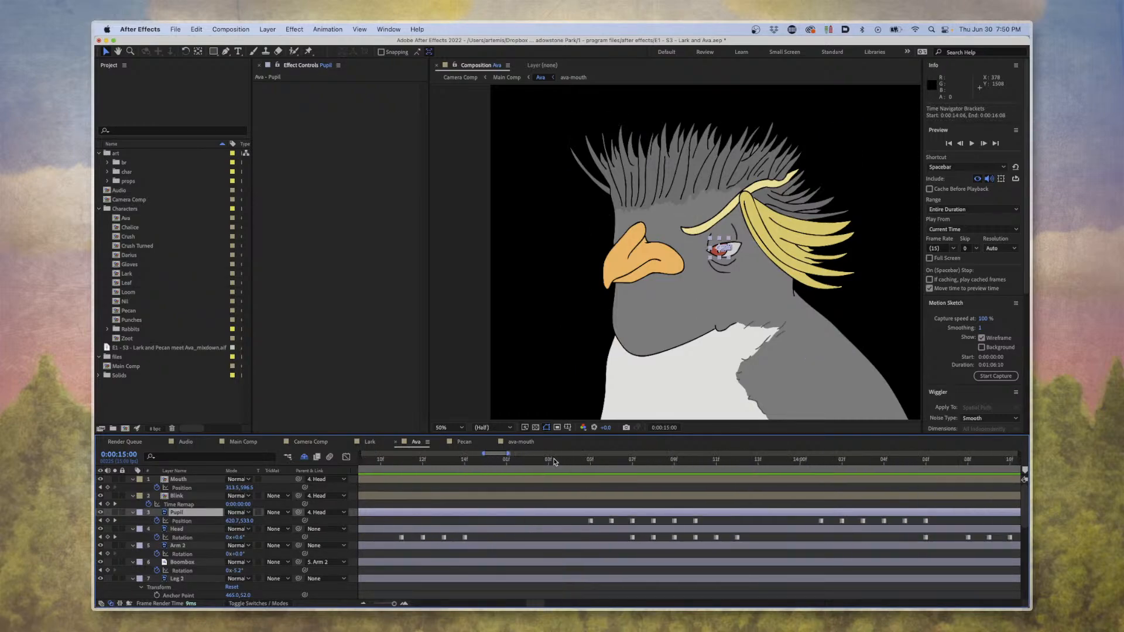
pyautogui.moveTo(555, 462); pyautogui.dragTo(844, 463)
pyautogui.press('-')
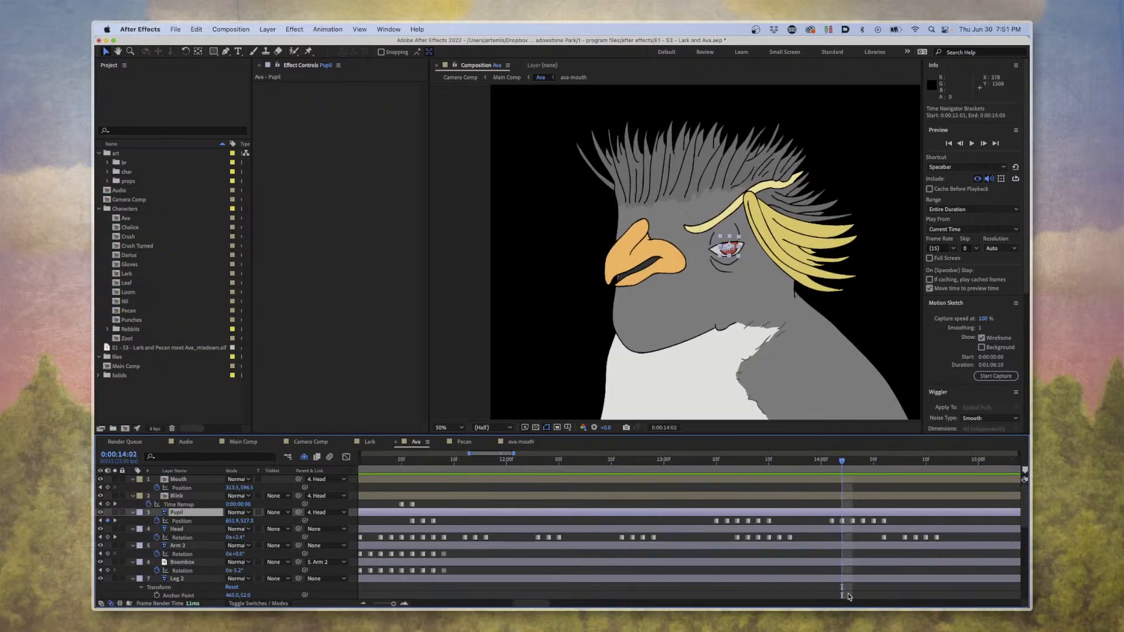
# Look through the keyframes of all Ava's body-part layers over the full duration, moving the current time to 0:00:17:10.
pyautogui.press('-')
pyautogui.press('-')
pyautogui.press('-')
pyautogui.press('-')
pyautogui.press('-')
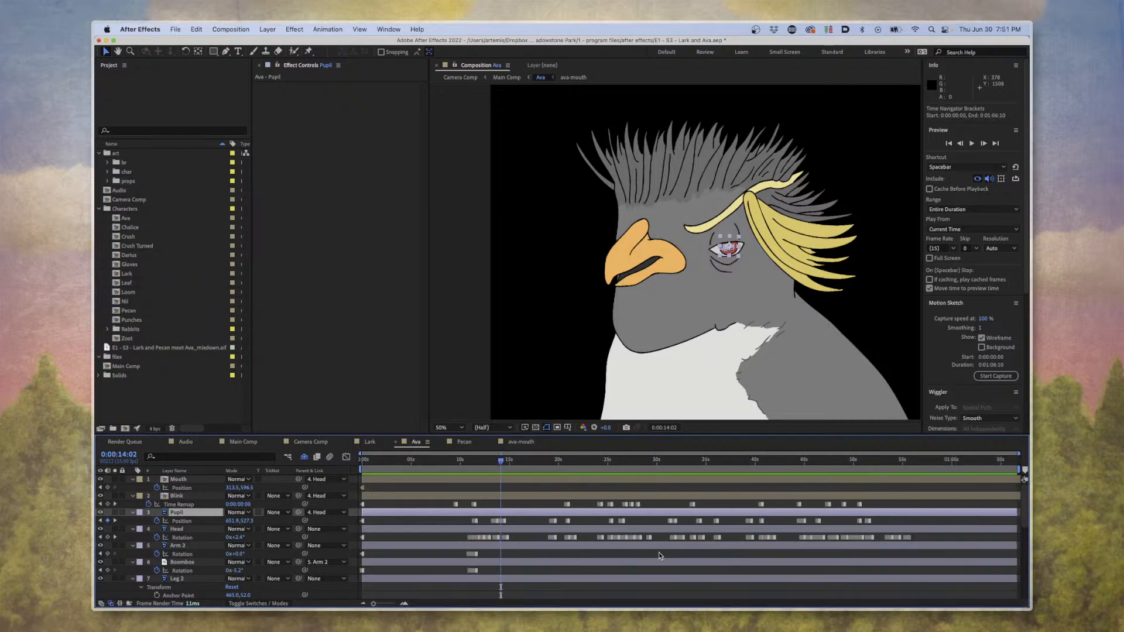
pyautogui.scroll(-5, 632, 550)
pyautogui.scroll(5, 616, 550)
pyautogui.click(529, 520)
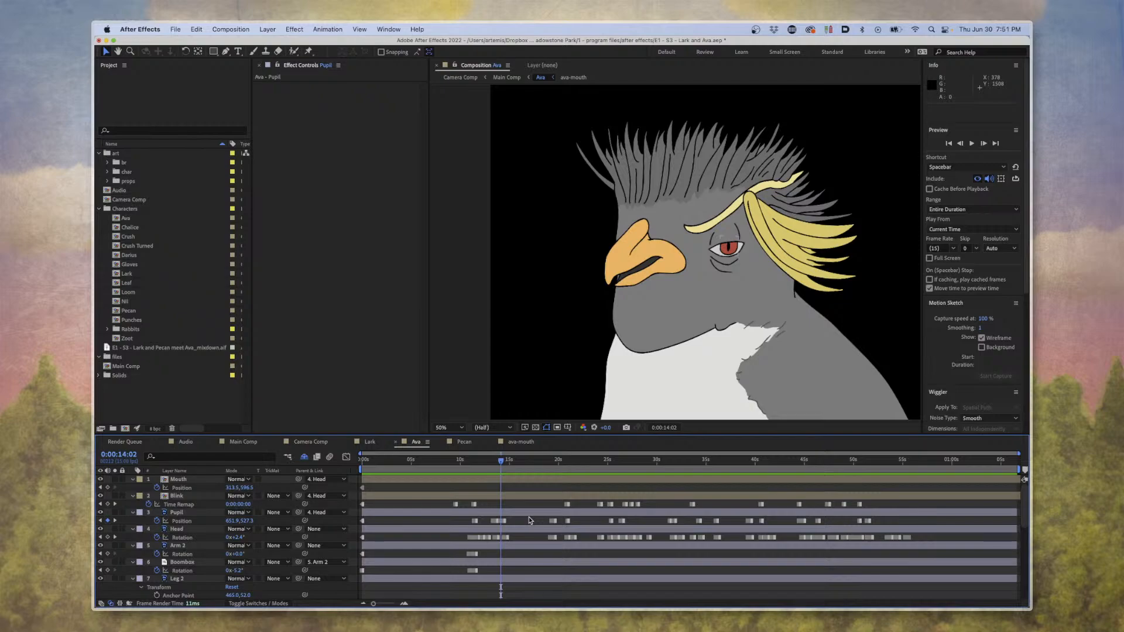
pyautogui.click(566, 459)
pyautogui.click(535, 460)
pyautogui.scroll(-5, 567, 516)
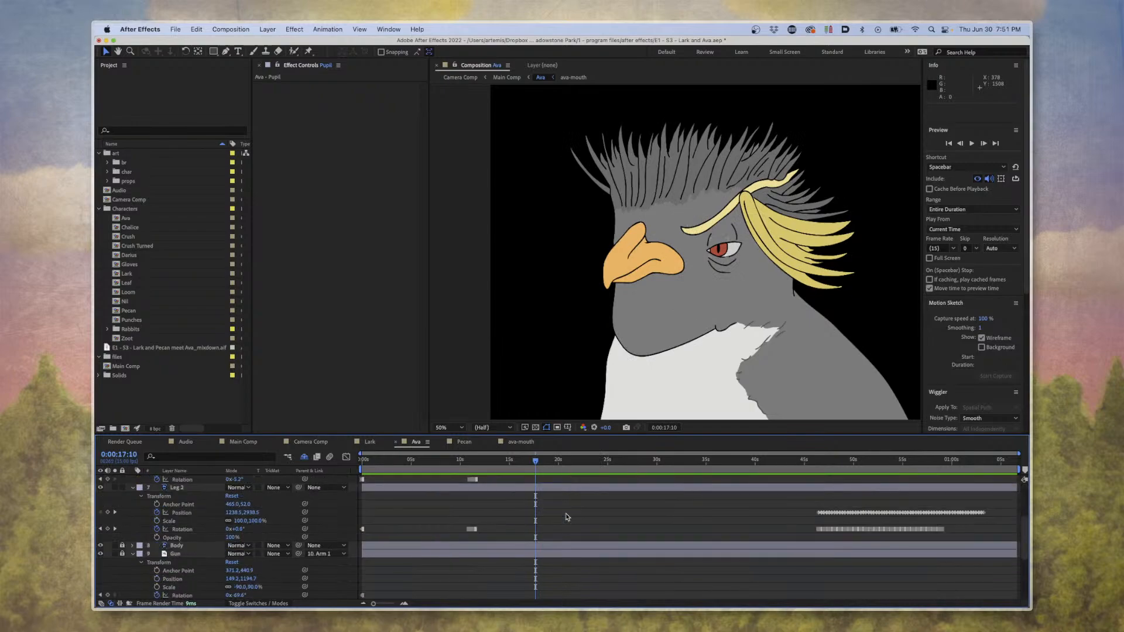
pyautogui.scroll(3, 567, 517)
pyautogui.scroll(-3, 570, 515)
pyautogui.scroll(1, 572, 515)
# View Ava's whole body at 12.5% and preview her animation from 0:00:10:02 to 0:00:22:02.
pyautogui.press('space')
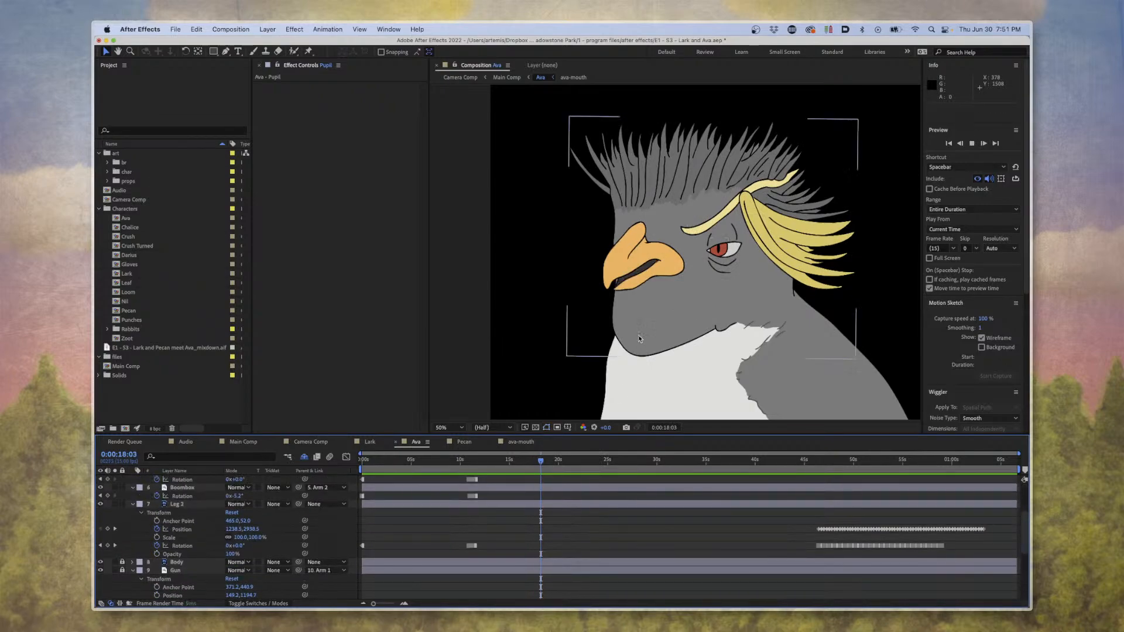
pyautogui.scroll(-4, 639, 339)
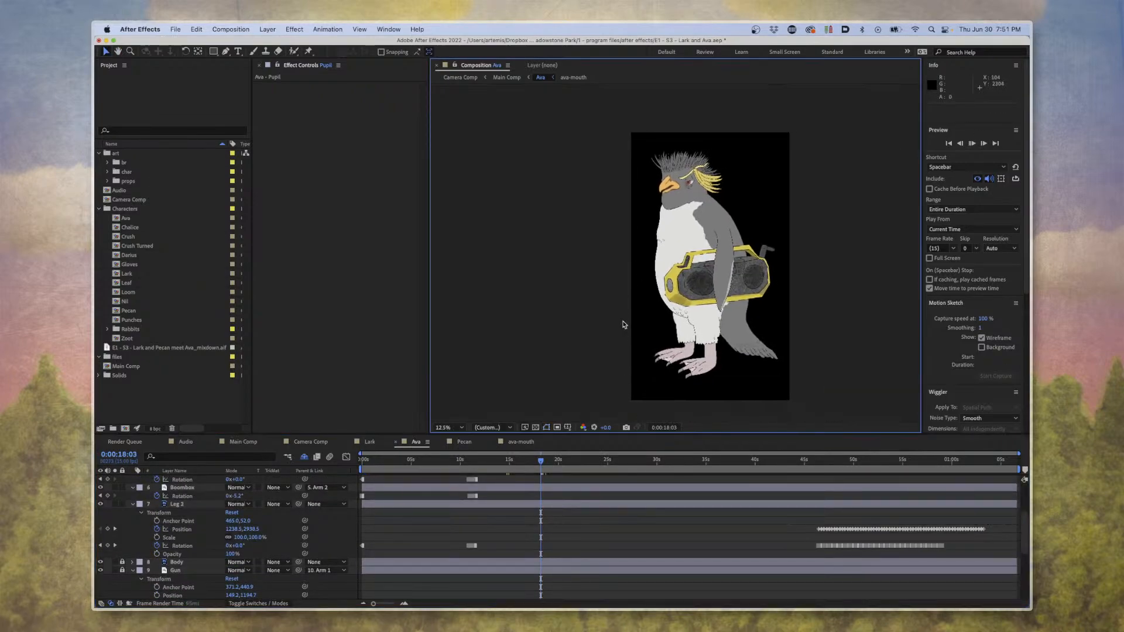
pyautogui.press('space')
pyautogui.moveTo(473, 460); pyautogui.dragTo(461, 460)
pyautogui.press('space')
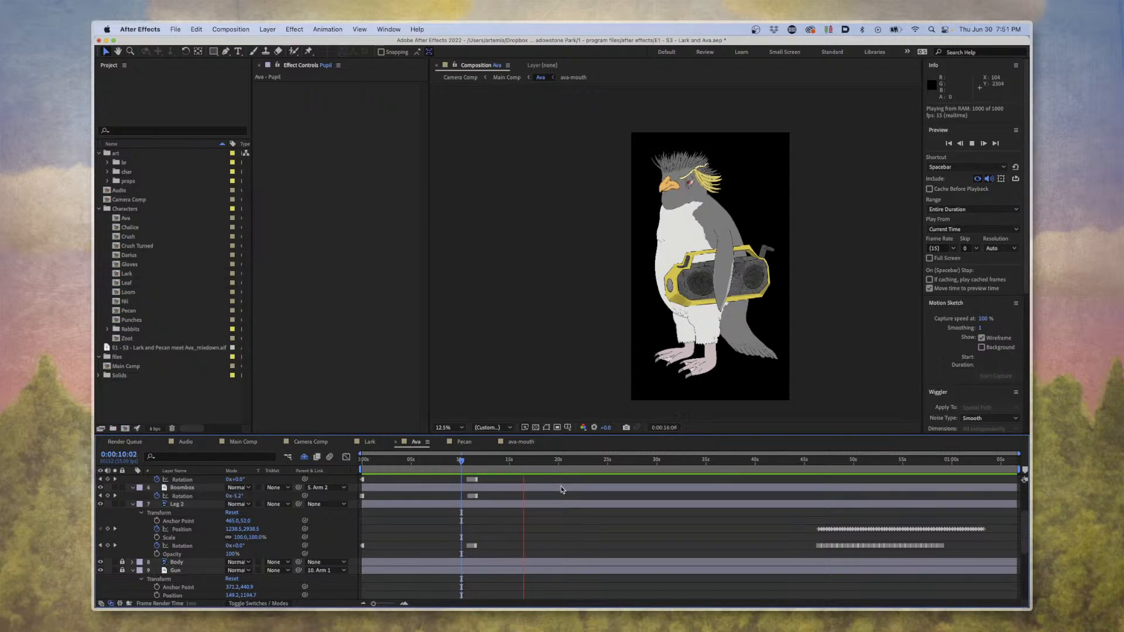
pyautogui.scroll(1, 577, 509)
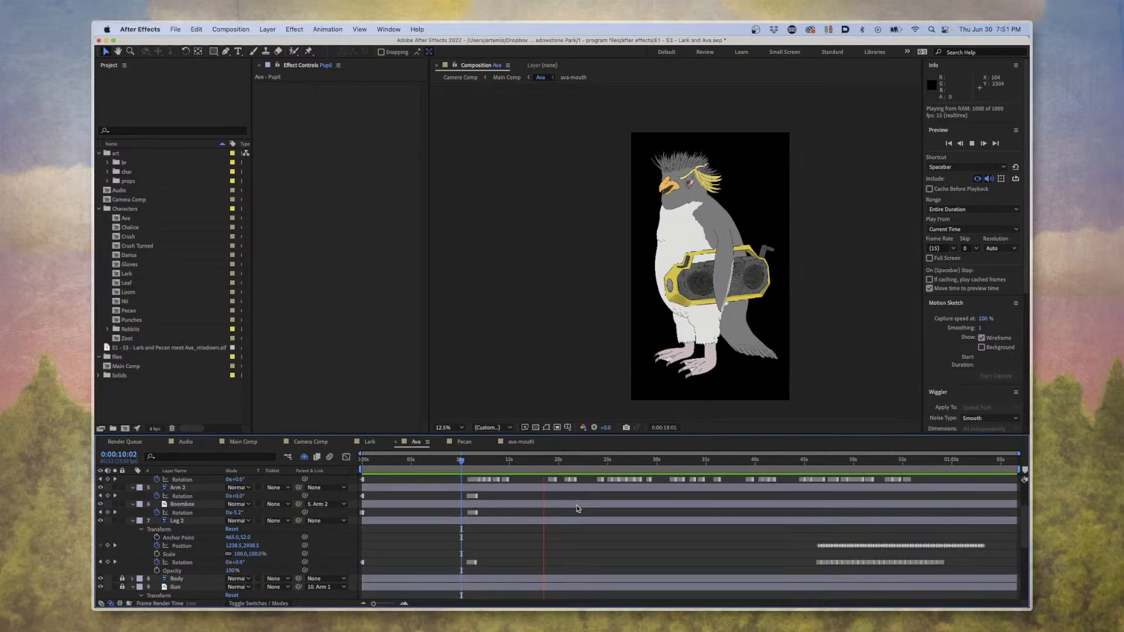
pyautogui.scroll(2, 578, 509)
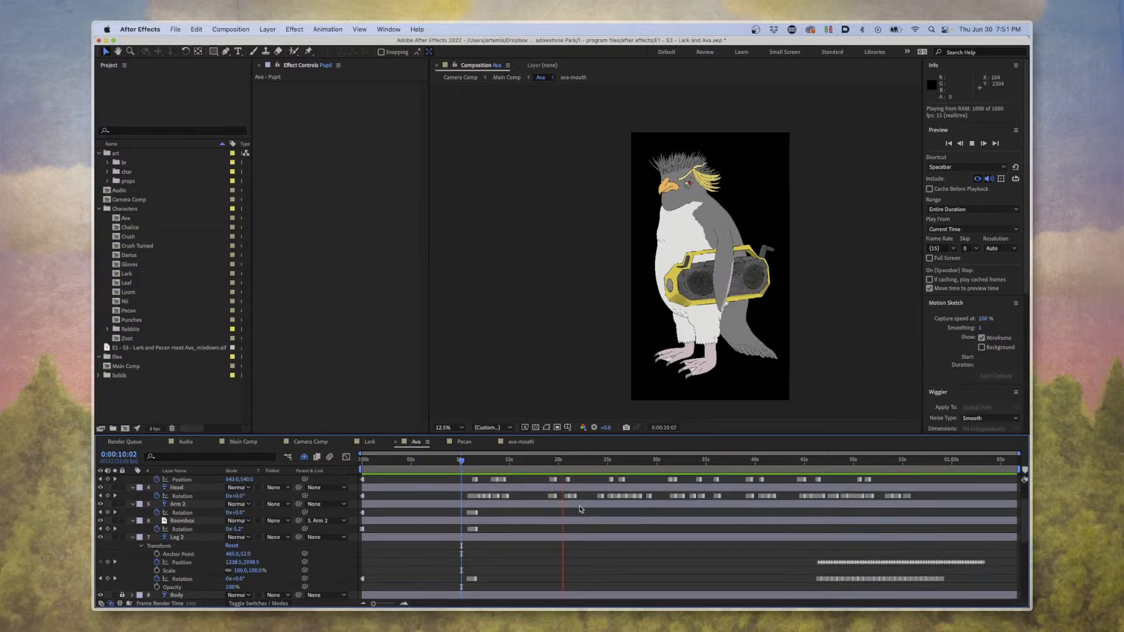
pyautogui.press('=')
pyautogui.press('=')
pyautogui.hscroll(10, 697, 555)
pyautogui.press('space')
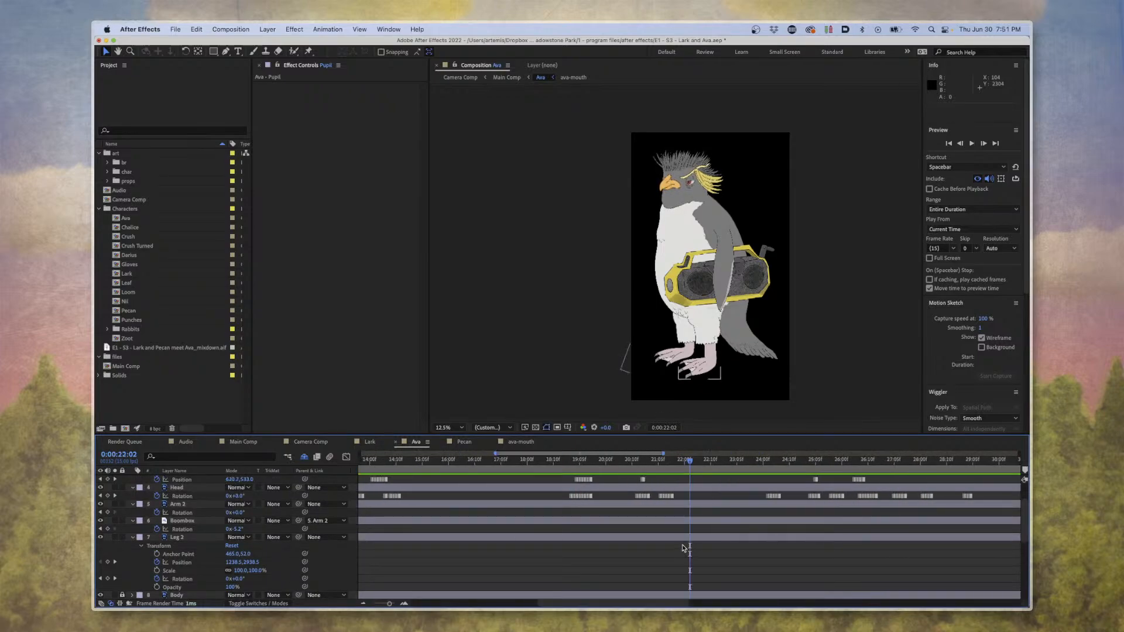
pyautogui.press('-')
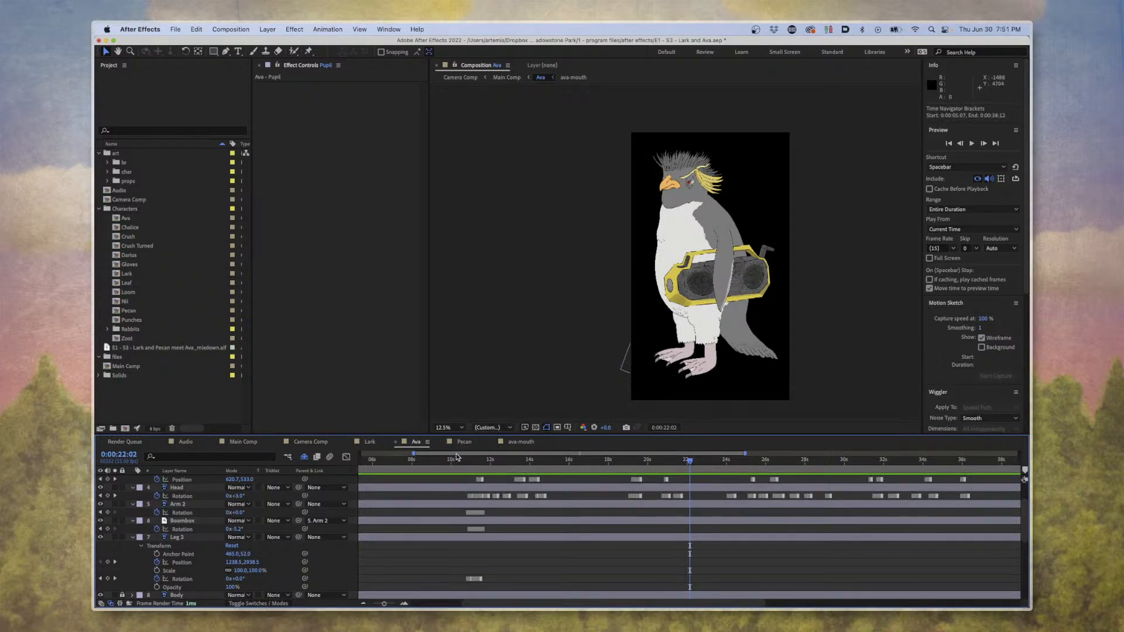
# Open Main Comp and preview the assembled forest scene from 0:00:07:13.
pyautogui.click(244, 442)
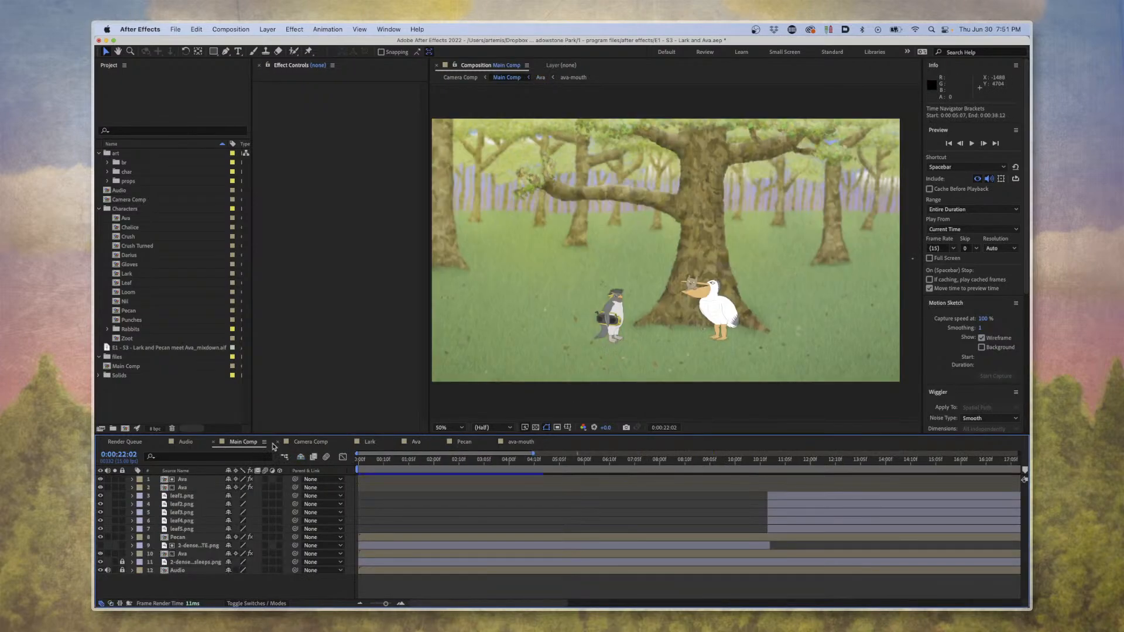
pyautogui.scroll(-10, 518, 490)
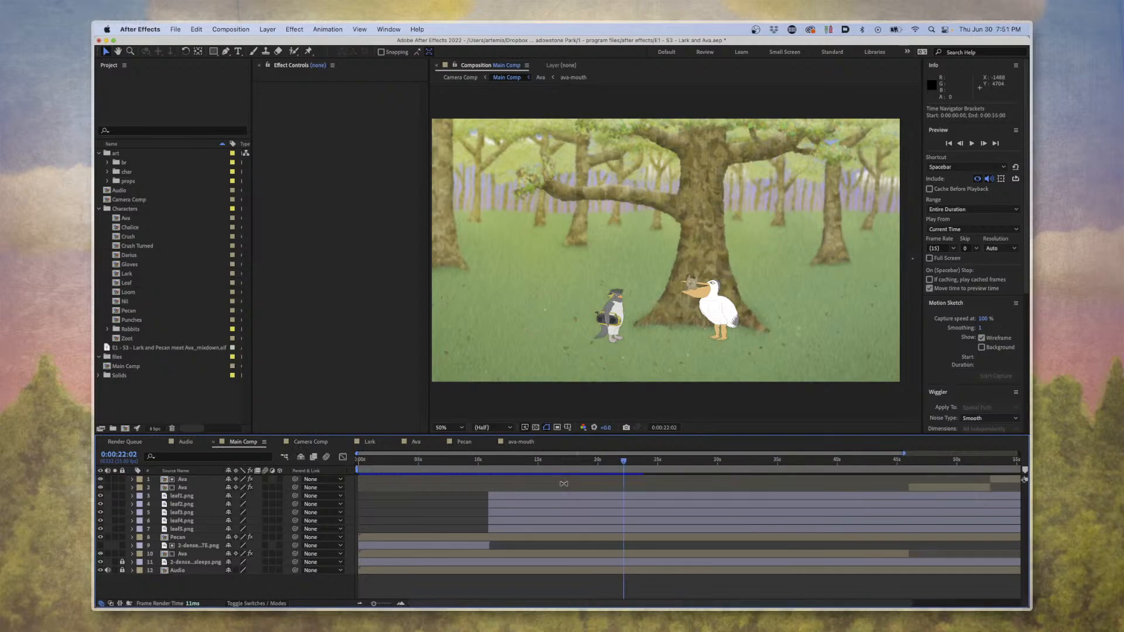
pyautogui.click(436, 460)
pyautogui.press('space')
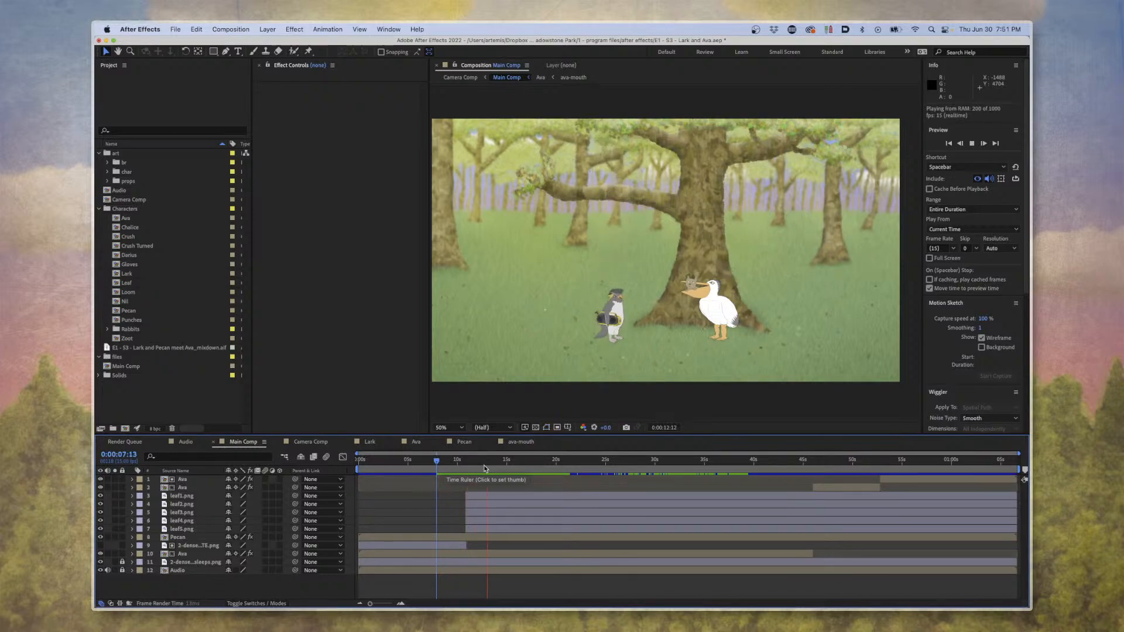
pyautogui.press('space')
# Examine the Main Comp shot layers in Camera Comp, and return to the start of the timeline.
pyautogui.click(300, 444)
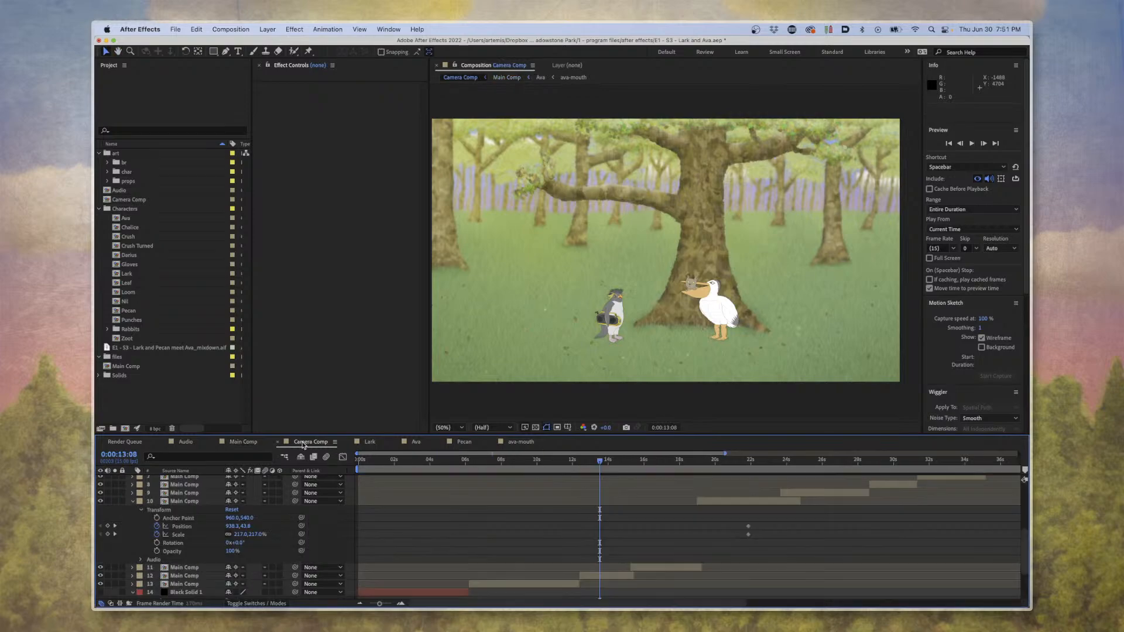
pyautogui.scroll(-5, 539, 505)
pyautogui.scroll(-1, 550, 505)
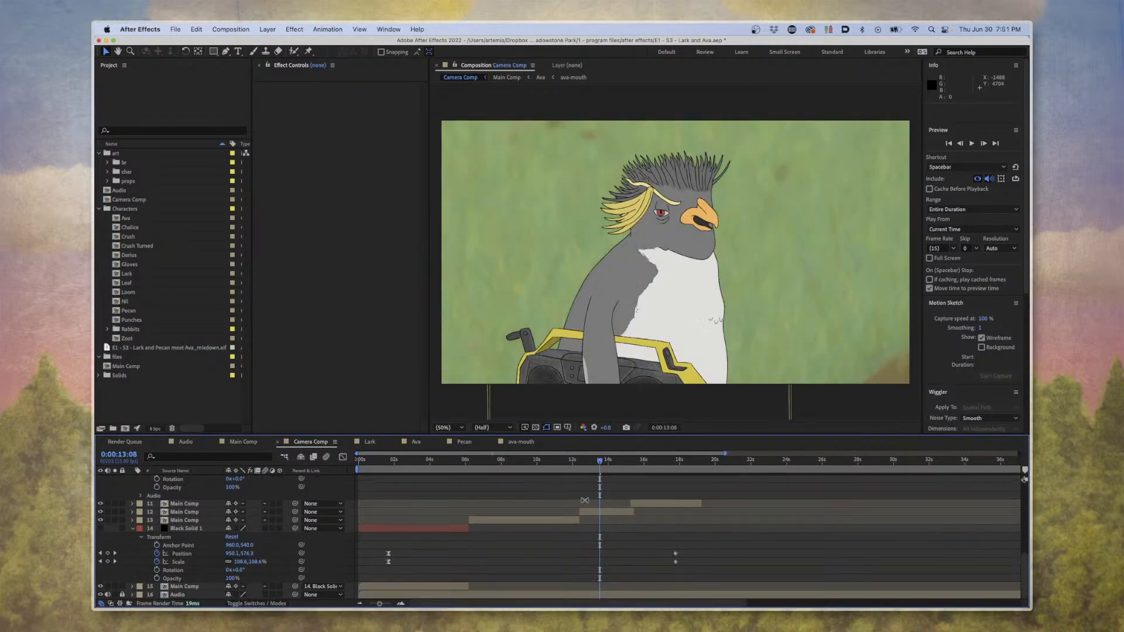
pyautogui.moveTo(591, 462); pyautogui.dragTo(350, 487)
# Compare Main Comp with the Ava comp, and view the scene at 0:00:13:10 in both Main Comp and Camera Comp.
pyautogui.click(242, 443)
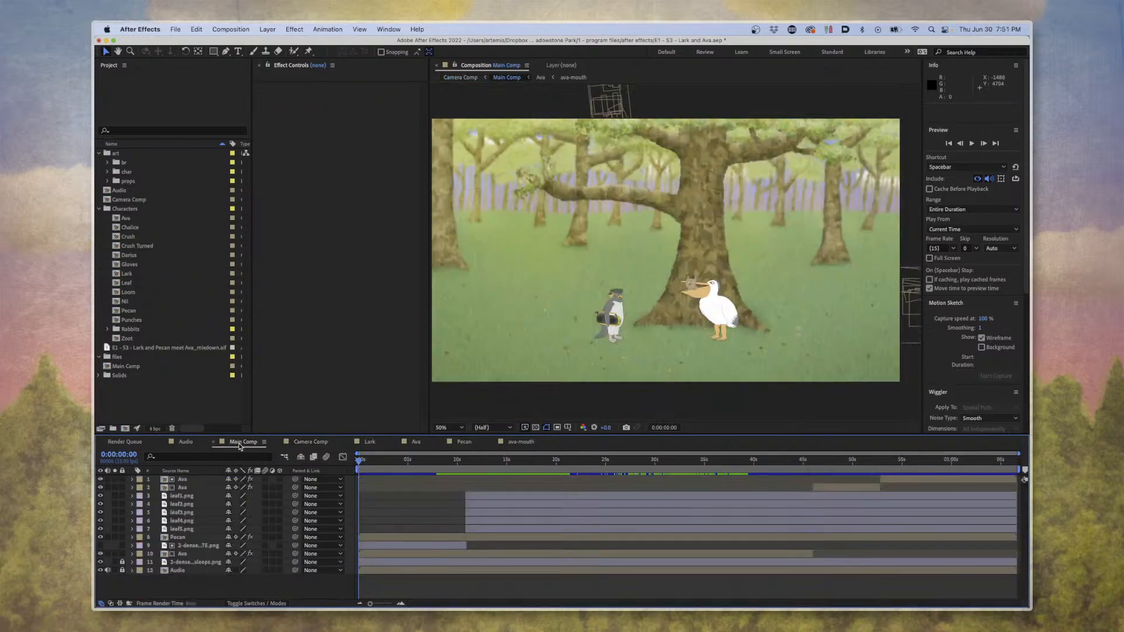
pyautogui.click(416, 442)
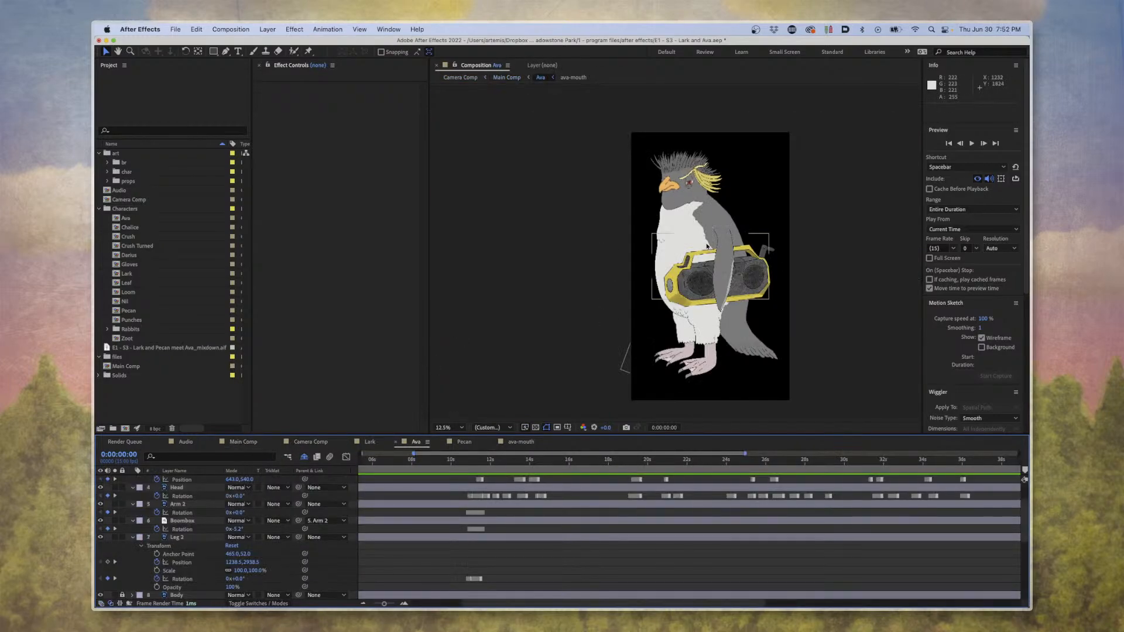
pyautogui.click(255, 444)
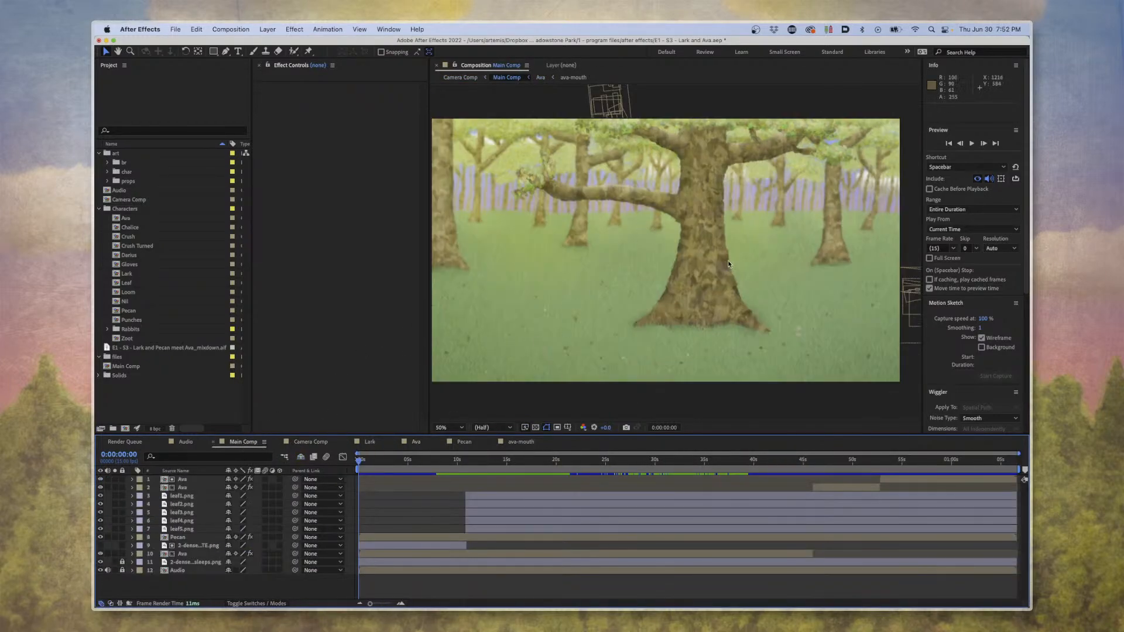
pyautogui.moveTo(414, 456); pyautogui.dragTo(493, 461)
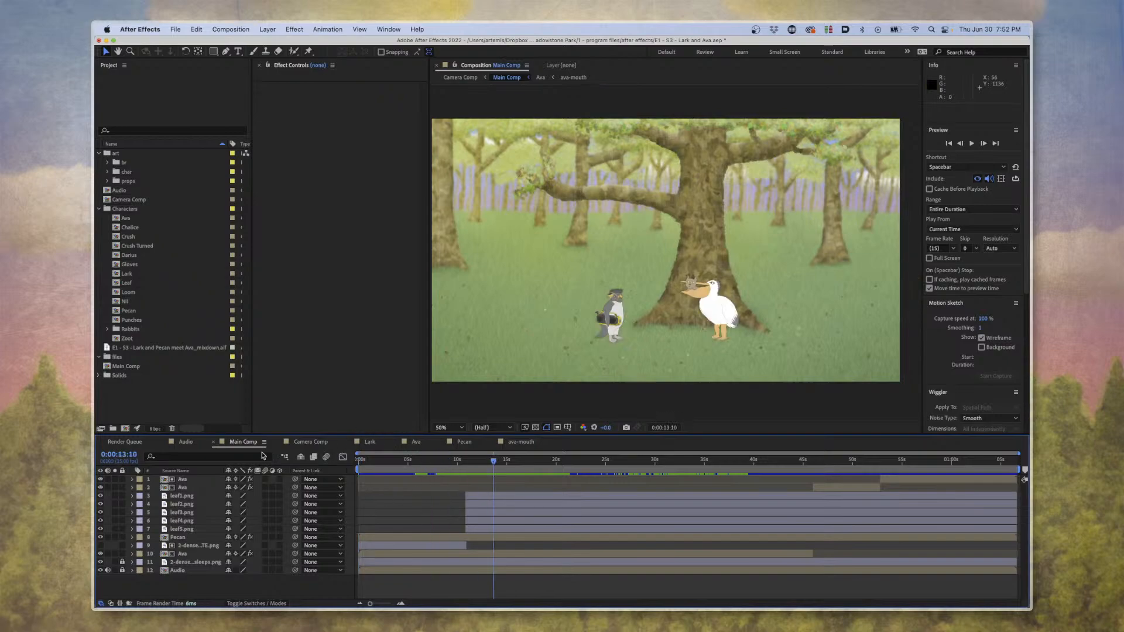
pyautogui.click(300, 441)
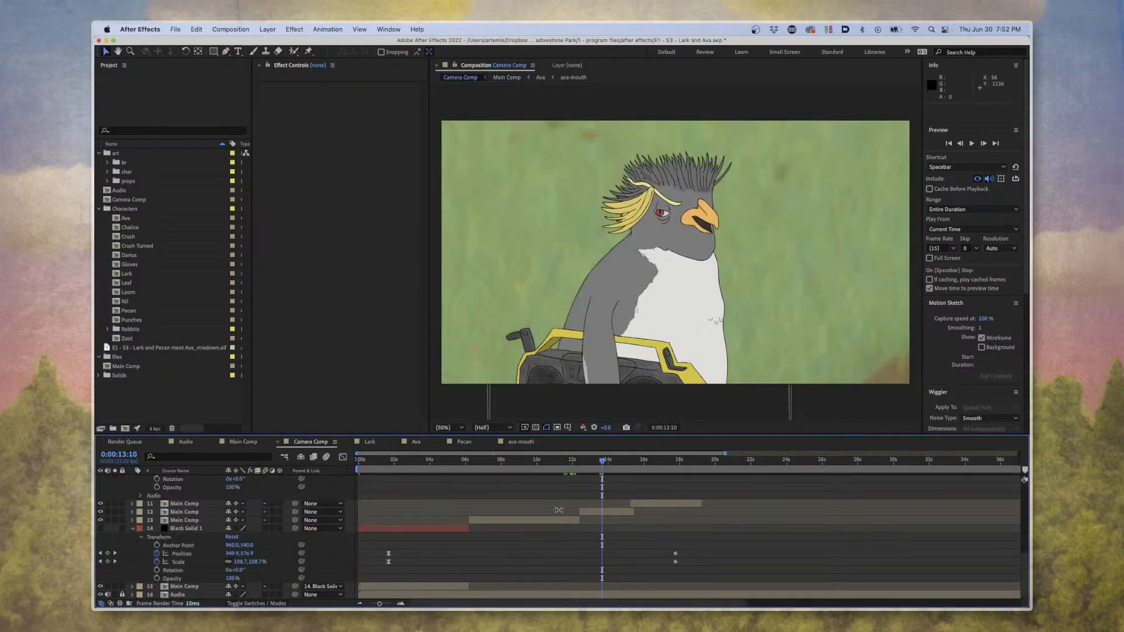
# Try repositioning the Main Comp shot on layer 12 within the Camera Comp frame, and undo the move.
pyautogui.click(613, 512)
pyautogui.moveTo(701, 260); pyautogui.dragTo(744, 242)
pyautogui.press('super+z')
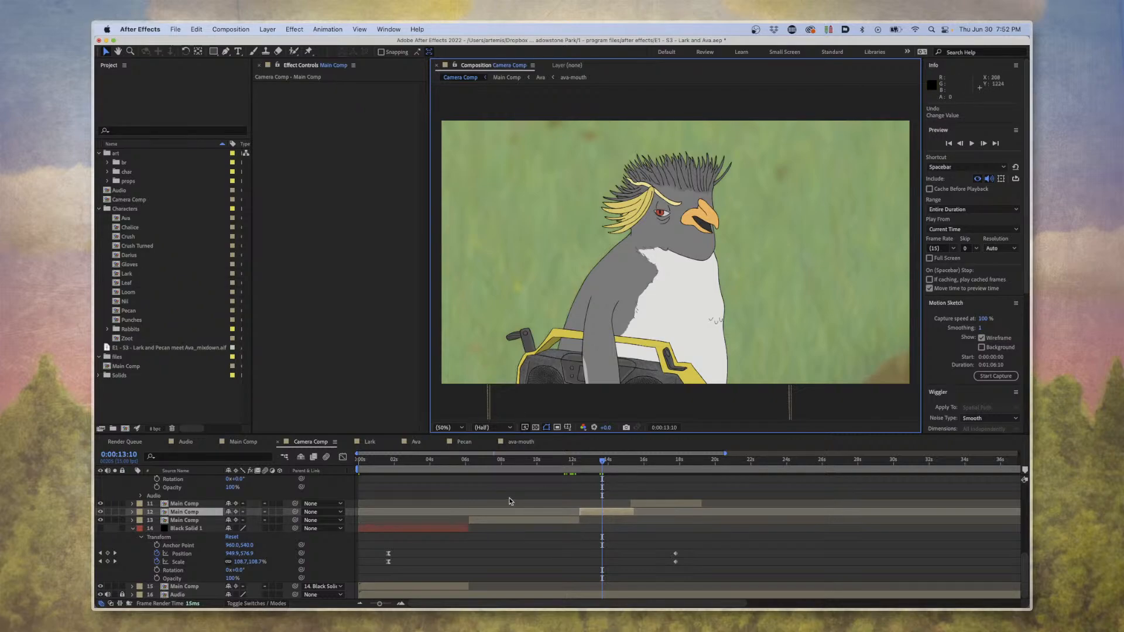
# View the Camera Comp shot at 0:00:06:06, deselect the layers, and return to the start of the timeline.
pyautogui.moveTo(521, 472); pyautogui.dragTo(473, 466)
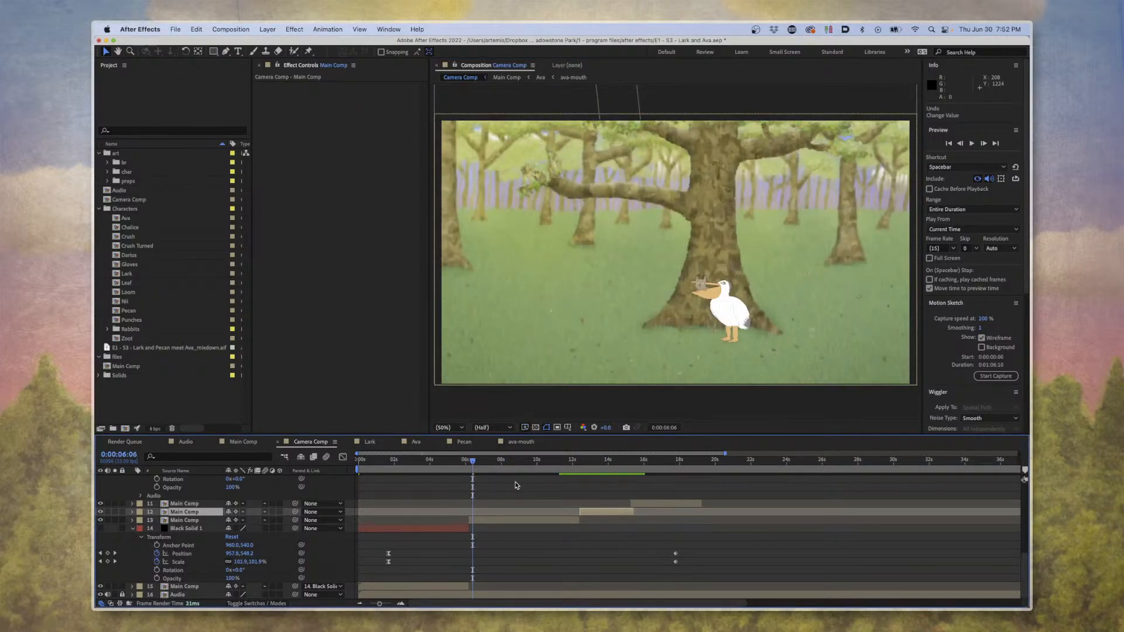
pyautogui.click(521, 512)
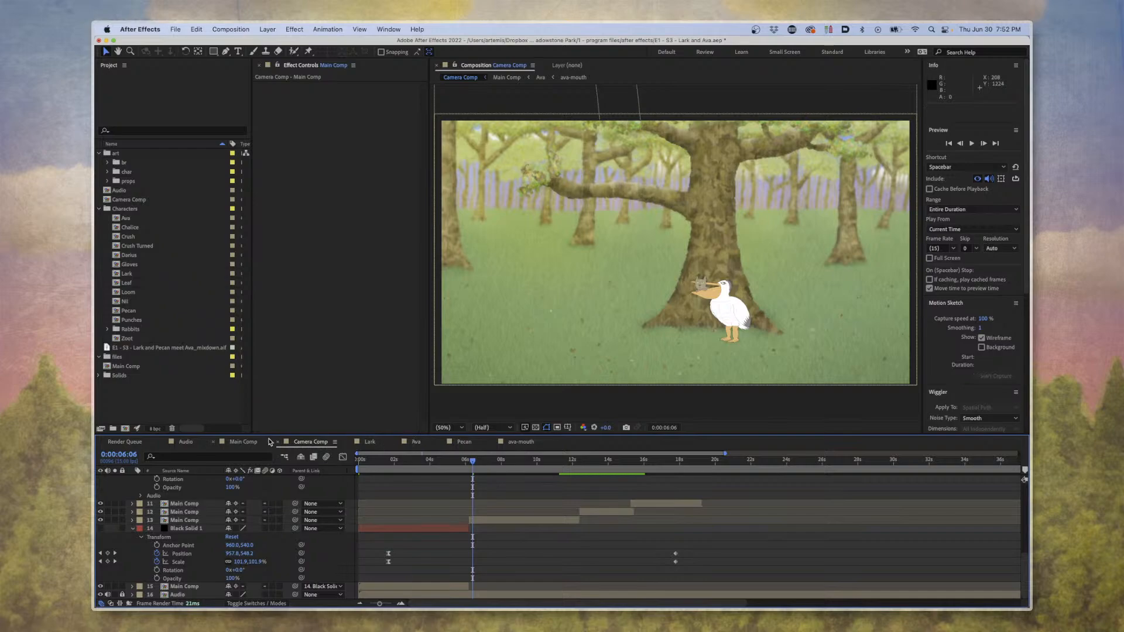
pyautogui.moveTo(418, 470); pyautogui.dragTo(348, 472)
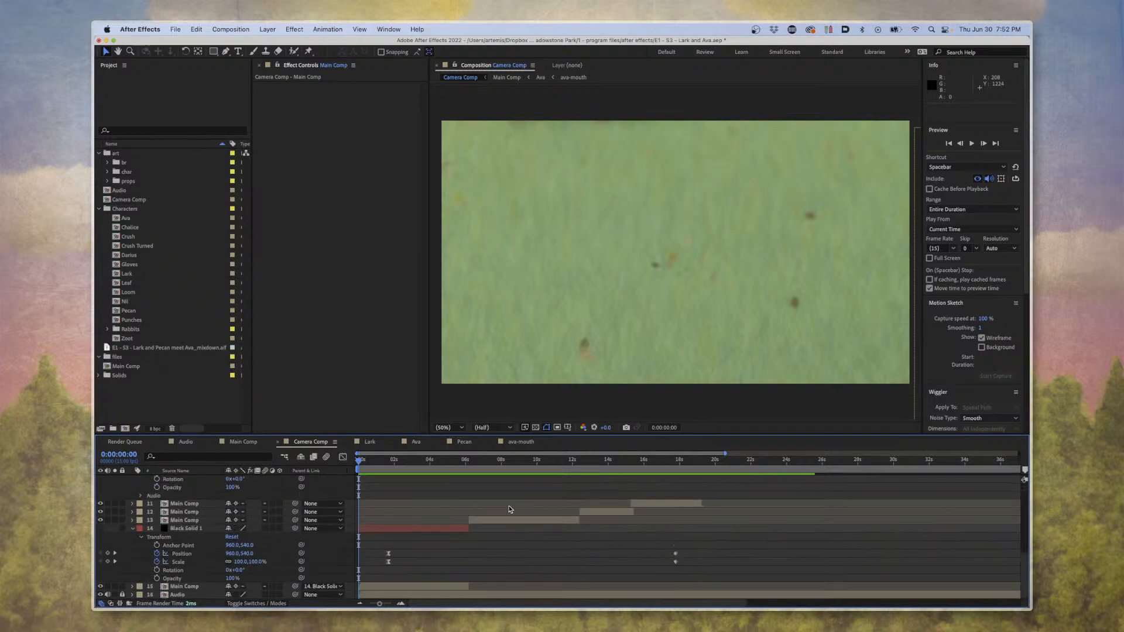
# Fit the whole Camera Comp duration in the timeline and collapse the layer properties to examine the sequence of Main Comp shots.
pyautogui.press('=')
pyautogui.press('=')
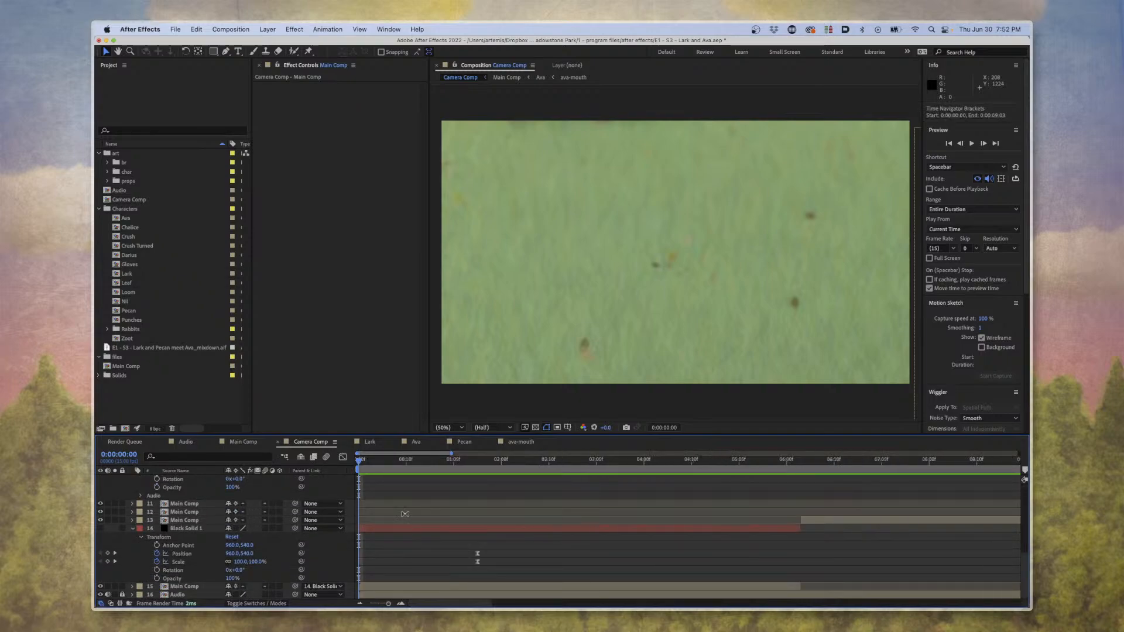
pyautogui.press('-')
pyautogui.hscroll(10, 432, 519)
pyautogui.press('-')
pyautogui.press('-')
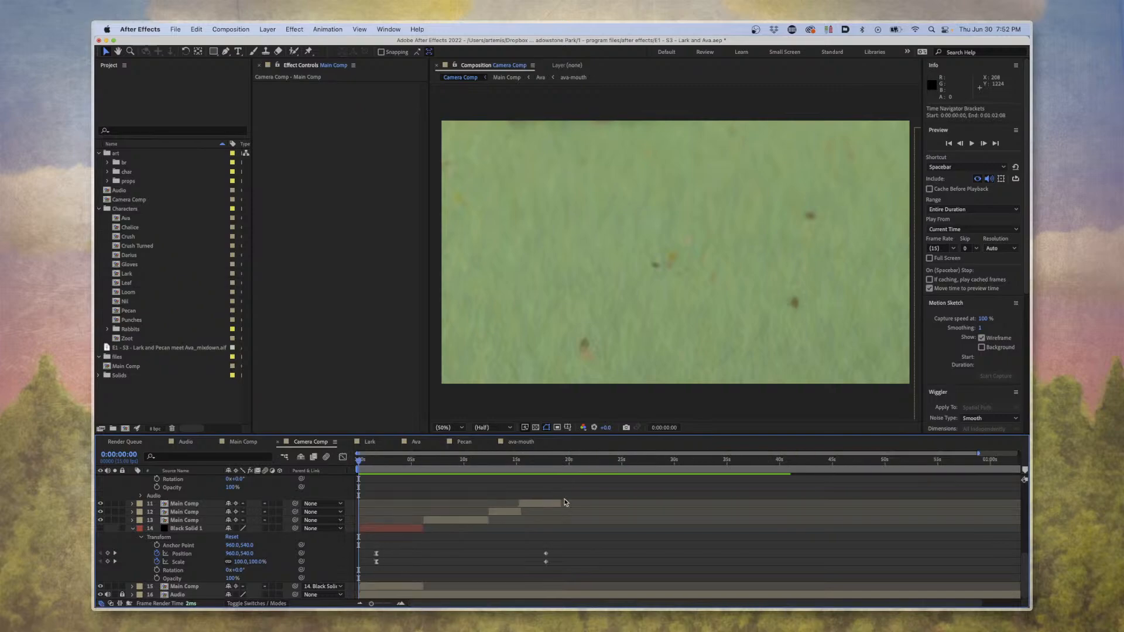
pyautogui.press('-')
pyautogui.scroll(10, 545, 511)
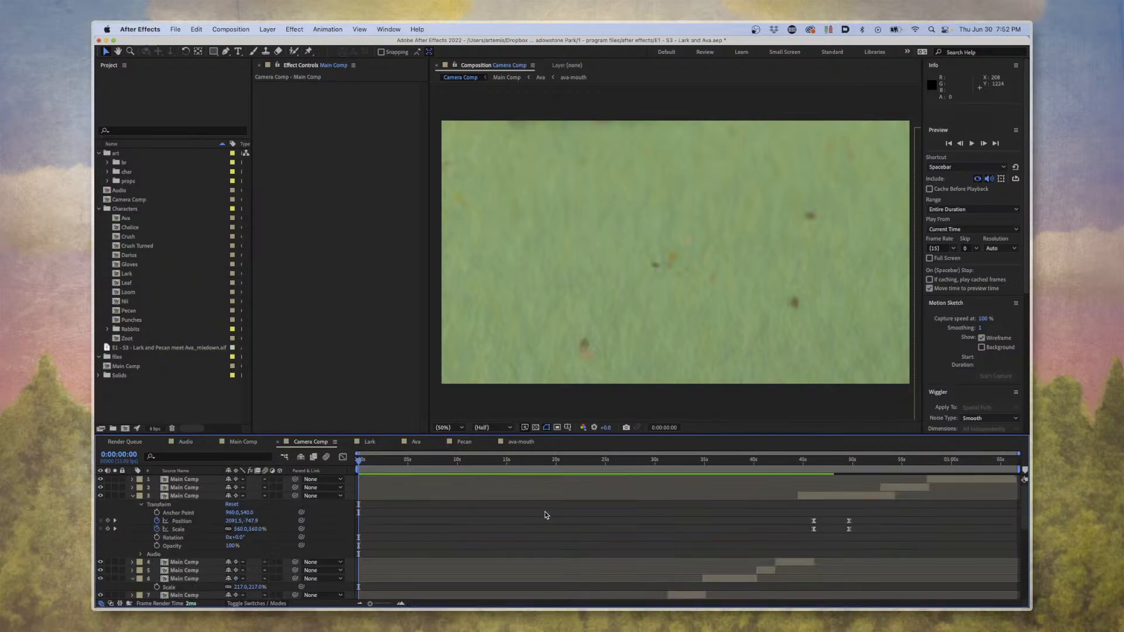
pyautogui.press('s')
pyautogui.press('s')
pyautogui.scroll(-1, 547, 510)
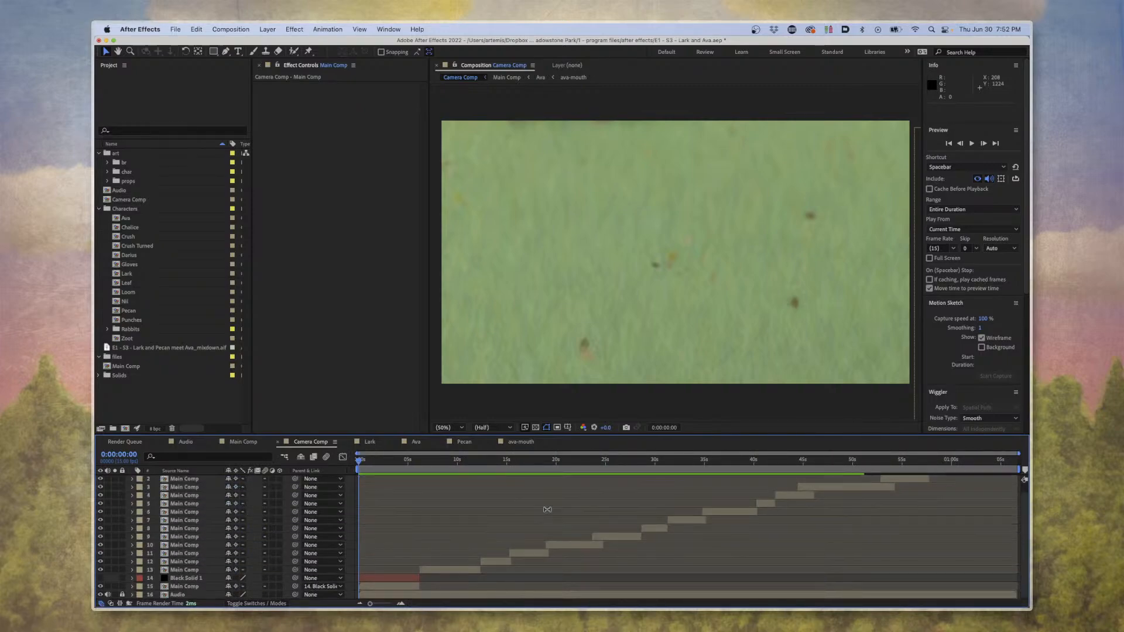
# Preview the Camera Comp shots from 0:00:20:03 to 0:00:29:04.
pyautogui.click(558, 474)
pyautogui.press('space')
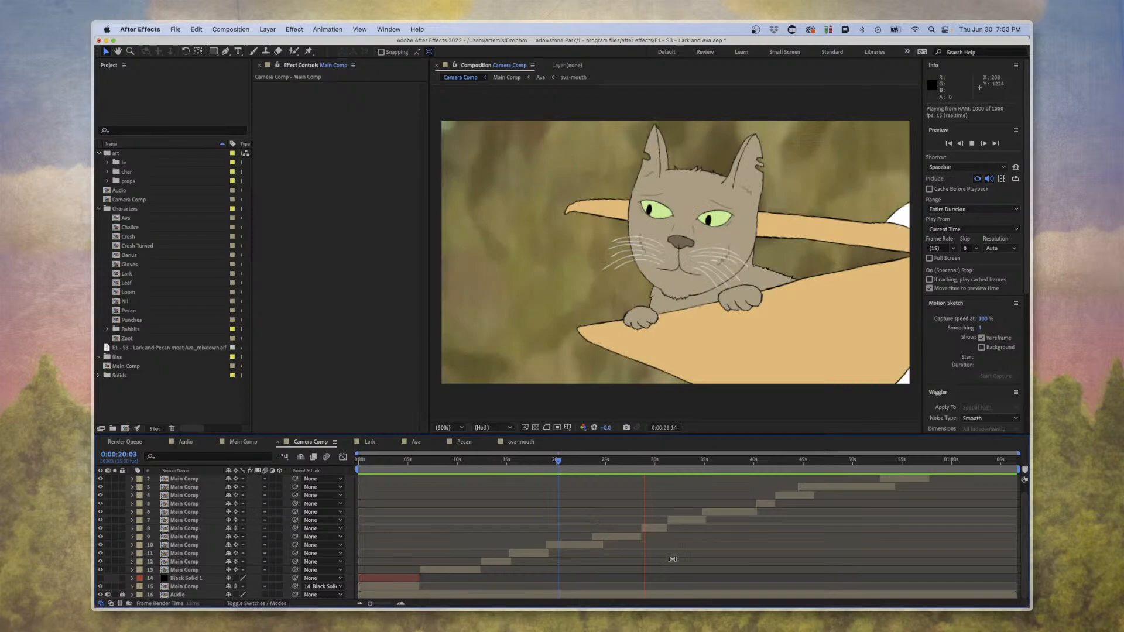
pyautogui.press('space')
pyautogui.press('=')
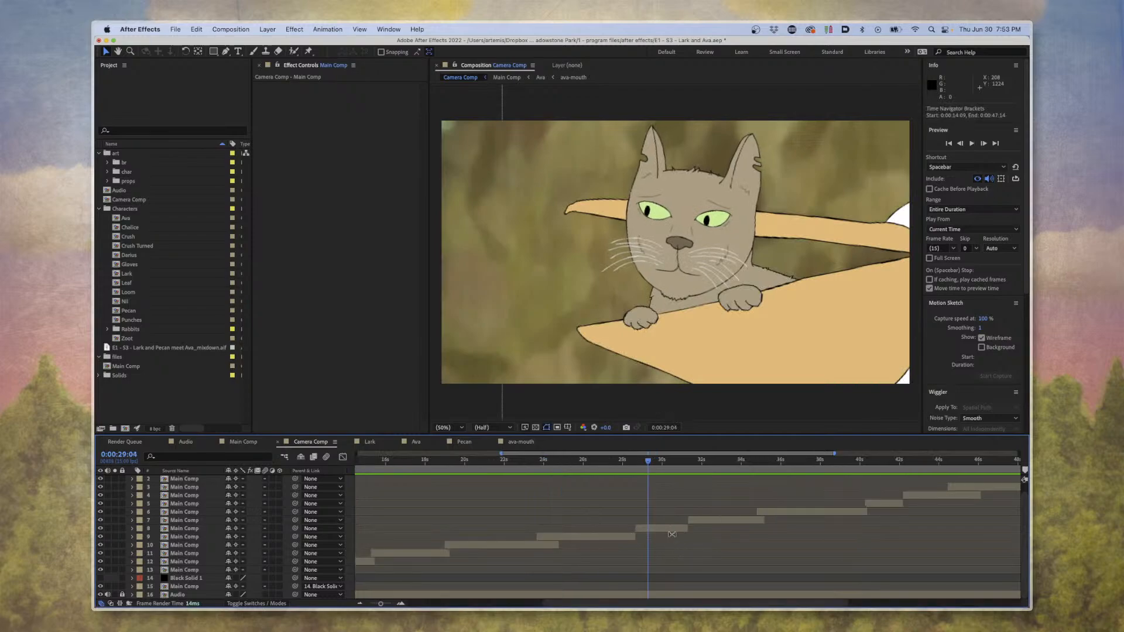
pyautogui.press('-')
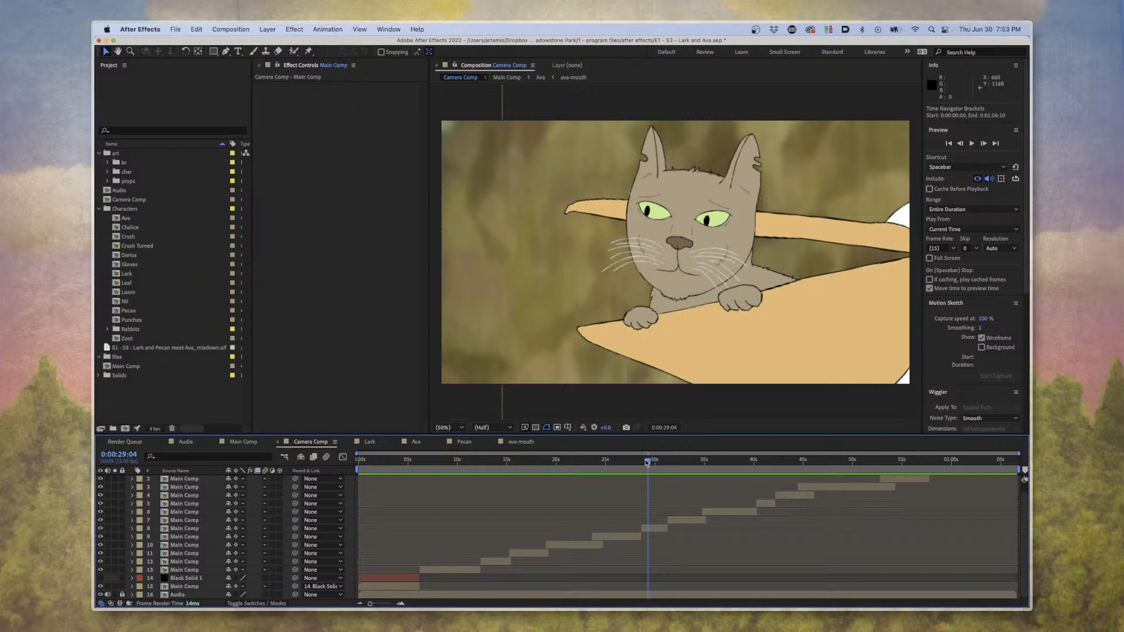
# Open Main Comp, scrub the wide forest scene from the start to 0:00:10:05, and return to the first frame.
pyautogui.moveTo(647, 463); pyautogui.dragTo(326, 473)
pyautogui.click(244, 442)
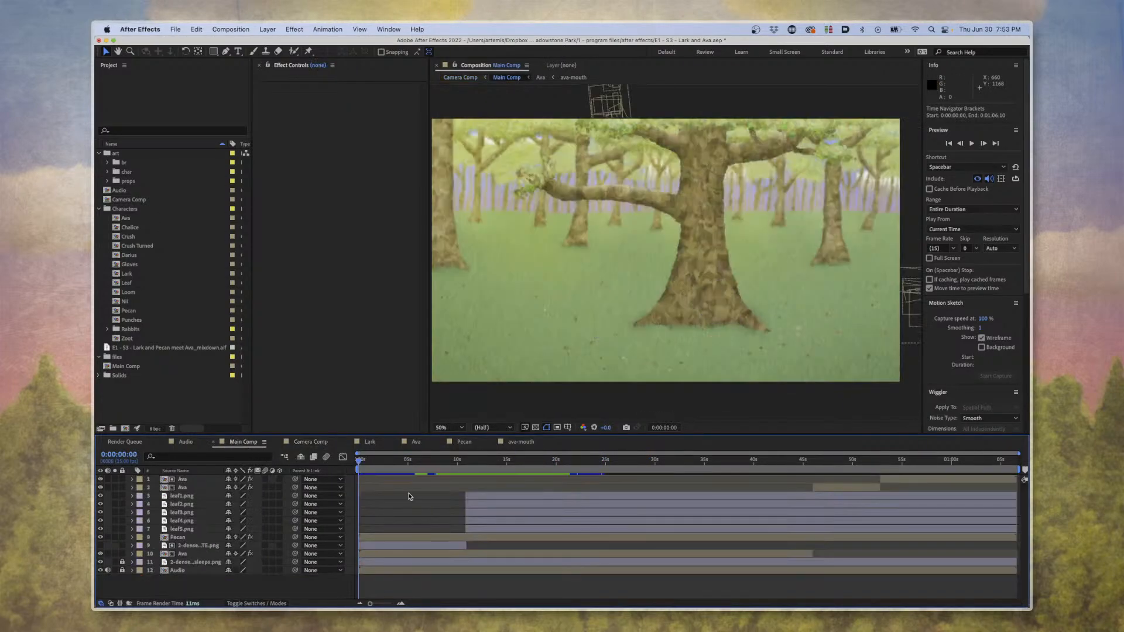
pyautogui.moveTo(426, 471); pyautogui.dragTo(462, 474)
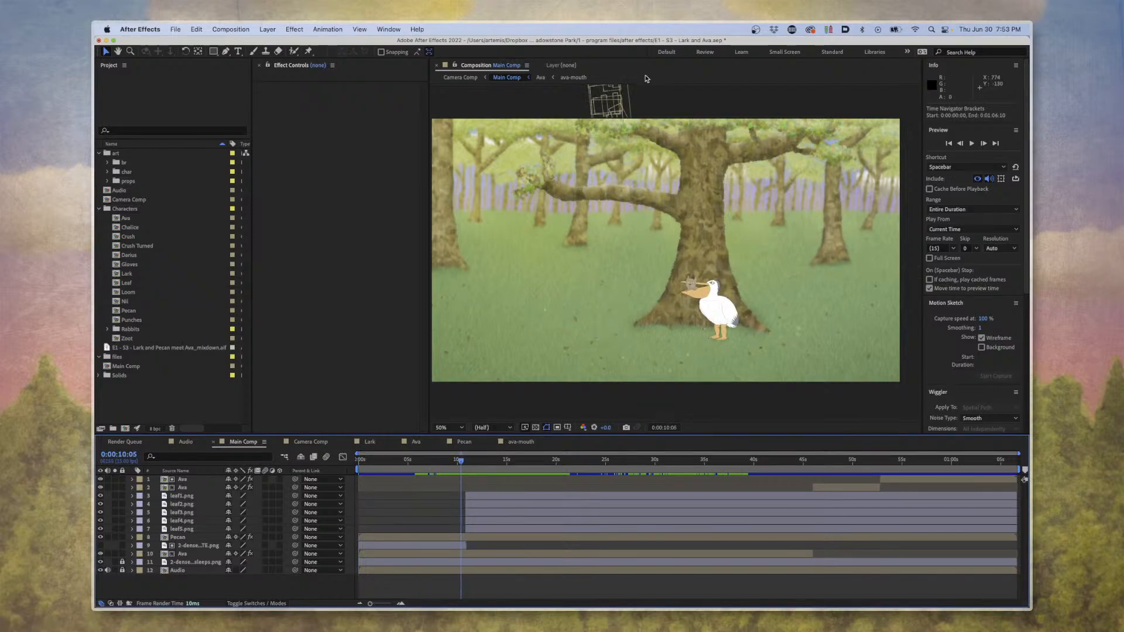
pyautogui.press('Home')
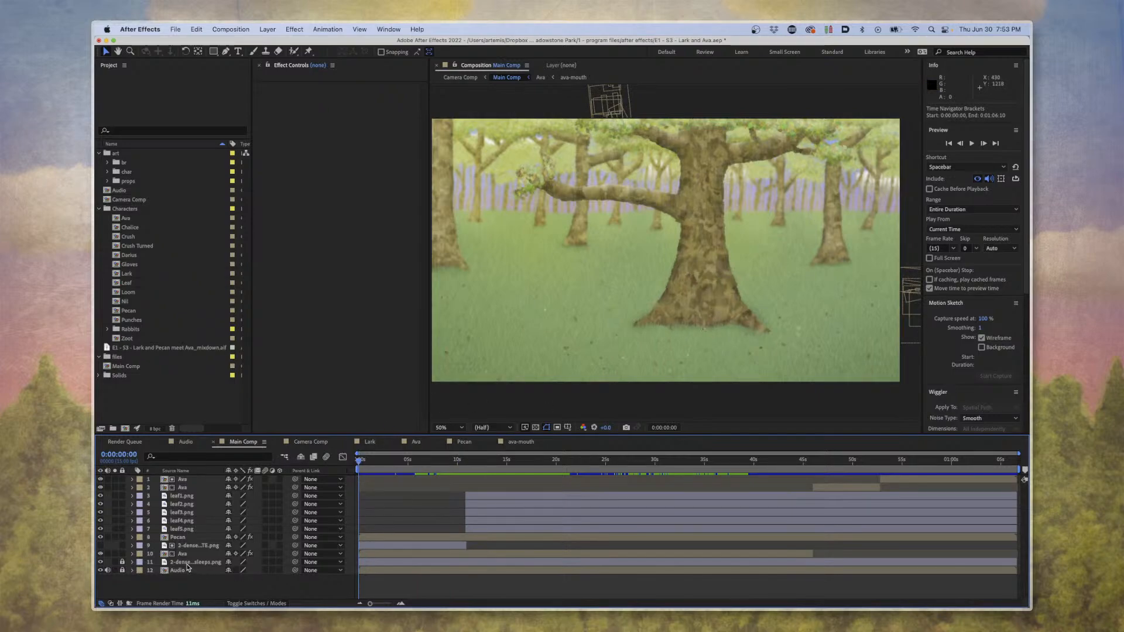
# Reveal the Pecan layer's Position keyframes and preview the pelican's walk into the scene from the first frame.
pyautogui.click(187, 537)
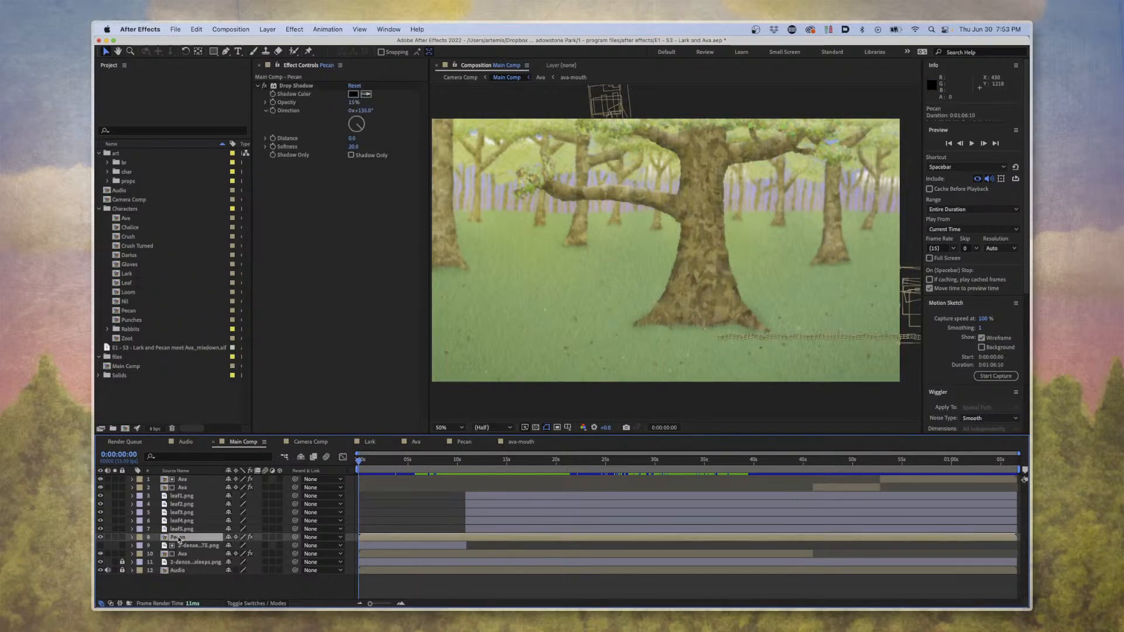
pyautogui.press('p')
pyautogui.press('=')
pyautogui.press('=')
pyautogui.press('=')
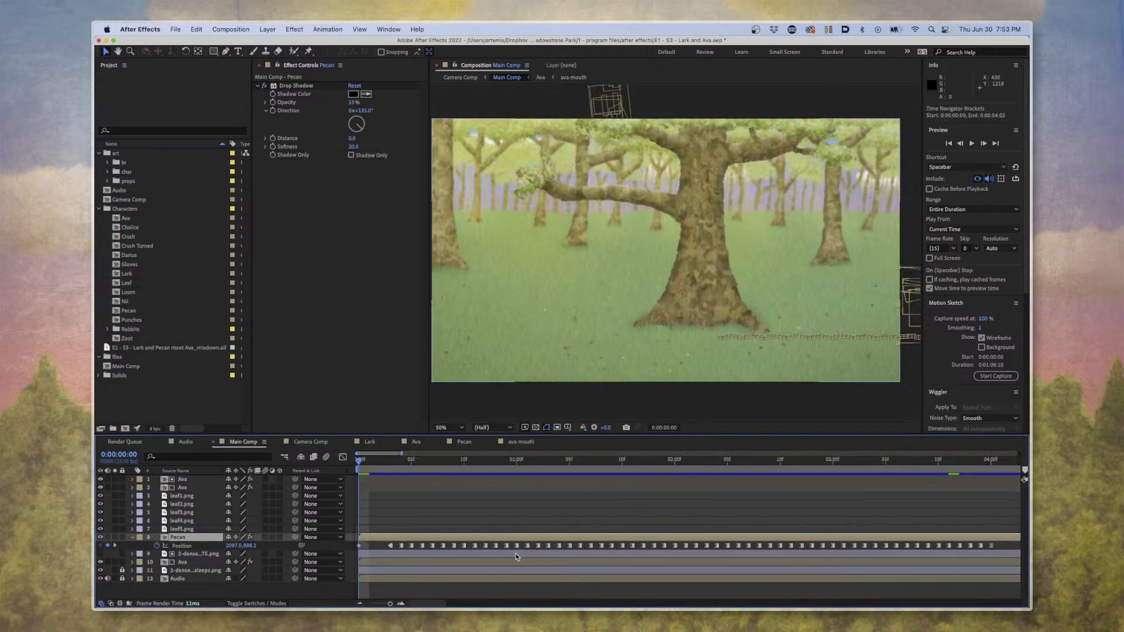
pyautogui.press('space')
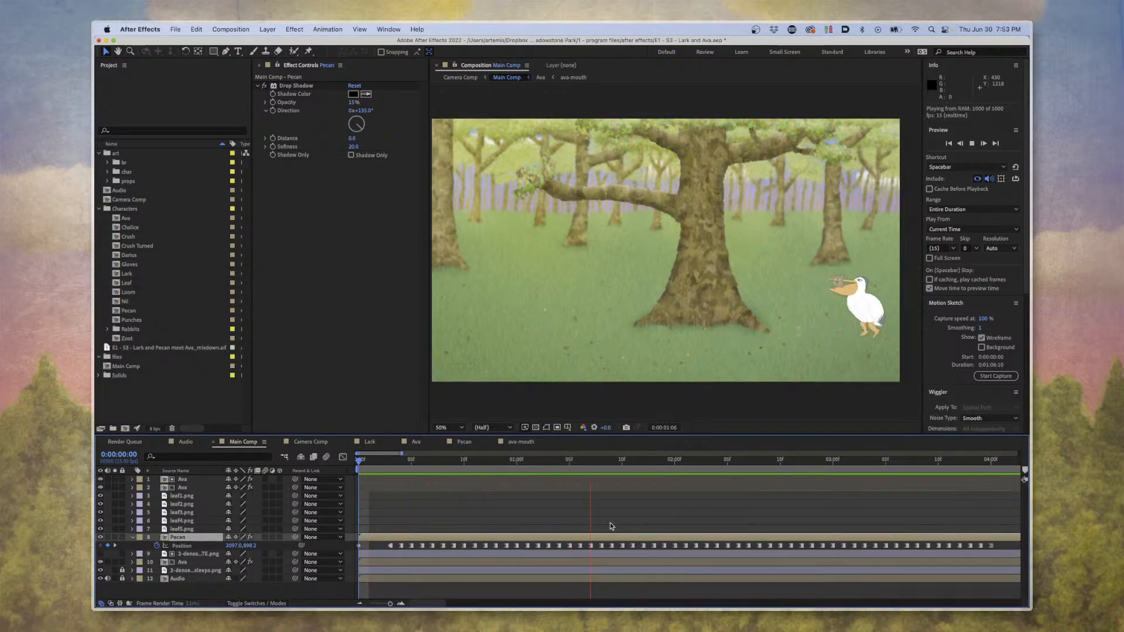
pyautogui.press('space')
# View the full span of Pecan's Position keyframes and preview Main Comp from 0:00:05:01.
pyautogui.press('-')
pyautogui.press('-')
pyautogui.press('-')
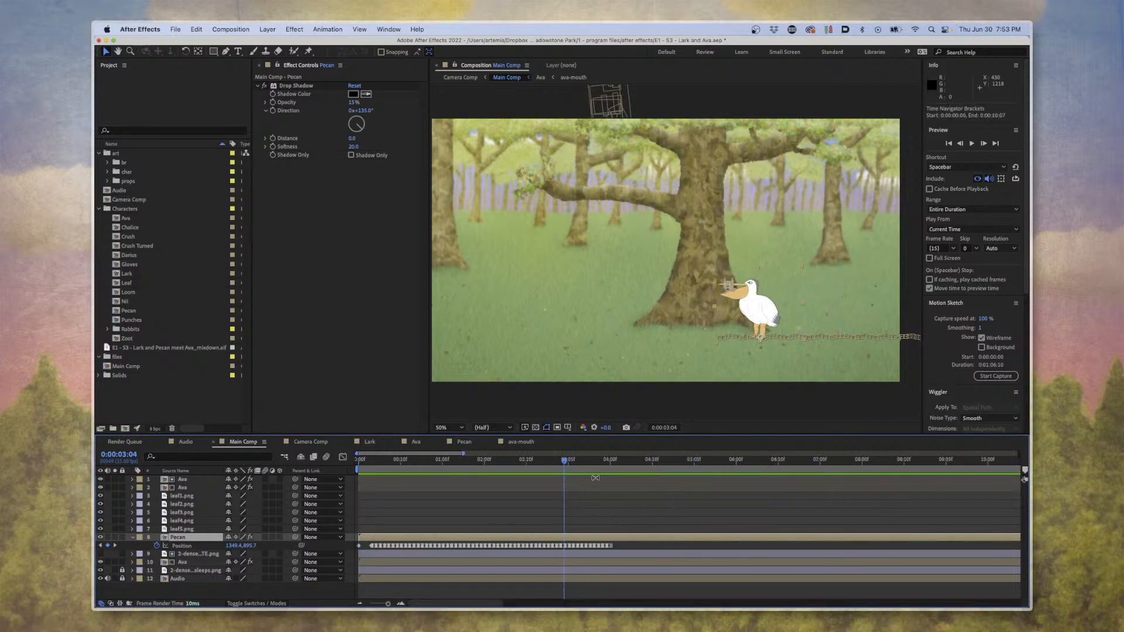
pyautogui.moveTo(450, 472); pyautogui.dragTo(677, 469)
pyautogui.press('space')
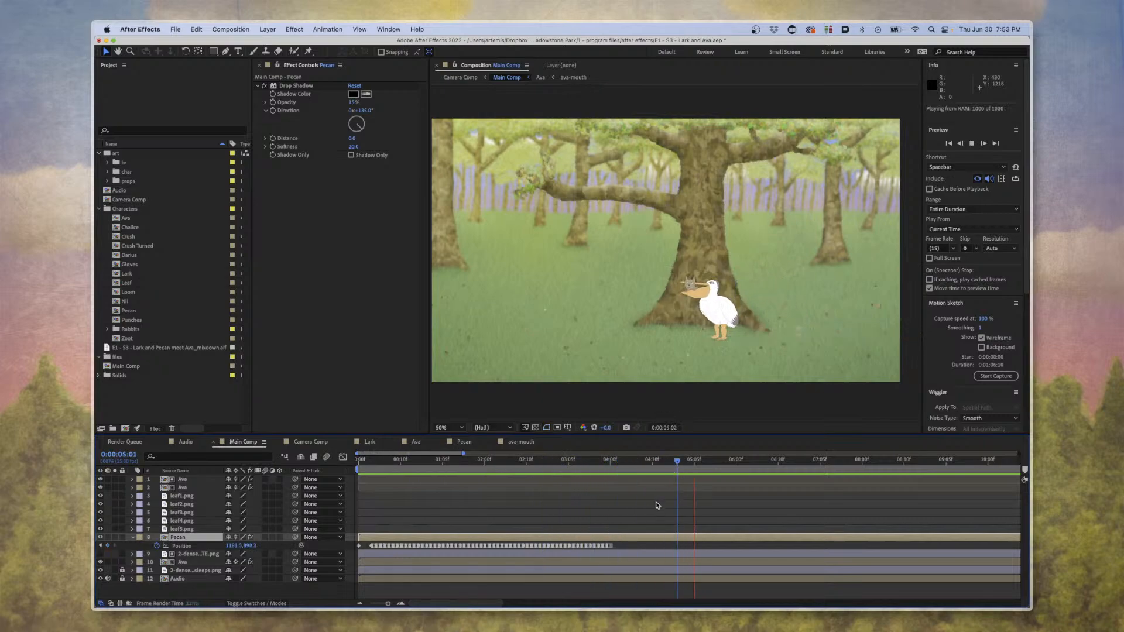
# Show the whole Main Comp duration and scrub the scene from 0:00:12:00 to 0:00:57:00.
pyautogui.press('-')
pyautogui.press('-')
pyautogui.press('-')
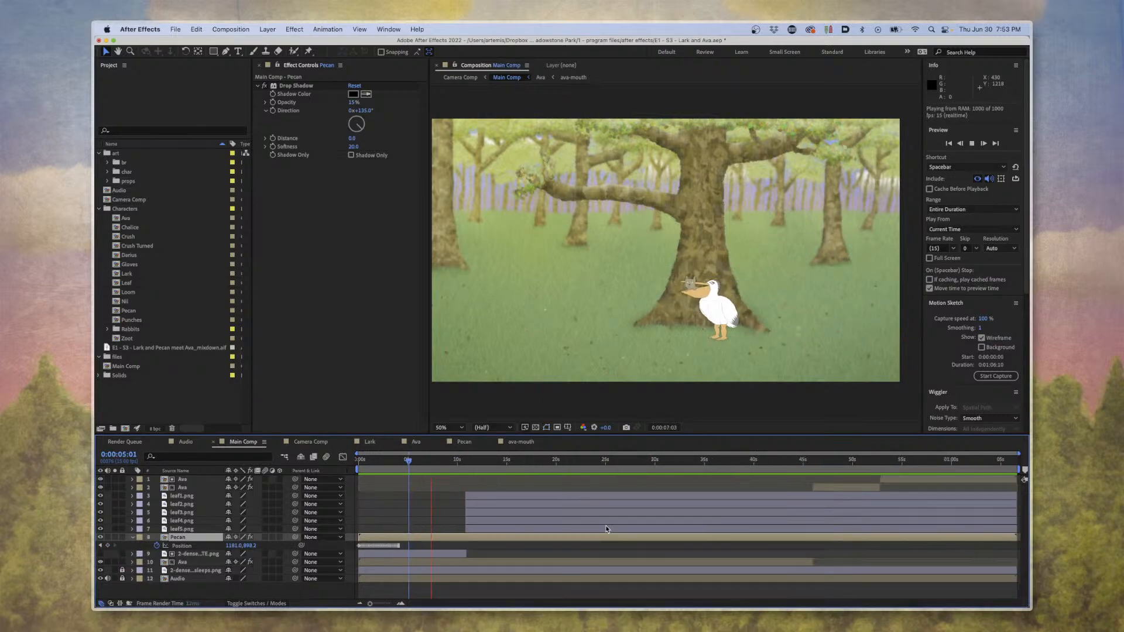
pyautogui.click(469, 467)
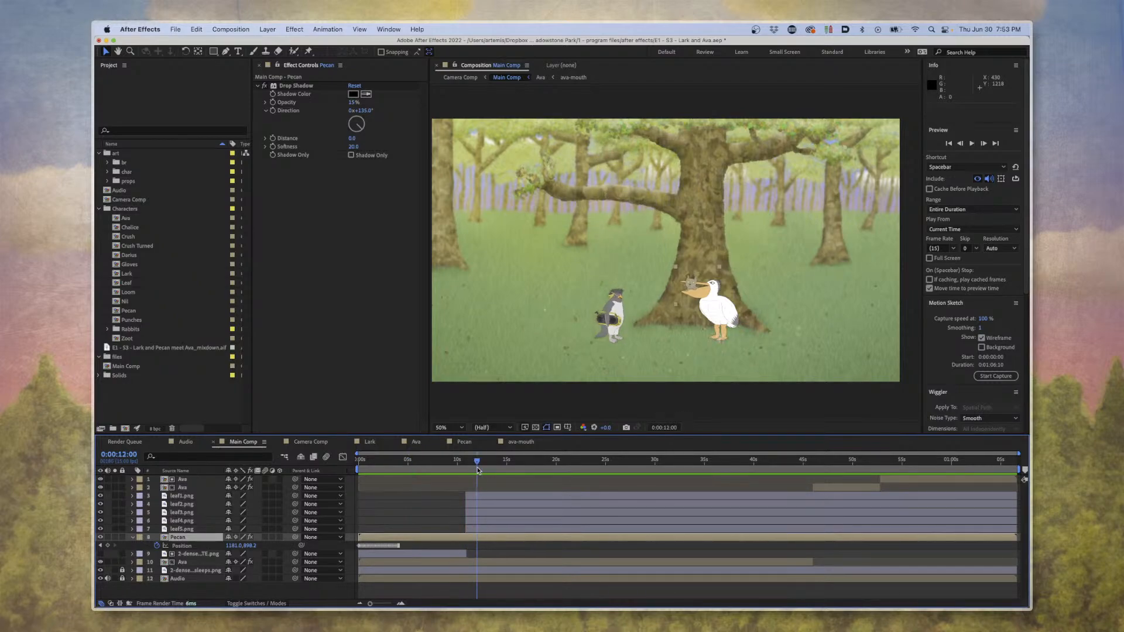
pyautogui.moveTo(469, 467); pyautogui.dragTo(922, 474)
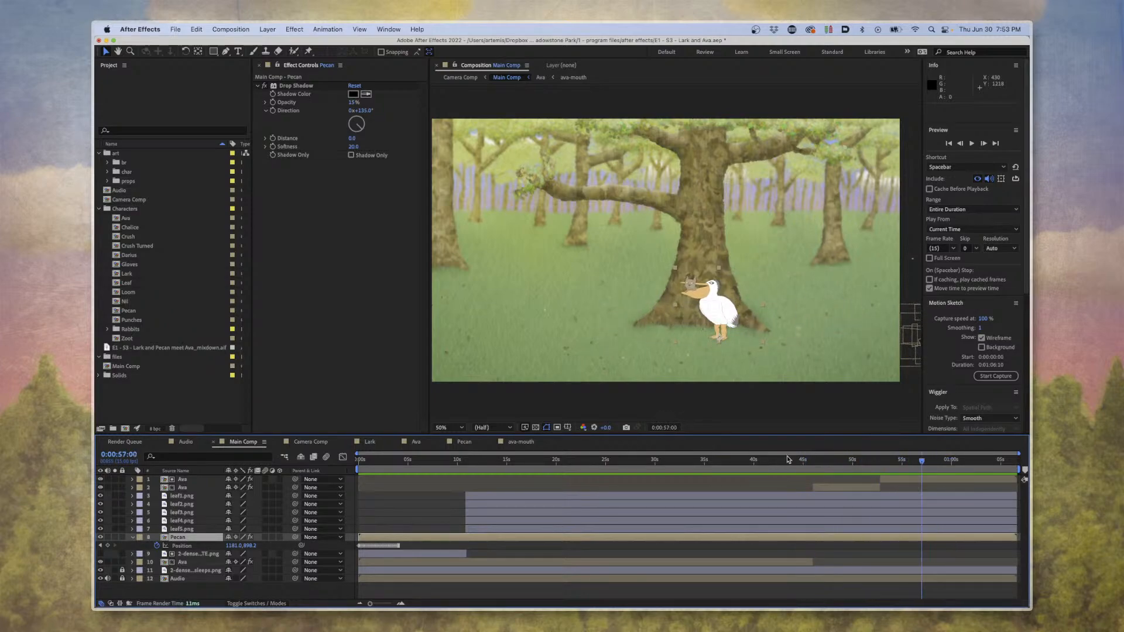
# Switch to Camera Comp and compare its close-up shots at 0:00:15:05, 0:00:18:11 and 0:00:26:04.
pyautogui.click(311, 442)
pyautogui.click(510, 461)
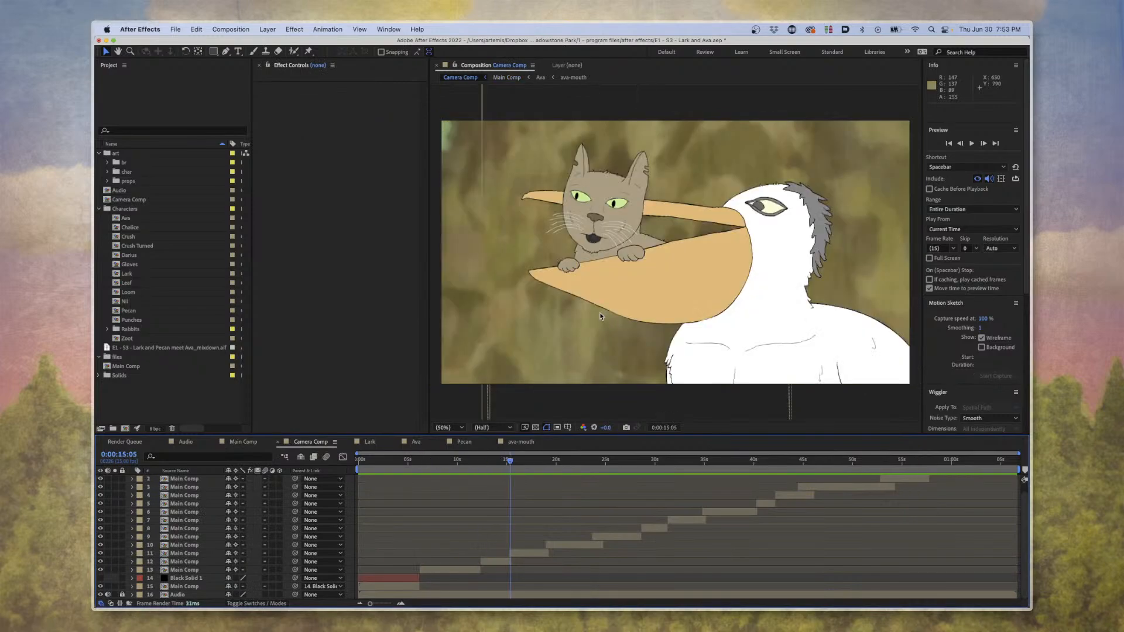
pyautogui.press('=')
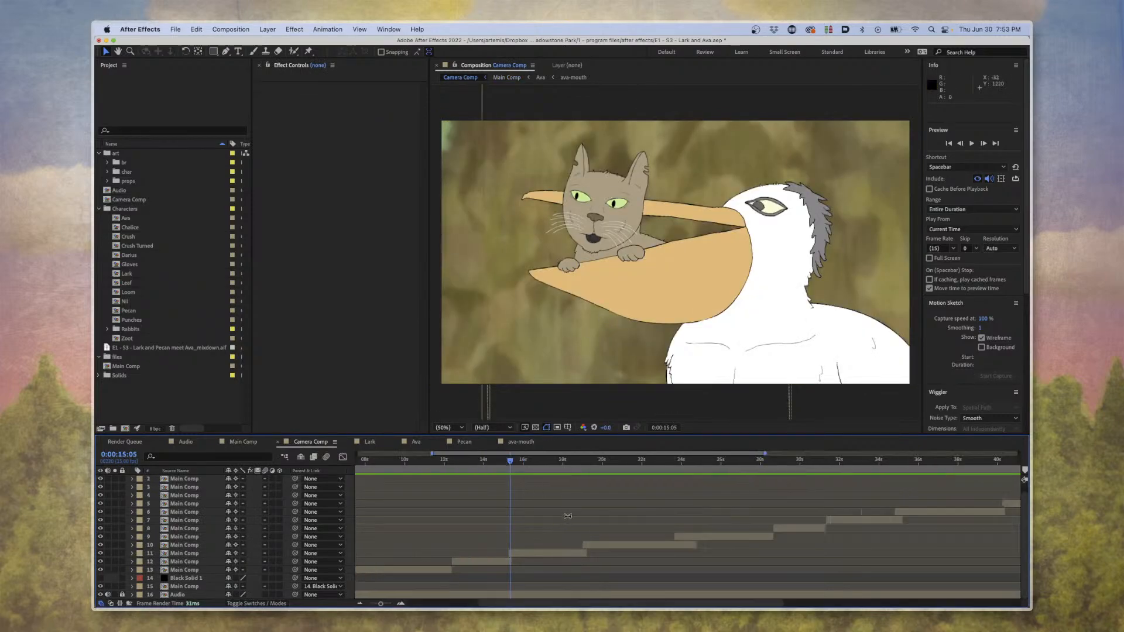
pyautogui.moveTo(527, 475); pyautogui.dragTo(578, 477)
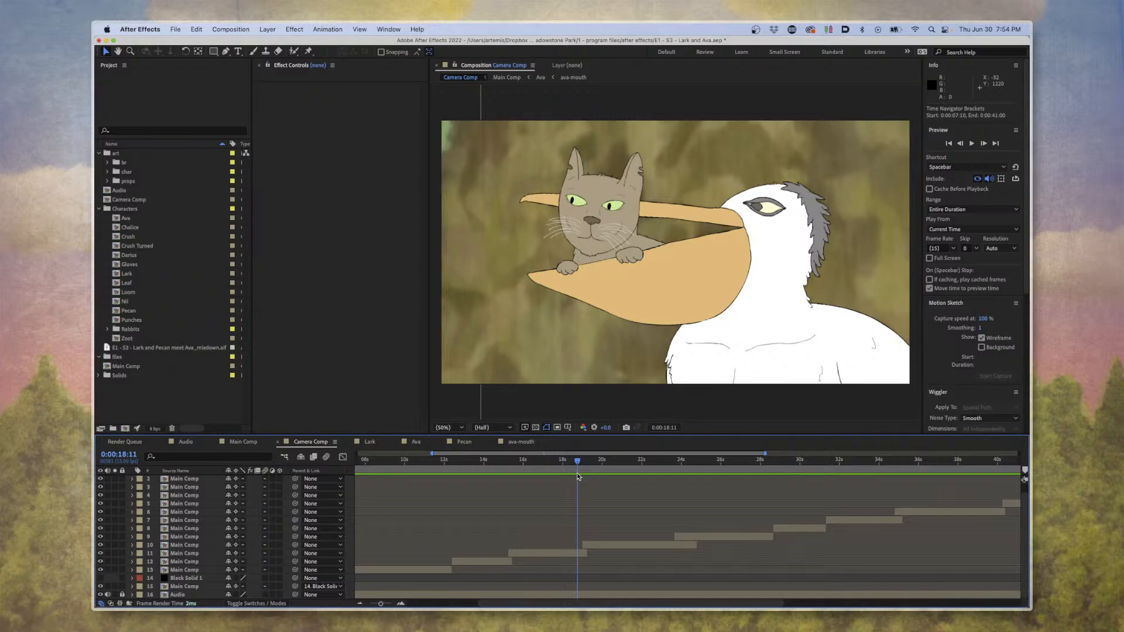
pyautogui.moveTo(541, 462); pyautogui.dragTo(724, 456)
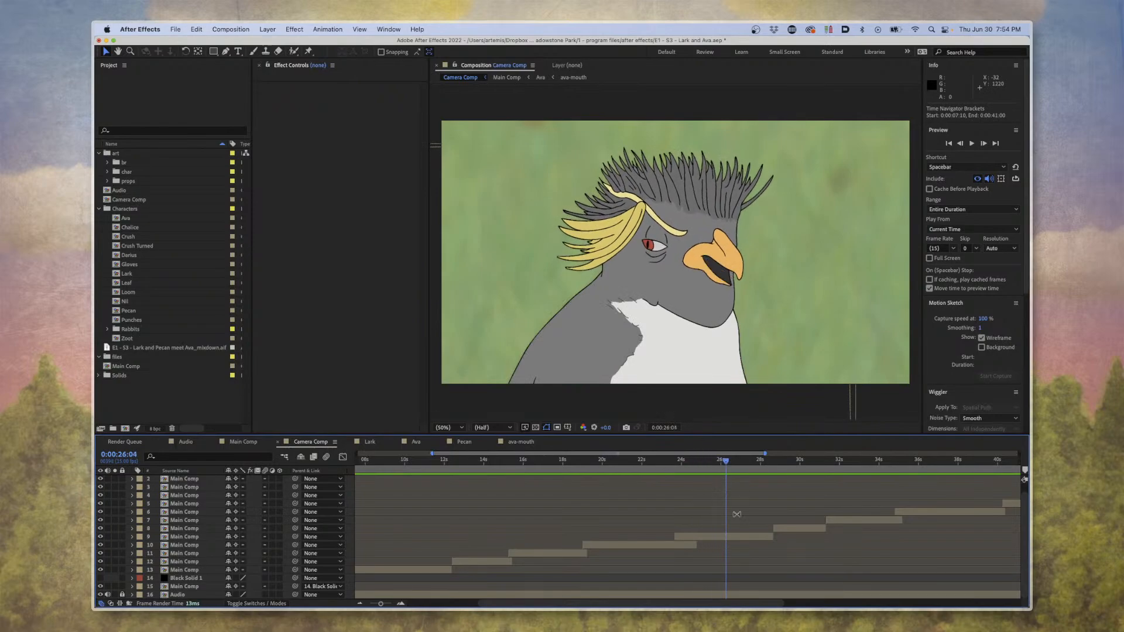
# Preview the later Camera Comp shots from 0:00:45:12.
pyautogui.hscroll(5, 736, 514)
pyautogui.click(607, 458)
pyautogui.press('space')
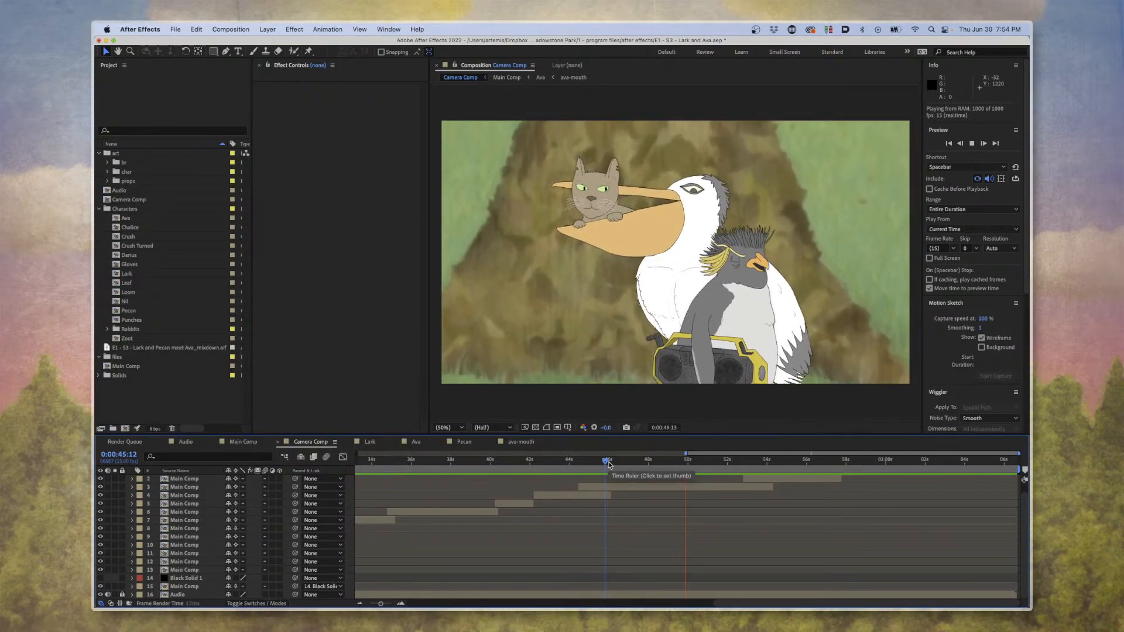
# Open Main Comp from its shot layer and view Pecan and Ava at 200% at 0:00:50:13.
pyautogui.doubleClick(651, 489)
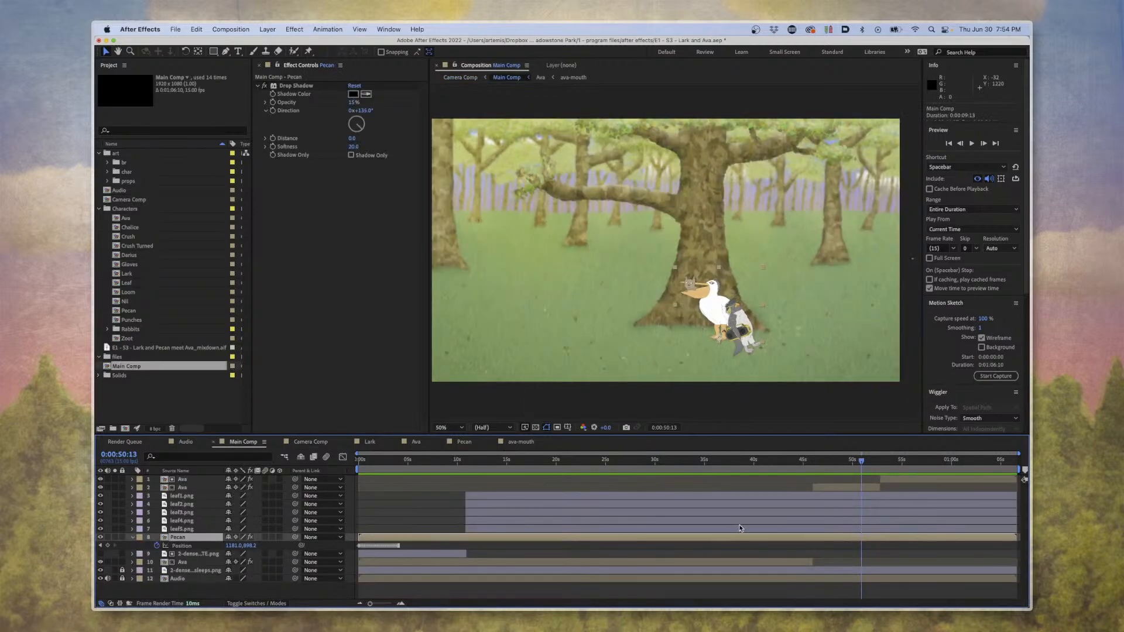
pyautogui.scroll(6, 736, 399)
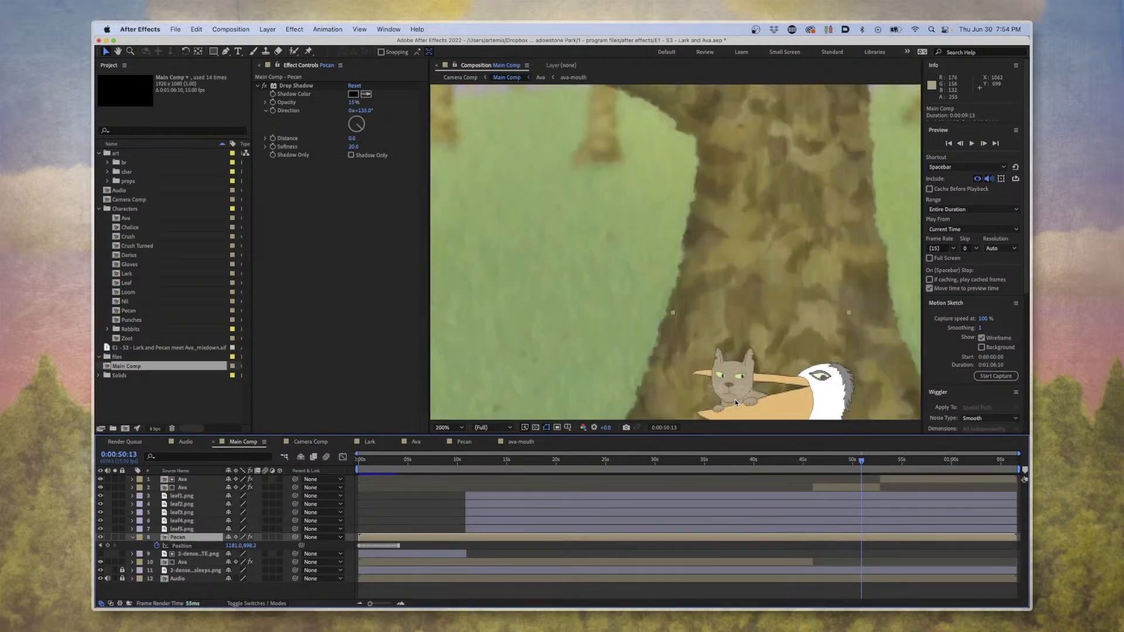
pyautogui.moveTo(714, 319); pyautogui.dragTo(563, 29)
pyautogui.press('v')
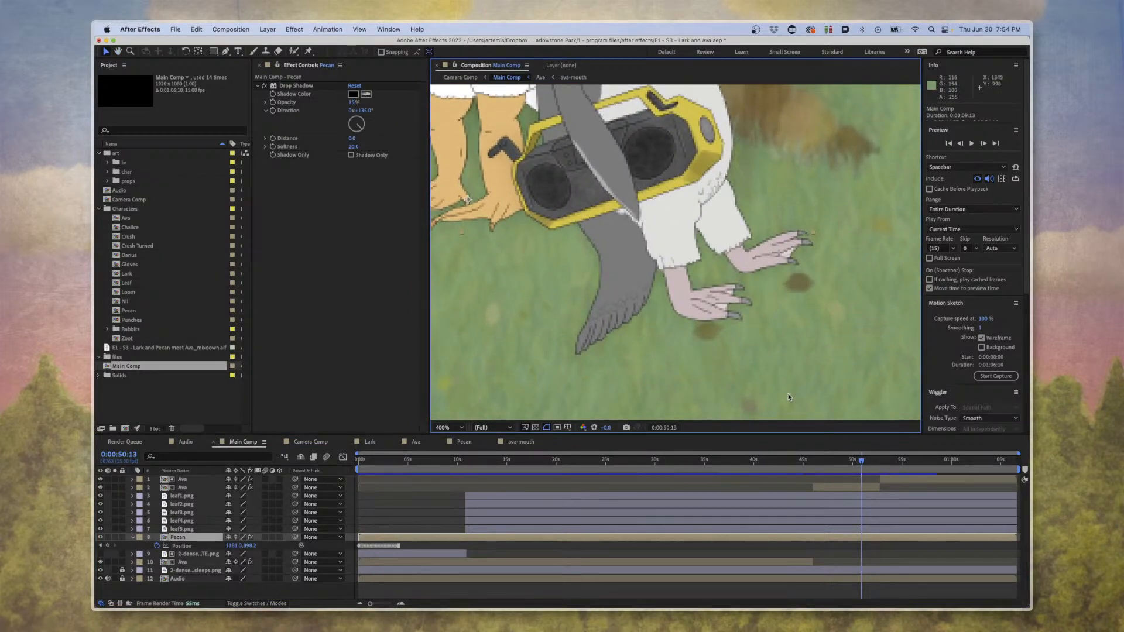
pyautogui.press(',')
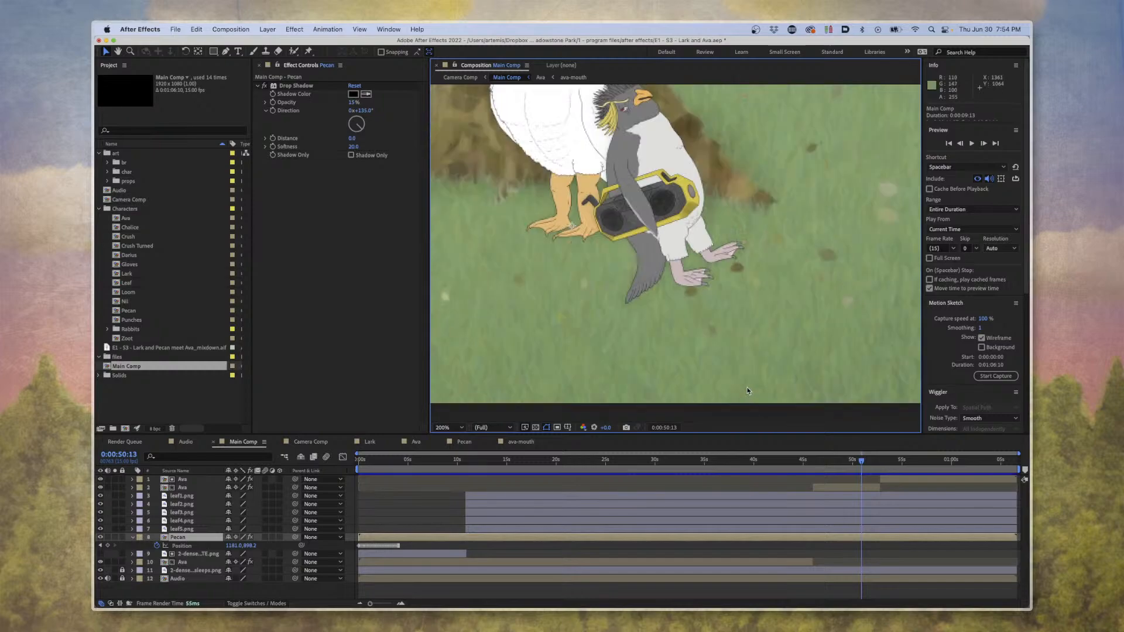
pyautogui.scroll(5, 650, 259)
pyautogui.hscroll(-3, 651, 258)
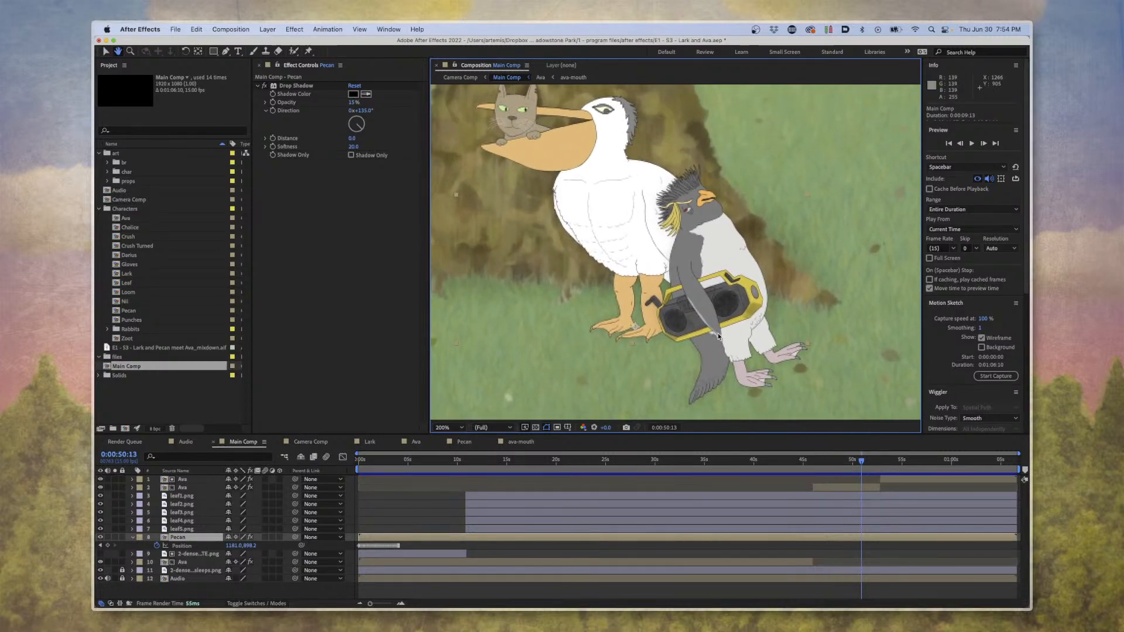
# Preview Ava's walk away from Pecan in Main Comp from 0:00:50:01 and again from 0:00:51:05.
pyautogui.moveTo(863, 467); pyautogui.dragTo(846, 468)
pyautogui.press('space')
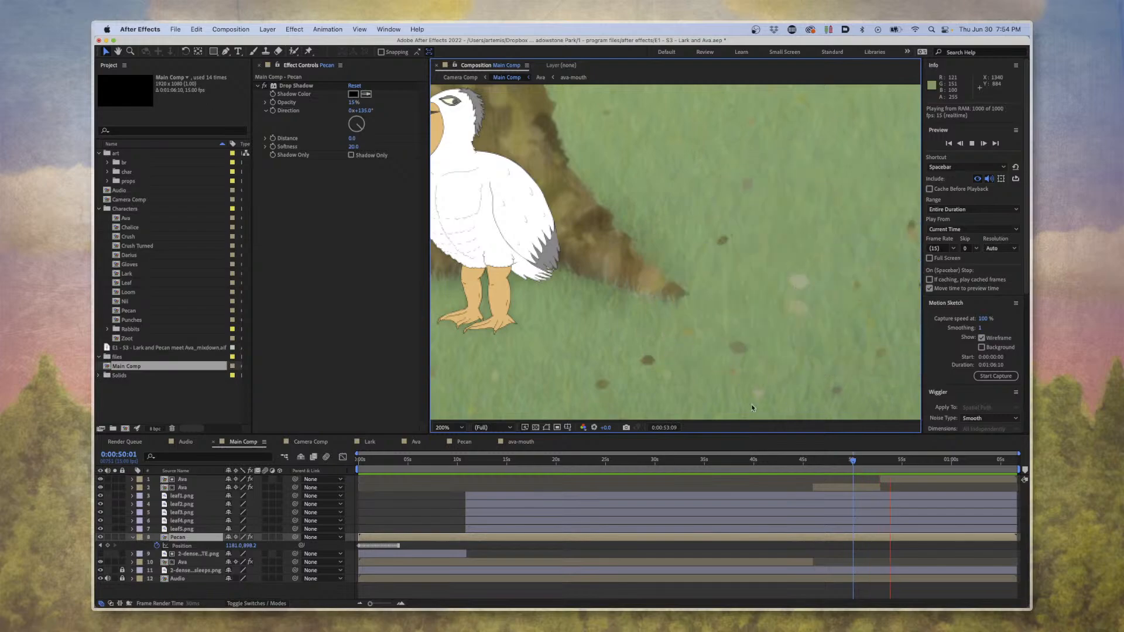
pyautogui.moveTo(770, 460); pyautogui.dragTo(866, 467)
pyautogui.press('space')
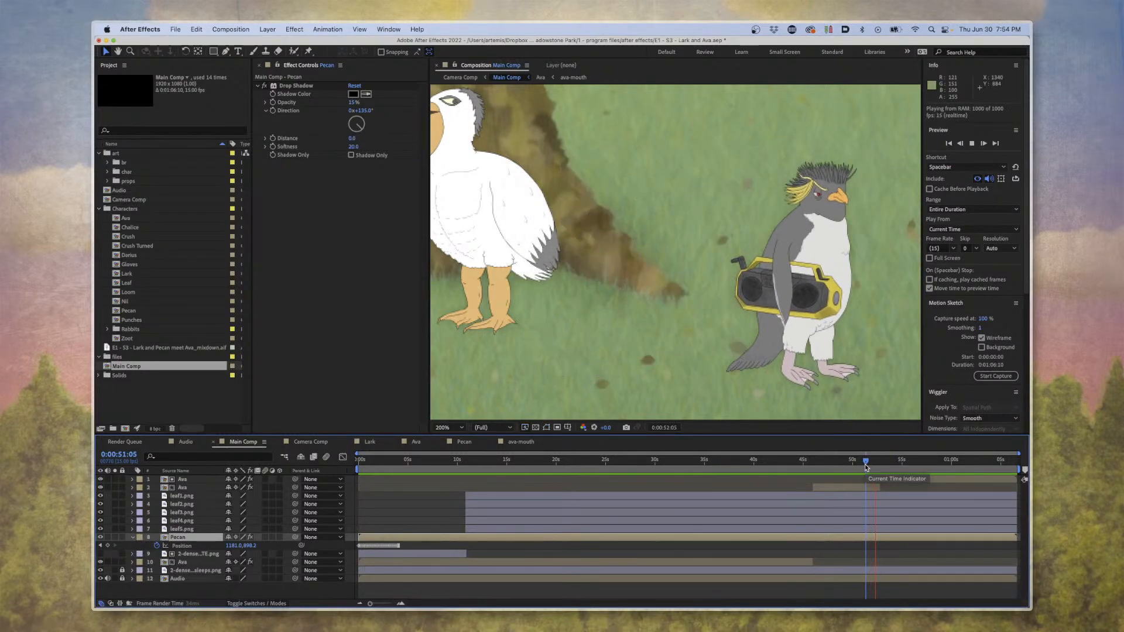
pyautogui.press('space')
pyautogui.click(863, 469)
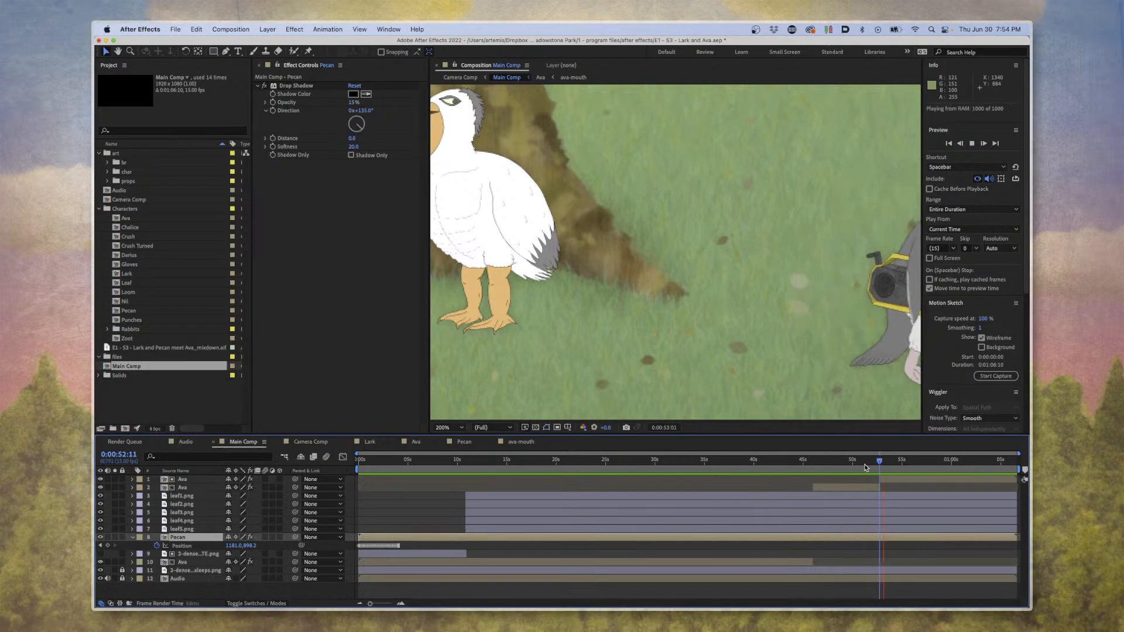
# Switch to Camera Comp and preview Ava walking away from Pecan in the wide shot from 0:00:51:06.
pyautogui.press('space')
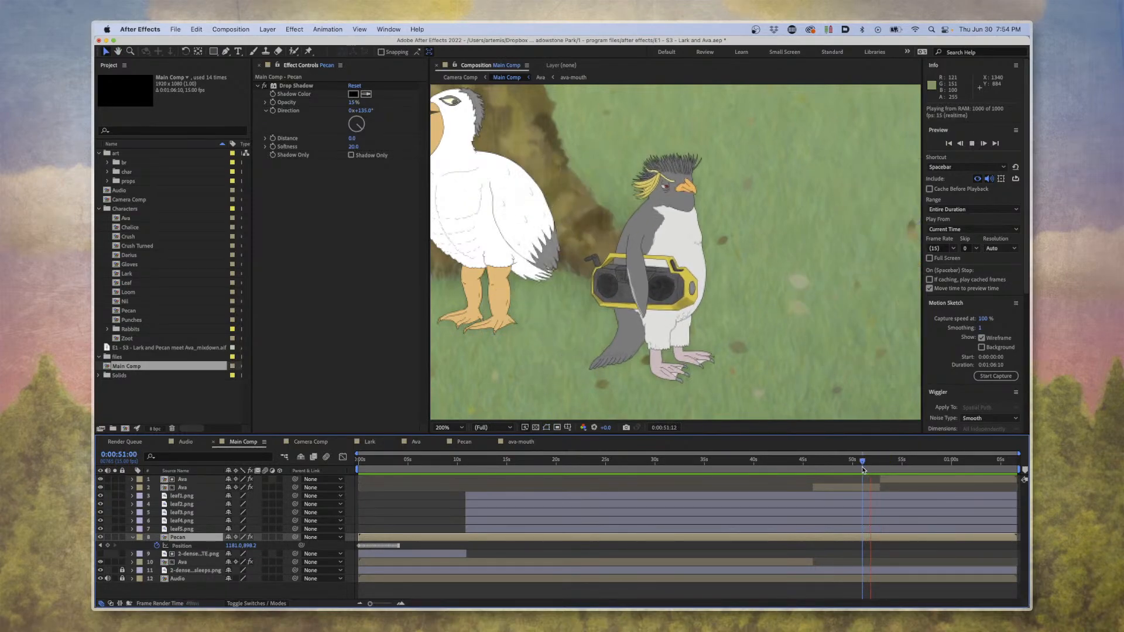
pyautogui.click(310, 441)
pyautogui.click(689, 468)
pyautogui.press('space')
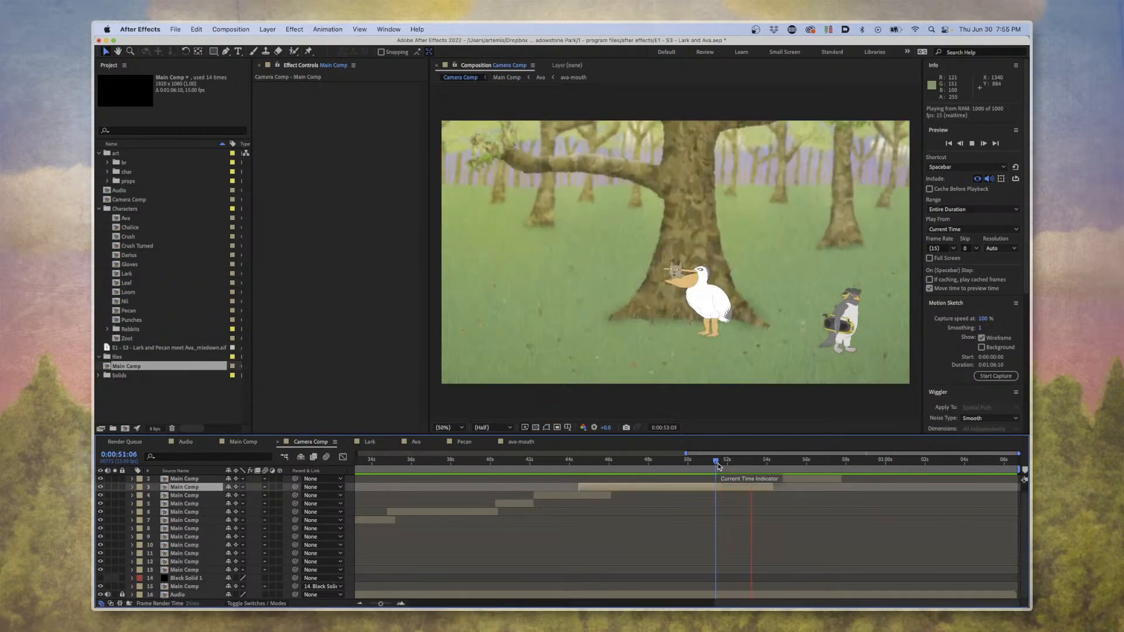
pyautogui.press('space')
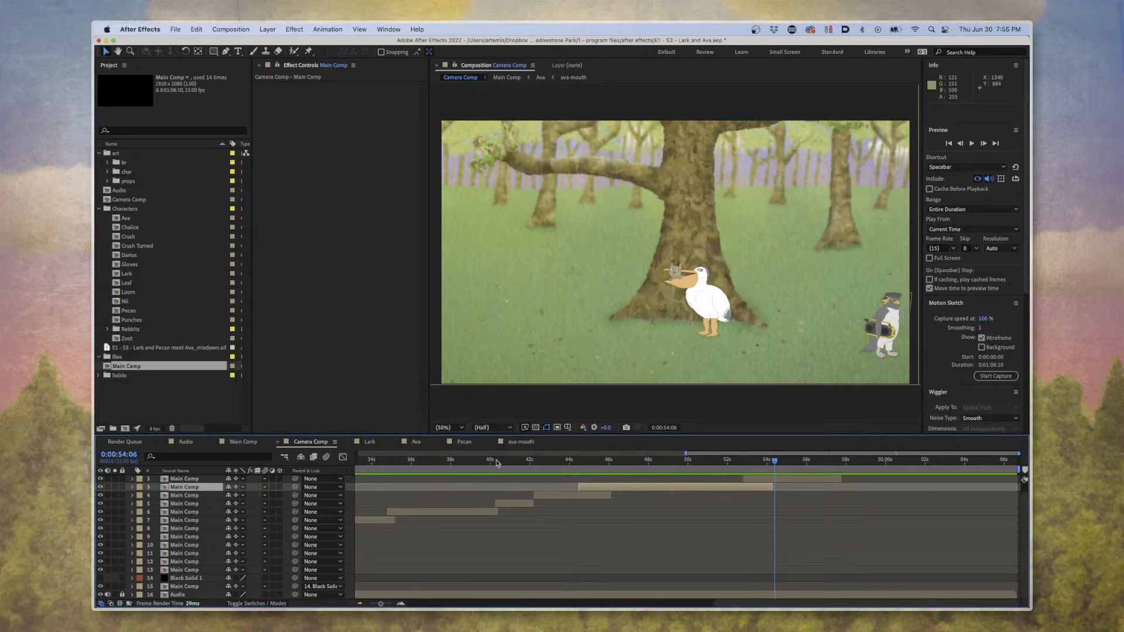
# View the Camera Comp shot at 0:00:38:13 and go to the wide shot at 0:00:11:03.
pyautogui.moveTo(521, 460); pyautogui.dragTo(468, 460)
pyautogui.moveTo(686, 453); pyautogui.dragTo(538, 505)
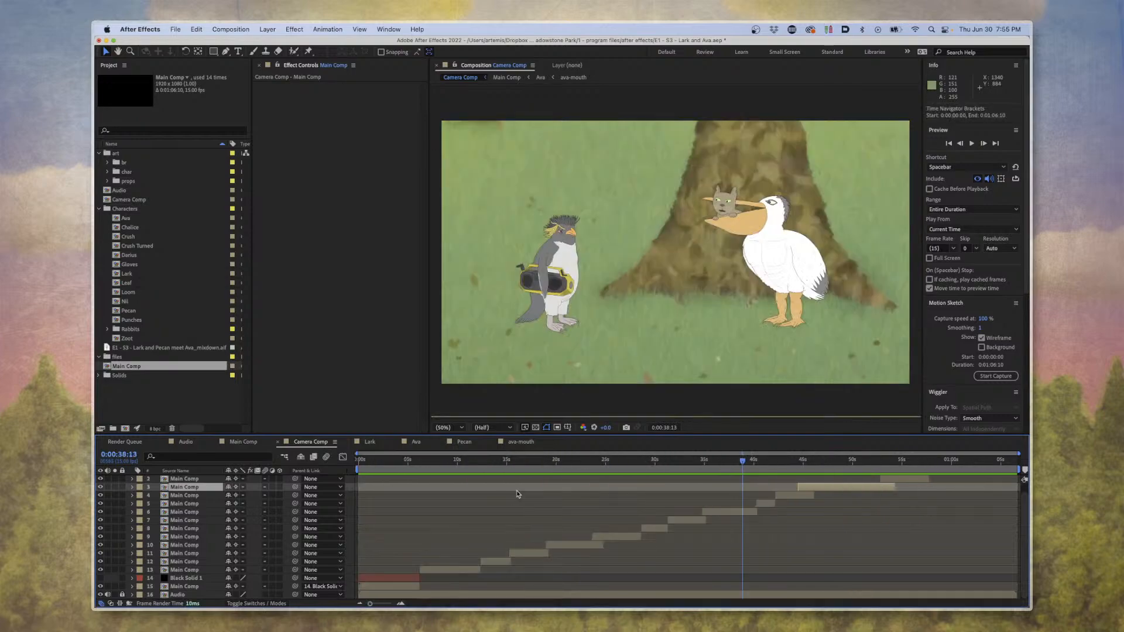
pyautogui.moveTo(485, 461); pyautogui.dragTo(546, 465)
pyautogui.press('=')
pyautogui.press('=')
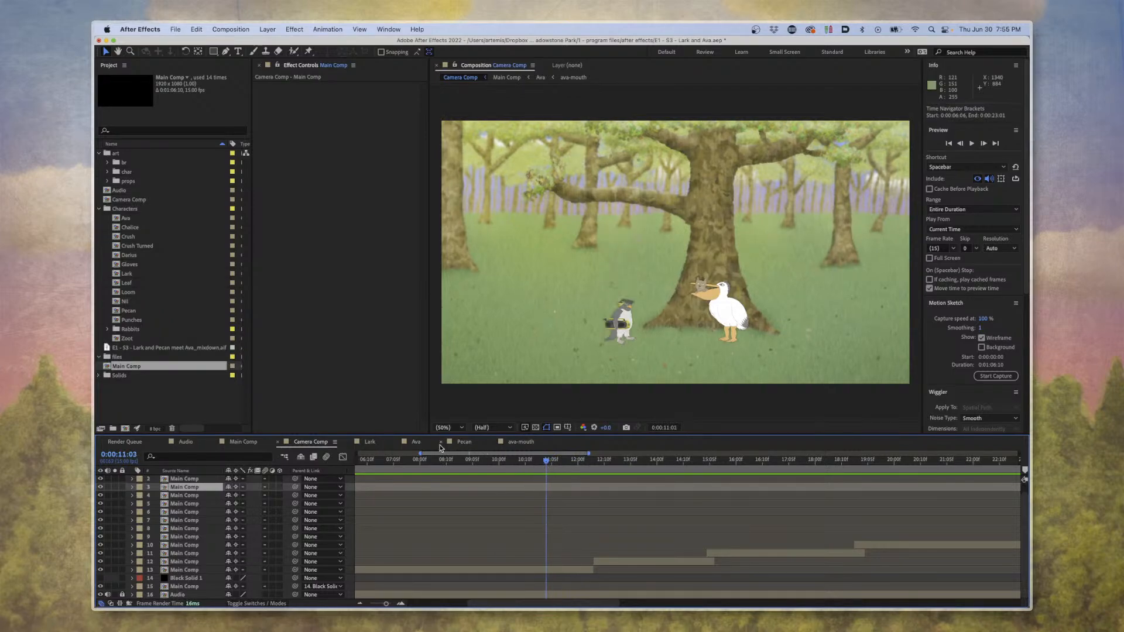
# Compare Ava in the Ava, Camera Comp and Main Comp compositions at 0:00:11:03, viewing her at 200% in Main Comp.
pyautogui.click(417, 442)
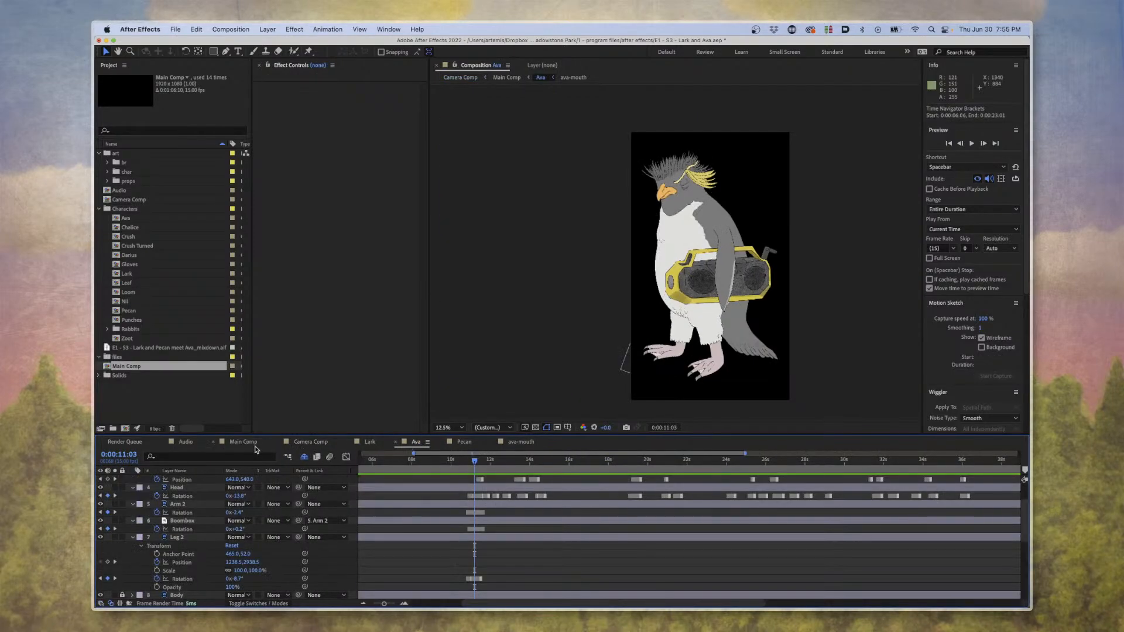
pyautogui.click(255, 447)
pyautogui.click(288, 445)
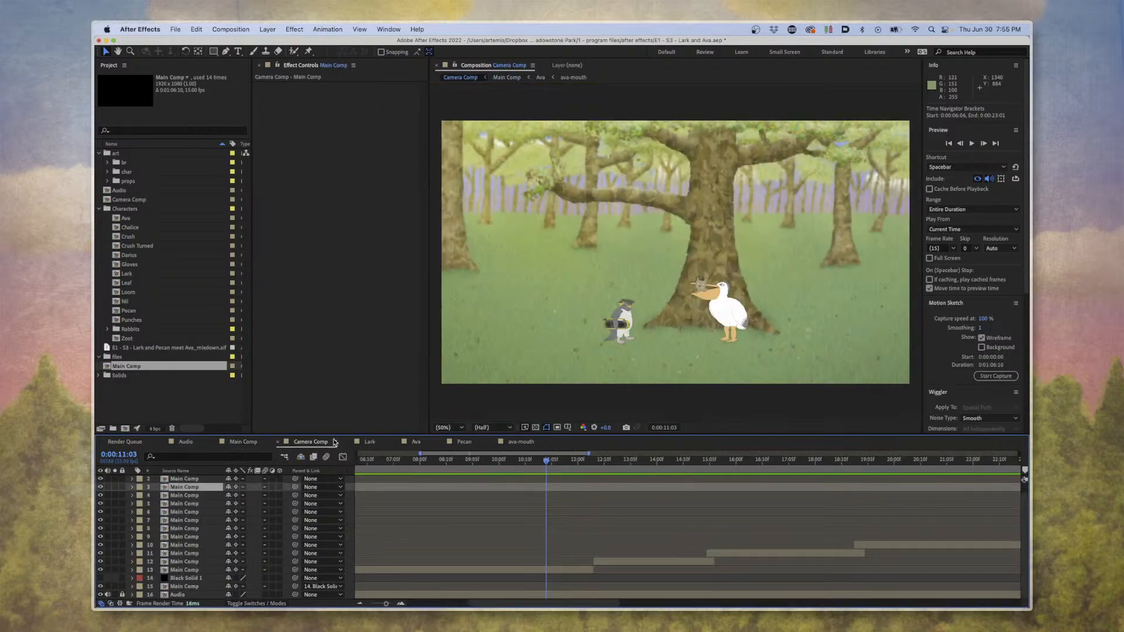
pyautogui.click(245, 443)
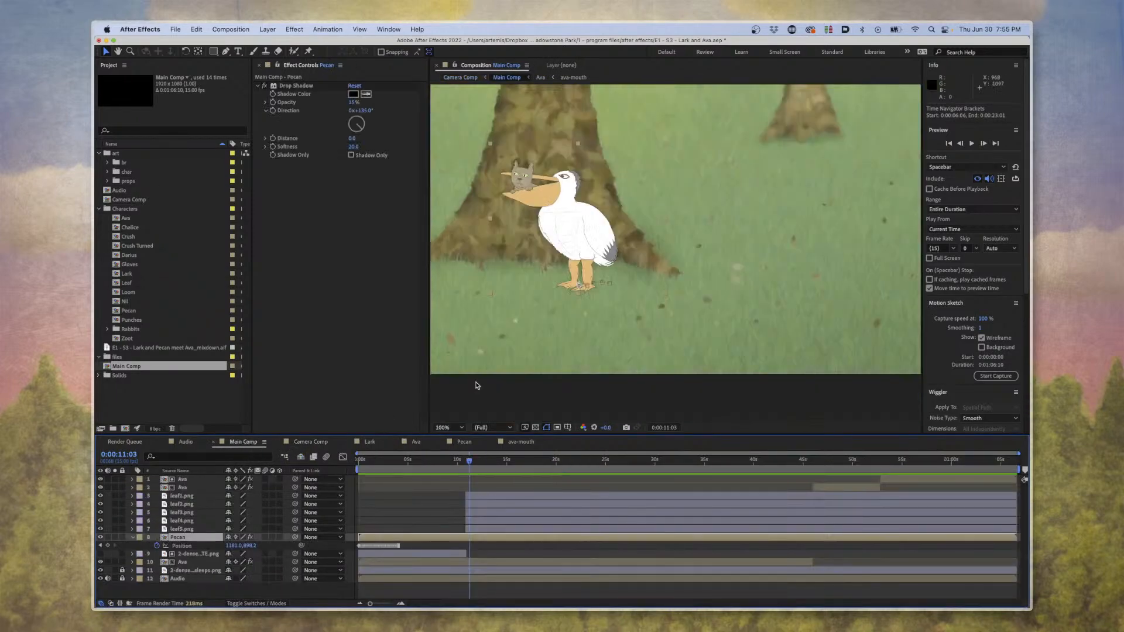
pyautogui.moveTo(661, 284); pyautogui.dragTo(857, 305)
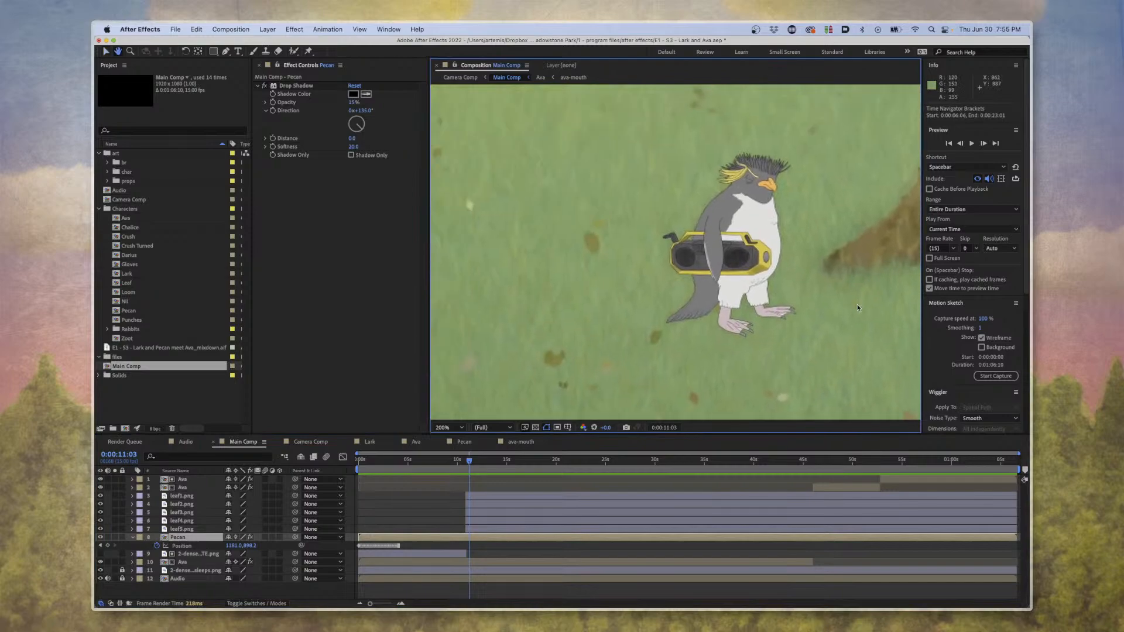
# Alternate between the Ava composition and Main Comp to compare Ava's matching pose at 0:00:11:03.
pyautogui.click(415, 443)
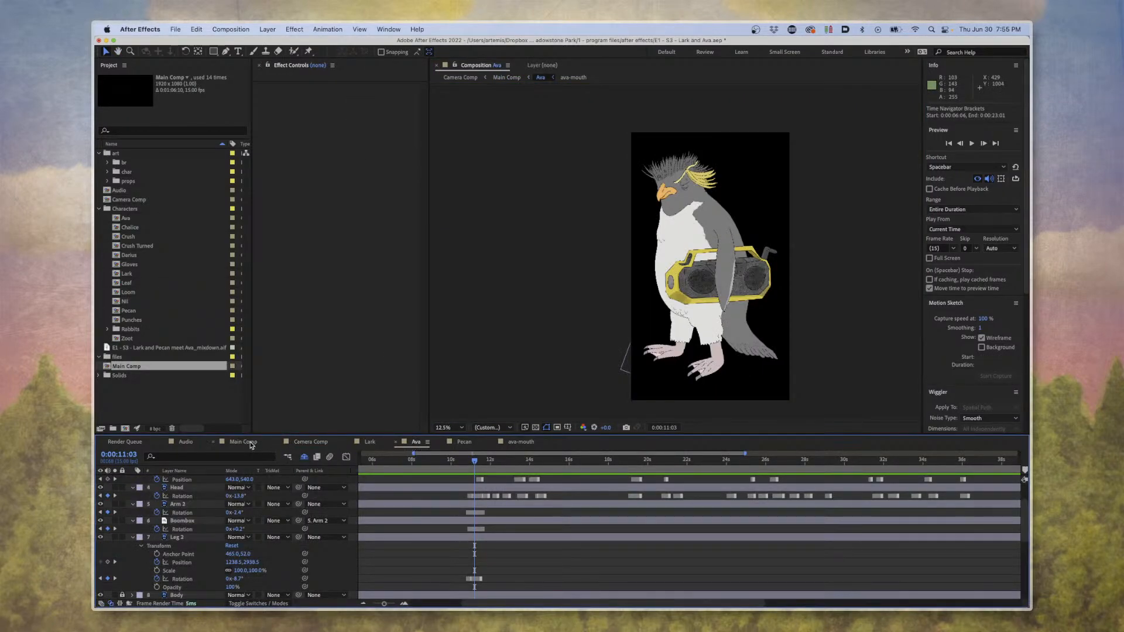
pyautogui.click(242, 442)
pyautogui.click(417, 443)
pyautogui.click(252, 447)
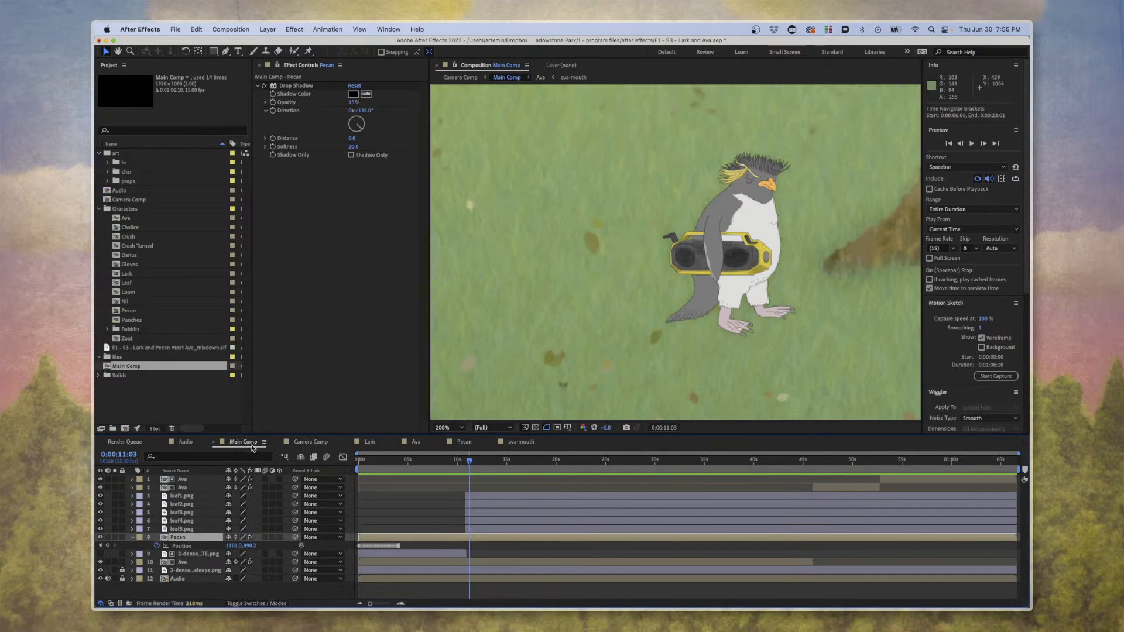
pyautogui.click(417, 444)
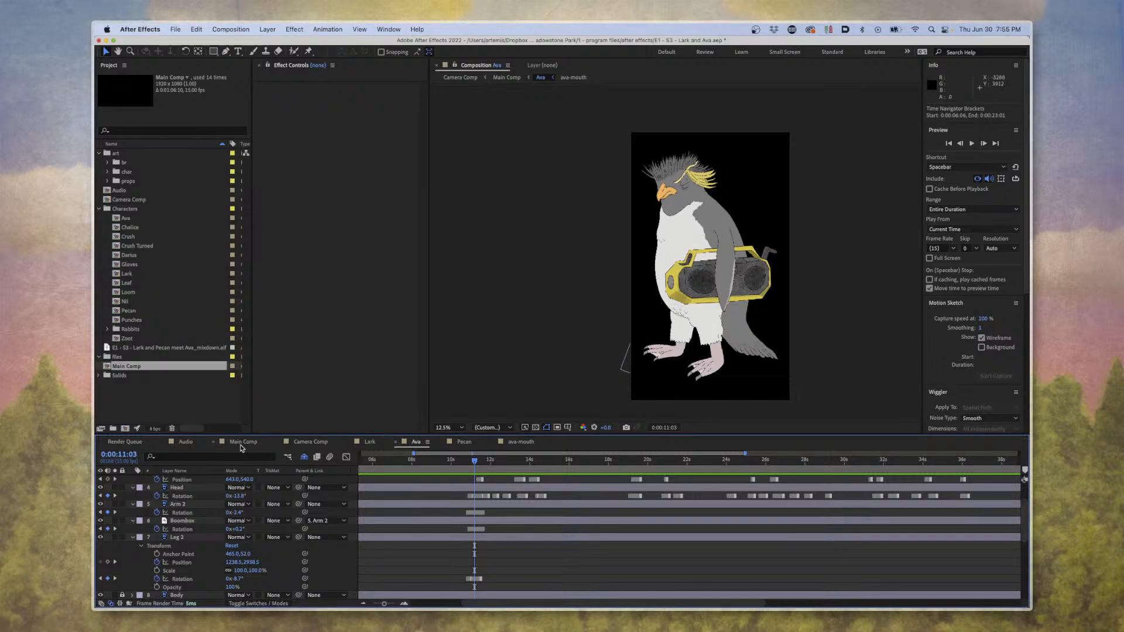
# Preview Ava in Main Comp from 0:00:11:14 and view her Camera Comp close-up at 0:00:15:01.
pyautogui.click(242, 443)
pyautogui.moveTo(469, 461)
pyautogui.mouseDown()
pyautogui.moveTo(473, 472)
pyautogui.moveTo(583, 475)
pyautogui.moveTo(451, 470)
pyautogui.moveTo(477, 473)
pyautogui.mouseUp()
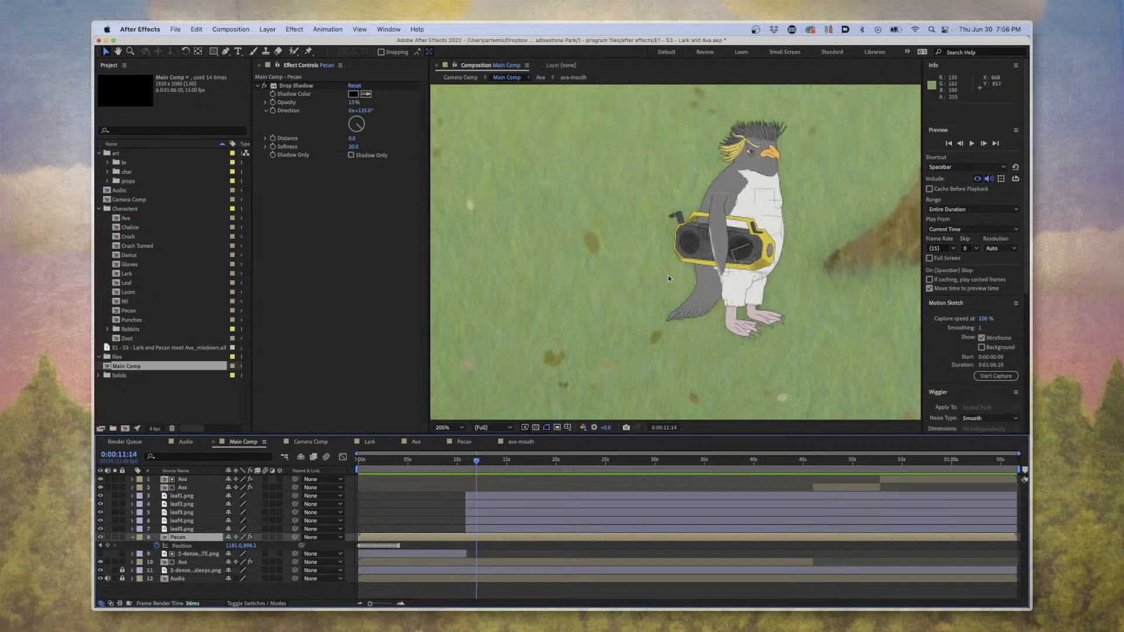
pyautogui.press('space')
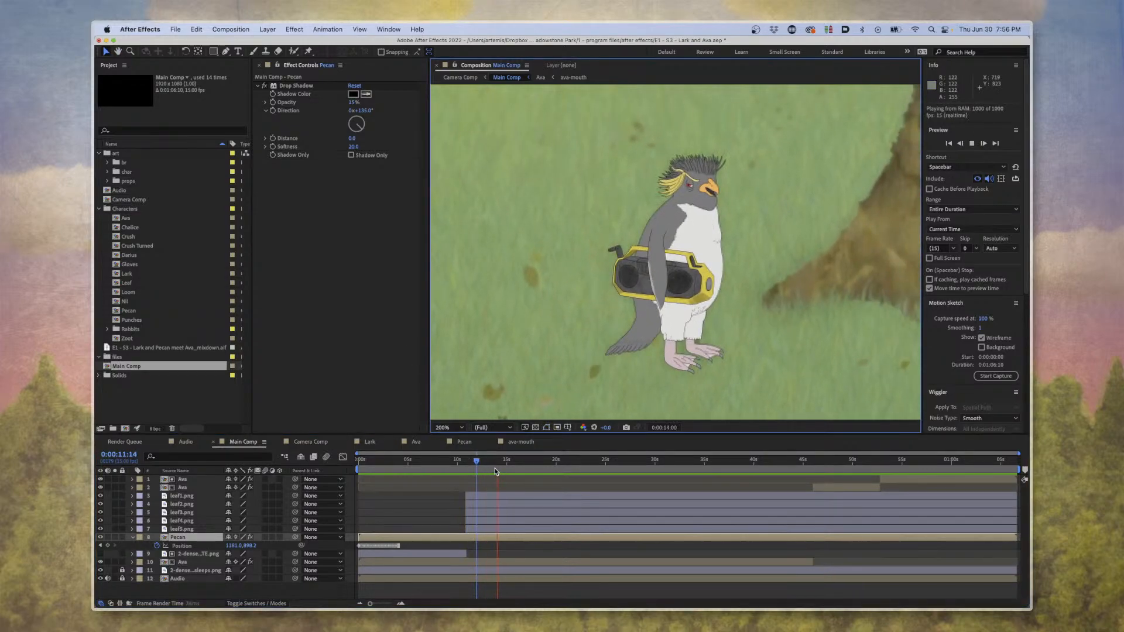
pyautogui.press('space')
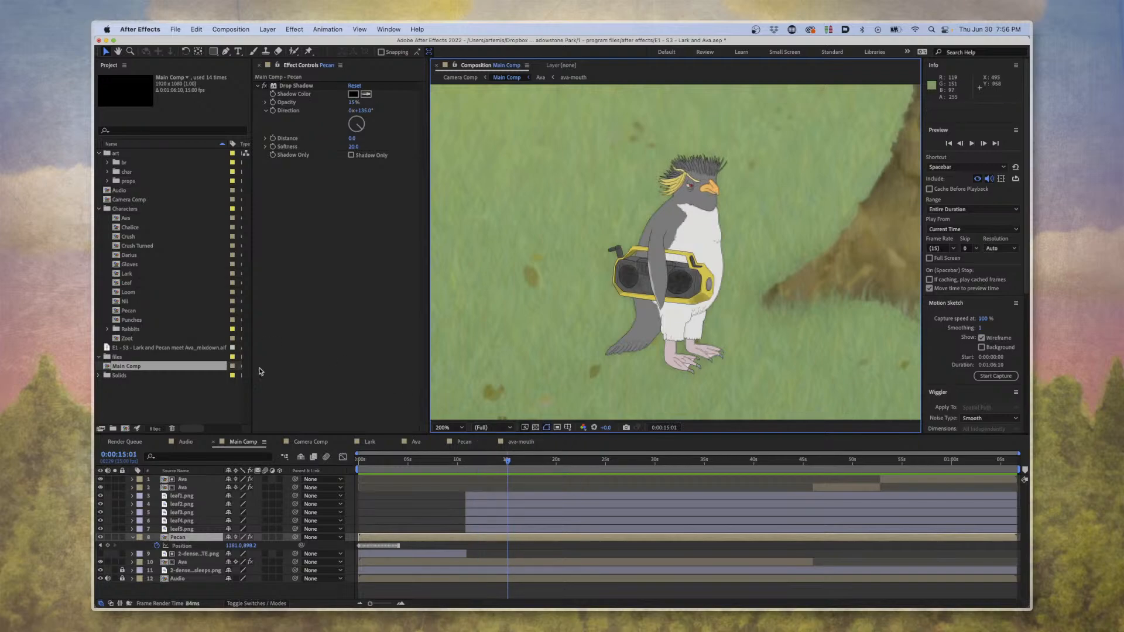
pyautogui.click(315, 443)
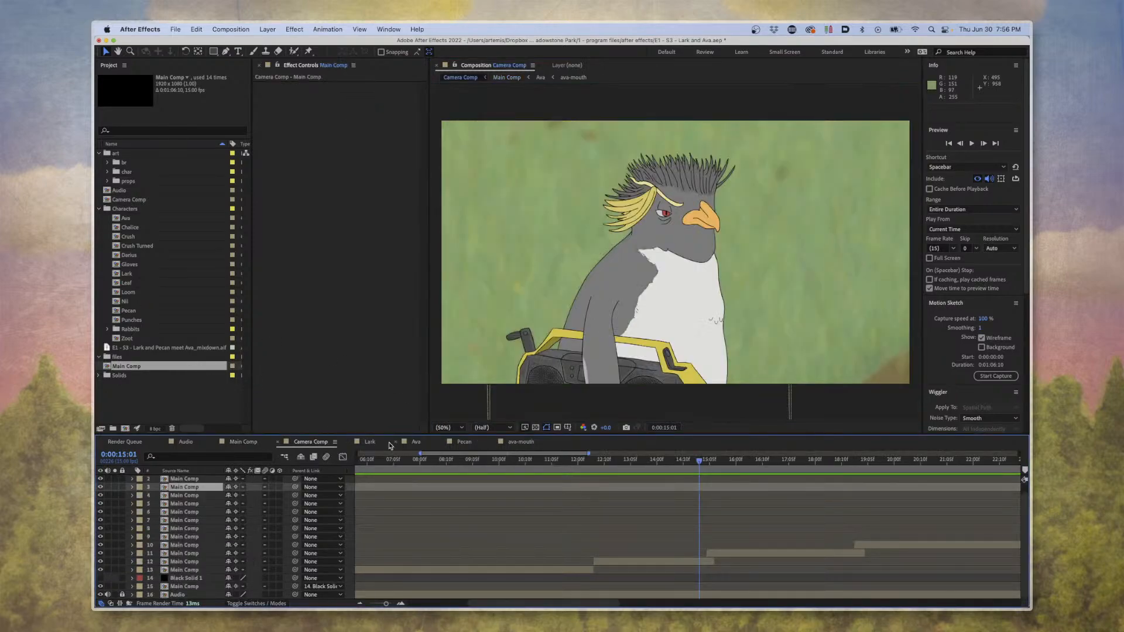
# Open the Ava composition at 0:00:10:06 and examine the Head, Arm, Boombox and Leg keyframes that follow.
pyautogui.click(416, 443)
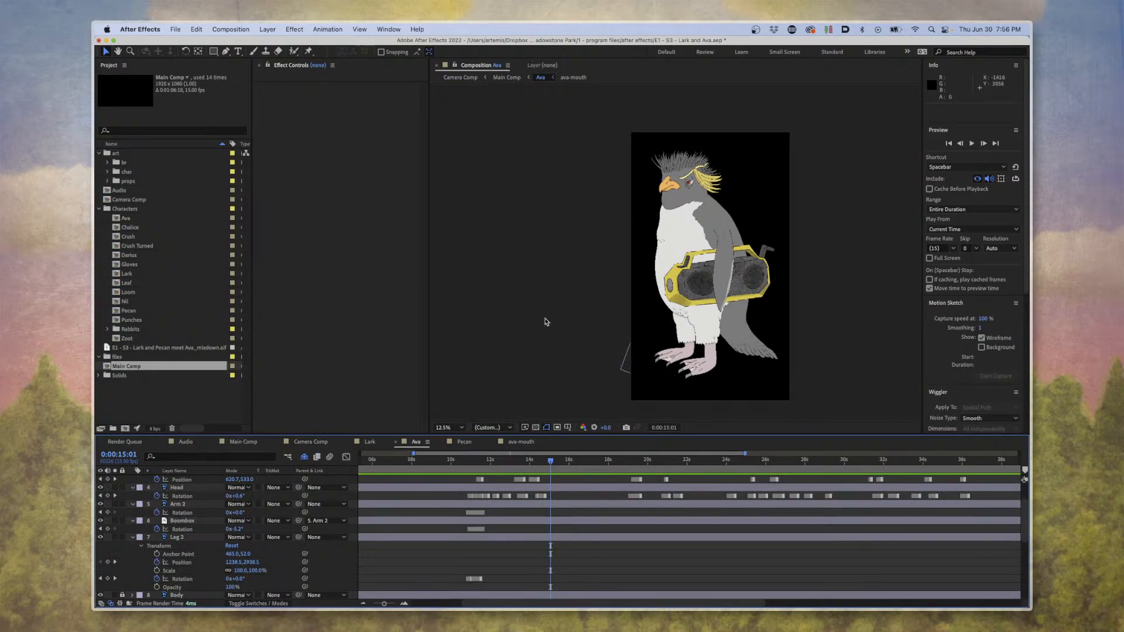
pyautogui.moveTo(514, 458); pyautogui.dragTo(460, 458)
pyautogui.press('=')
pyautogui.press('=')
pyautogui.press('=')
pyautogui.press('=')
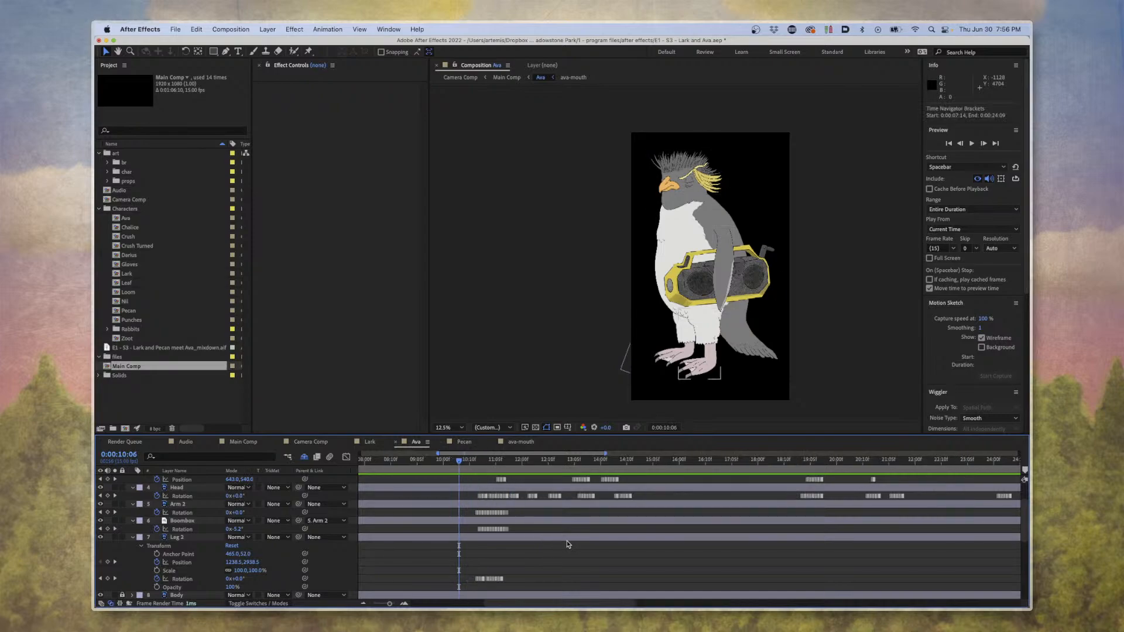
pyautogui.hscroll(10, 576, 541)
pyautogui.hscroll(-3, 574, 538)
pyautogui.hscroll(-6, 564, 530)
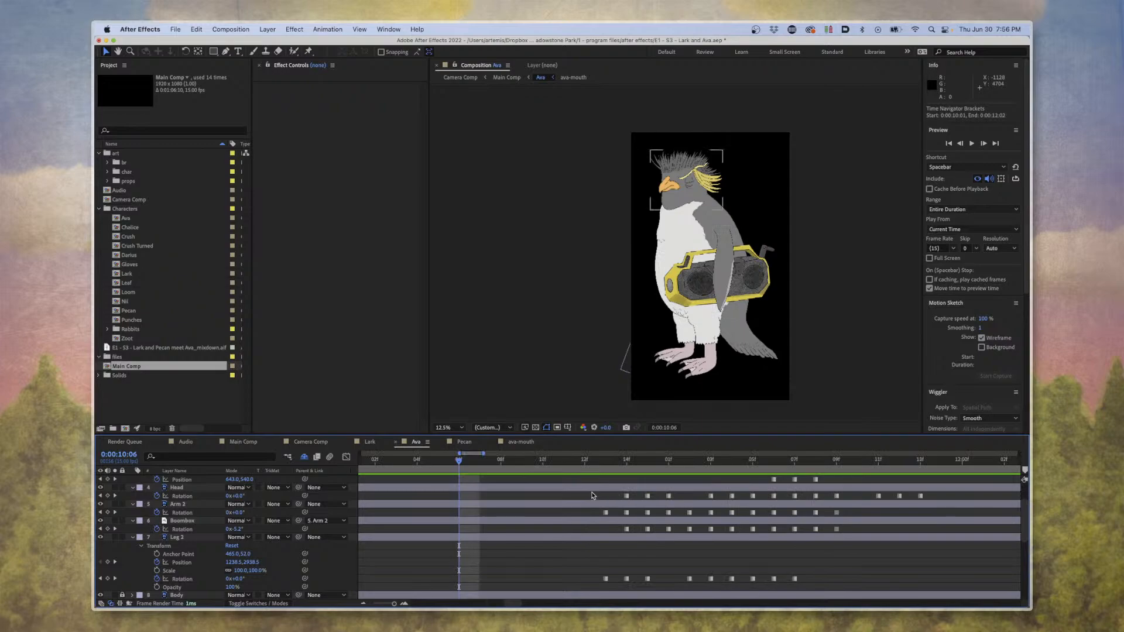
pyautogui.moveTo(594, 494); pyautogui.dragTo(862, 566)
pyautogui.click(833, 574)
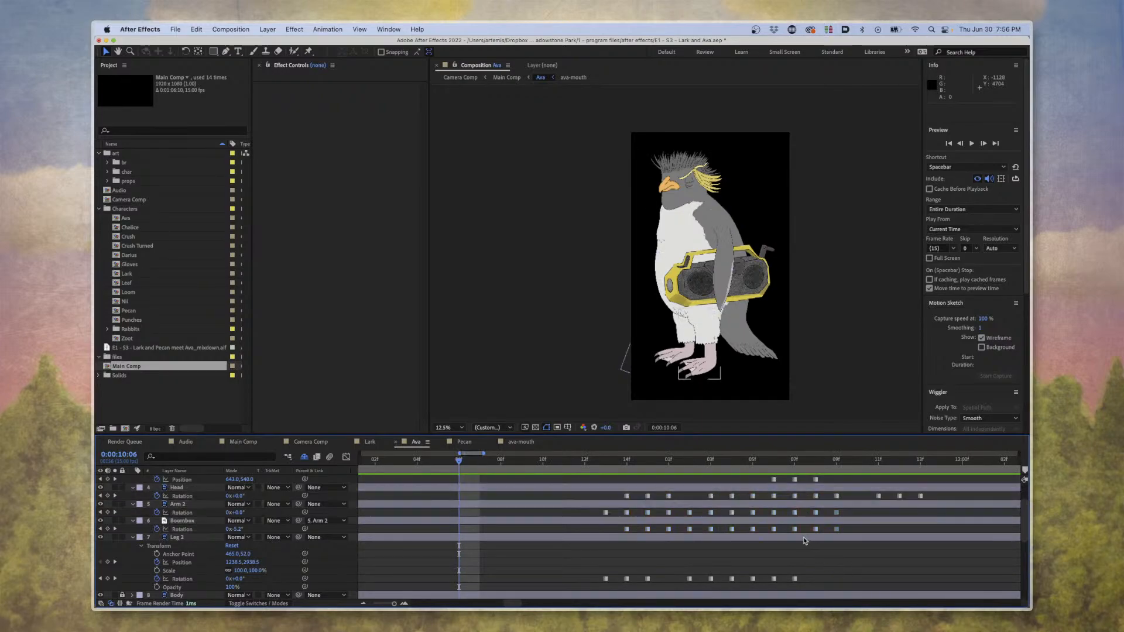
# Look over the keyframes across the whole Ava timeline and preview her animation from 0:00:25:10.
pyautogui.press('-')
pyautogui.press('-')
pyautogui.press('-')
pyautogui.press('-')
pyautogui.press('-')
pyautogui.press('-')
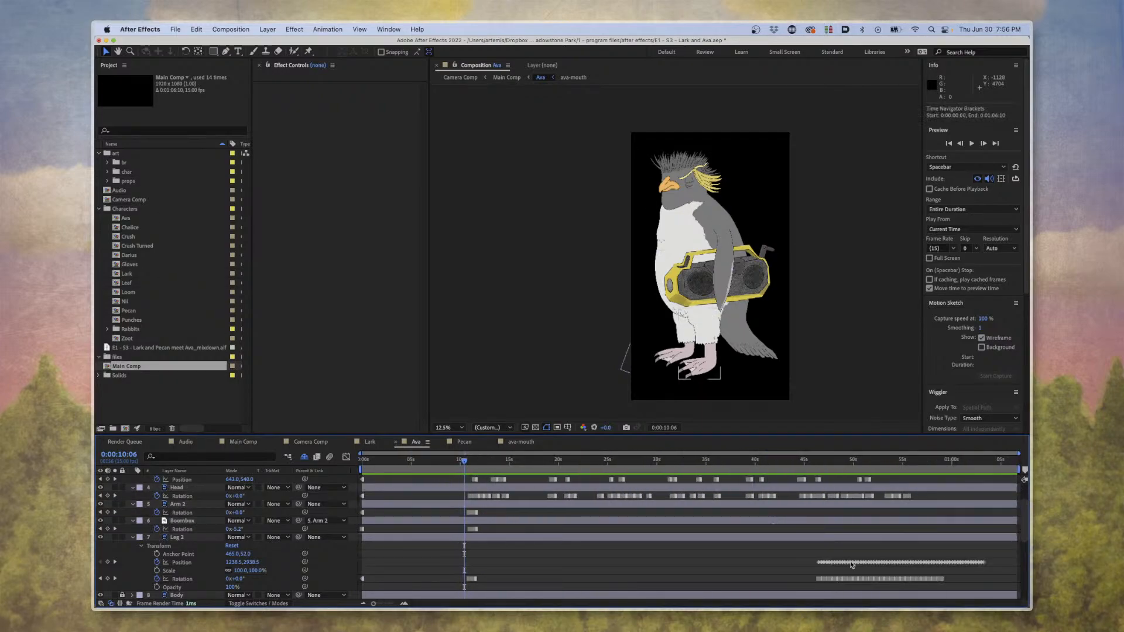
pyautogui.press('=')
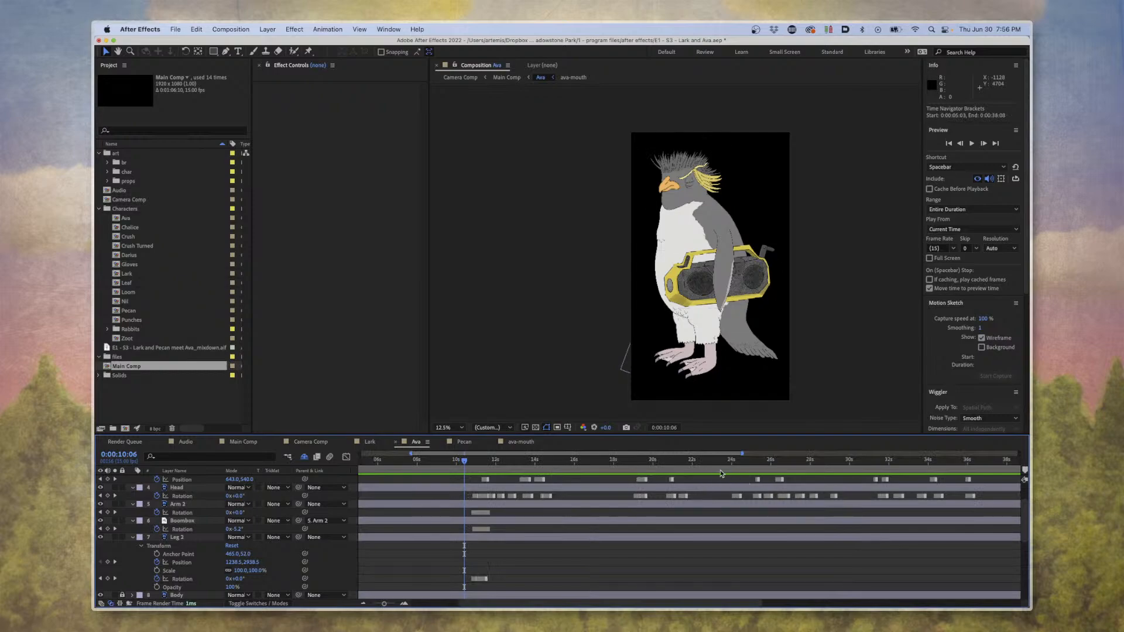
pyautogui.click(752, 473)
pyautogui.press('space')
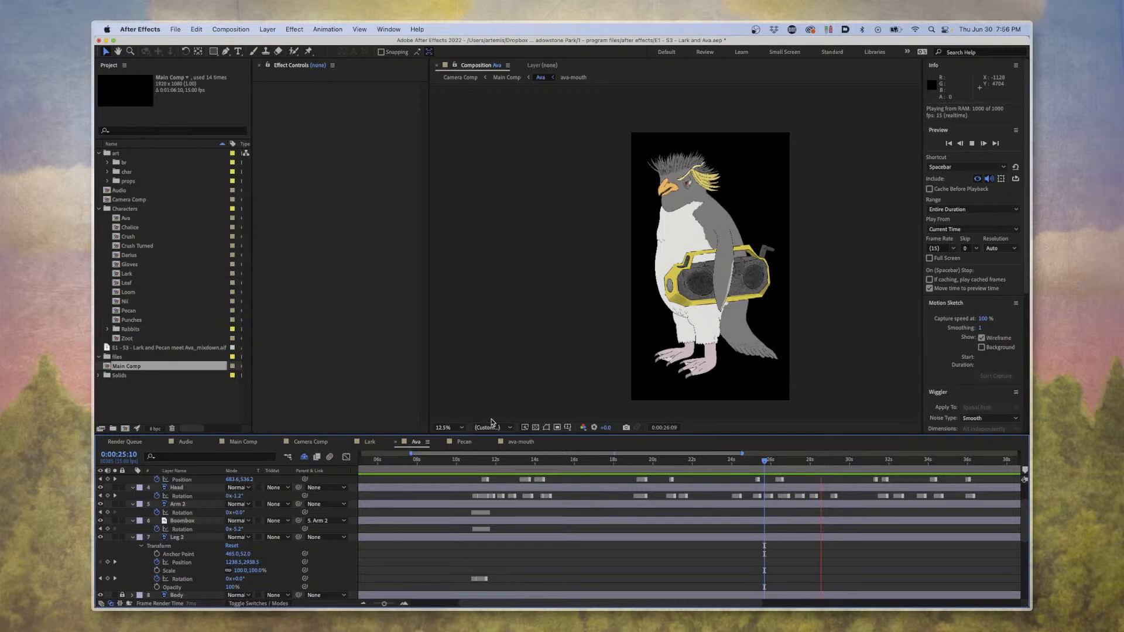
pyautogui.press('space')
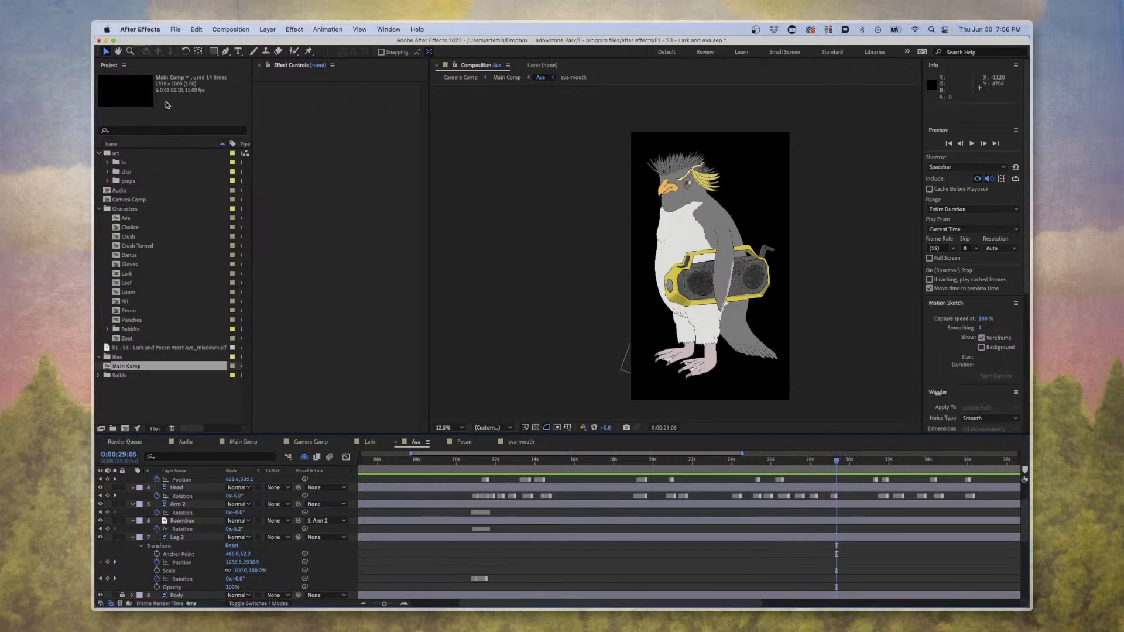
# View the wide Camera Comp shot at 0:00:12:03, and return to Main Comp at 0:00:04:09.
pyautogui.click(309, 443)
pyautogui.moveTo(478, 464); pyautogui.dragTo(586, 469)
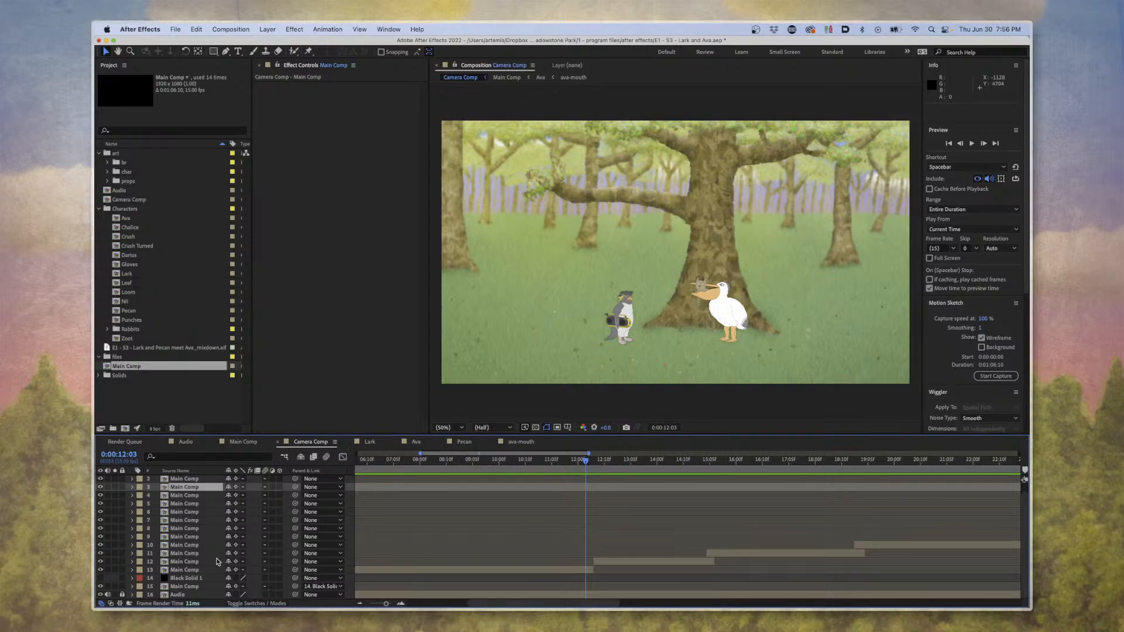
pyautogui.click(255, 442)
pyautogui.click(404, 474)
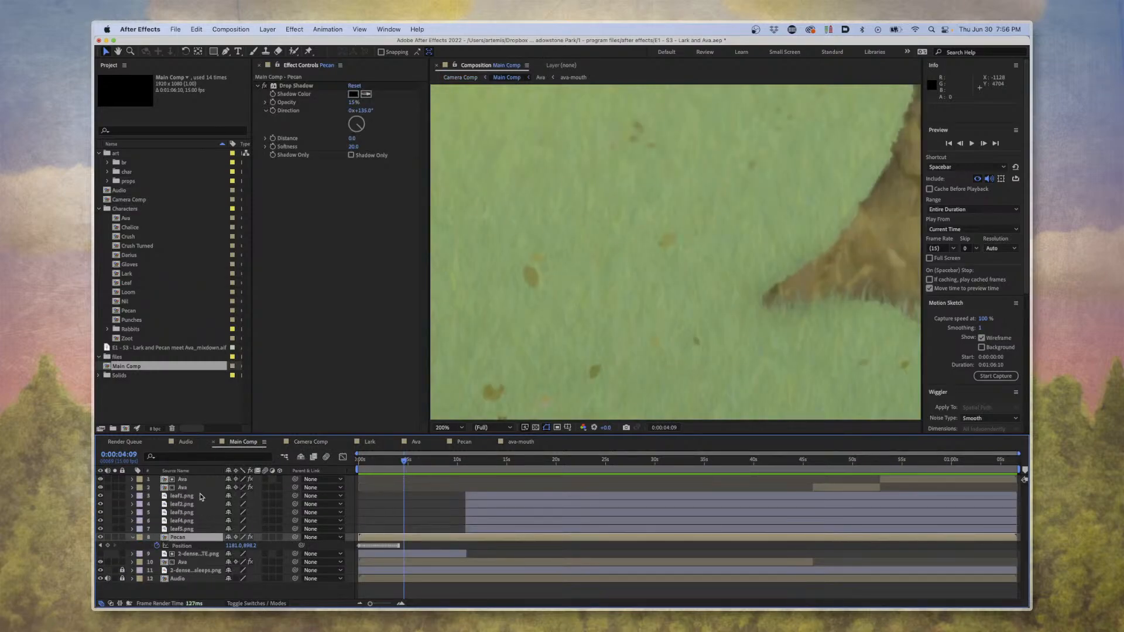
# Go to 0:00:10:12 in Main Comp and reveal the Position keyframes of the leaf1.png to leaf5.png layers.
pyautogui.moveTo(453, 476); pyautogui.dragTo(465, 473)
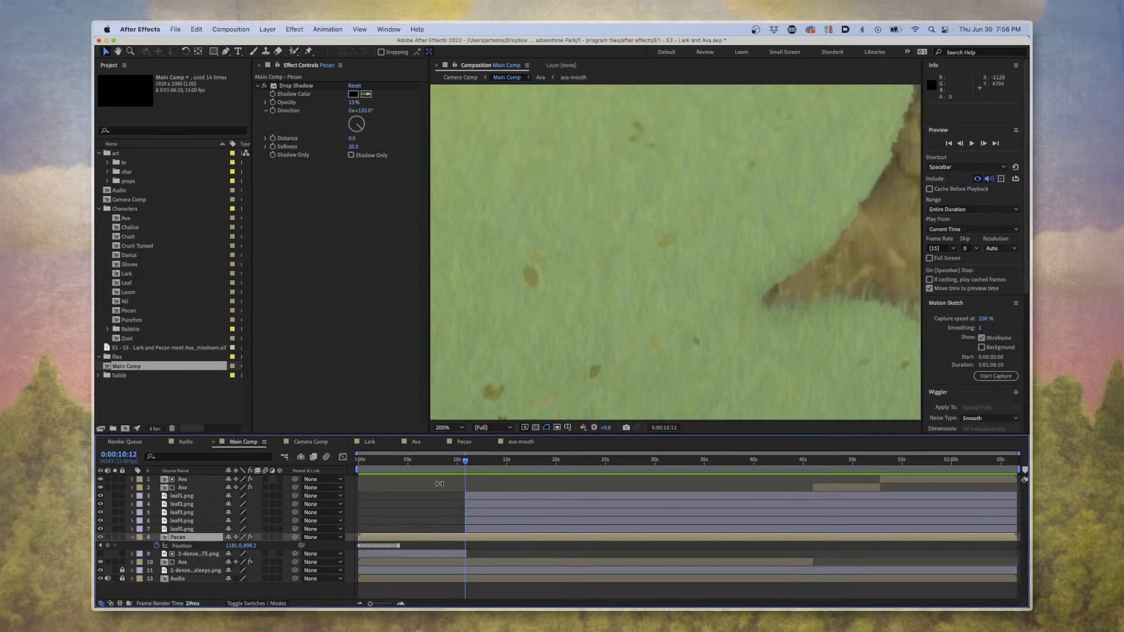
pyautogui.click(202, 496)
pyautogui.keyDown('shift'); pyautogui.click(188, 530); pyautogui.keyUp('shift')
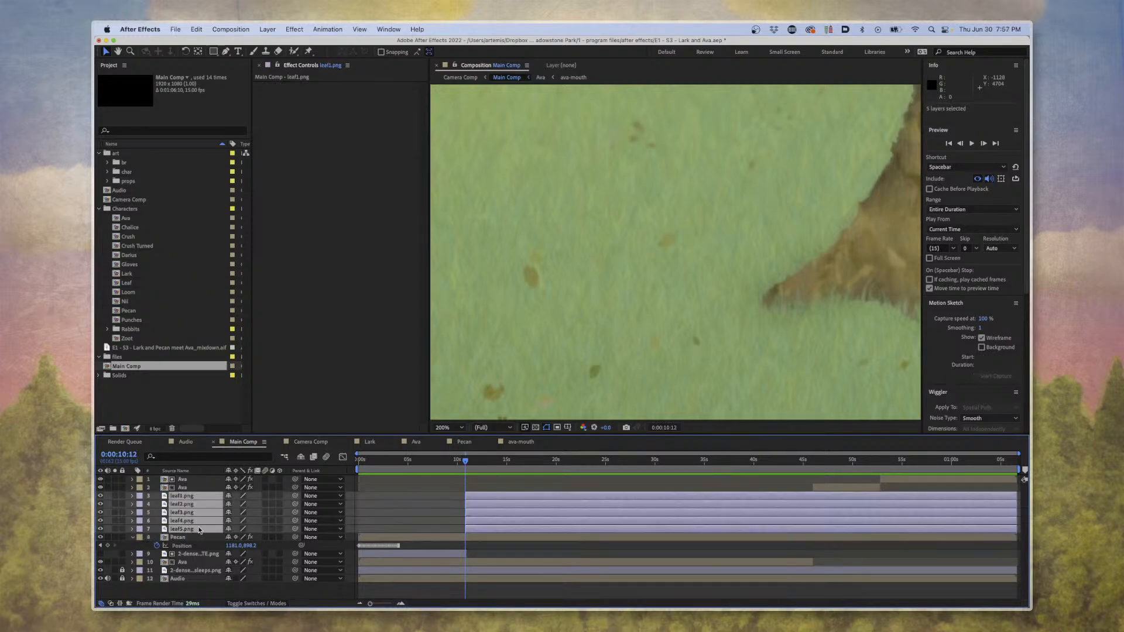
pyautogui.press('p')
pyautogui.press('=')
pyautogui.press('=')
pyautogui.press('=')
pyautogui.press('=')
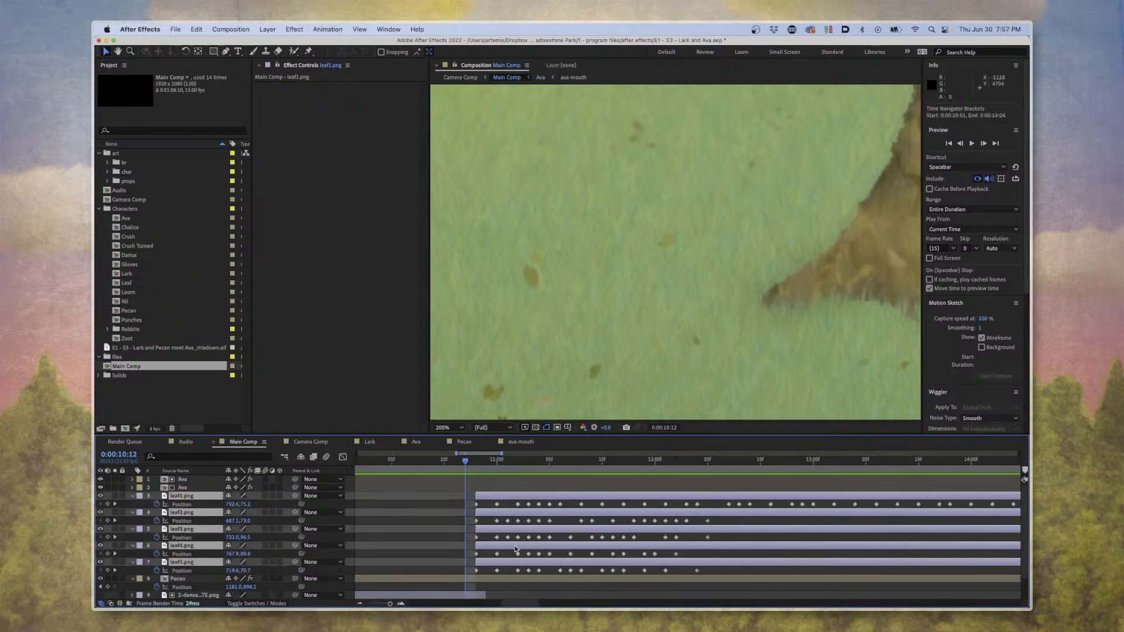
# Examine the leaf layers' Position keyframes and preview the leaves falling from the treetop from 0:00:10:12.
pyautogui.hscroll(7, 514, 549)
pyautogui.press('=')
pyautogui.hscroll(-15, 492, 548)
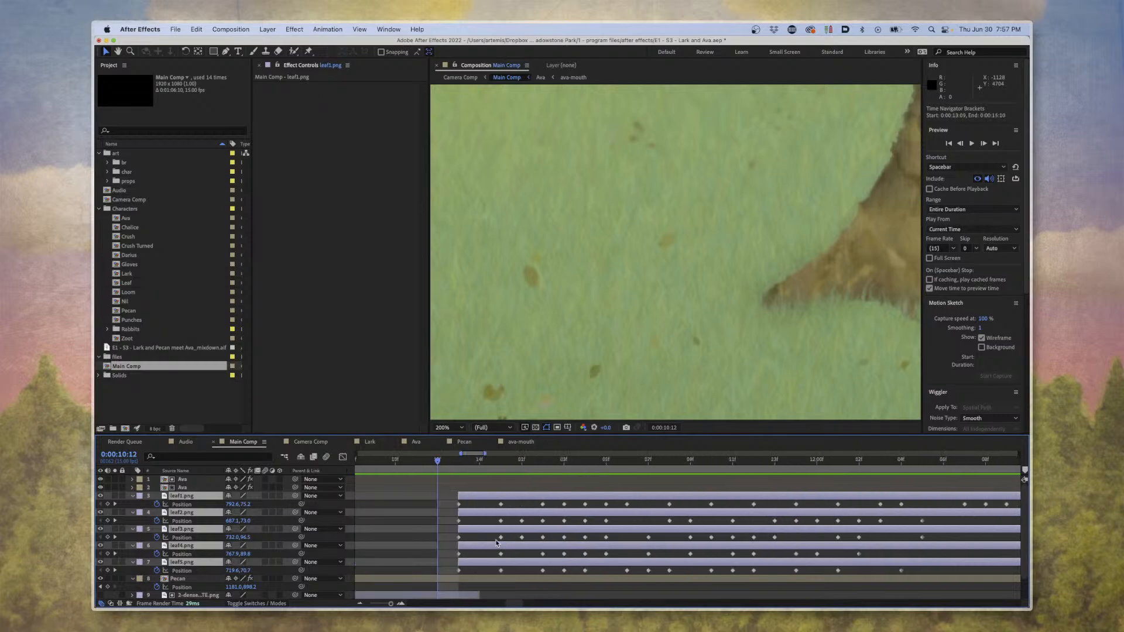
pyautogui.click(503, 507)
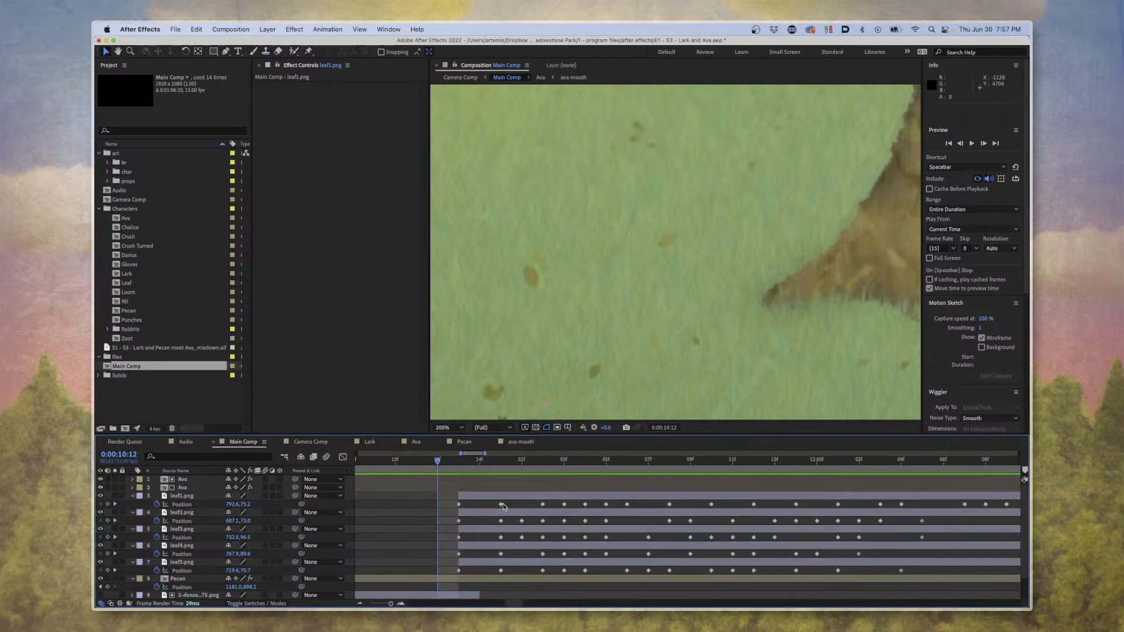
pyautogui.moveTo(557, 266); pyautogui.dragTo(668, 473)
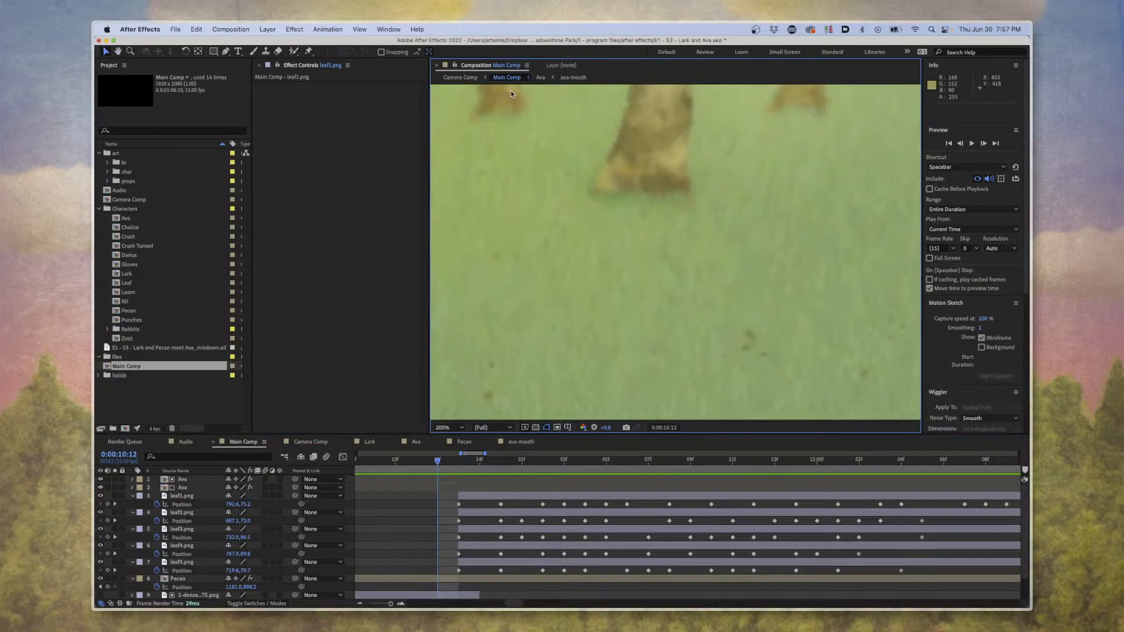
pyautogui.moveTo(499, 196); pyautogui.dragTo(488, 356)
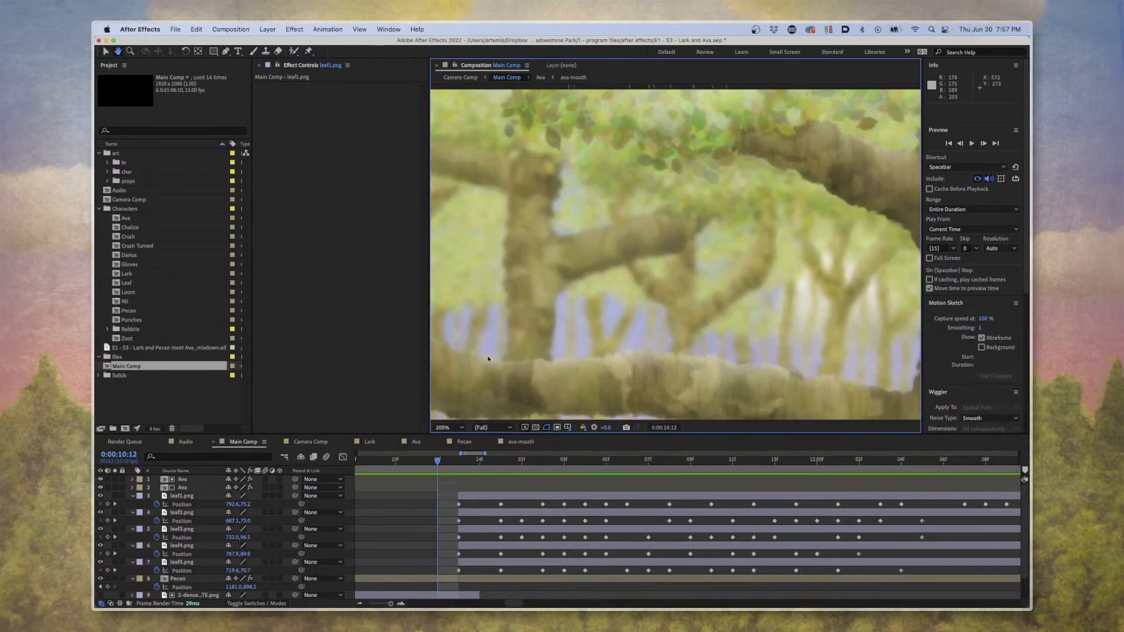
pyautogui.moveTo(552, 247); pyautogui.dragTo(599, 308)
pyautogui.press('space')
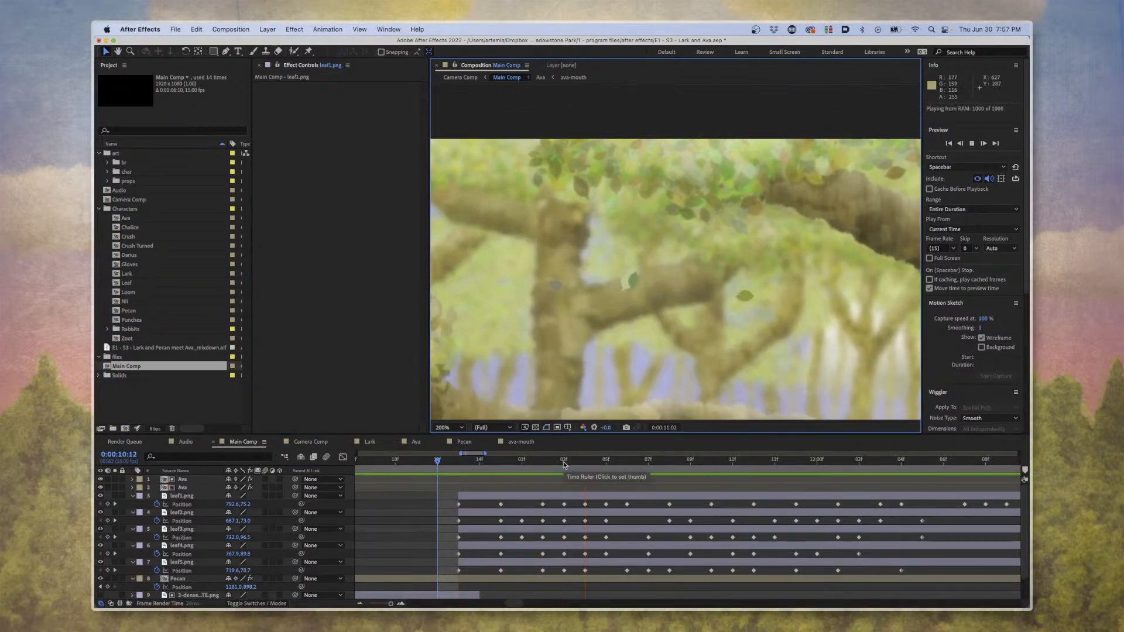
# Go to 0:00:10:13, select leaf1.png and try recording a downward diagonal path for it with Motion Sketch.
pyautogui.moveTo(551, 458); pyautogui.dragTo(450, 460)
pyautogui.click(489, 497)
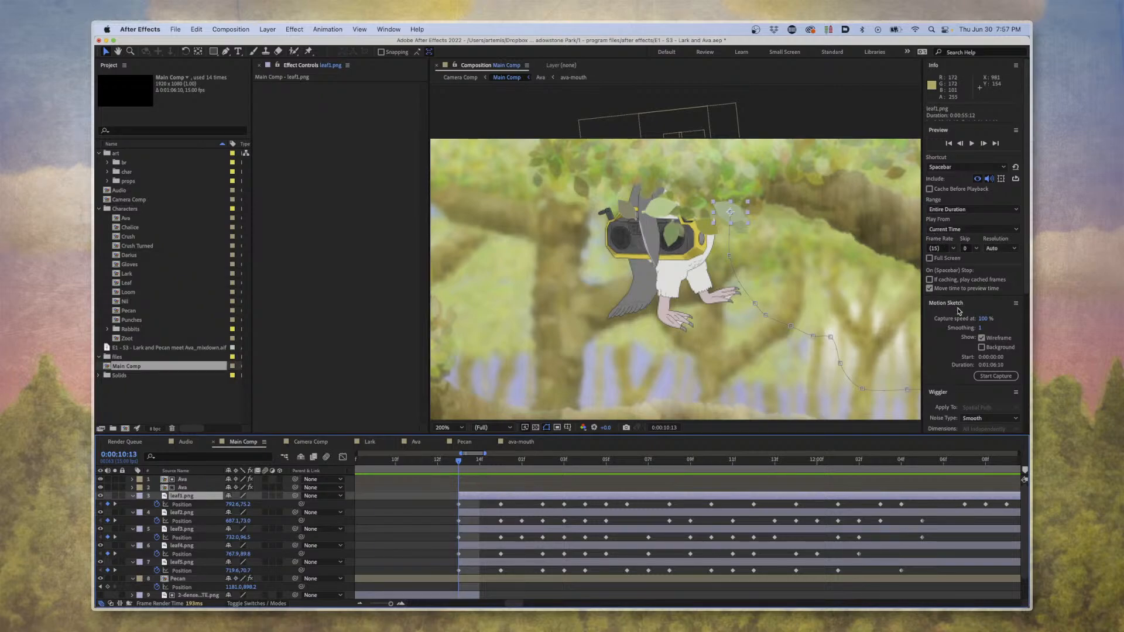
pyautogui.click(997, 377)
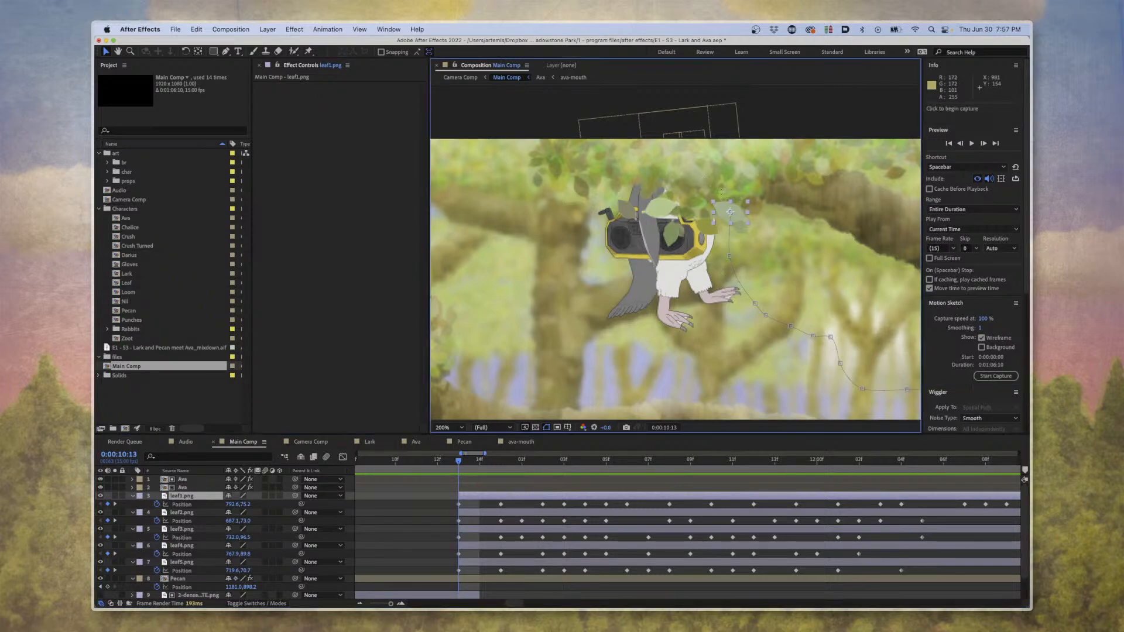
pyautogui.moveTo(729, 212)
pyautogui.mouseDown()
pyautogui.moveTo(720, 235)
pyautogui.moveTo(562, 240)
pyautogui.moveTo(644, 289)
pyautogui.moveTo(766, 282)
pyautogui.moveTo(805, 343)
pyautogui.mouseUp()
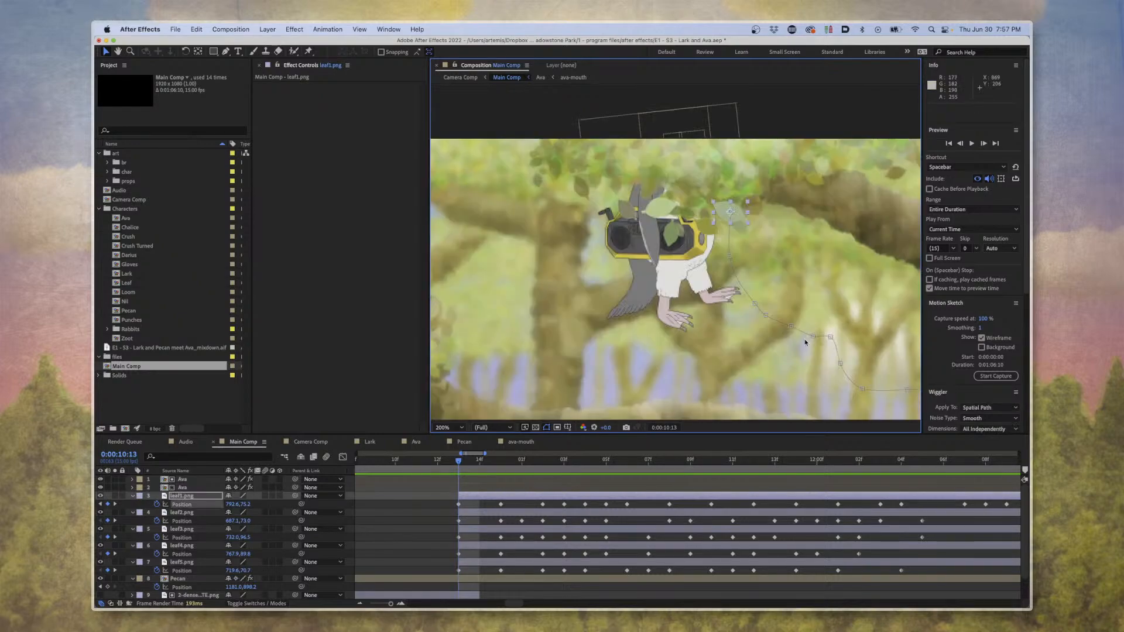
# Replace leaf1.png's existing Position keyframes with the motion-sketched ones, starting at 0:00:10:13.
pyautogui.press('-')
pyautogui.press('-')
pyautogui.press('-')
pyautogui.press('-')
pyautogui.press('-')
pyautogui.press('-')
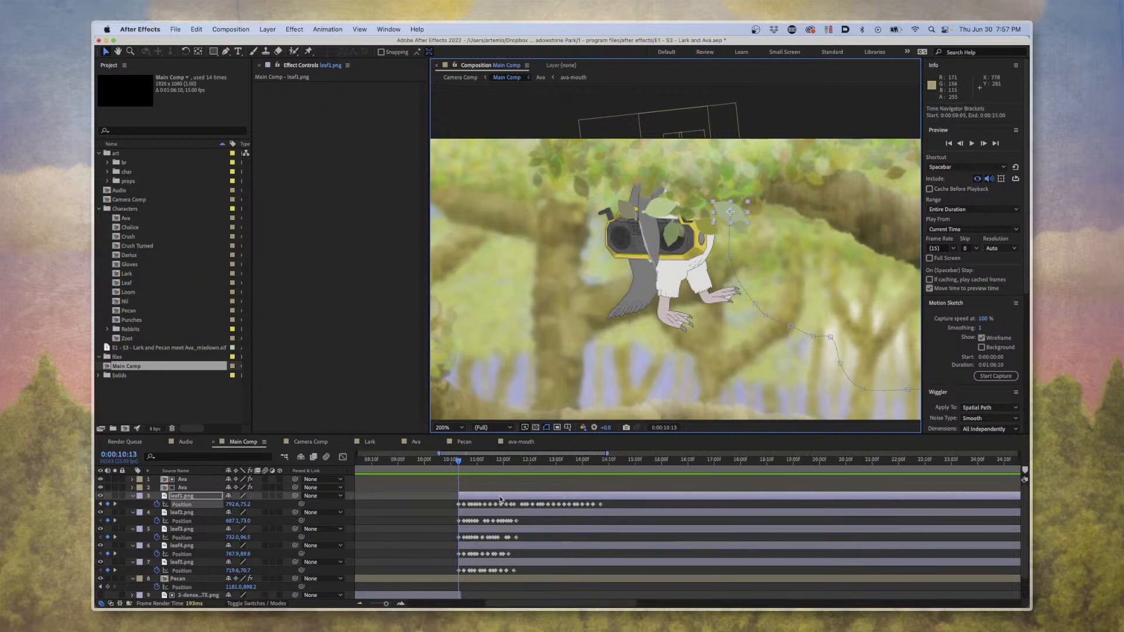
pyautogui.moveTo(408, 507); pyautogui.dragTo(341, 510)
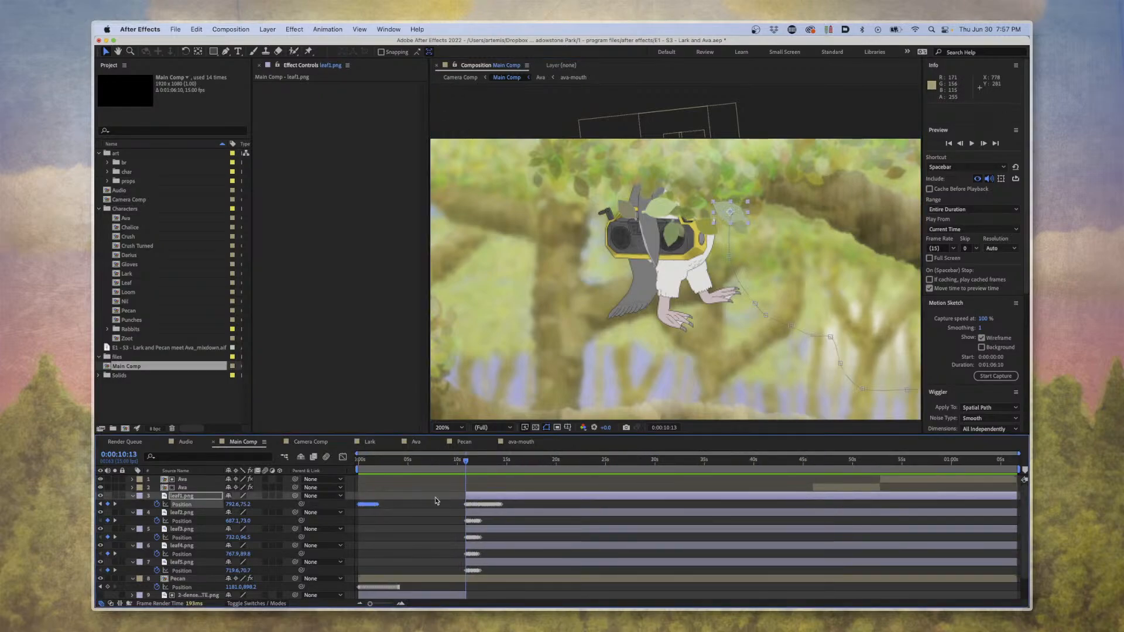
pyautogui.press('=')
pyautogui.press('Delete')
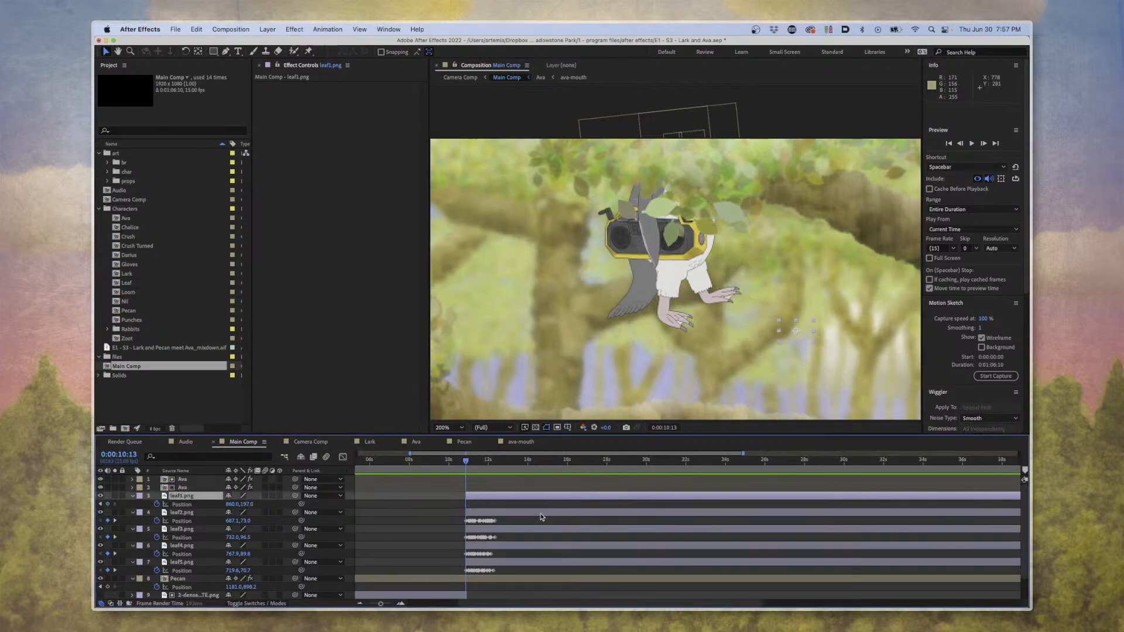
pyautogui.press('-')
pyautogui.moveTo(430, 509); pyautogui.dragTo(474, 518)
pyautogui.press('=')
# Preview the sketched leaf1.png motion from 0:00:10:13, and undo the replacement of its Position keyframes.
pyautogui.press('space')
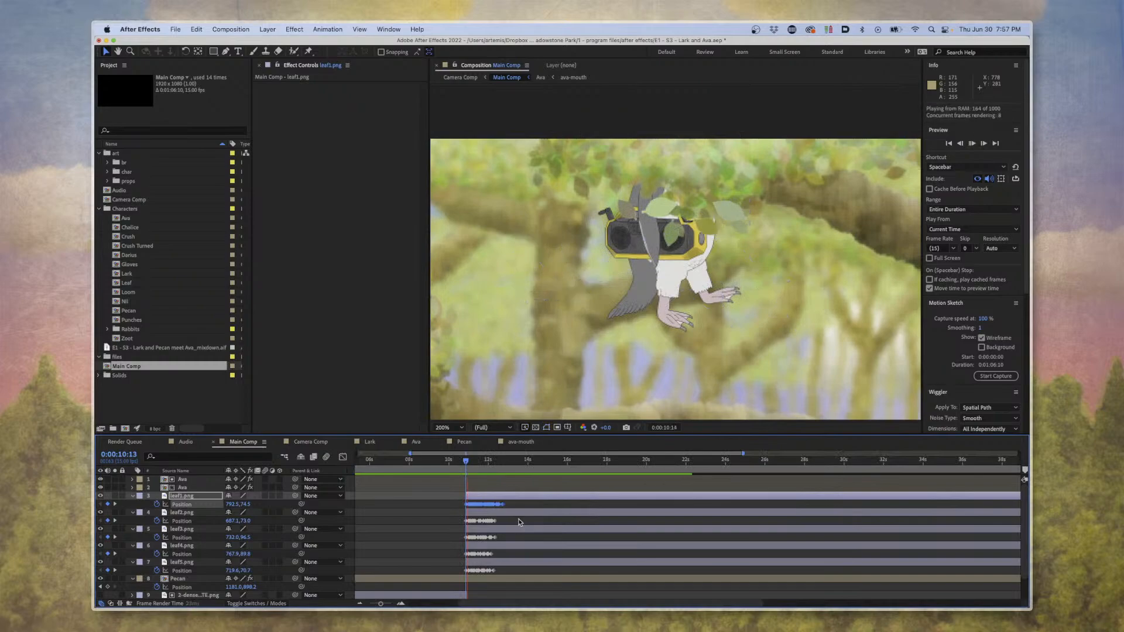
pyautogui.press('space')
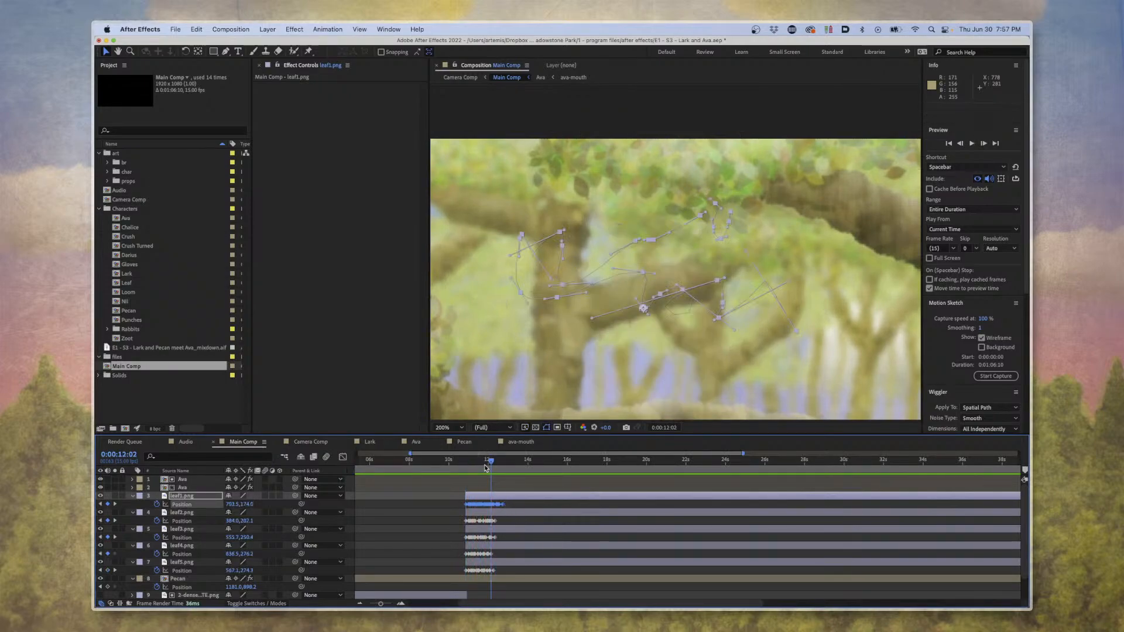
pyautogui.moveTo(485, 467)
pyautogui.mouseDown()
pyautogui.moveTo(467, 468)
pyautogui.moveTo(484, 470)
pyautogui.mouseUp()
pyautogui.press('super+z')
pyautogui.press('space')
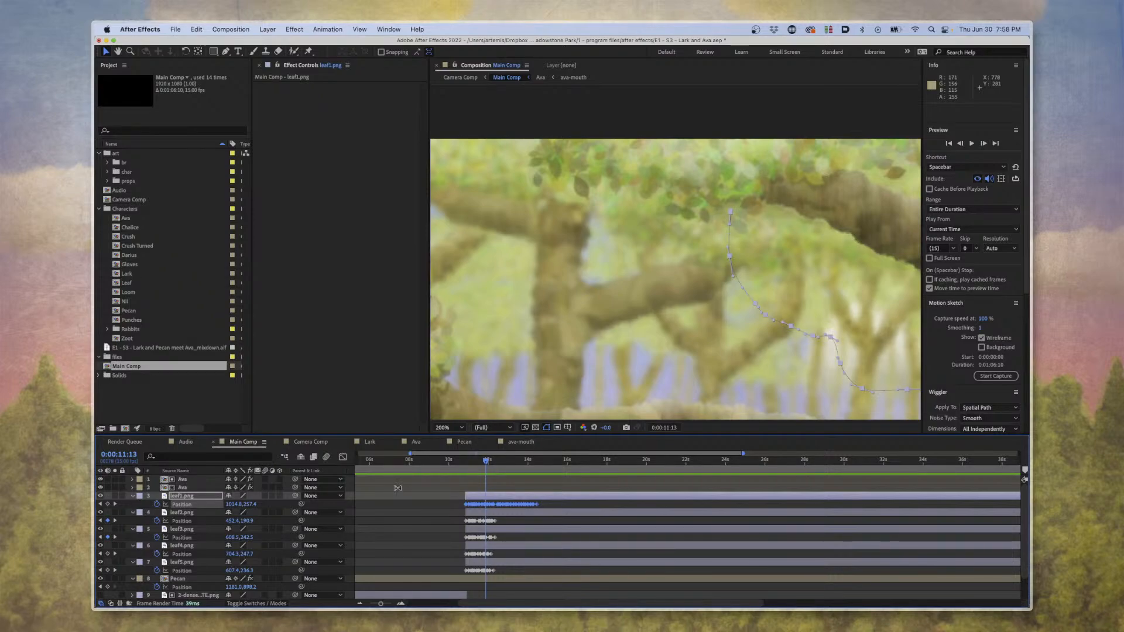
# View the wide Camera Comp shot at 0:00:11:01, and save the project.
pyautogui.click(468, 469)
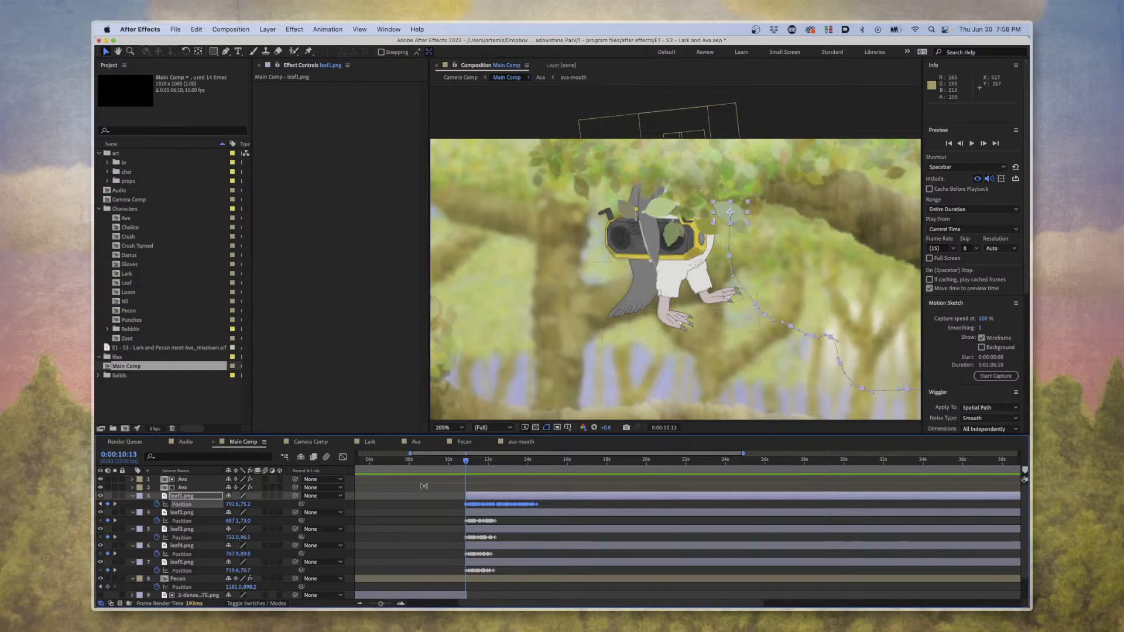
pyautogui.click(449, 465)
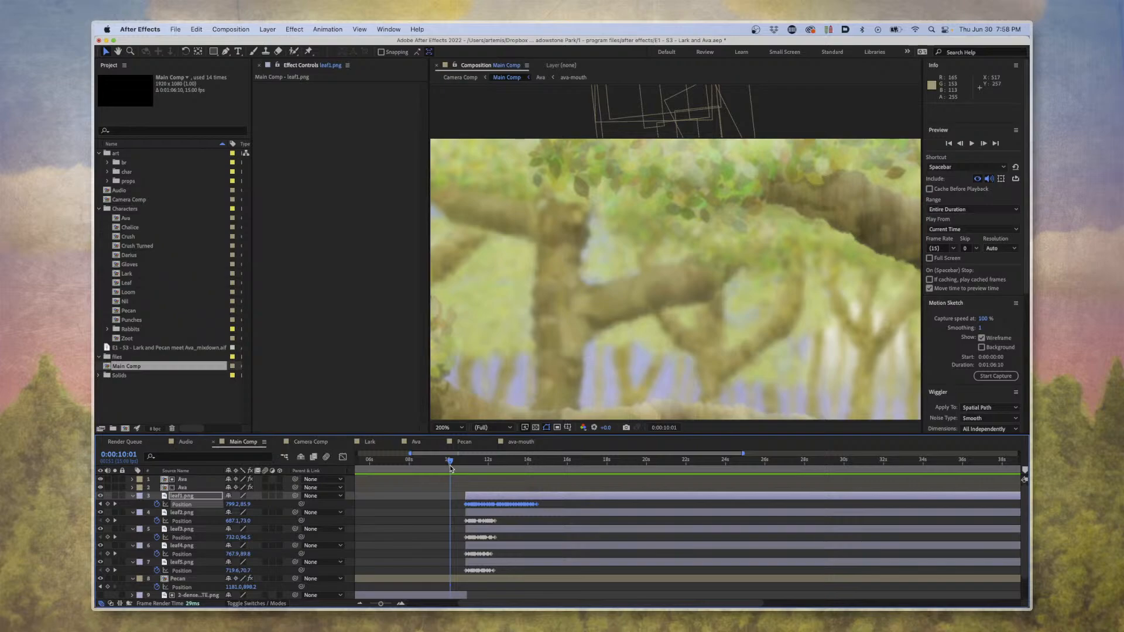
pyautogui.click(318, 448)
pyautogui.moveTo(494, 462); pyautogui.dragTo(541, 495)
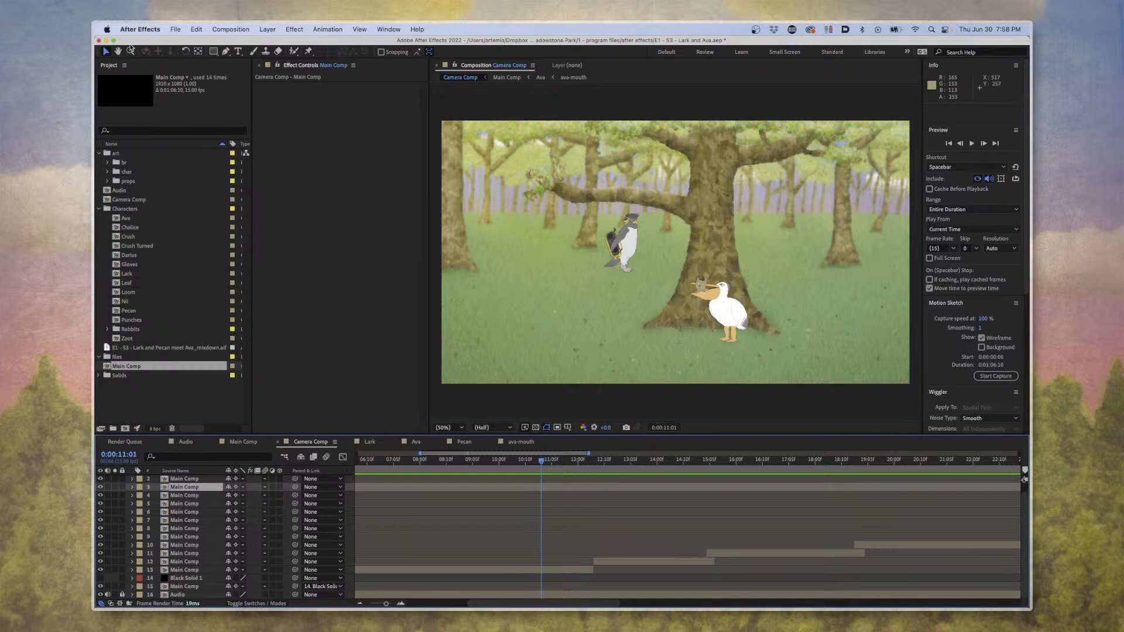
pyautogui.click(176, 28)
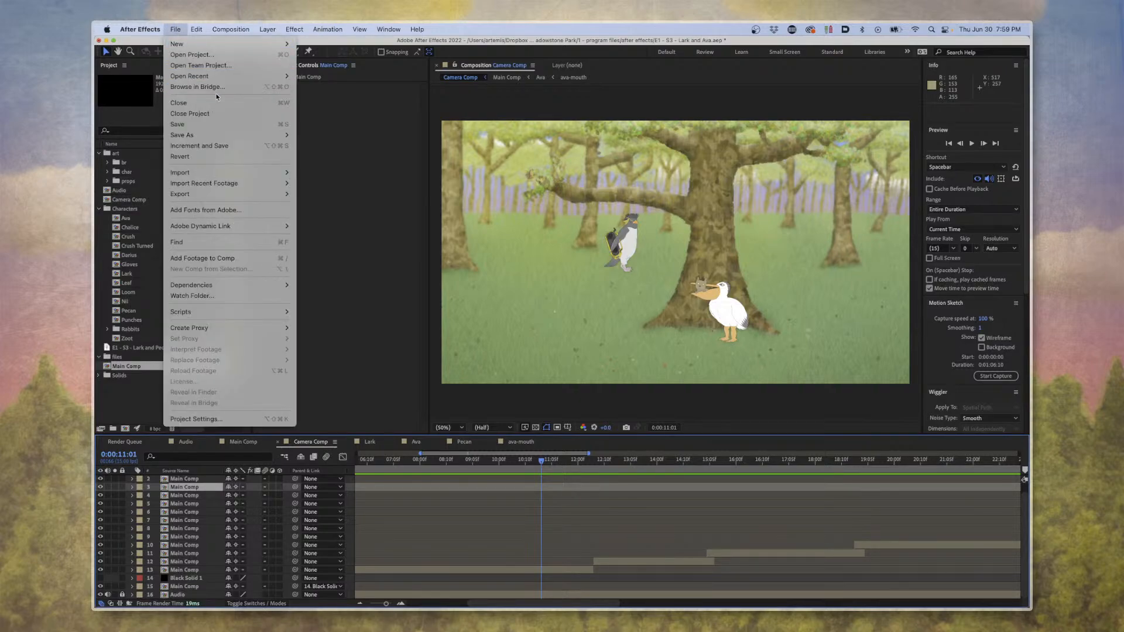
pyautogui.click(223, 122)
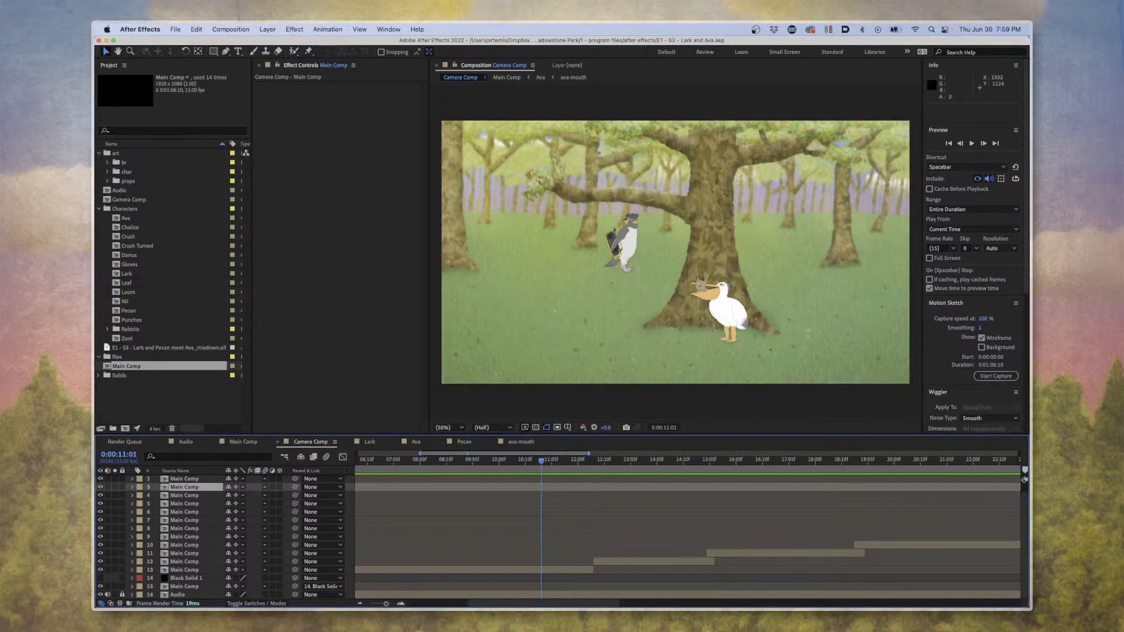
# Undo the Motion Sketch, the value change and the interpolation change.
pyautogui.press('super+z')
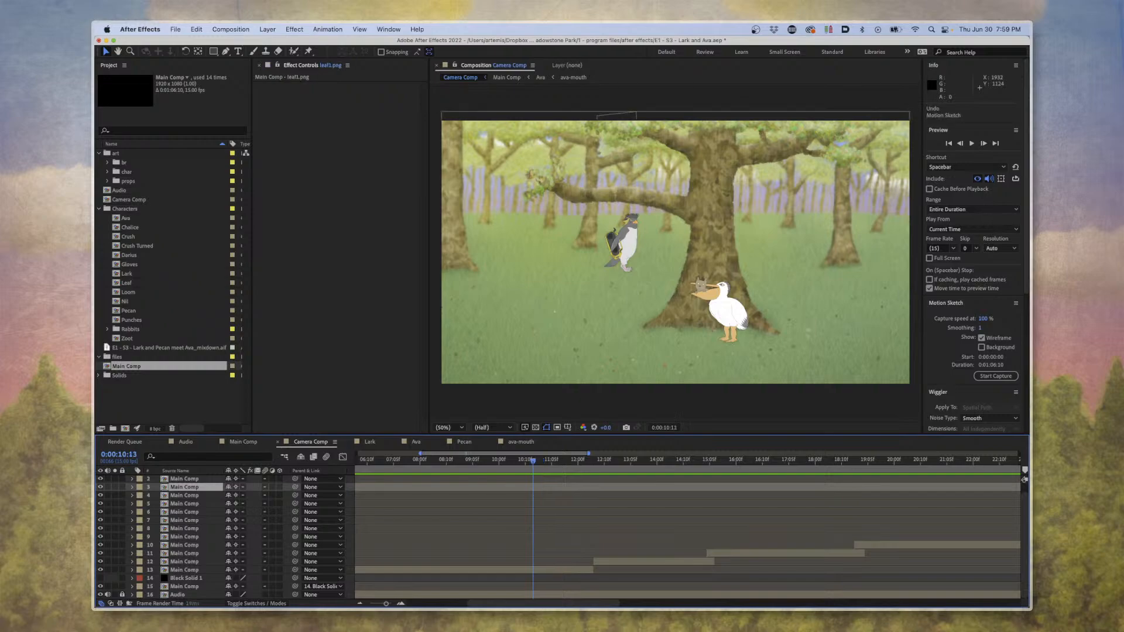
pyautogui.press('super+z')
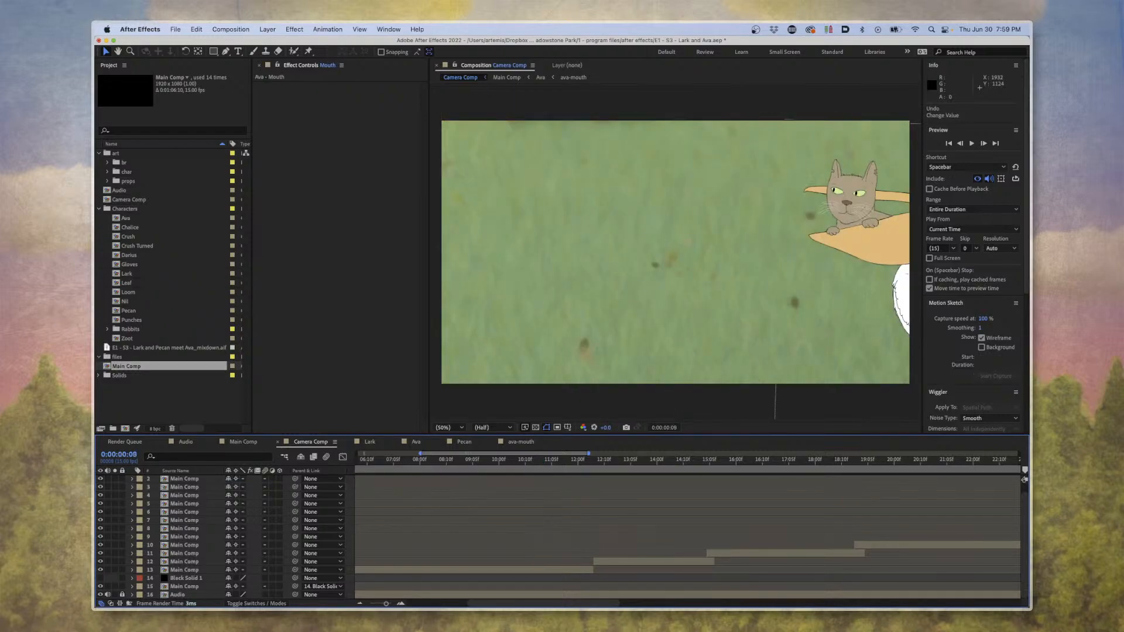
pyautogui.press('super+z')
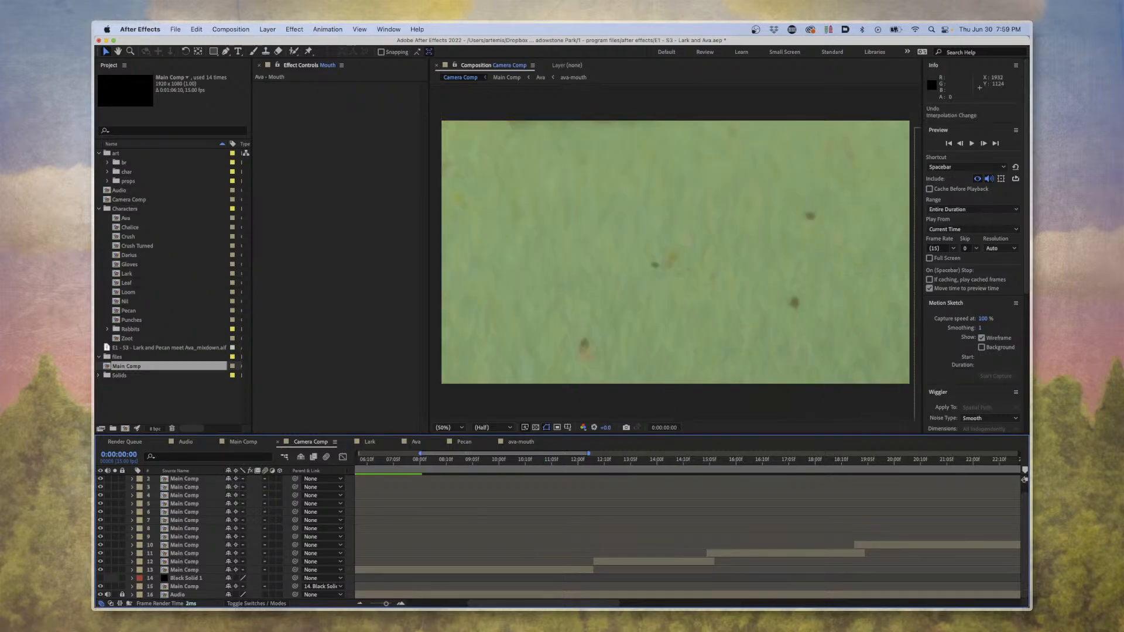
# Close the Lark and Ava project and bring up the Opening project.
pyautogui.press('super+Tab')
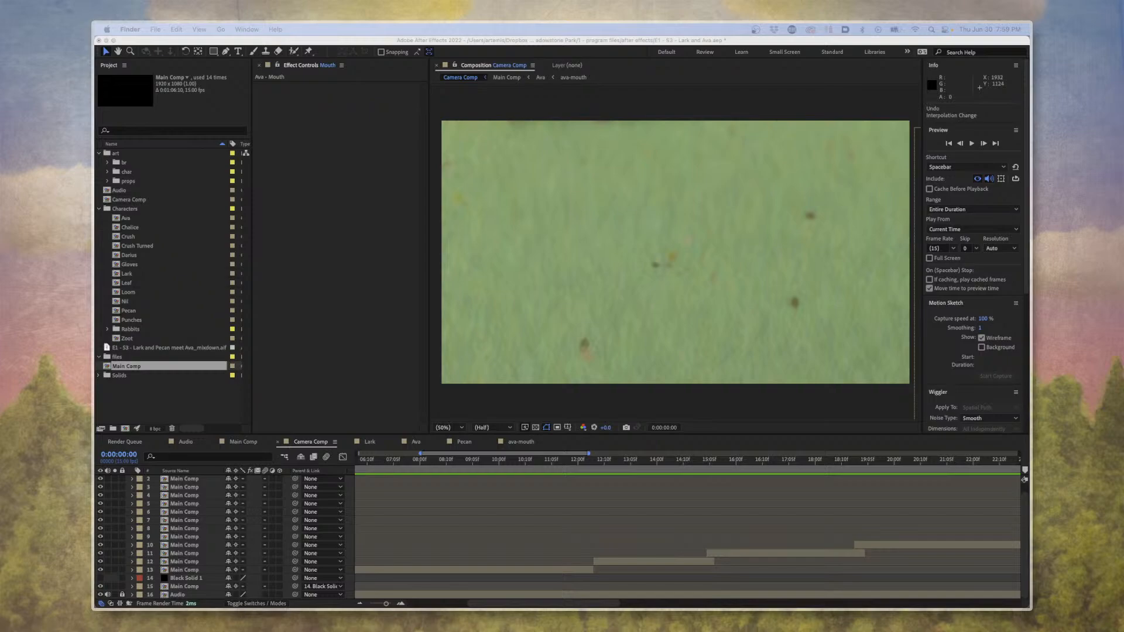
pyautogui.click(99, 41)
pyautogui.click(542, 340)
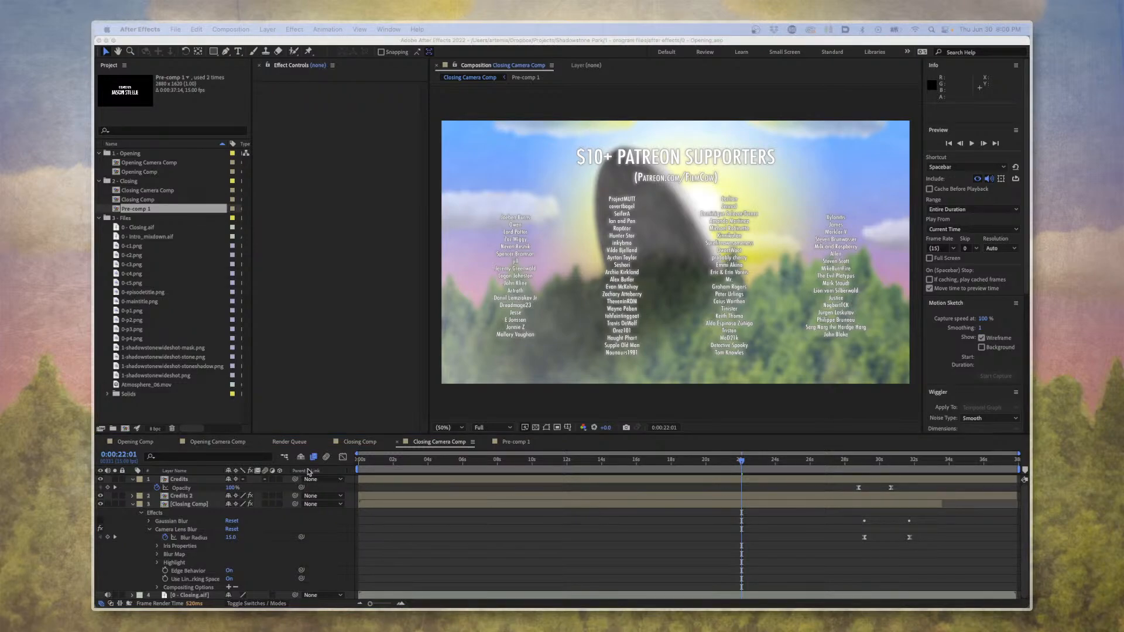
# Show the Opening Camera Comp at 0:00:01:11 and inspect the oval mask on the Black Solid 1 layer.
pyautogui.click(229, 439)
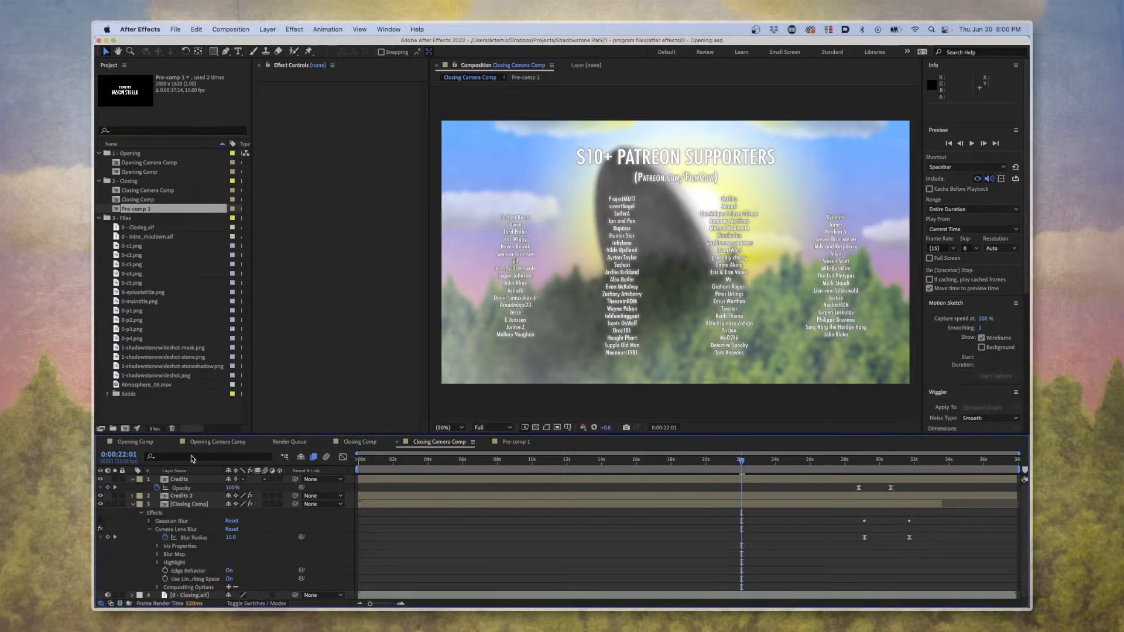
pyautogui.click(197, 442)
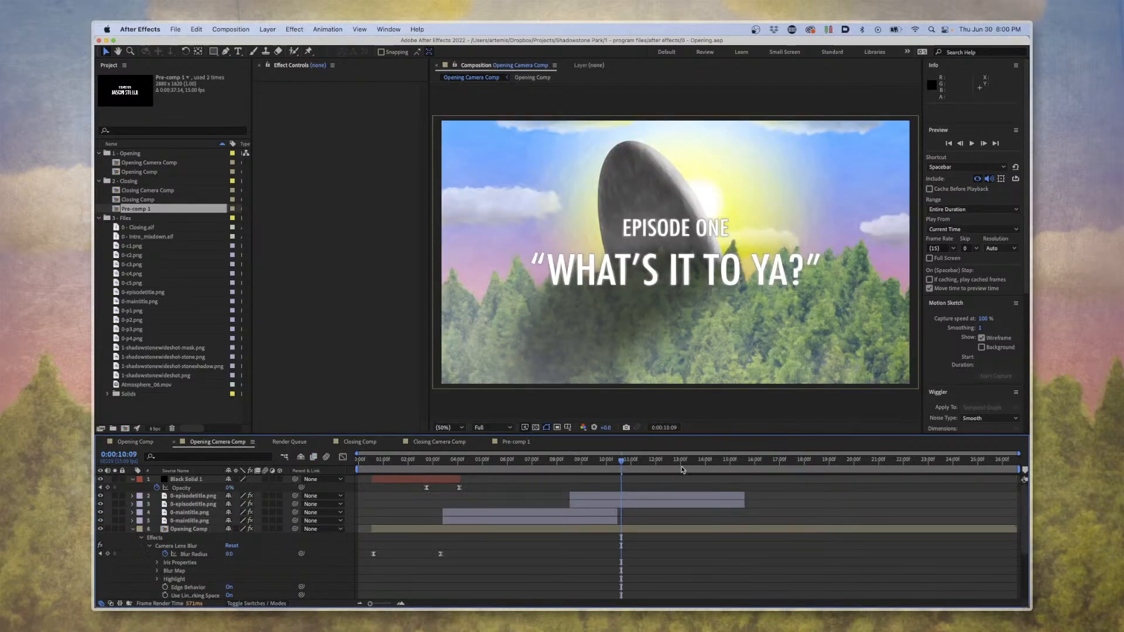
pyautogui.moveTo(545, 460); pyautogui.dragTo(401, 460)
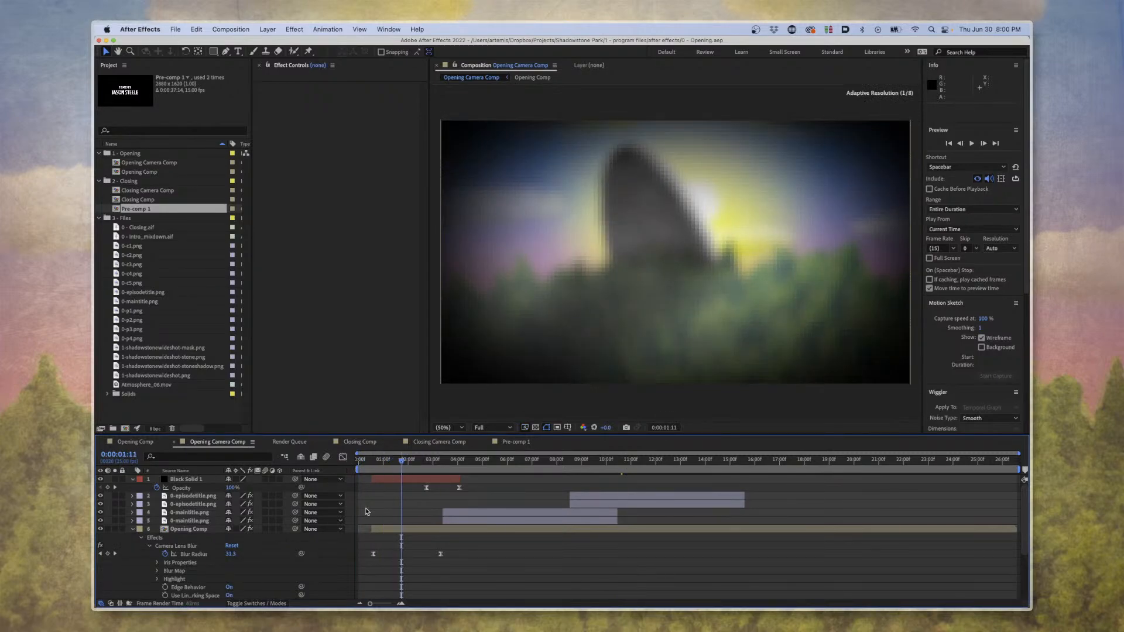
pyautogui.click(173, 482)
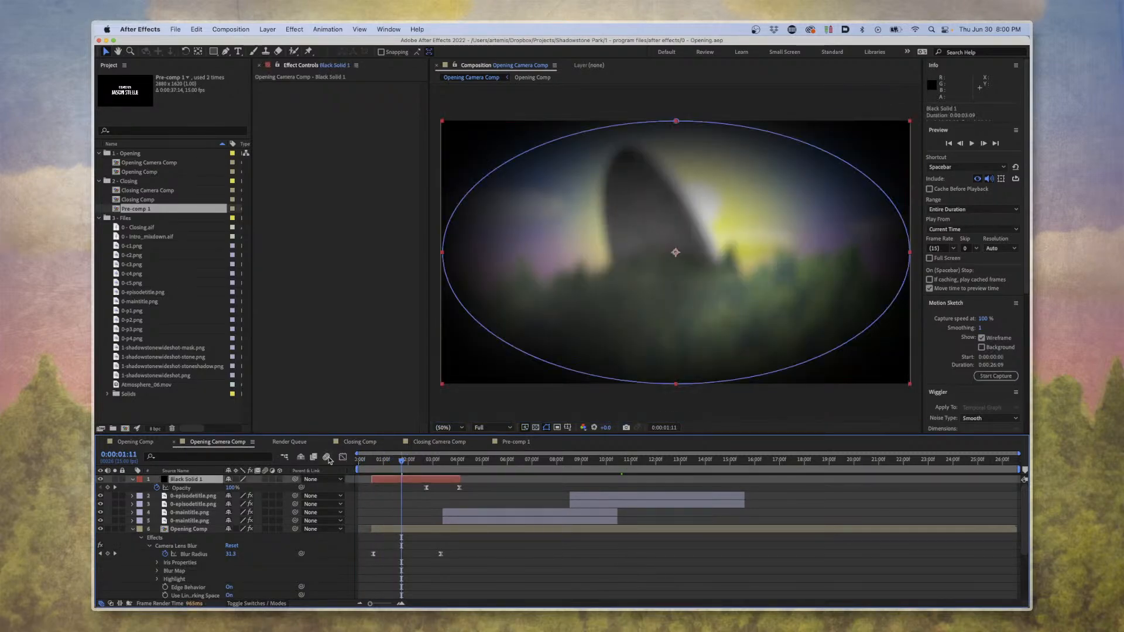
# Go to 0:00:06:13 and examine the BCC Wave and Camera Lens Blur settings of the upper 0-maintitle.png layer.
pyautogui.moveTo(402, 468); pyautogui.dragTo(528, 459)
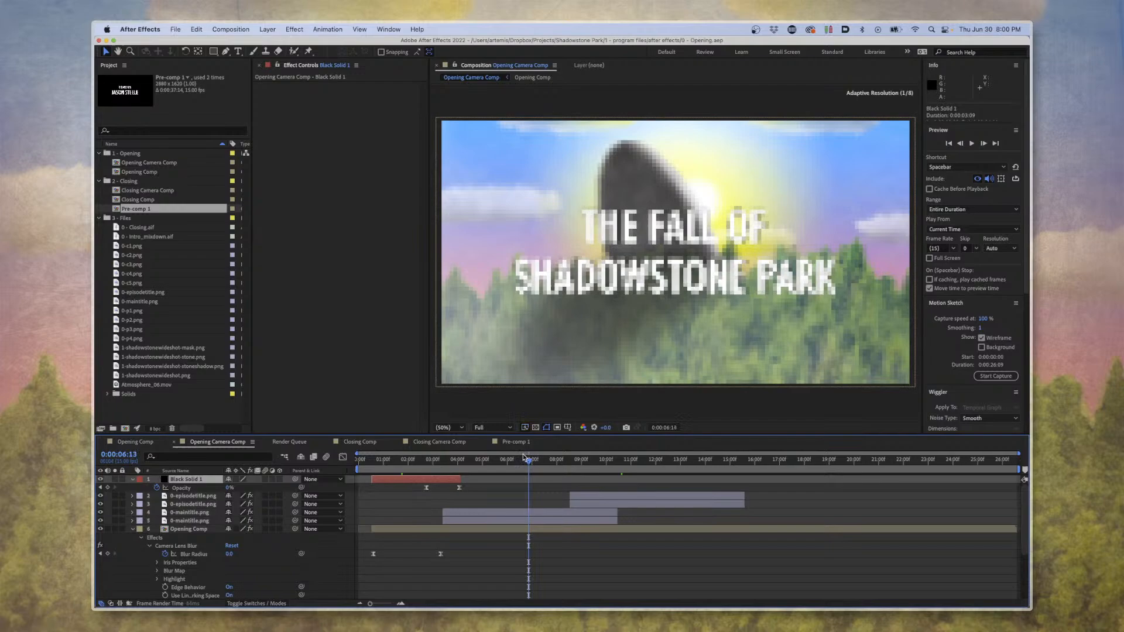
pyautogui.click(495, 512)
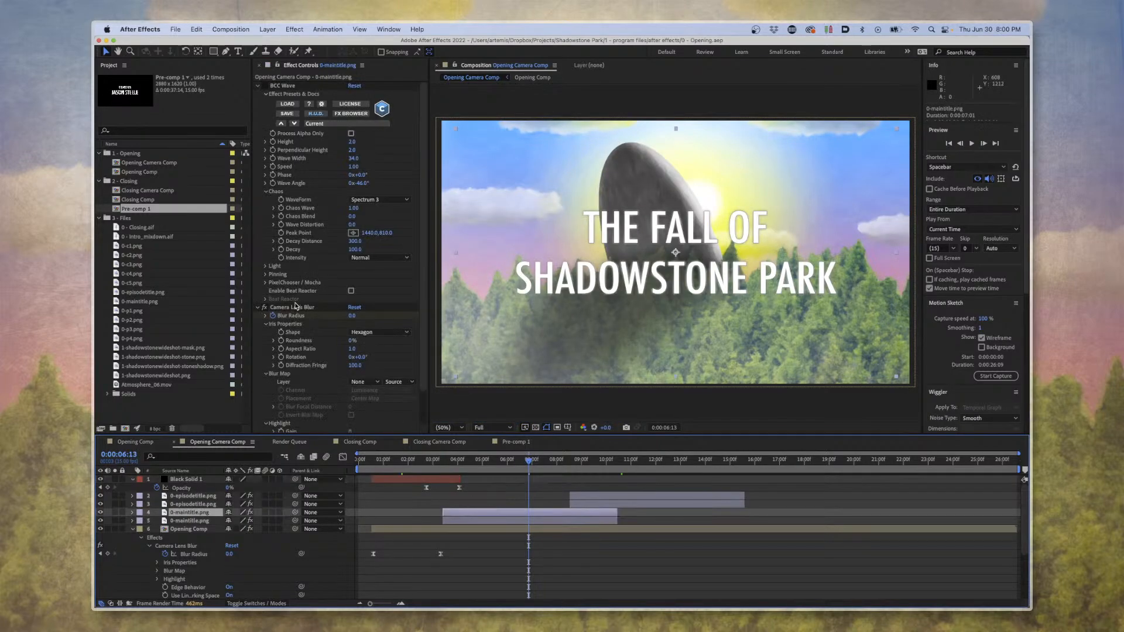
pyautogui.scroll(-2, 300, 315)
pyautogui.scroll(-1, 300, 315)
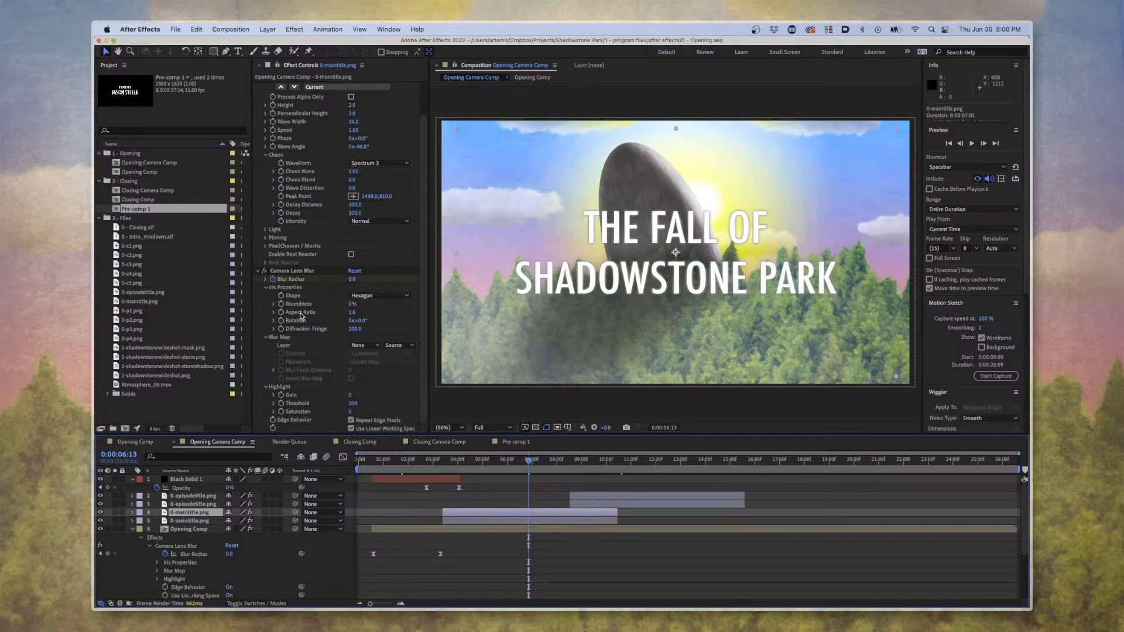
# Preview the main title coming into focus from 0:00:04:04.
pyautogui.moveTo(488, 463); pyautogui.dragTo(465, 460)
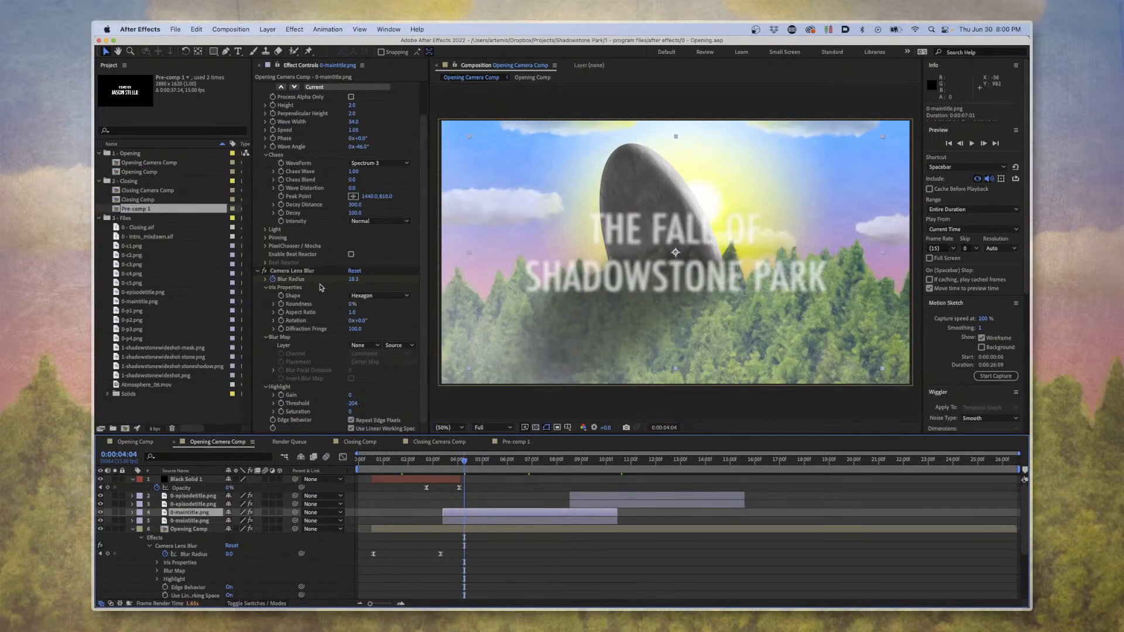
pyautogui.press('space')
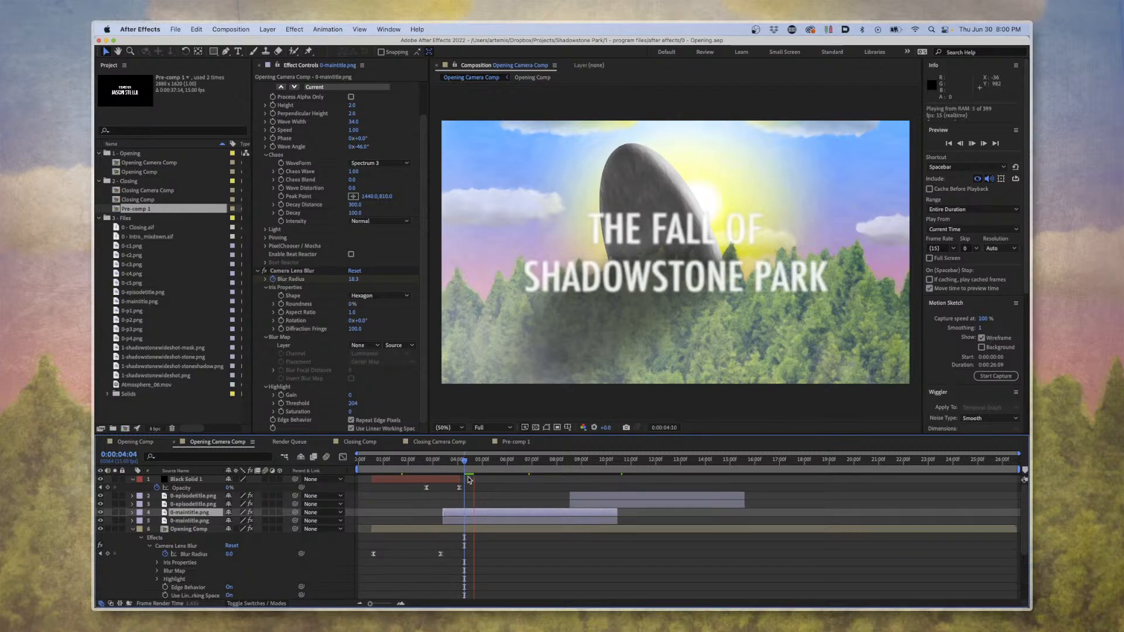
pyautogui.click(483, 471)
# Go to 0:00:15:12 and look over the Position, Scale and Rotation keyframes of the Opening Comp layer.
pyautogui.moveTo(482, 471); pyautogui.dragTo(750, 473)
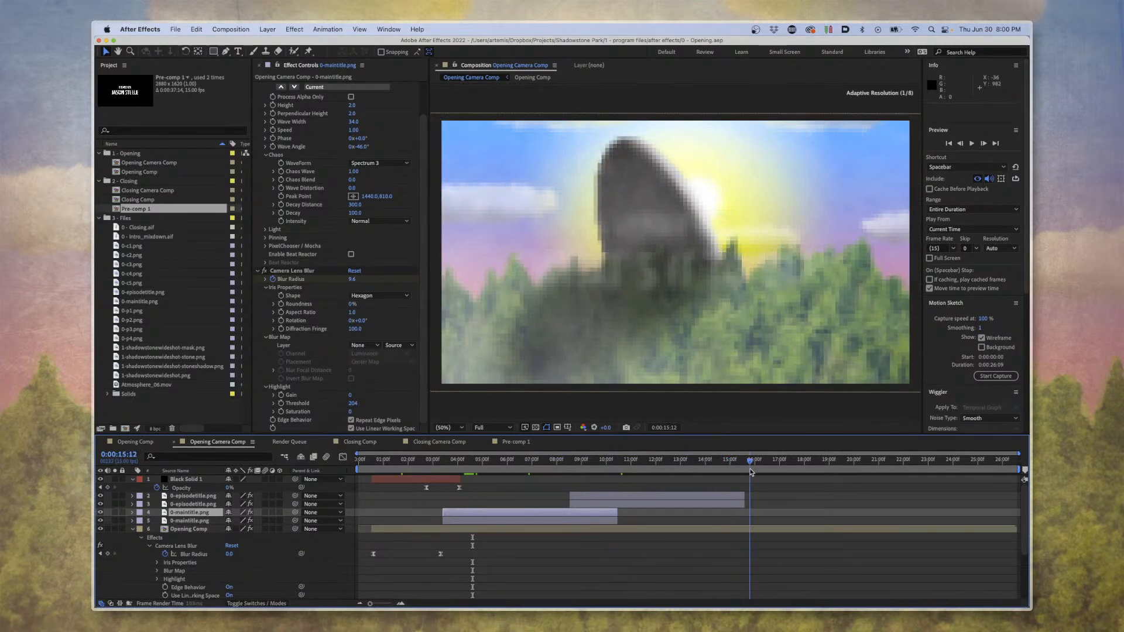
pyautogui.scroll(-2, 731, 503)
pyautogui.scroll(-7, 731, 502)
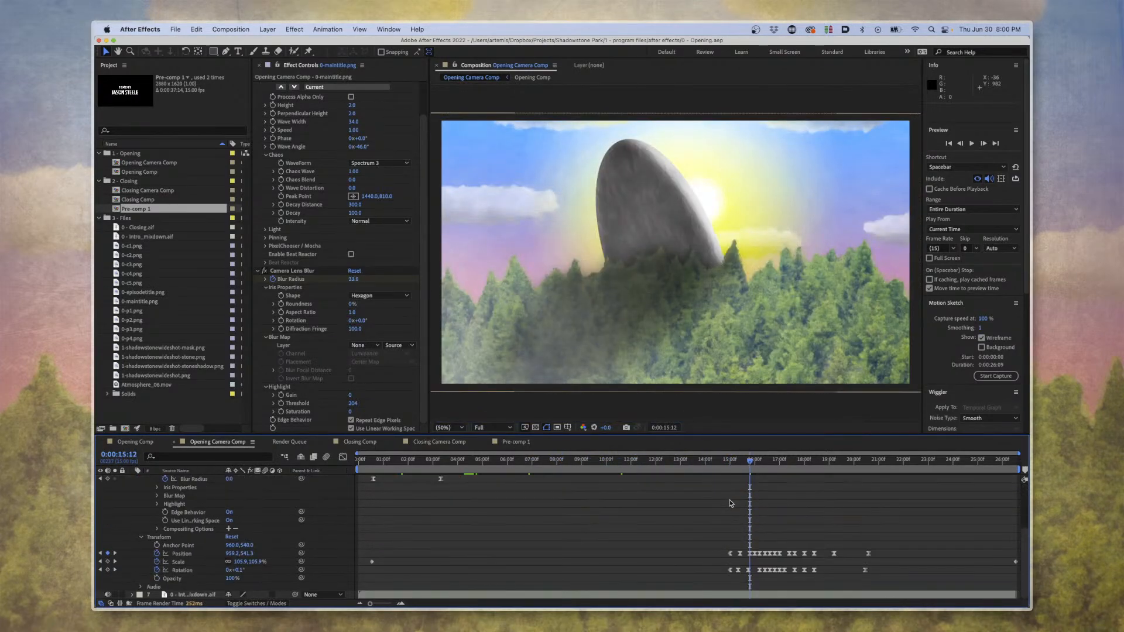
pyautogui.scroll(9, 422, 534)
# Open the Opening Comp and toggle the Atmosphere_06.mov layer's visibility repeatedly to compare the scene with and without fog, leaving it shown.
pyautogui.click(191, 528)
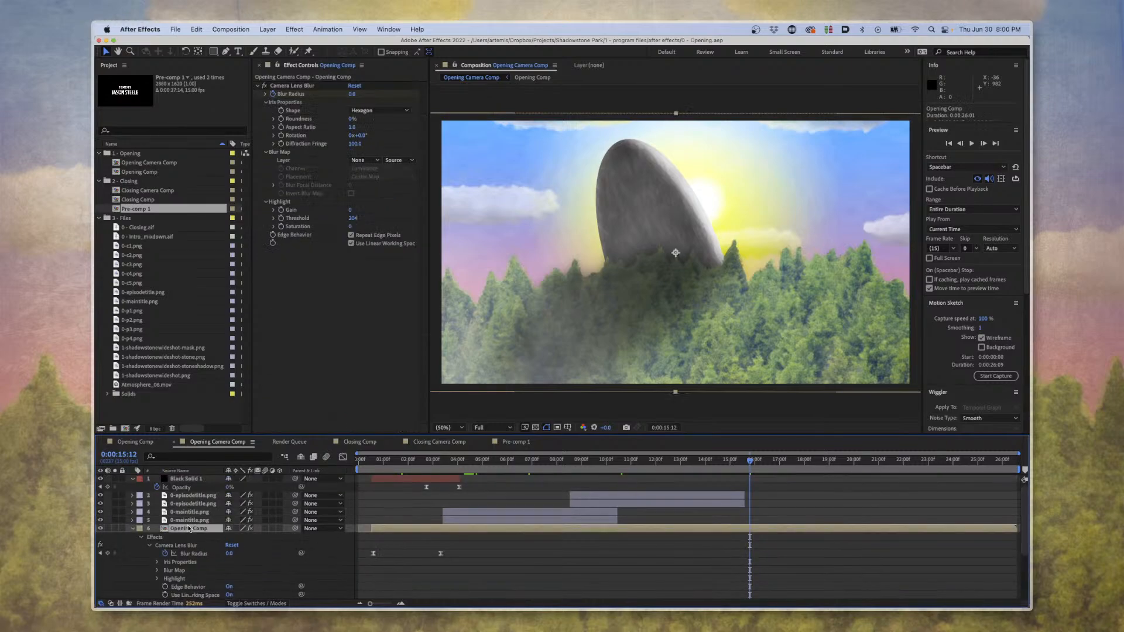
pyautogui.doubleClick(192, 529)
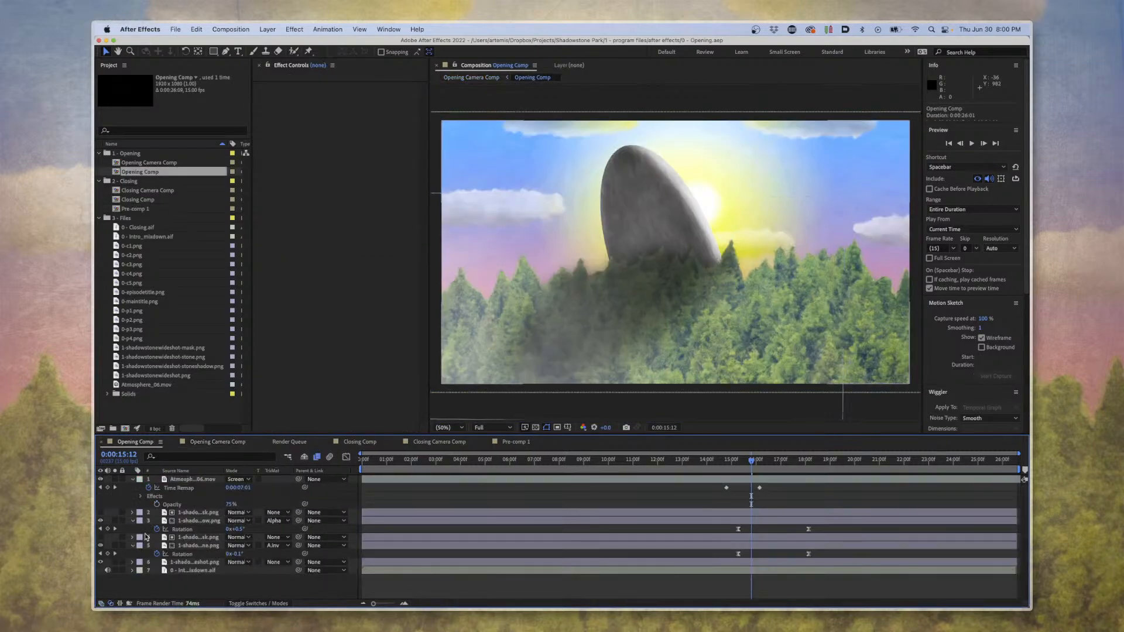
pyautogui.click(101, 481)
pyautogui.click(100, 480)
pyautogui.click(101, 480)
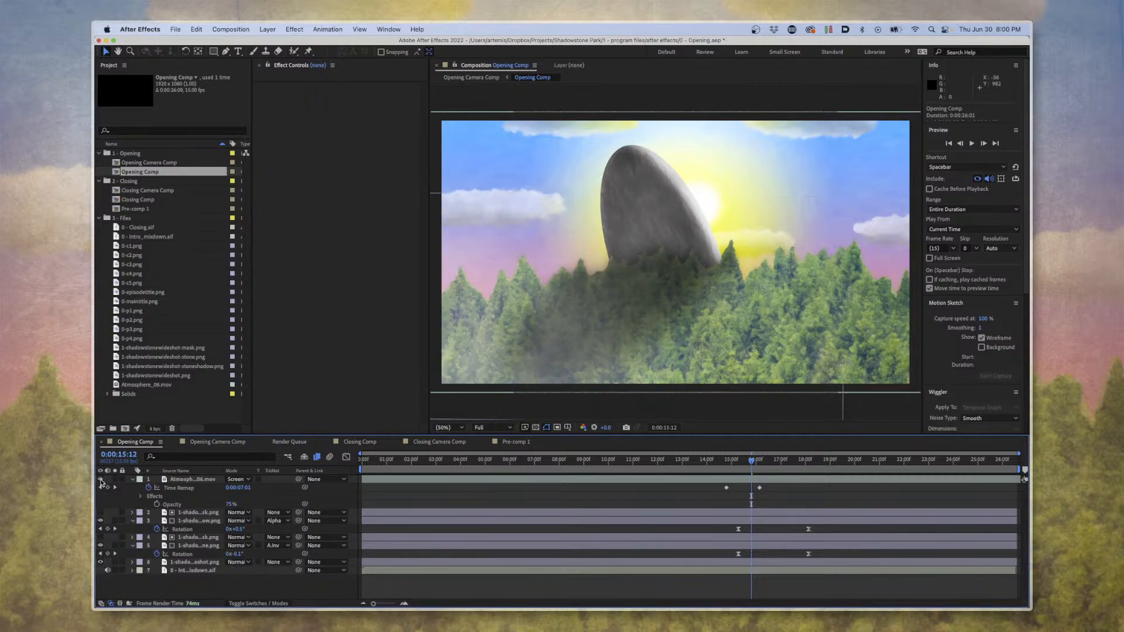
pyautogui.click(101, 480)
pyautogui.click(101, 480)
pyautogui.click(101, 481)
pyautogui.click(101, 481)
pyautogui.click(100, 480)
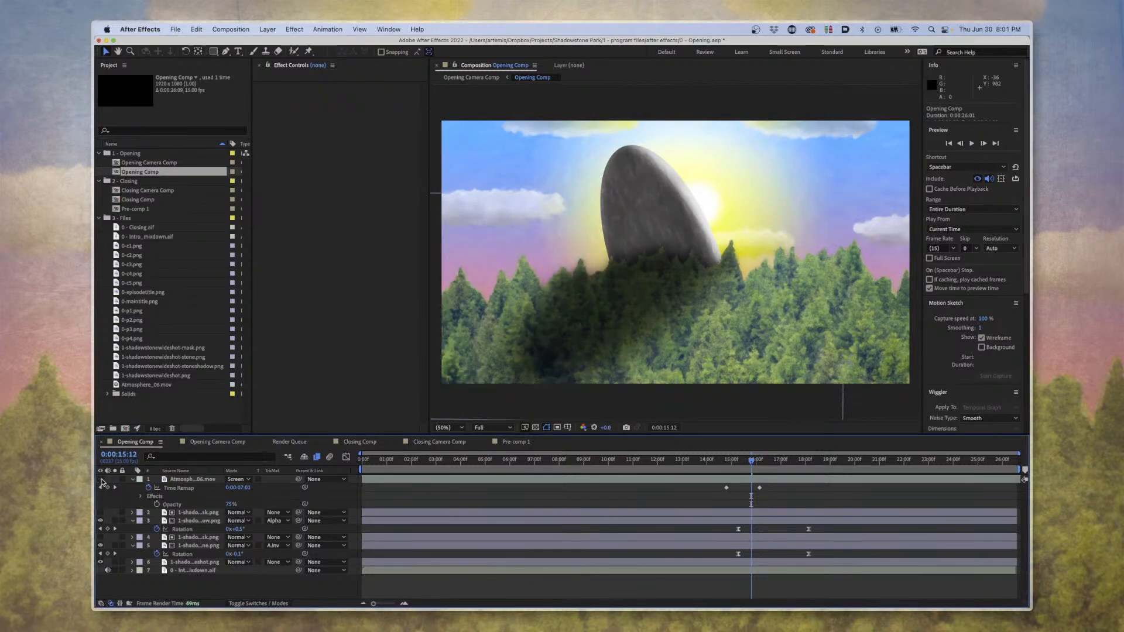
pyautogui.click(101, 480)
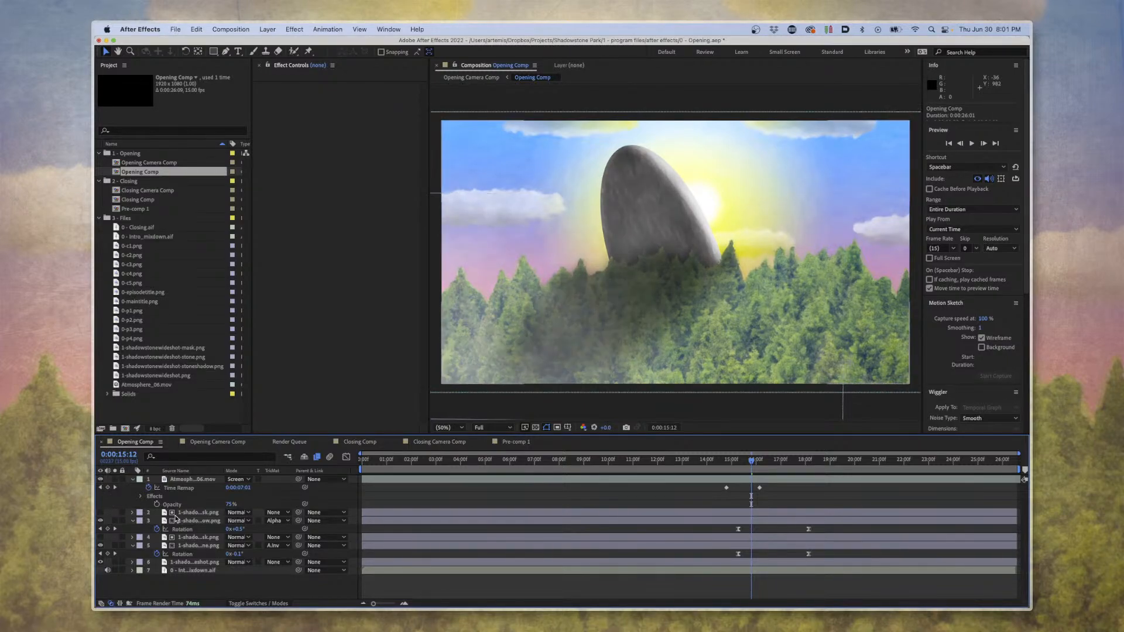
# Try shifting the stone shadow layer across the trees, undo the move, and preview the stone's rotation up to 0:00:16:09.
pyautogui.click(177, 520)
pyautogui.moveTo(656, 223); pyautogui.dragTo(731, 254)
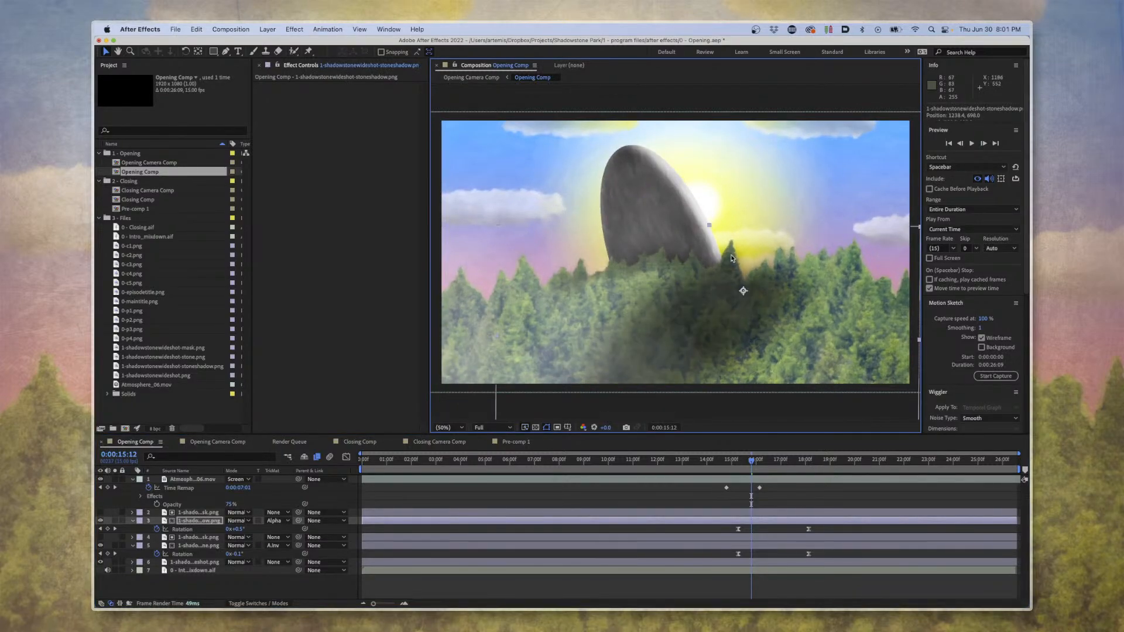
pyautogui.press('super+z')
pyautogui.moveTo(742, 465); pyautogui.dragTo(769, 470)
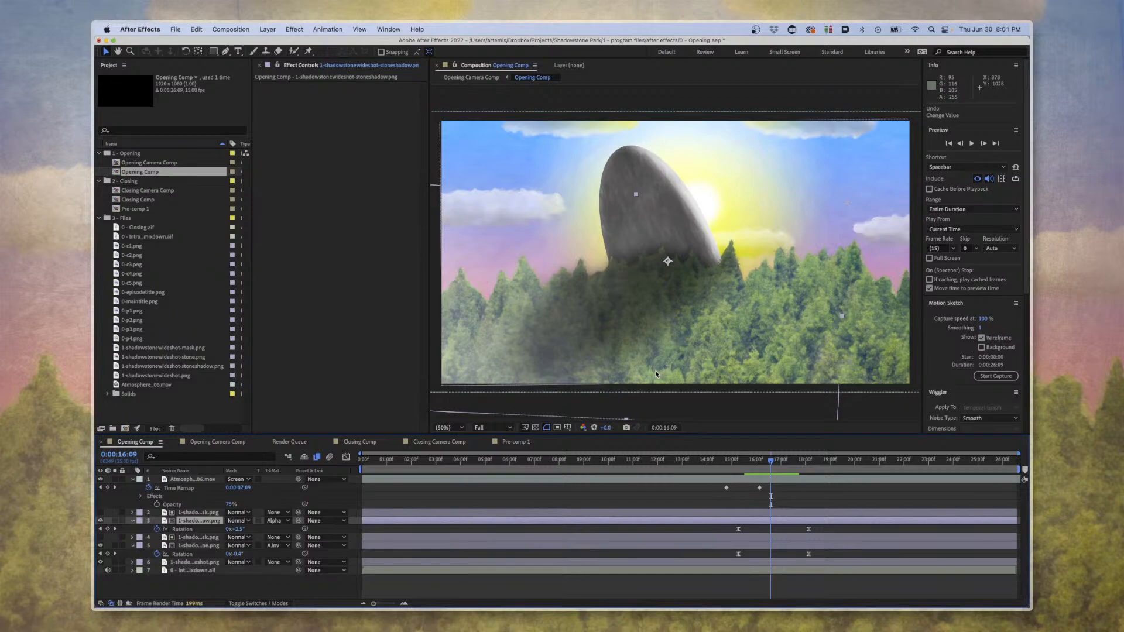
# Close the opening sequence project without saving its changes.
pyautogui.click(183, 28)
pyautogui.click(190, 113)
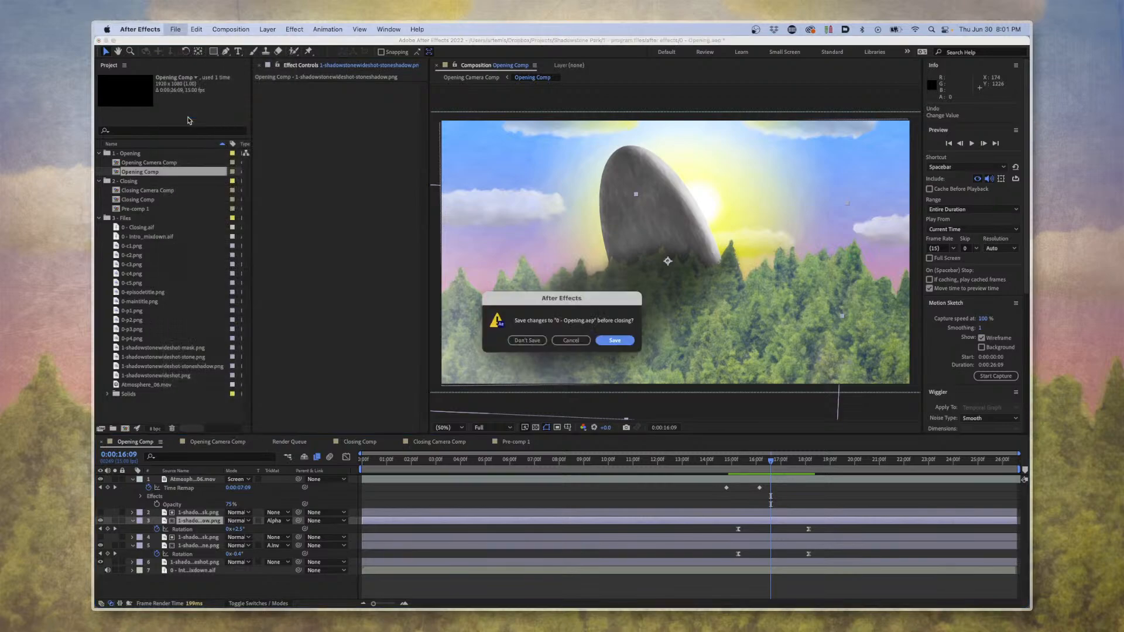
pyautogui.click(530, 342)
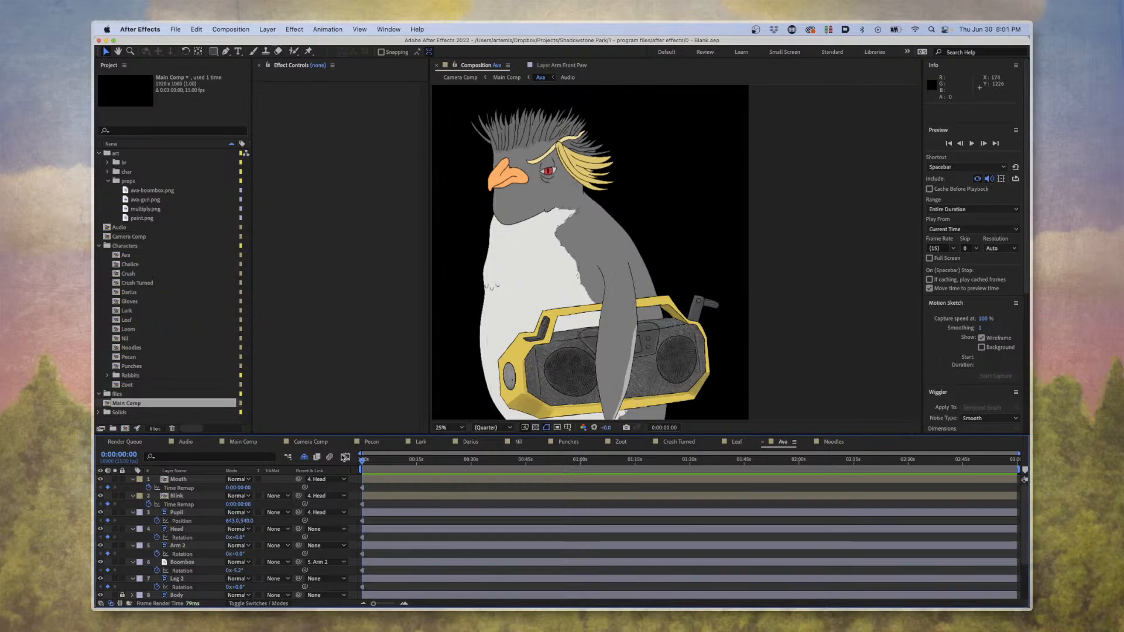
# Open the Main Comp and look over the Drop Shadow settings on the Pecan, Ava and Leaf character layers.
pyautogui.click(251, 444)
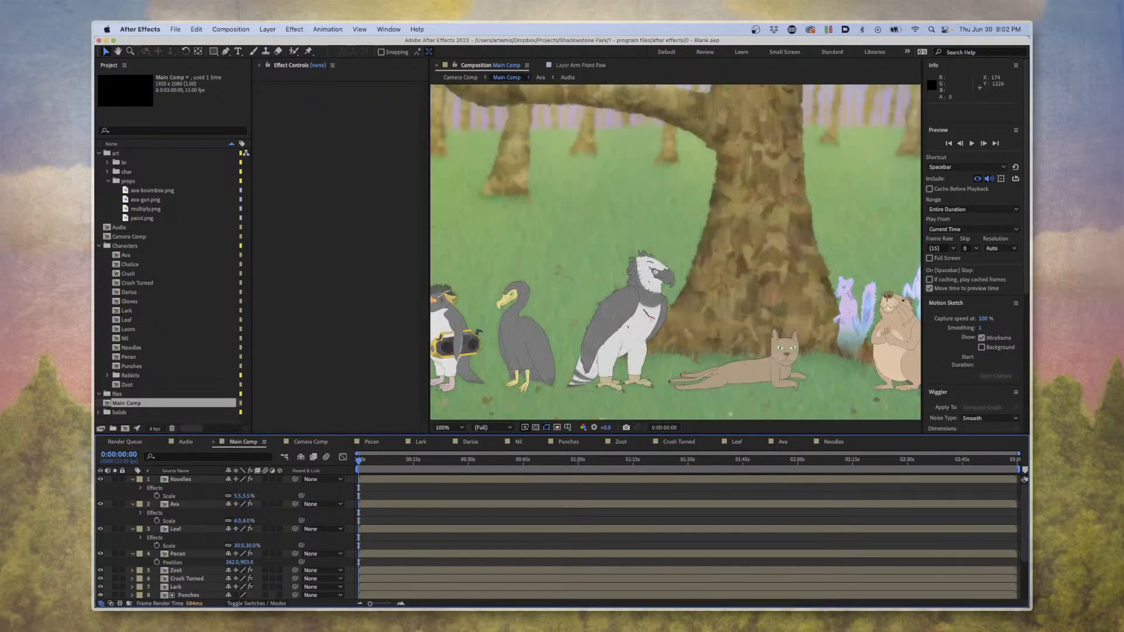
pyautogui.scroll(-2, 740, 294)
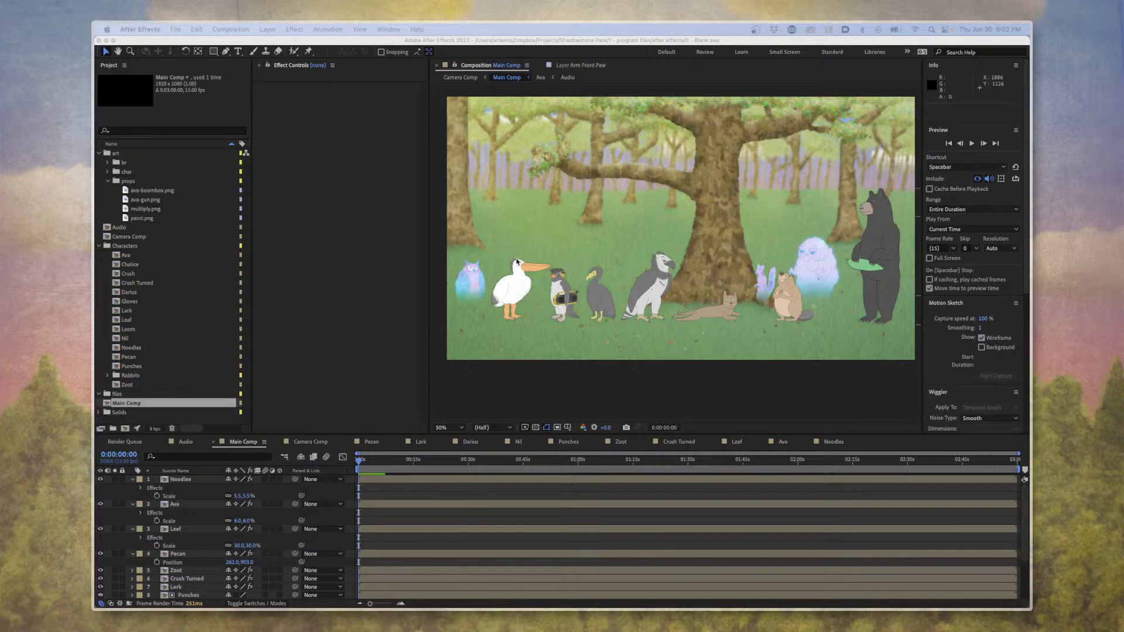
pyautogui.click(517, 261)
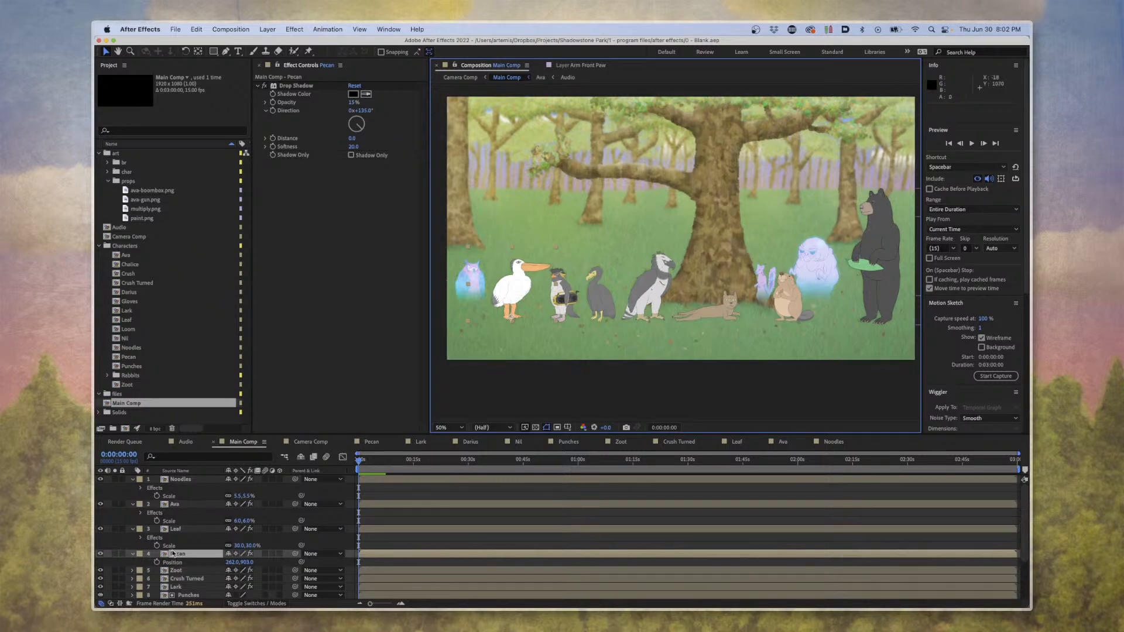
pyautogui.click(174, 504)
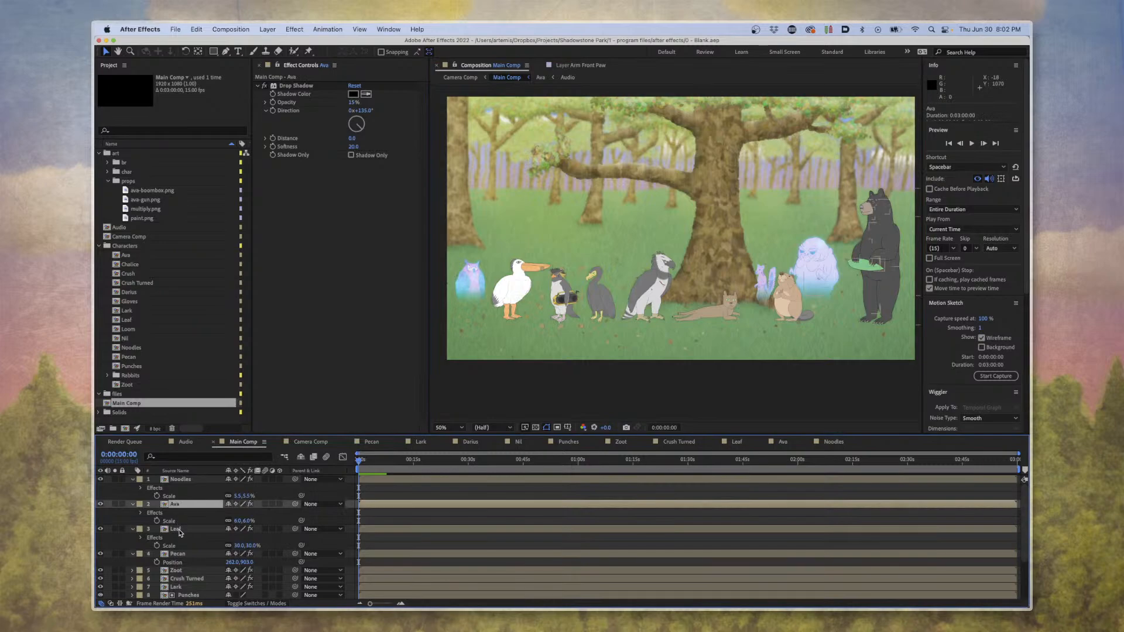
pyautogui.keyDown('shift'); pyautogui.click(180, 528); pyautogui.keyUp('shift')
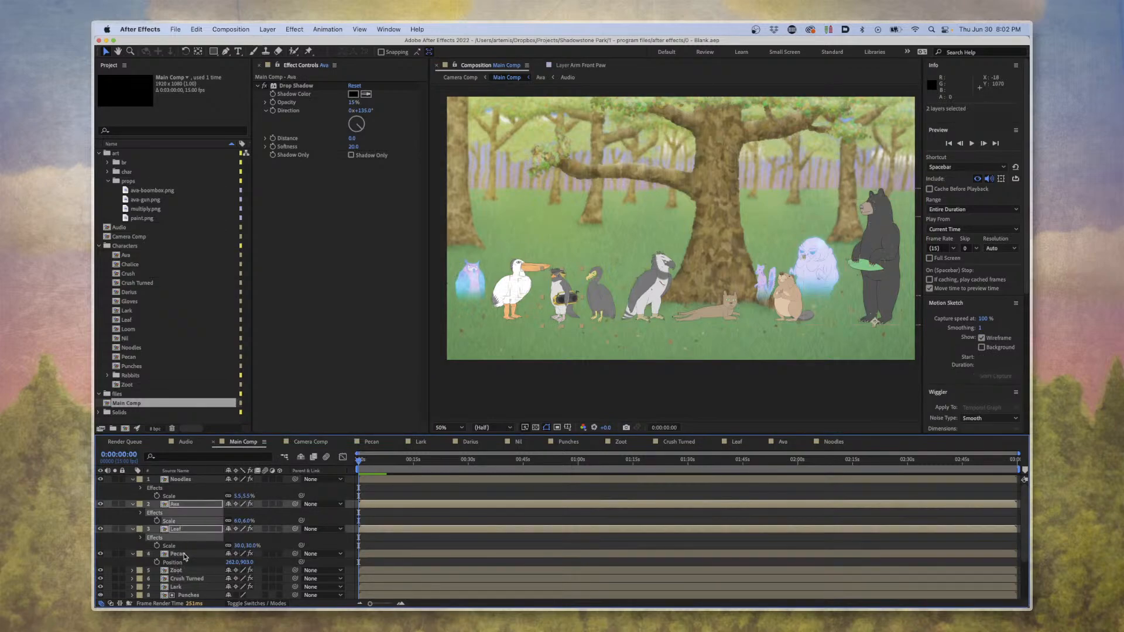
# Select the Noodles, Ava and Leaf layers together and collapse their displayed properties.
pyautogui.click(179, 480)
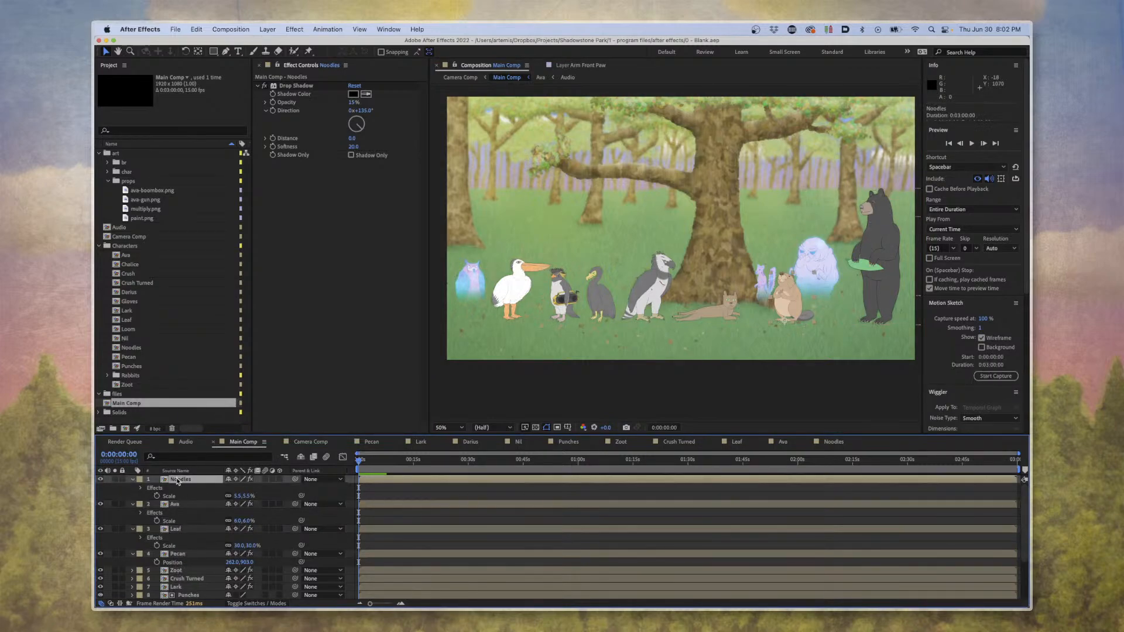
pyautogui.keyDown('shift'); pyautogui.click(176, 531); pyautogui.keyUp('shift')
pyautogui.press('u')
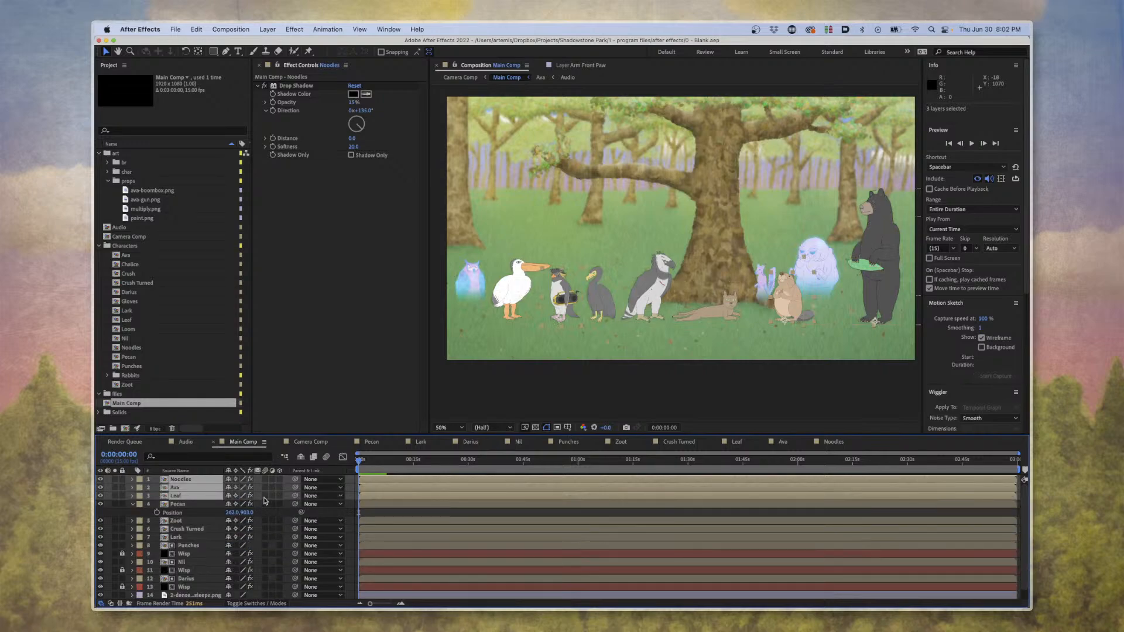
# Try parenting the selected character layers with the pick whip, reveal Zoot's Scale property, and undo the parenting.
pyautogui.moveTo(295, 496); pyautogui.dragTo(257, 528)
pyautogui.click(214, 521)
pyautogui.press('s')
pyautogui.press('super+z')
pyautogui.press('super+z')
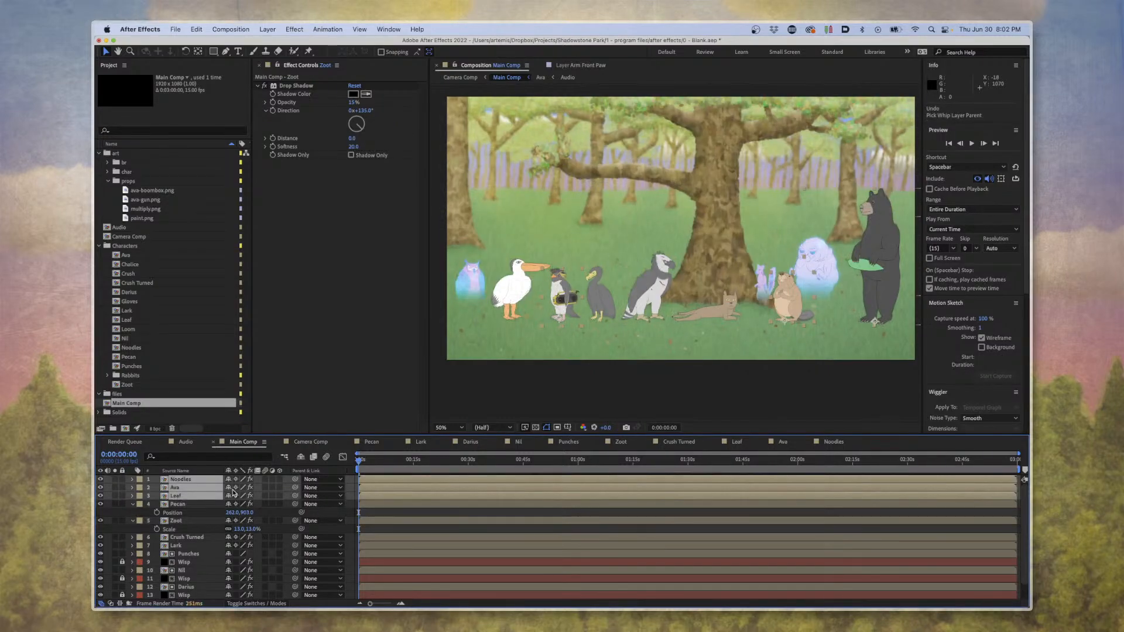
# Select the Nil layer and examine the glowing ghost character up close at 200% magnification.
pyautogui.click(174, 521)
pyautogui.scroll(-2, 174, 521)
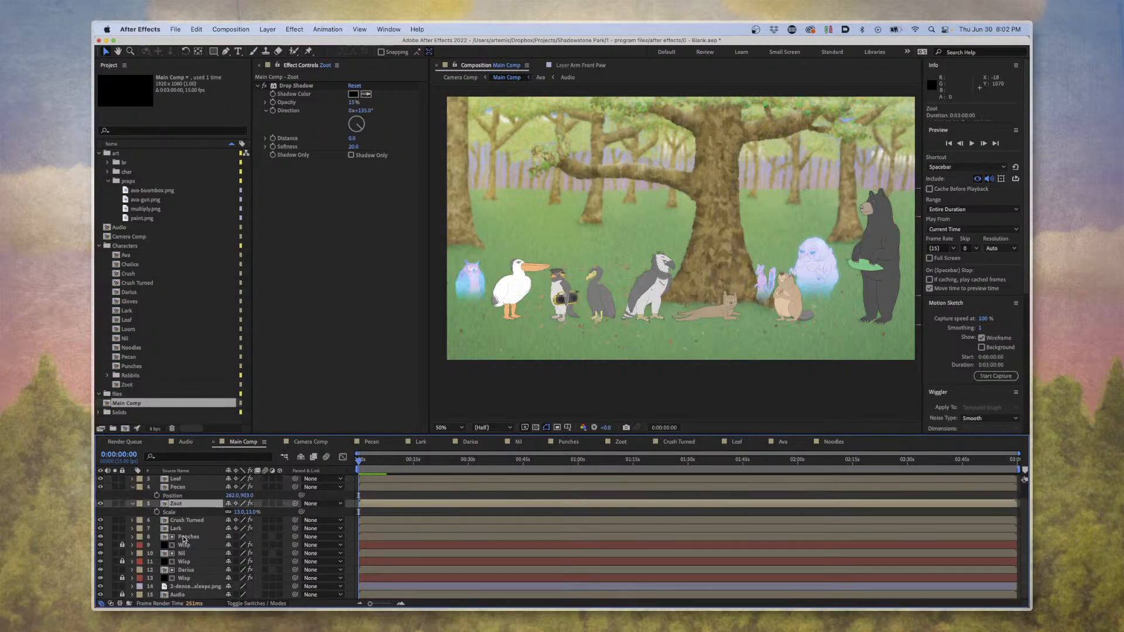
pyautogui.click(181, 554)
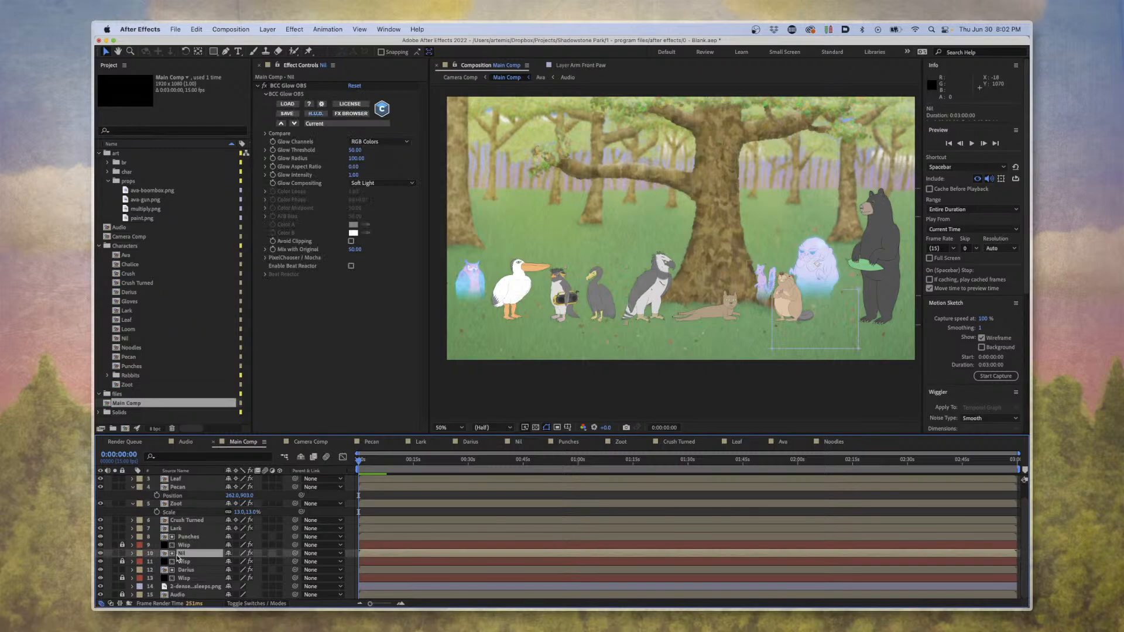
pyautogui.press('.')
pyautogui.press('.')
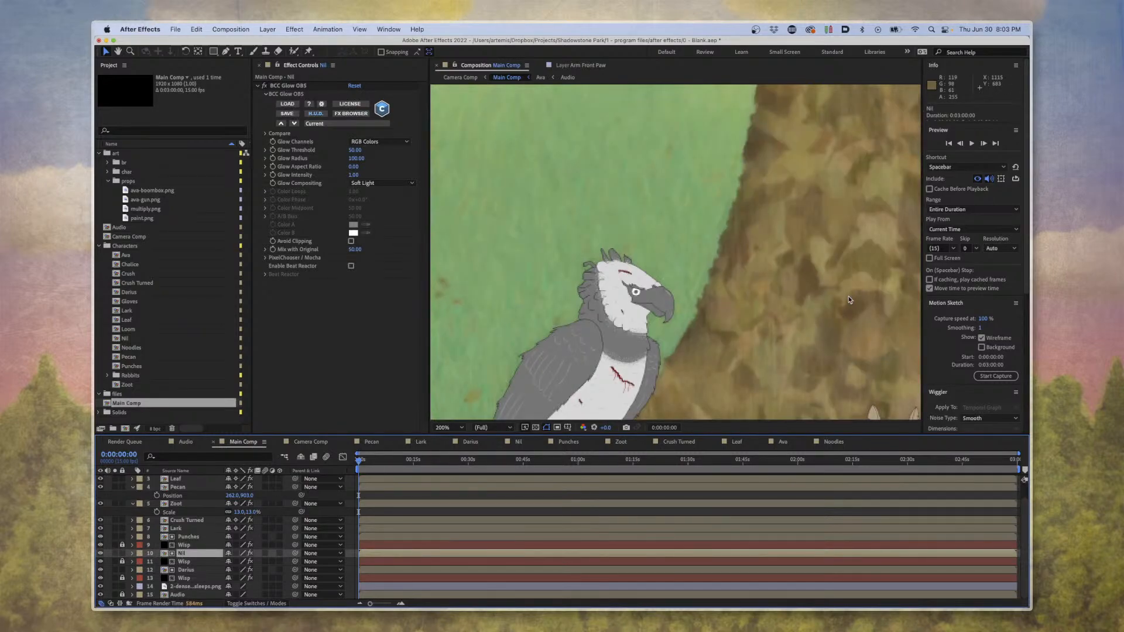
pyautogui.moveTo(821, 252); pyautogui.dragTo(360, 178)
pyautogui.moveTo(812, 306); pyautogui.dragTo(655, 271)
pyautogui.press('.')
pyautogui.press('.')
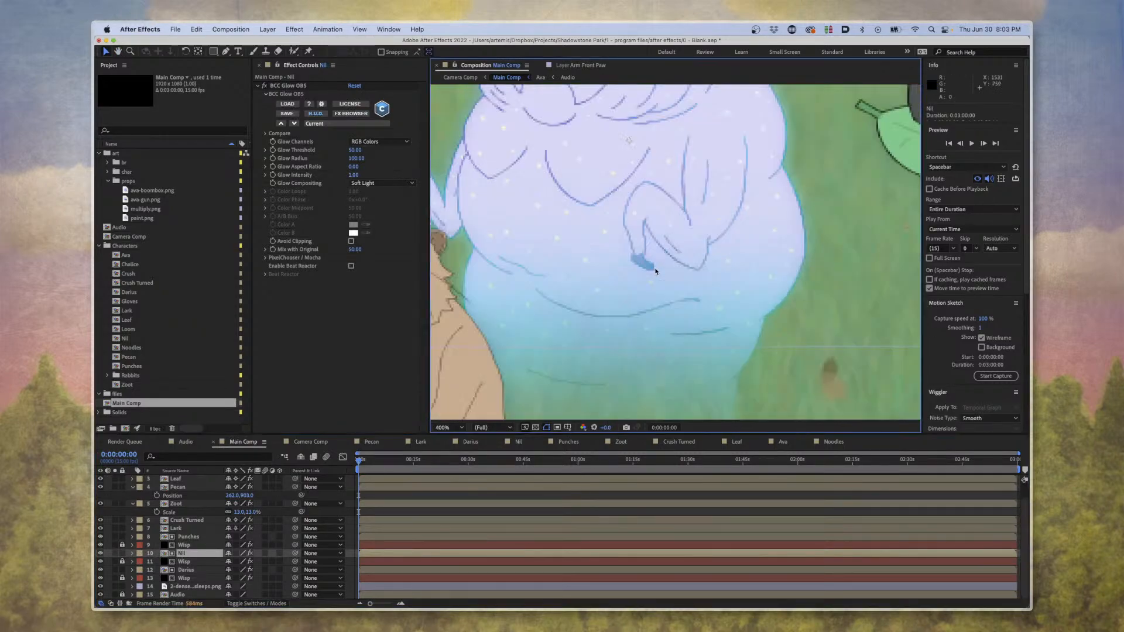
pyautogui.press(',')
pyautogui.press(',')
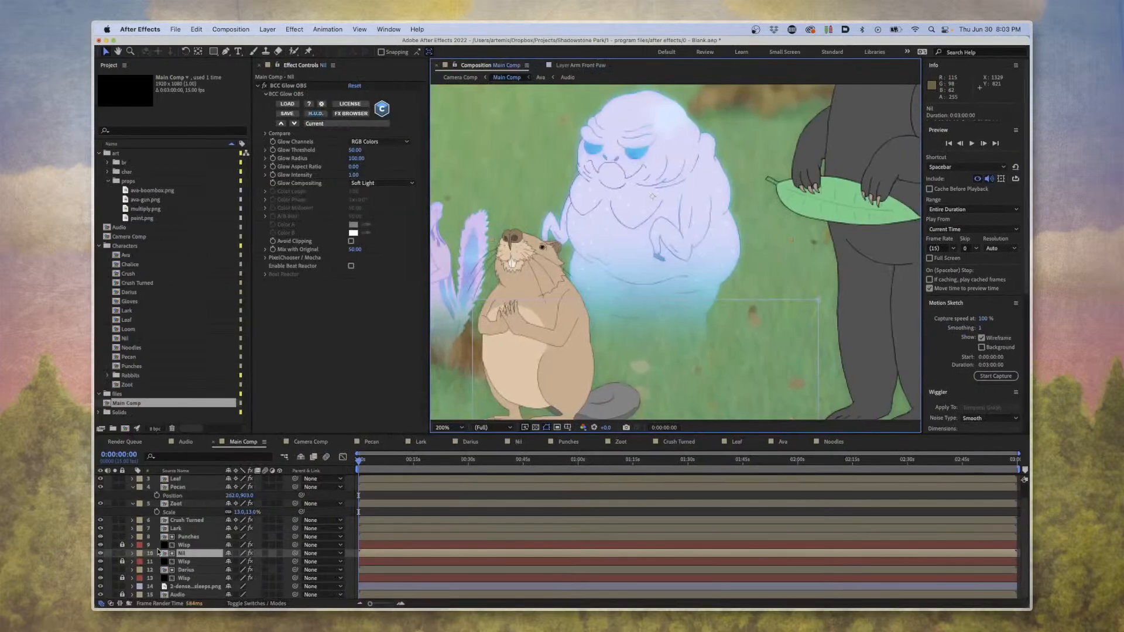
# Toggle the Nil layer's BCC Glow OBS effect off and on repeatedly to compare the character, leaving it enabled.
pyautogui.click(265, 85)
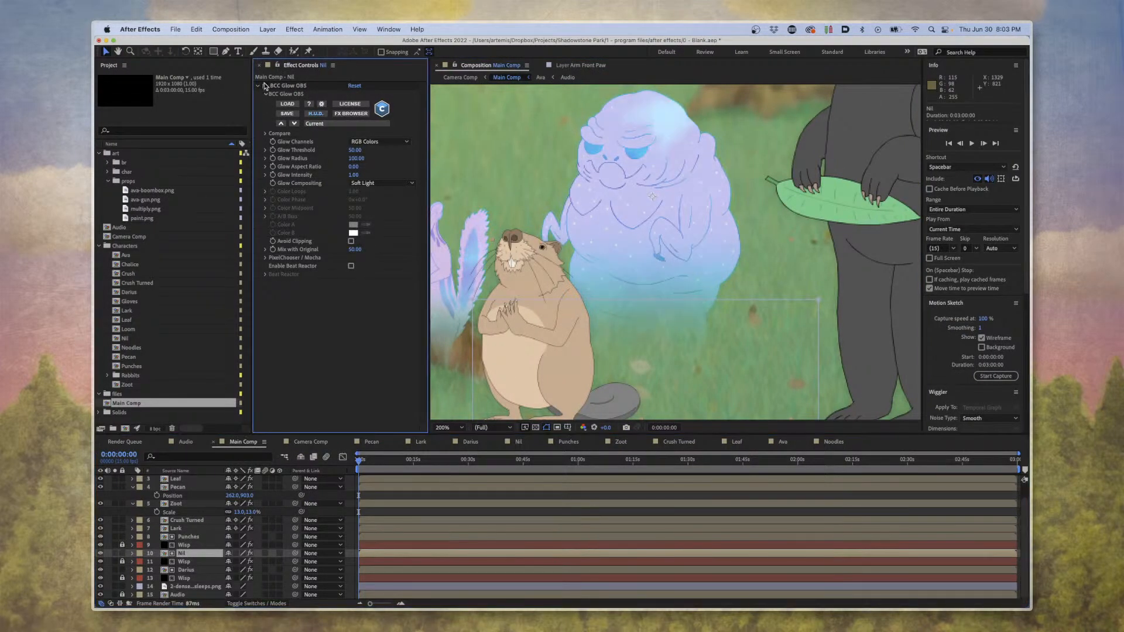
pyautogui.click(264, 85)
pyautogui.click(264, 85)
pyautogui.click(264, 85)
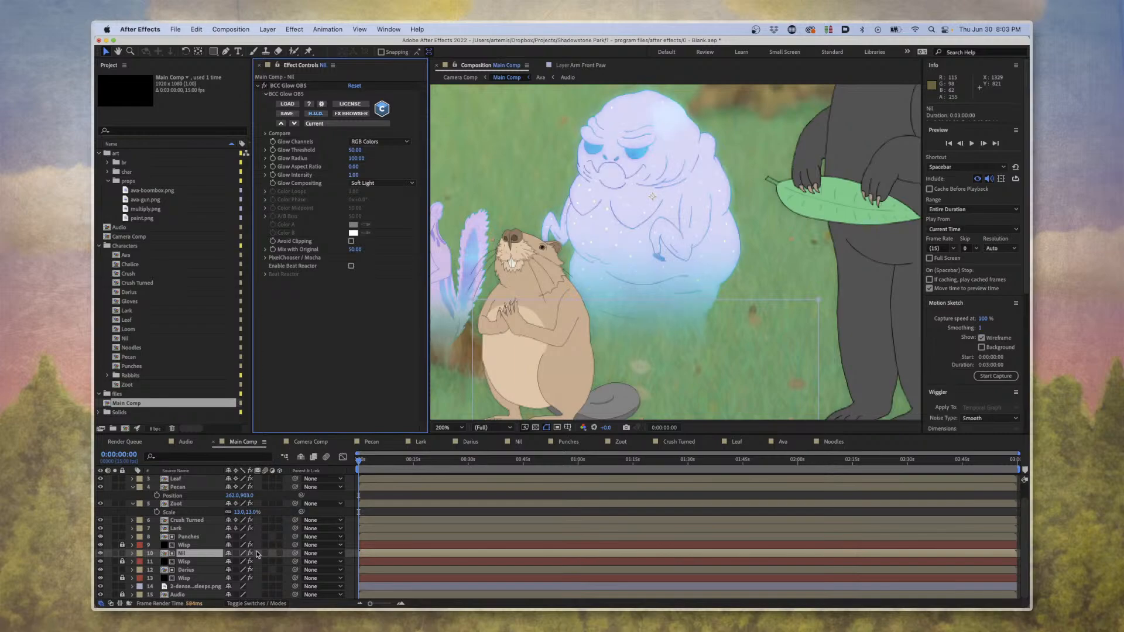
# Unlock the Wisp layer directly beneath Nil and select it to display its effect settings.
pyautogui.click(185, 562)
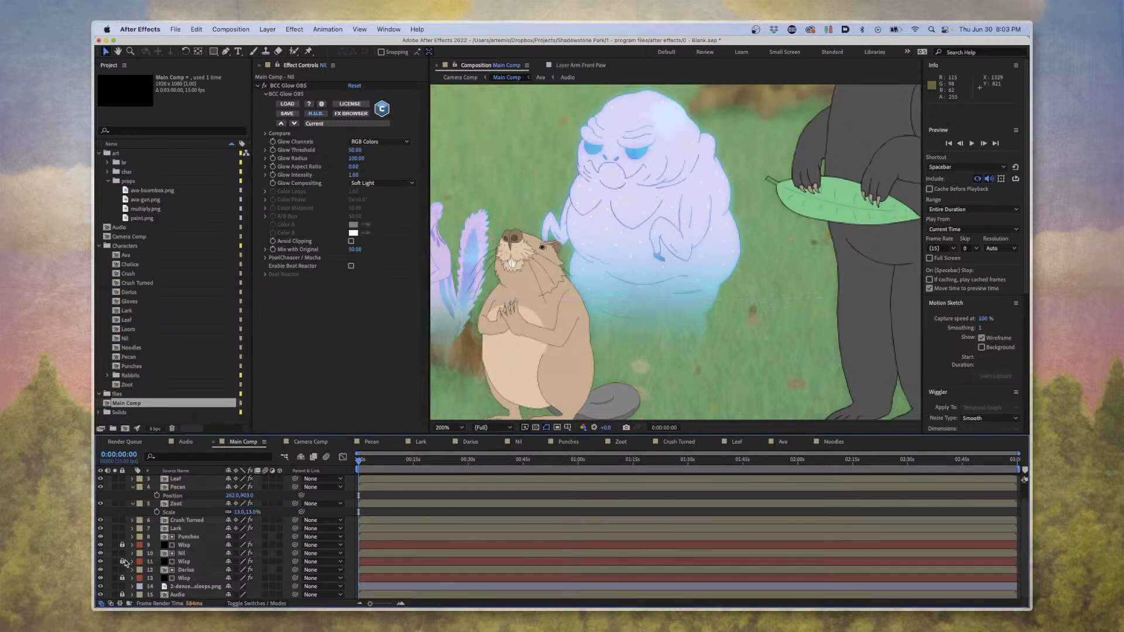
pyautogui.click(123, 562)
pyautogui.click(174, 562)
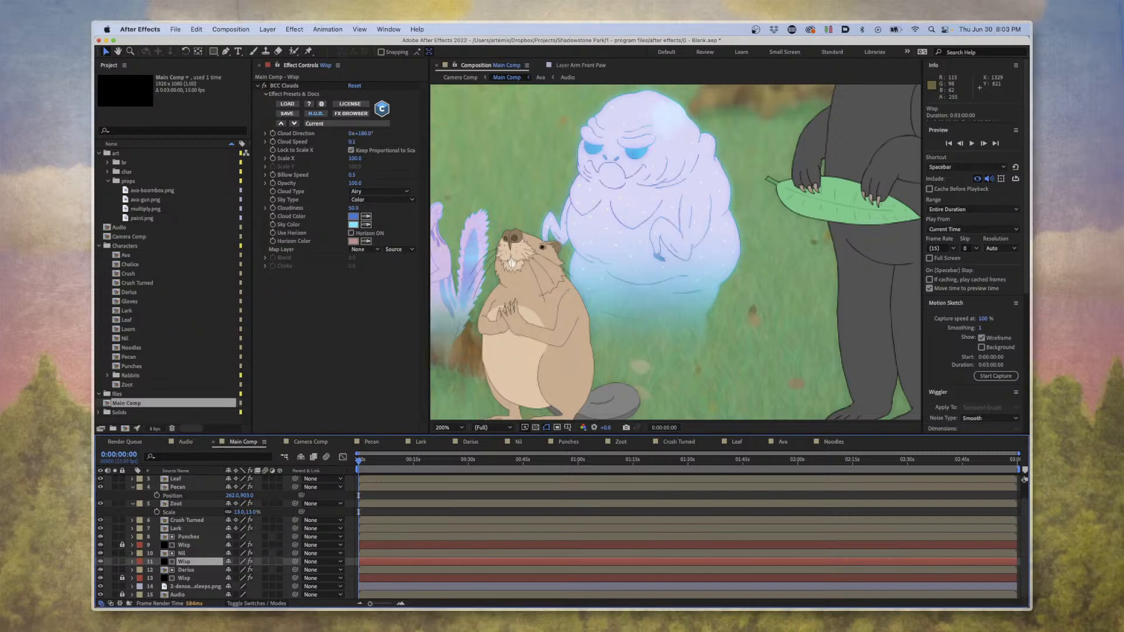
# Examine the Wisp layer's BCC Clouds effect and scrub to 0:00:53:08 to watch the clouds move across the character.
pyautogui.press('F11')
pyautogui.press('F11')
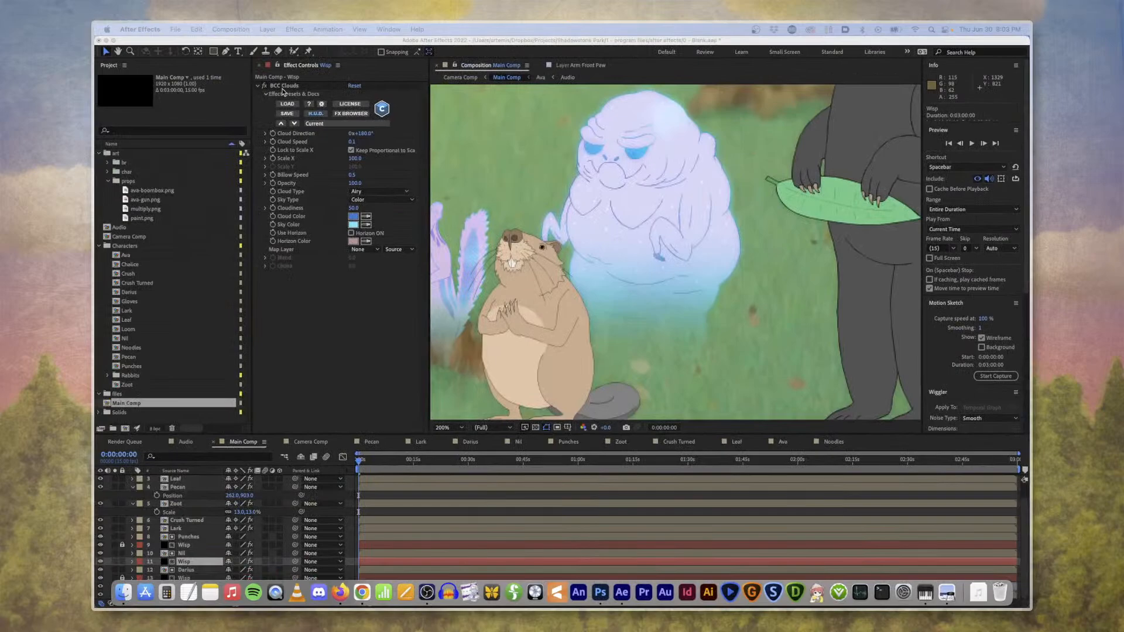
pyautogui.click(281, 91)
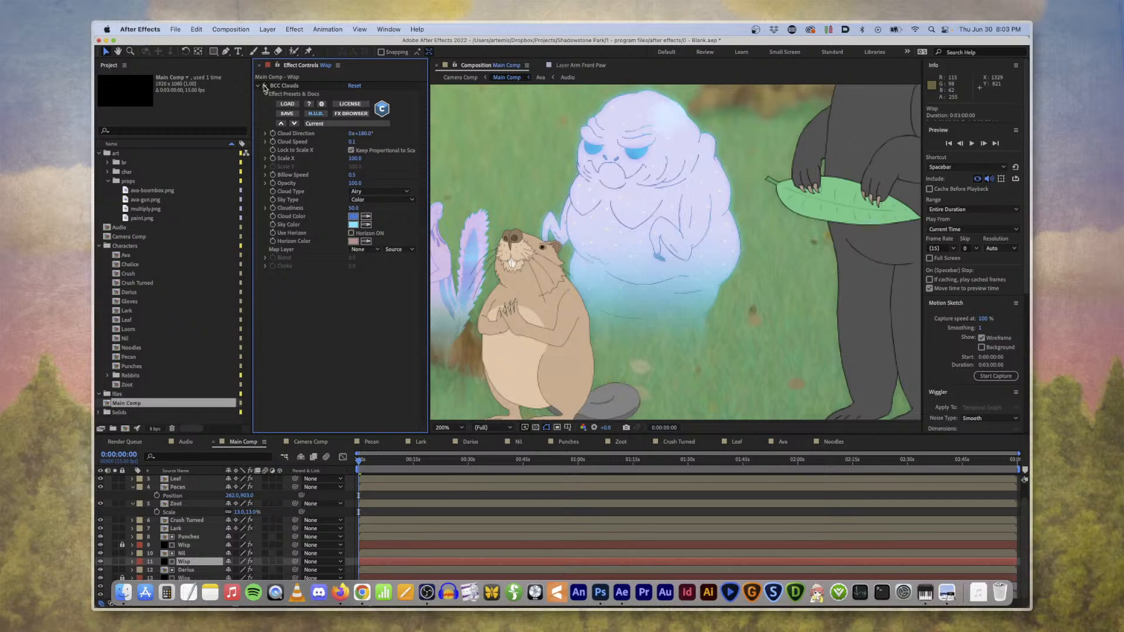
pyautogui.moveTo(404, 463); pyautogui.dragTo(476, 464)
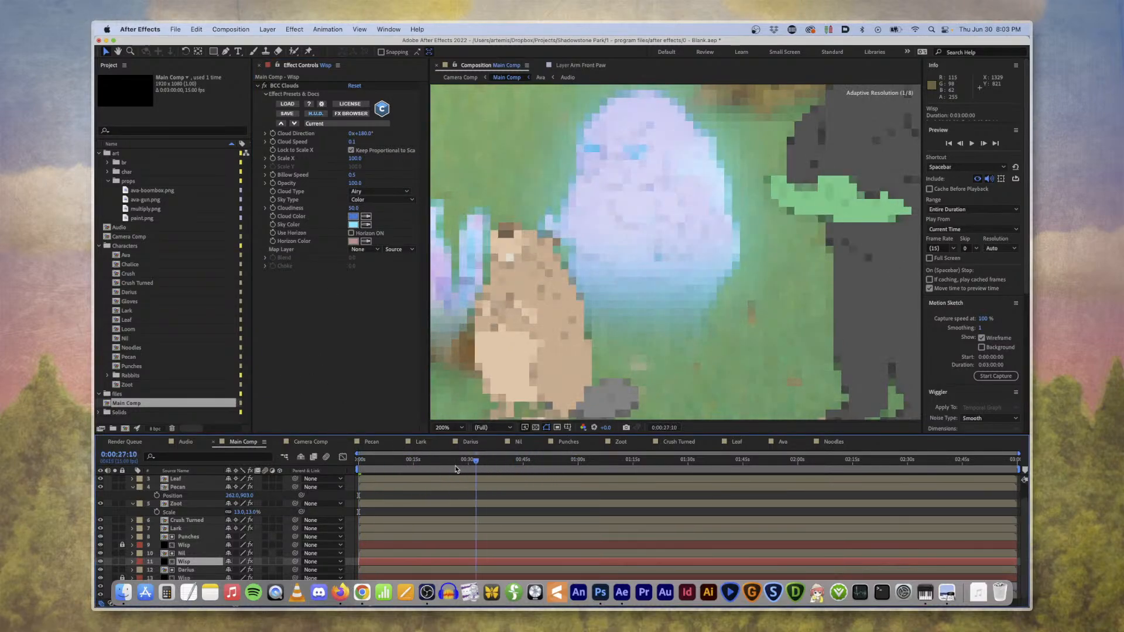
pyautogui.moveTo(476, 462); pyautogui.dragTo(555, 466)
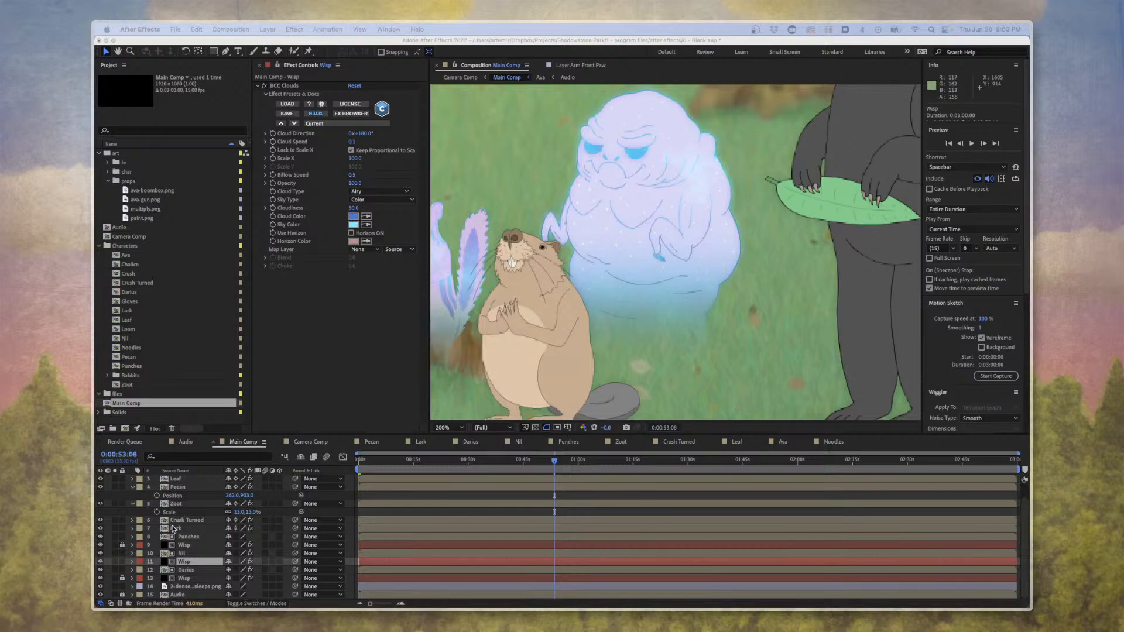
# Compare the effects on Nil and the Wisp layer beneath it, and display the layers' blending mode and track matte settings.
pyautogui.click(187, 533)
pyautogui.click(188, 554)
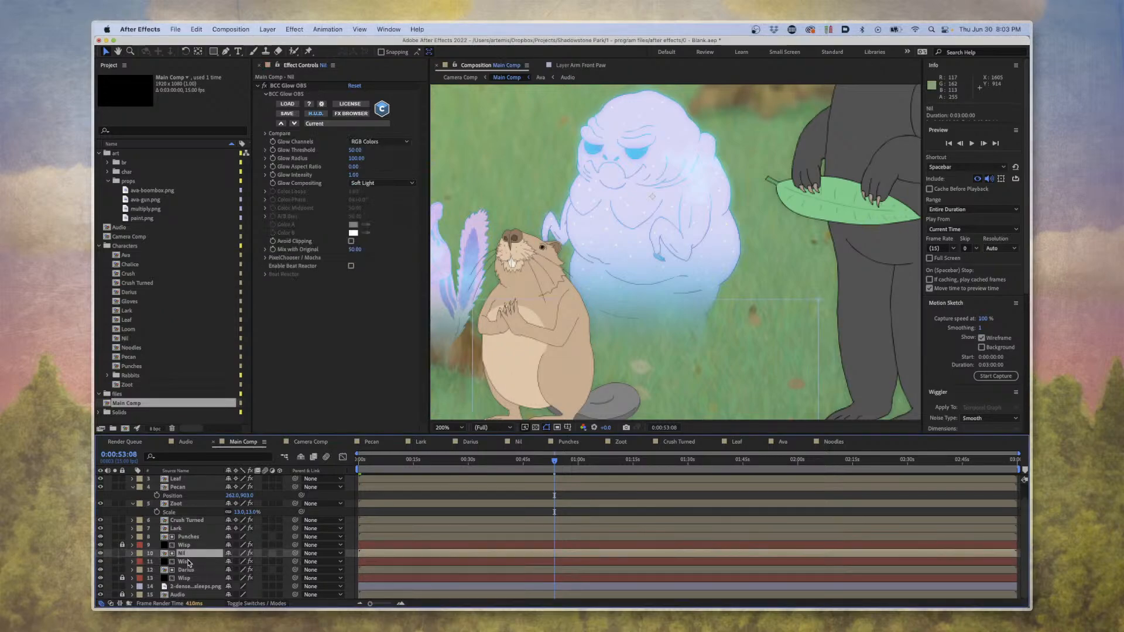
pyautogui.click(188, 562)
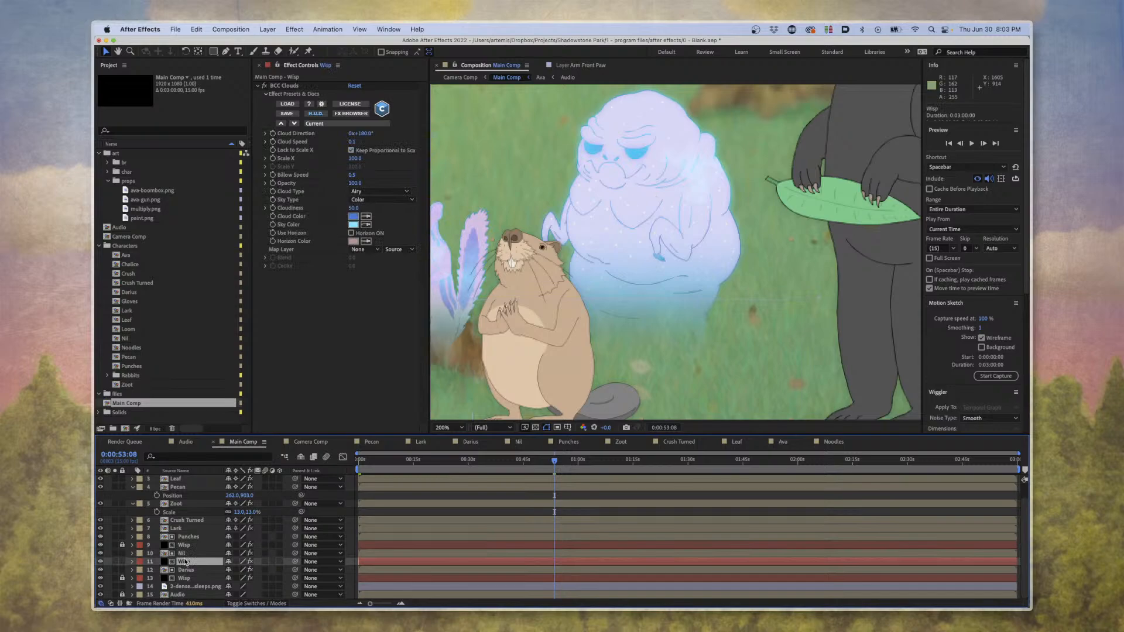
pyautogui.click(257, 602)
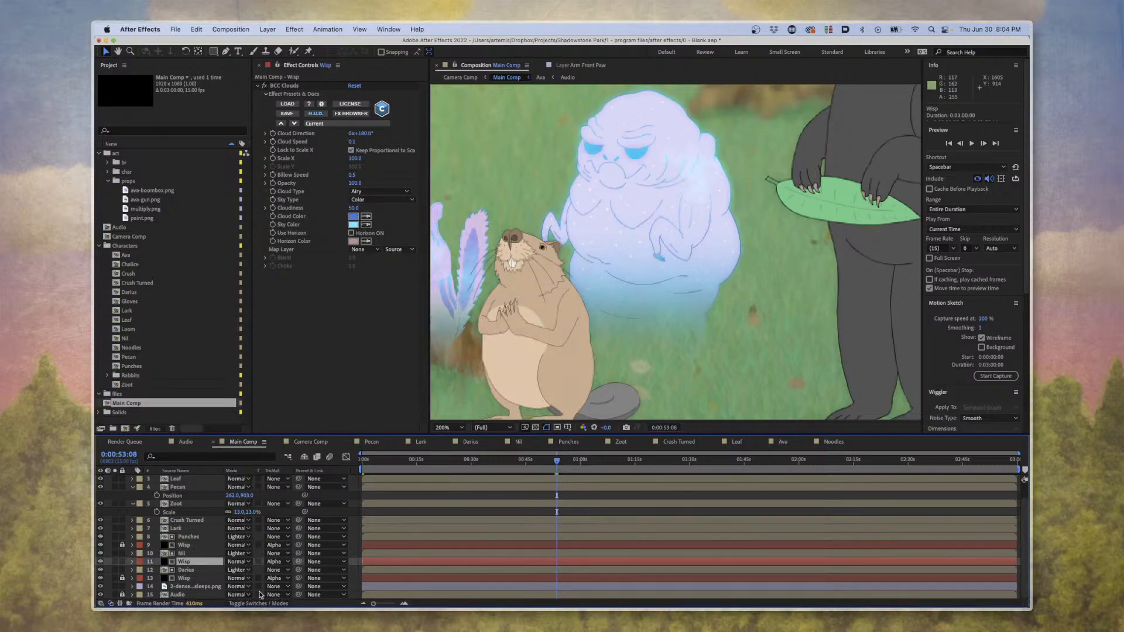
# Set the selected Wisp layer to No Track Matte and scrub to 0:01:34:07 to view the full cloud texture.
pyautogui.click(275, 563)
pyautogui.click(285, 550)
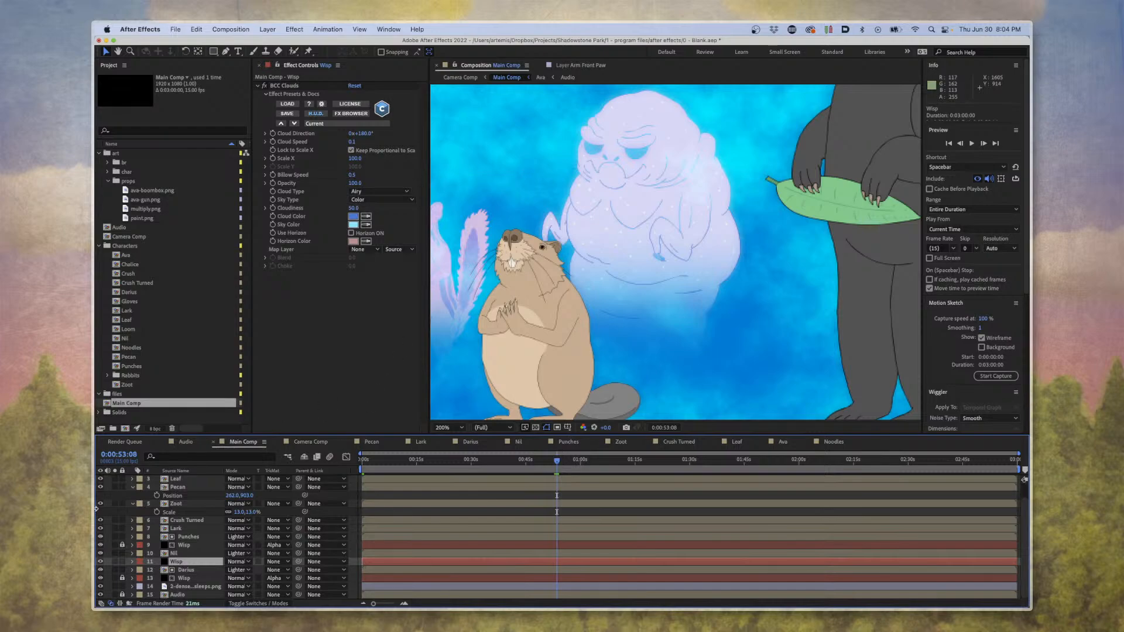
pyautogui.moveTo(609, 462); pyautogui.dragTo(706, 463)
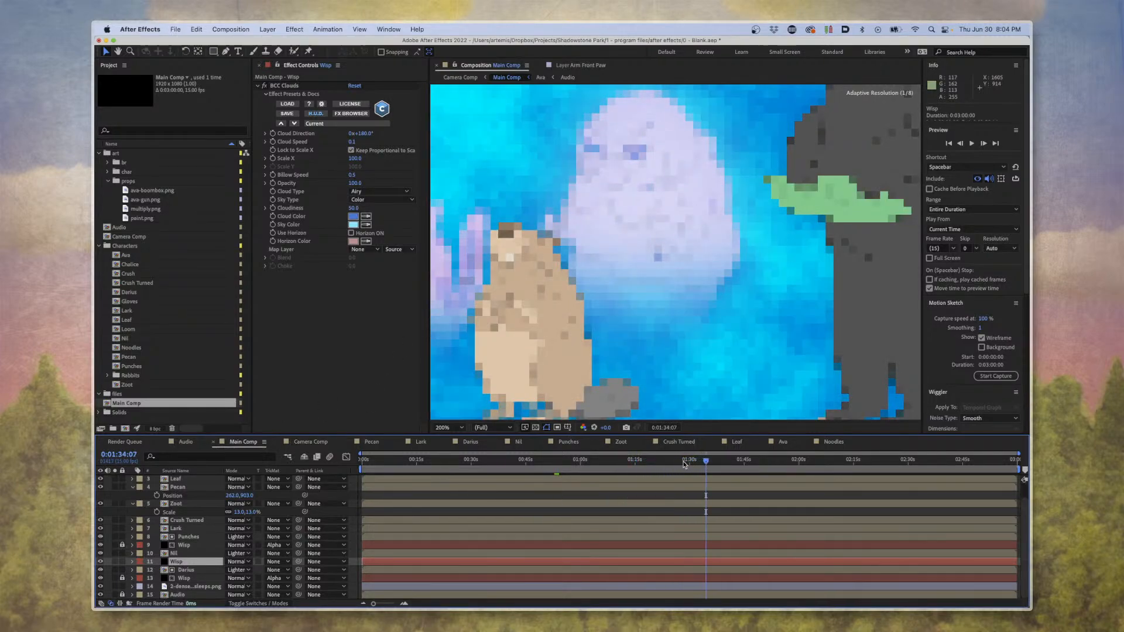
# Set the Wisp layer's track matte to Alpha Matte "Nil".
pyautogui.click(244, 563)
pyautogui.click(207, 563)
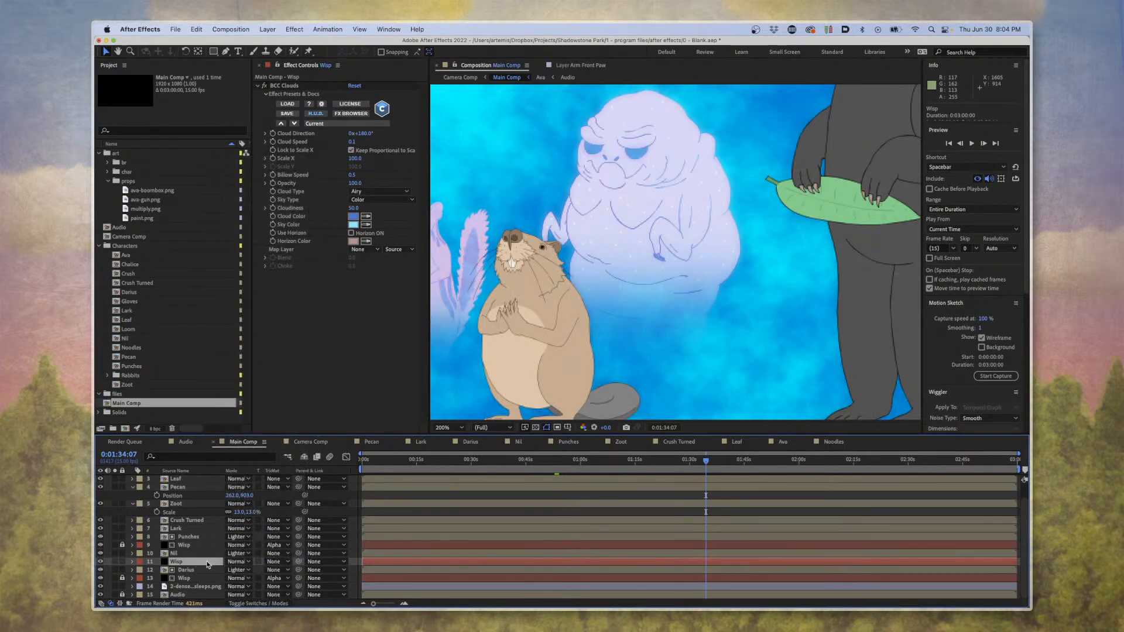
pyautogui.click(278, 562)
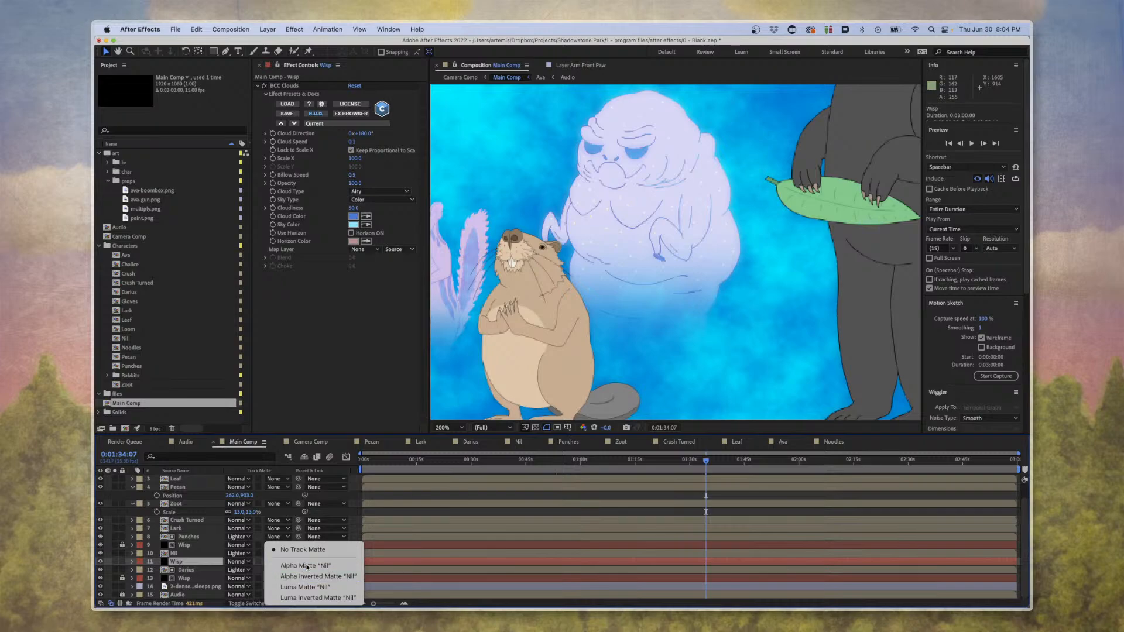
pyautogui.click(305, 566)
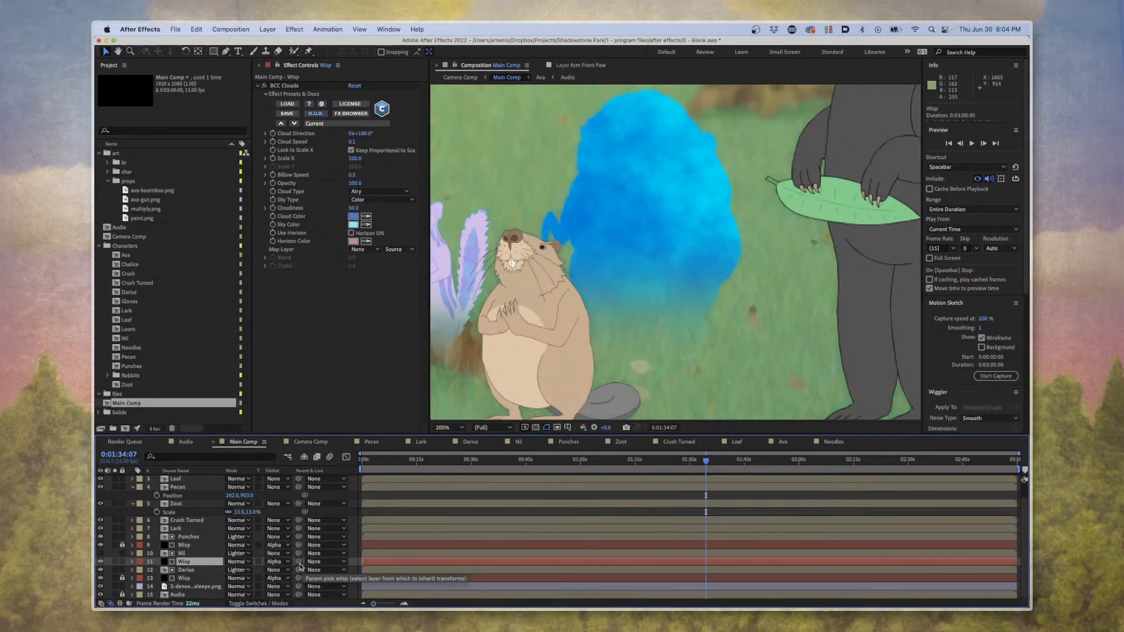
# Try Alpha Inverted Matte "Nil" on the selected Wisp layer, and return its track matte to Alpha Matte "Nil".
pyautogui.click(286, 563)
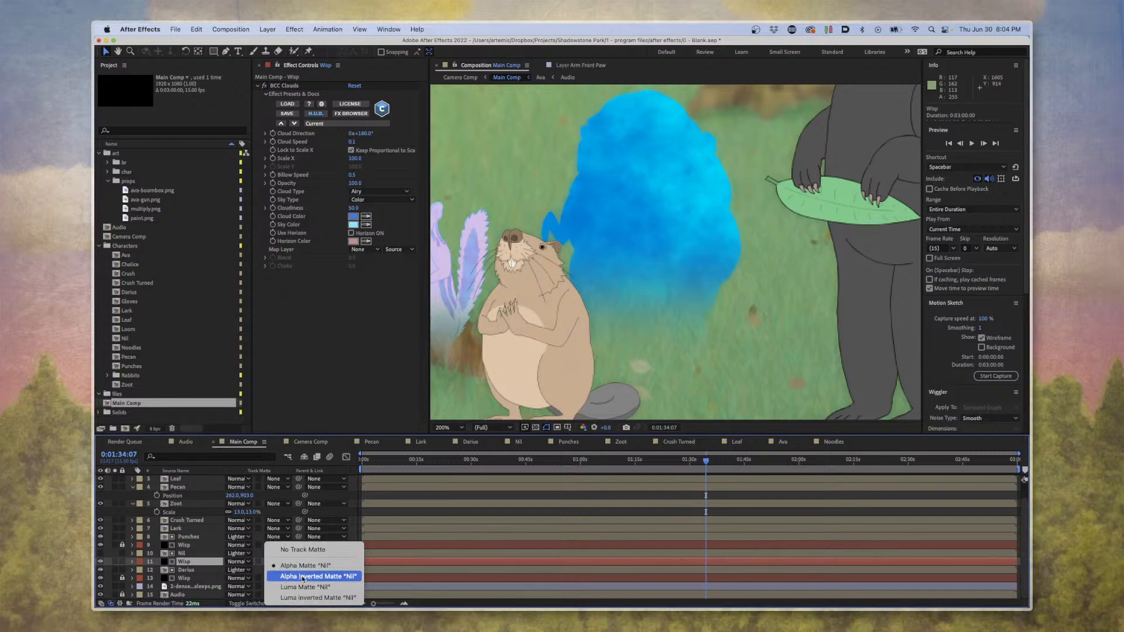
pyautogui.click(304, 576)
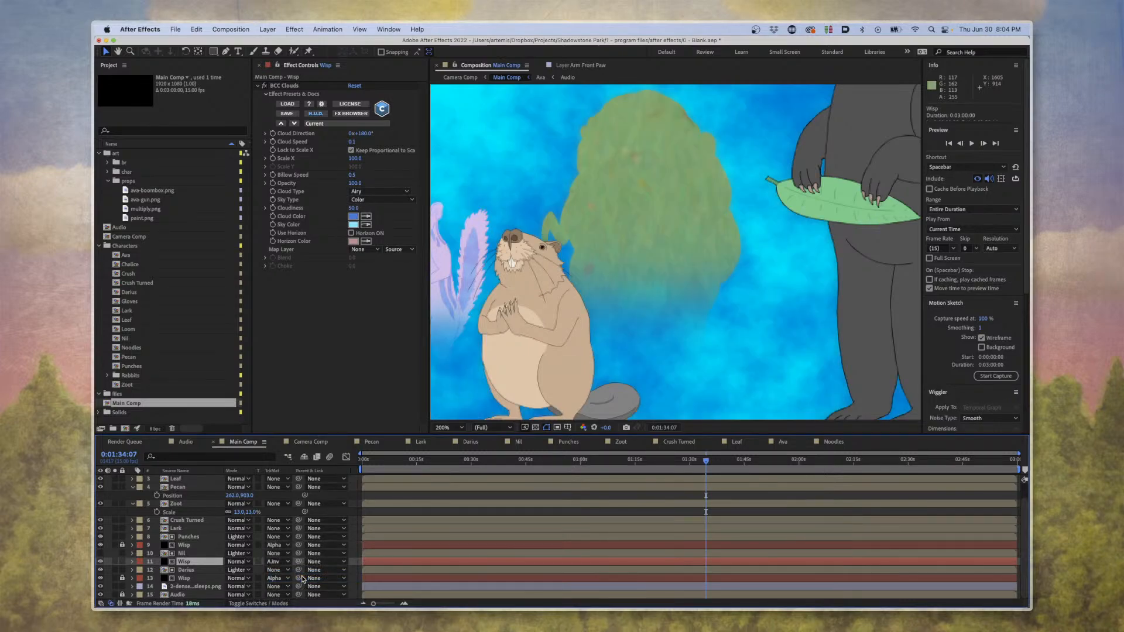
pyautogui.click(282, 562)
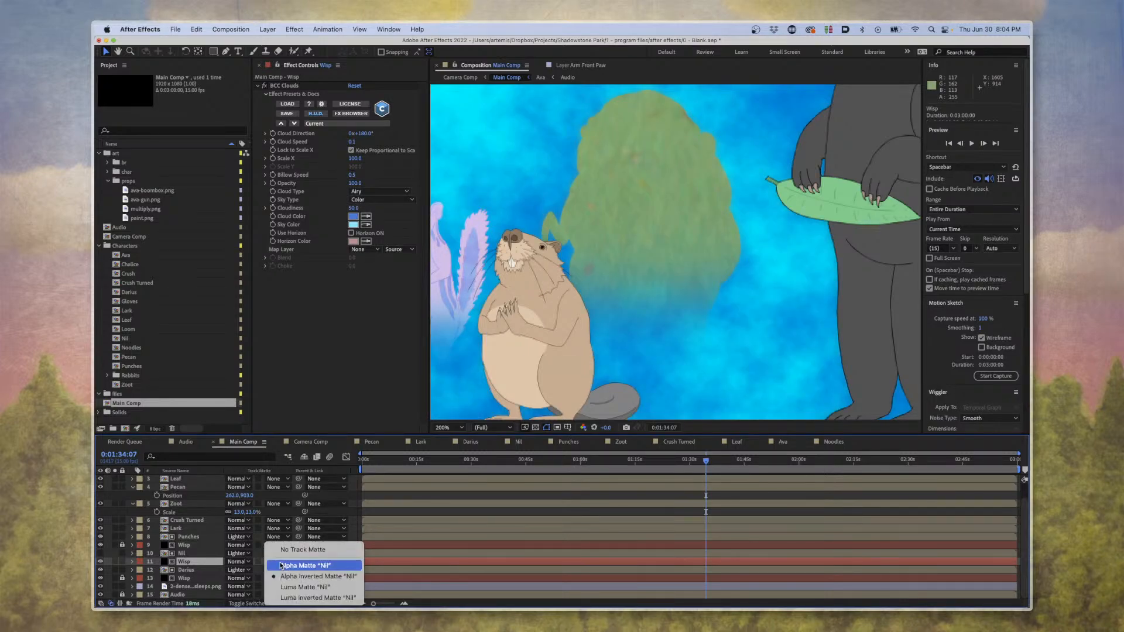
pyautogui.click(294, 569)
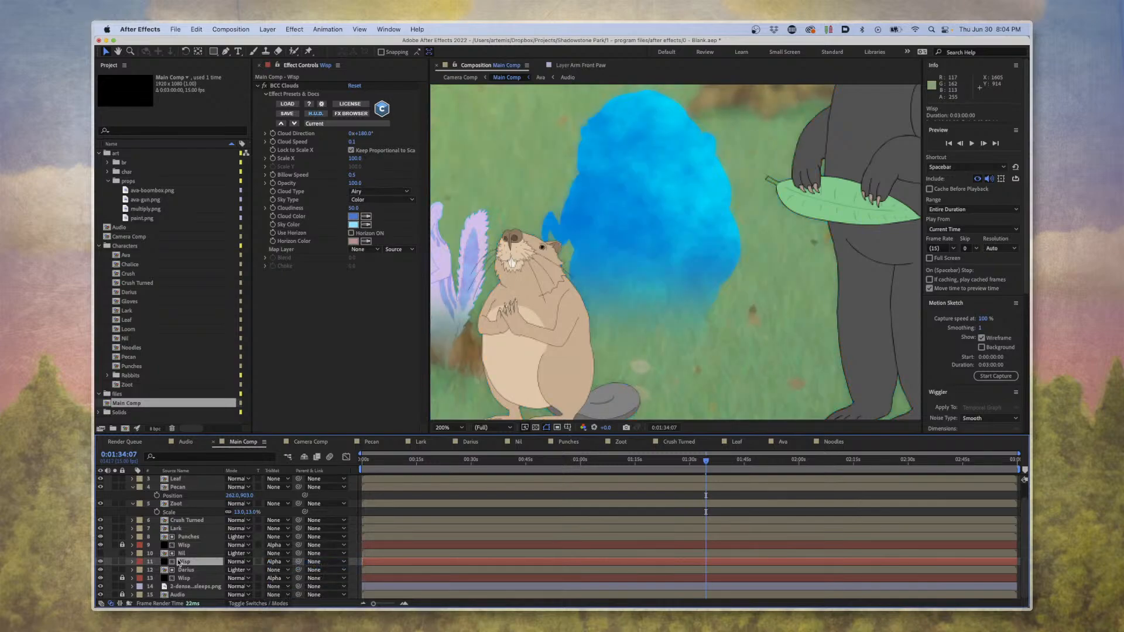
# Toggle the Nil layer's visibility, leave it shown, and shift the Wisp cloud texture slightly inside the character.
pyautogui.click(100, 553)
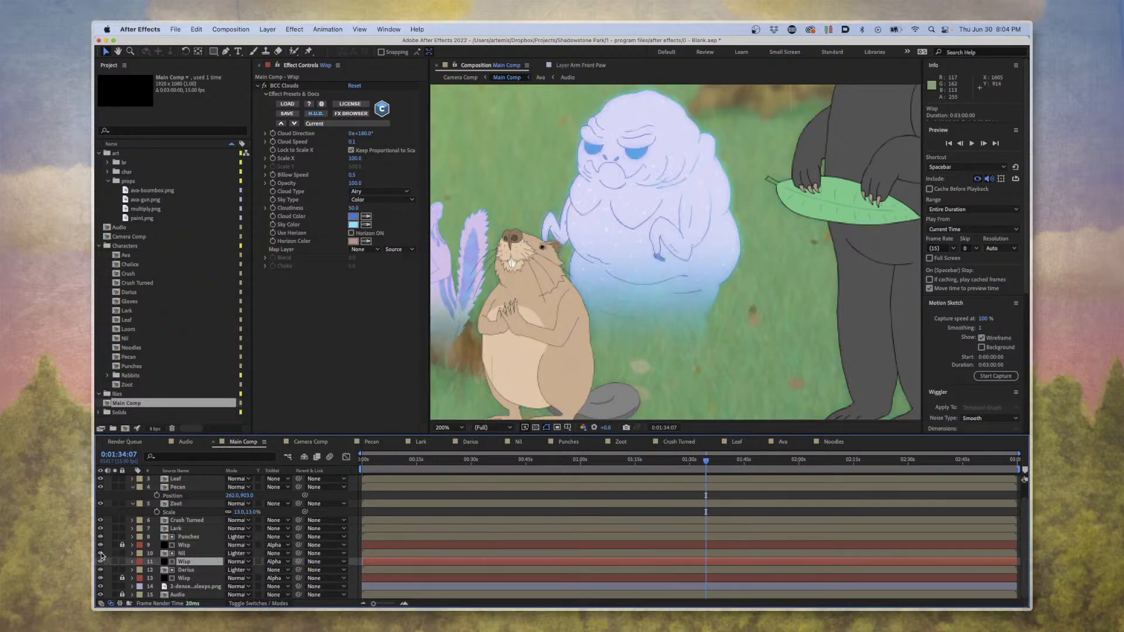
pyautogui.click(101, 554)
pyautogui.click(101, 554)
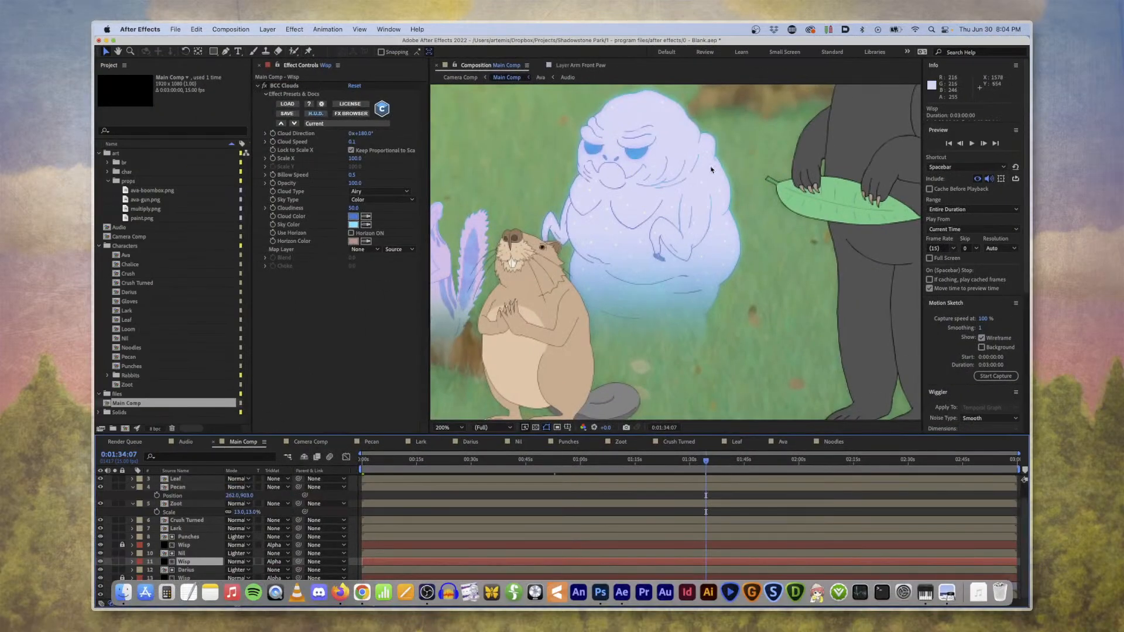
pyautogui.moveTo(672, 186); pyautogui.dragTo(746, 198)
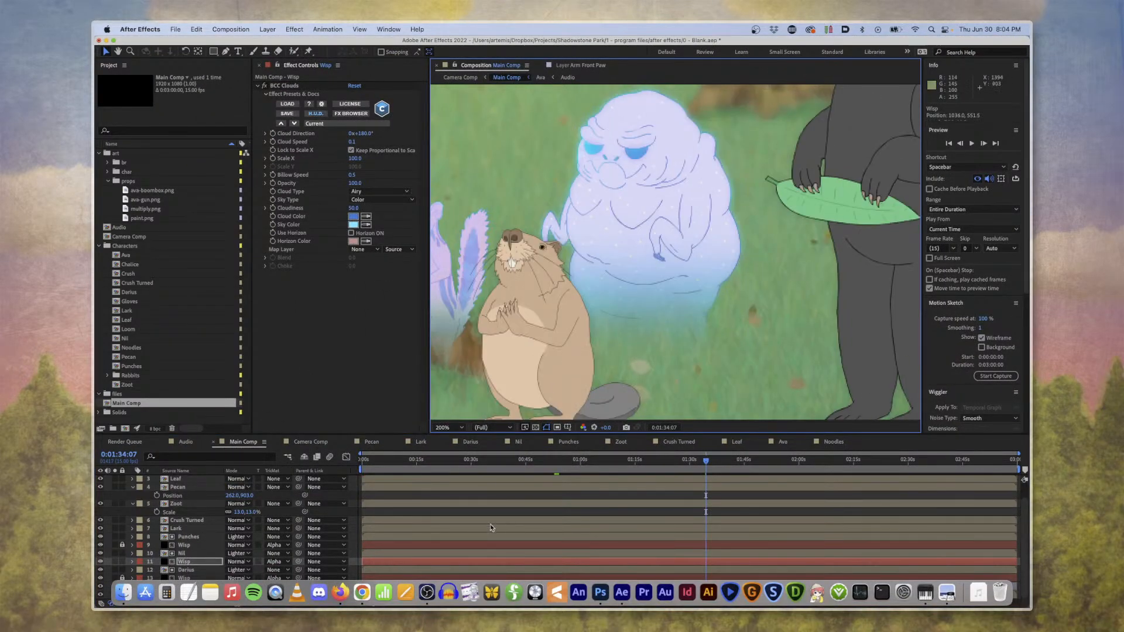
# Try moving the Nil layer across to the bear holding the leaf, and undo the move.
pyautogui.click(183, 553)
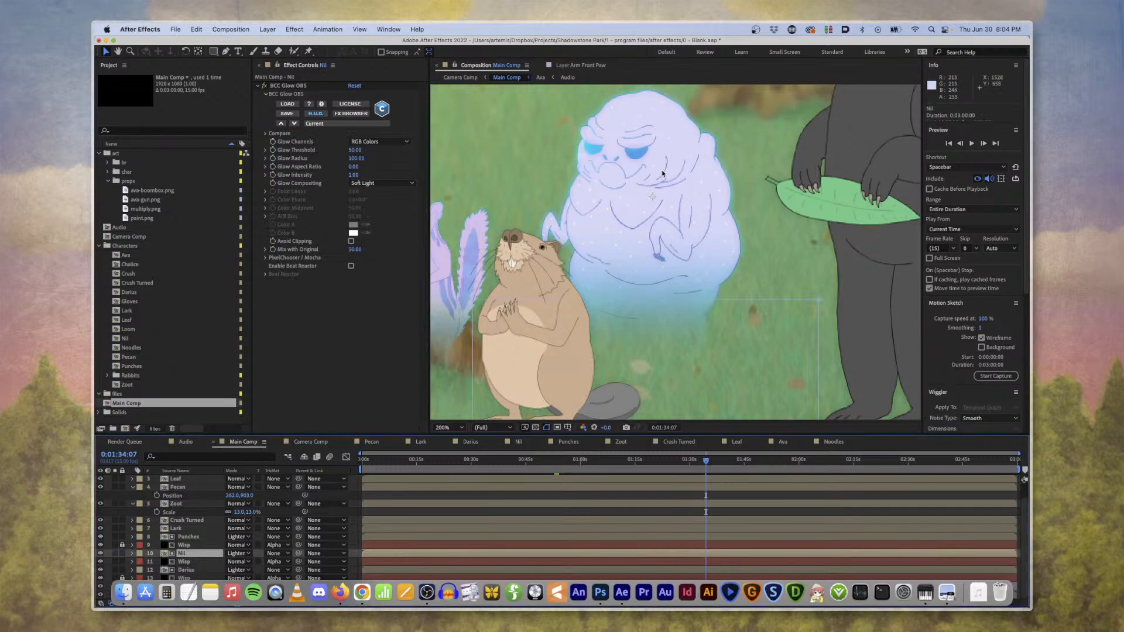
pyautogui.moveTo(664, 174); pyautogui.dragTo(767, 175)
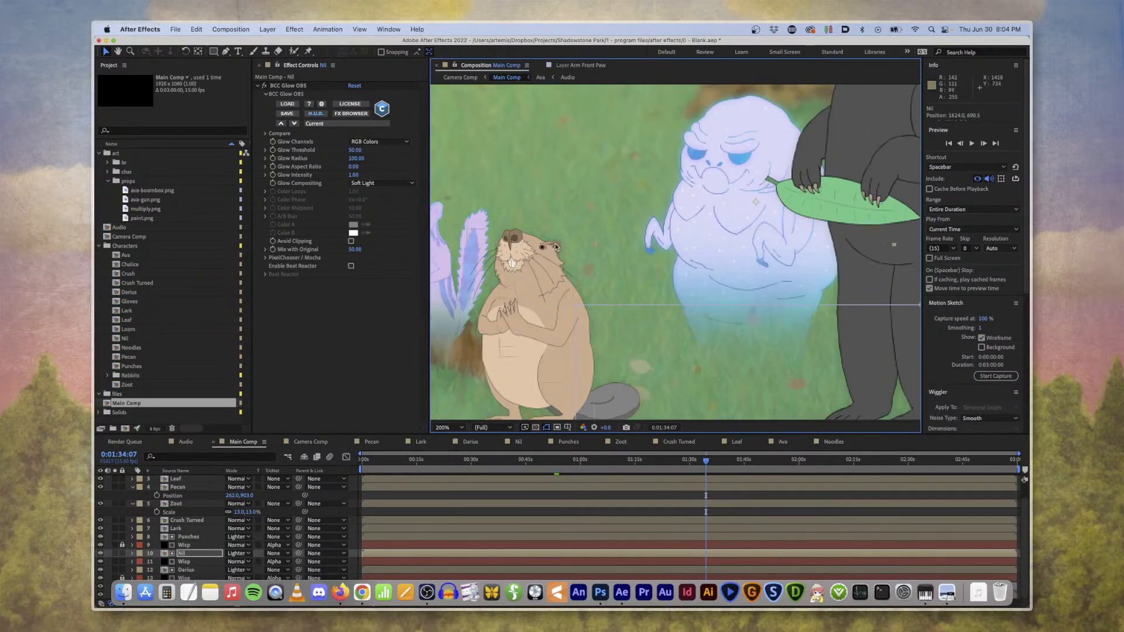
pyautogui.press('super+z')
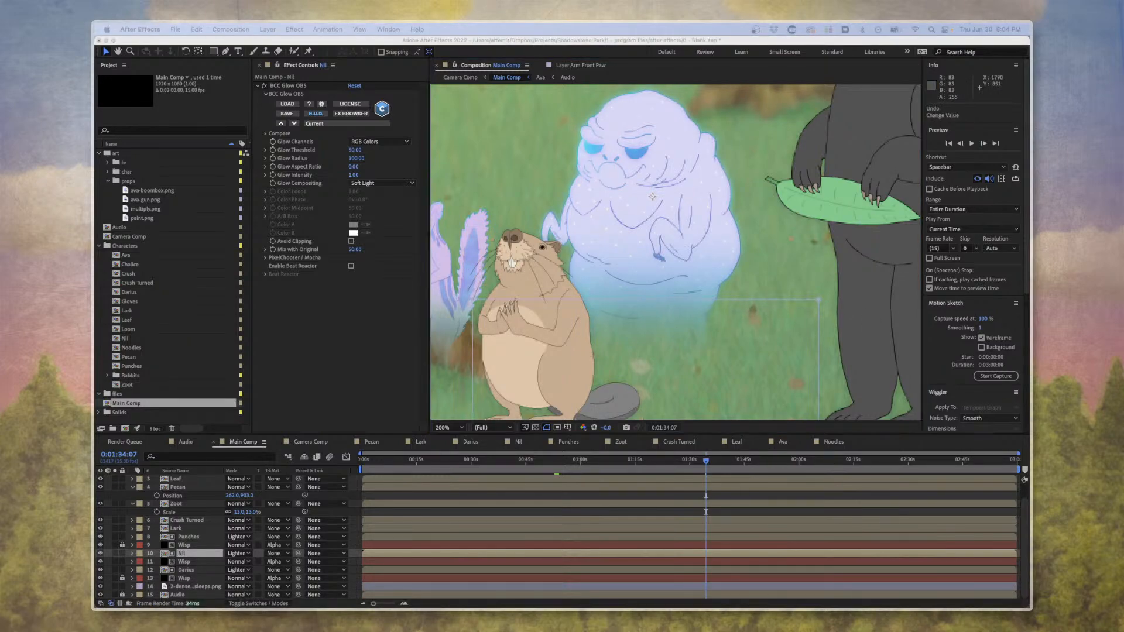
# Quit After Effects without saving the changes to the project.
pyautogui.click(344, 346)
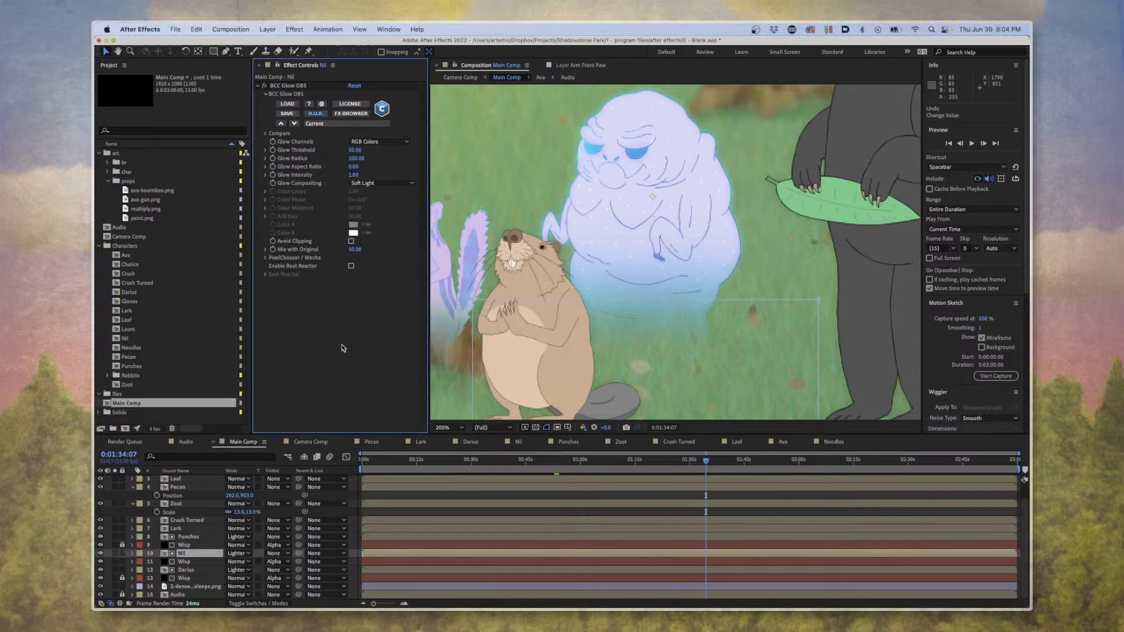
pyautogui.click(140, 29)
pyautogui.click(145, 141)
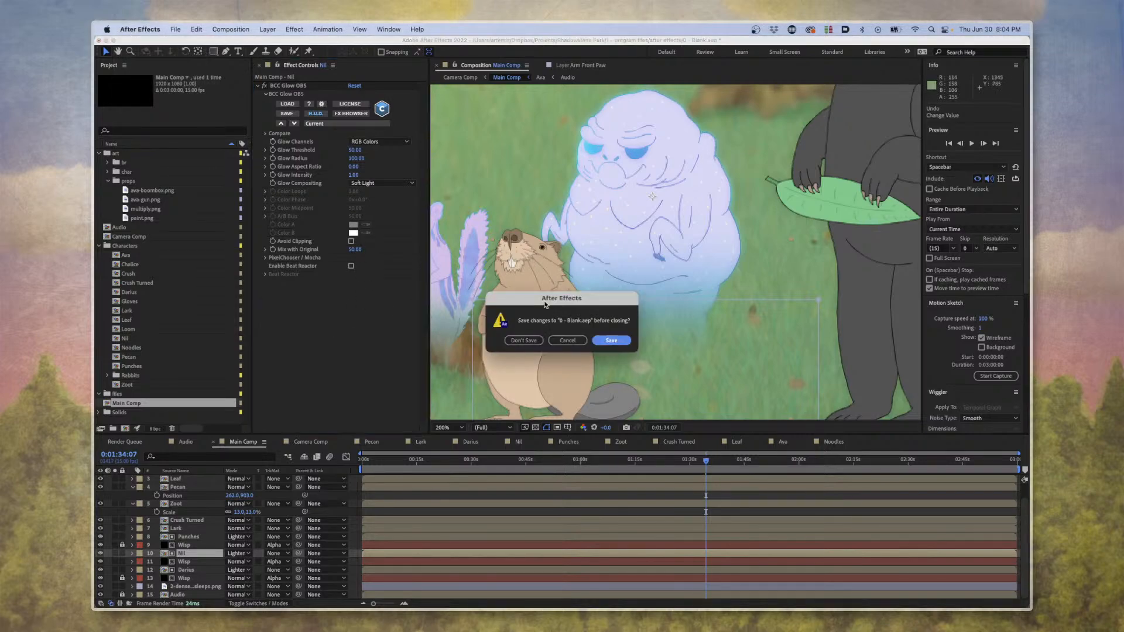
pyautogui.click(524, 343)
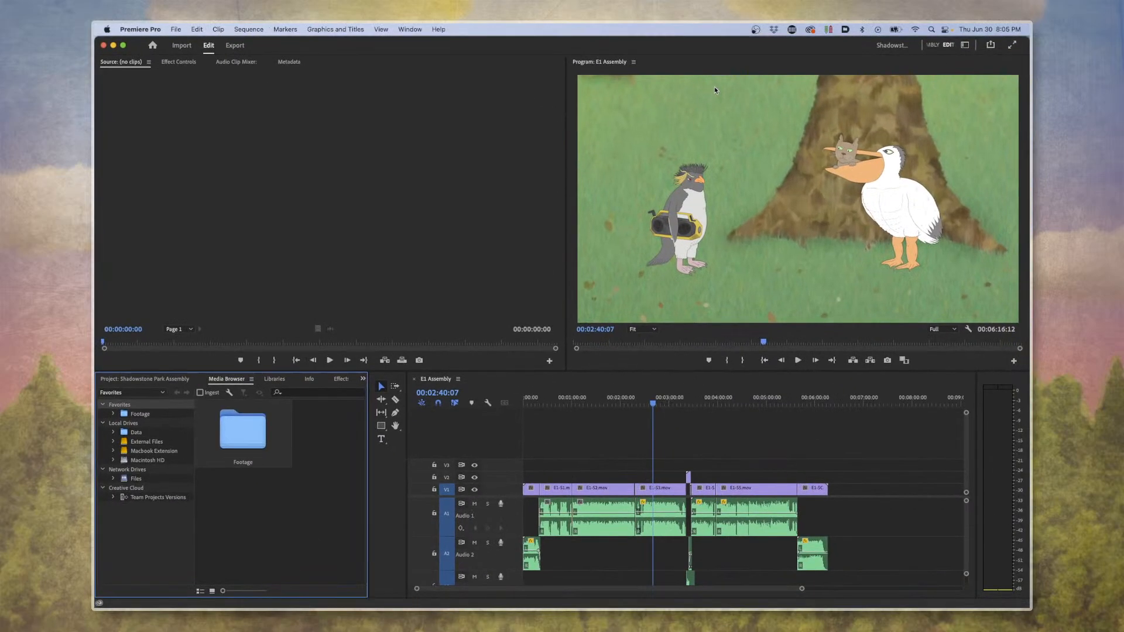
# In Premiere Pro's E1 Assembly sequence, select the video clip at 00:02:40:07 together with its audio on Audio 1.
pyautogui.click(718, 496)
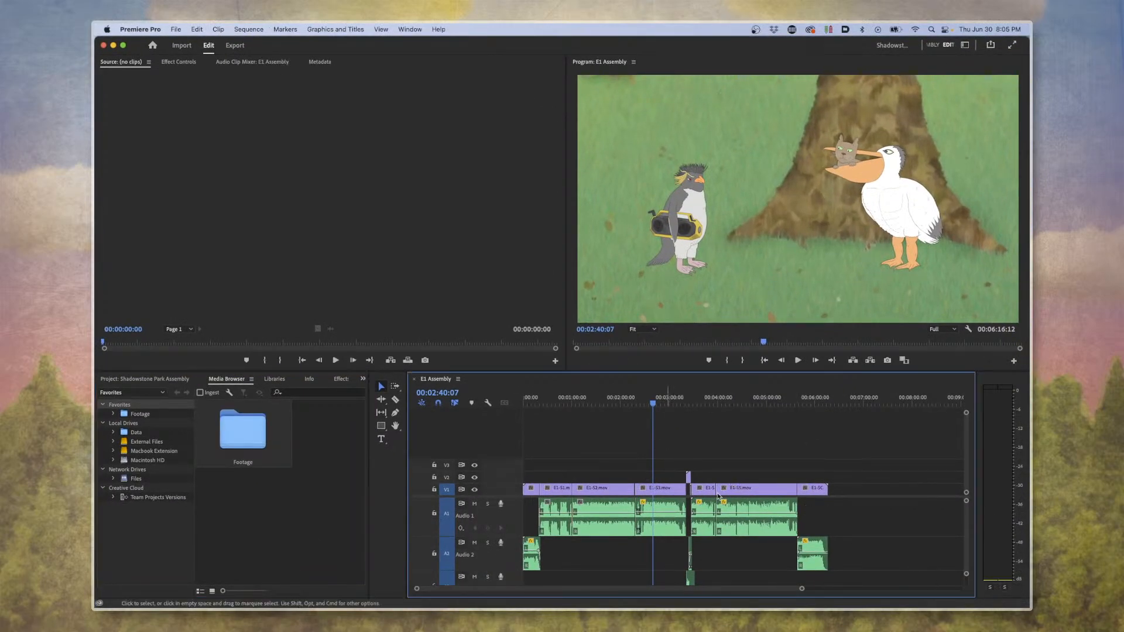
pyautogui.press('=')
pyautogui.press('=')
pyautogui.click(709, 488)
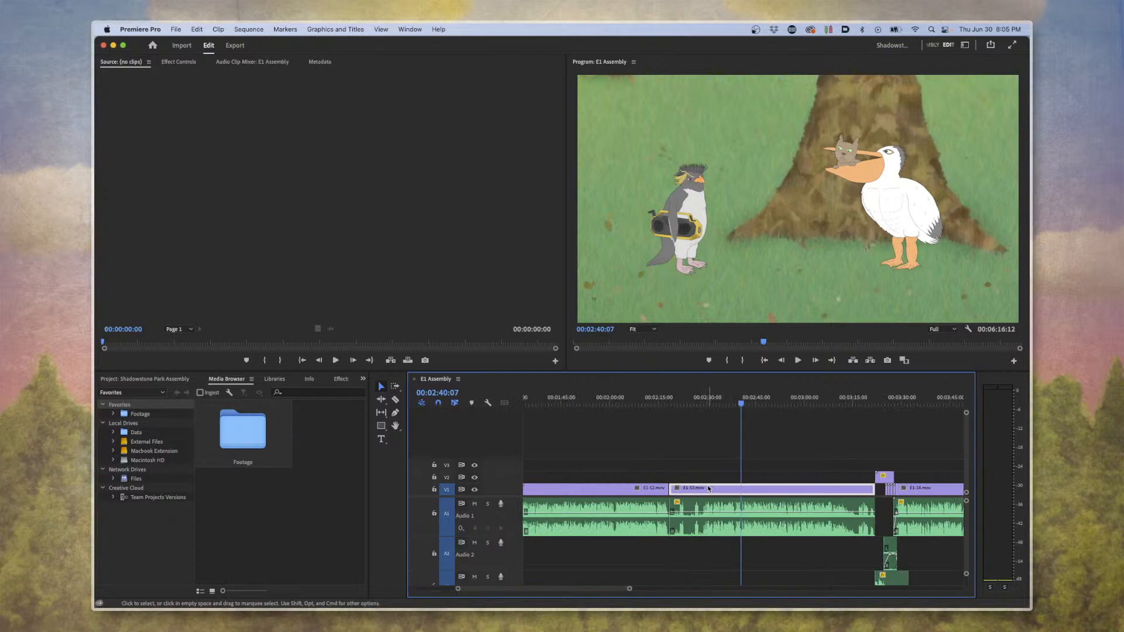
pyautogui.click(685, 456)
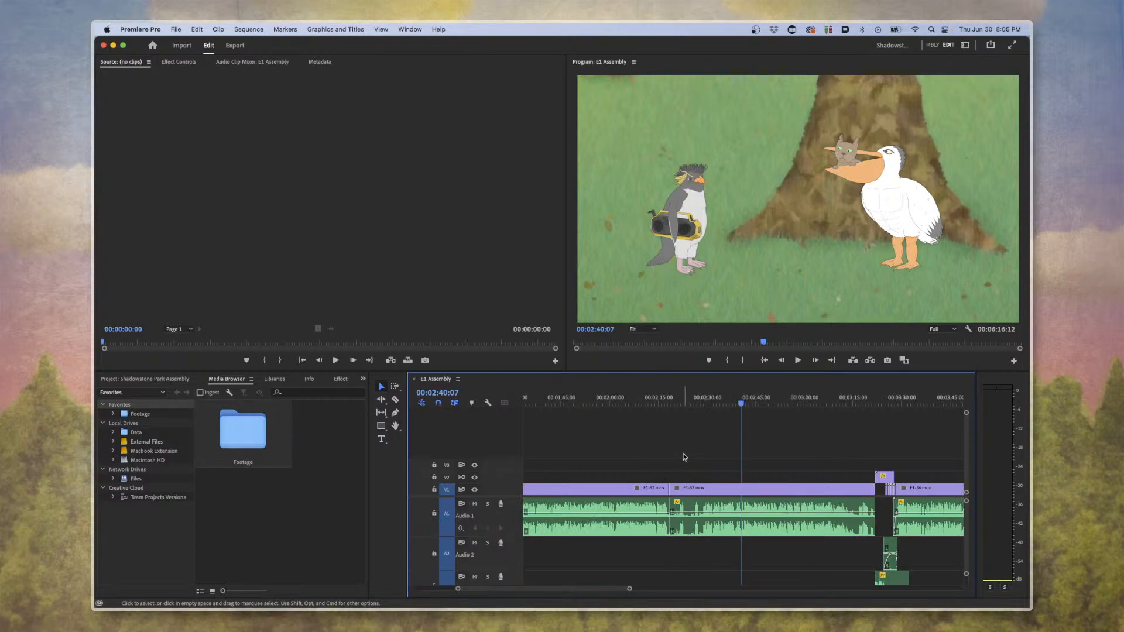
pyautogui.moveTo(707, 456); pyautogui.dragTo(719, 542)
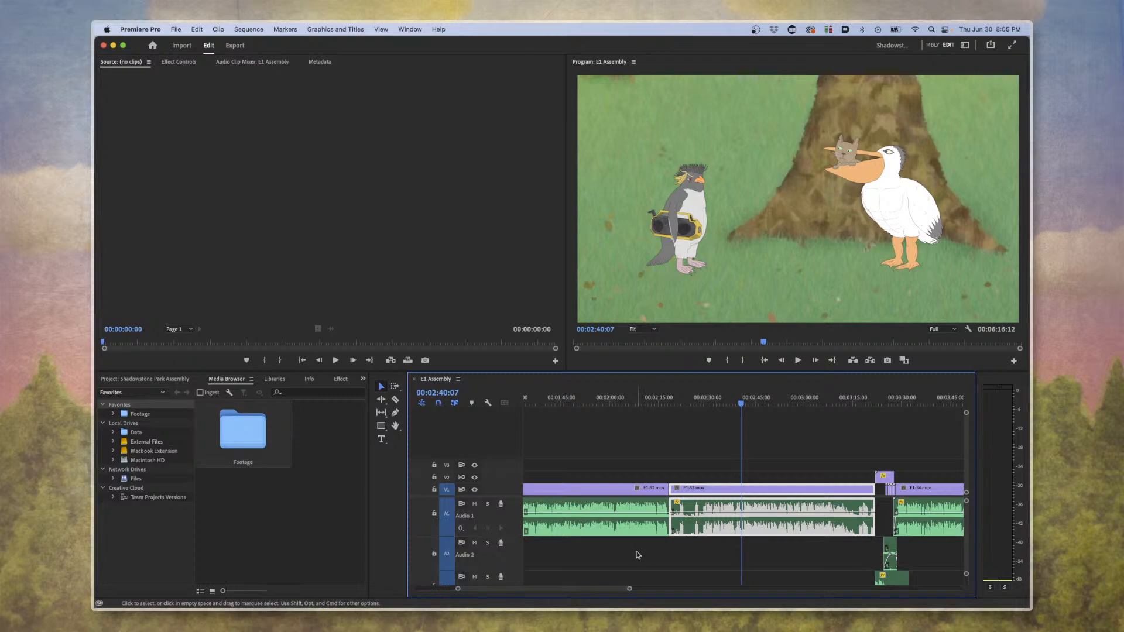
# Play the E1 Assembly sequence from 00:00:41:05 and stop at 00:00:45:02 to review the bear scene.
pyautogui.scroll(10, 638, 555)
pyautogui.click(658, 402)
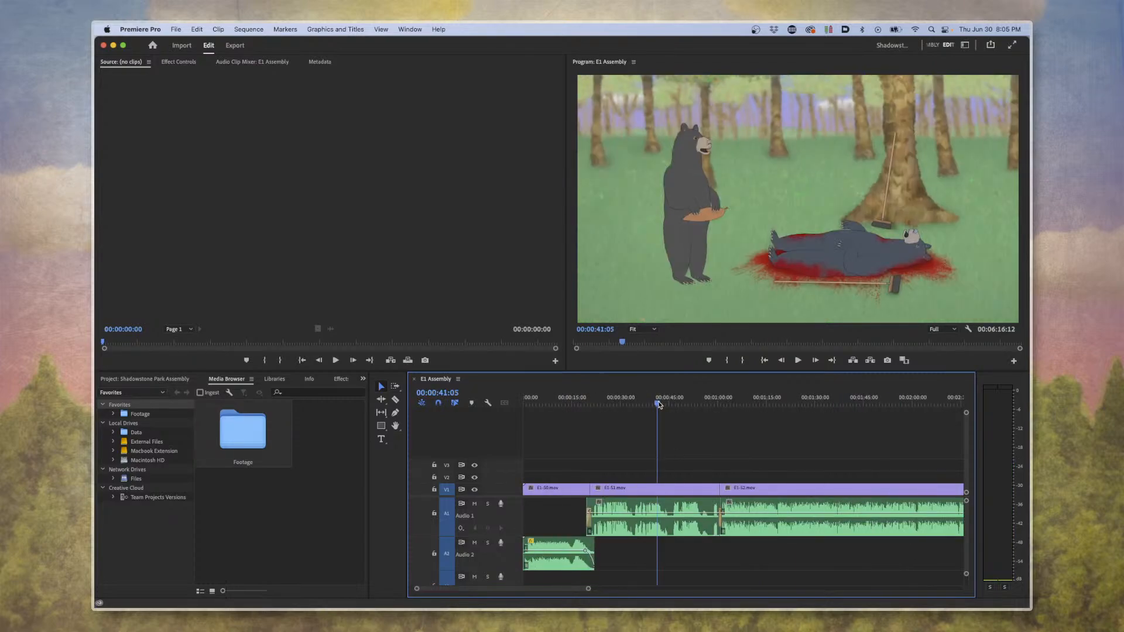
pyautogui.press('space')
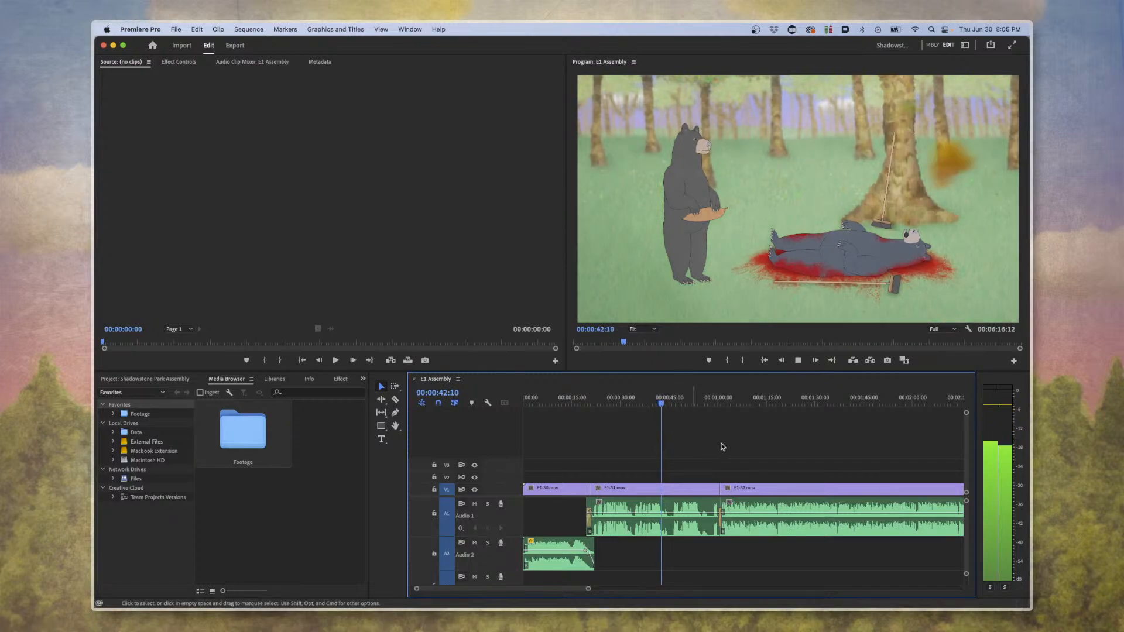
pyautogui.press('=')
pyautogui.press('=')
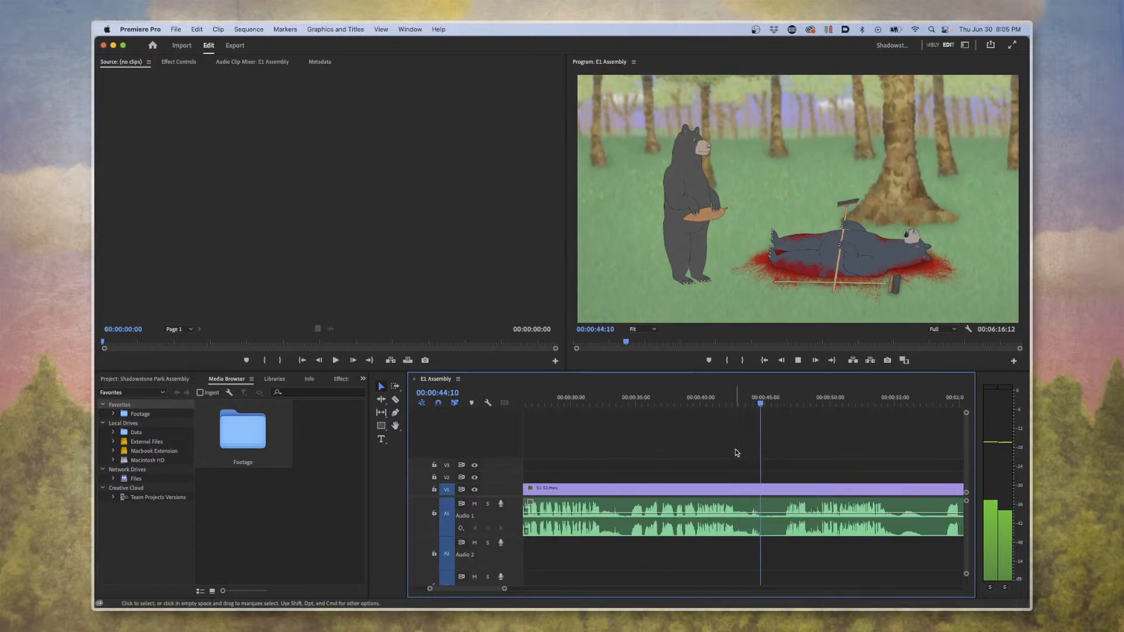
pyautogui.press('space')
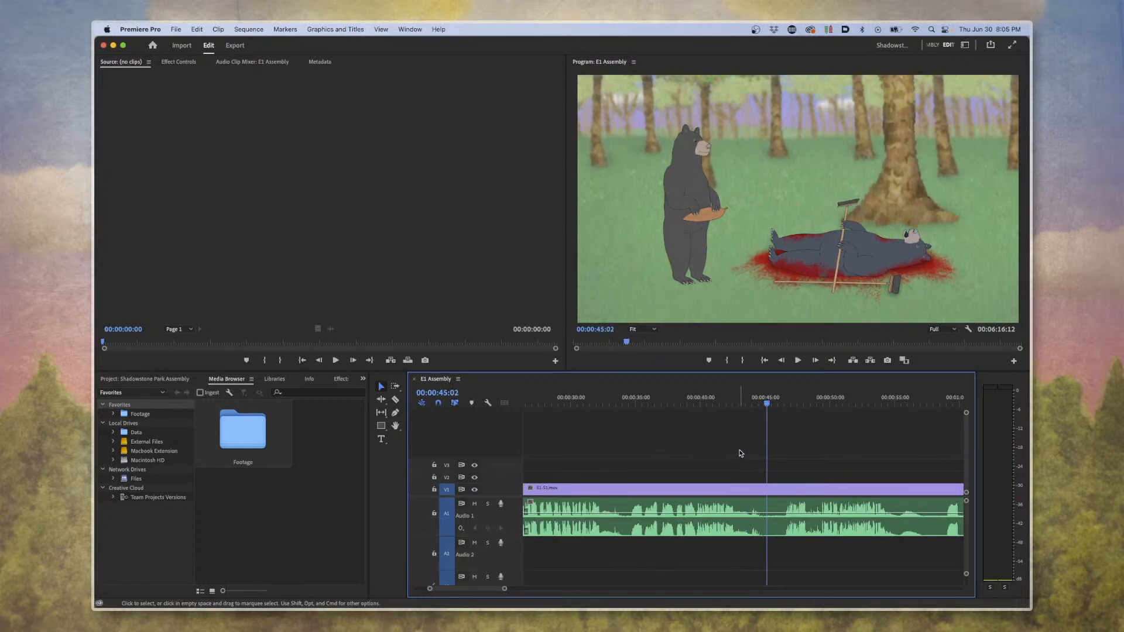
# Inspect the clip at 00:00:45:02 within the whole assembly, select its audio separately from the video, and clear the selection.
pyautogui.press('-')
pyautogui.press('-')
pyautogui.press('-')
pyautogui.press('-')
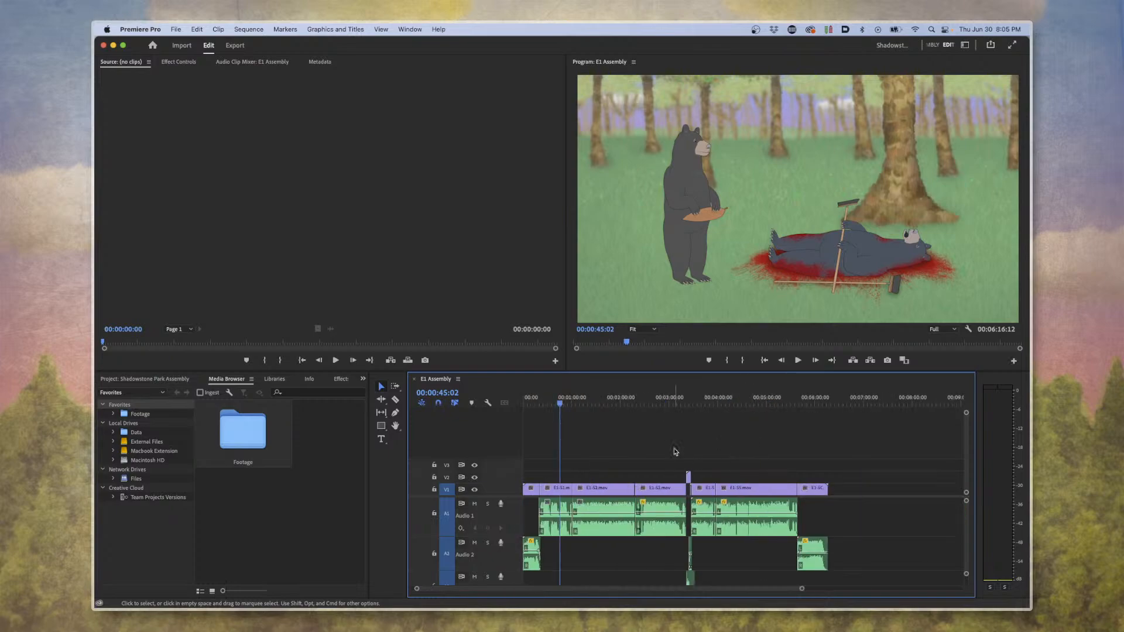
pyautogui.press('=')
pyautogui.press('=')
pyautogui.press('=')
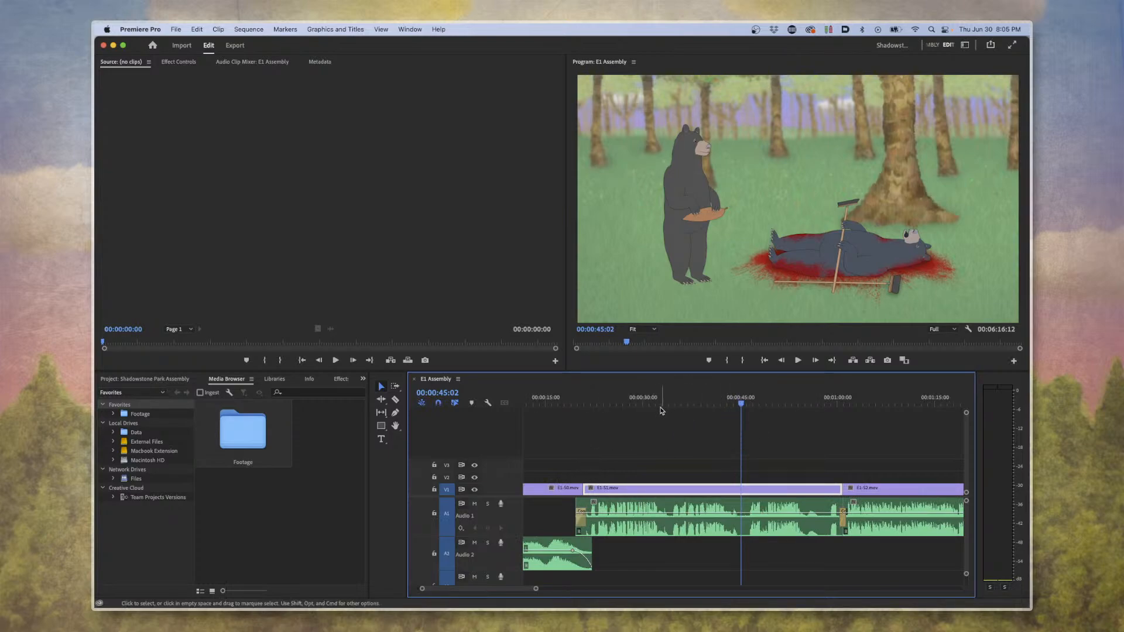
pyautogui.click(748, 445)
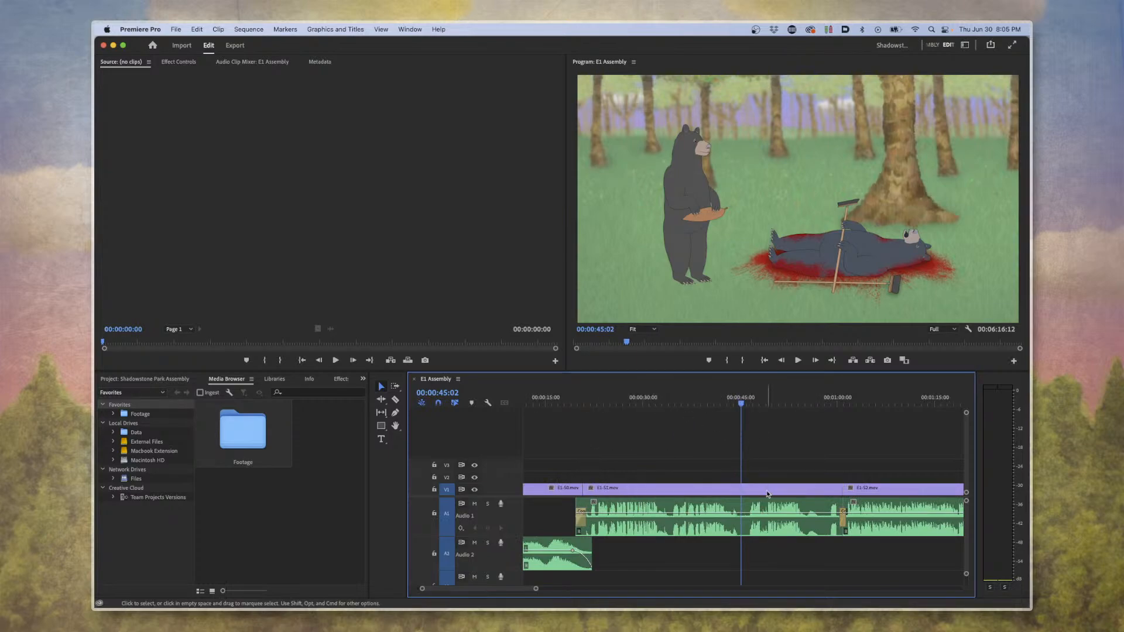
pyautogui.click(770, 508)
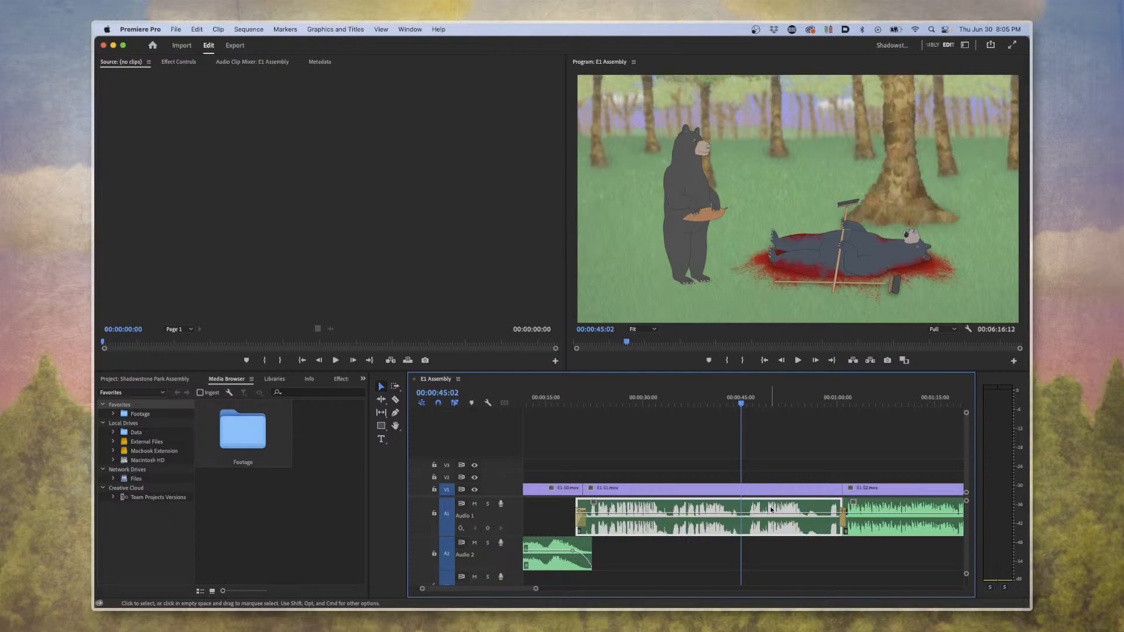
pyautogui.click(773, 476)
# Look over the whole E1 Assembly timeline and move the playhead to 00:04:22:12 to view the beaver and pelican scene.
pyautogui.press('-')
pyautogui.press('-')
pyautogui.press('-')
pyautogui.press('-')
pyautogui.press('=')
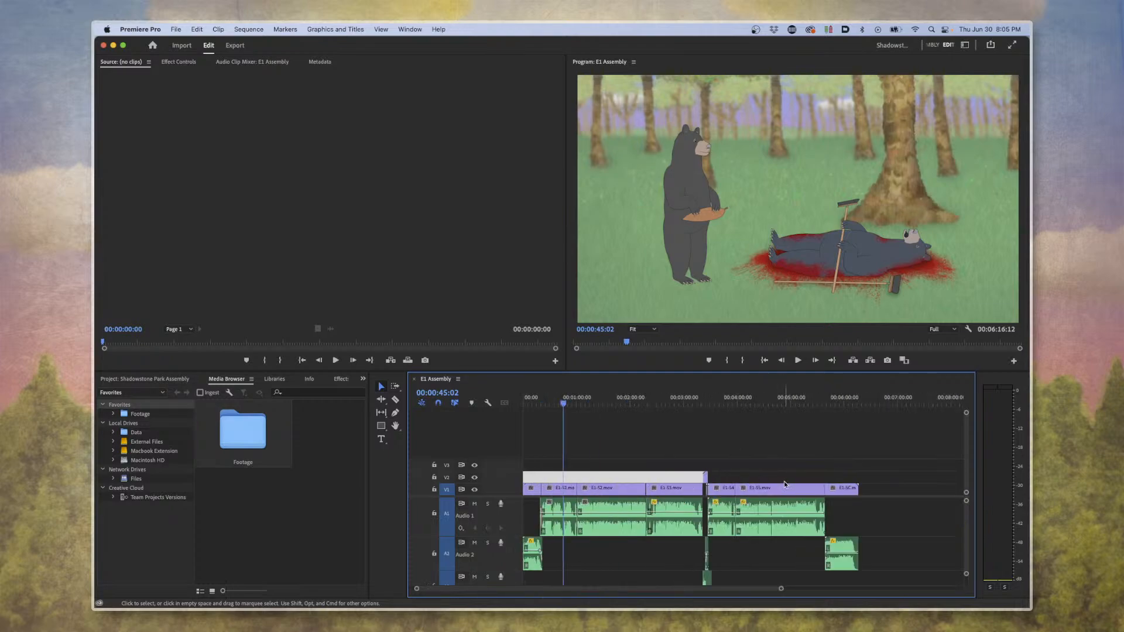
pyautogui.hscroll(5, 781, 482)
pyautogui.hscroll(-5, 759, 479)
pyautogui.click(757, 396)
pyautogui.press('=')
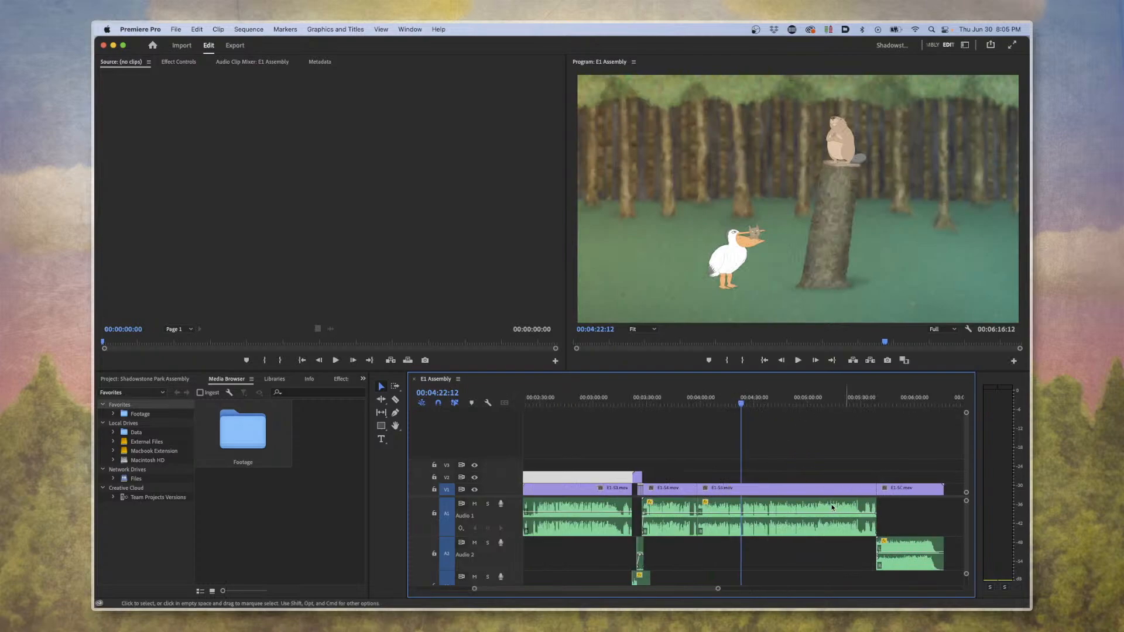
pyautogui.press('=')
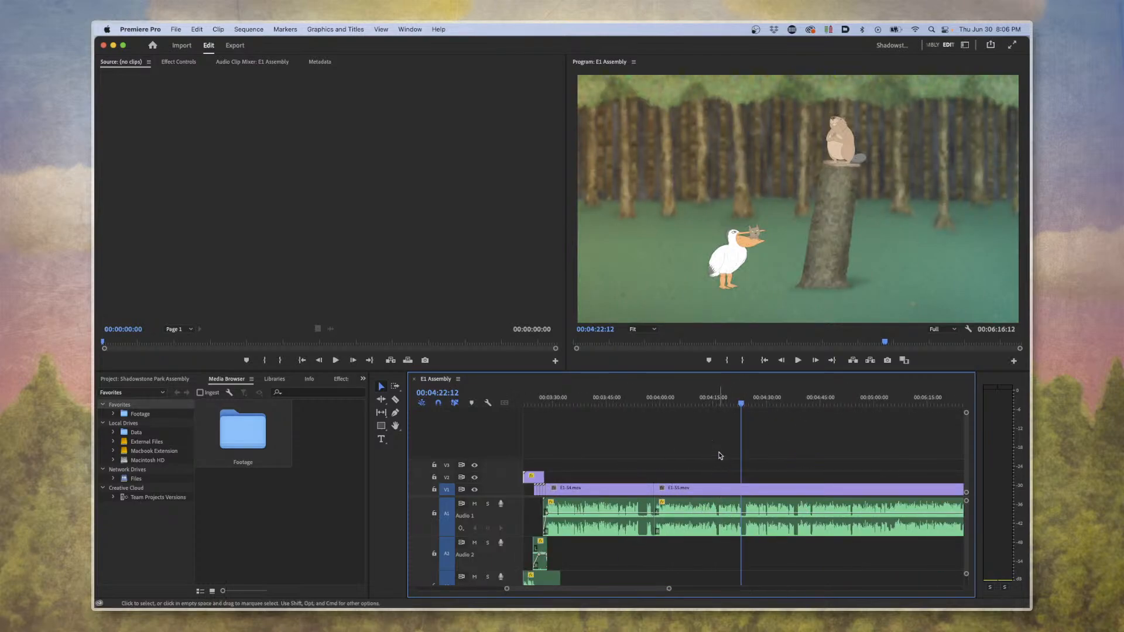
# Select the Audio 1 clip under the playhead at 00:04:22:12 to examine its waveform, and clear the selection.
pyautogui.click(699, 510)
pyautogui.click(702, 451)
pyautogui.click(714, 509)
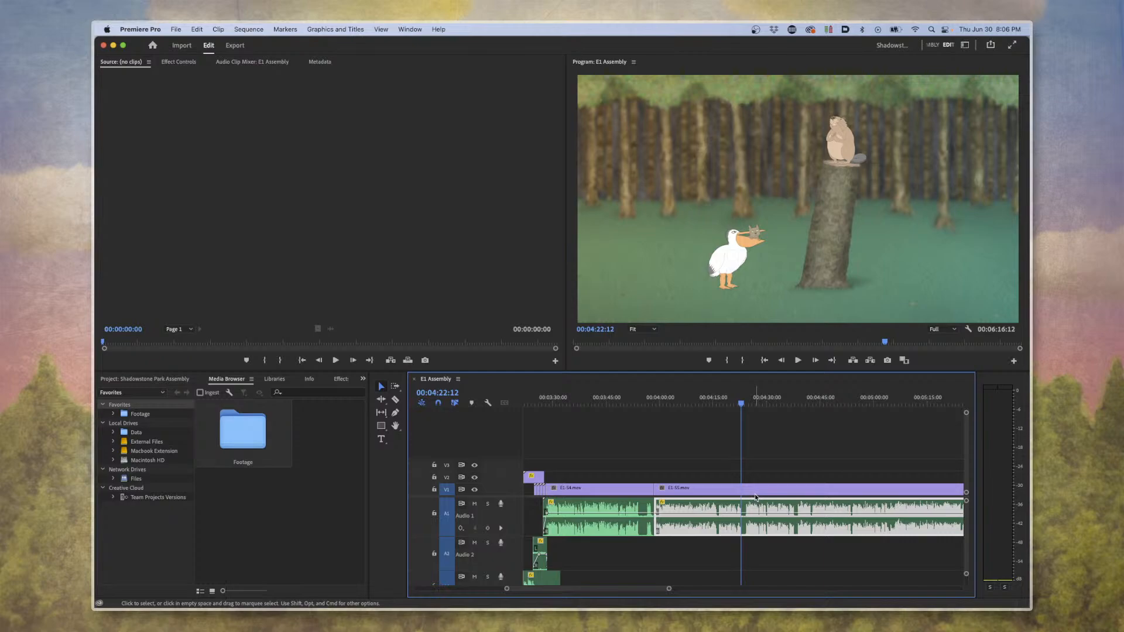
pyautogui.click(725, 458)
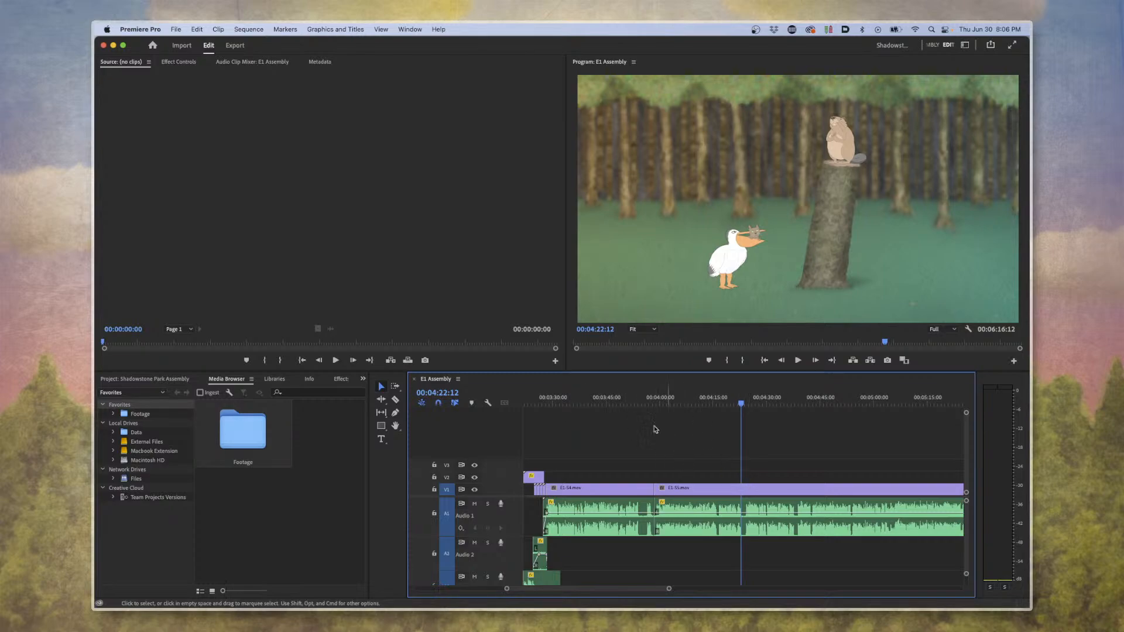
# Compare shots around the scene change near 00:04:00:00 by viewing frames between 00:03:36:08 and 00:04:17:07.
pyautogui.click(623, 404)
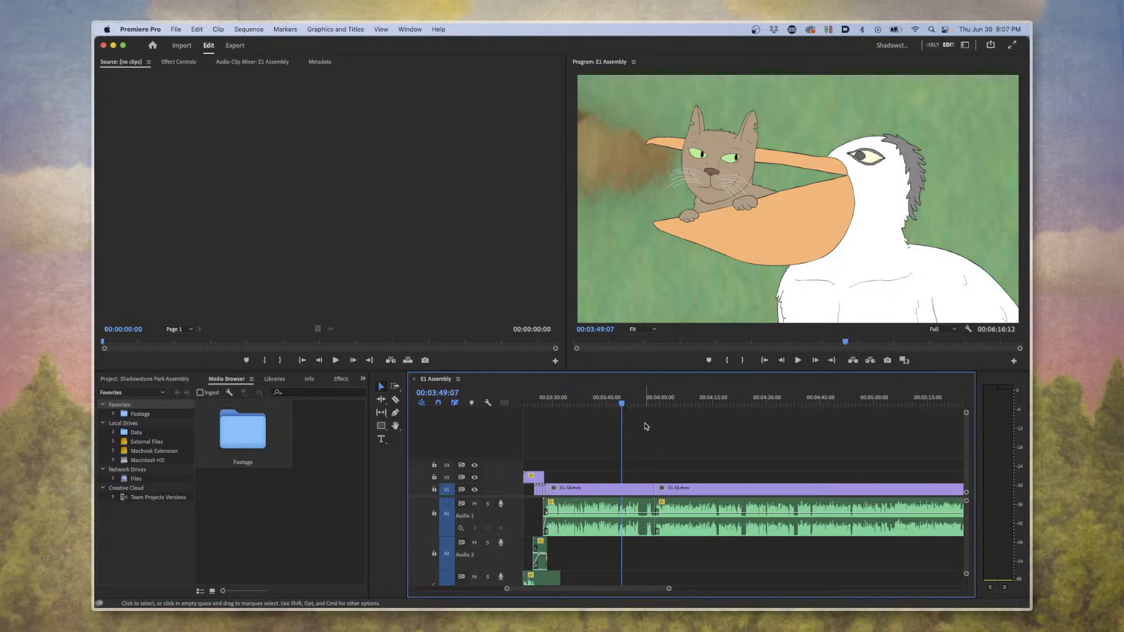
pyautogui.click(663, 400)
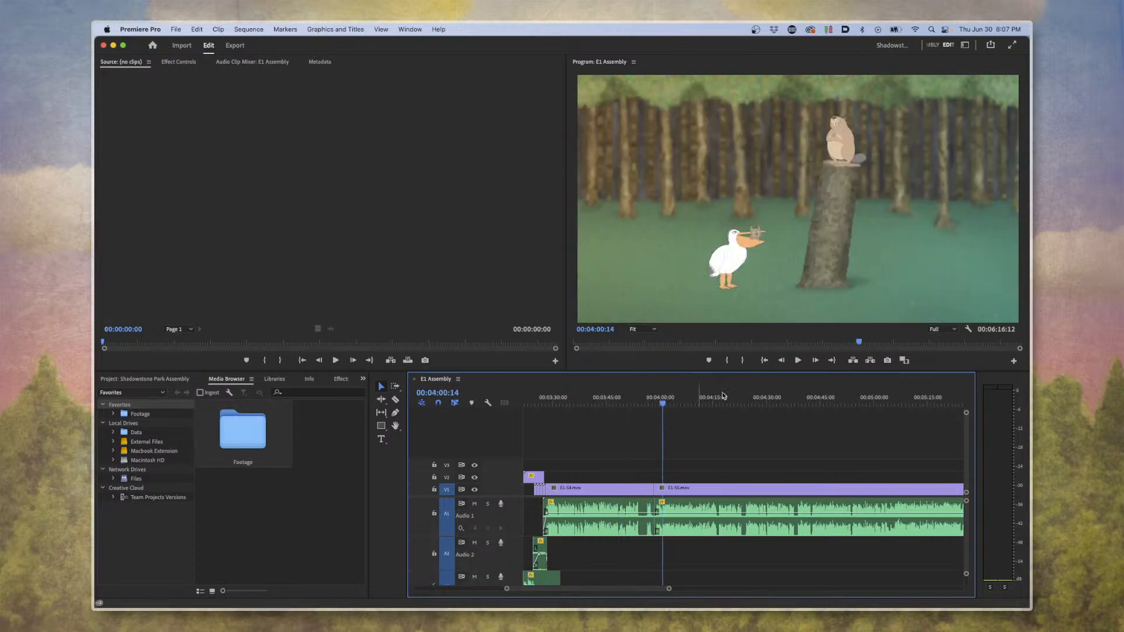
pyautogui.click(722, 398)
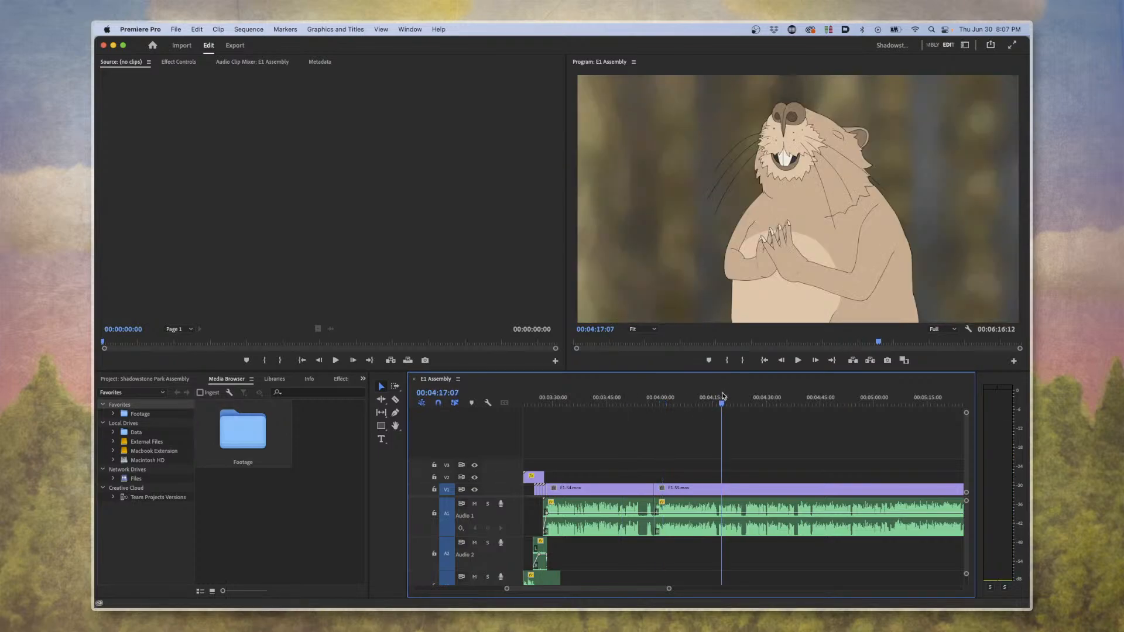
pyautogui.click(661, 399)
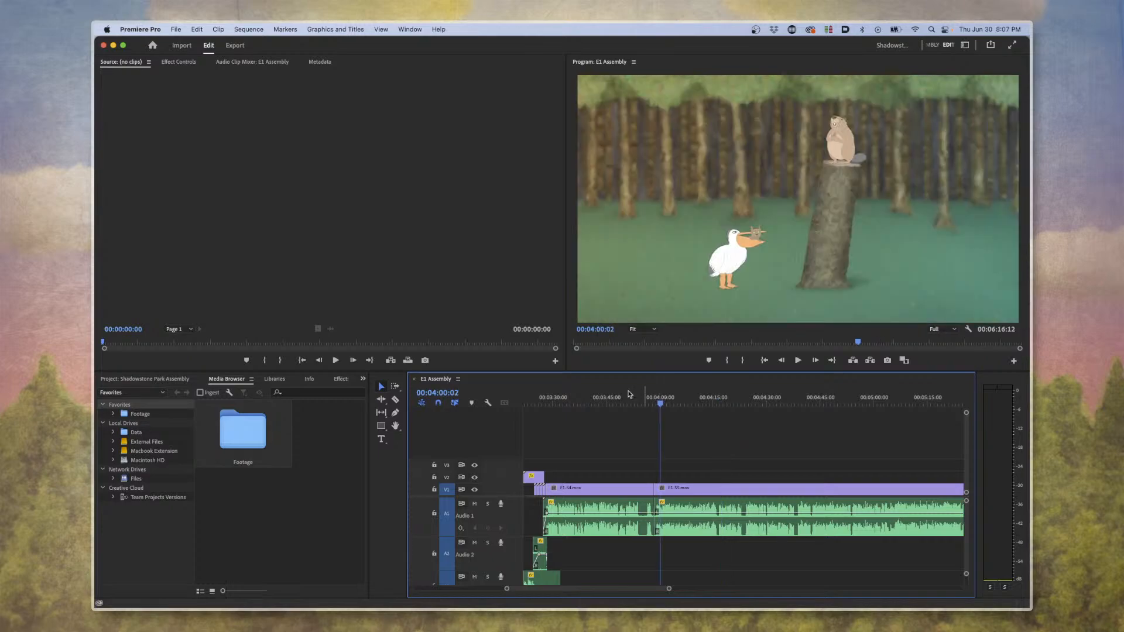
pyautogui.click(607, 398)
pyautogui.click(592, 392)
pyautogui.click(576, 390)
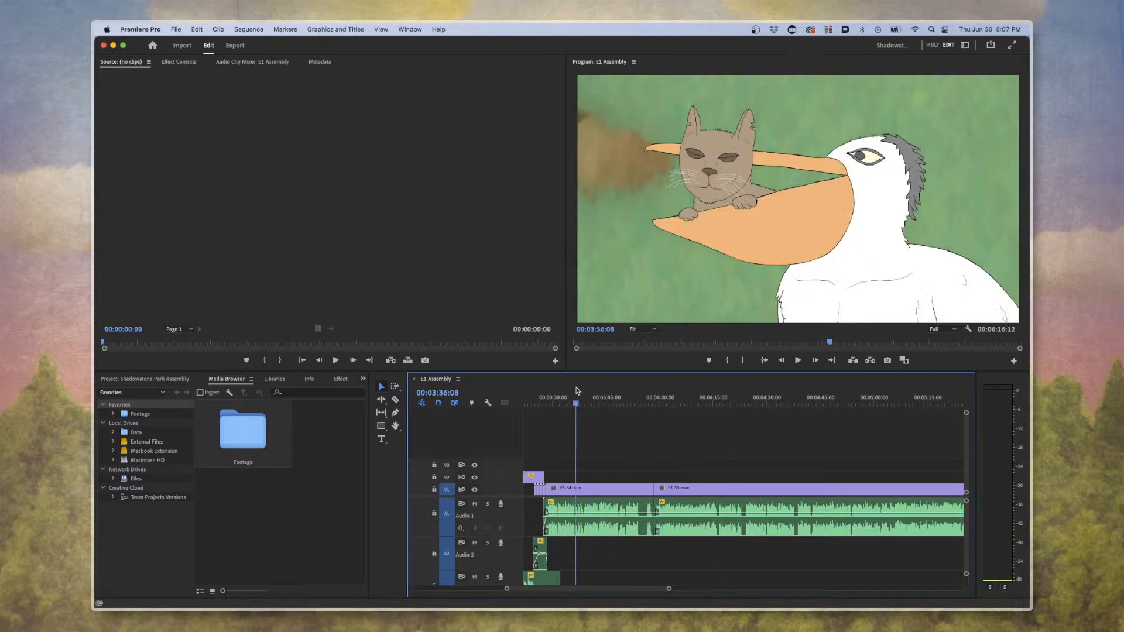
# View the cat and pelican shot at 00:03:51:14 in the E1 Assembly sequence and quit Premiere Pro.
pyautogui.click(592, 393)
pyautogui.click(630, 397)
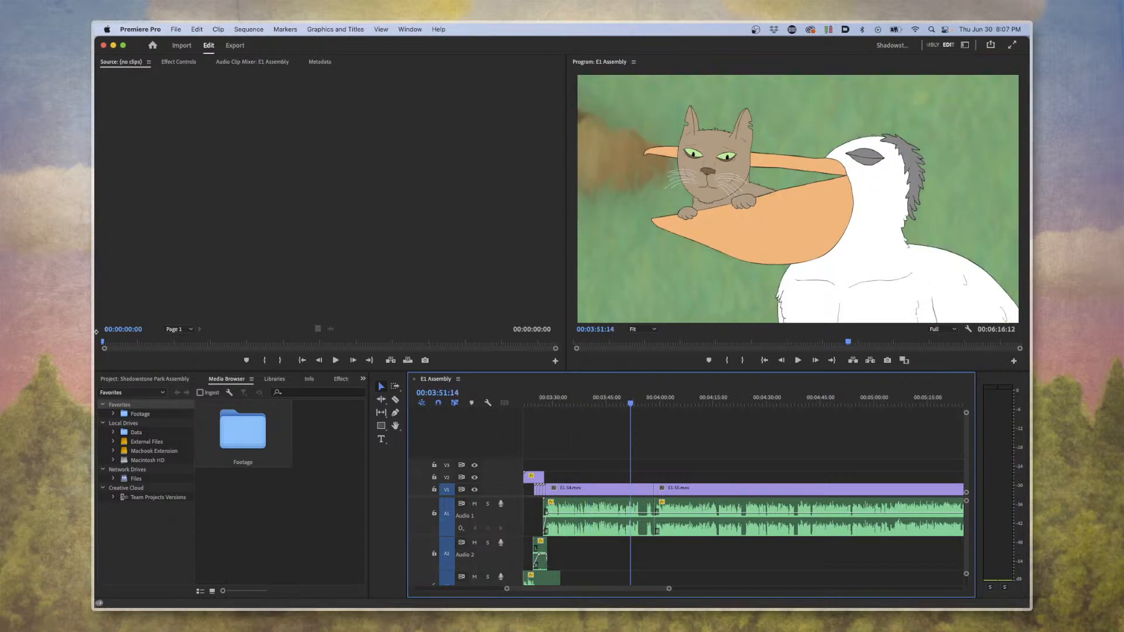
pyautogui.click(175, 29)
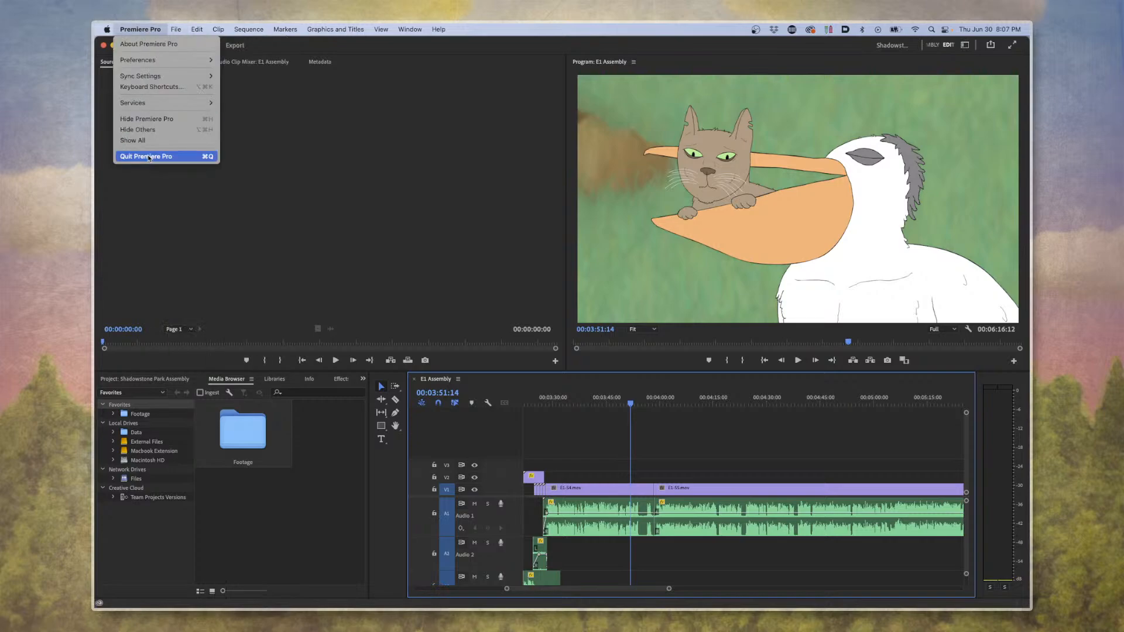
pyautogui.click(164, 157)
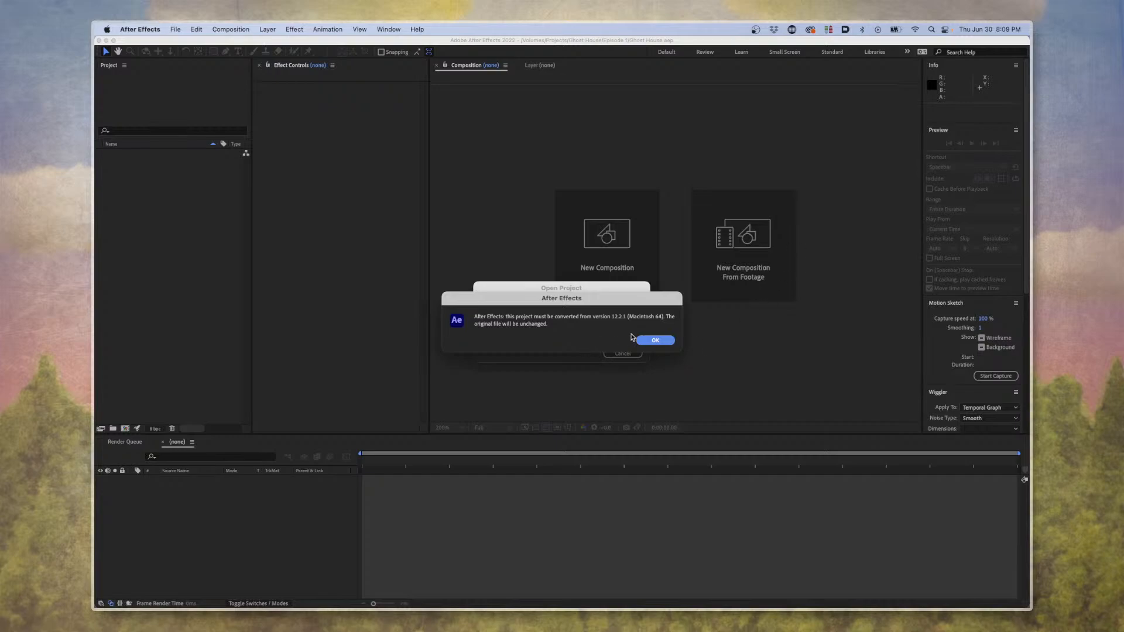
# Switch to After Effects and finish opening the Ghost House project, accepting the version conversion and dismissing the file warnings.
pyautogui.click(654, 341)
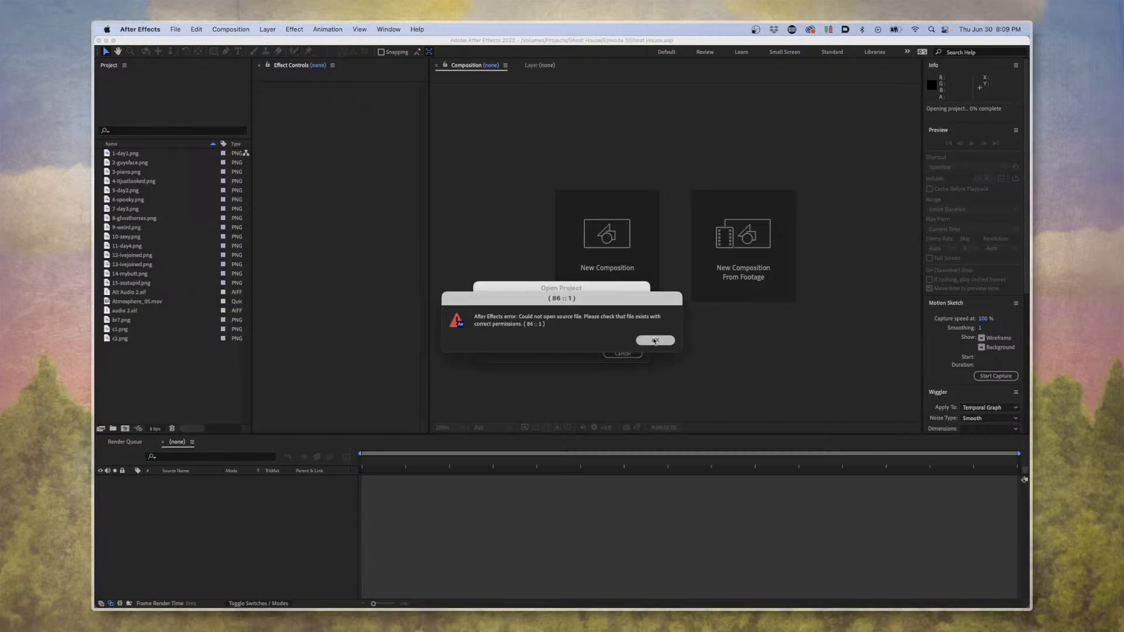
pyautogui.click(655, 340)
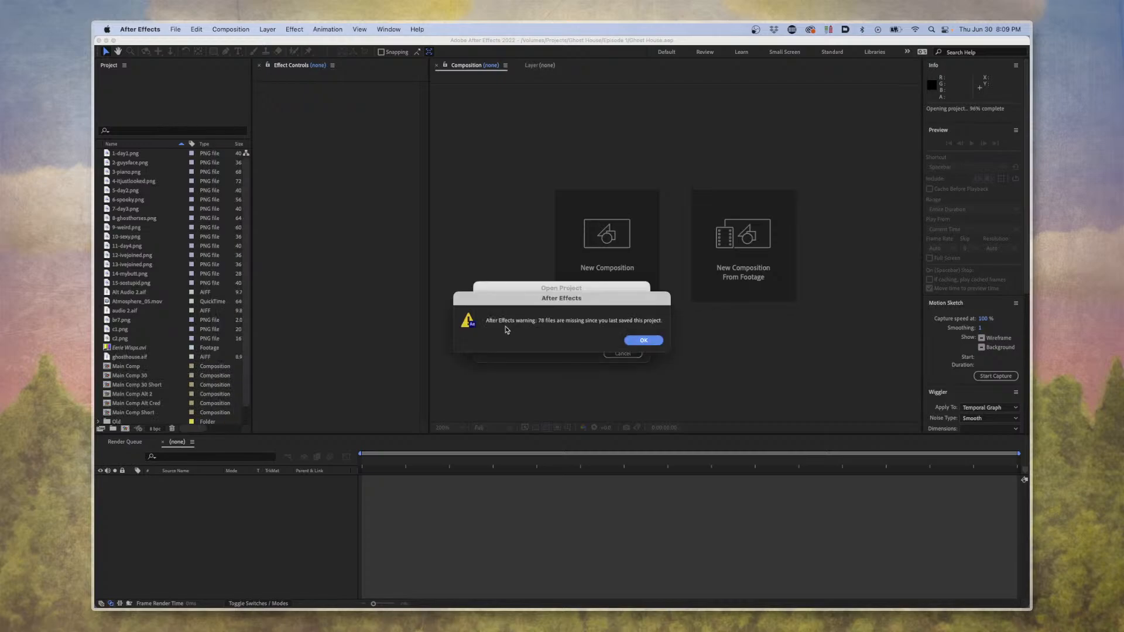
pyautogui.click(654, 343)
pyautogui.click(654, 343)
pyautogui.click(654, 342)
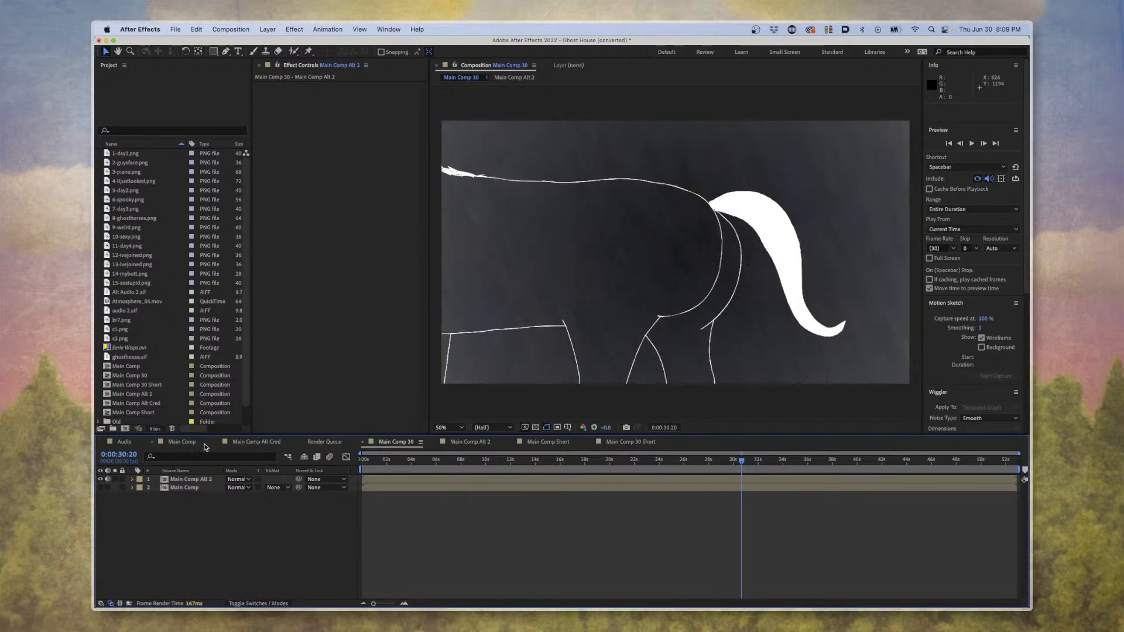
# Open the Main Comp Alt 2 composition and select the Turbulent Displace effect on the horse layer at 0:00:30:10.
pyautogui.doubleClick(173, 479)
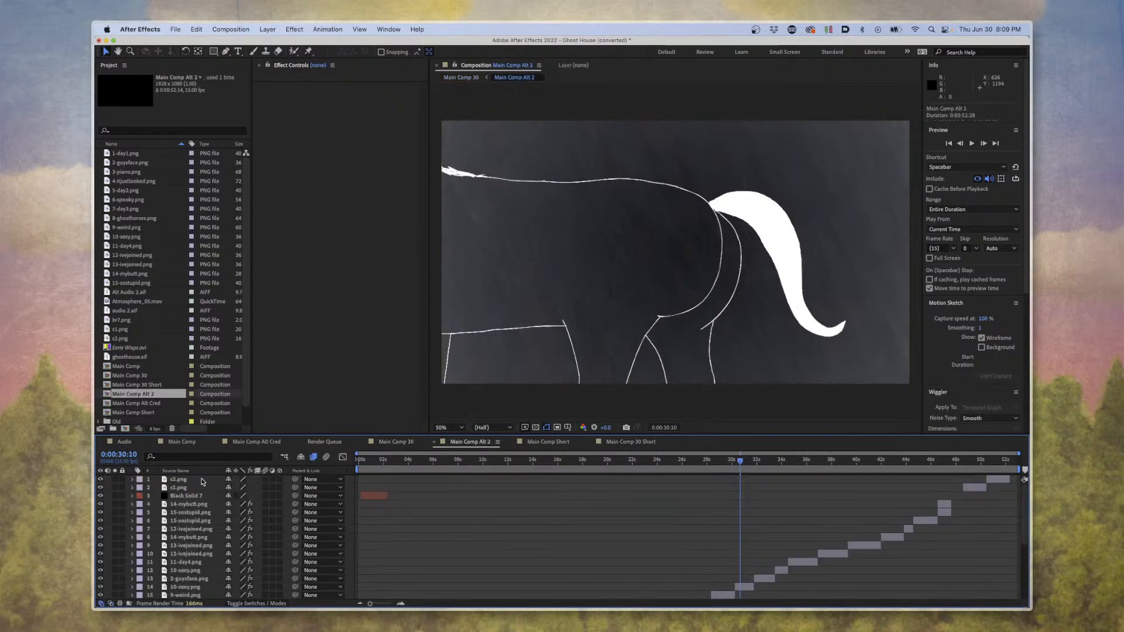
pyautogui.click(744, 588)
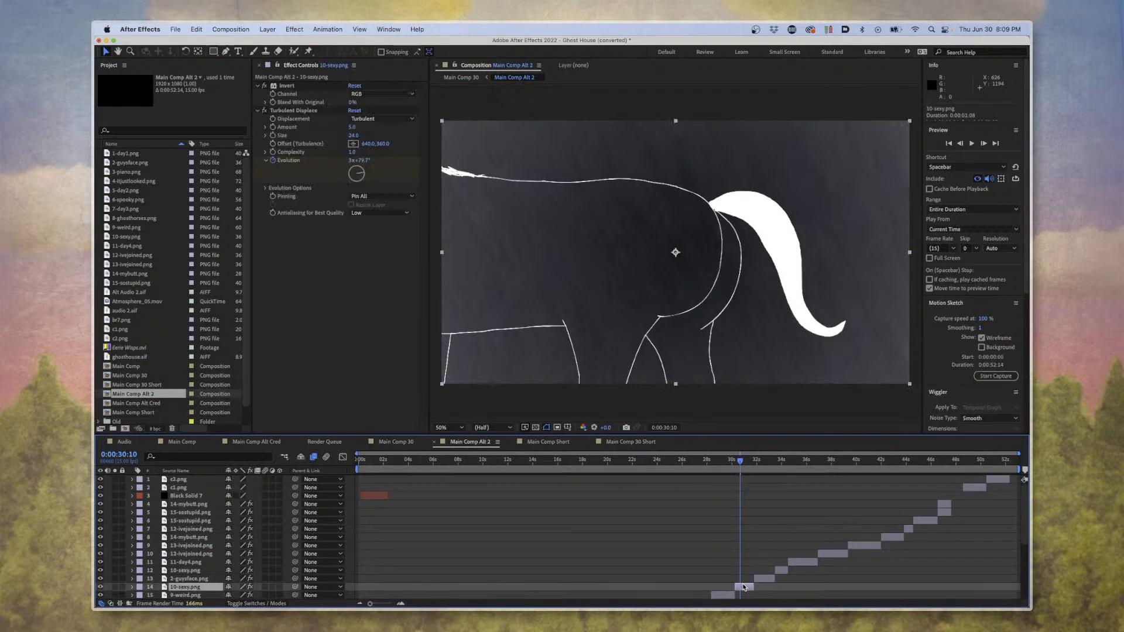
pyautogui.click(263, 112)
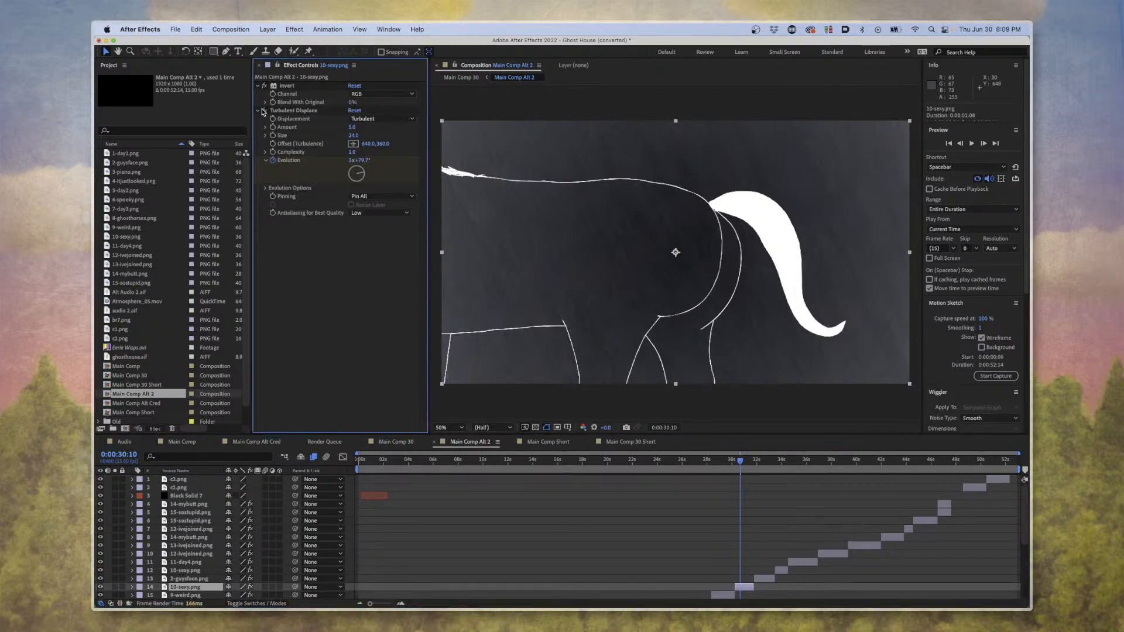
pyautogui.click(293, 111)
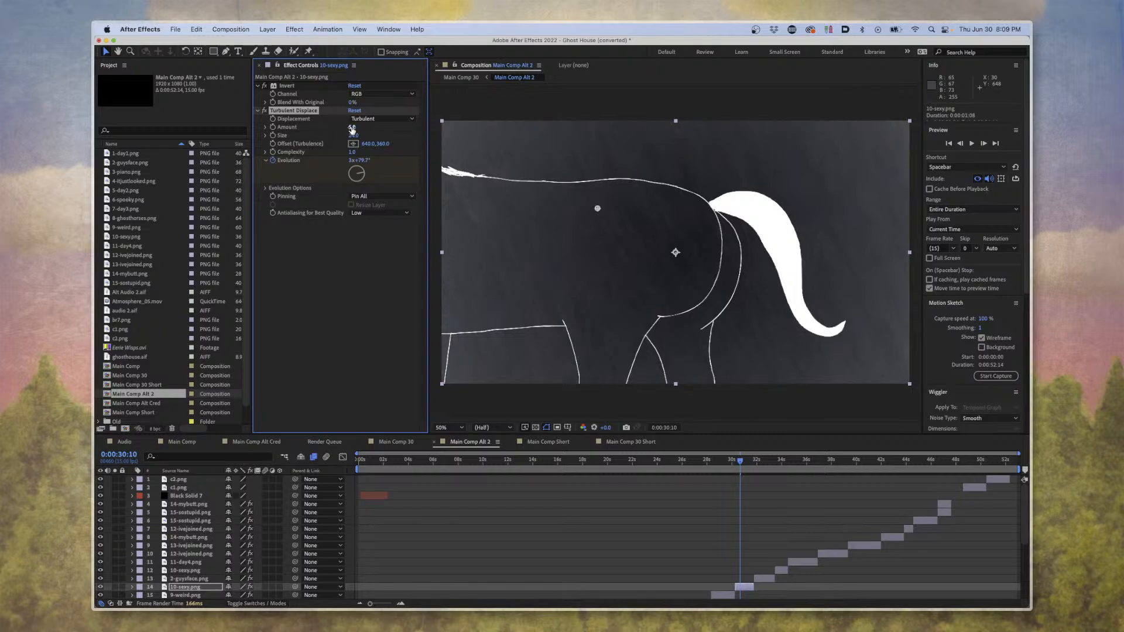
# Try exaggerated Amount values, such as 1238 and 152, and different Evolution angles for the horse layer's Turbulent Displace, undoing trials along the way.
pyautogui.moveTo(351, 127); pyautogui.dragTo(988, 167)
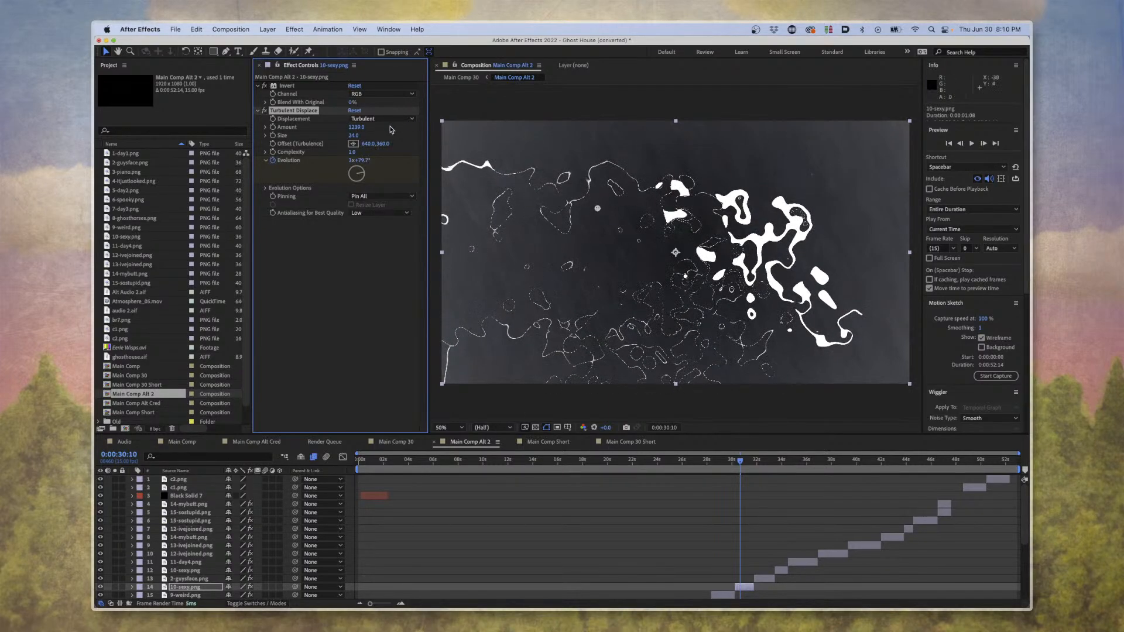
pyautogui.press('super+z')
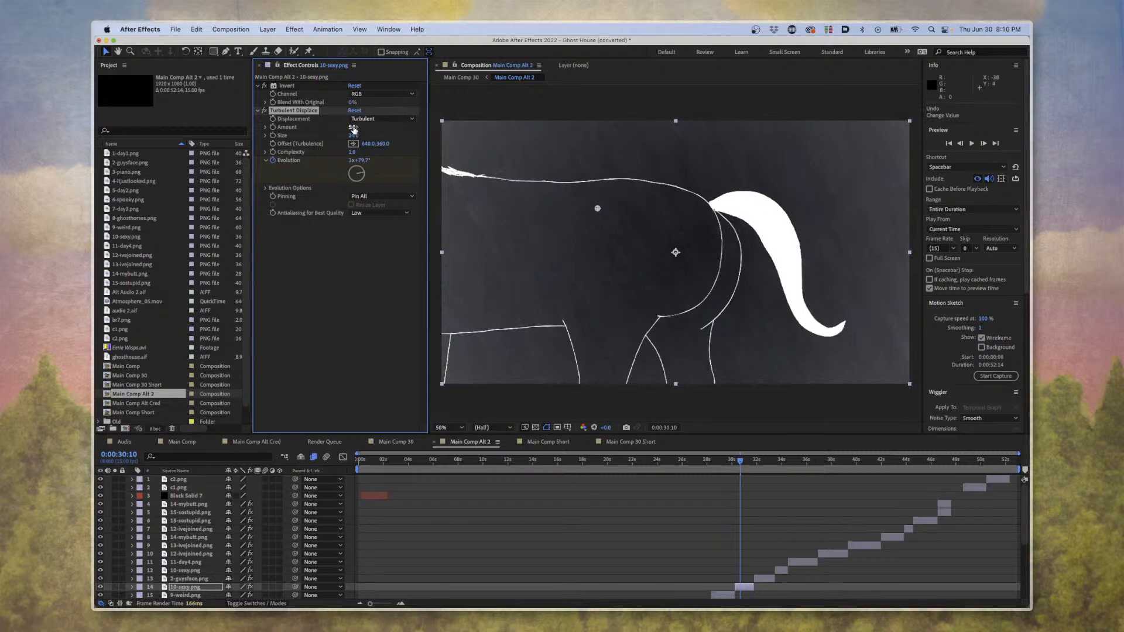
pyautogui.moveTo(353, 128); pyautogui.dragTo(382, 125)
pyautogui.press('super+z')
pyautogui.moveTo(364, 175); pyautogui.dragTo(428, 138)
pyautogui.press('super+z')
pyautogui.moveTo(361, 173)
pyautogui.mouseDown()
pyautogui.moveTo(363, 187)
pyautogui.moveTo(326, 174)
pyautogui.moveTo(375, 152)
pyautogui.moveTo(334, 183)
pyautogui.moveTo(374, 146)
pyautogui.moveTo(286, 172)
pyautogui.moveTo(376, 160)
pyautogui.moveTo(324, 125)
pyautogui.moveTo(273, 188)
pyautogui.moveTo(291, 101)
pyautogui.moveTo(310, 164)
pyautogui.moveTo(334, 130)
pyautogui.moveTo(351, 176)
pyautogui.moveTo(374, 154)
pyautogui.moveTo(376, 176)
pyautogui.moveTo(323, 163)
pyautogui.moveTo(417, 177)
pyautogui.moveTo(383, 137)
pyautogui.moveTo(328, 155)
pyautogui.moveTo(355, 161)
pyautogui.moveTo(362, 199)
pyautogui.moveTo(369, 161)
pyautogui.moveTo(352, 182)
pyautogui.moveTo(325, 161)
pyautogui.moveTo(387, 148)
pyautogui.moveTo(363, 175)
pyautogui.moveTo(351, 164)
pyautogui.moveTo(357, 175)
pyautogui.mouseUp()
# Close the converted Ghost House project without saving the changes.
pyautogui.click(98, 40)
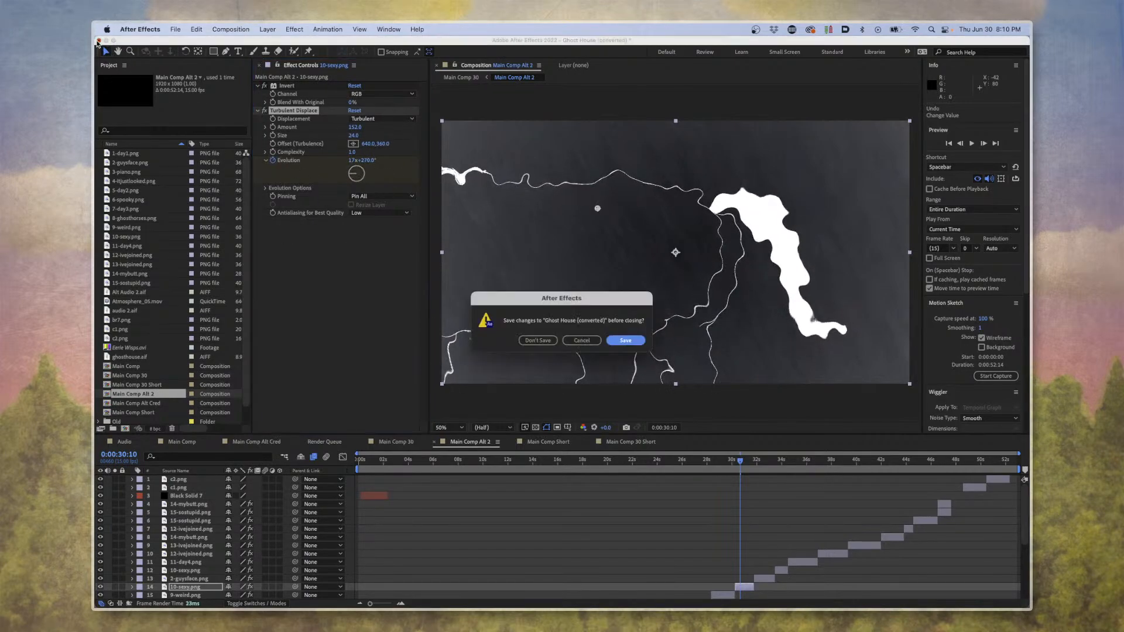
pyautogui.click(527, 340)
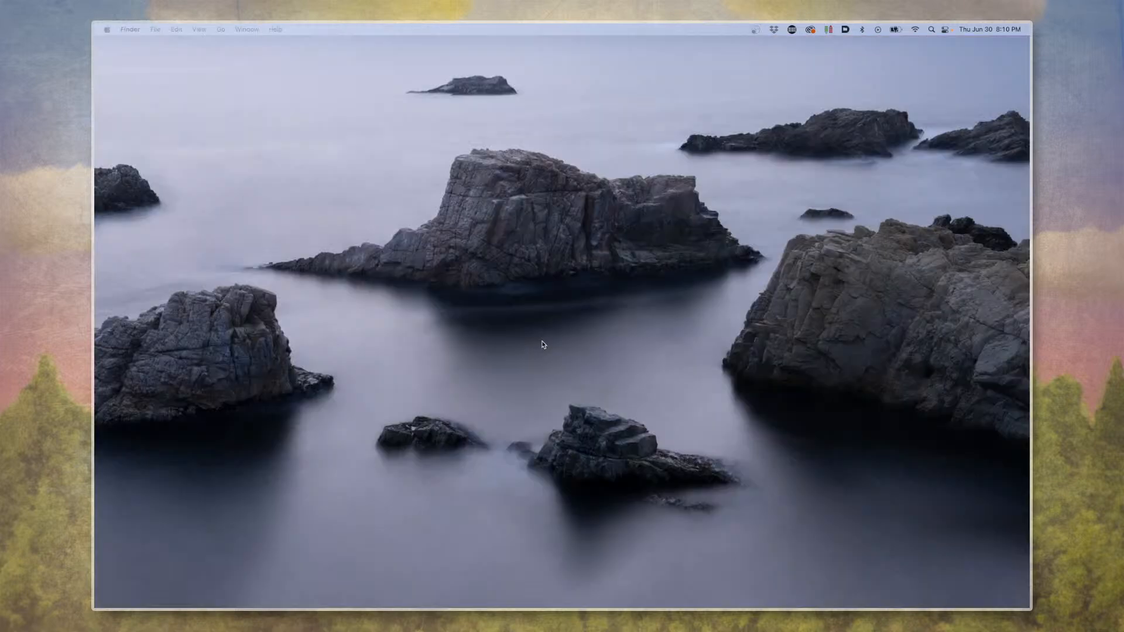
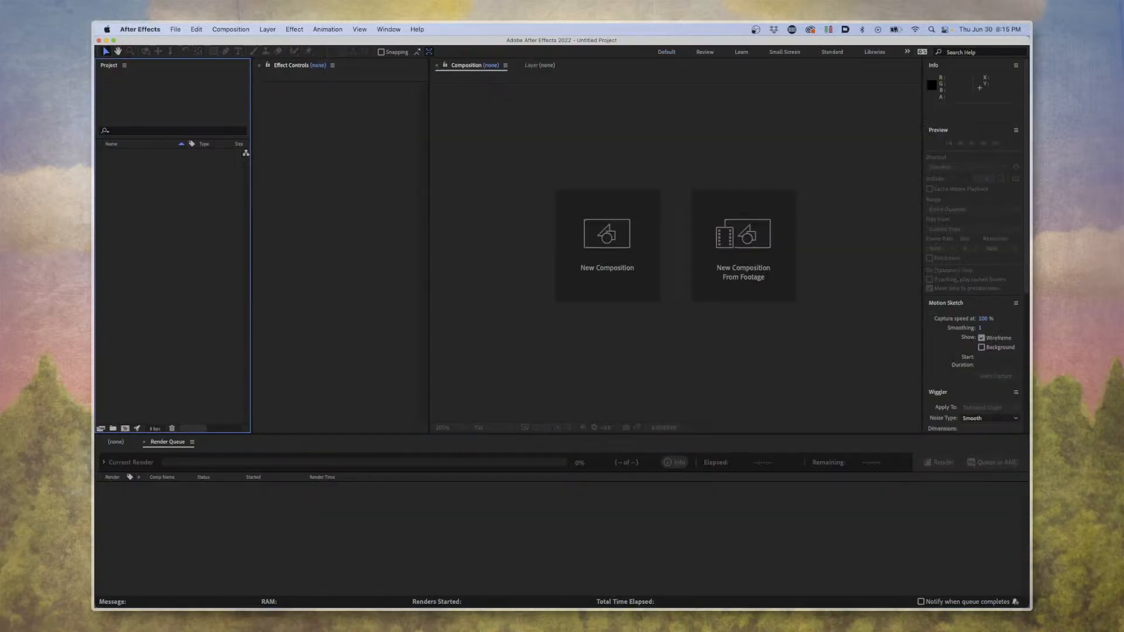
# Switch to Finder and open the Shadowstone Park project file 0 - Blank.aep in After Effects.
pyautogui.click(175, 29)
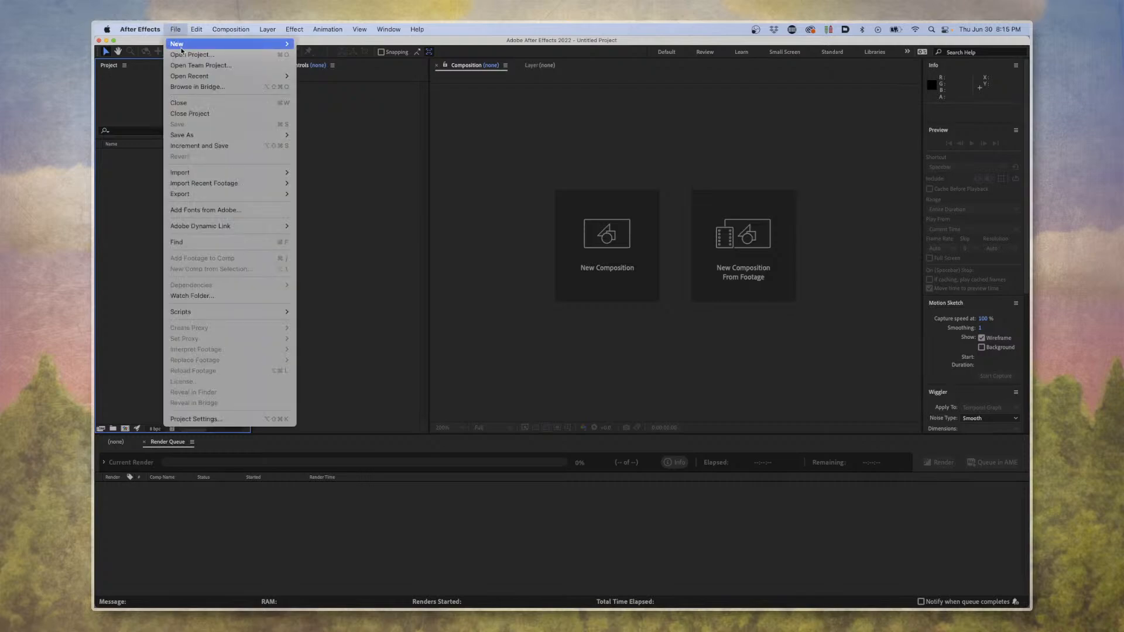
pyautogui.moveTo(360, 29)
pyautogui.press('Escape')
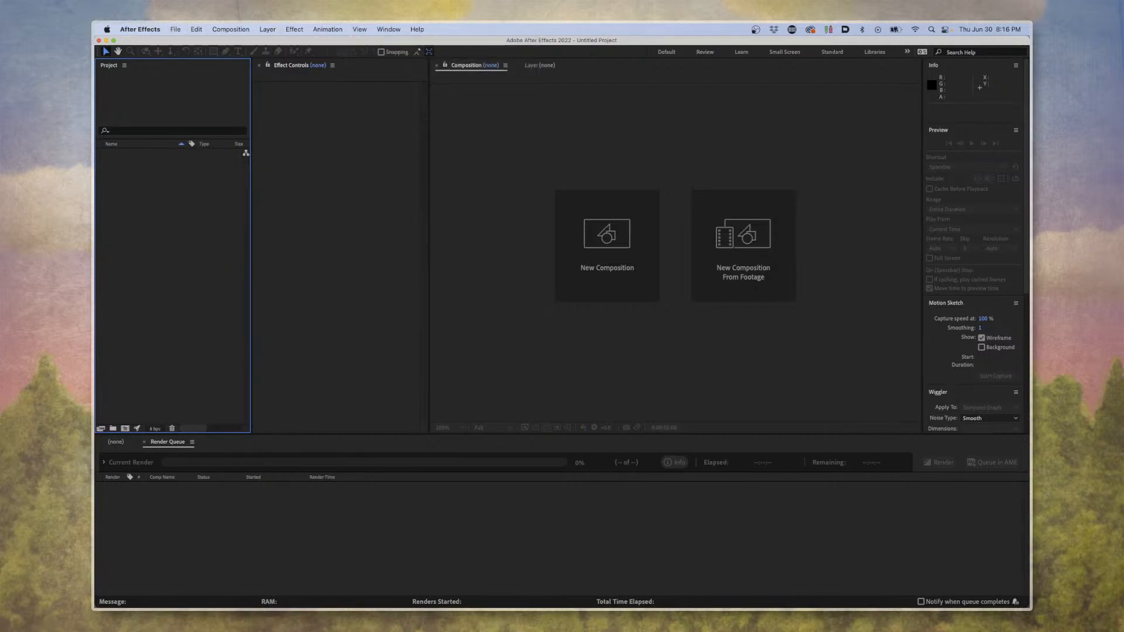
pyautogui.press('super+Tab')
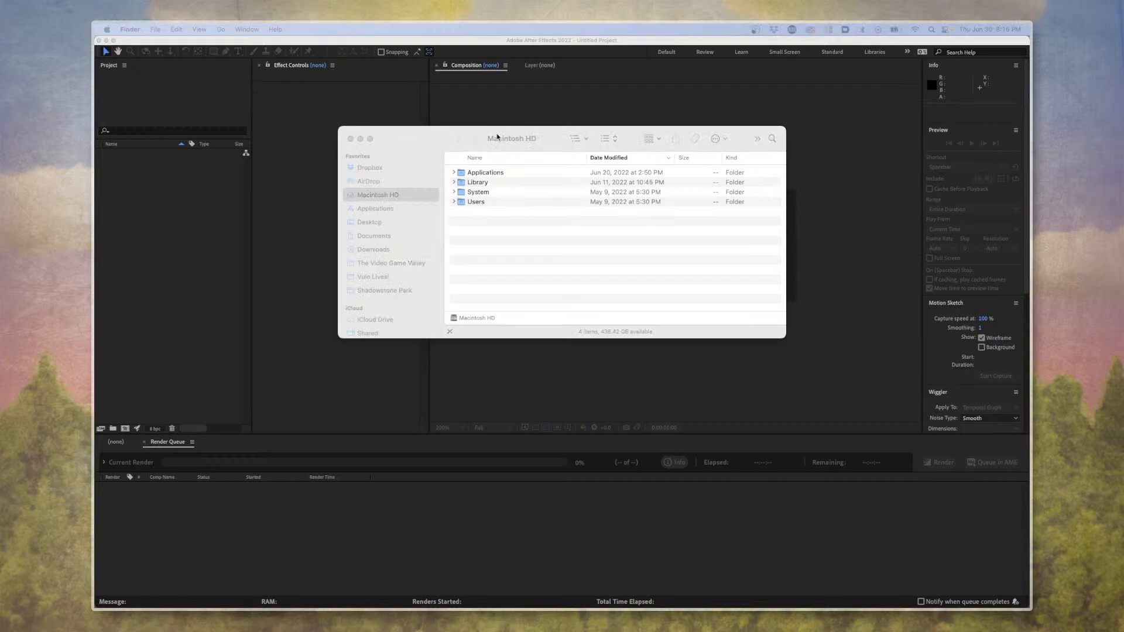
pyautogui.moveTo(496, 138); pyautogui.dragTo(1028, 498)
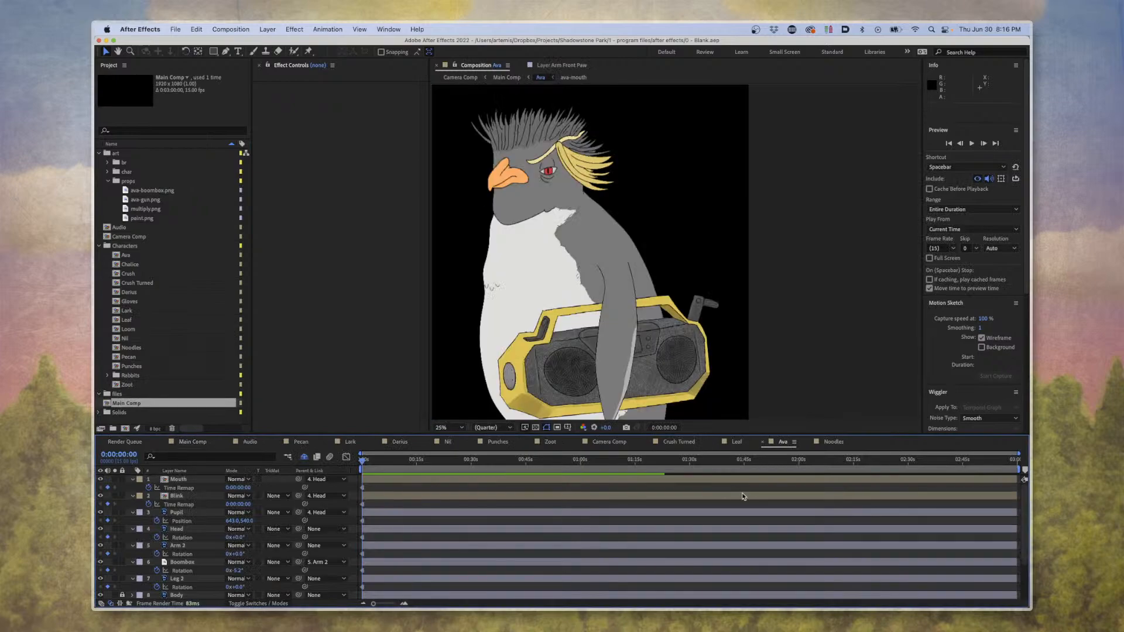
# Examine Ava's head, flipper and boombox artwork up close in the Ava composition.
pyautogui.scroll(2, 673, 327)
pyautogui.press('space')
pyautogui.moveTo(511, 144); pyautogui.dragTo(837, 305)
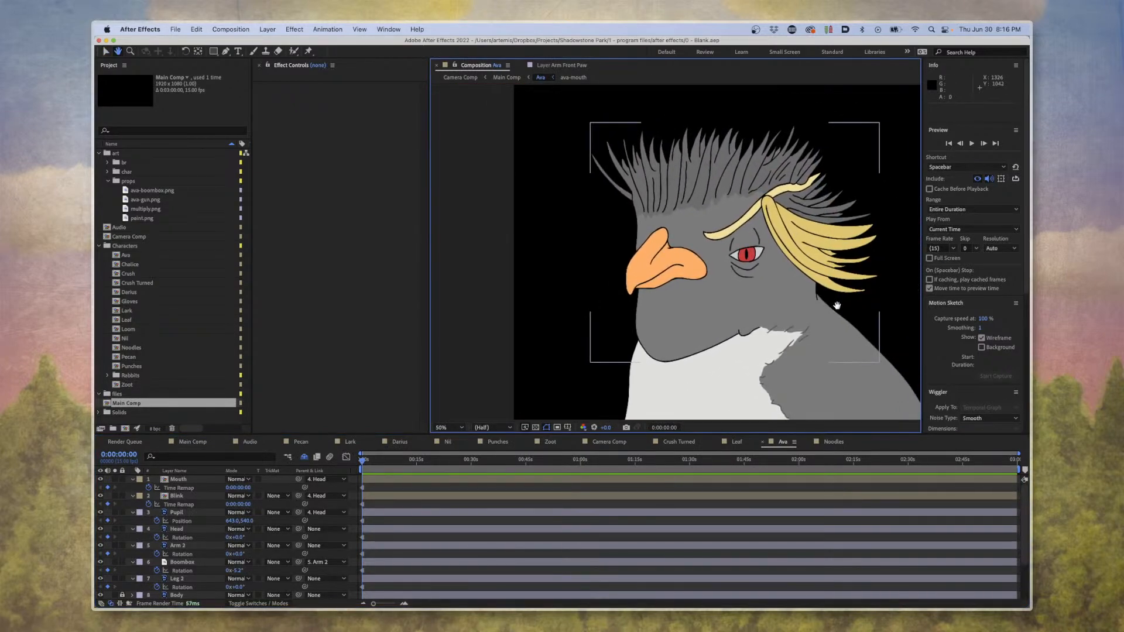
pyautogui.scroll(-10, 702, 121)
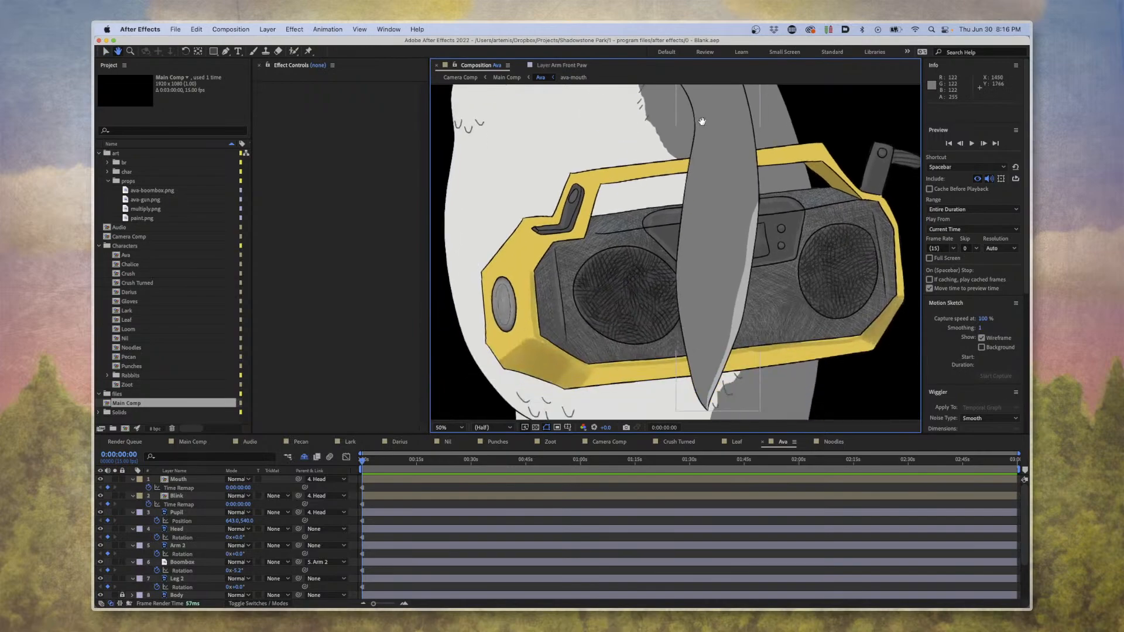
pyautogui.moveTo(702, 121); pyautogui.dragTo(662, 111)
pyautogui.press('space')
pyautogui.moveTo(686, 183); pyautogui.dragTo(689, 181)
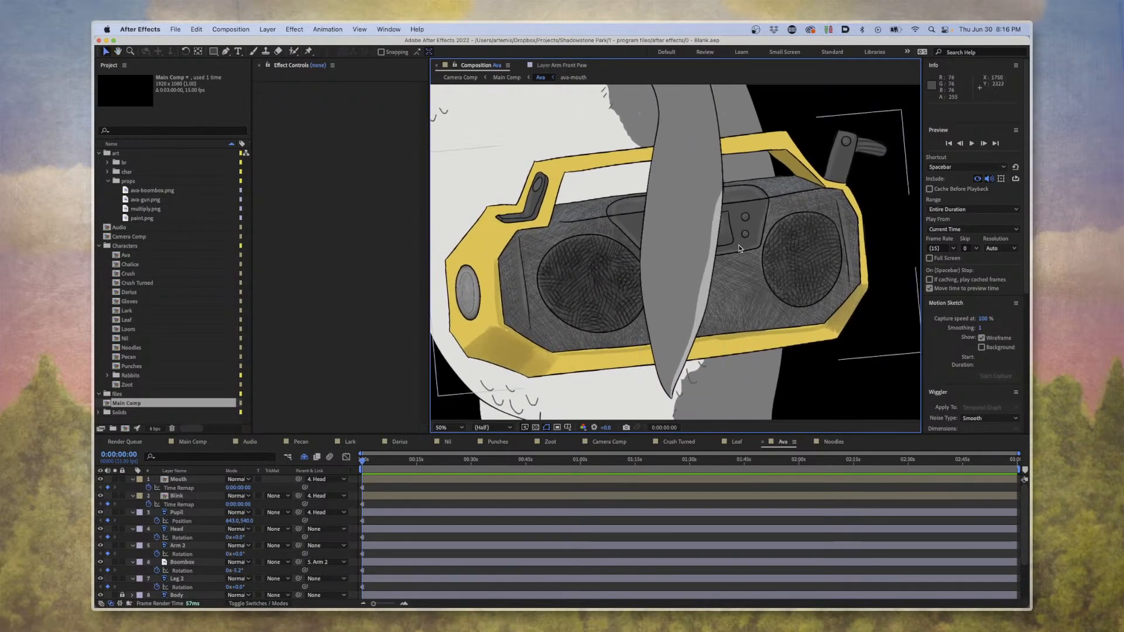
pyautogui.scroll(-2, 738, 249)
pyautogui.scroll(2, 738, 249)
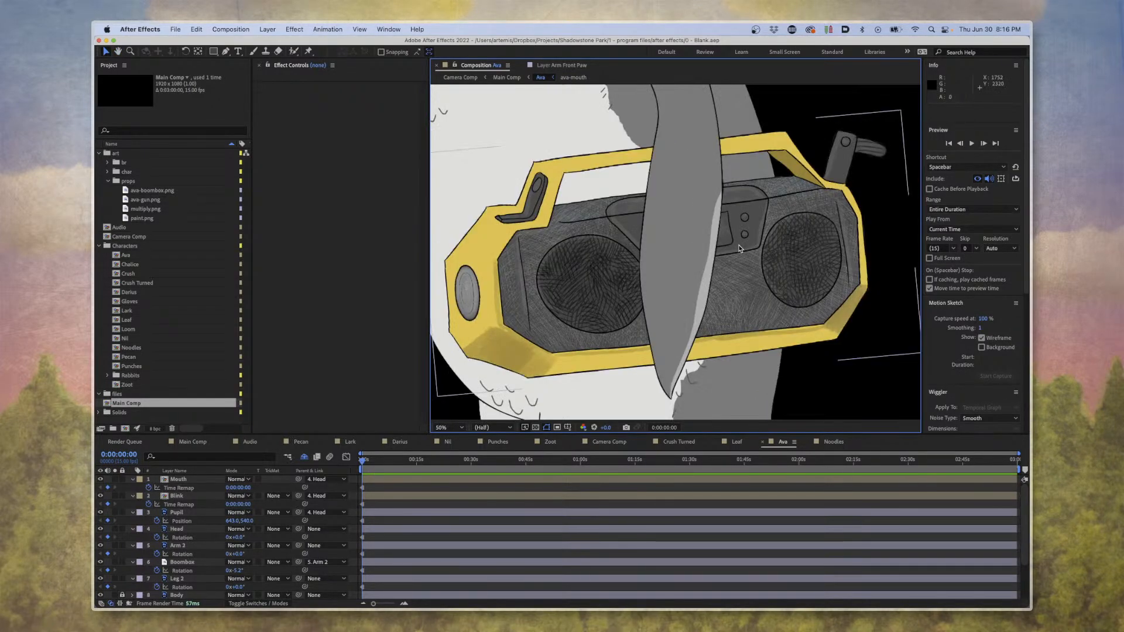
# Select the Boombox layer and inspect how the boombox sits against Ava's body and arm.
pyautogui.click(840, 271)
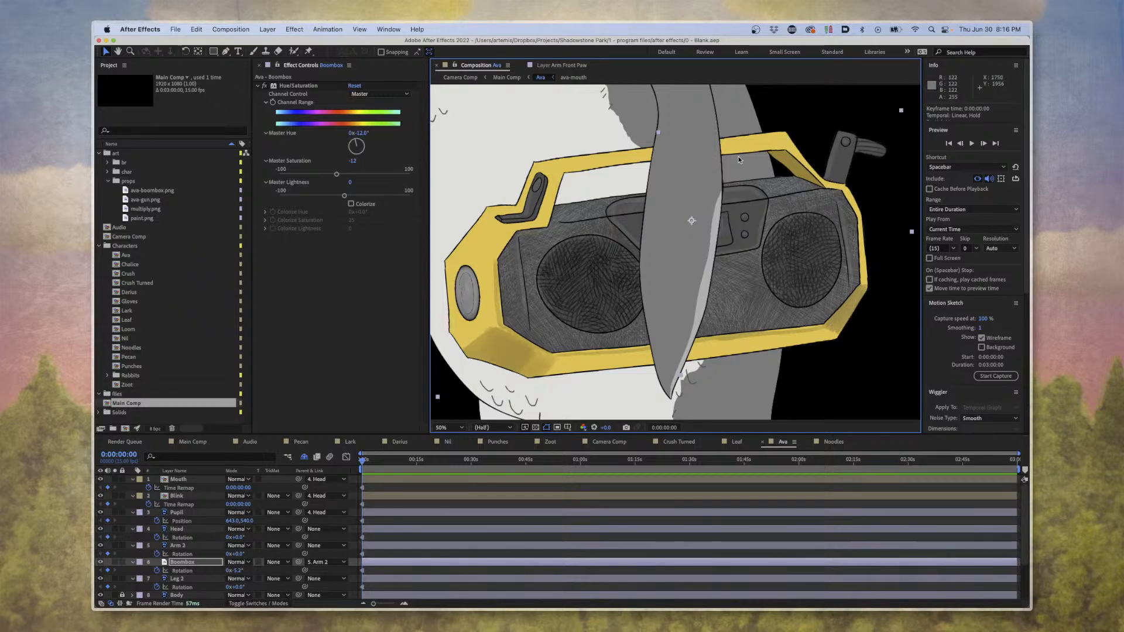
pyautogui.moveTo(576, 96); pyautogui.dragTo(829, 483)
pyautogui.moveTo(717, 274); pyautogui.dragTo(586, 101)
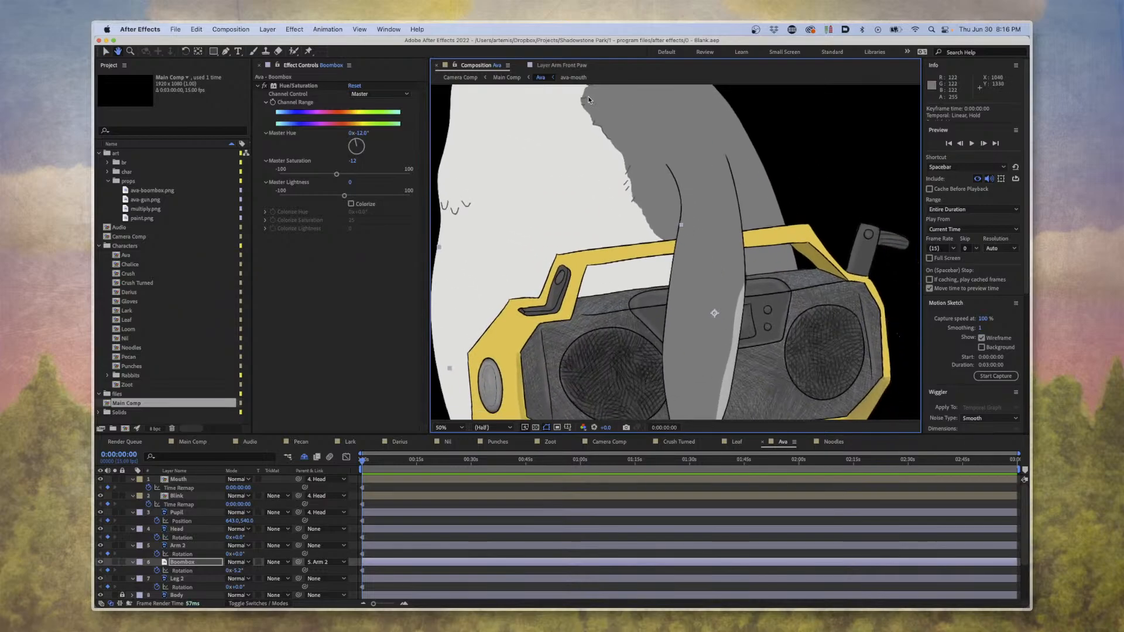
pyautogui.moveTo(710, 225); pyautogui.dragTo(719, 119)
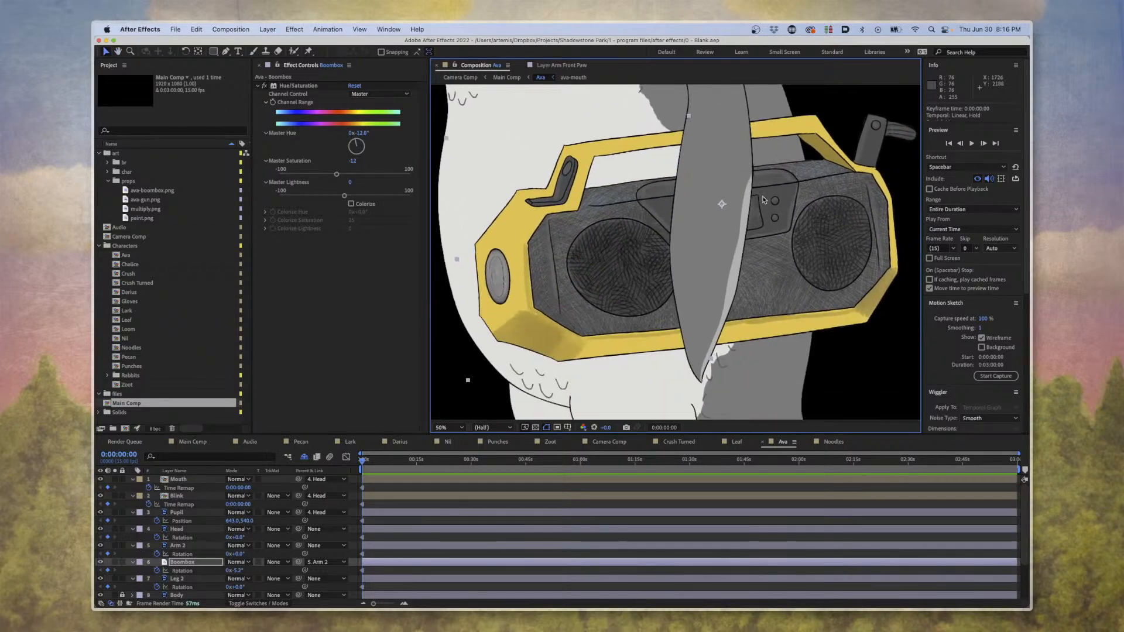
pyautogui.moveTo(761, 197); pyautogui.dragTo(736, 191)
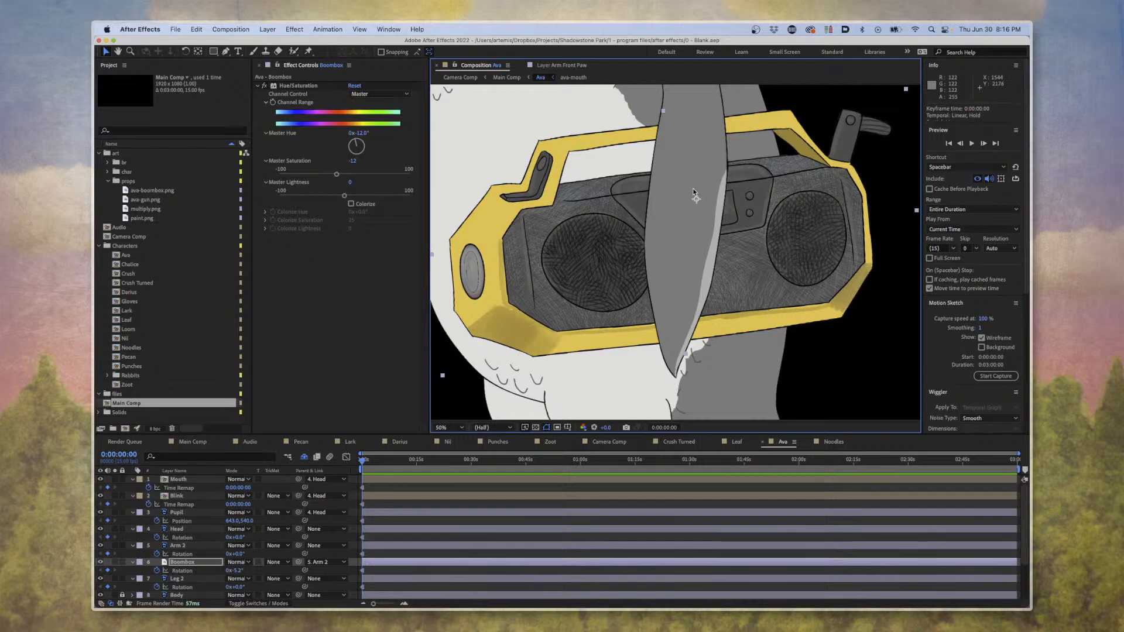
pyautogui.moveTo(664, 120); pyautogui.dragTo(695, 201)
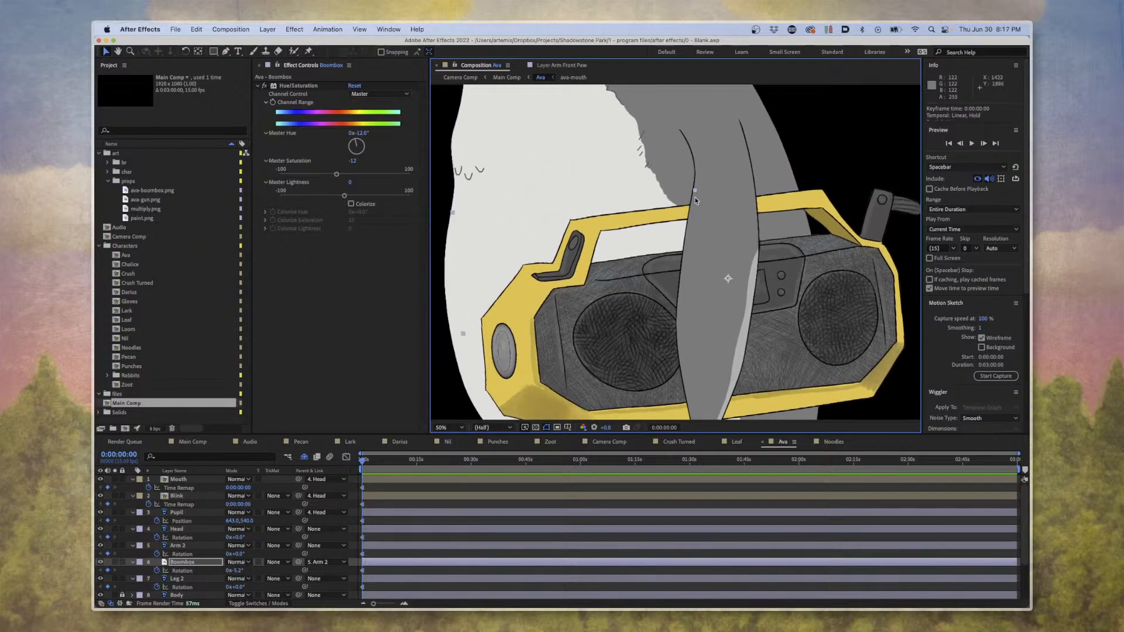
# Scale Ava's Mouth layer down to 54% and move the beak to the front edge of her face, at position 229.5, 709.5.
pyautogui.scroll(10, 695, 201)
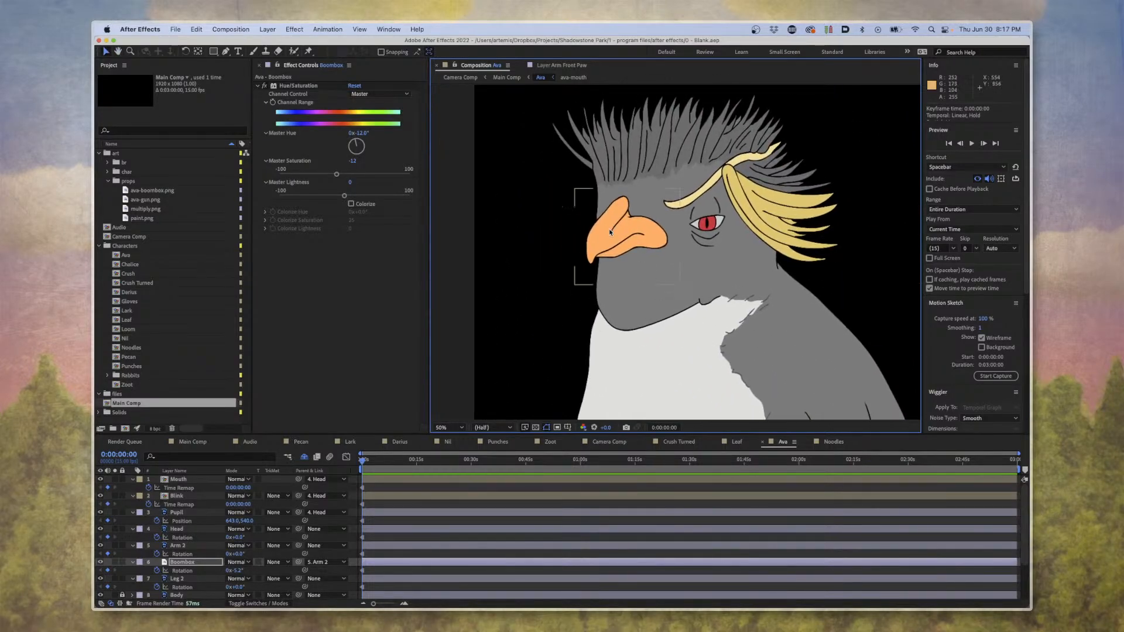
pyautogui.scroll(2, 610, 232)
pyautogui.scroll(3, 627, 206)
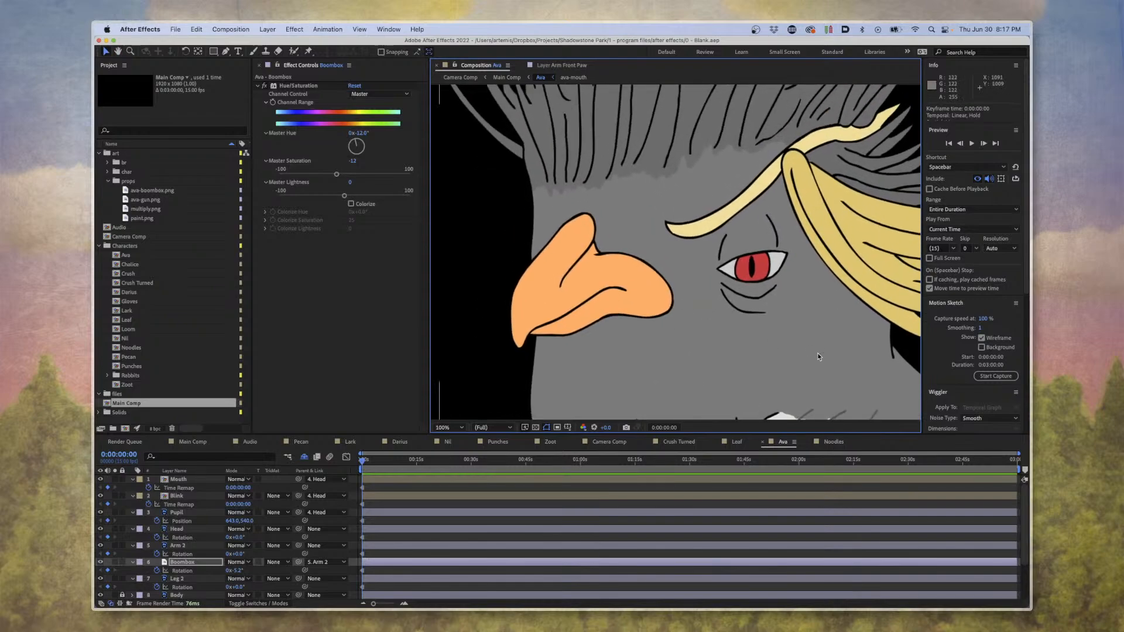
pyautogui.click(620, 307)
pyautogui.moveTo(620, 306); pyautogui.dragTo(611, 384)
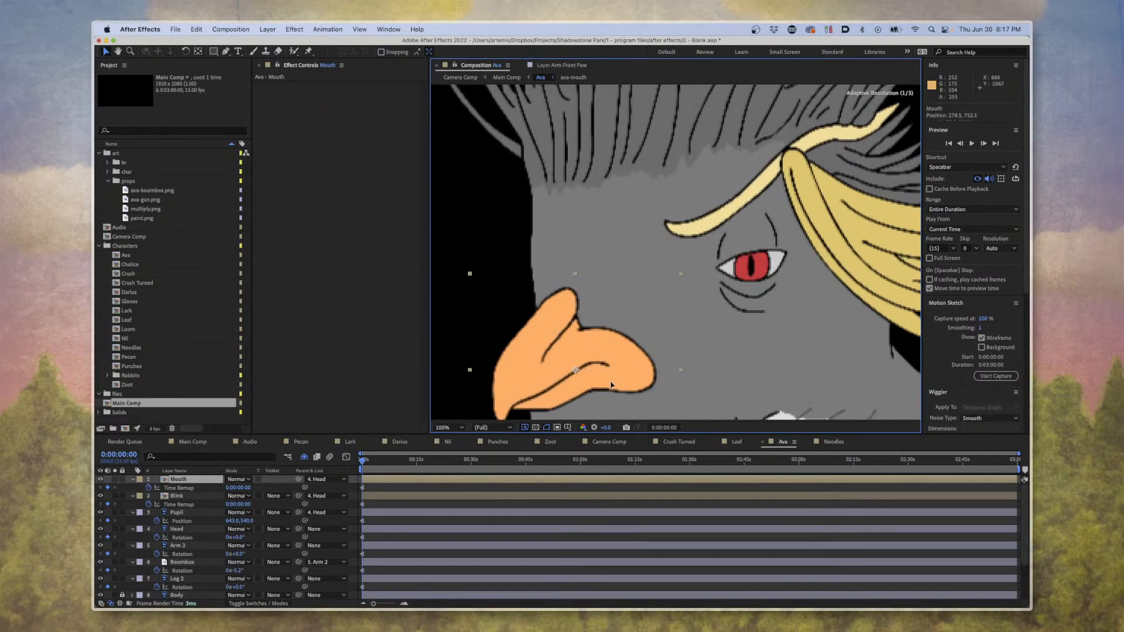
pyautogui.scroll(-5, 611, 385)
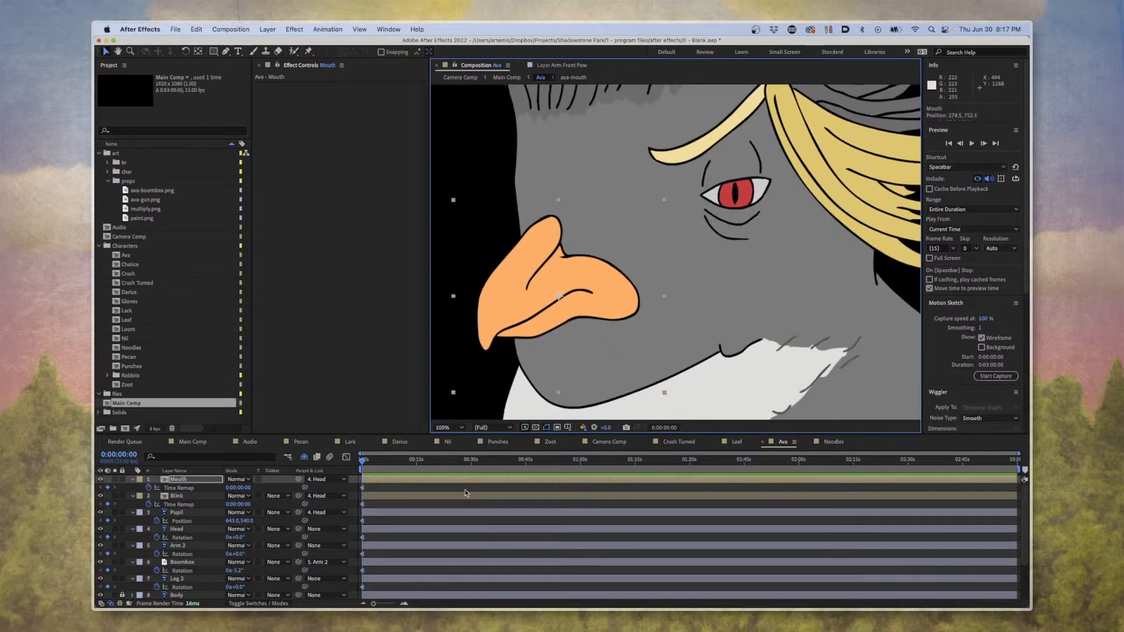
pyautogui.press('s')
pyautogui.moveTo(250, 488); pyautogui.dragTo(224, 487)
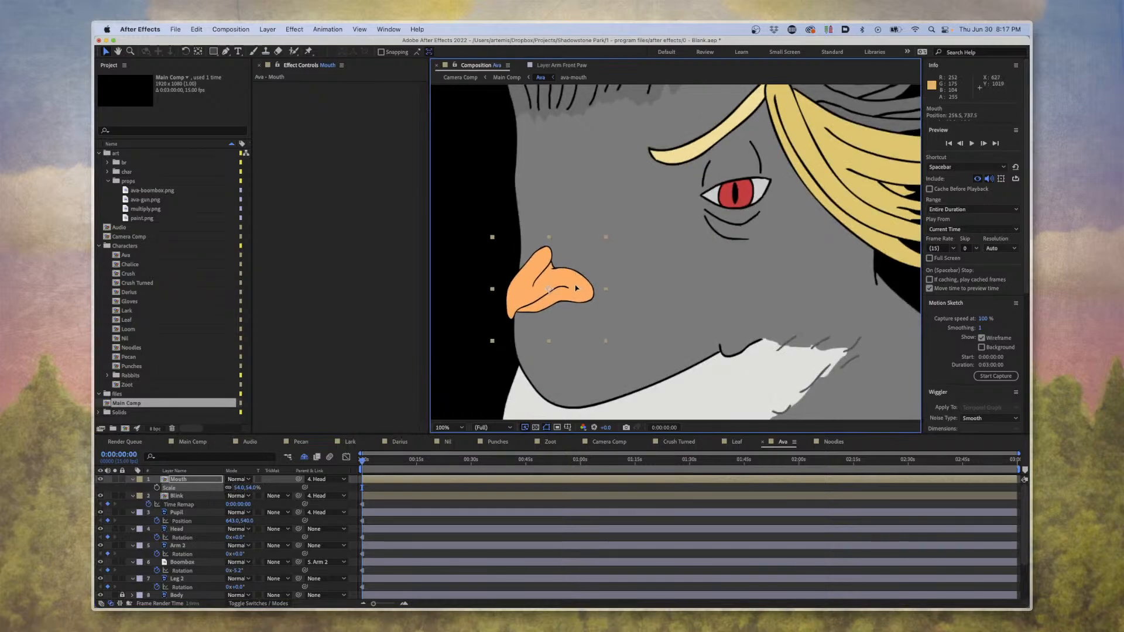
pyautogui.moveTo(576, 288); pyautogui.dragTo(562, 275)
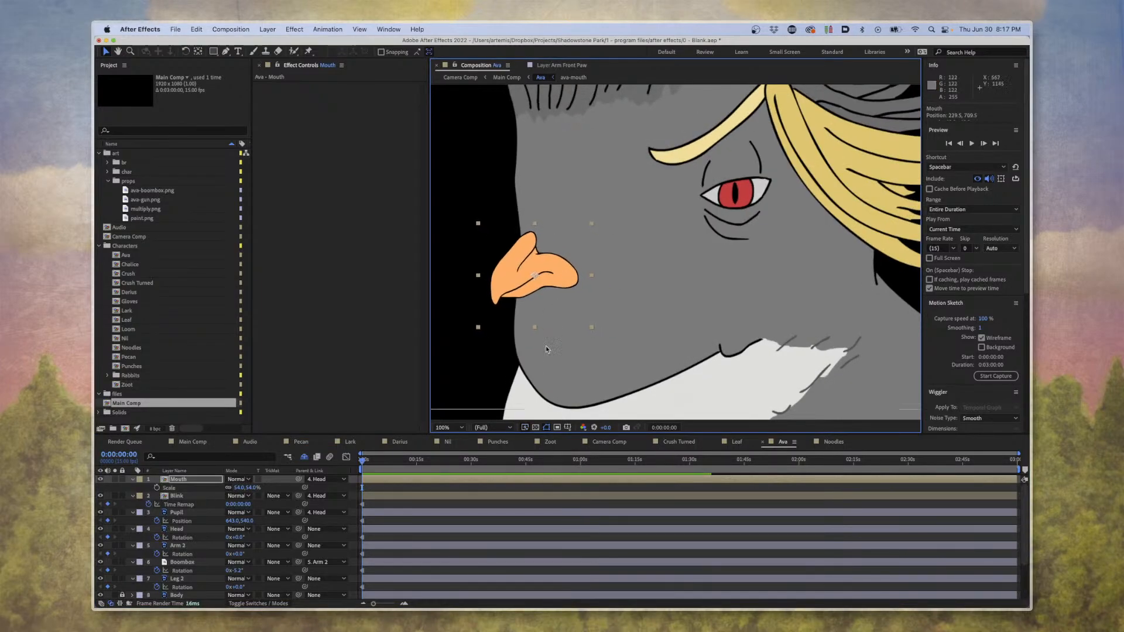
# Scale the Boombox layer to 36% and move it down toward the lower part of Ava's flipper.
pyautogui.press(',')
pyautogui.press(',')
pyautogui.press(',')
pyautogui.press(',')
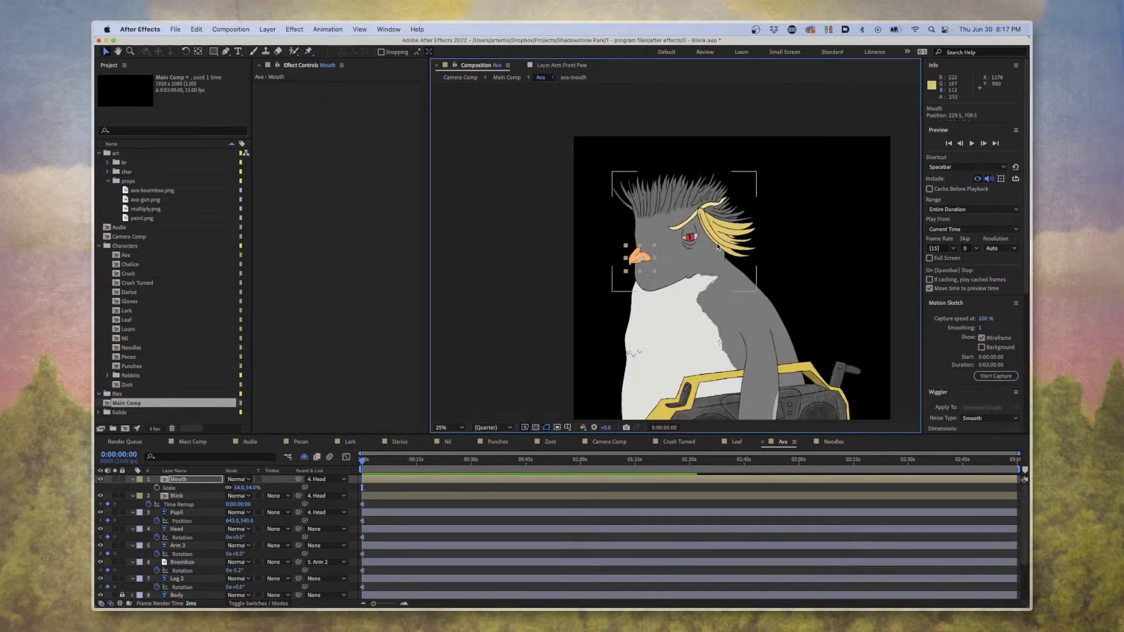
pyautogui.click(828, 369)
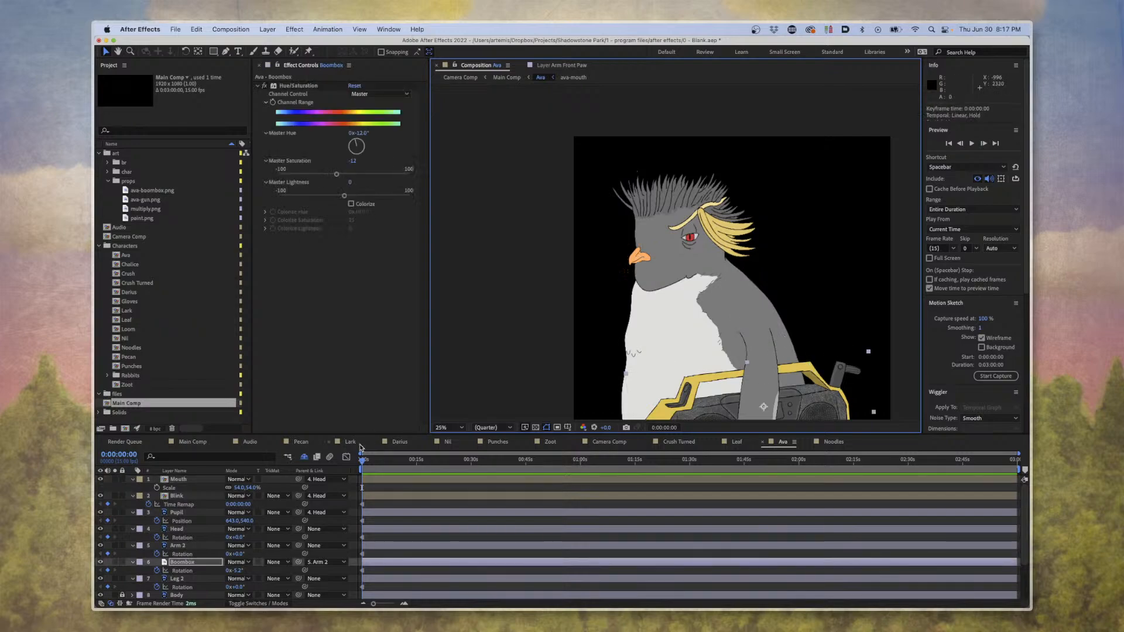
pyautogui.click(237, 571)
pyautogui.click(197, 564)
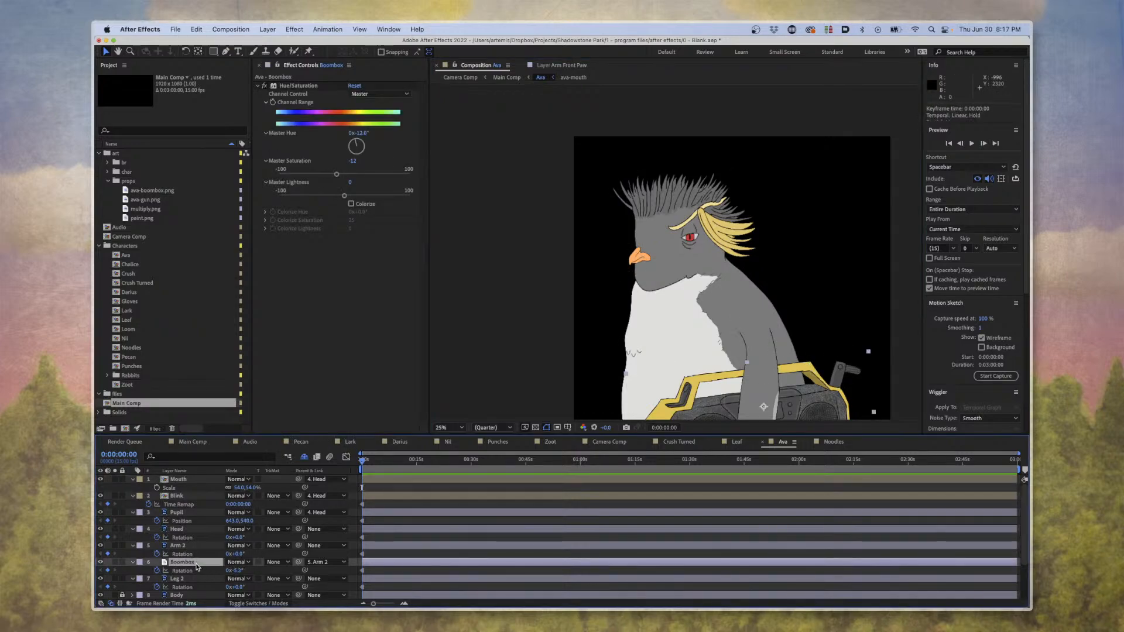
pyautogui.press('s')
pyautogui.moveTo(255, 571); pyautogui.dragTo(224, 571)
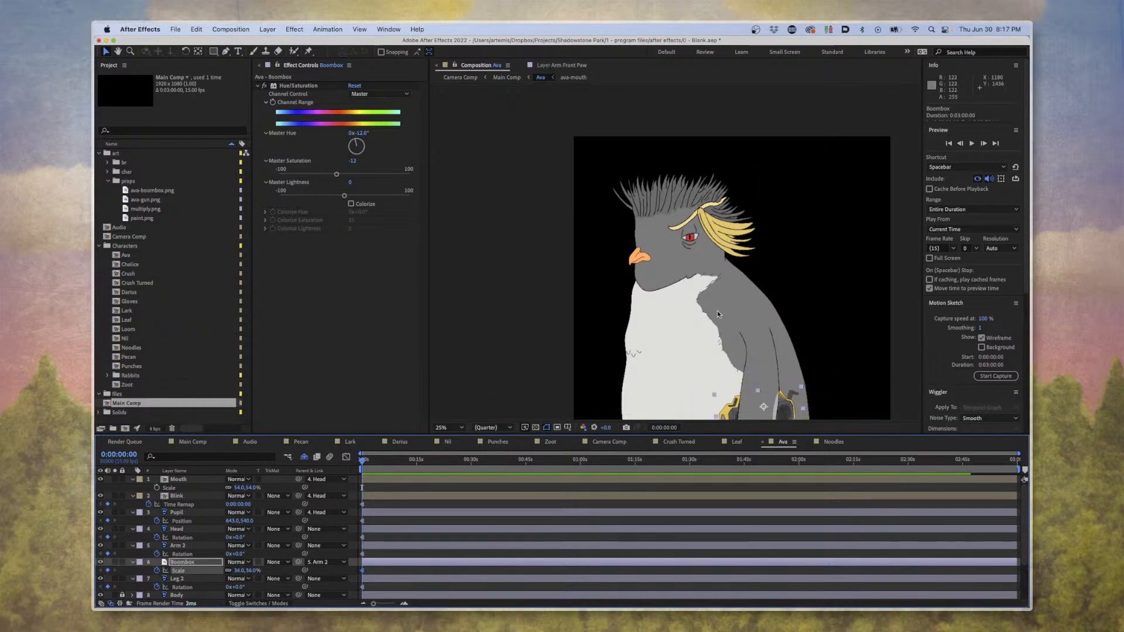
pyautogui.scroll(-5, 718, 314)
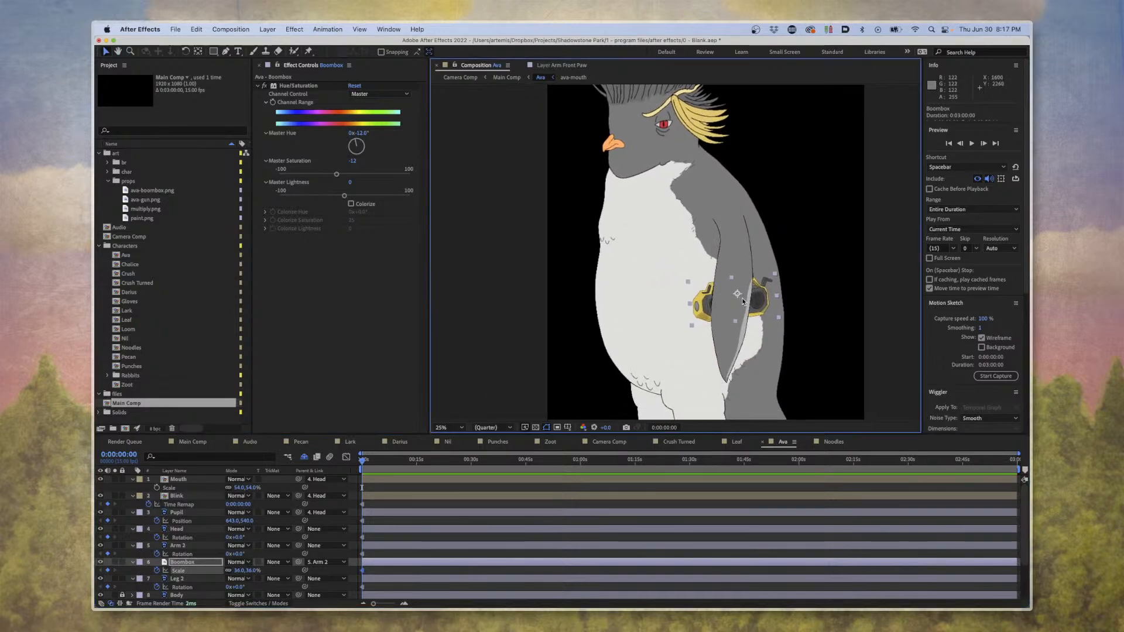
pyautogui.moveTo(743, 302); pyautogui.dragTo(754, 358)
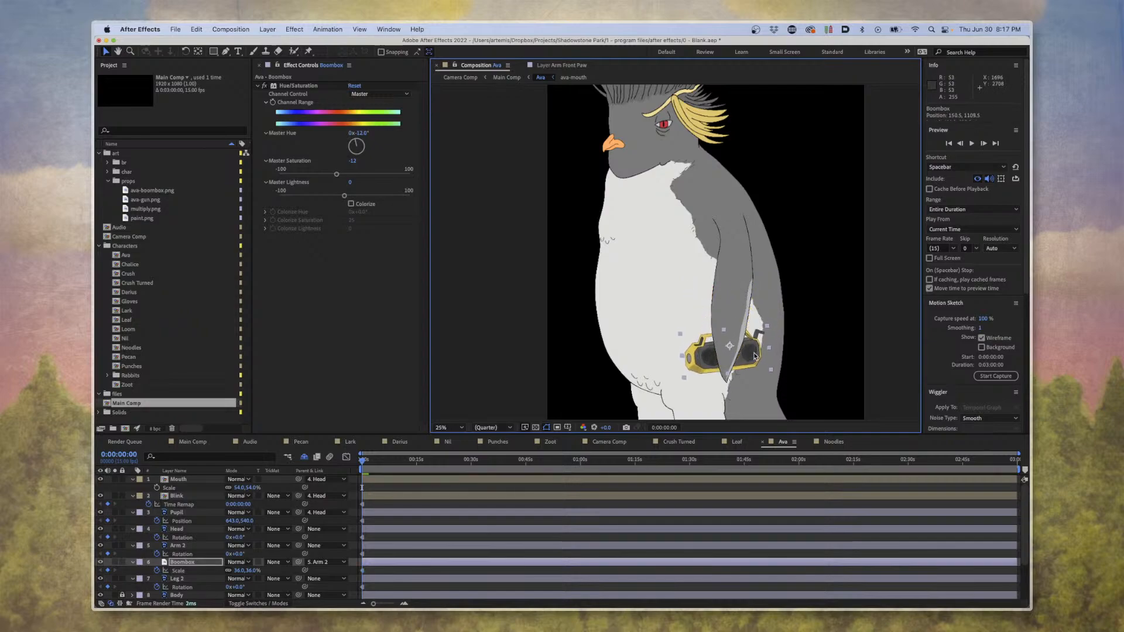
# Reduce the Boombox layer's scale to 18%, place it at the flipper's tip and deselect it.
pyautogui.moveTo(250, 571); pyautogui.dragTo(238, 571)
pyautogui.moveTo(749, 354); pyautogui.dragTo(748, 394)
pyautogui.click(848, 257)
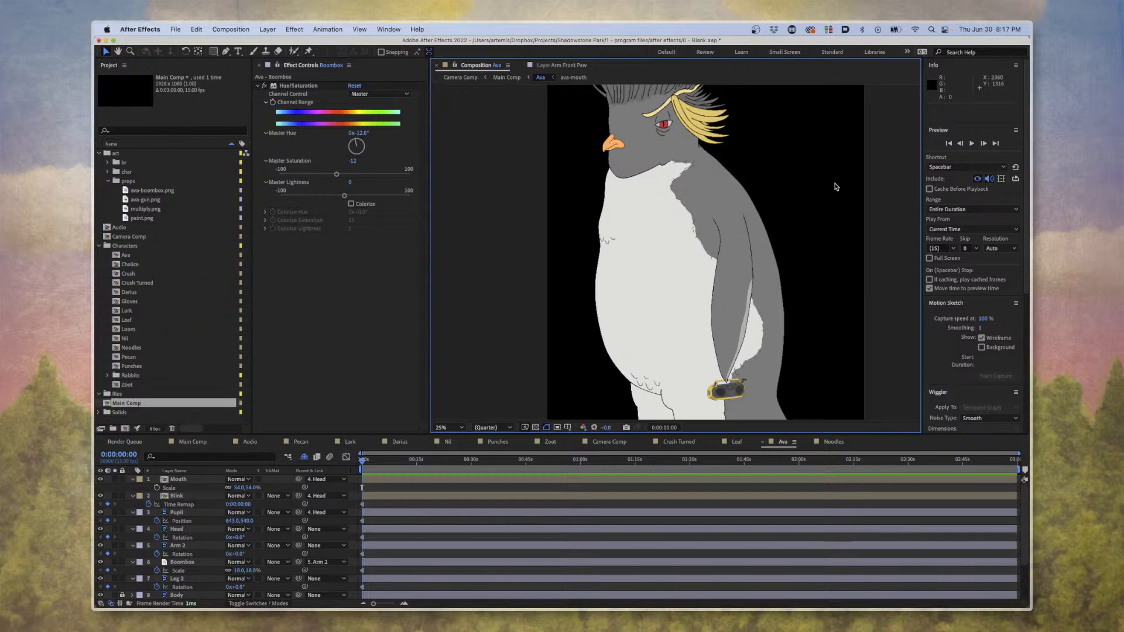
# Reframe the view on Ava and move the current time in the Ava composition to 0:00:46:11.
pyautogui.press('space')
pyautogui.moveTo(838, 188)
pyautogui.mouseDown()
pyautogui.moveTo(837, 218)
pyautogui.moveTo(844, 198)
pyautogui.mouseUp()
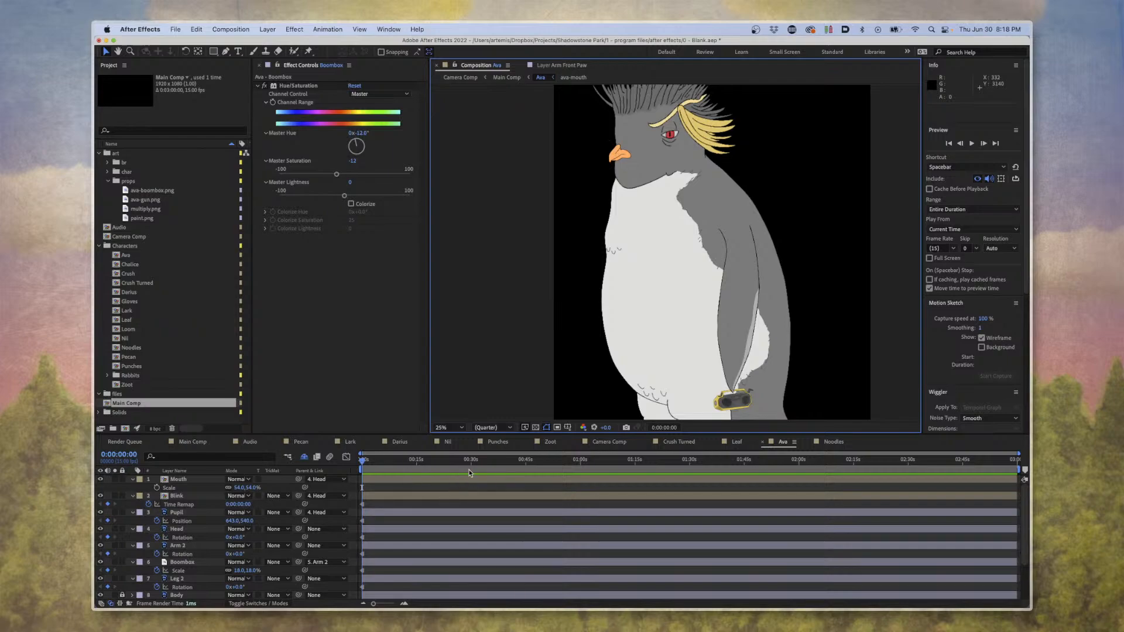
pyautogui.click(531, 463)
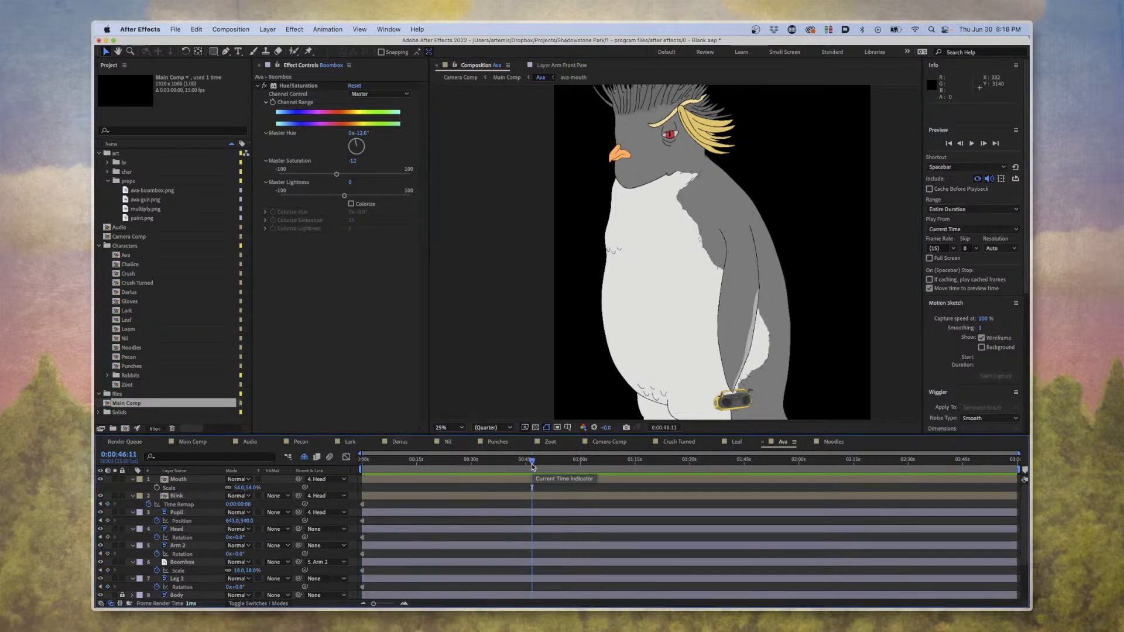